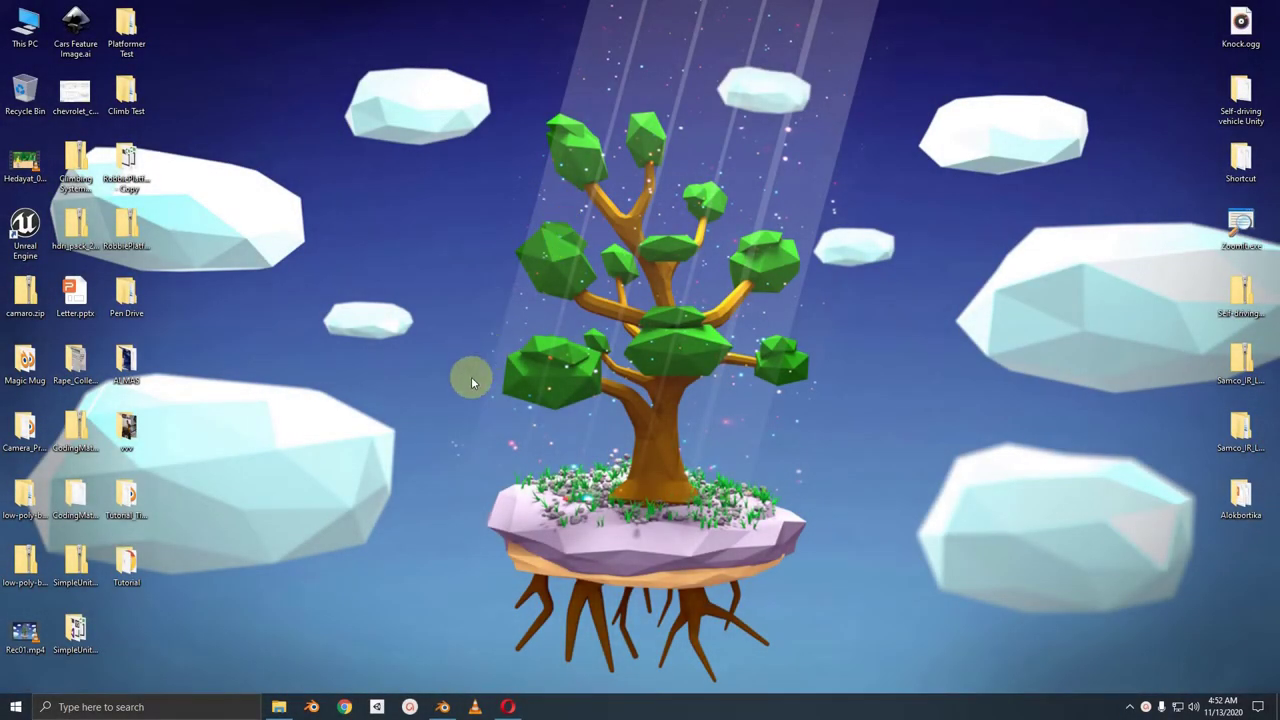
- Restore the Tutorial.blend Blender window and orbit the view around the car
left_click(442, 706)
mouse_move(609, 277)
middle_mouse_down()
mouse_move(379, 260)
mouse_move(664, 288)
middle_mouse_up()
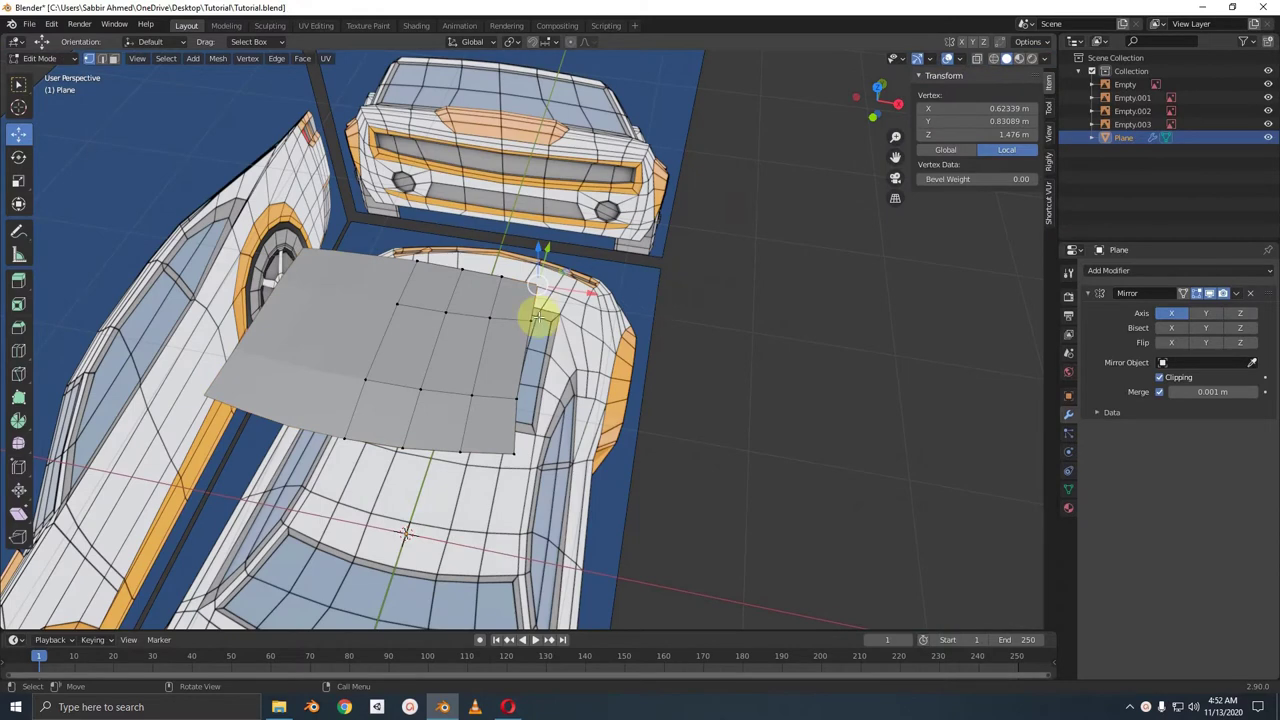
- In top view, select the roof plane's side-edge vertices and extrude them outward into a strip
key("KP_7")
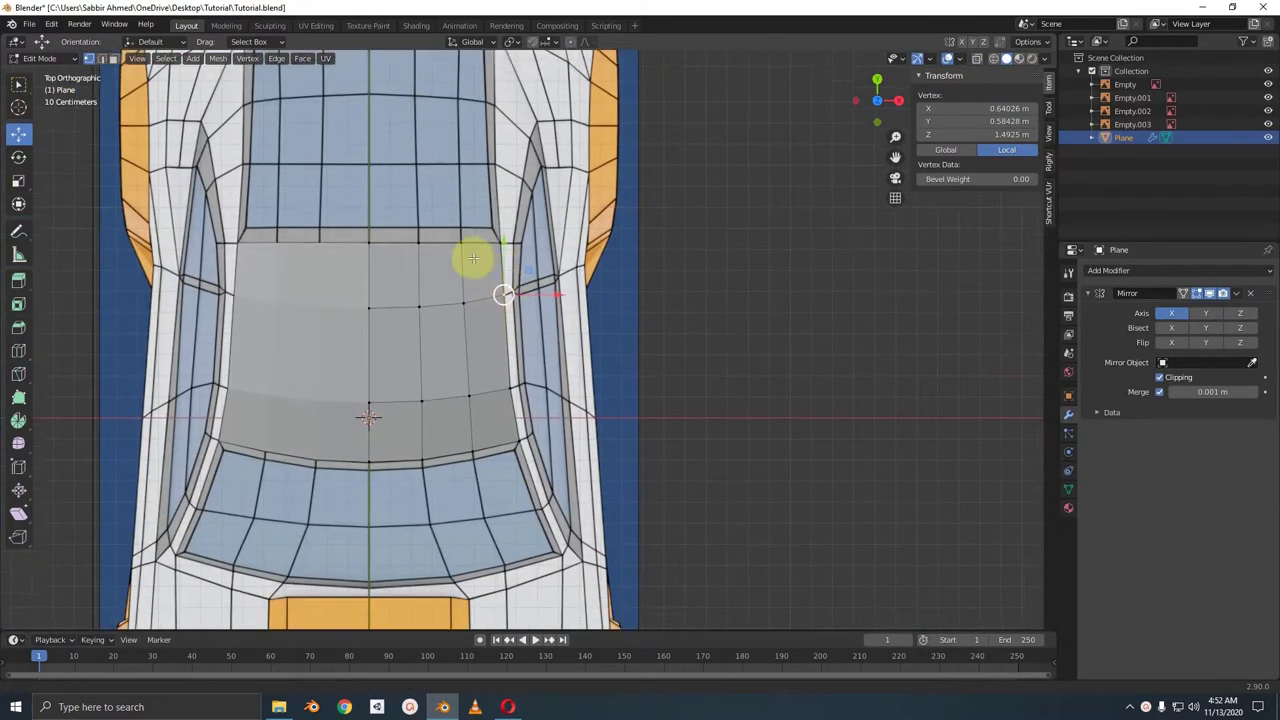
scroll(457, 357, "up", 3)
left_click(430, 440)
left_click(429, 428, "alt")
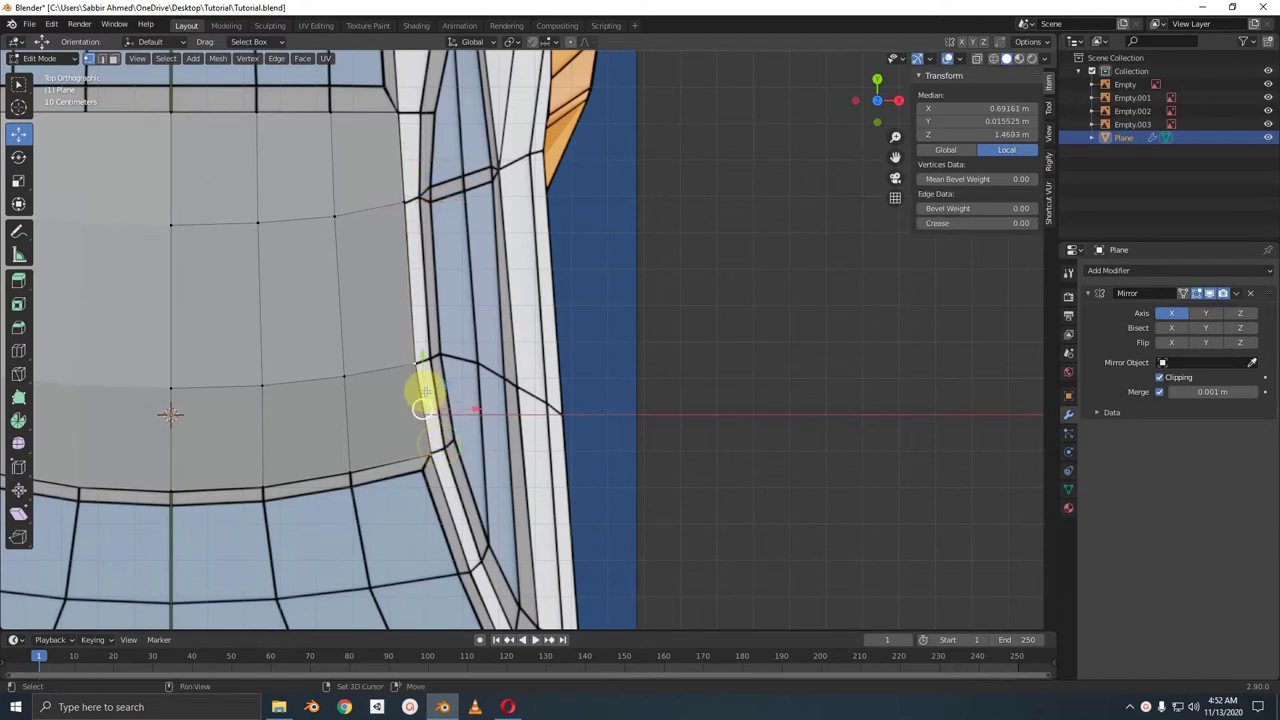
scroll(423, 386, "down", 1)
scroll(443, 266, "up", 2, "shift")
left_click(455, 225, "shift")
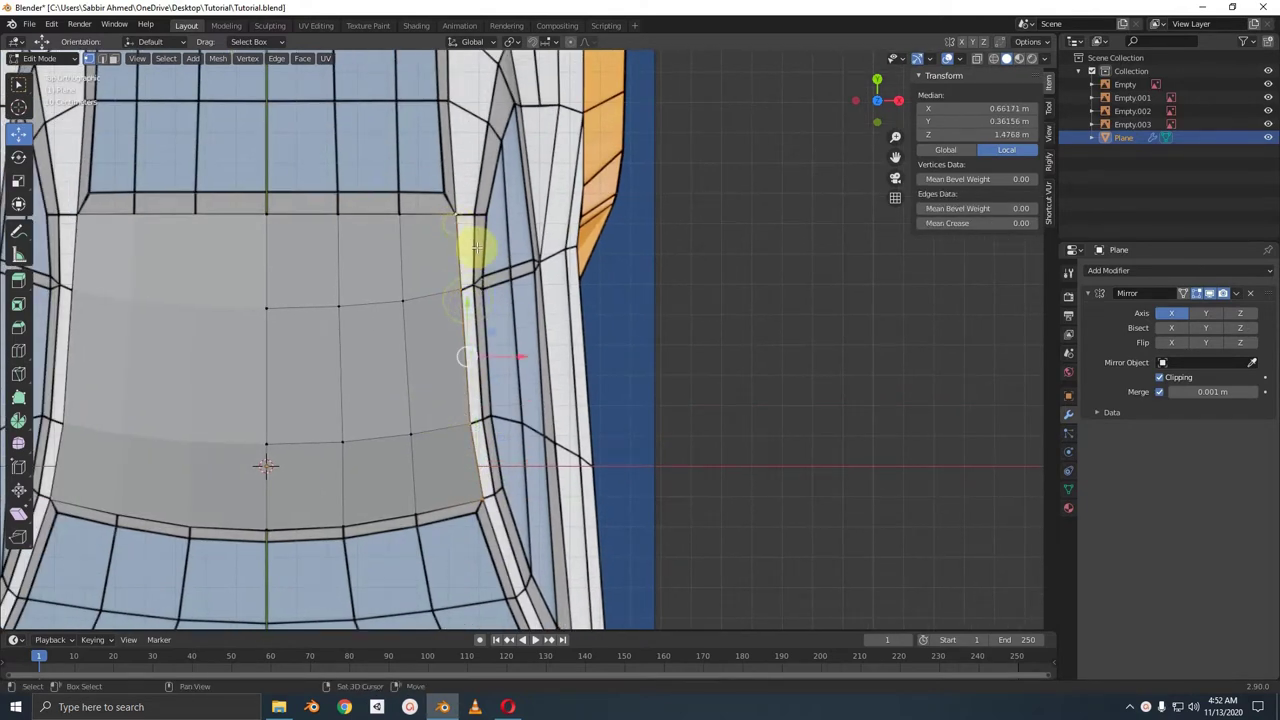
scroll(450, 240, "down", 2, "shift")
scroll(409, 314, "up", 1)
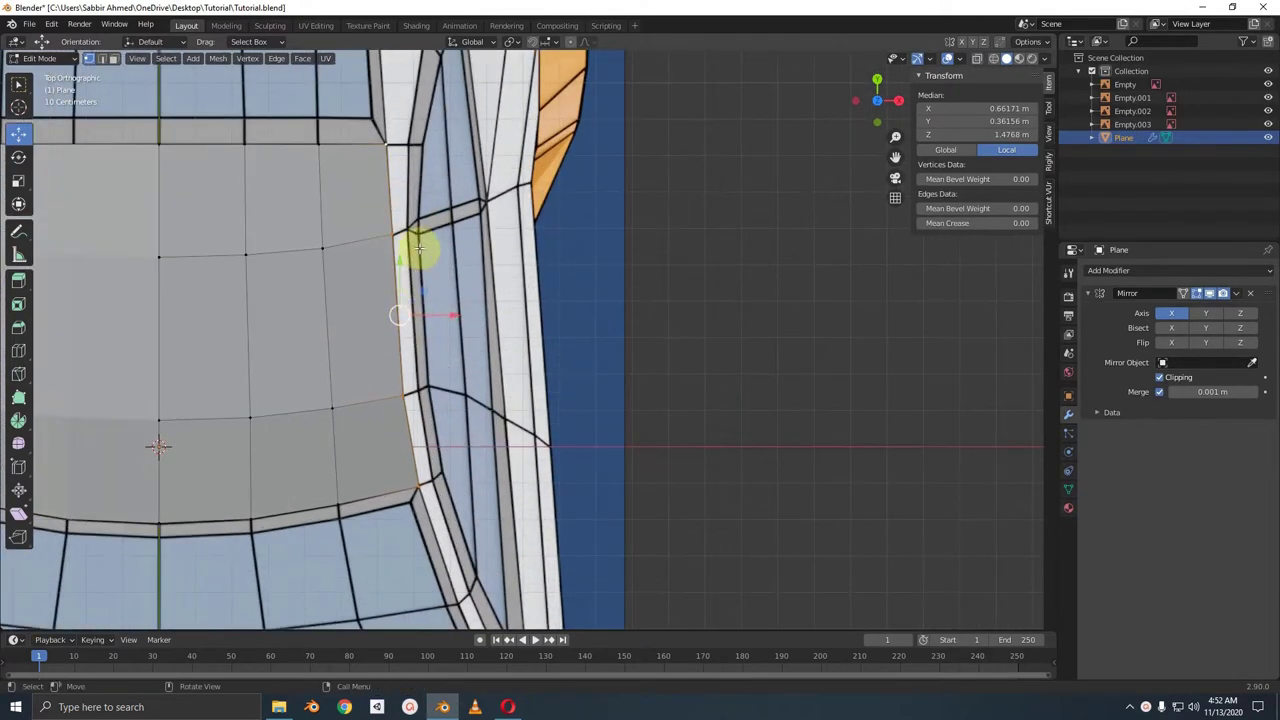
key("g")
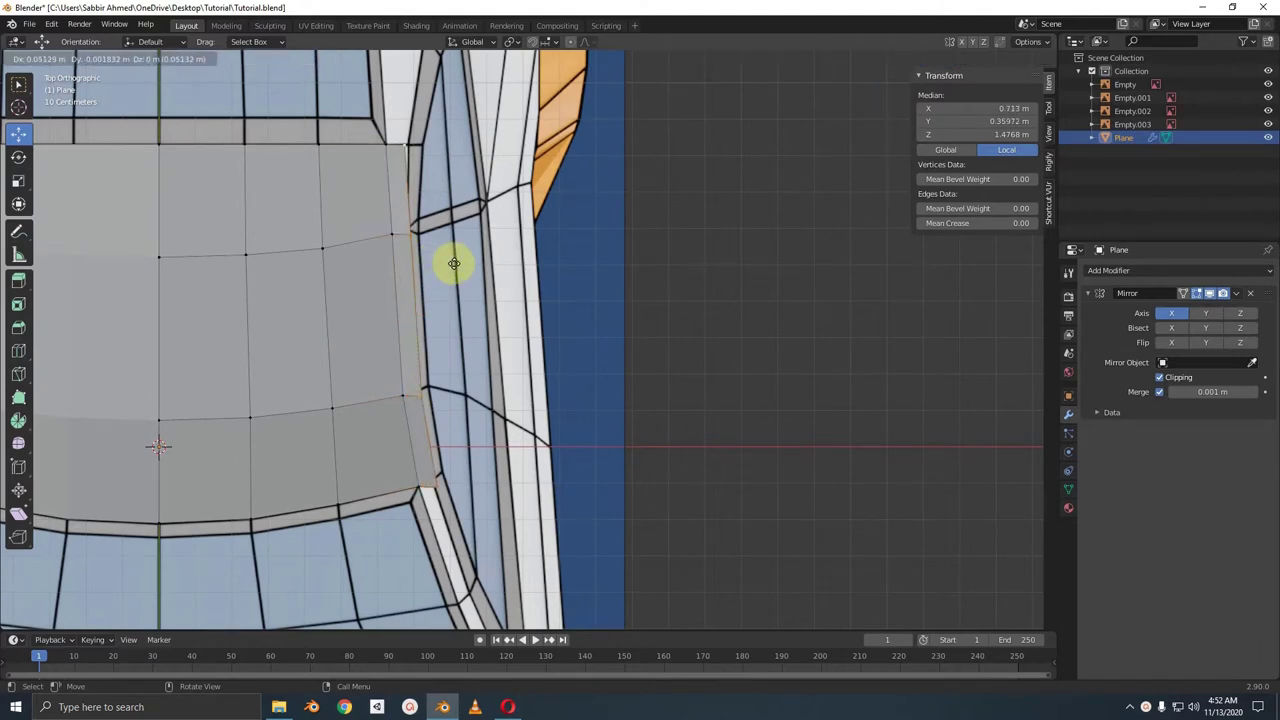
left_click(454, 264)
- From the side view, lower the extruded edge vertically along Z
scroll(455, 264, "up", 1)
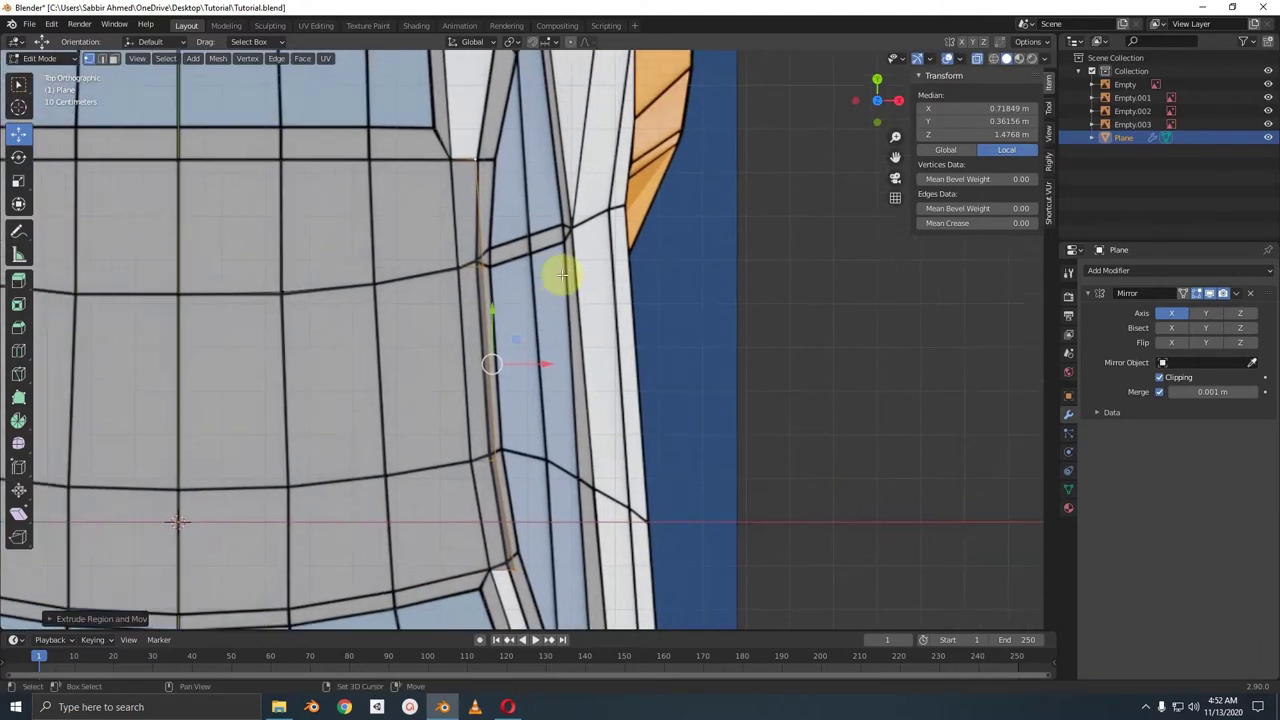
scroll(562, 274, "up", 1)
scroll(563, 271, "up", 1)
scroll(531, 251, "up", 1)
scroll(551, 277, "up", 1)
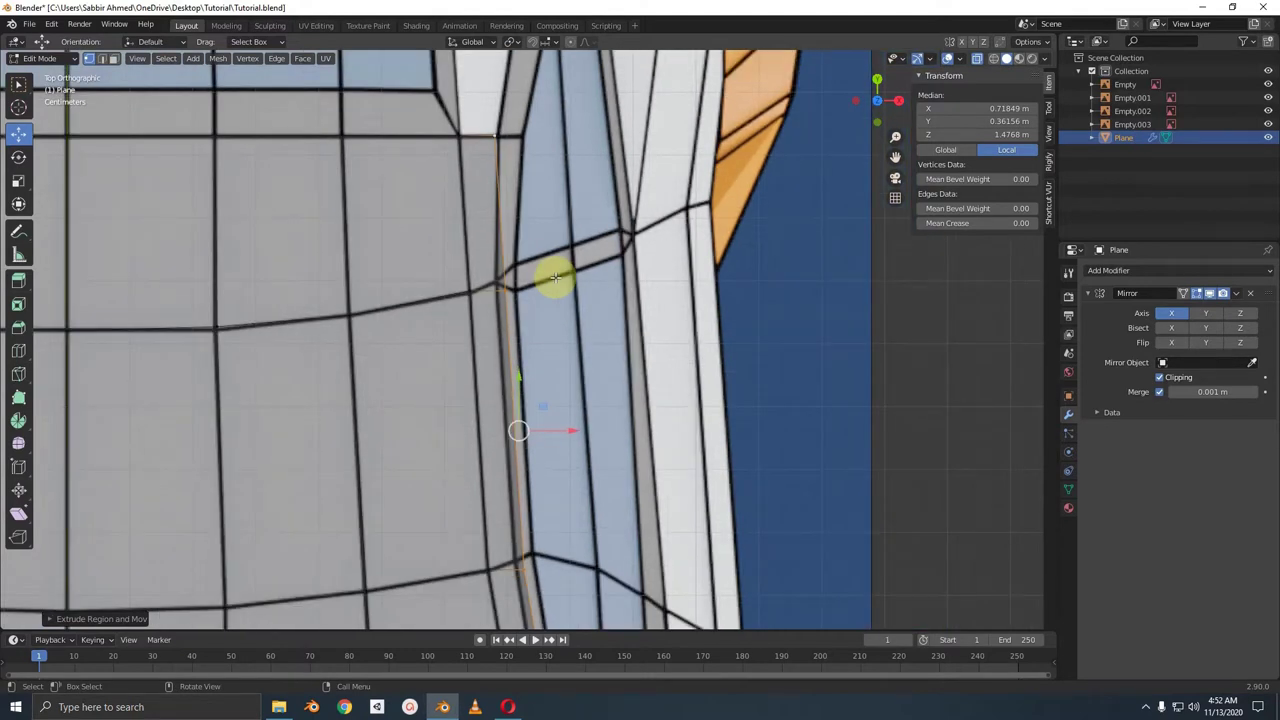
scroll(555, 278, "down", 1)
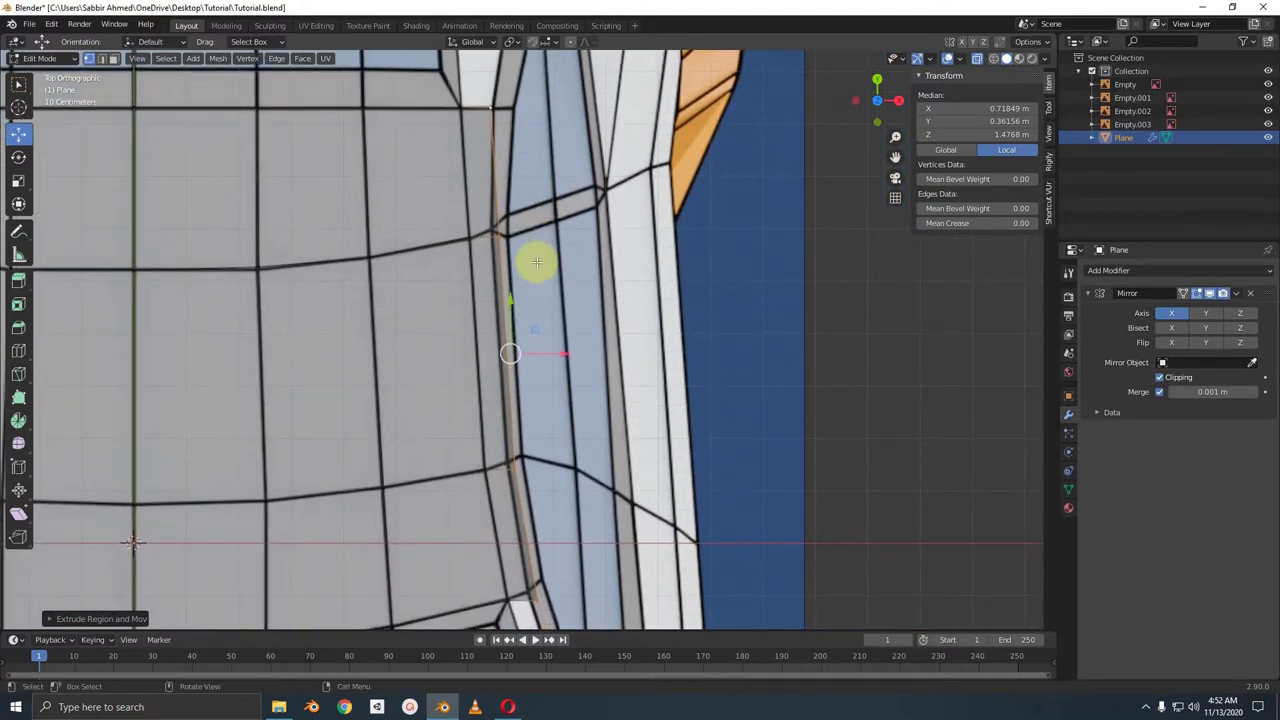
scroll(549, 249, "up", 1)
key("KP_3")
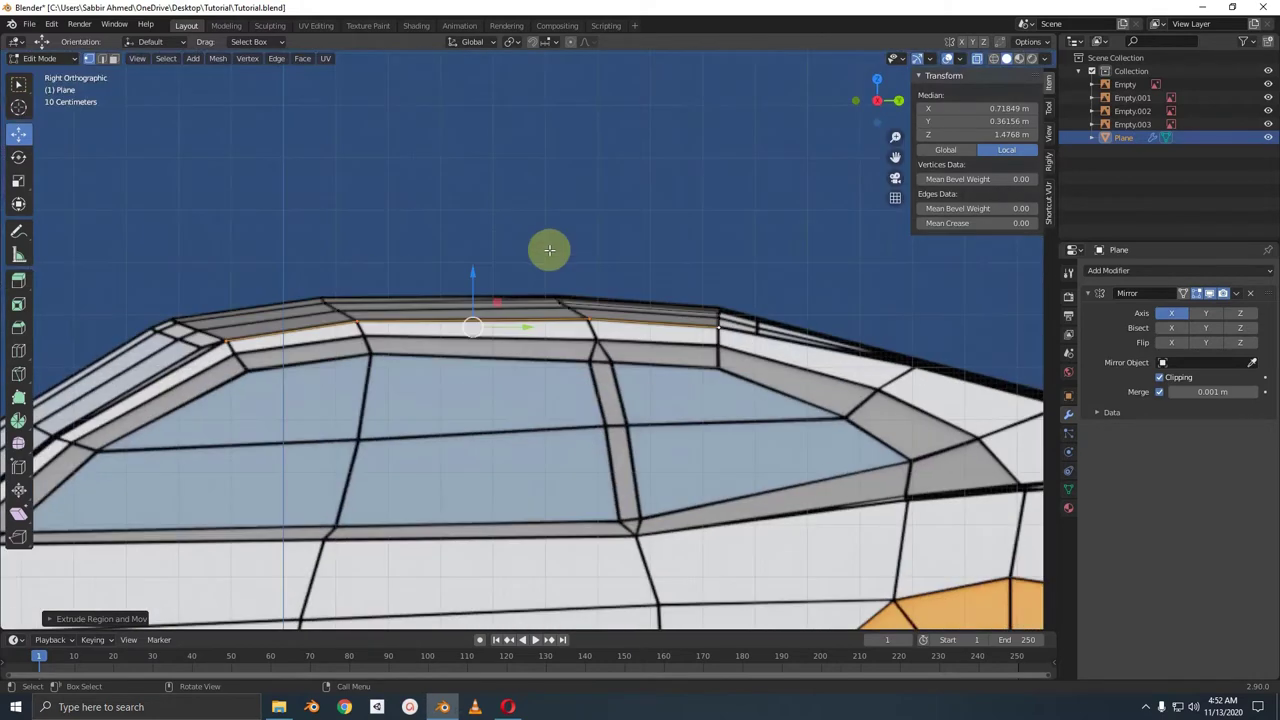
scroll(549, 249, "up", 1)
key("g")
key("z")
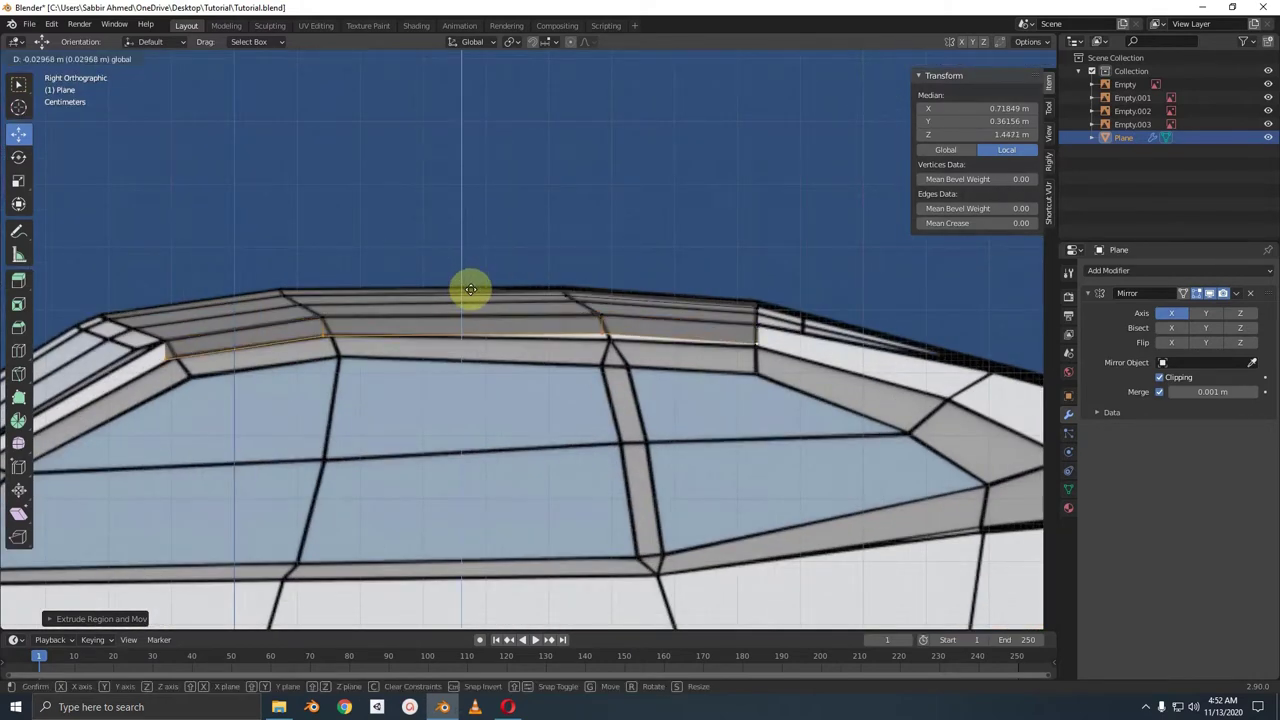
left_click(470, 290)
- Back in top view, move the strip's inner corner vertex toward the window line
key("KP_7")
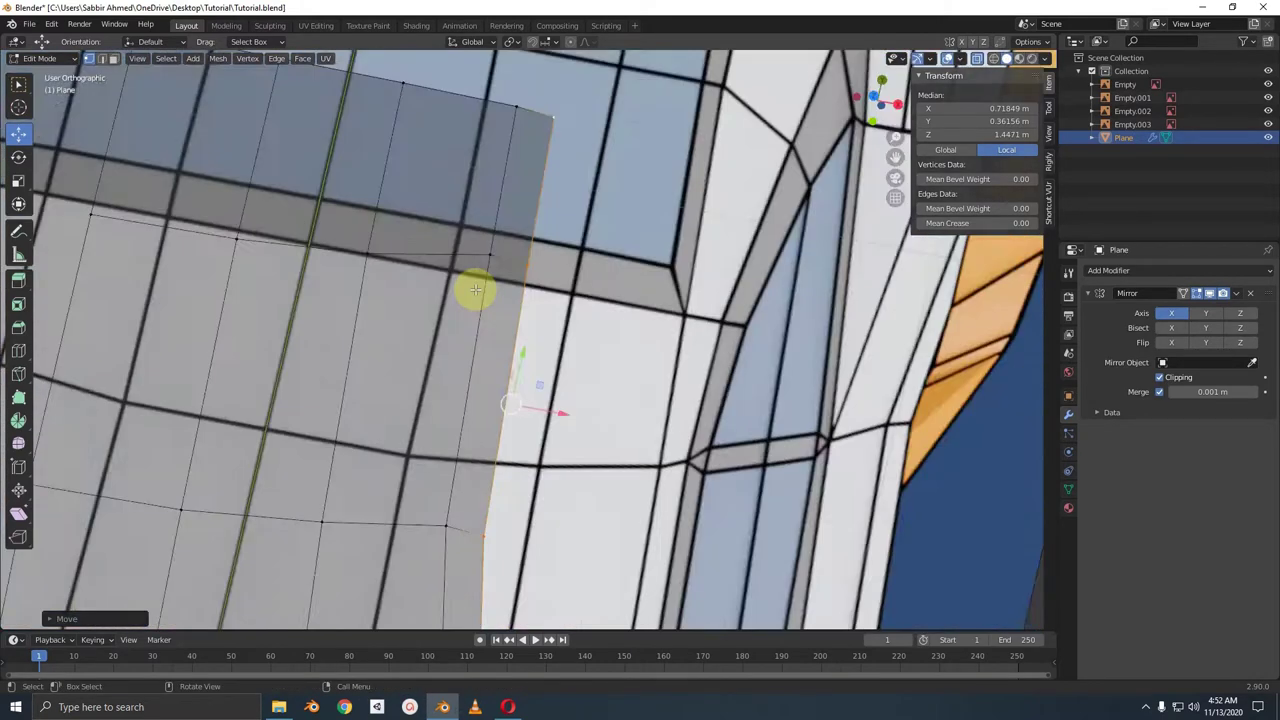
mouse_move(471, 286)
middle_mouse_down("shift")
mouse_move(523, 334)
mouse_move(461, 200)
middle_mouse_up("shift")
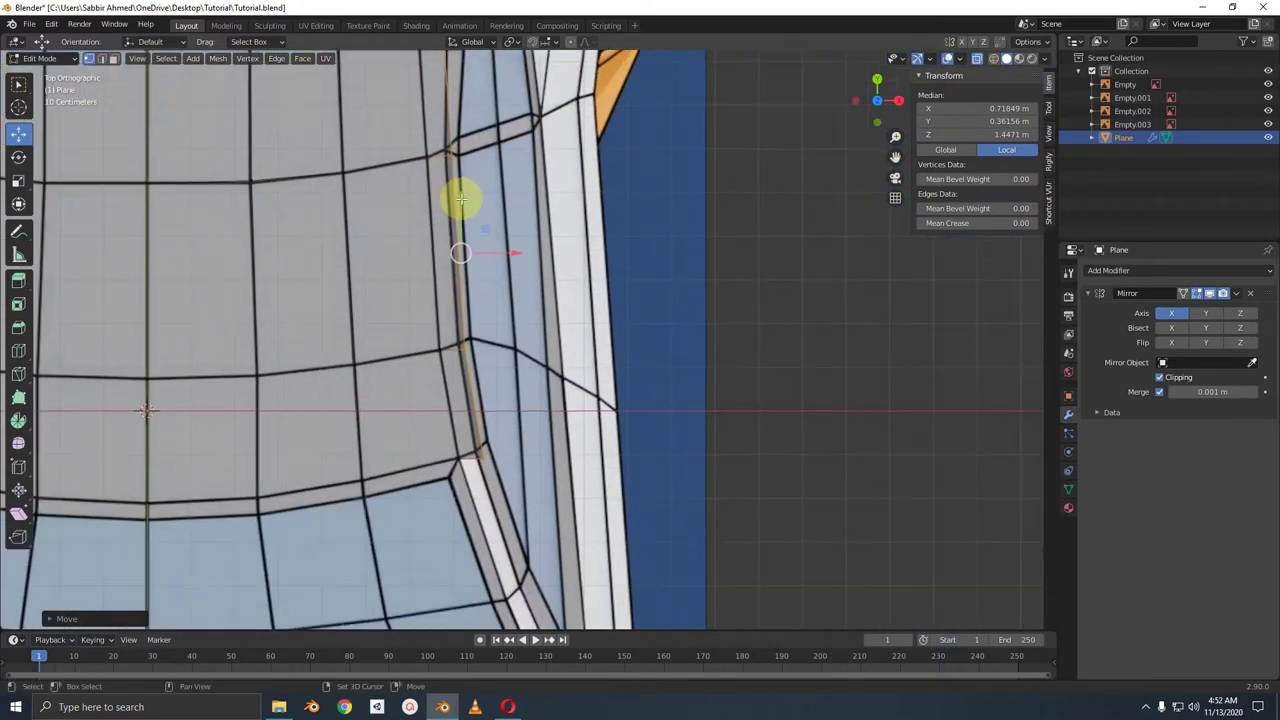
left_click(489, 425)
key("KP_Decimal")
scroll(557, 340, "up", 2)
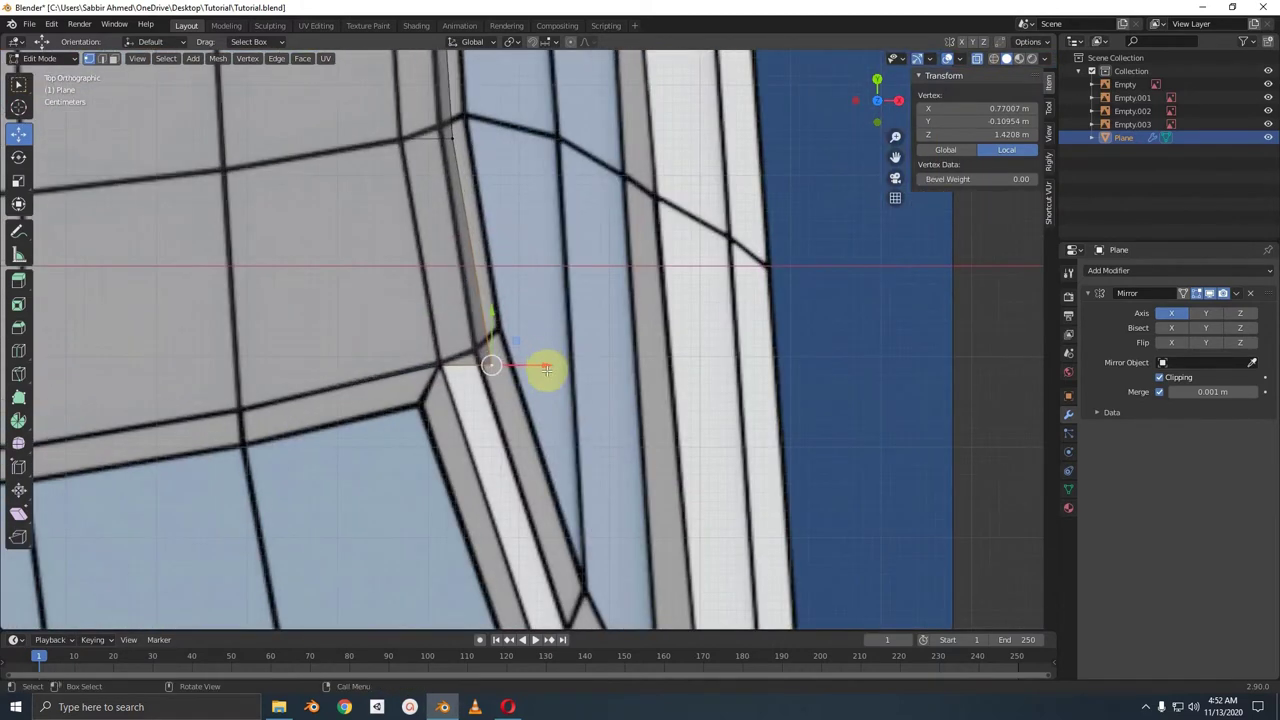
key("g")
left_click(529, 351)
middle_click_drag(480, 206, 480, 295, "shift")
key("g")
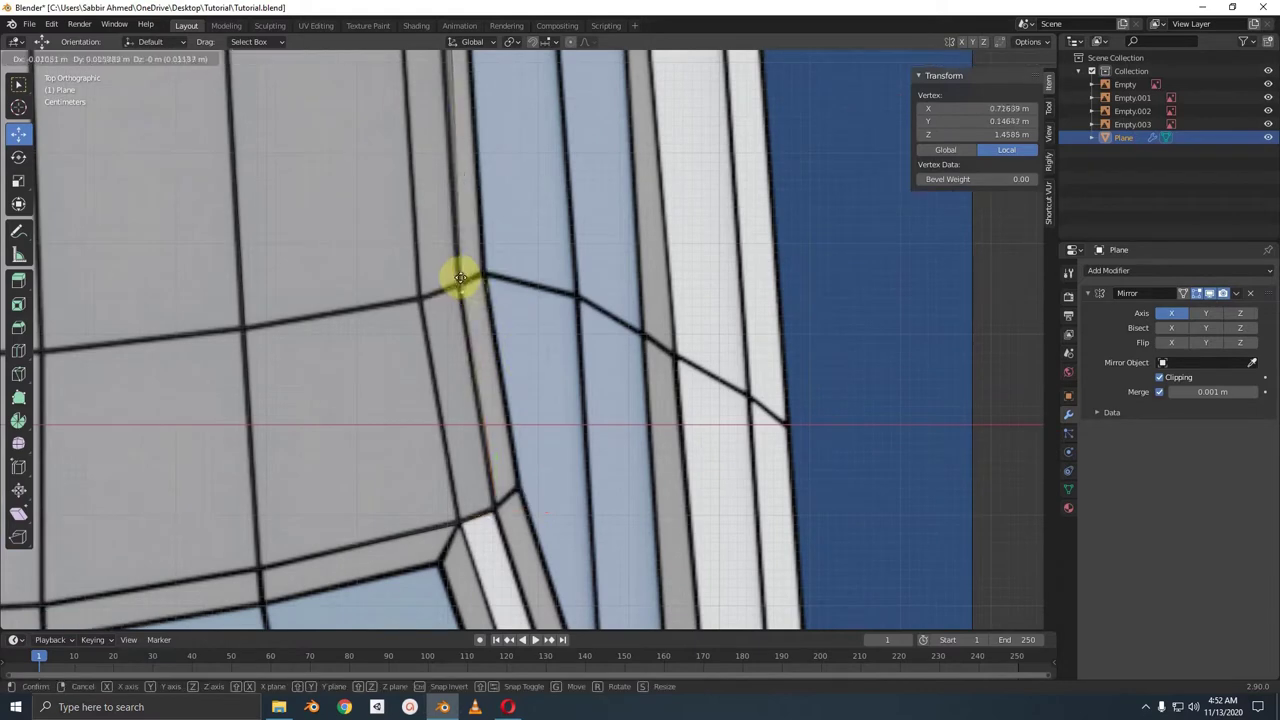
left_click(463, 278)
- Nudge further strip vertices onto the window outline and select the strip's lower vertex
scroll(486, 163, "up", 5, "shift")
scroll(486, 163, "up", 3, "shift")
key("g")
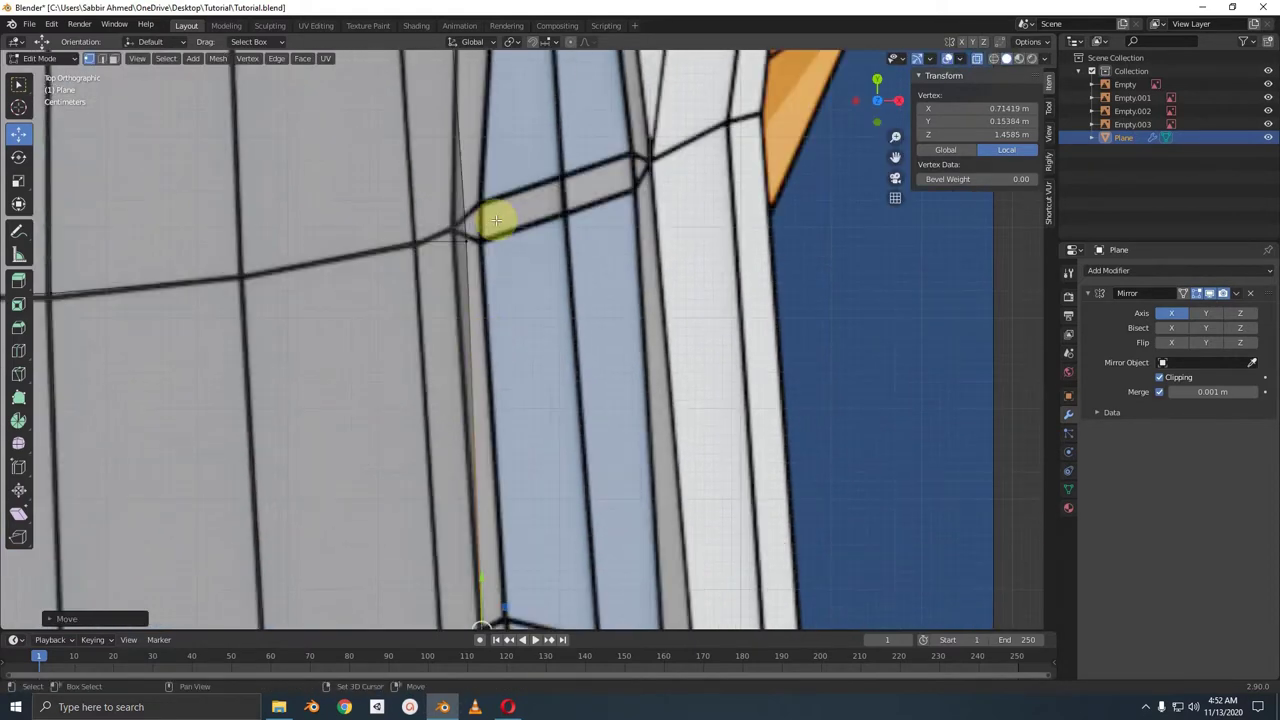
left_click(460, 302)
scroll(466, 262, "up", 5, "shift")
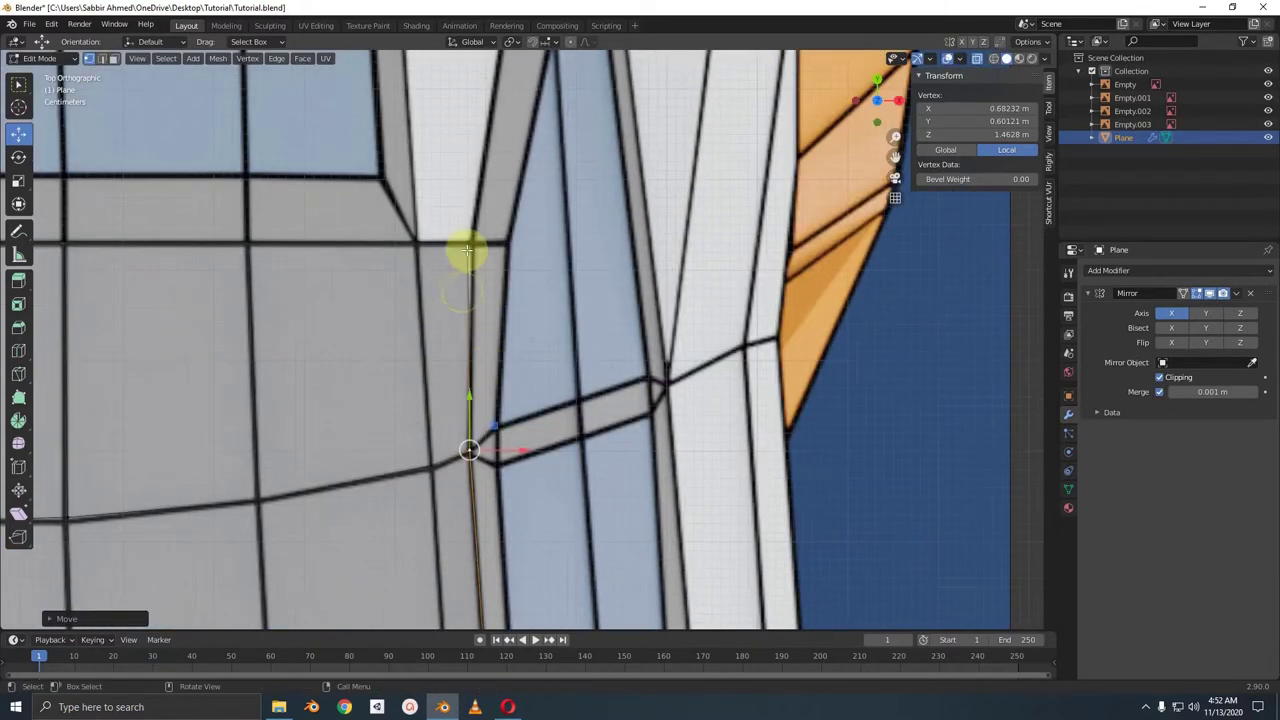
key("g")
left_click(486, 249)
scroll(462, 250, "down", 7, "shift")
scroll(463, 250, "up", 7, "shift")
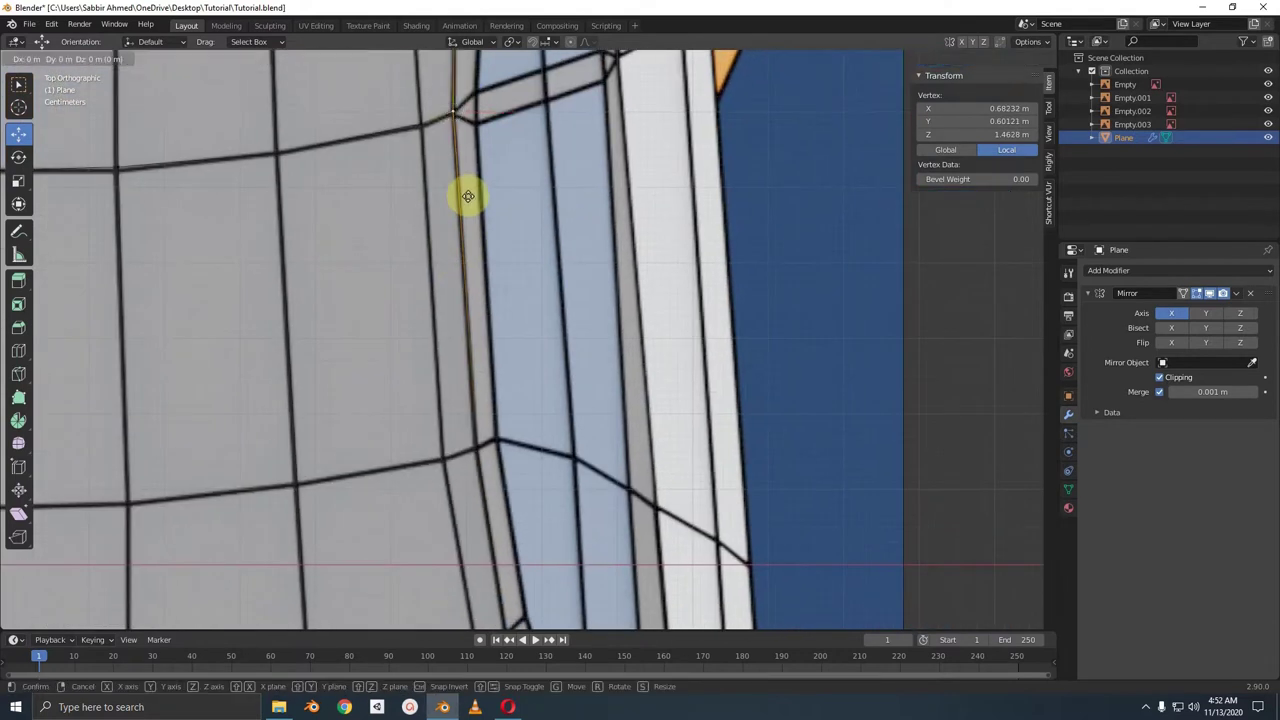
scroll(457, 263, "down", 5, "shift")
left_click(487, 488)
- In Right Orthographic view, raise the selected strip vertex along Z to the roof line
key("KP_3")
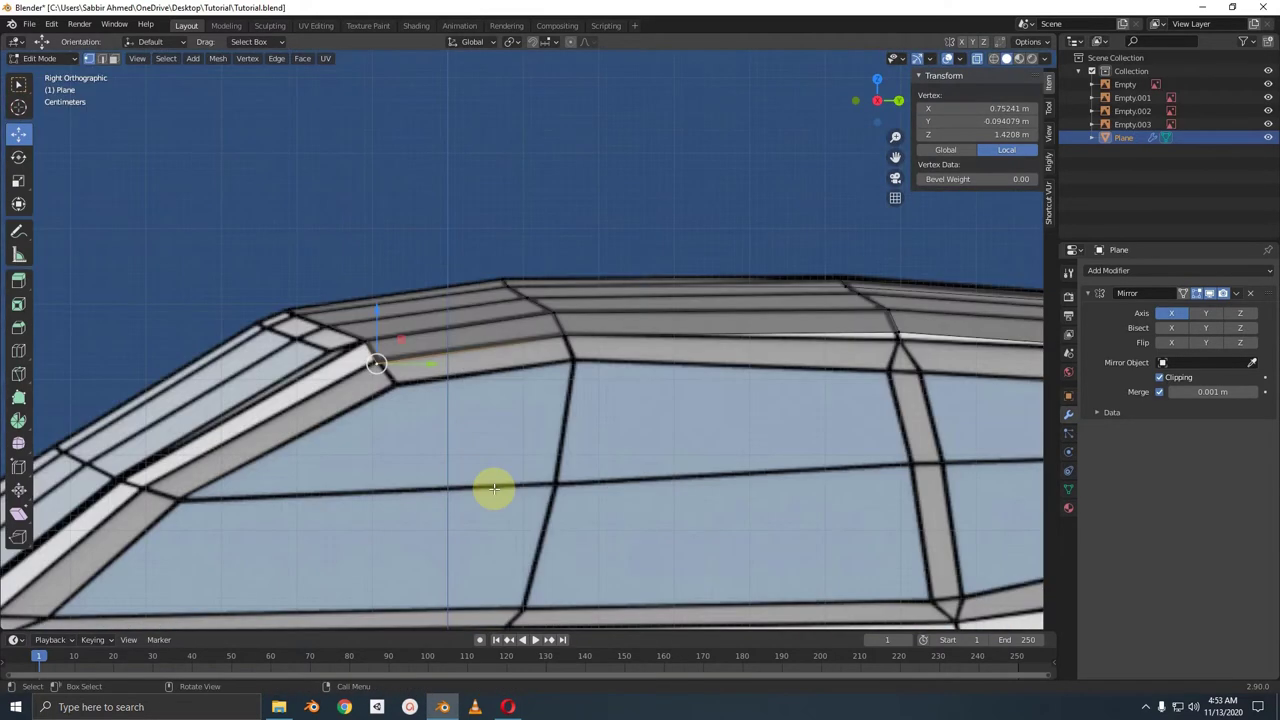
scroll(457, 371, "up", 2)
scroll(361, 330, "up", 3)
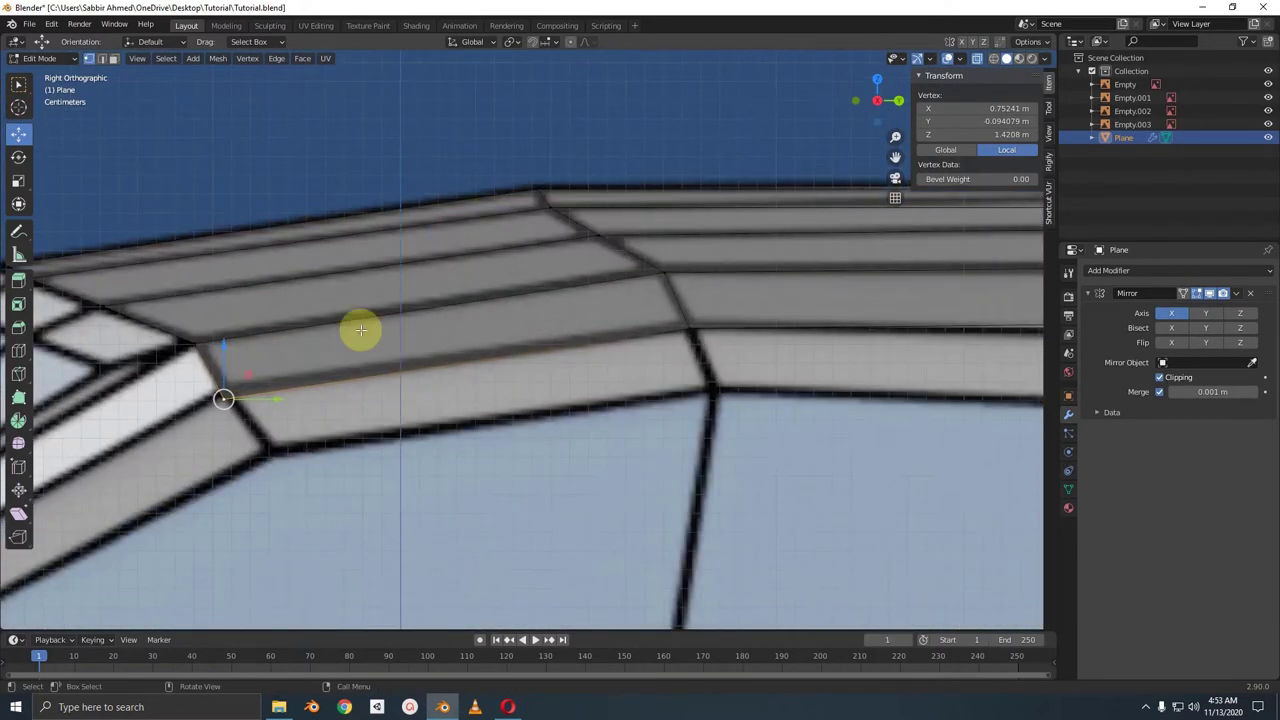
key("g")
key("z")
left_click(234, 337)
- Move another strip vertex up to about 1.445 m, meeting the window frame's top corner
middle_click_drag(748, 318, 480, 331, "shift")
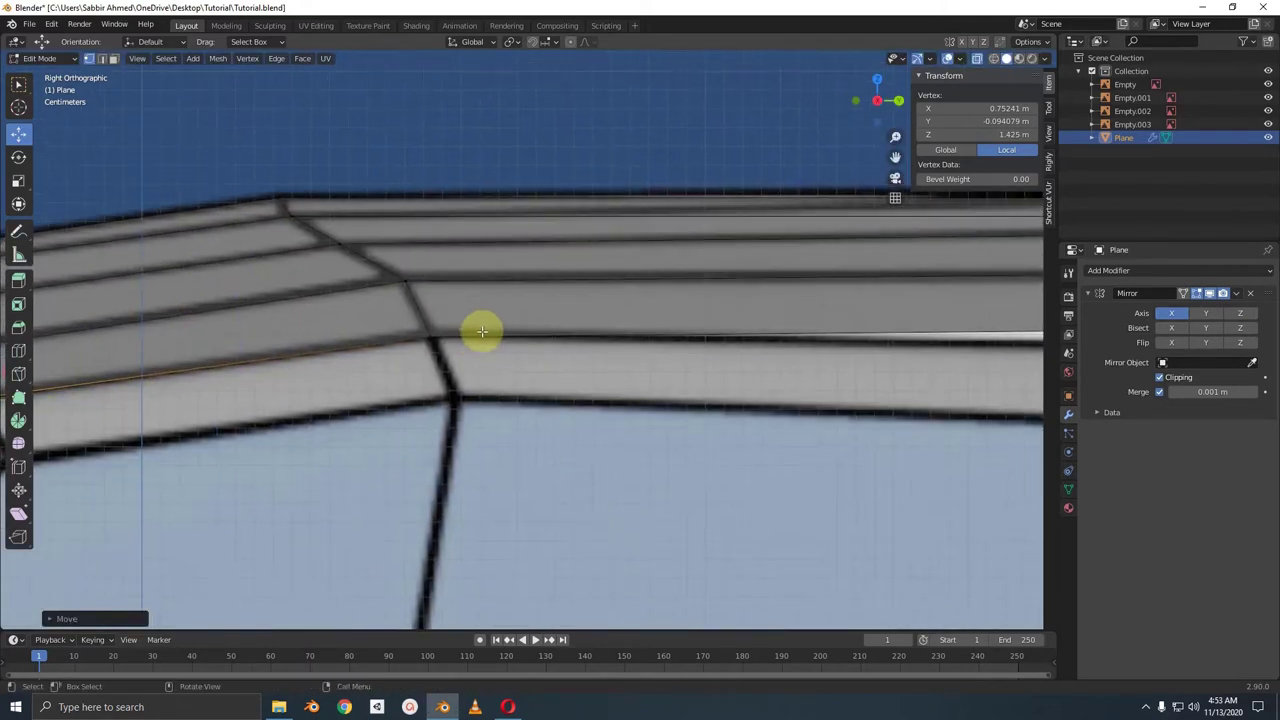
left_click(430, 325)
key("KP_Decimal")
key("g")
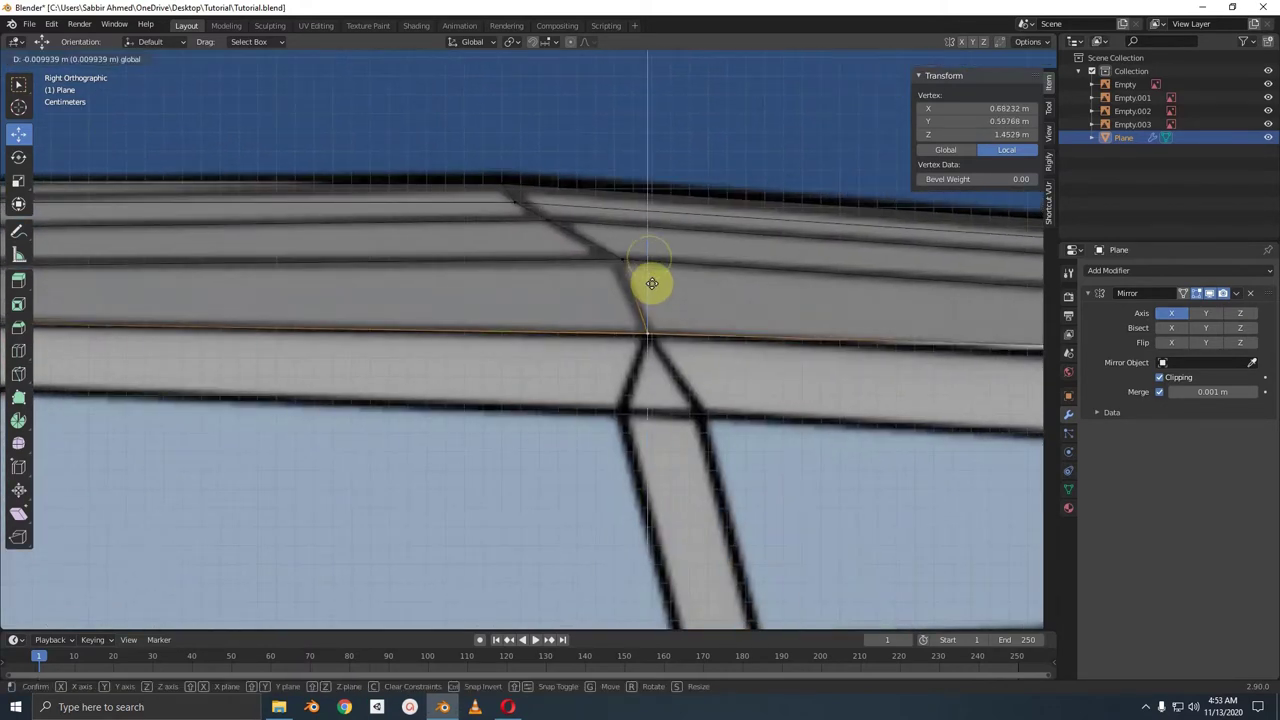
left_click(651, 286)
scroll(543, 286, "down", 3)
key("g")
key("z")
left_click(600, 277)
scroll(530, 335, "up", 2)
middle_click_drag(530, 335, 552, 287, "shift")
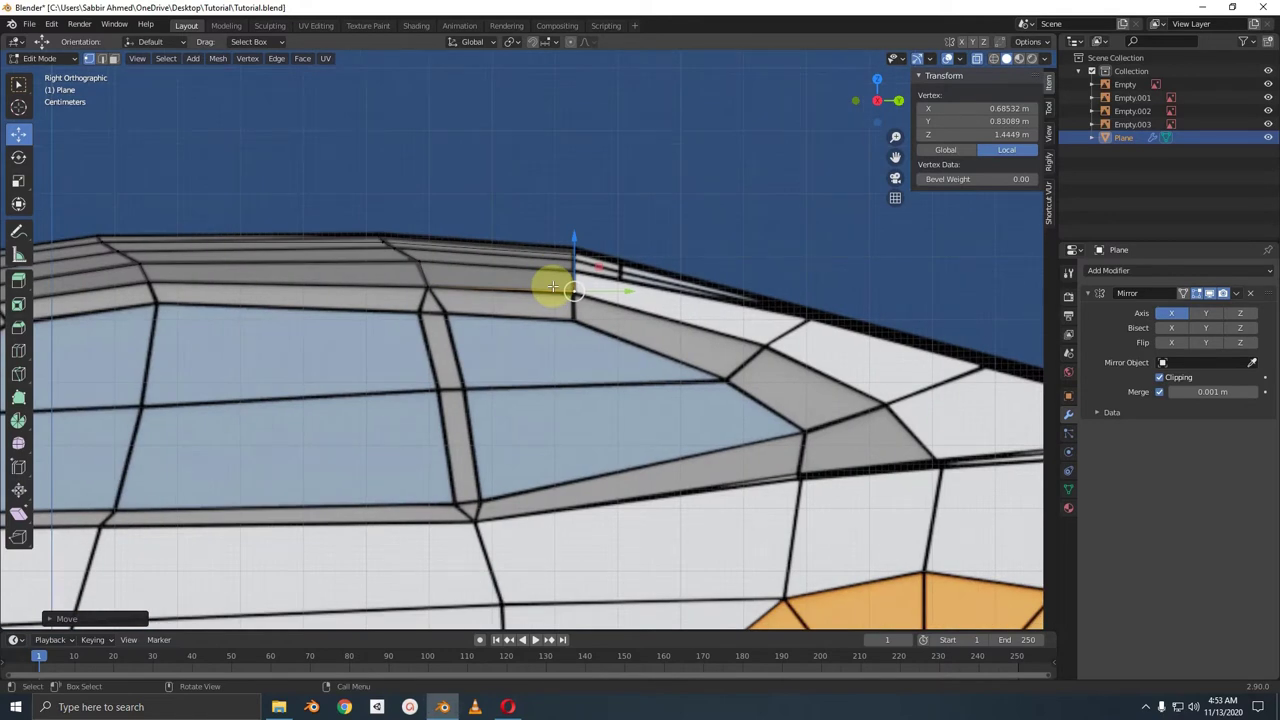
scroll(552, 287, "down", 2)
- Orbit around the mirrored roof shell and sketch annotation strokes marking the planned opening
mouse_move(551, 286)
middle_mouse_down()
mouse_move(457, 314)
mouse_move(486, 337)
mouse_move(575, 318)
middle_mouse_up()
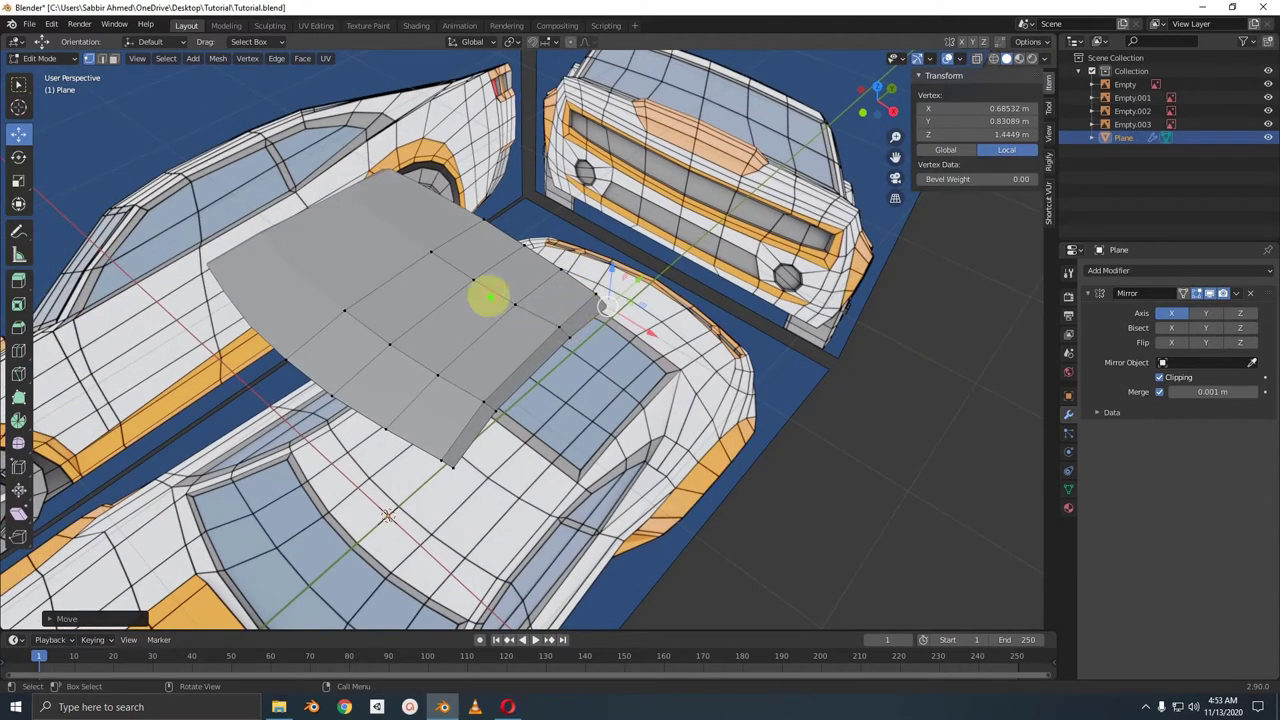
mouse_move(481, 278)
left_mouse_down()
mouse_move(443, 280)
mouse_move(391, 337)
mouse_move(414, 366)
mouse_move(492, 327)
mouse_move(483, 272)
left_mouse_up()
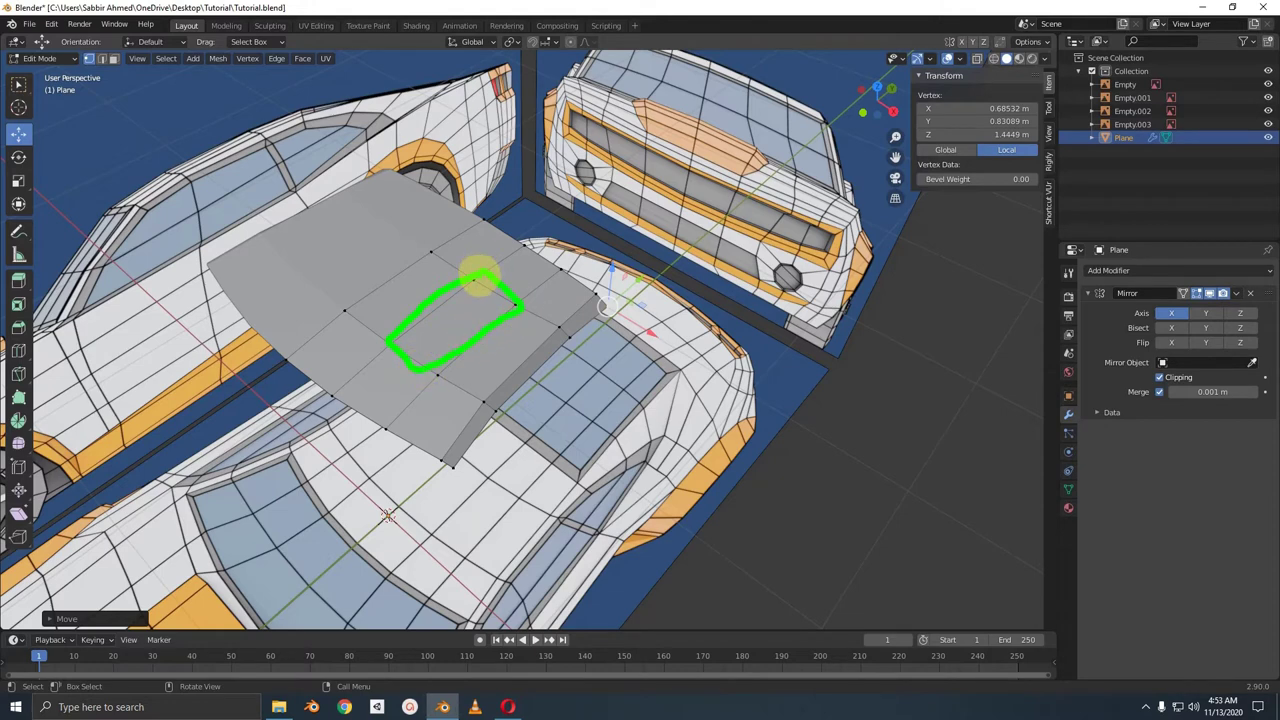
left_click_drag(483, 264, 425, 371)
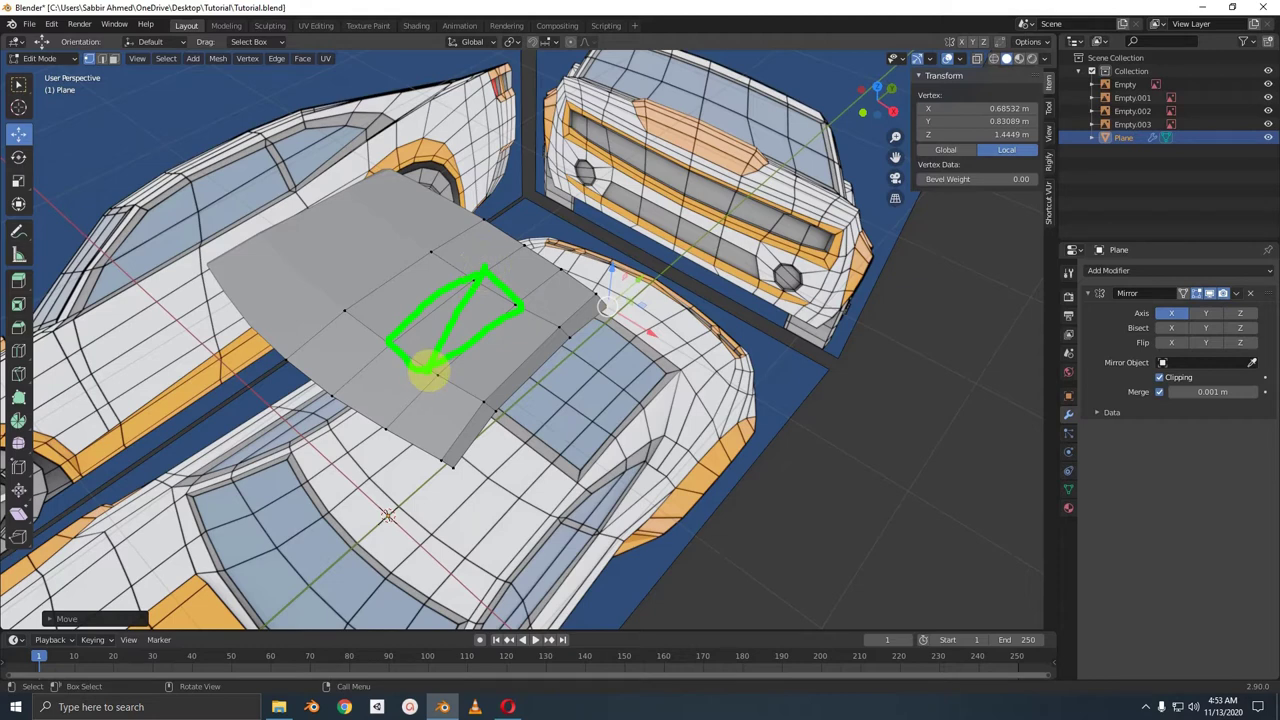
middle_click_drag(629, 286, 534, 283)
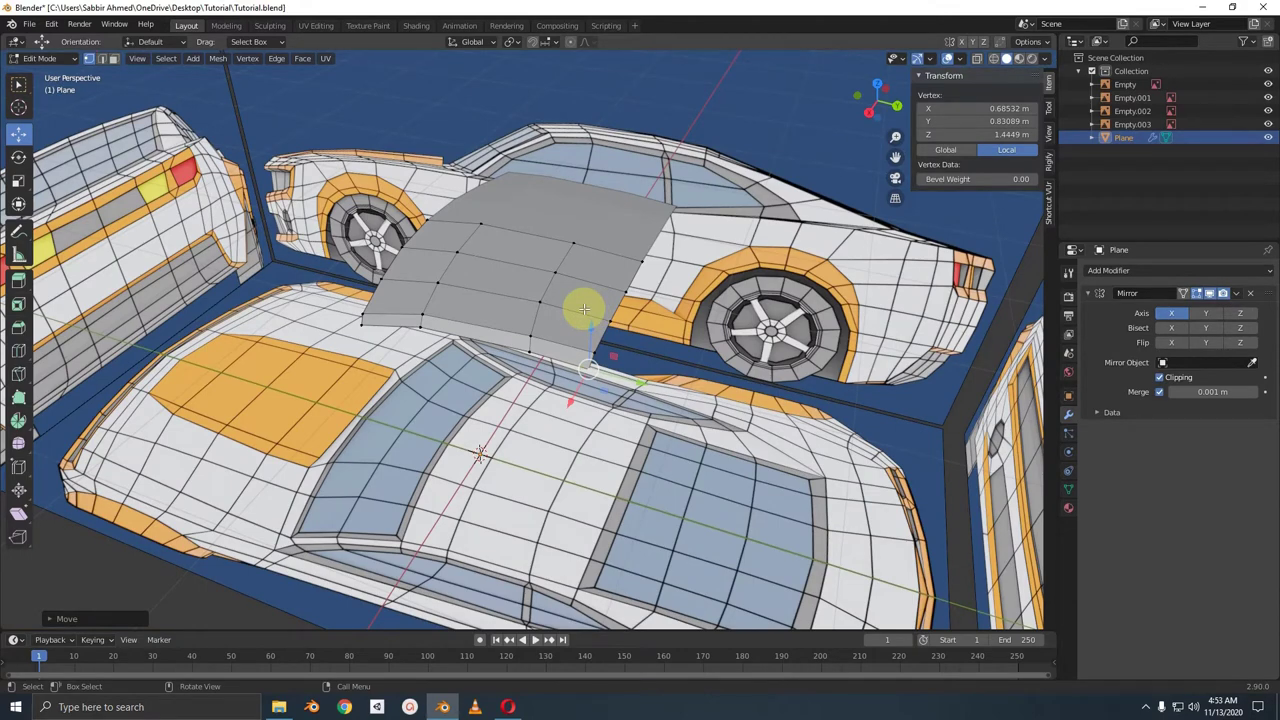
mouse_move(584, 309)
middle_mouse_down()
mouse_move(514, 323)
mouse_move(549, 334)
mouse_move(500, 306)
mouse_move(702, 220)
middle_mouse_up()
key("shift+a")
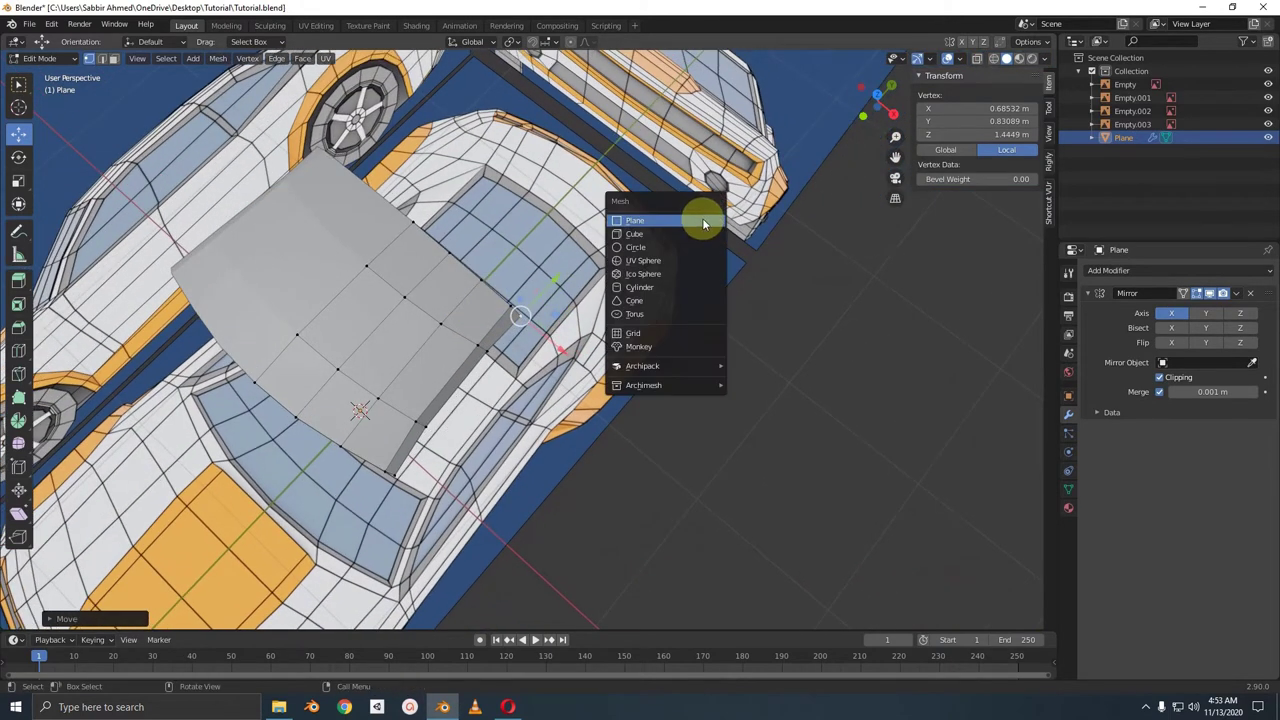
left_click(672, 243)
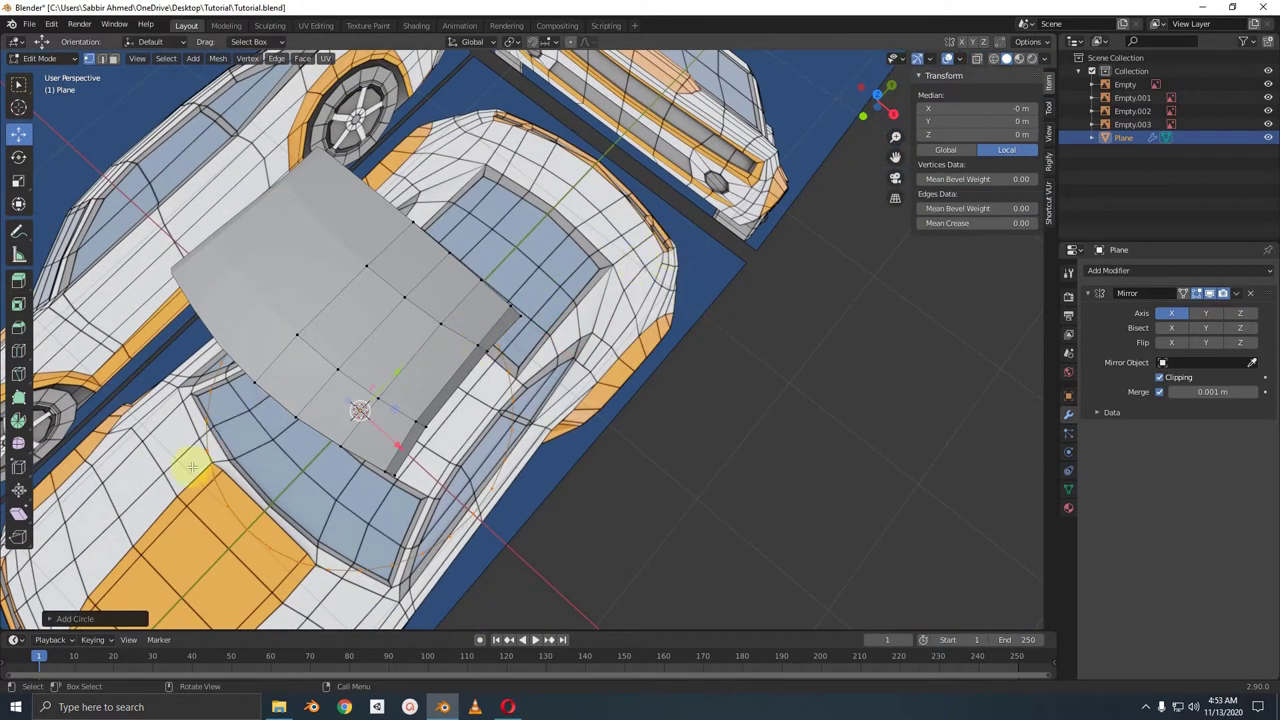
left_click(58, 617)
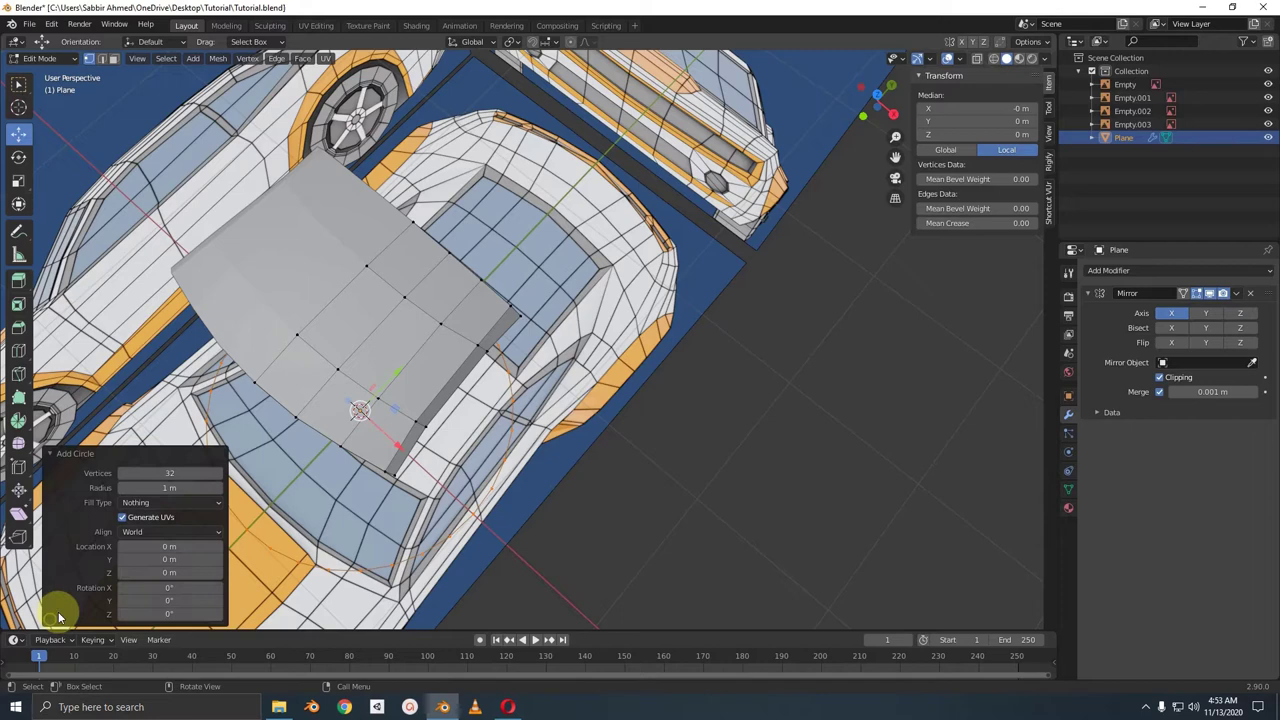
left_click(143, 474)
type("5")
key("Return")
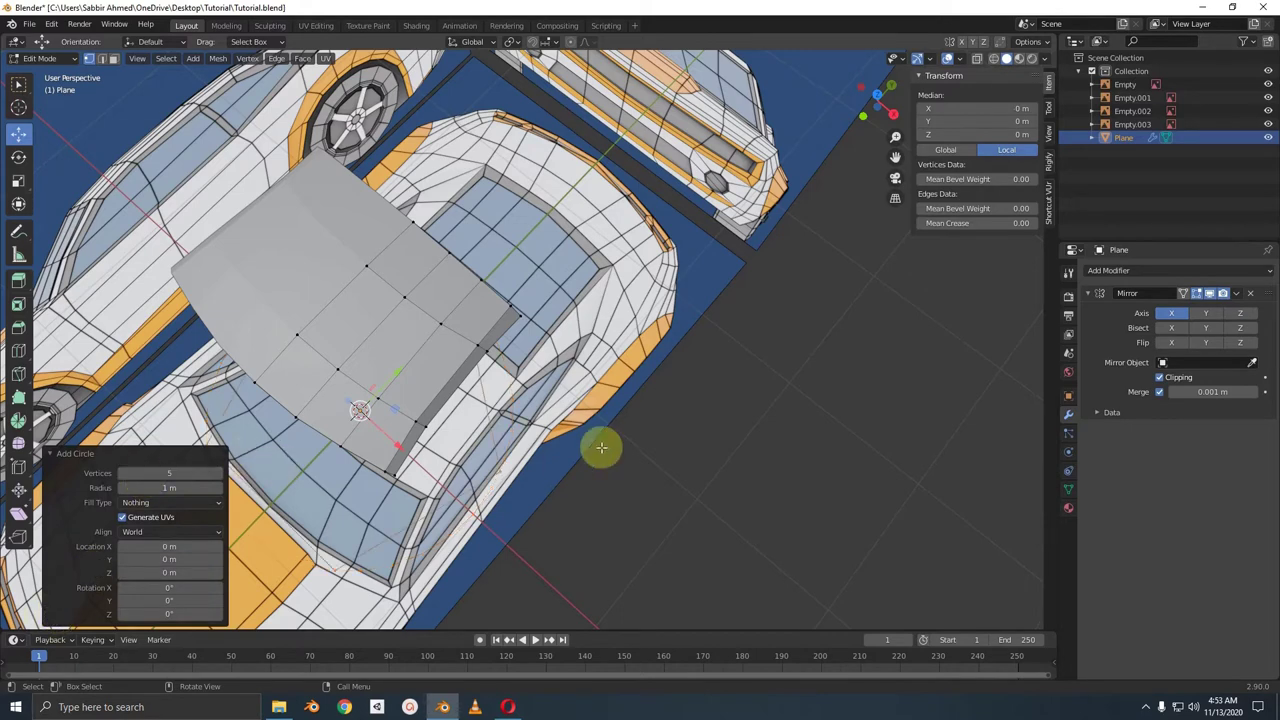
middle_click_drag(437, 430, 500, 386)
scroll(606, 480, "up", 2)
key("f")
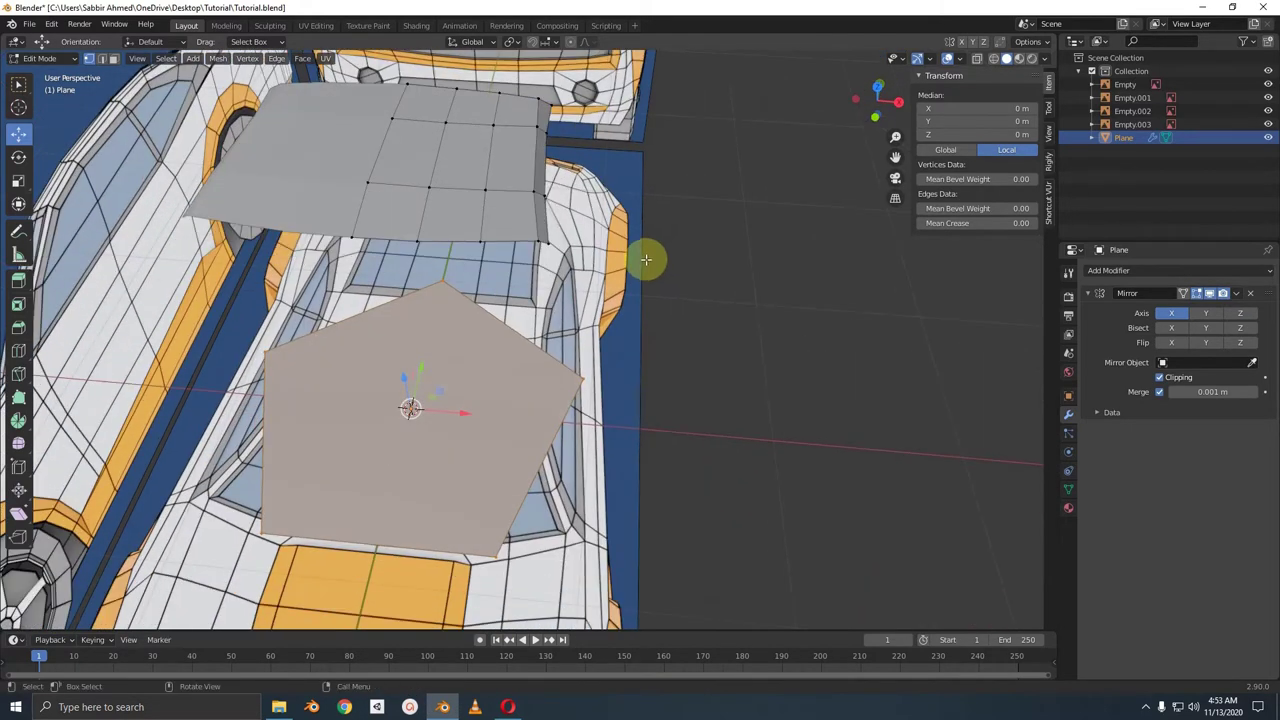
scroll(651, 257, "up", 2)
key("ctrl+r")
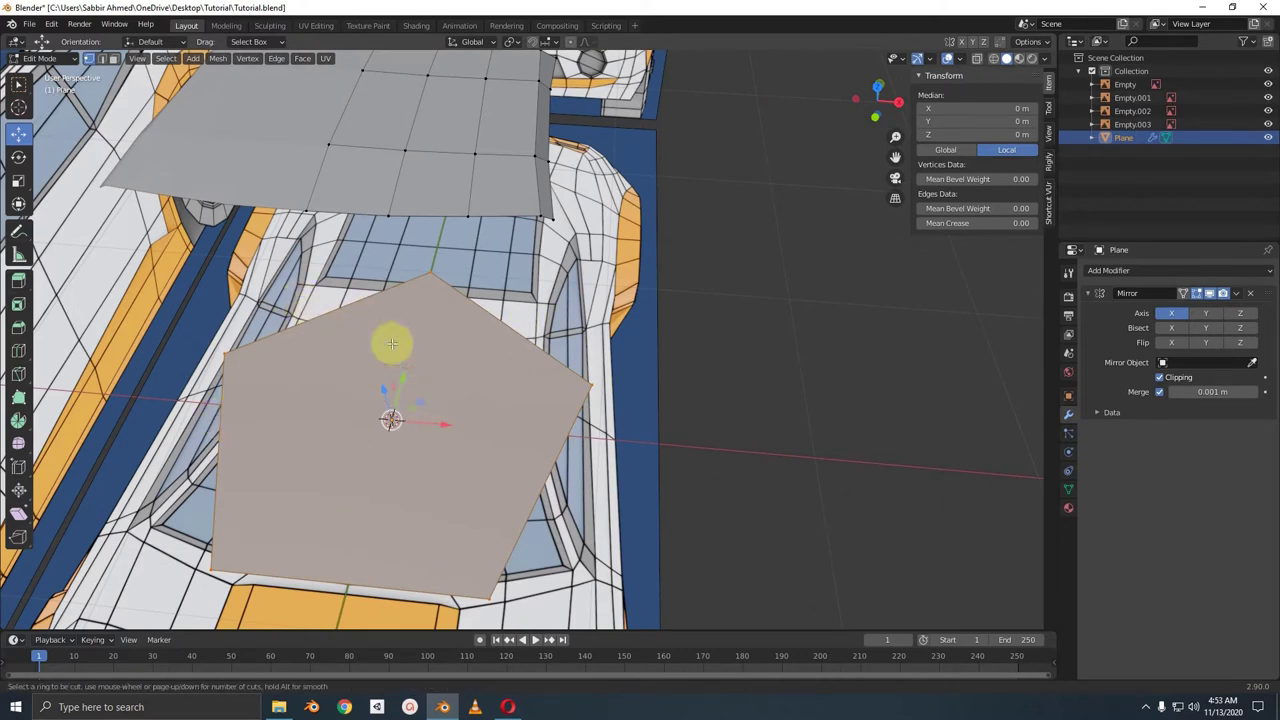
key("Escape")
key("x")
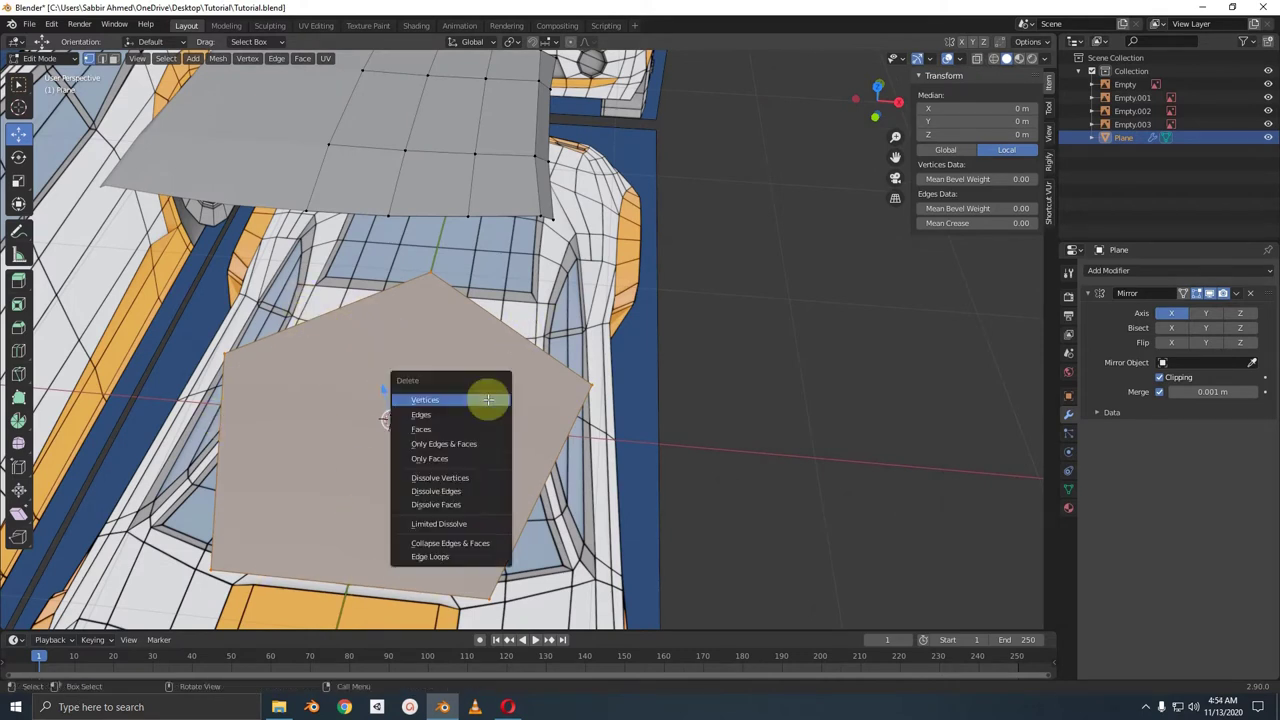
left_click(488, 399)
mouse_move(488, 399)
middle_mouse_down()
mouse_move(634, 166)
mouse_move(623, 346)
mouse_move(513, 354)
mouse_move(541, 357)
middle_mouse_up()
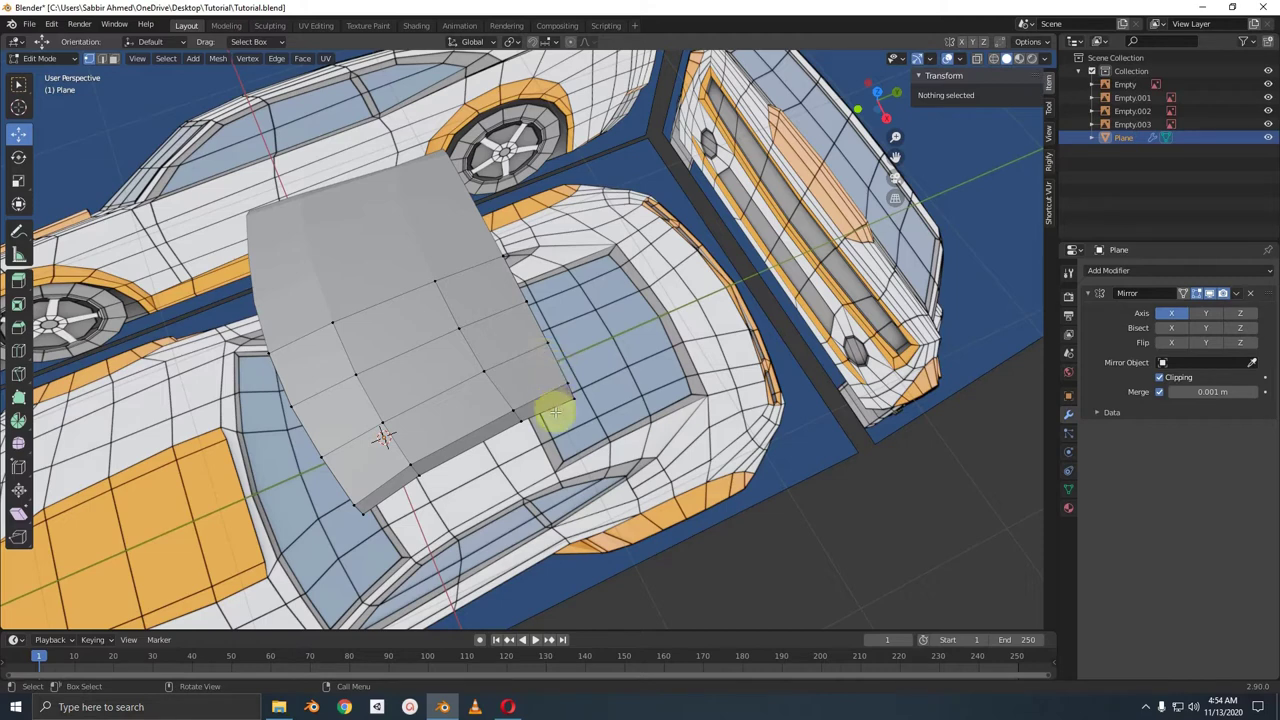
- Check front and side views and annotate the upper and lower window-frame vertices
key("KP_1")
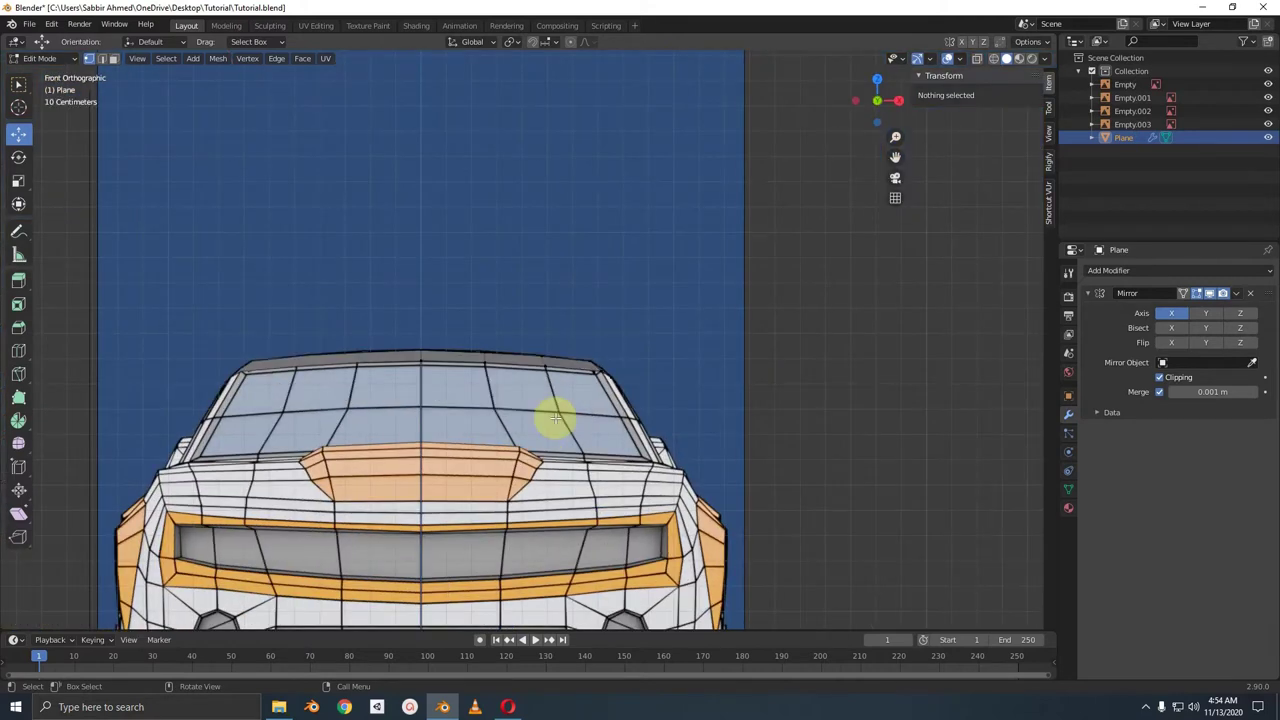
key("KP_3")
middle_click_drag(556, 419, 605, 341, "shift")
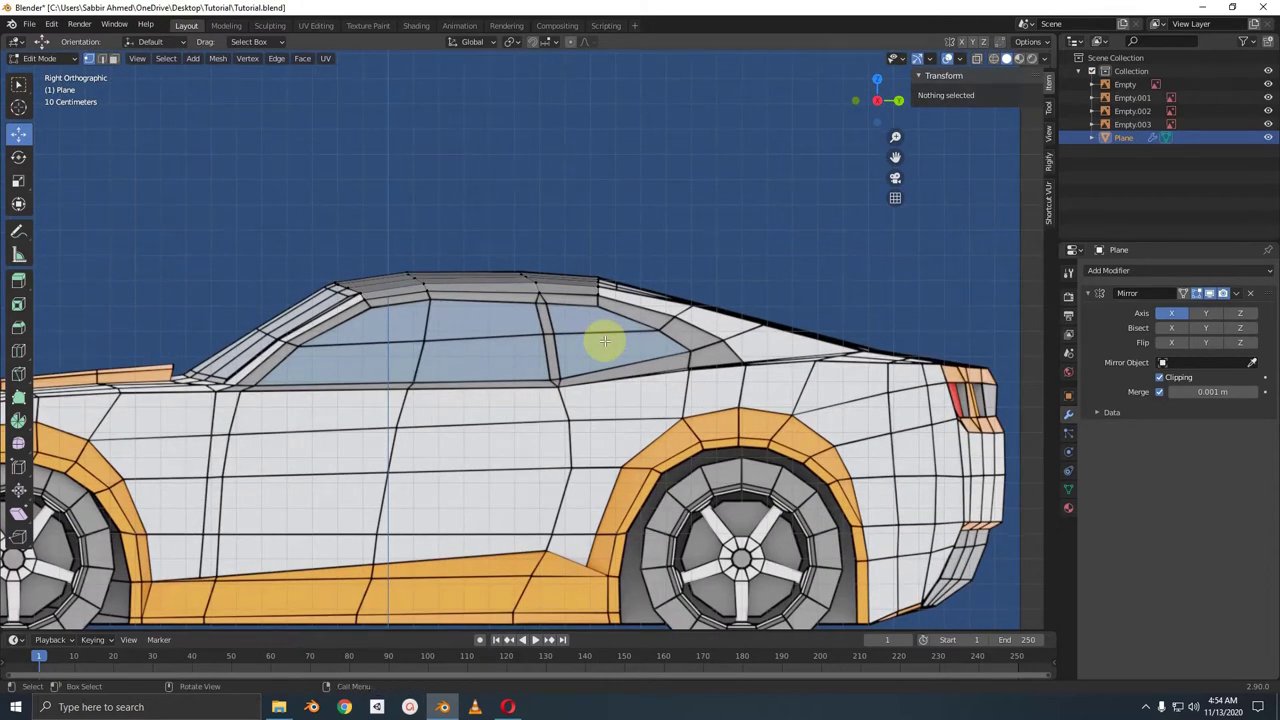
scroll(557, 371, "up", 1)
scroll(706, 249, "up", 2)
scroll(508, 320, "up", 1)
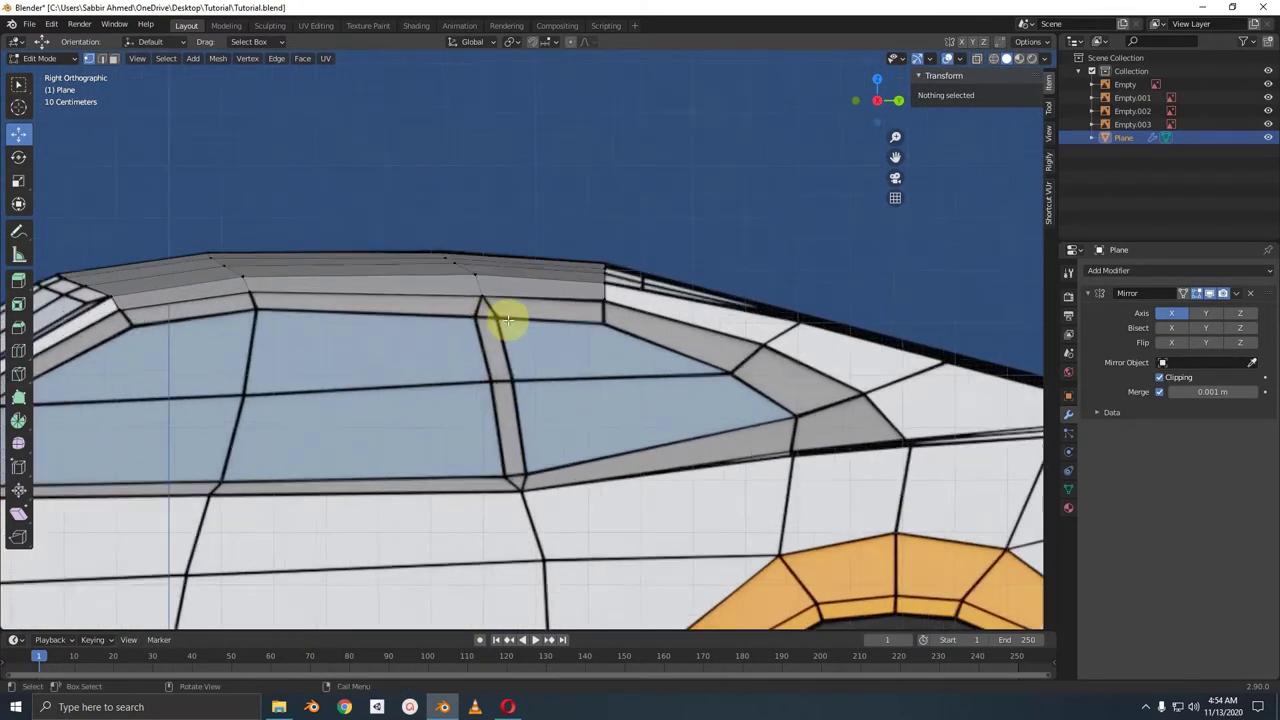
scroll(508, 320, "up", 1)
mouse_move(456, 256)
left_mouse_down()
mouse_move(408, 277)
mouse_move(463, 320)
mouse_move(450, 248)
left_mouse_up()
mouse_move(538, 548)
left_mouse_down()
mouse_move(500, 549)
mouse_move(500, 586)
mouse_move(535, 560)
left_mouse_up()
- Annotate spots on the body side and behind the wheel arch
scroll(508, 258, "down", 1)
scroll(508, 258, "down", 4)
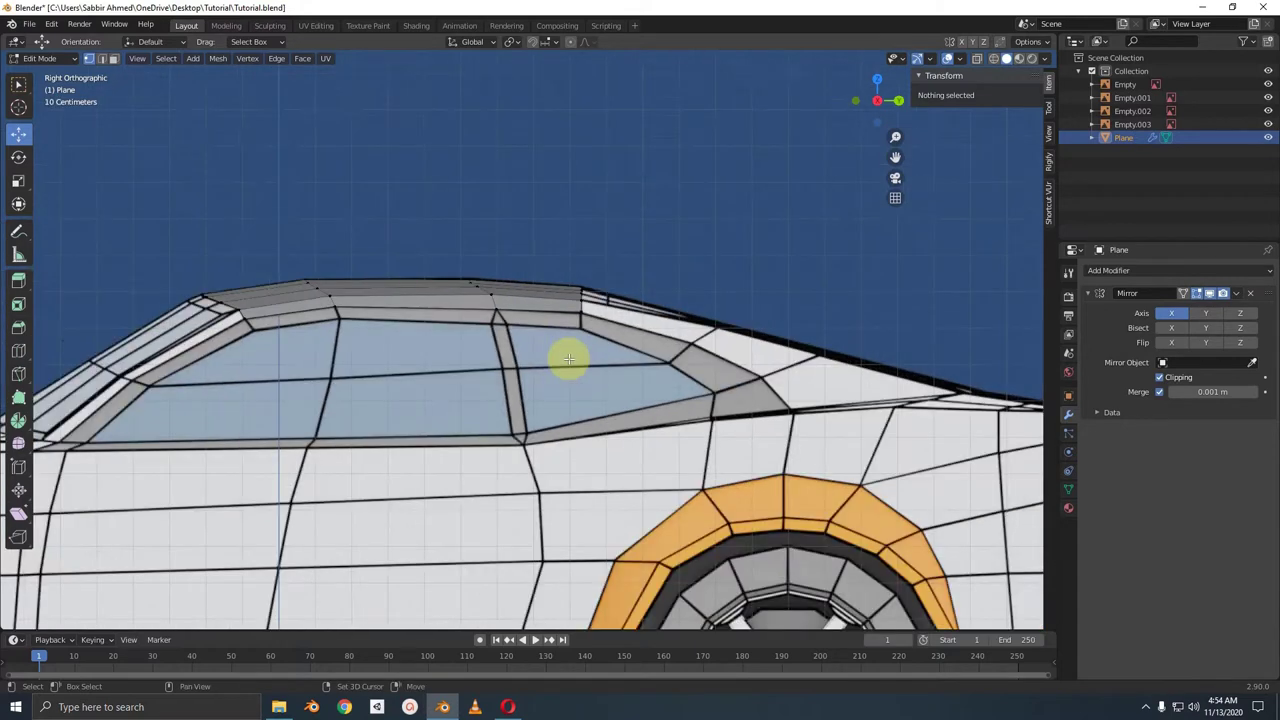
middle_click_drag(571, 354, 580, 129, "shift")
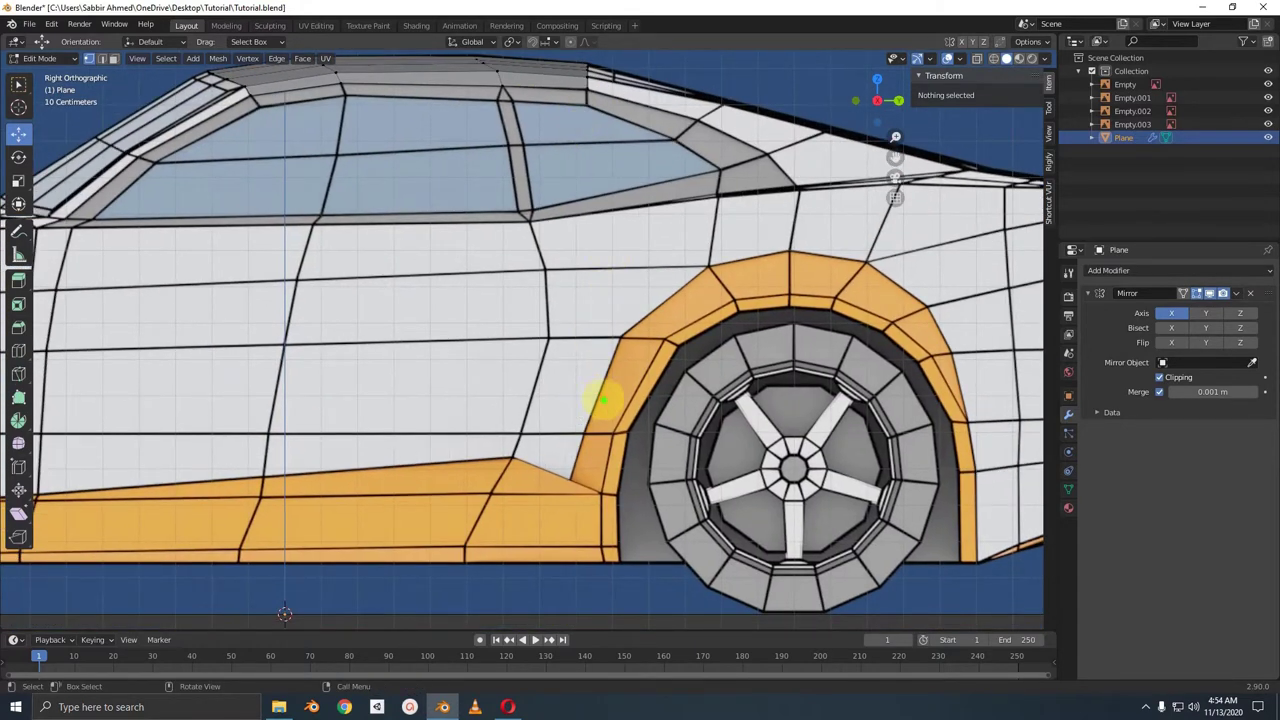
left_click_drag(547, 433, 600, 440)
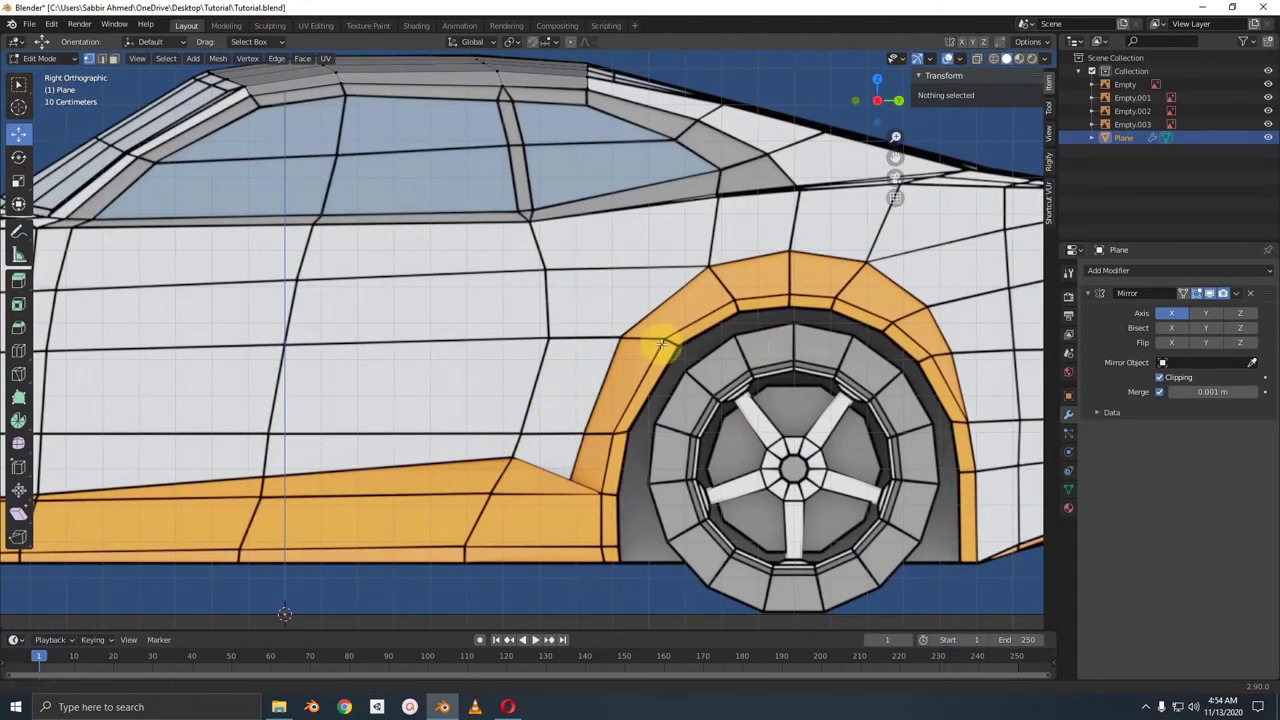
scroll(666, 357, "up", 3, "ctrl")
mouse_move(794, 337)
left_mouse_down()
mouse_move(745, 352)
mouse_move(790, 382)
left_mouse_up()
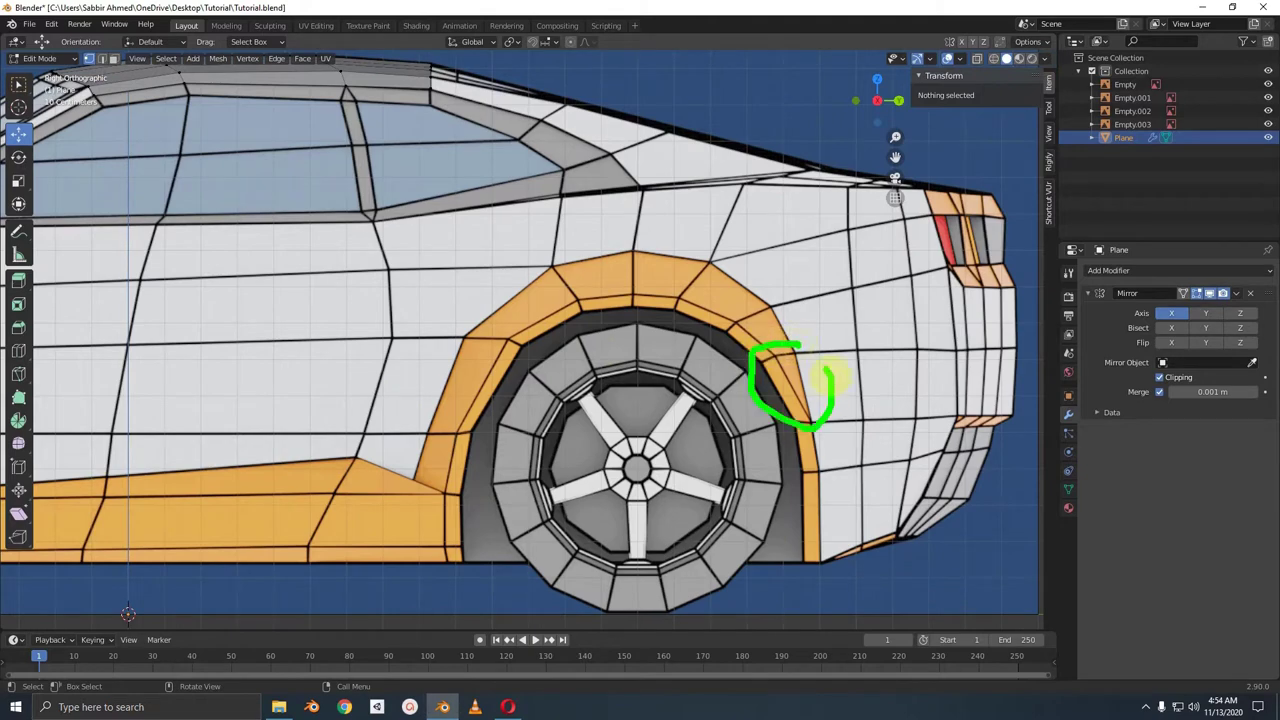
scroll(615, 435, "up", 5, "shift")
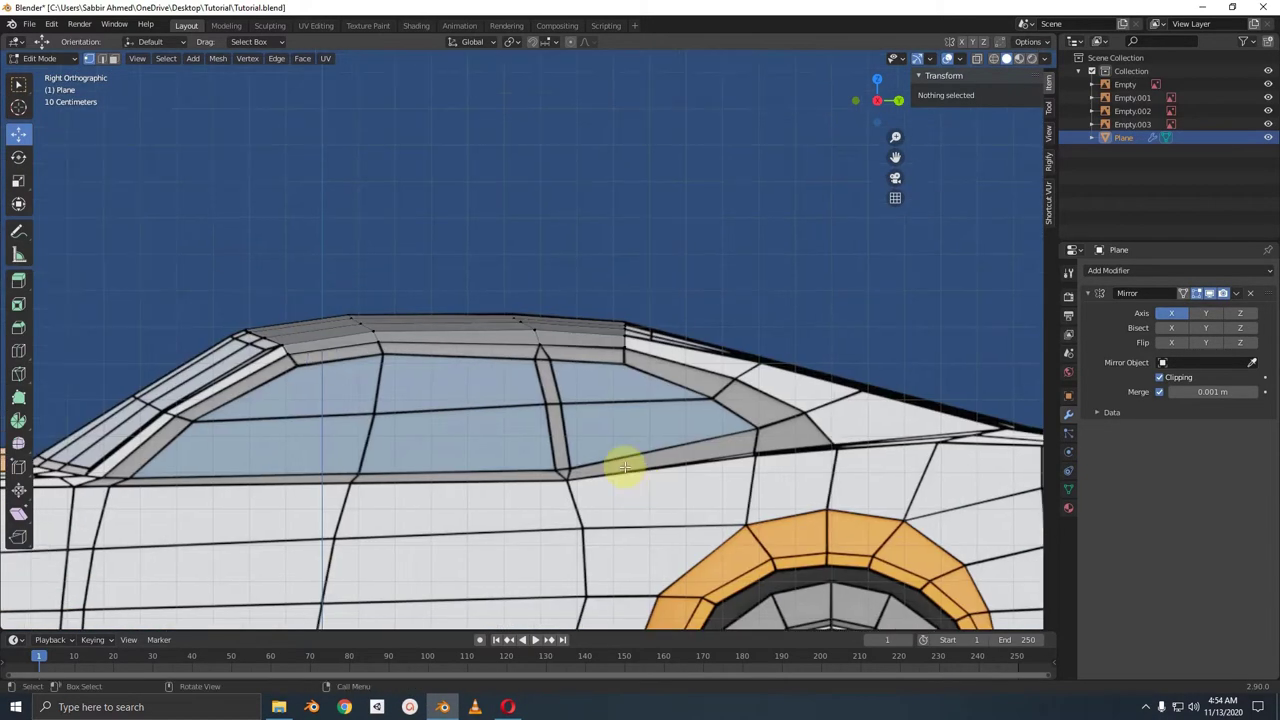
- Add one loop cut across the roof shell slid to a 0.747 factor
mouse_move(598, 416)
middle_mouse_down()
mouse_move(560, 326)
mouse_move(571, 371)
middle_mouse_up()
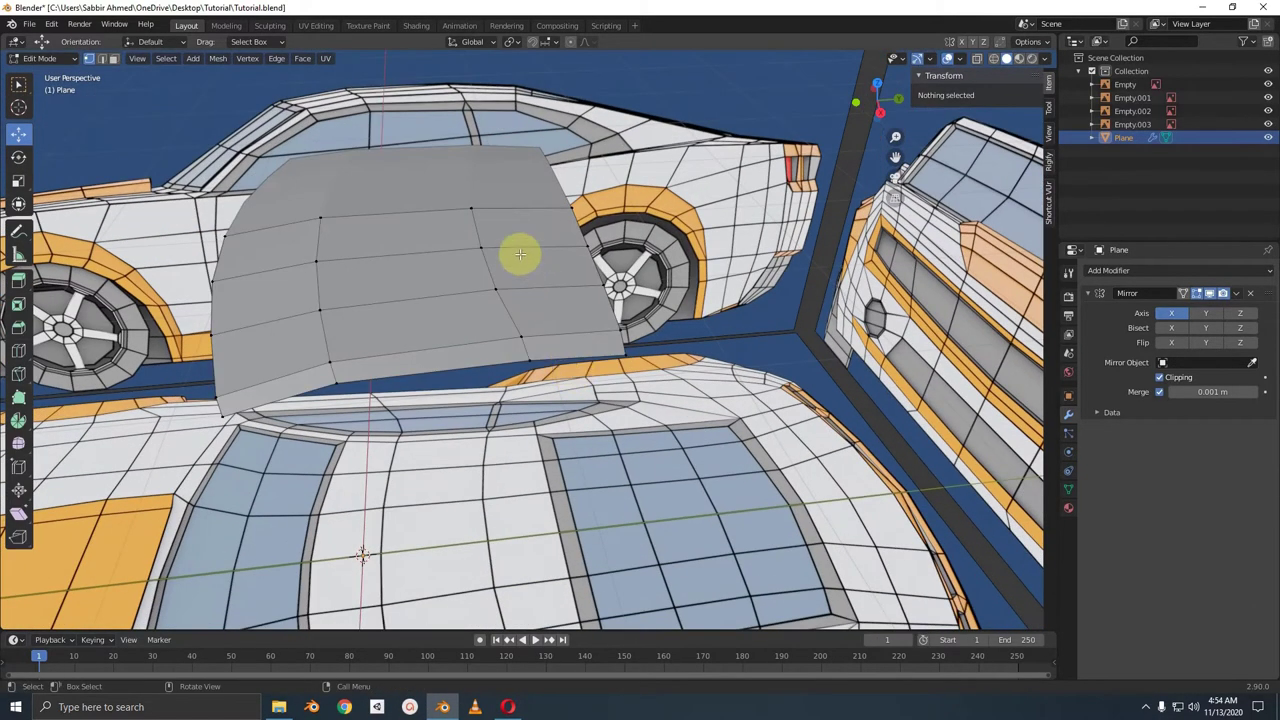
key("ctrl+r")
left_click(498, 218)
left_click(461, 218)
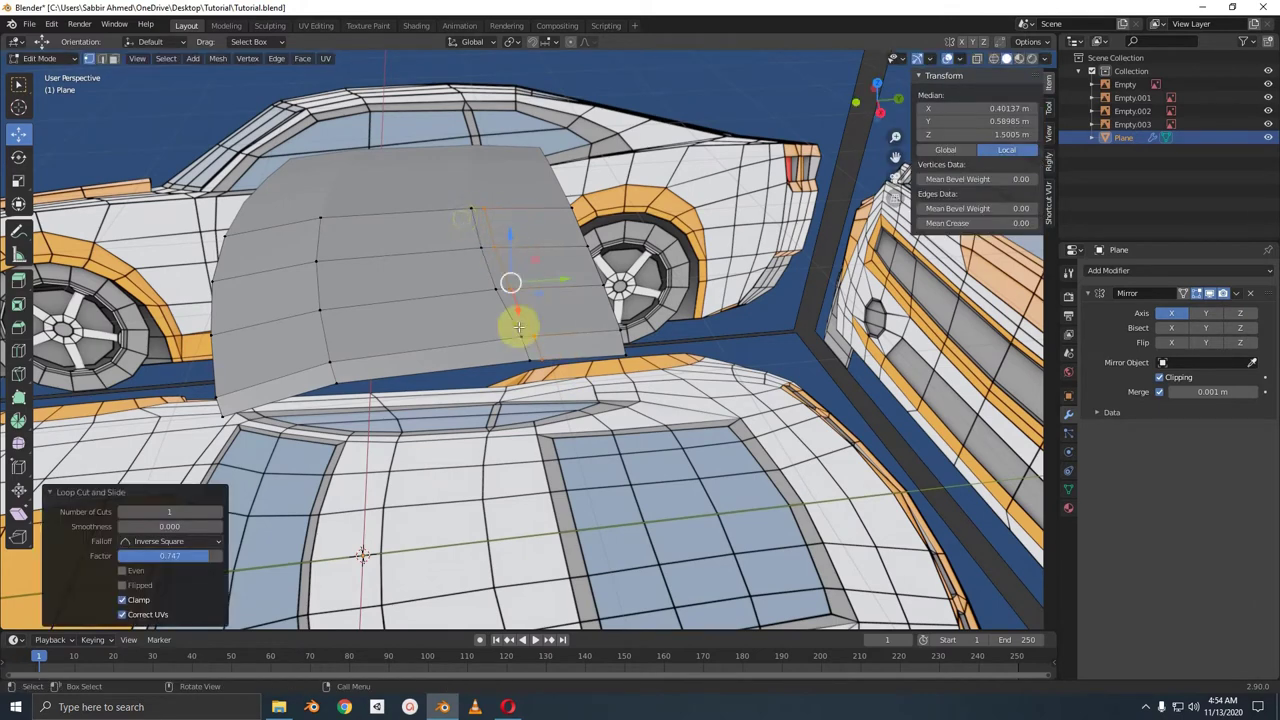
left_click(535, 360)
- In side view, sketch a guide for the window pillar, then re-enter Edit Mode on the roof shell
key("KP_1")
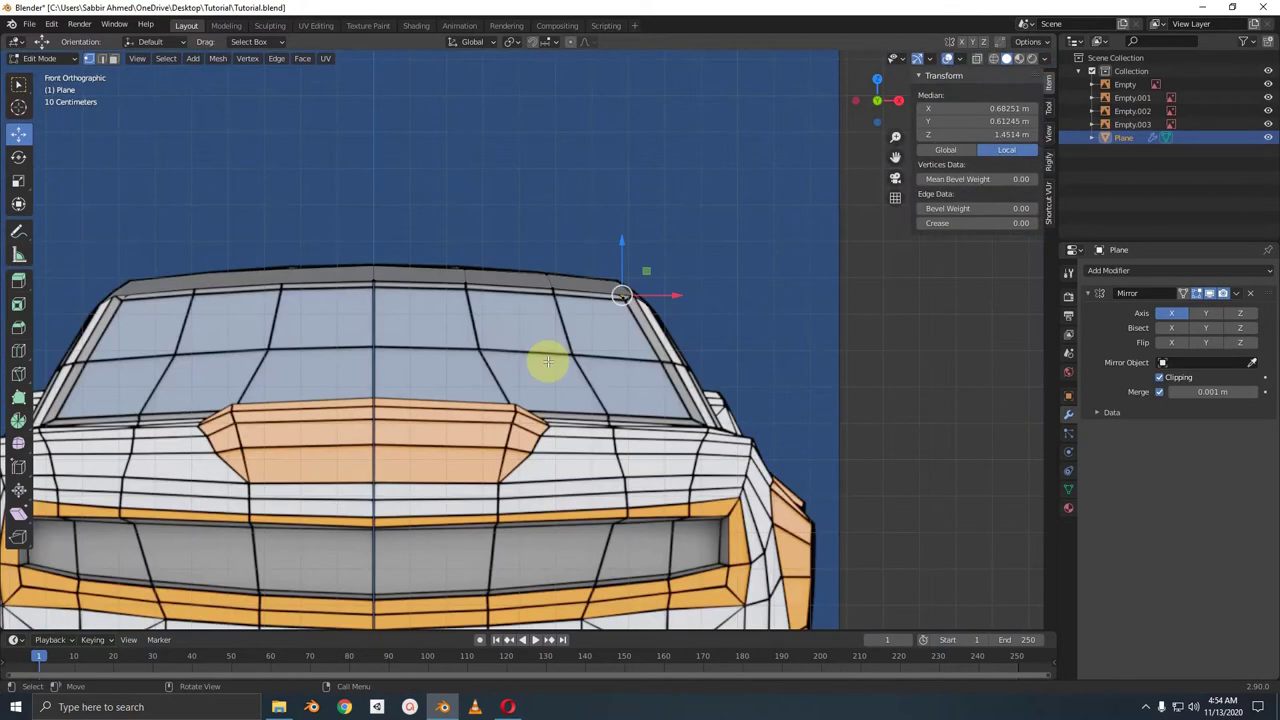
key("KP_3")
scroll(540, 355, "up", 1)
scroll(528, 320, "up", 2)
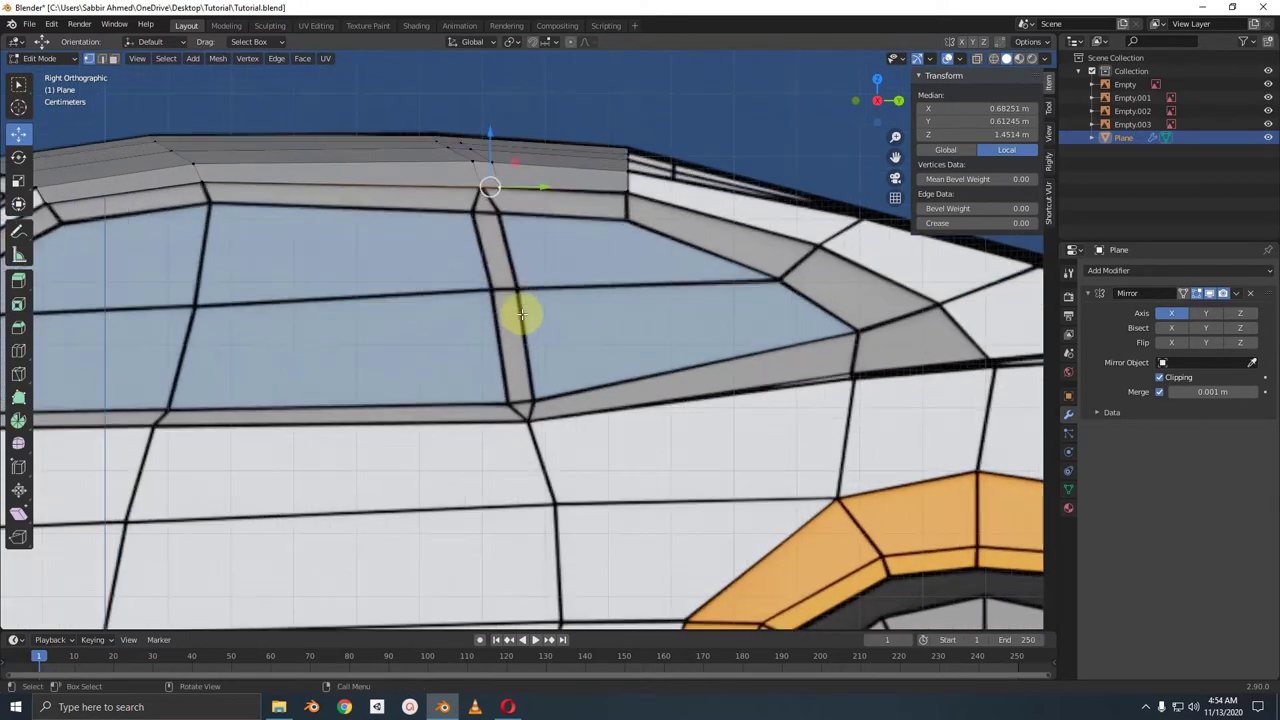
scroll(515, 300, "up", 2)
key("Tab")
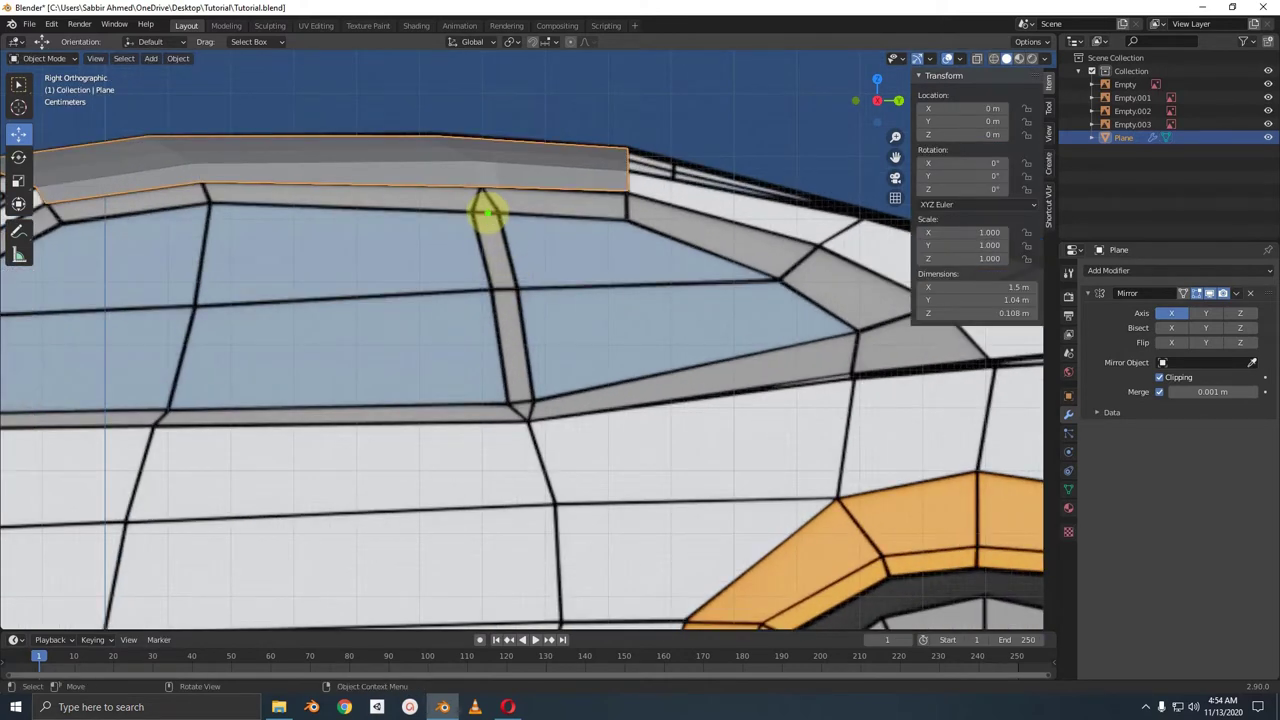
left_click_drag(487, 211, 508, 310)
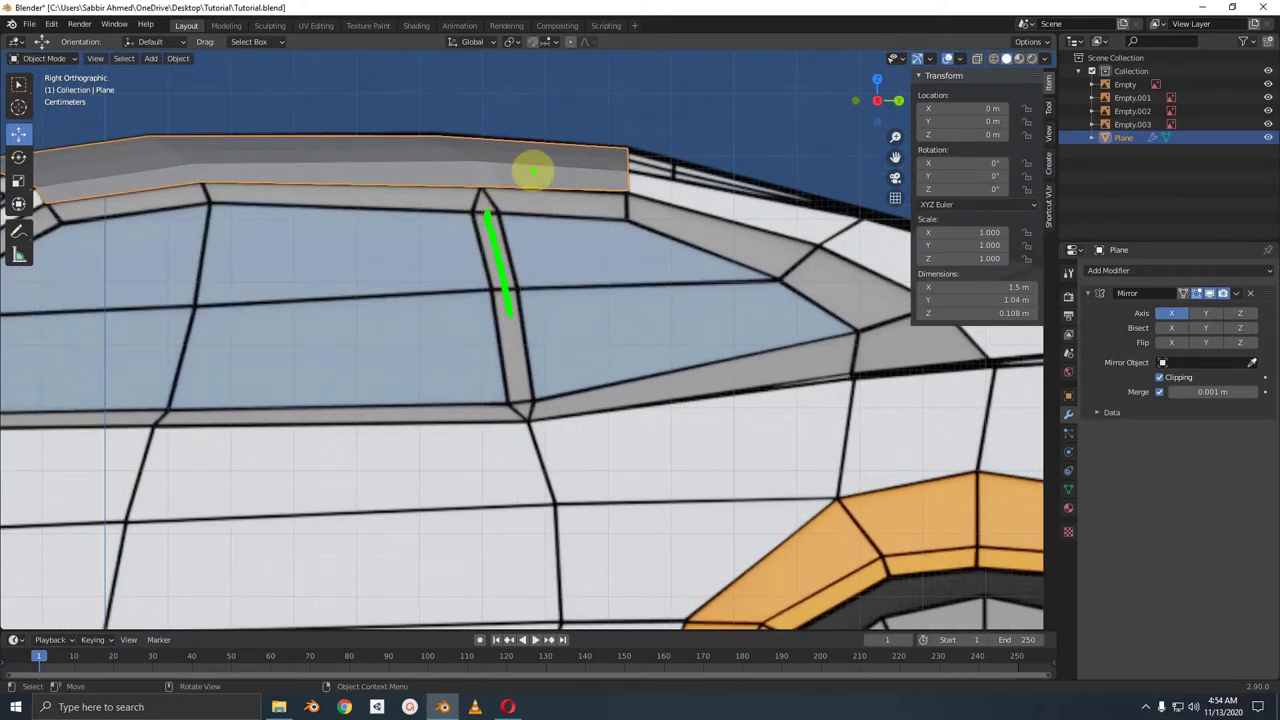
left_click(546, 162)
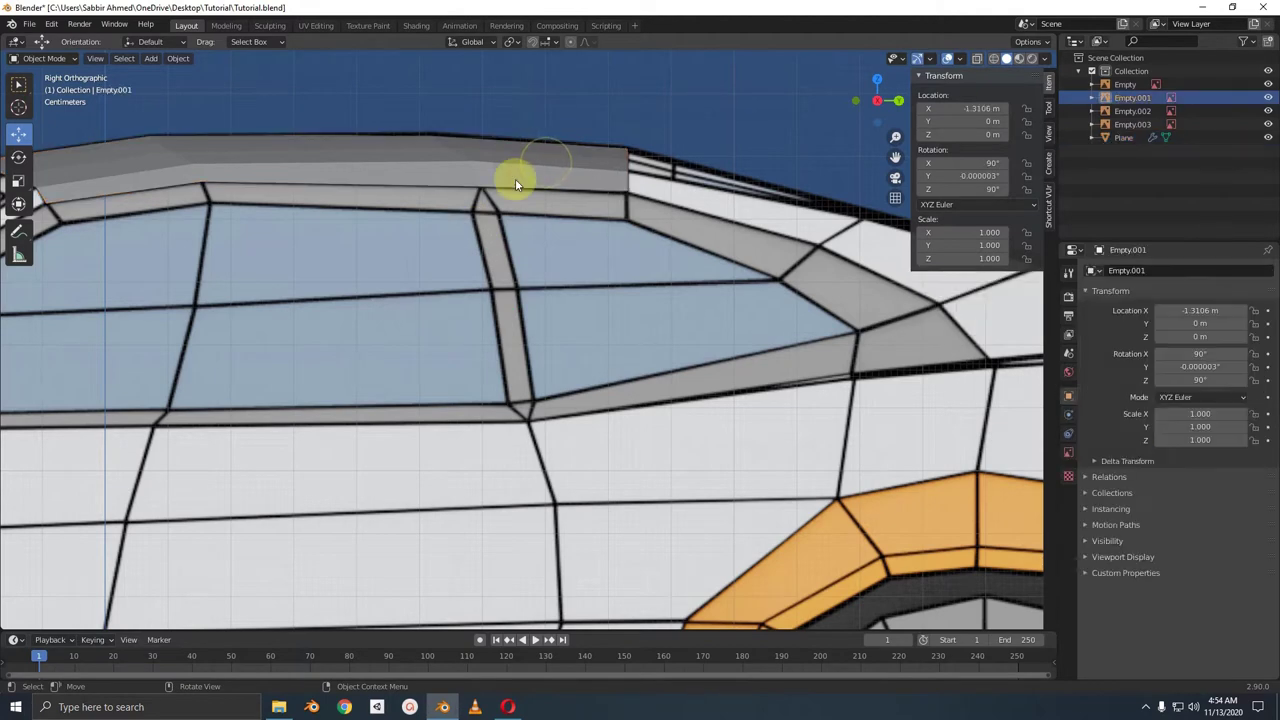
left_click(515, 178)
key("Tab")
- Extrude the roof-edge vertex down to the window's lower corner, making the panel 0.406 m tall
left_click(490, 198)
middle_click_drag(491, 200, 491, 160, "shift")
key("g")
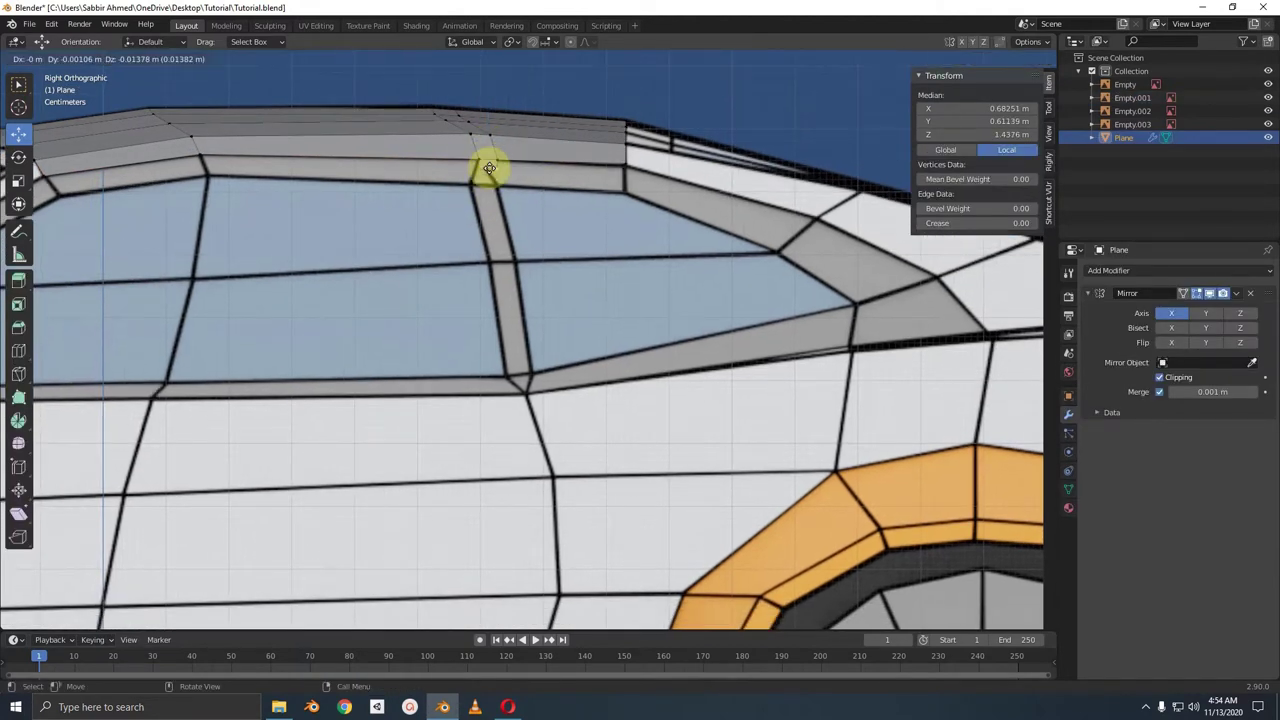
left_click(491, 190)
middle_click_drag(503, 263, 512, 194, "shift")
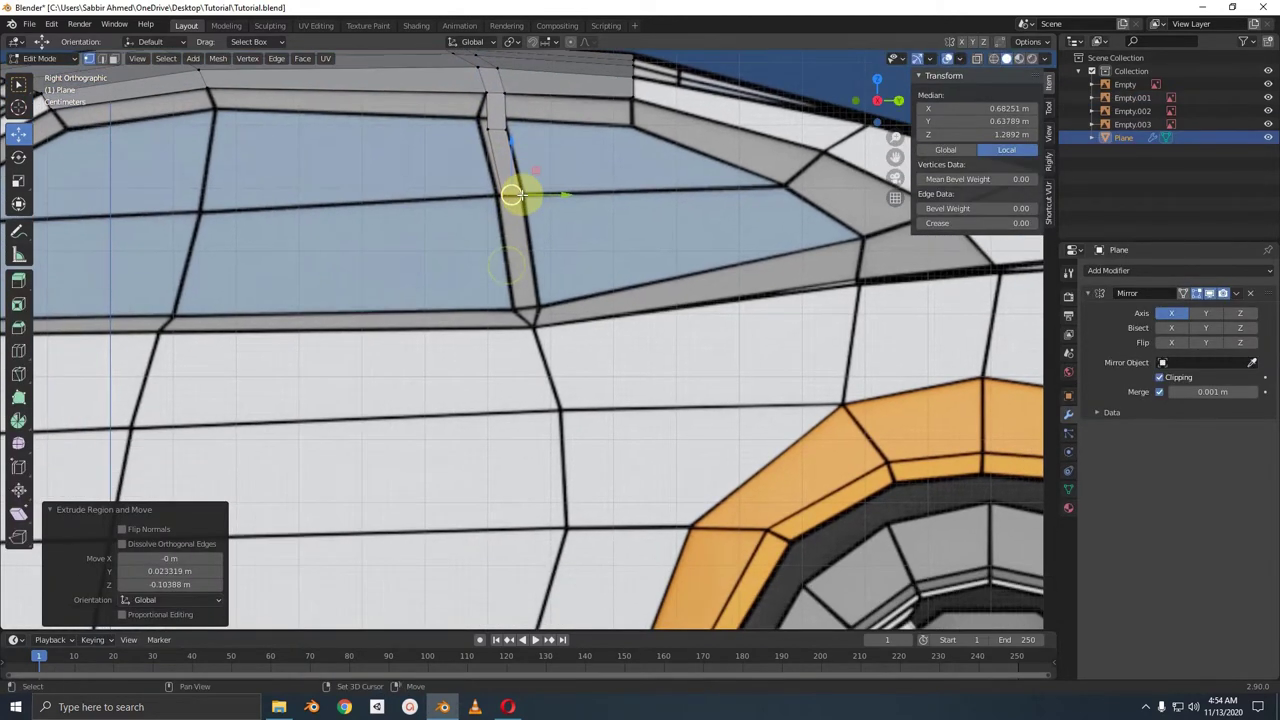
key("e")
left_click(531, 294)
middle_click_drag(531, 294, 531, 126, "shift")
scroll(531, 126, "down", 3)
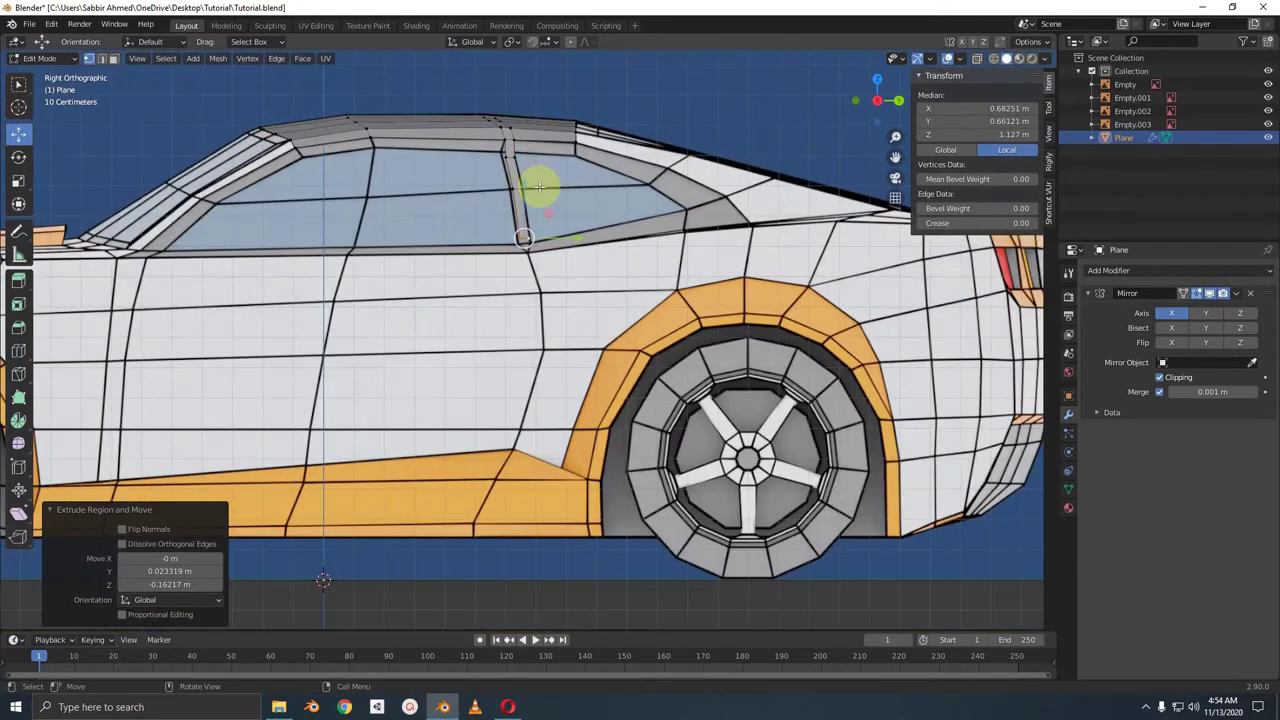
key("Tab")
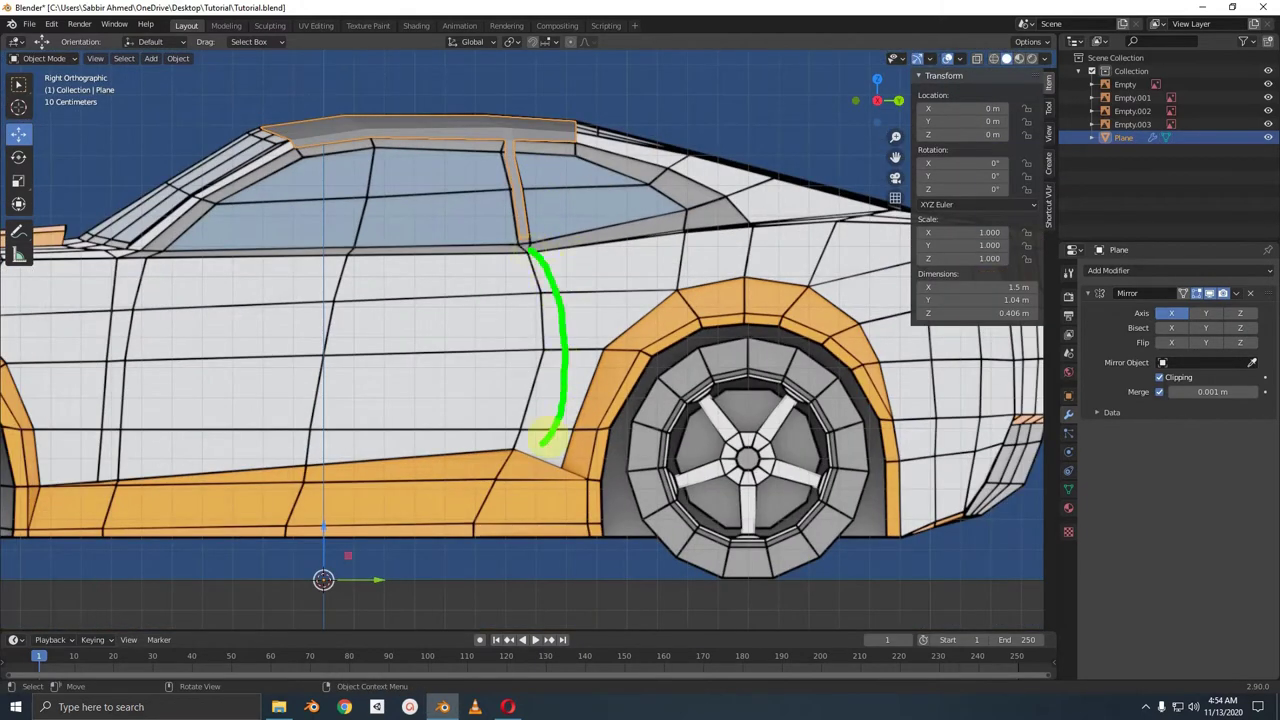
- Sketch and erase a pillar guide, then select the car body Plane rather than Empty.001
left_click_drag(545, 440, 488, 546)
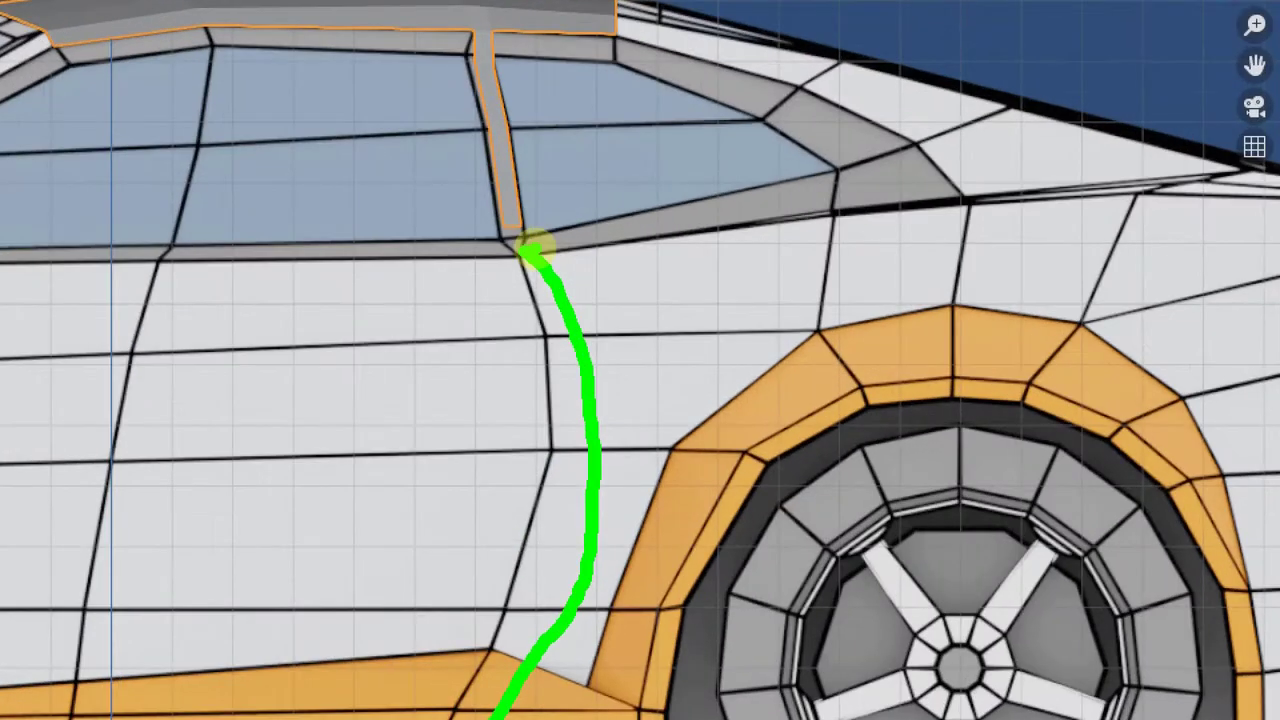
key("Escape")
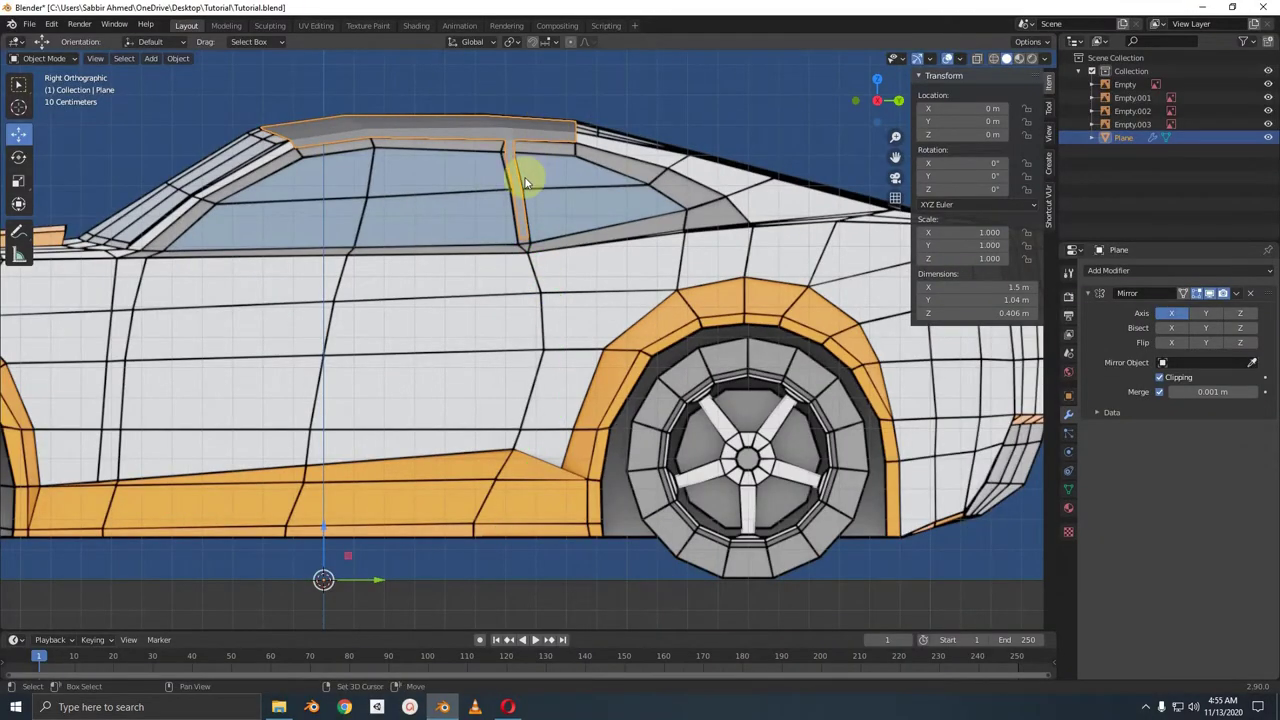
middle_click_drag(525, 183, 549, 248, "shift")
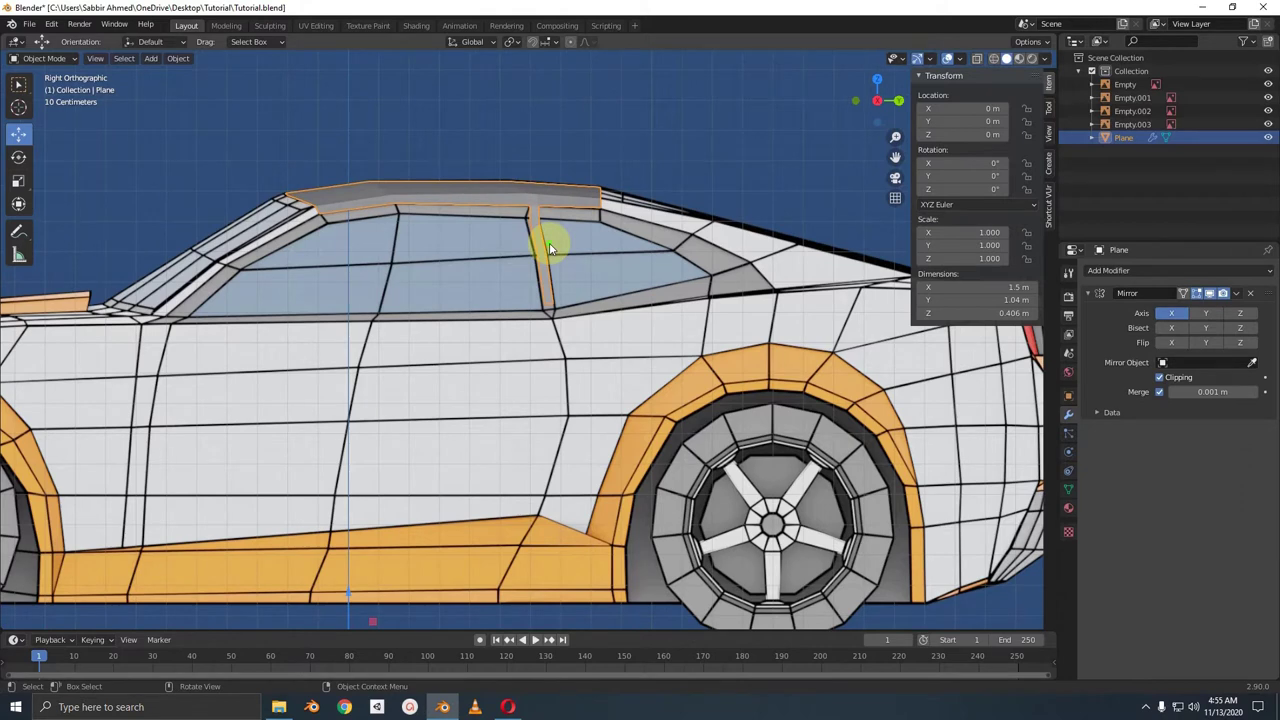
left_click(534, 197)
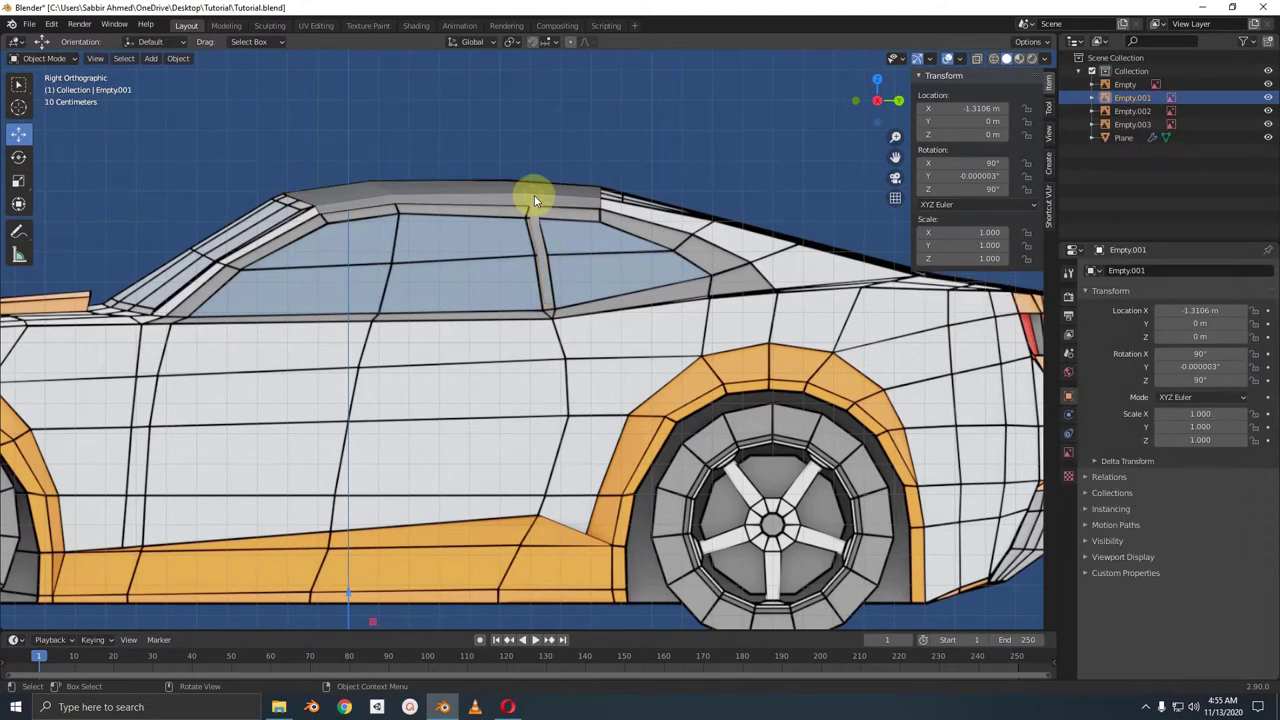
middle_click_drag(534, 199, 559, 277, "shift")
left_click(559, 277)
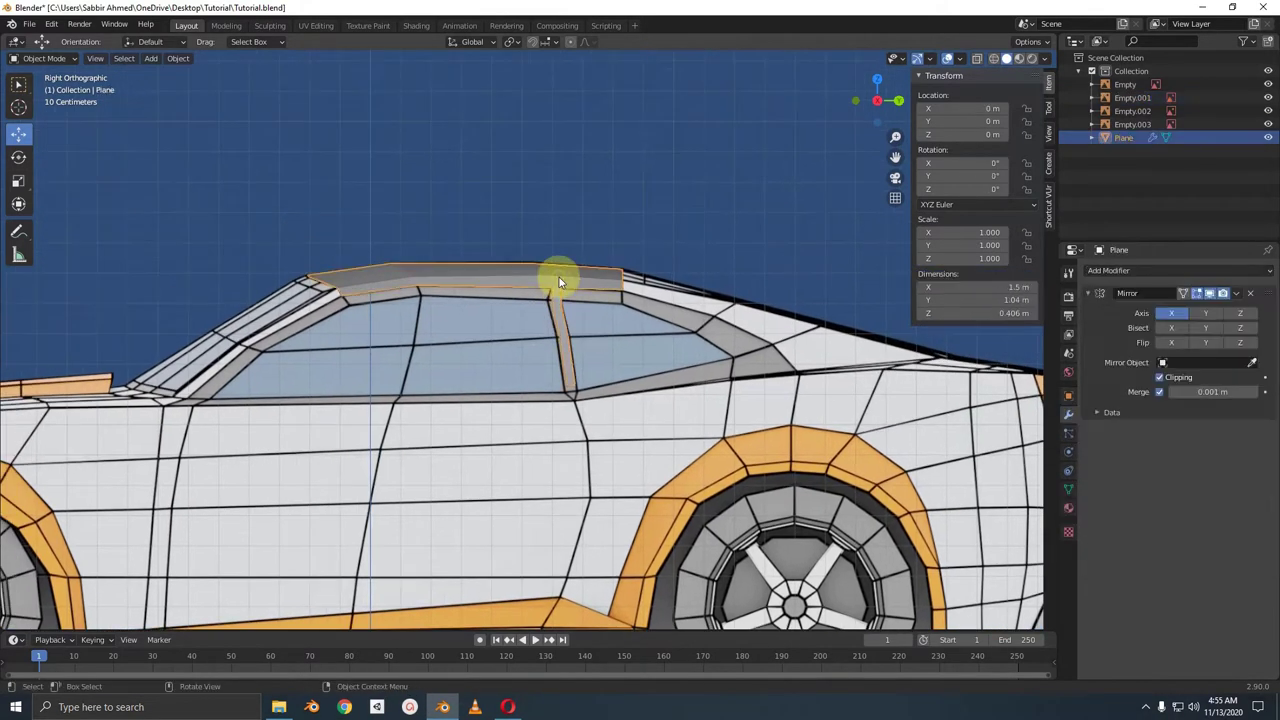
left_click(559, 277, "ctrl")
left_click(559, 277)
left_click(560, 284)
left_click(560, 284)
- Toggle the Plane out of and back into Edit Mode, reselecting it in between
key("Tab")
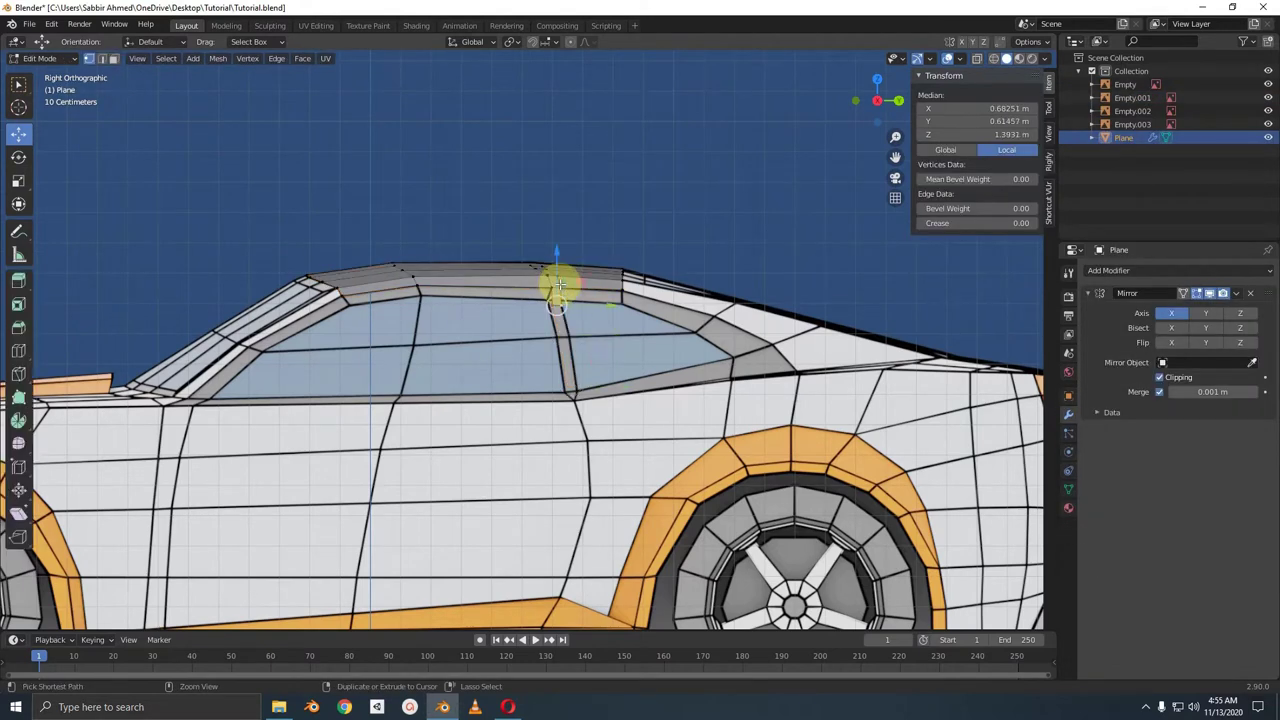
key("Tab")
left_click(560, 289)
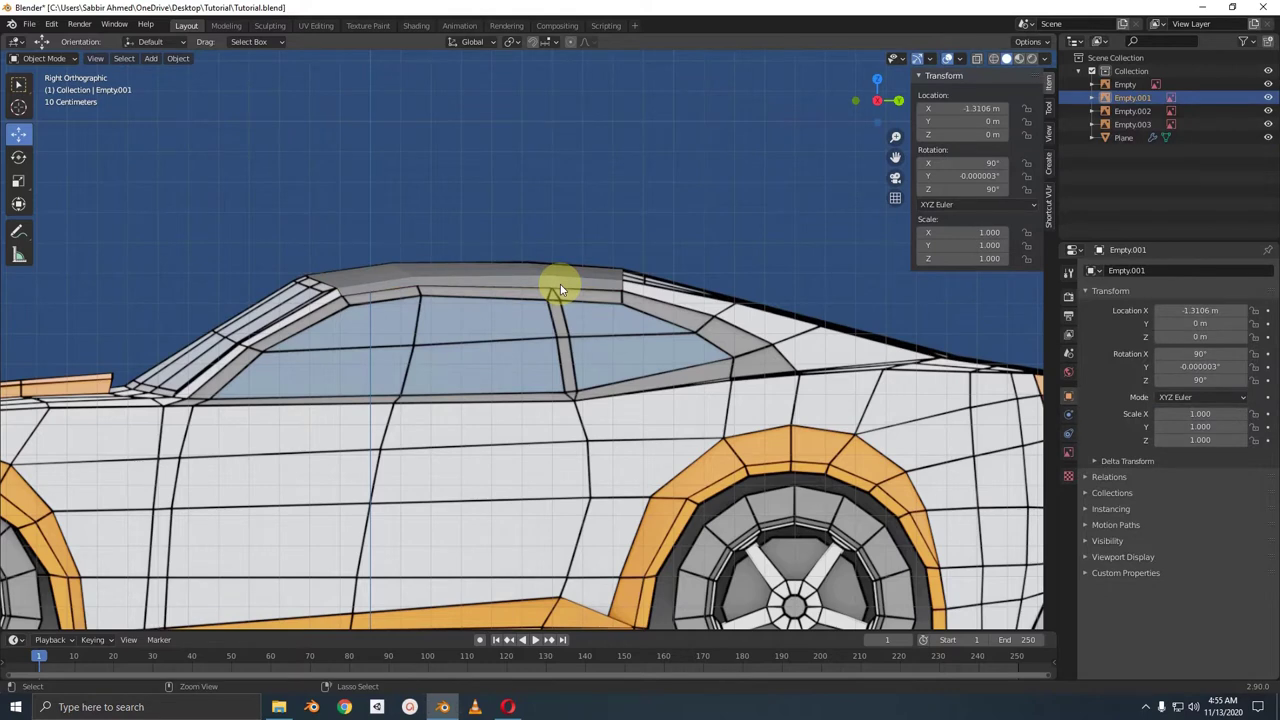
left_click(560, 289)
key("Tab")
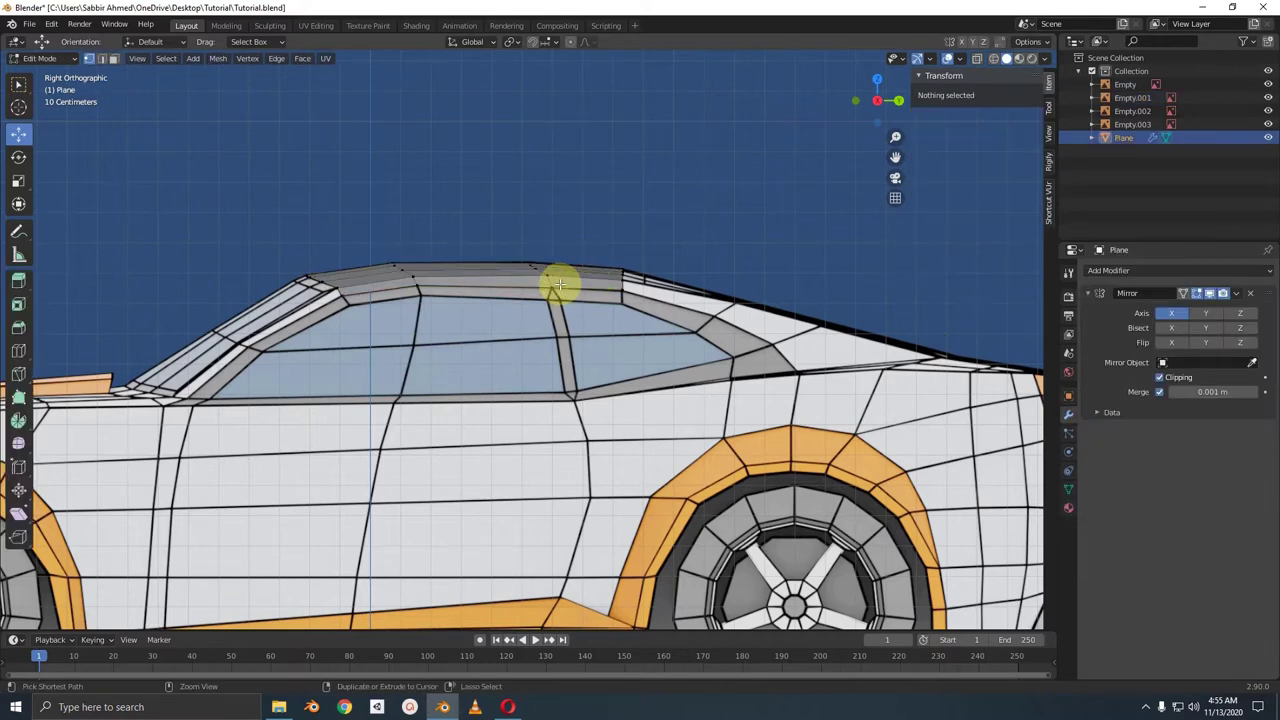
- Try extruding the pillar-top vertex downward, then cancel the extra vertex move
scroll(560, 284, "up", 2)
scroll(571, 266, "up", 2)
scroll(534, 323, "up", 2)
left_click(533, 289)
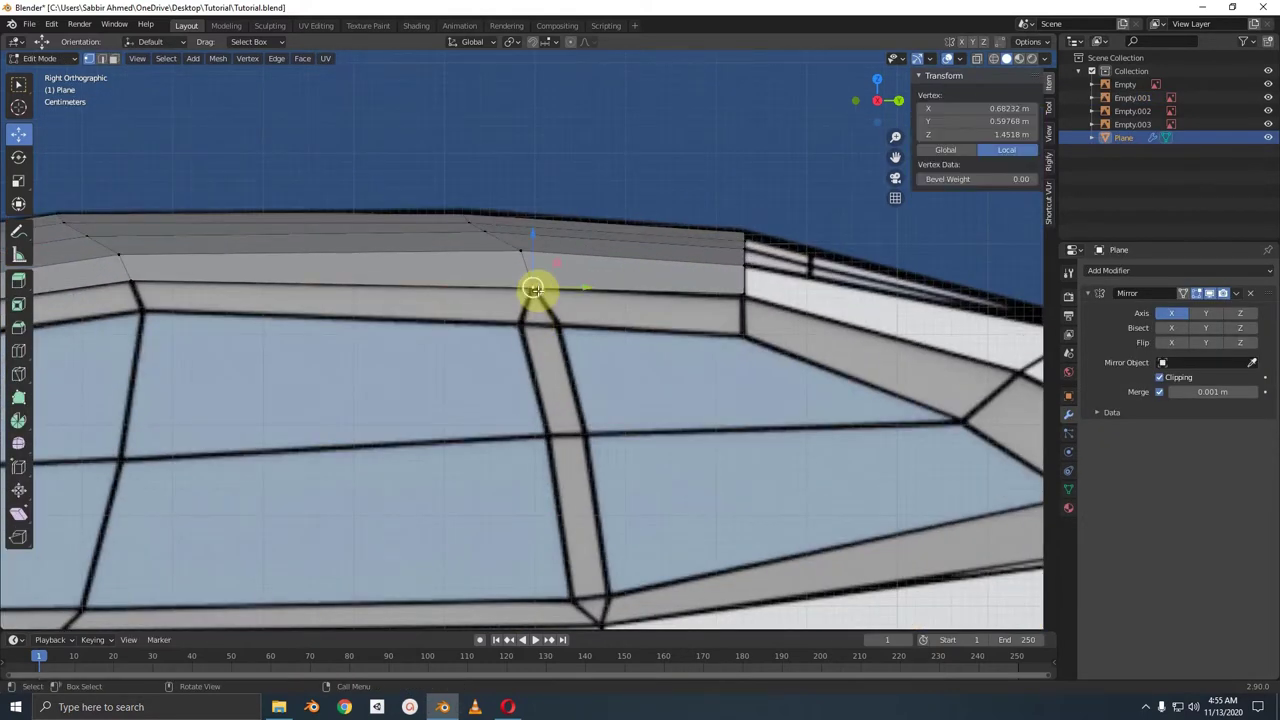
left_click_drag(533, 289, 522, 323)
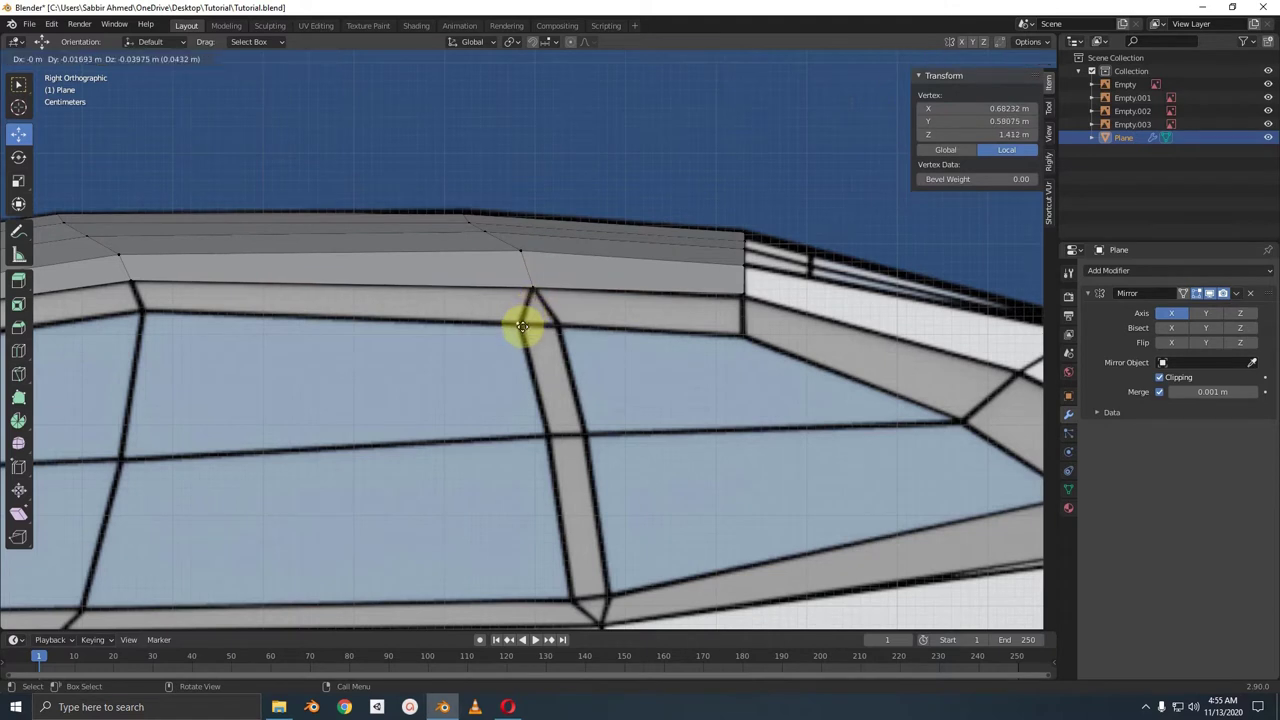
left_click(525, 326)
key("e")
key("Escape")
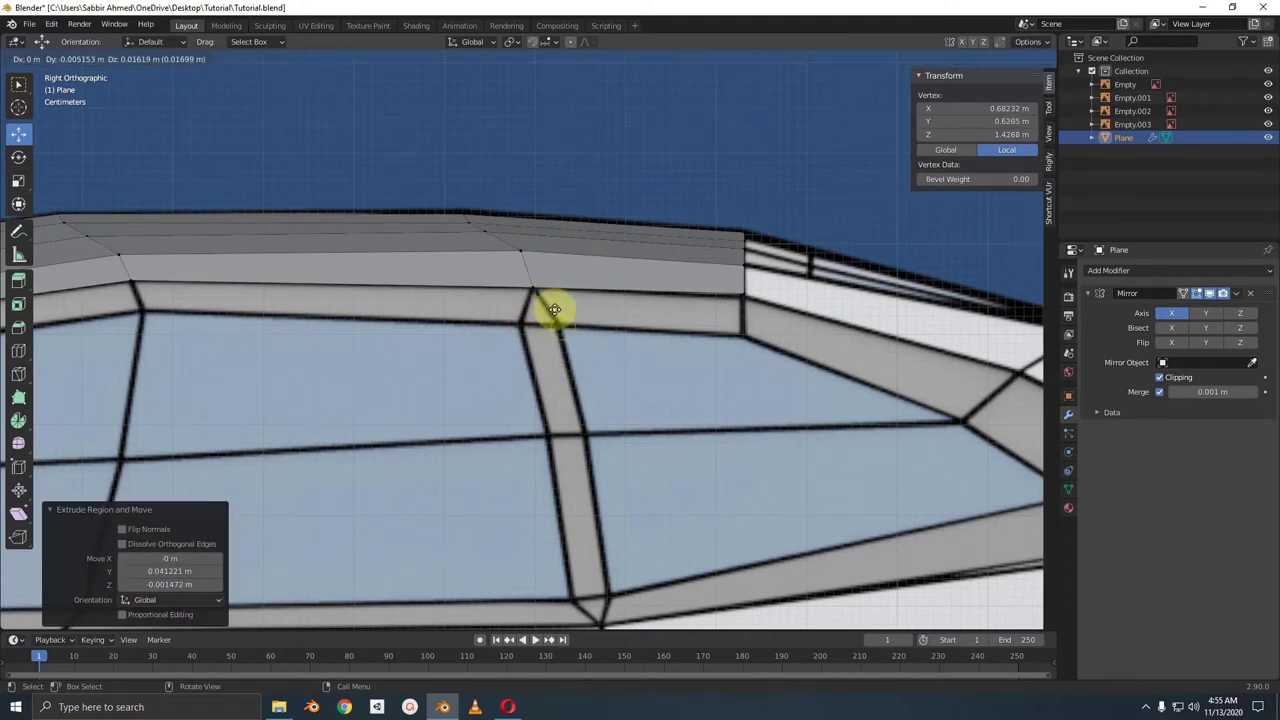
key("ctrl+z")
- Try extruding the pillar-top edge downward, then undo back to the single pillar-top vertex
left_click(531, 290, "shift")
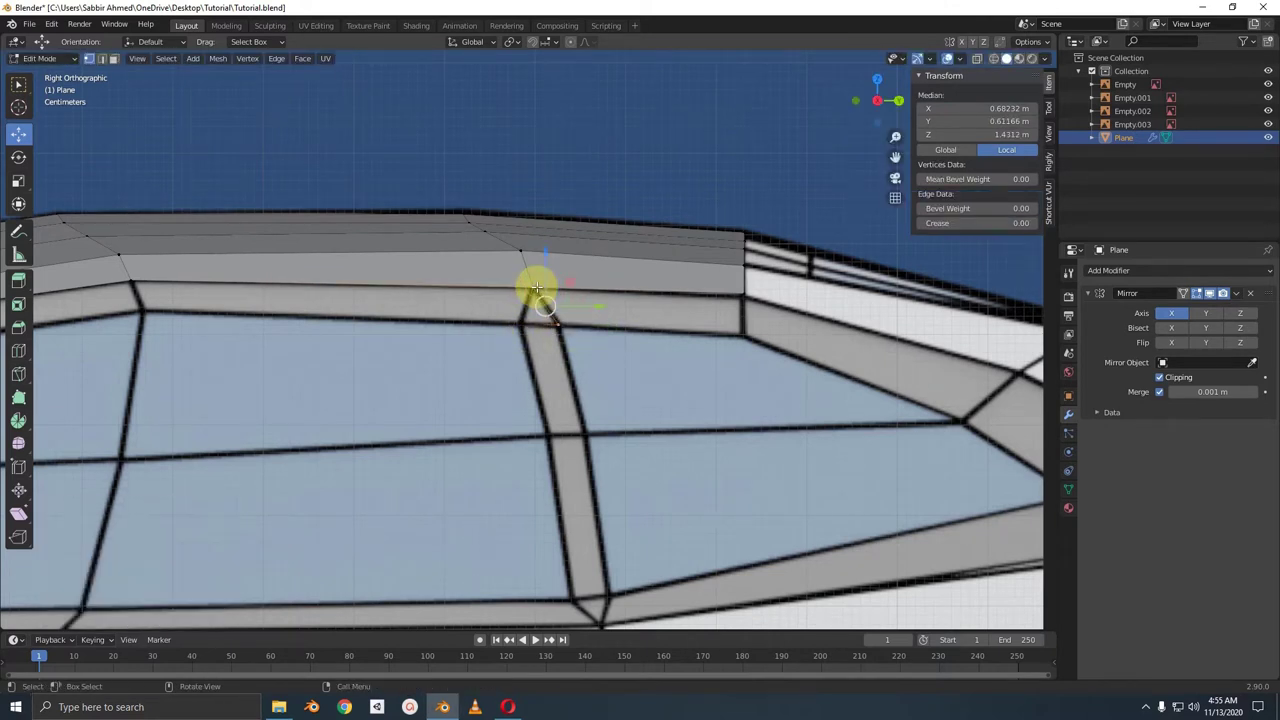
left_click(522, 321)
left_click(555, 323, "shift")
key("e")
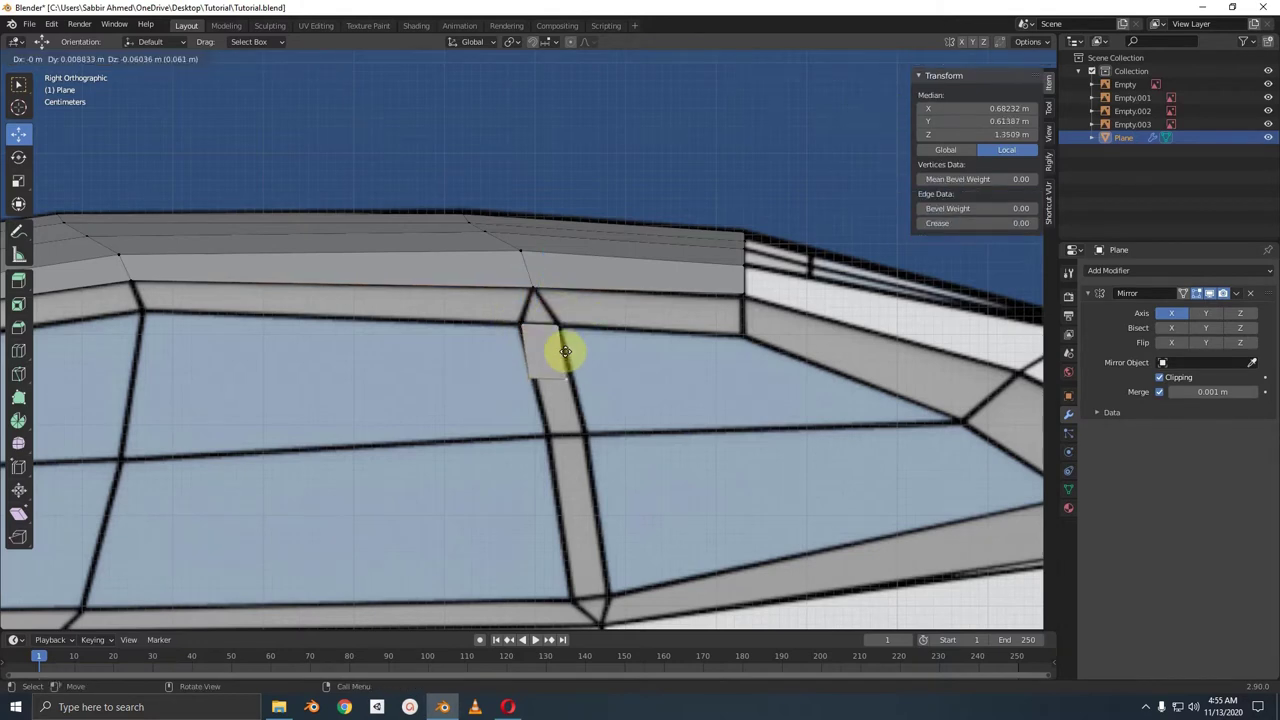
left_click(585, 433)
middle_click_drag(585, 433, 543, 263, "shift")
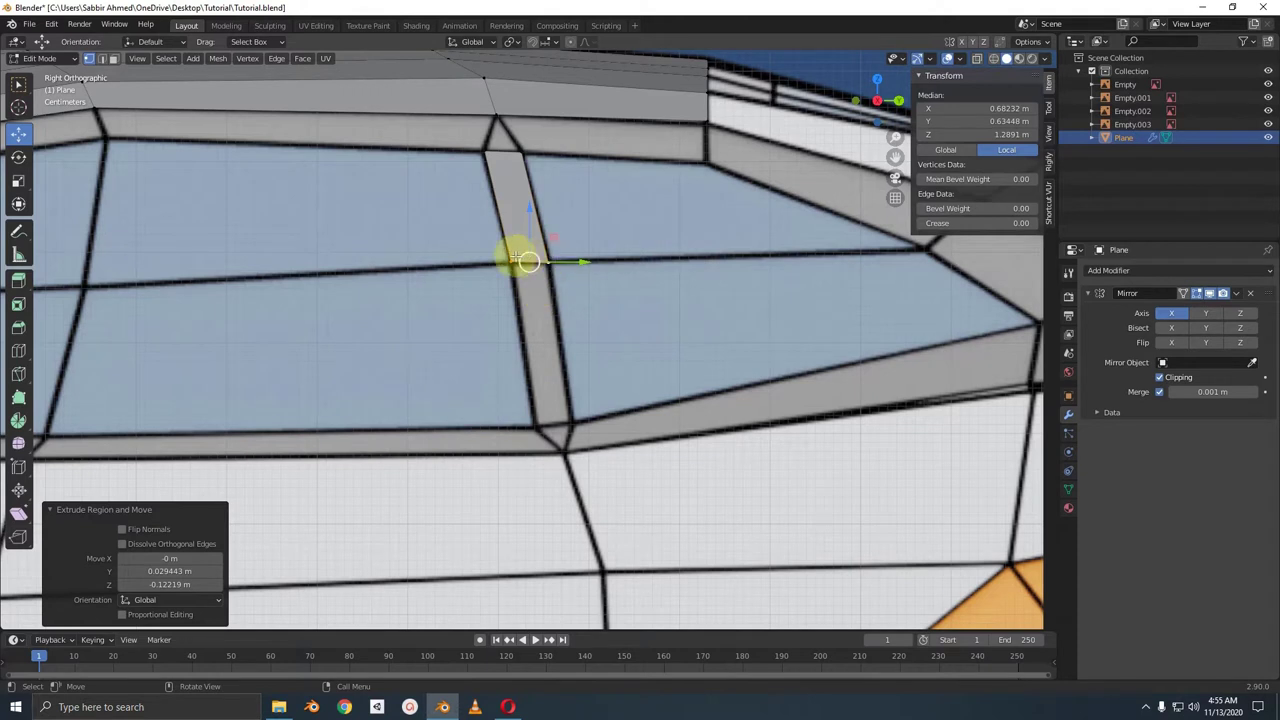
key("ctrl+z")
key("ctrl+z")
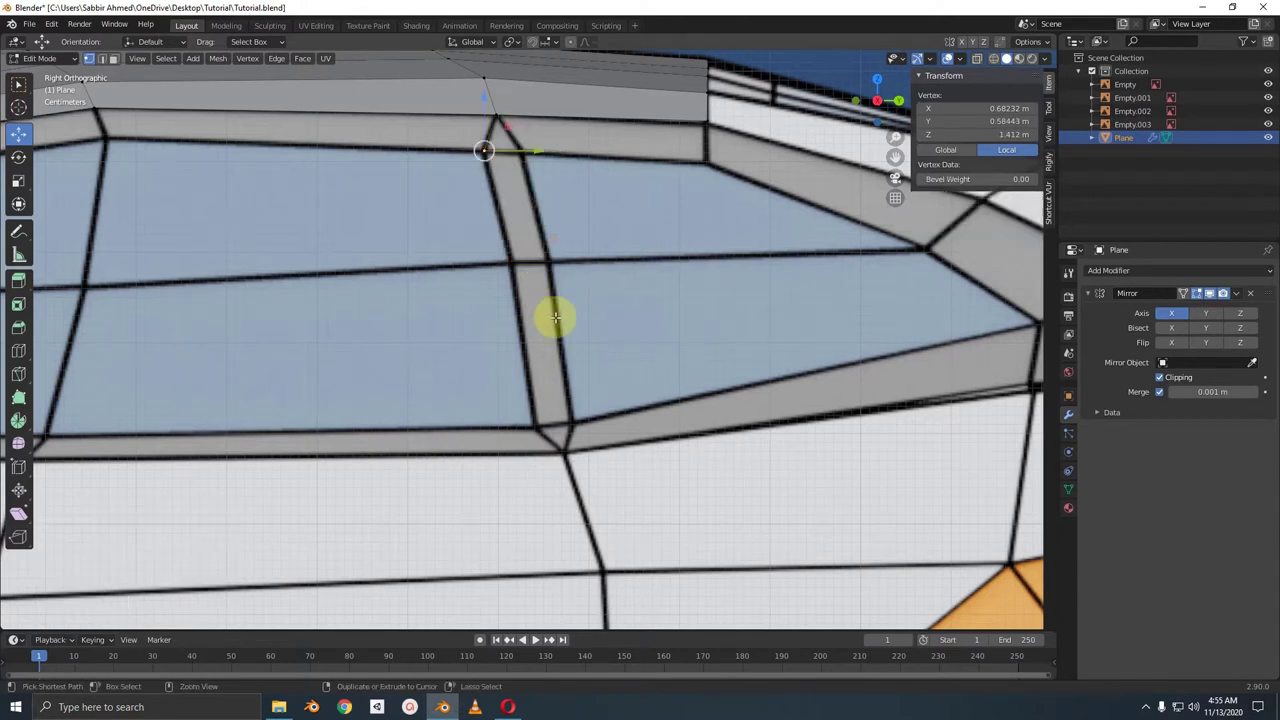
key("ctrl+z")
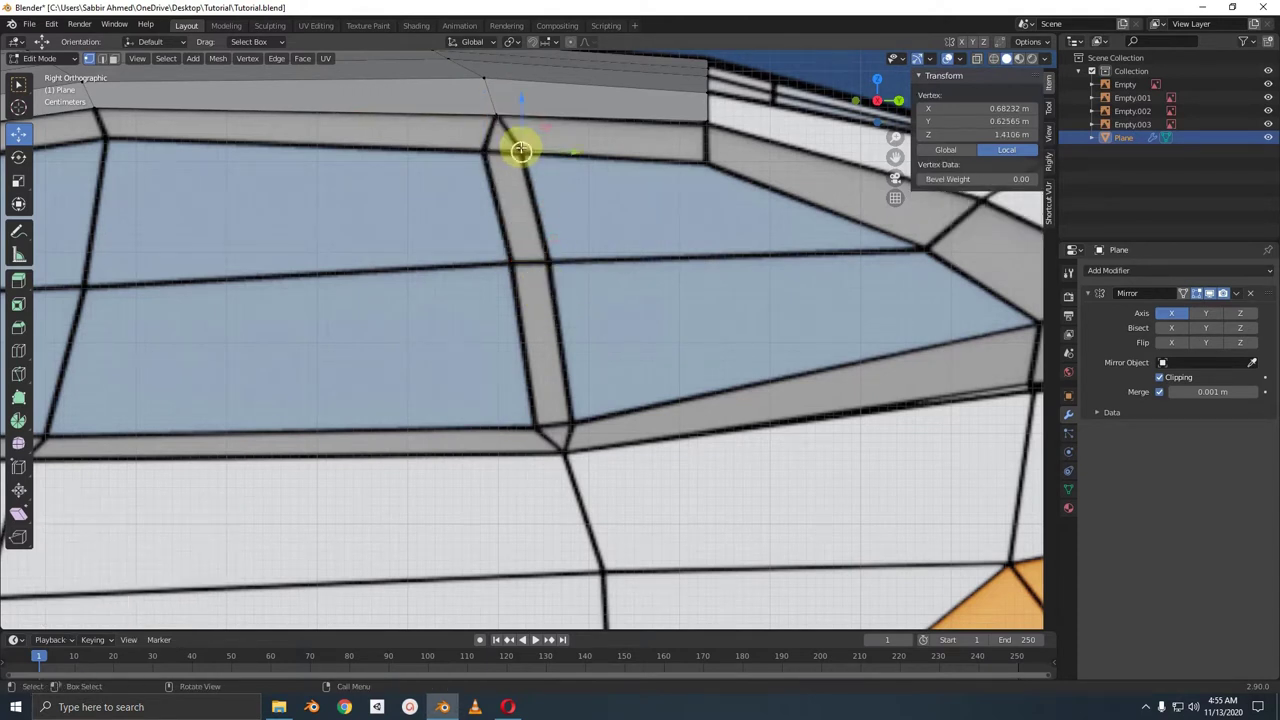
- Delete the stray vertex left over from the trial extrusions
key("x")
left_click(460, 151)
left_click(496, 122)
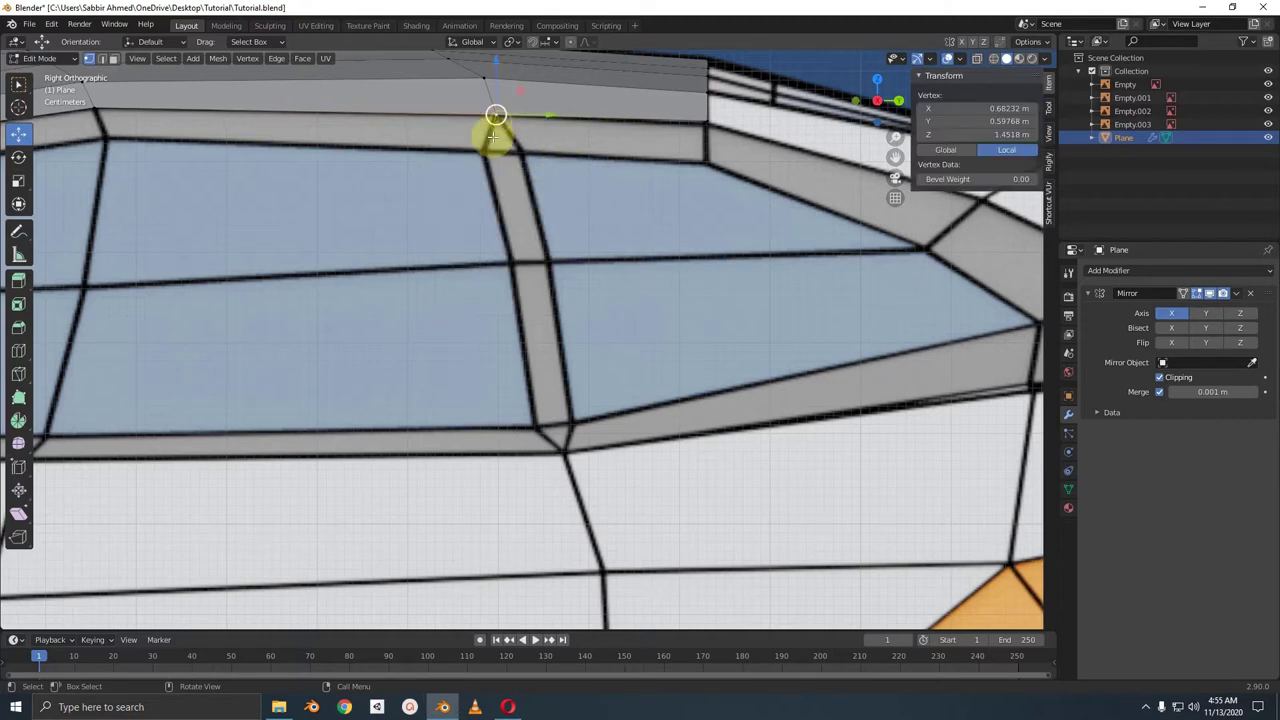
key("x")
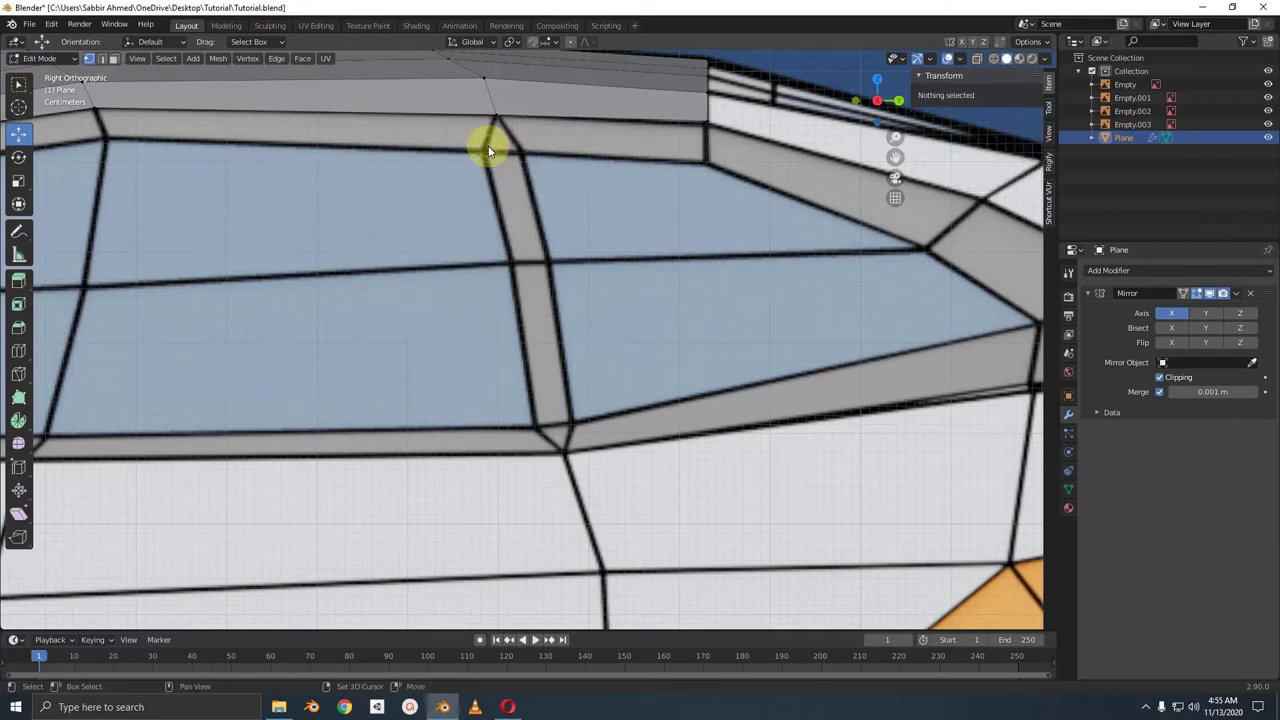
- Select the row of roof edges above the windows and view them from directly above
scroll(490, 150, "down", 3)
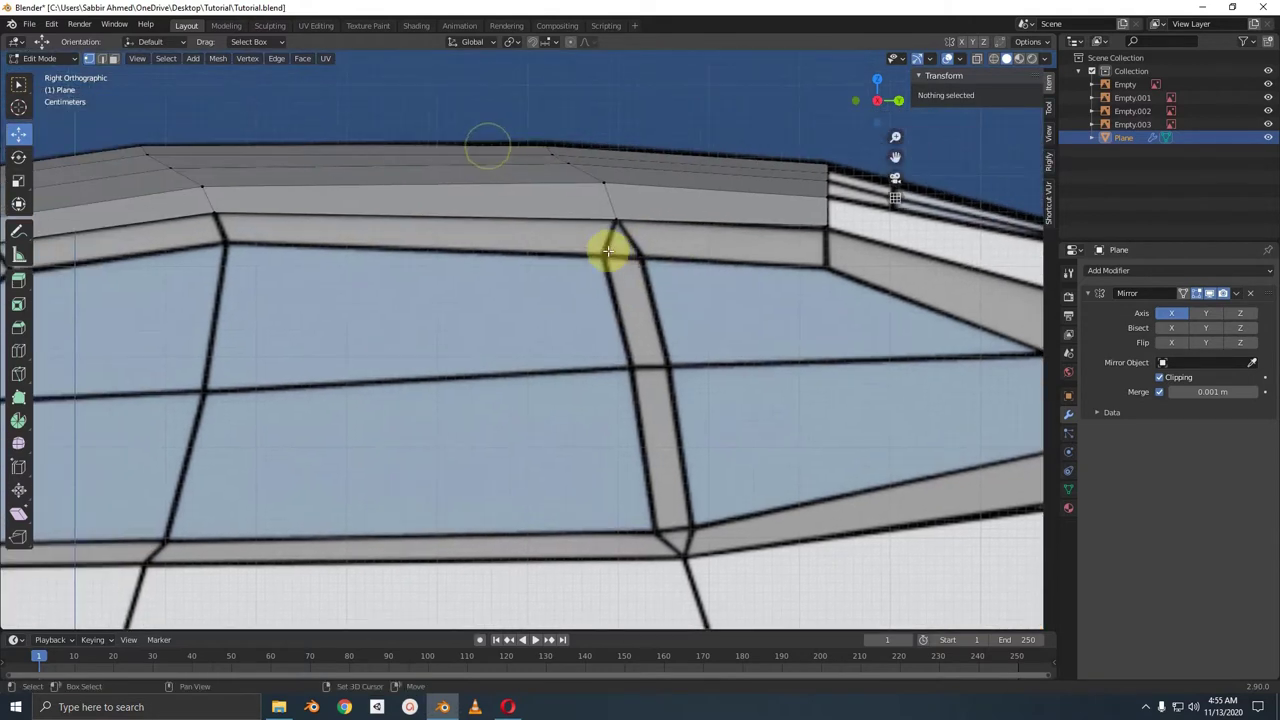
left_click(626, 216)
mouse_move(626, 220)
middle_mouse_down()
mouse_move(550, 254)
mouse_move(566, 217)
middle_mouse_up()
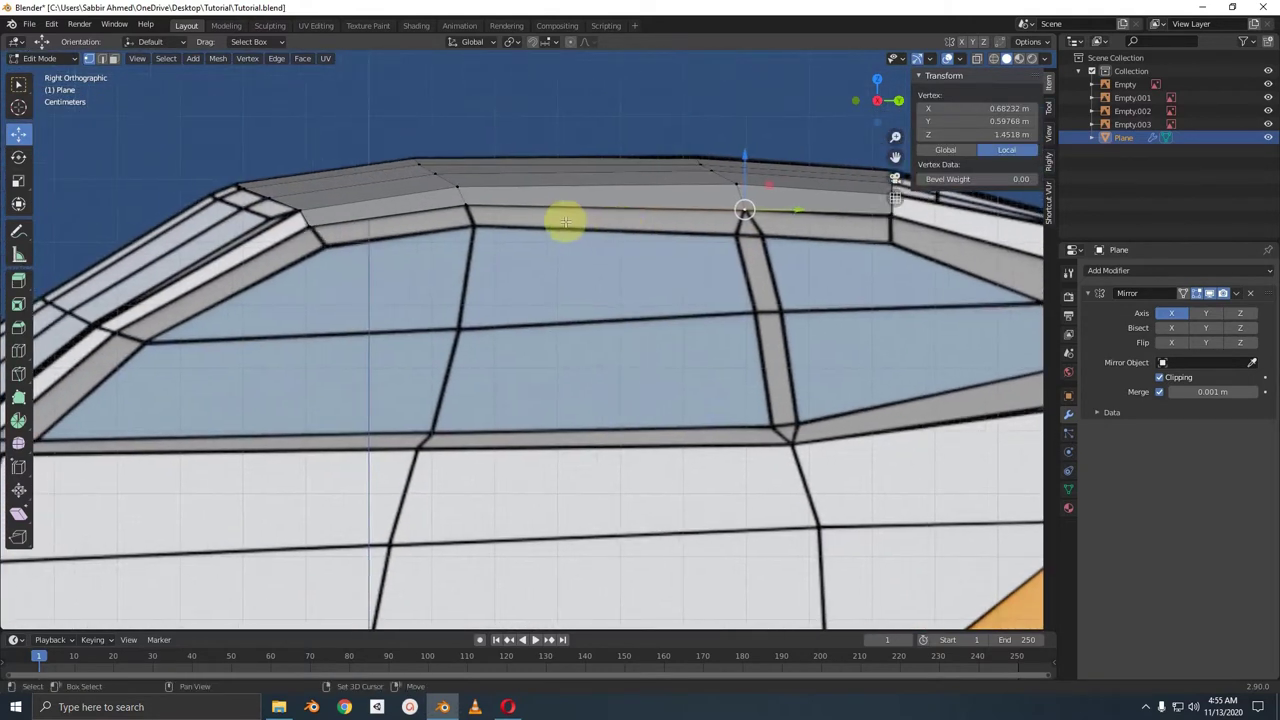
left_click(466, 202, "ctrl")
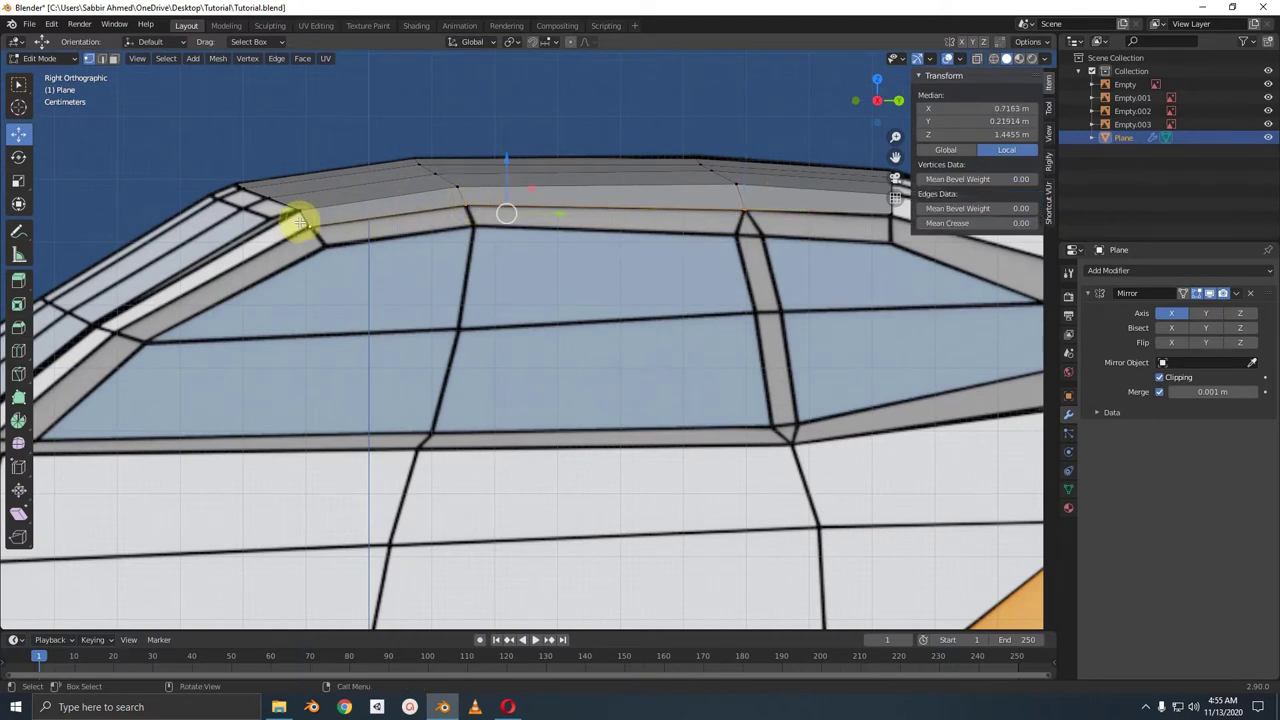
key("KP_7")
scroll(450, 225, "down", 3)
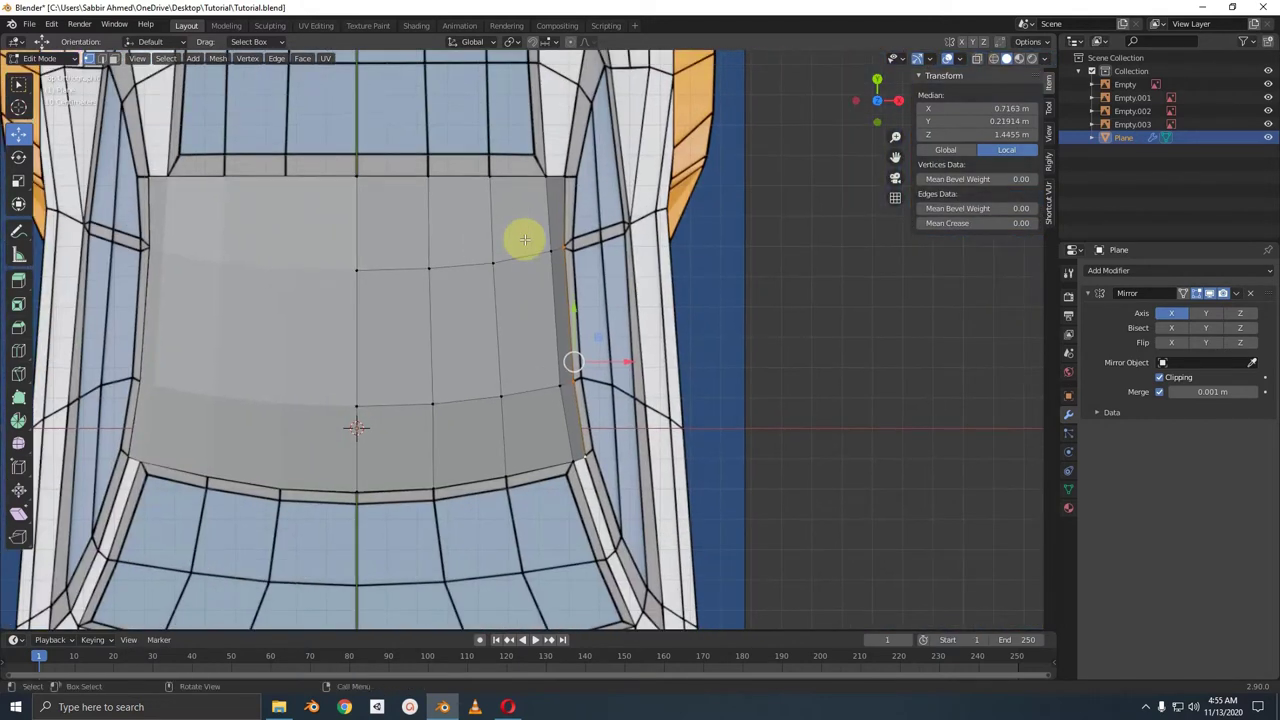
- Extrude the roof's side edge slightly outward into a thin strip
scroll(506, 246, "up", 2)
scroll(509, 270, "up", 1)
scroll(509, 270, "up", 1)
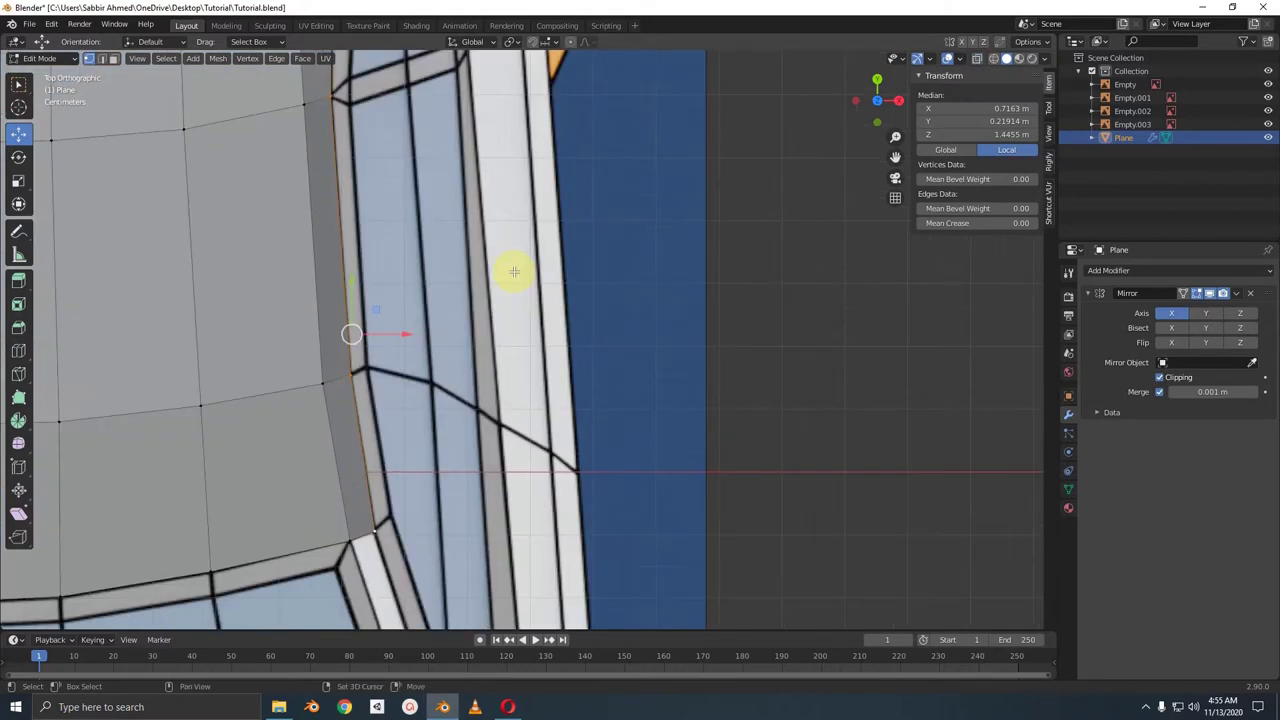
scroll(567, 305, "up", 1)
key("e")
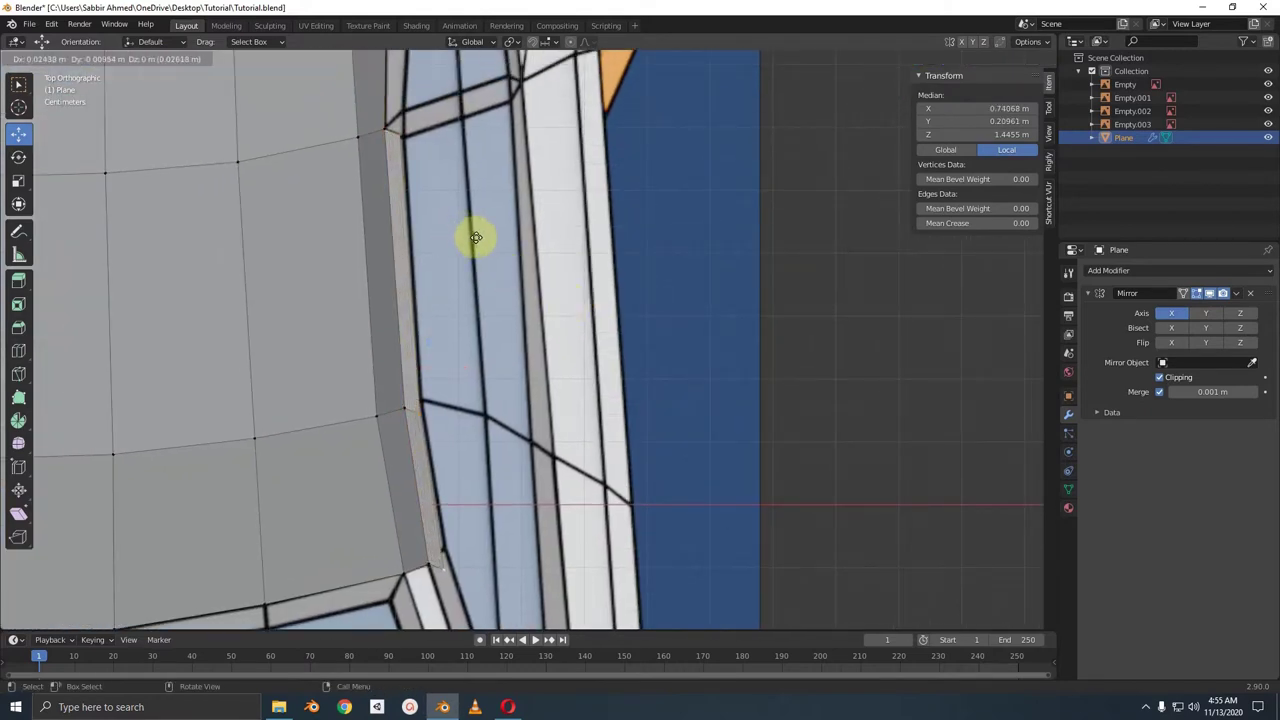
left_click(480, 238)
middle_click_drag(480, 238, 491, 157, "shift")
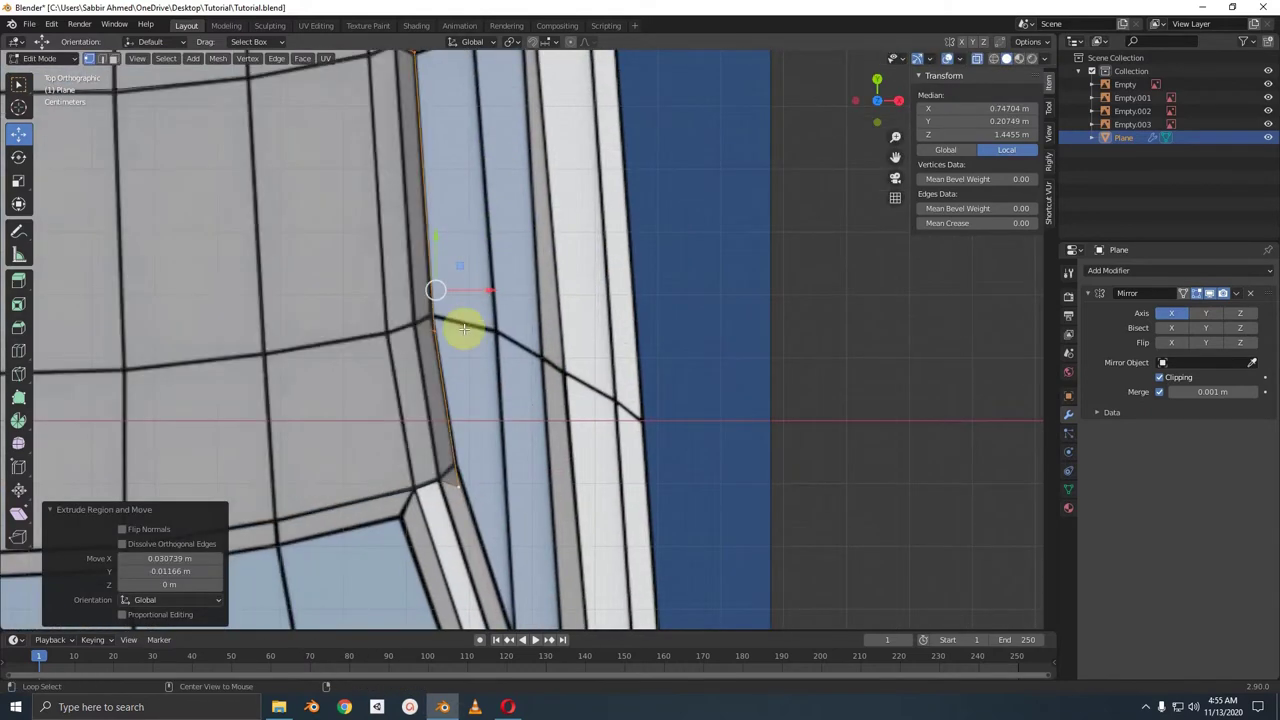
- Move the strip's corner vertices to follow the window frame's curve
left_click(432, 325)
key("g")
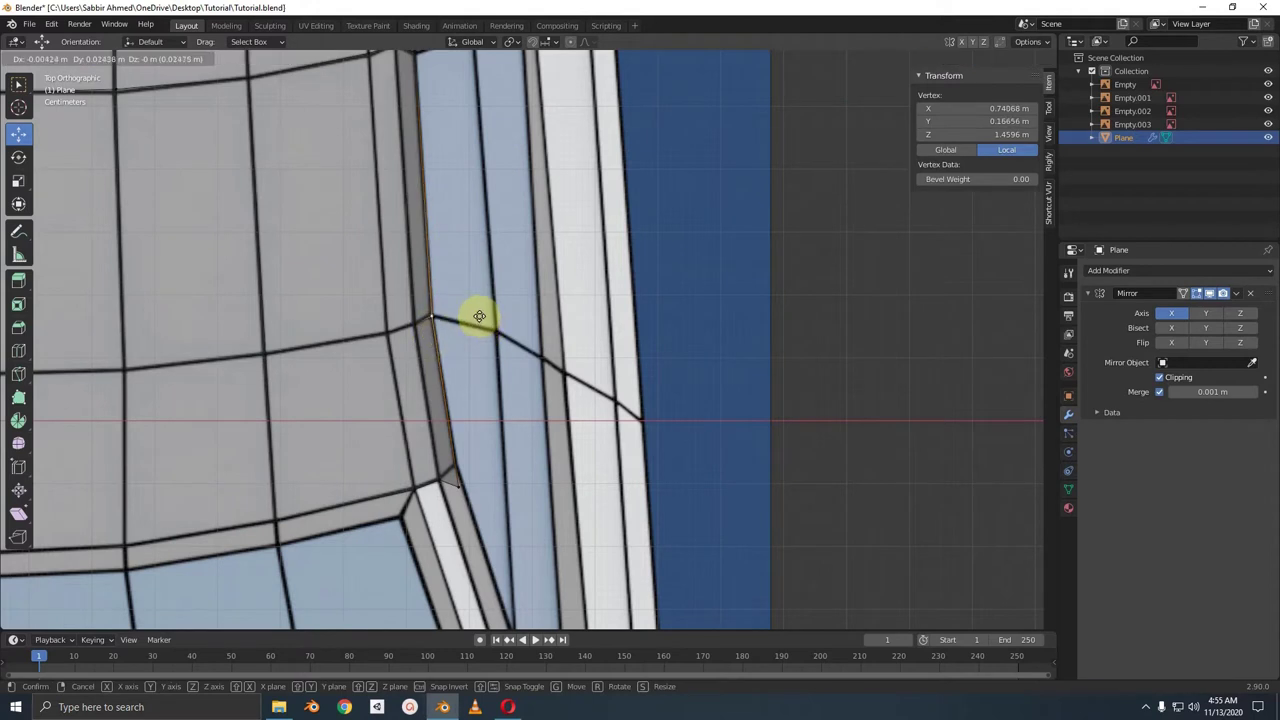
left_click(479, 316)
middle_click_drag(479, 316, 538, 212, "shift")
left_click(520, 378)
key("g")
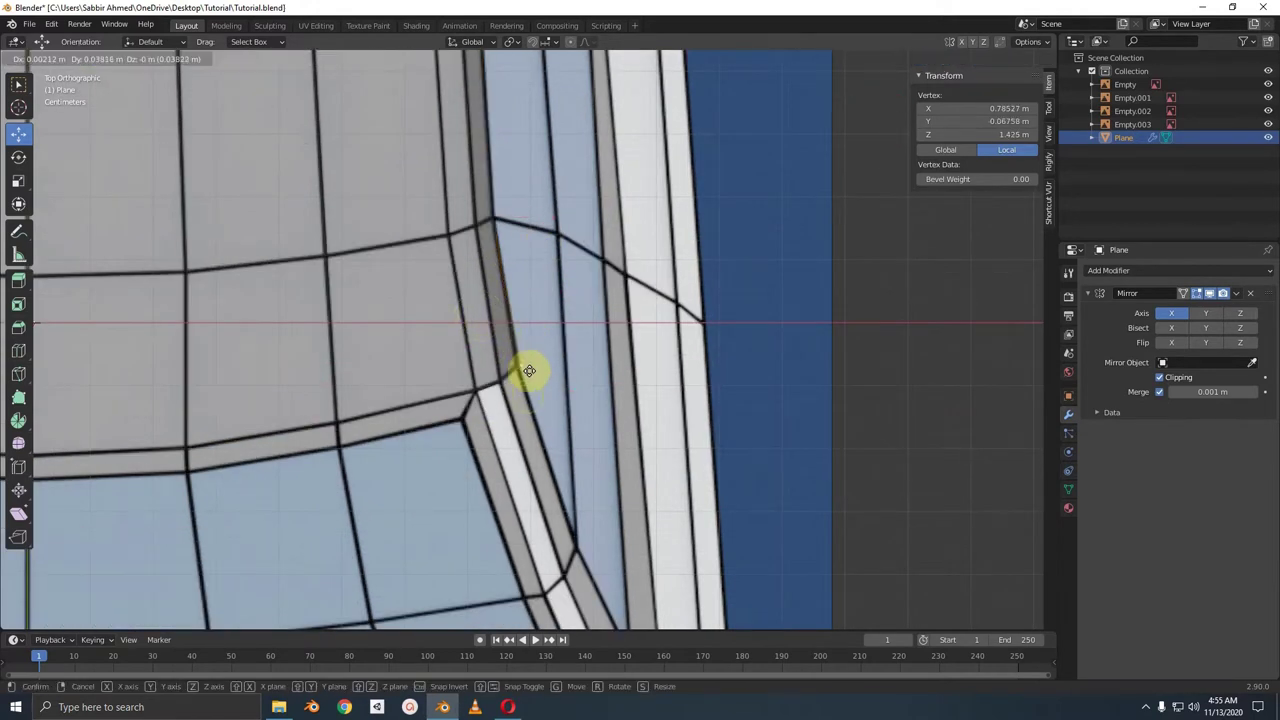
left_click(523, 372)
- Select the strip's outer edge and switch to the Right Orthographic side view
left_click(500, 212, "shift")
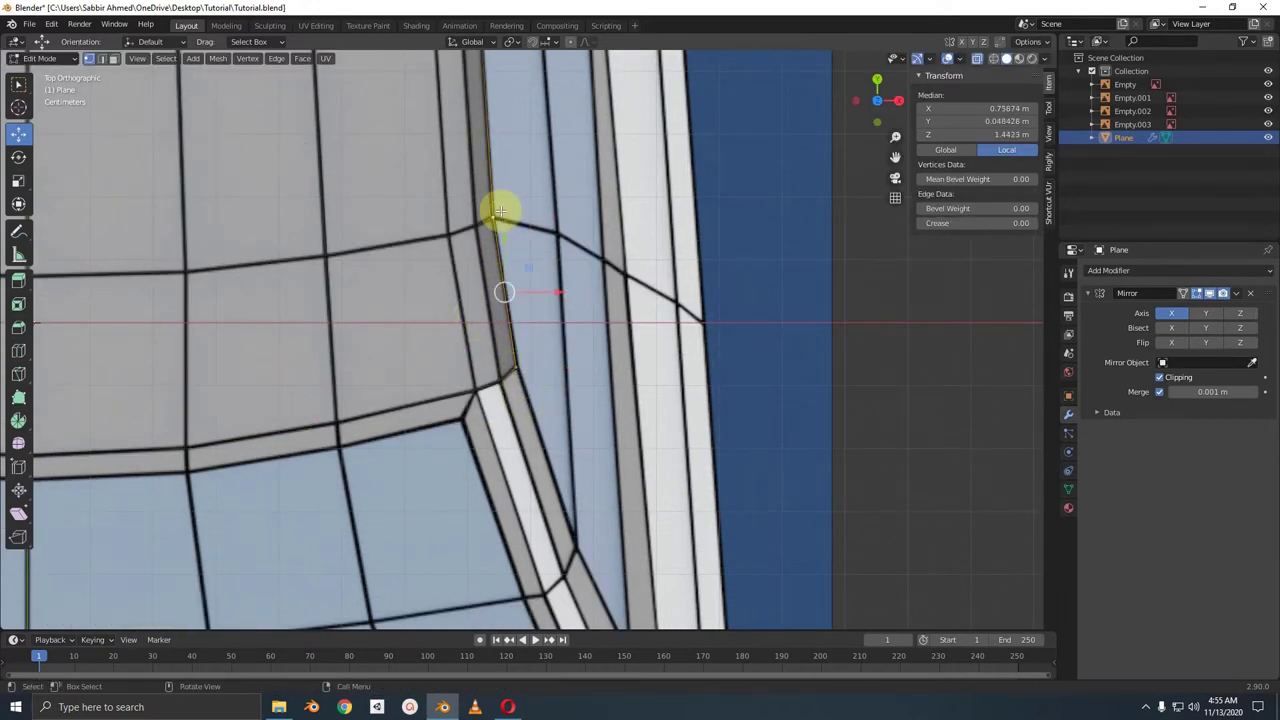
key("KP_3")
scroll(500, 211, "up", 1)
scroll(571, 194, "up", 1)
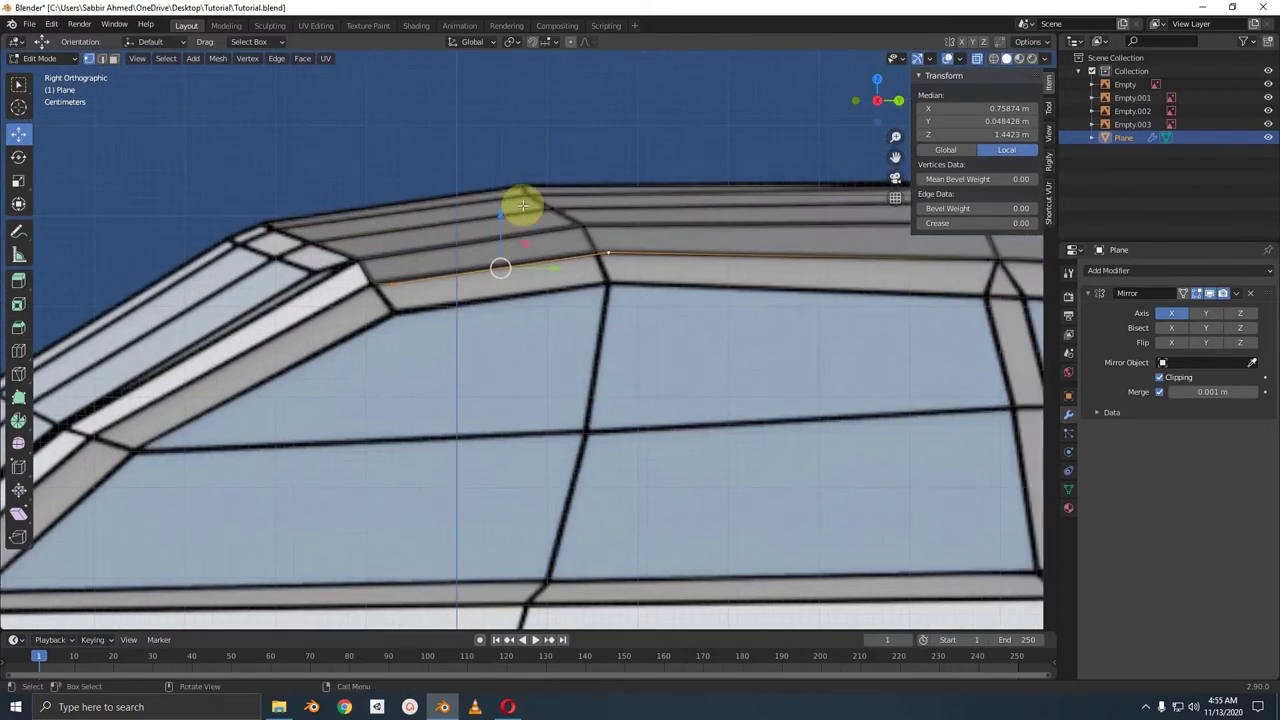
- Lower the selected strip edge vertically and check it in perspective
key("g")
key("z")
left_click(502, 249)
mouse_move(502, 249)
middle_mouse_down()
mouse_move(451, 257)
mouse_move(437, 234)
mouse_move(467, 289)
middle_mouse_up()
scroll(455, 255, "down", 4)
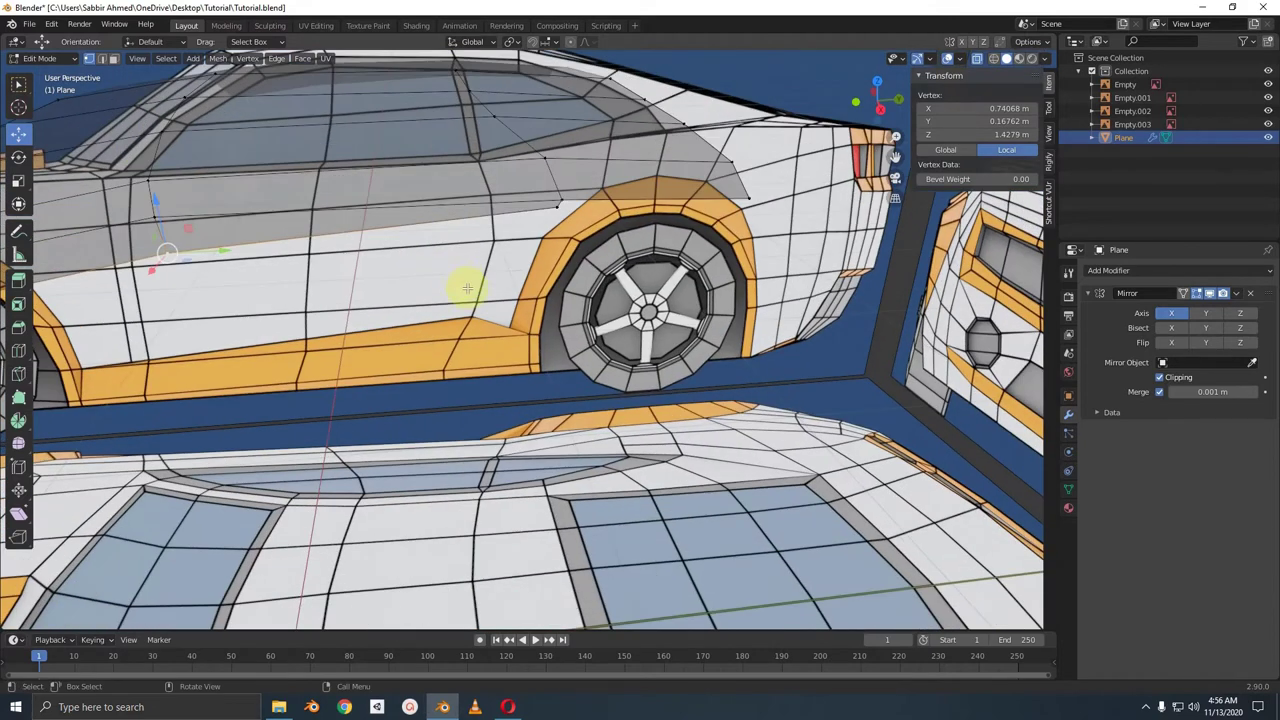
scroll(563, 207, "up", 5)
key("KP_3")
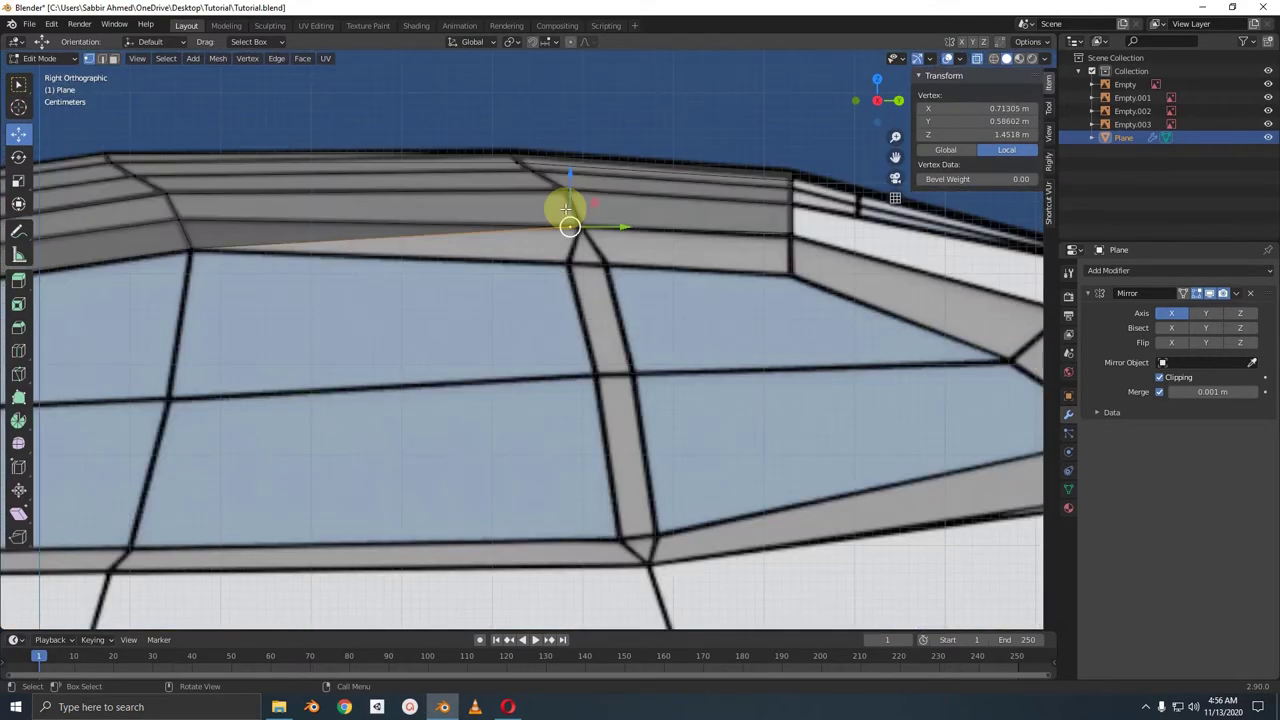
- Lower the edge about 3.7 cm along Z and nudge its vertex vertically
key("g")
key("z")
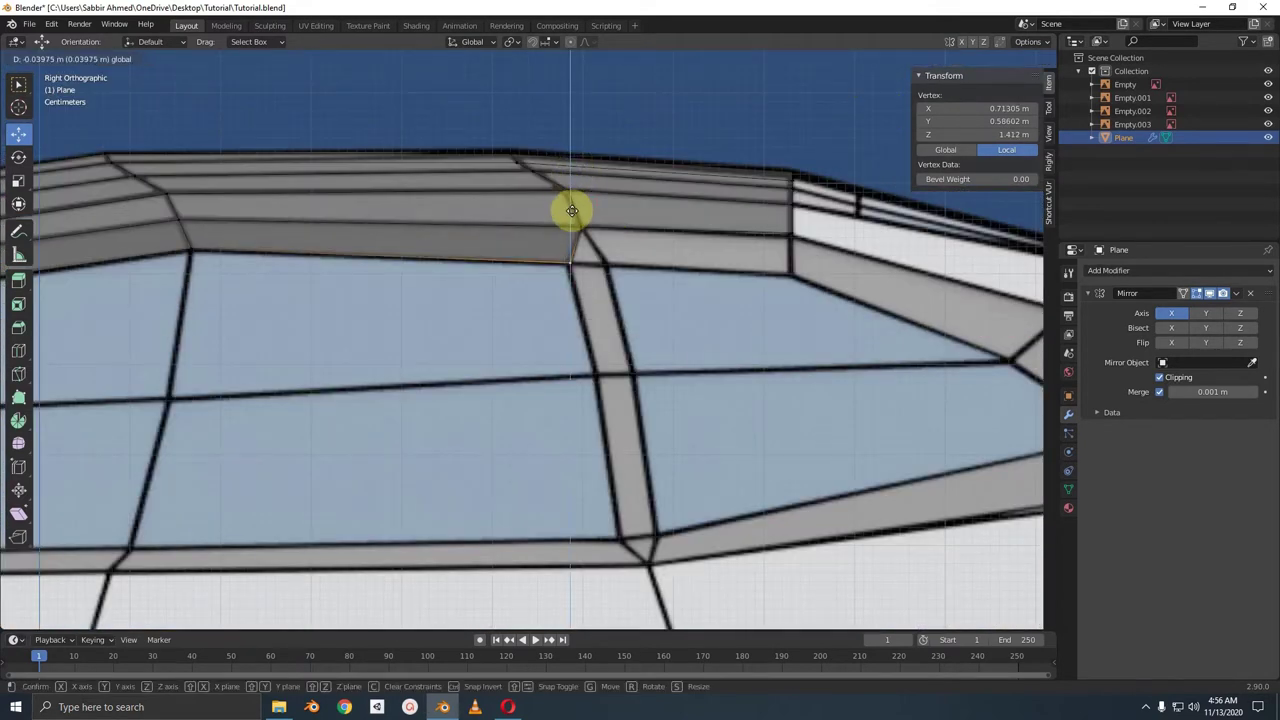
left_click(573, 208)
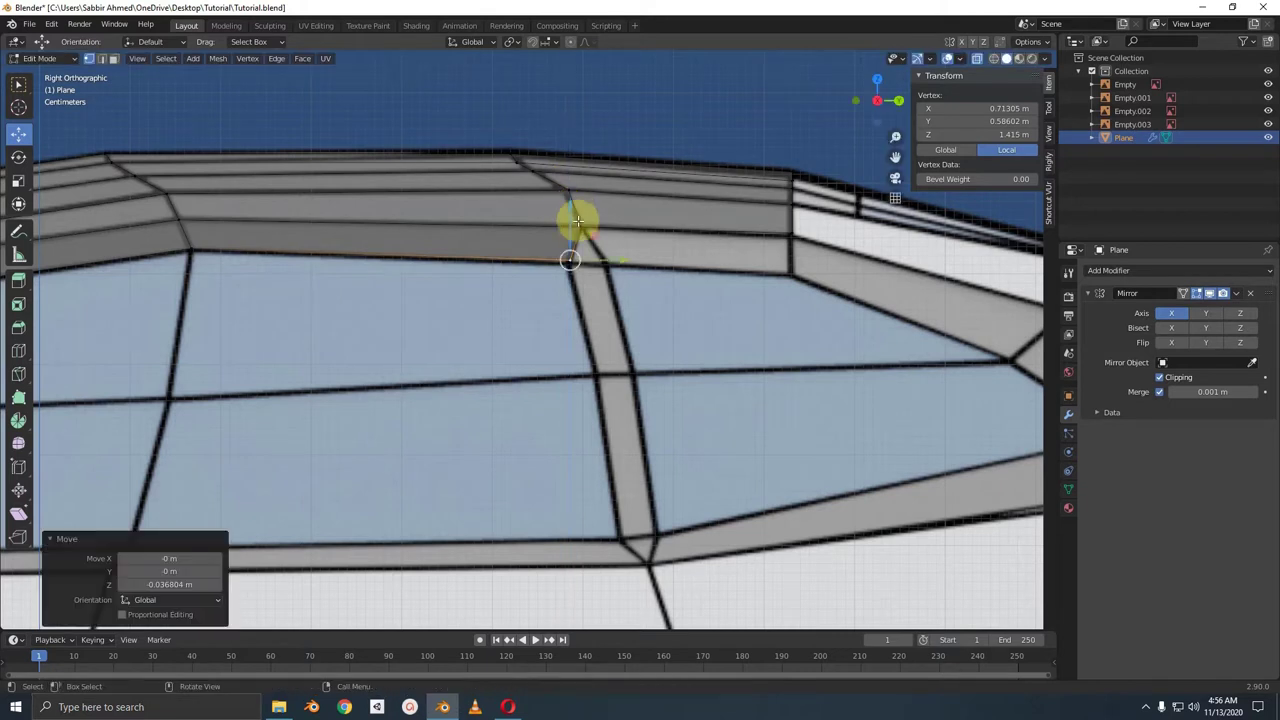
key("g")
left_click(614, 257)
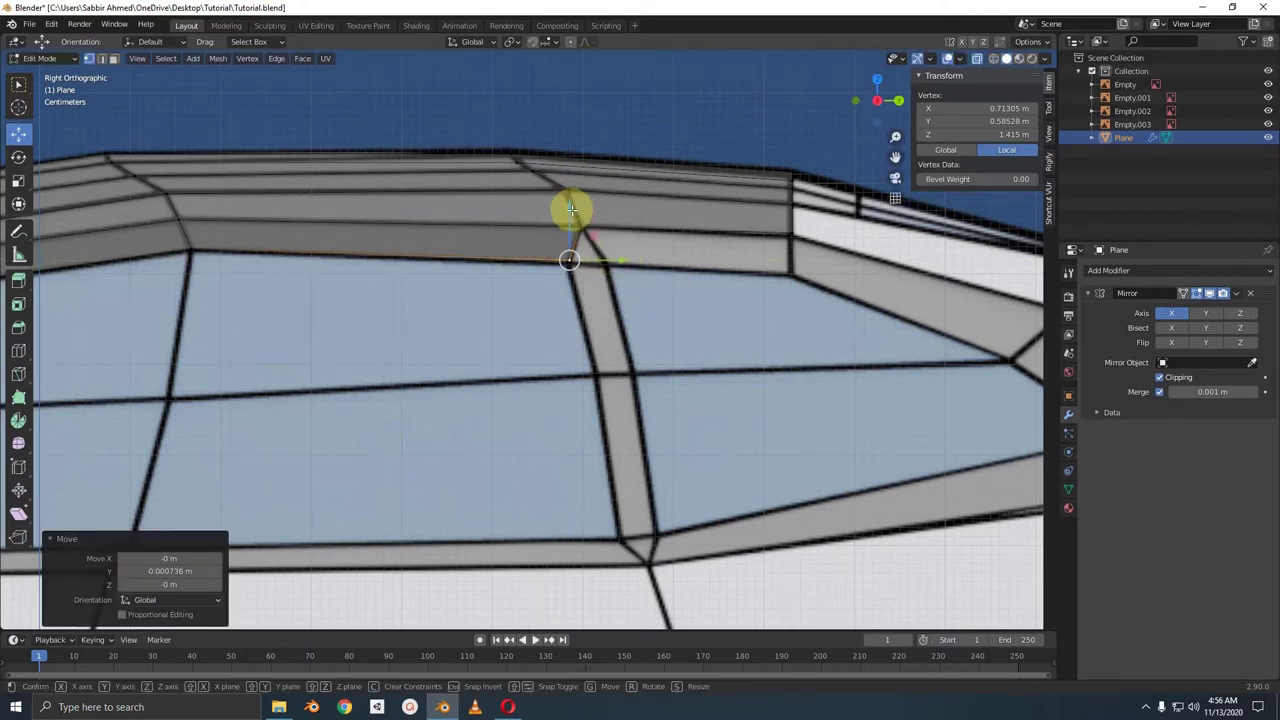
key("g")
key("z")
- Select the frame-corner edge above the pillar and move it outward in top view
left_click(570, 212)
middle_click_drag(555, 209, 420, 207, "shift")
left_click(412, 210)
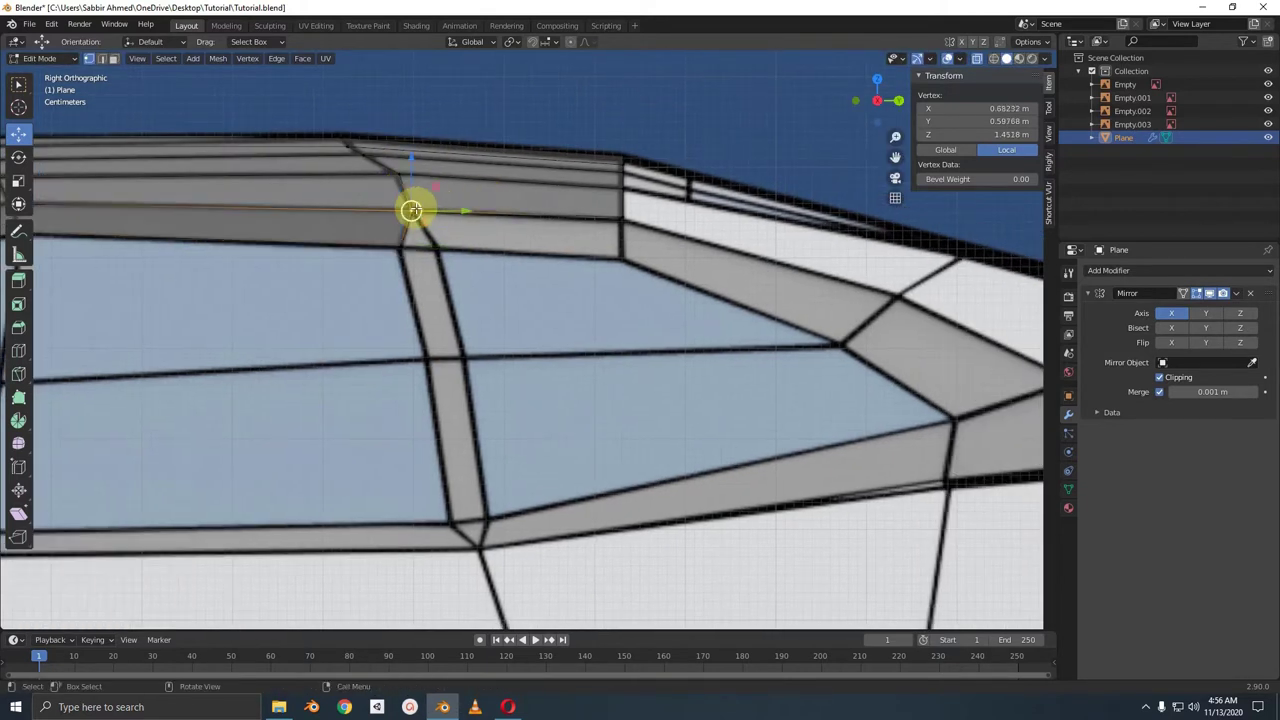
left_click(627, 208, "shift")
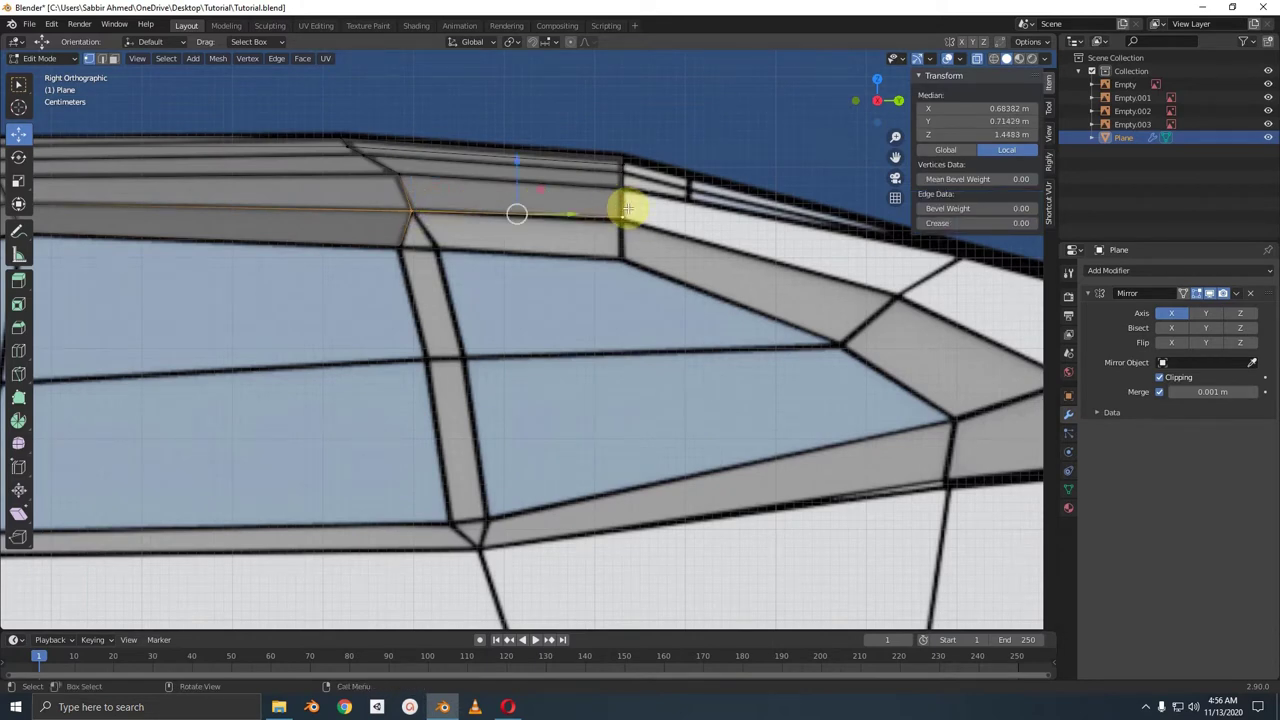
key("KP_7")
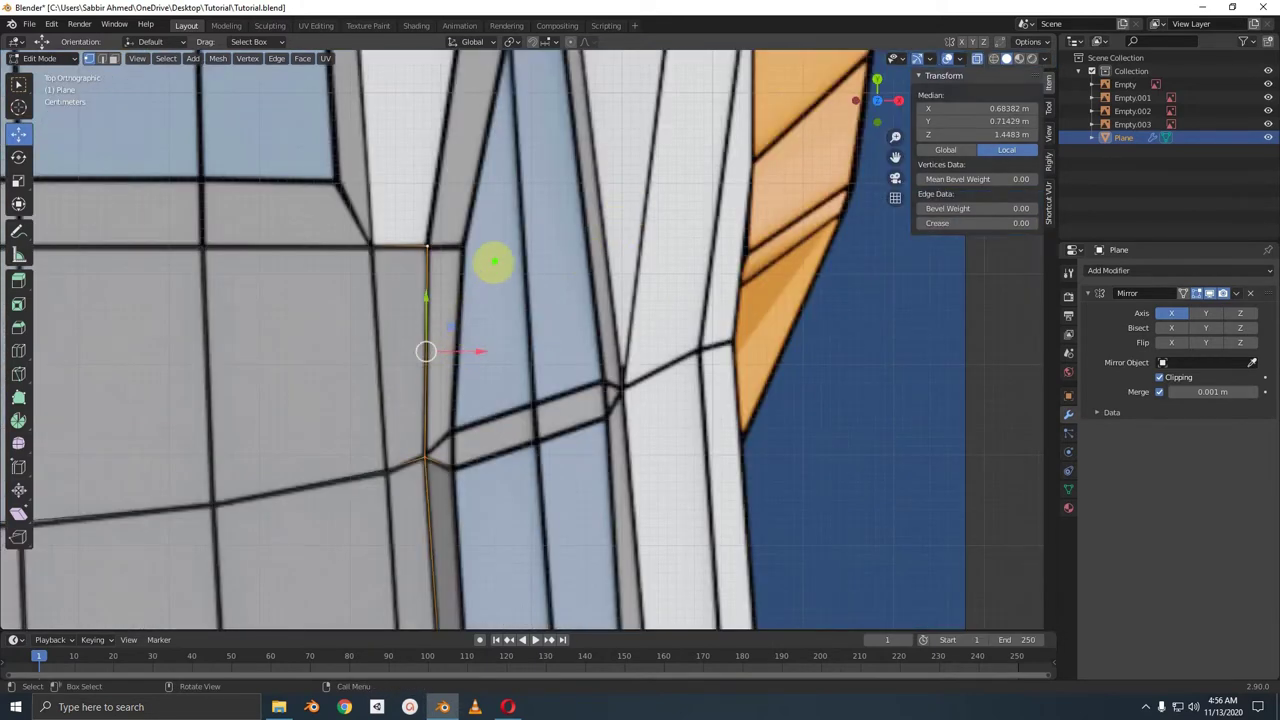
key("g")
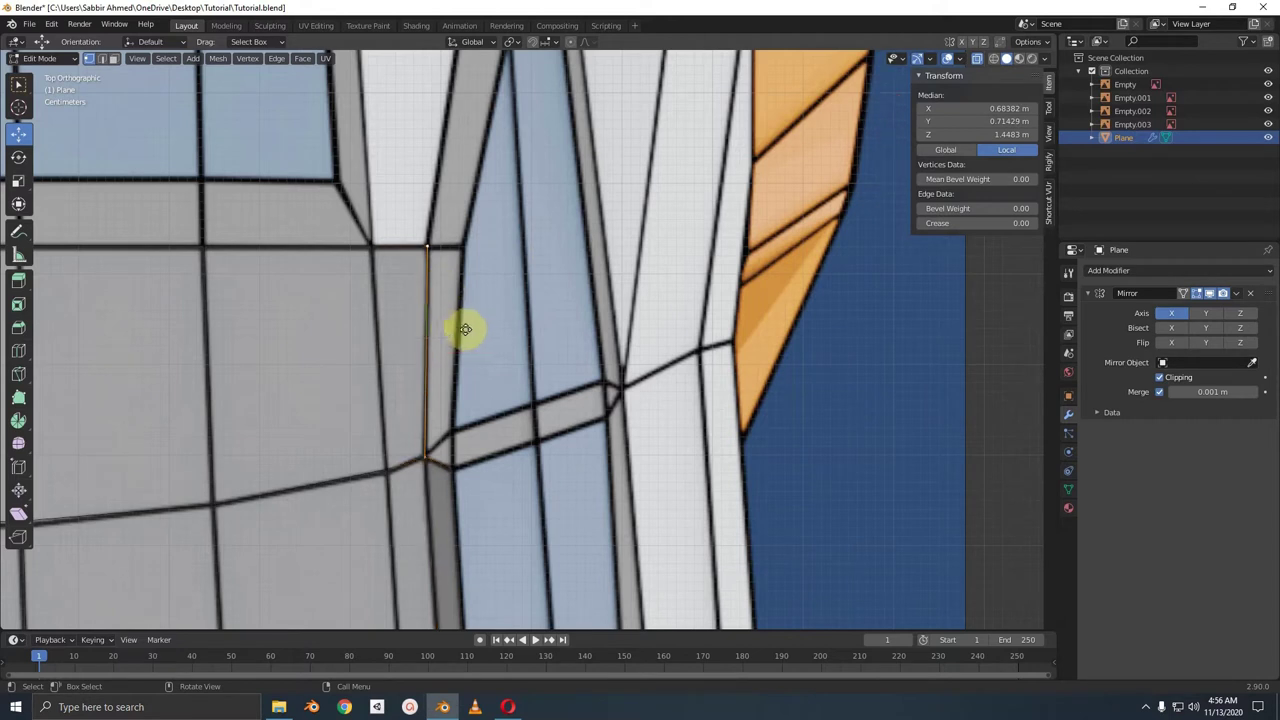
left_click(485, 324)
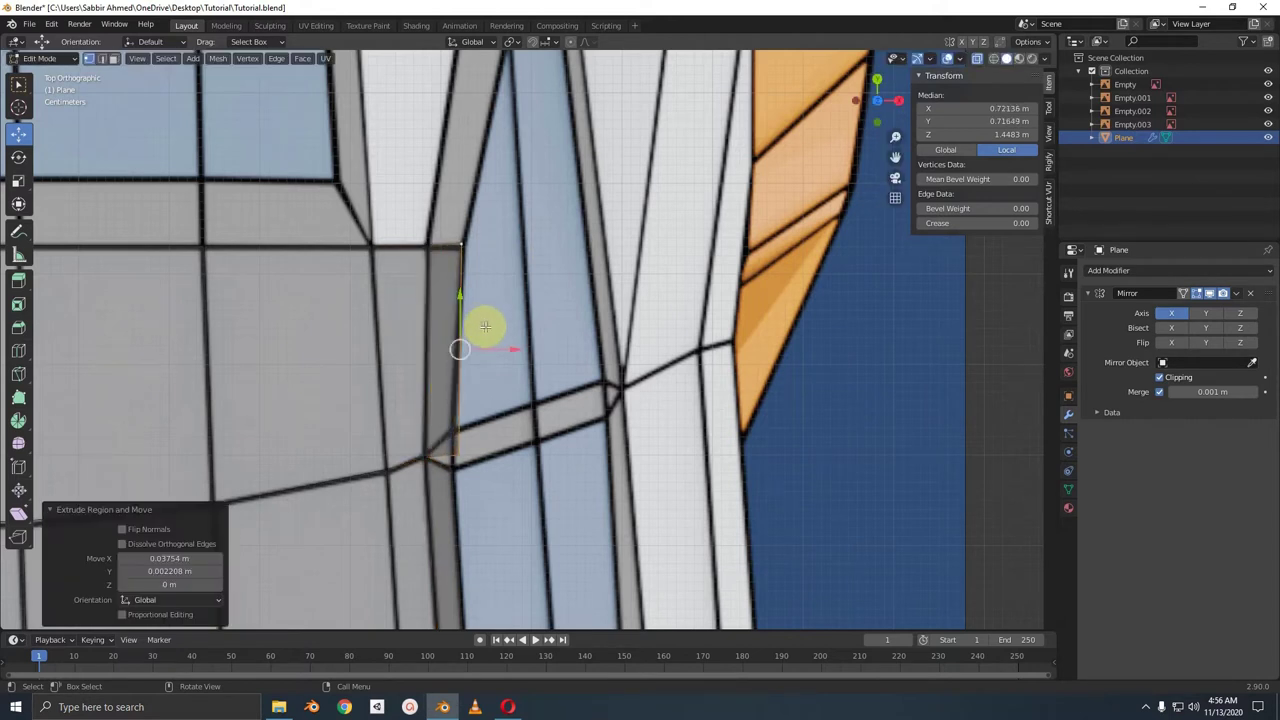
- Reposition a vertex of the new edge, then lower the edge along Z in side view
left_click(457, 449)
key("g")
left_click(455, 430)
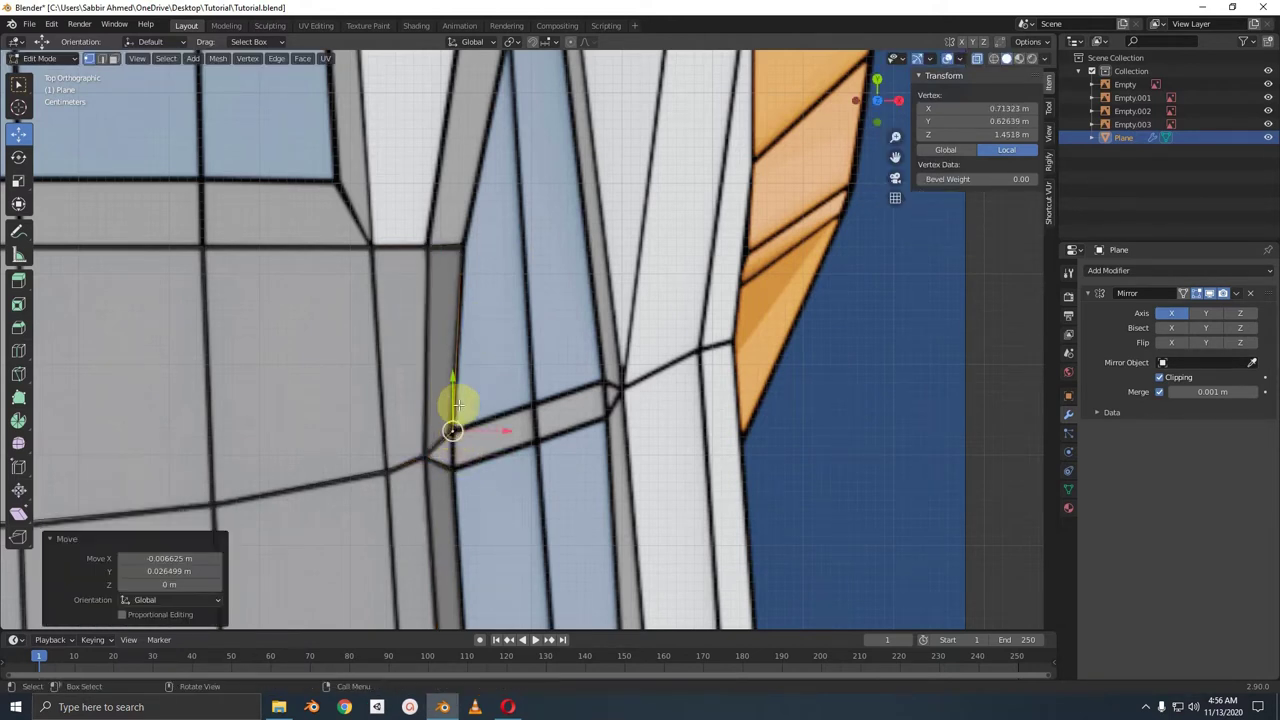
left_click(464, 247)
left_click(461, 245)
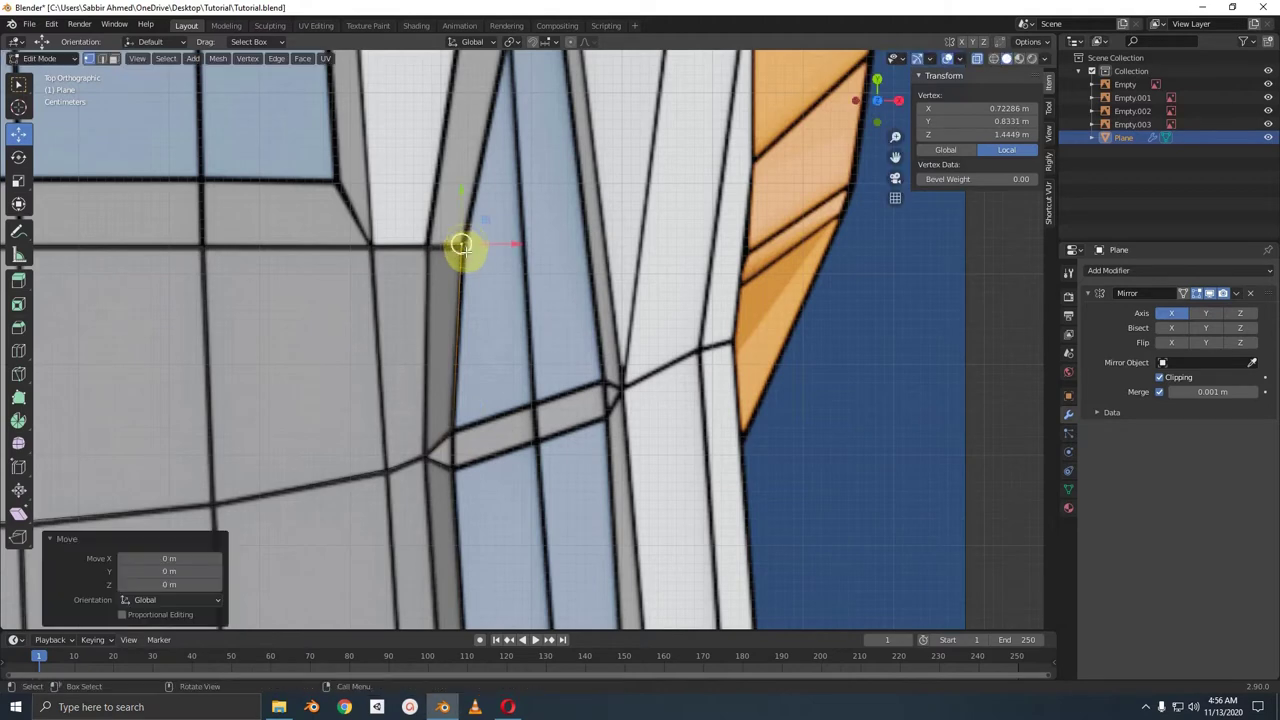
left_click(464, 423, "shift")
key("KP_3")
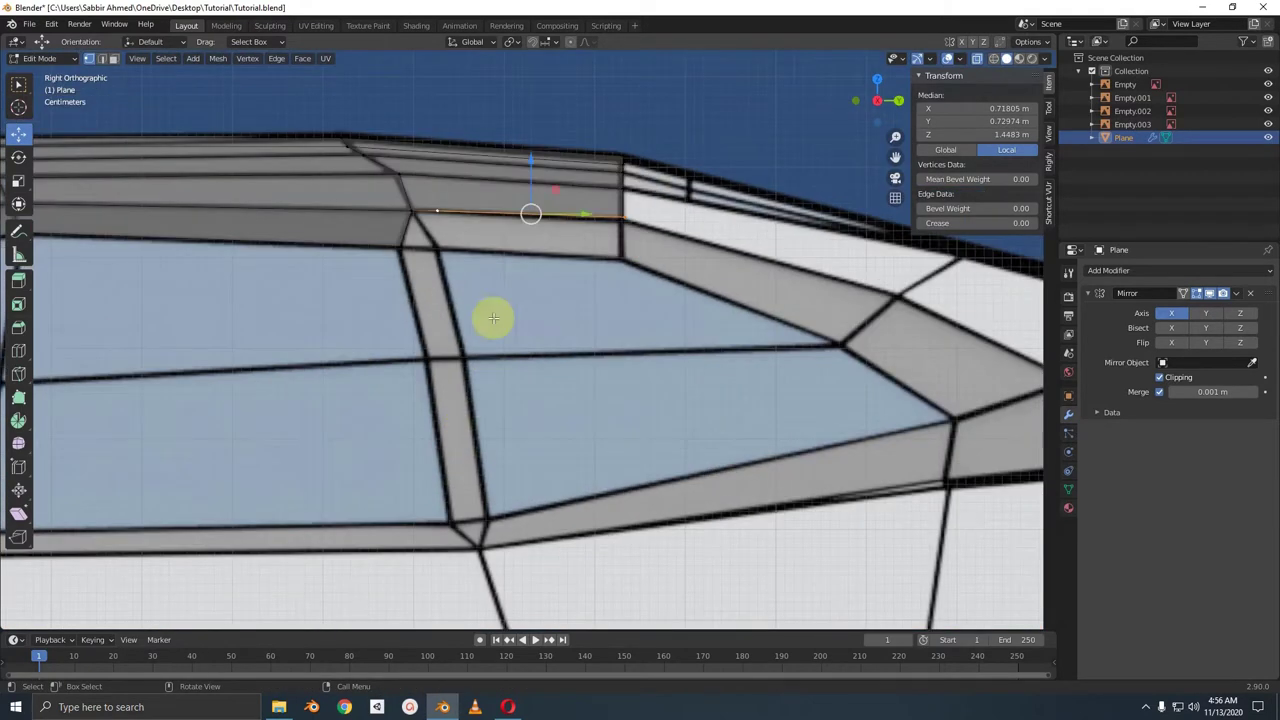
left_click_drag(531, 158, 528, 204)
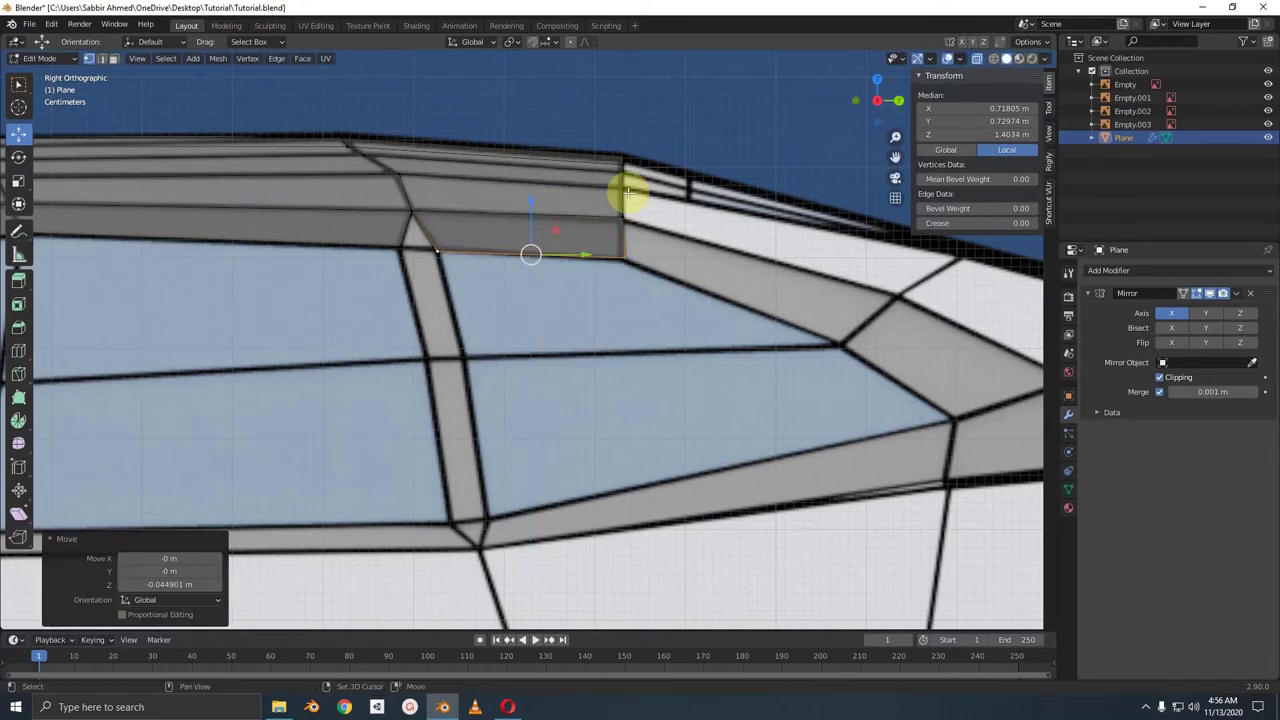
- Line up the strip's corner vertices with the window frame
scroll(600, 240, "up", 2)
scroll(560, 285, "up", 1)
left_click(522, 318)
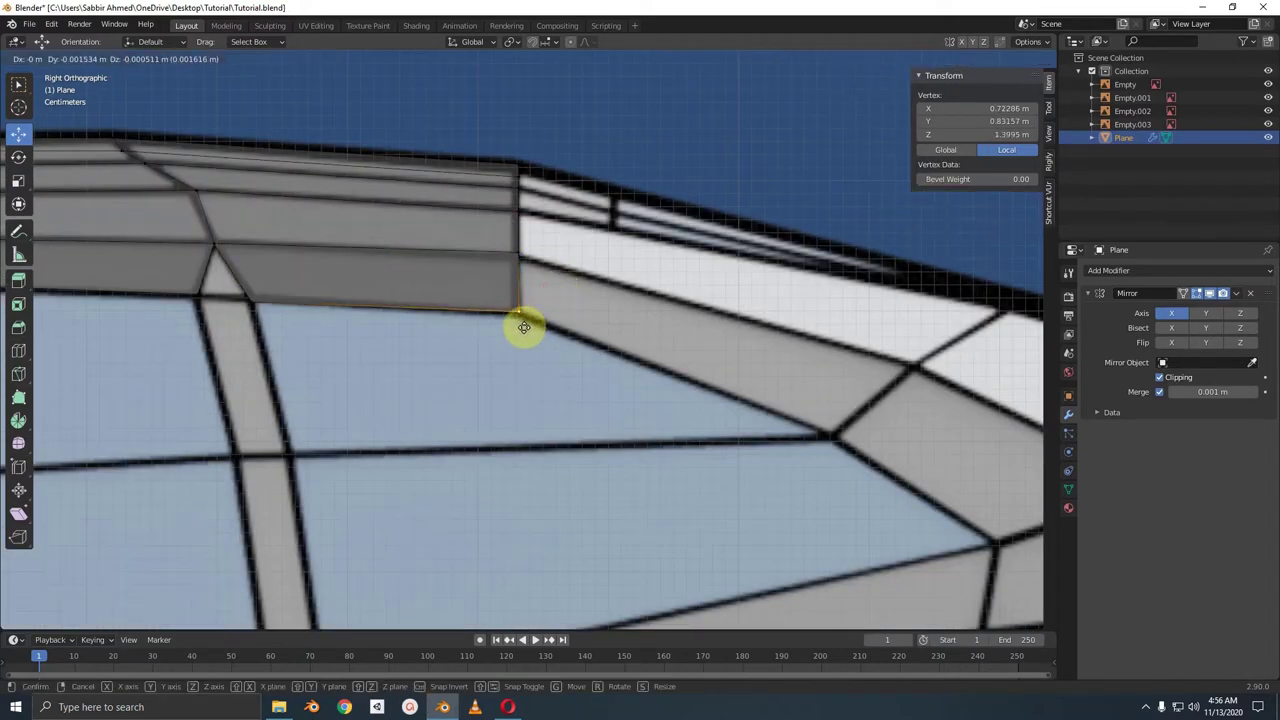
left_click(520, 262)
left_click_drag(520, 262, 514, 257)
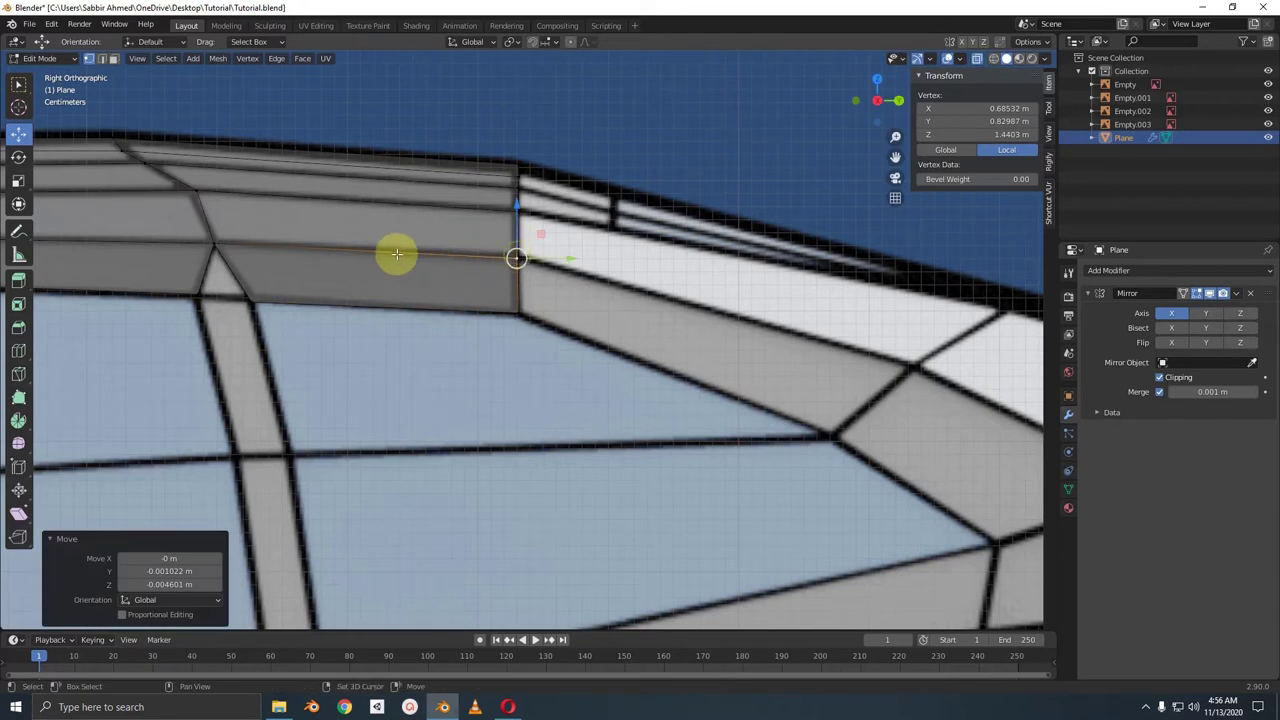
middle_click_drag(394, 251, 517, 263, "shift")
left_click(457, 271)
left_click(431, 210, "shift")
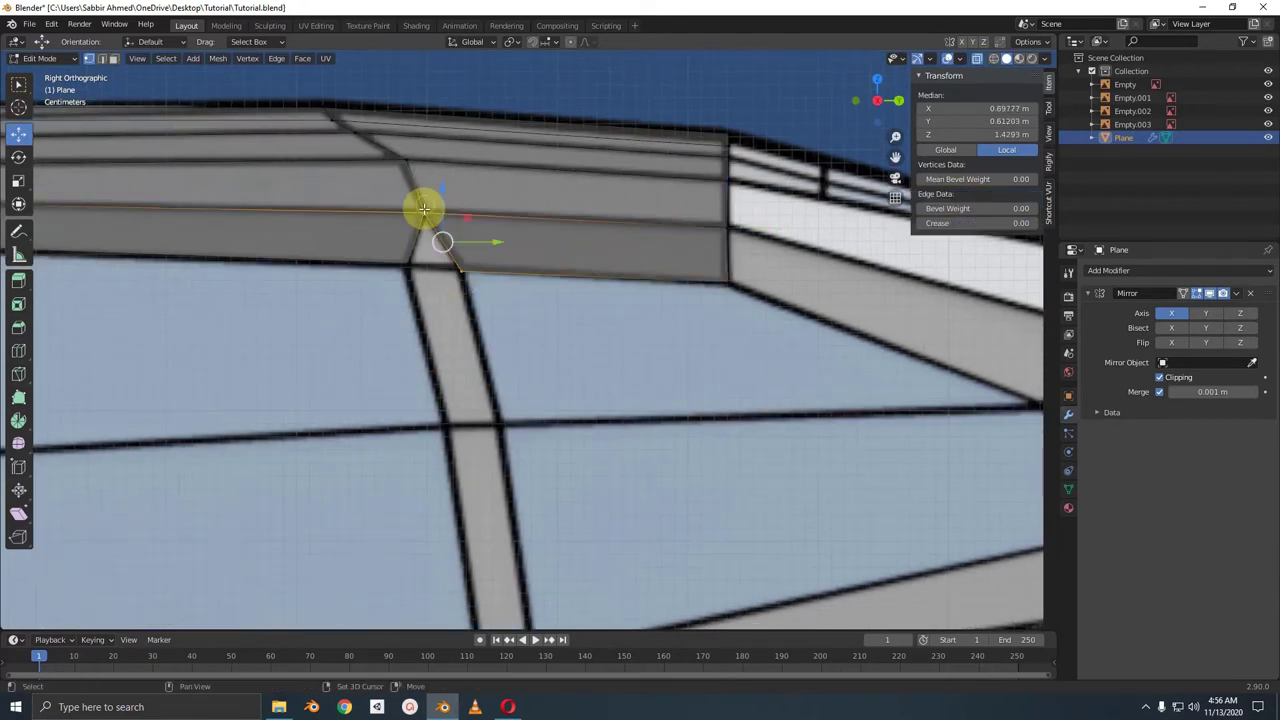
left_click(407, 263, "shift")
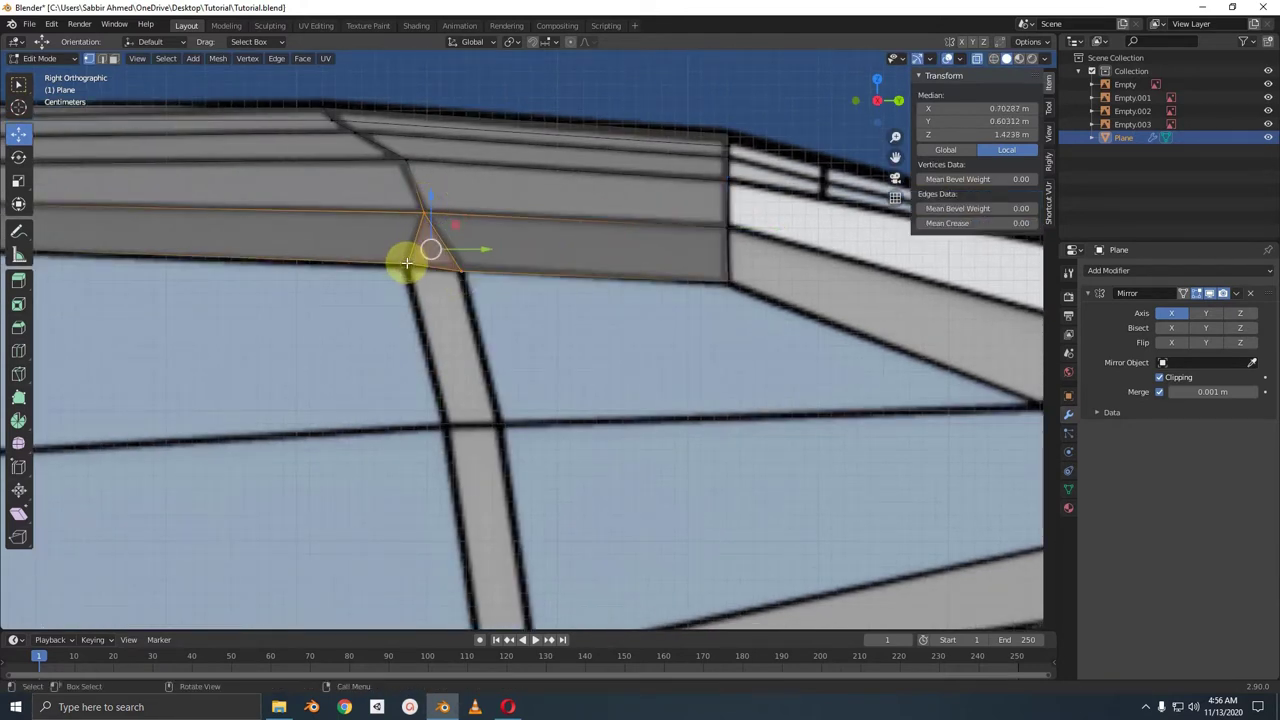
- Lift the pillar-top corner vertex about 0.0056 m to roughly 1.4126 m, then select the pillar-top edge
left_click(465, 264)
left_click_drag(465, 264, 462, 265)
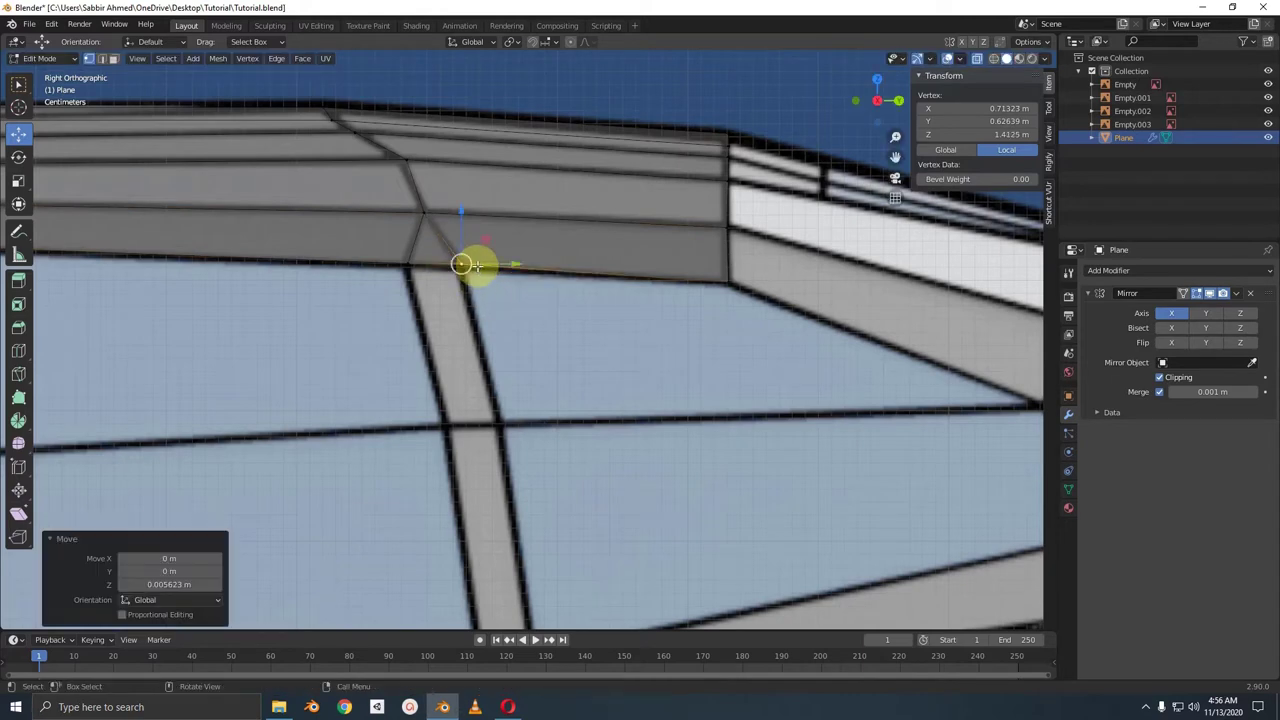
left_click(408, 263)
left_click(457, 266, "shift")
middle_click_drag(457, 266, 443, 157, "shift")
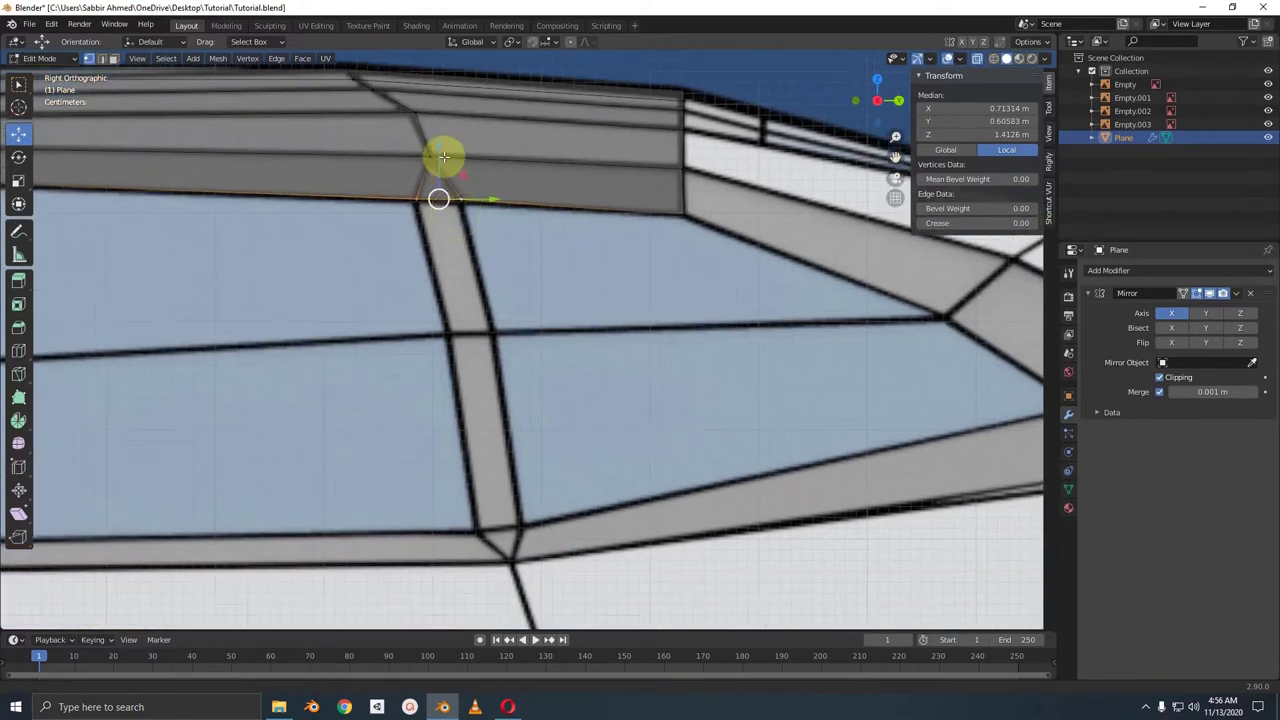
scroll(443, 157, "down", 2, "shift")
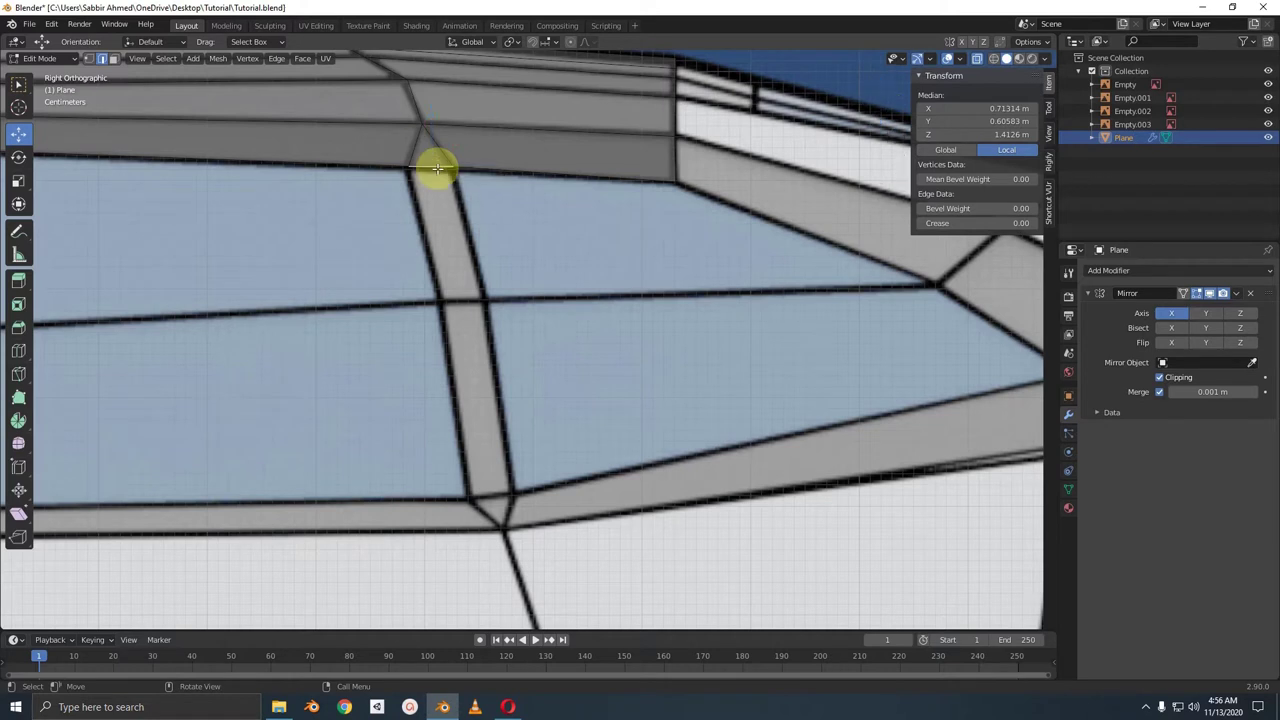
- Extend the frame edge down the pillar and place its vertex where the pillar meets the crossbar
left_click_drag(431, 166, 465, 301)
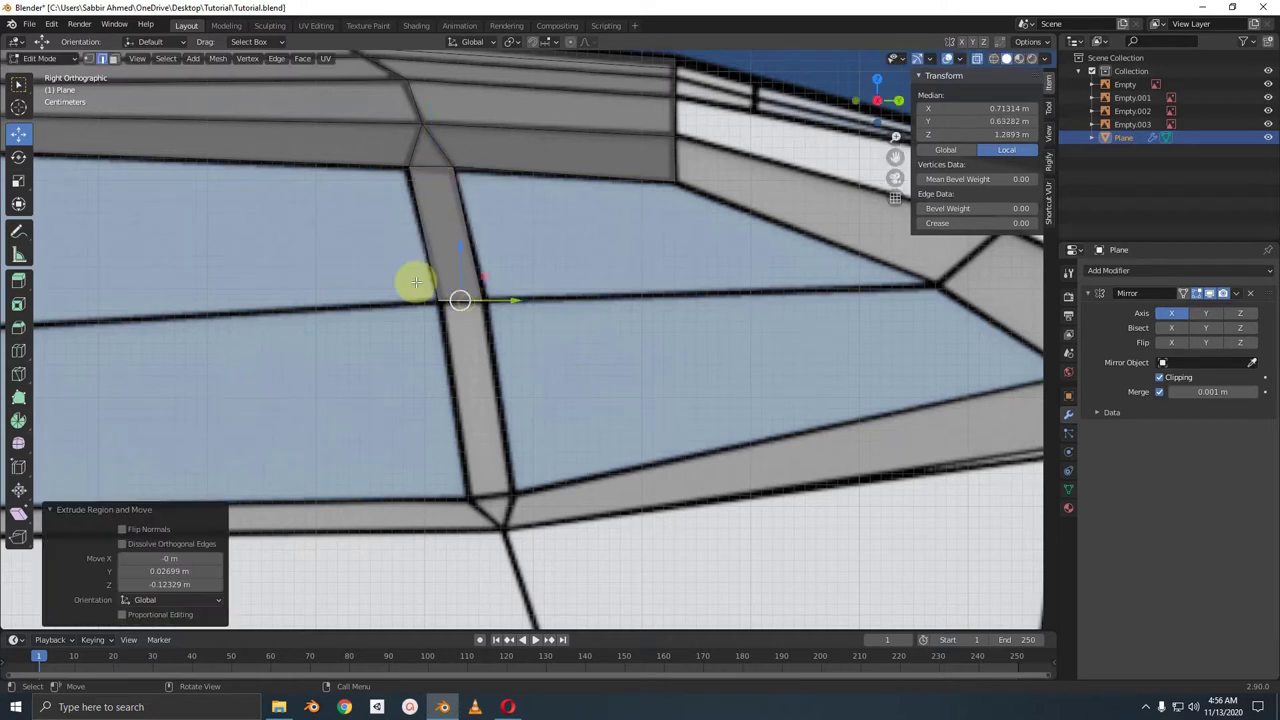
left_click(95, 58)
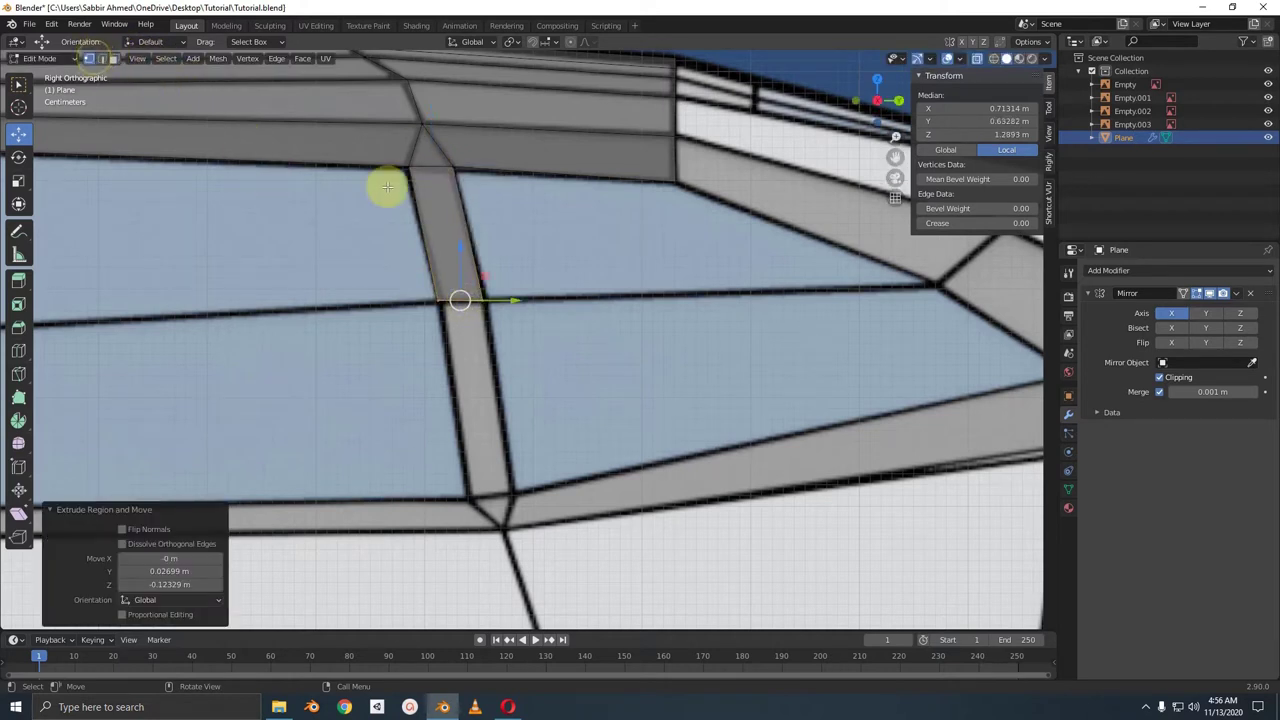
left_click(484, 299)
scroll(511, 327, "up", 3)
left_click_drag(486, 286, 491, 286)
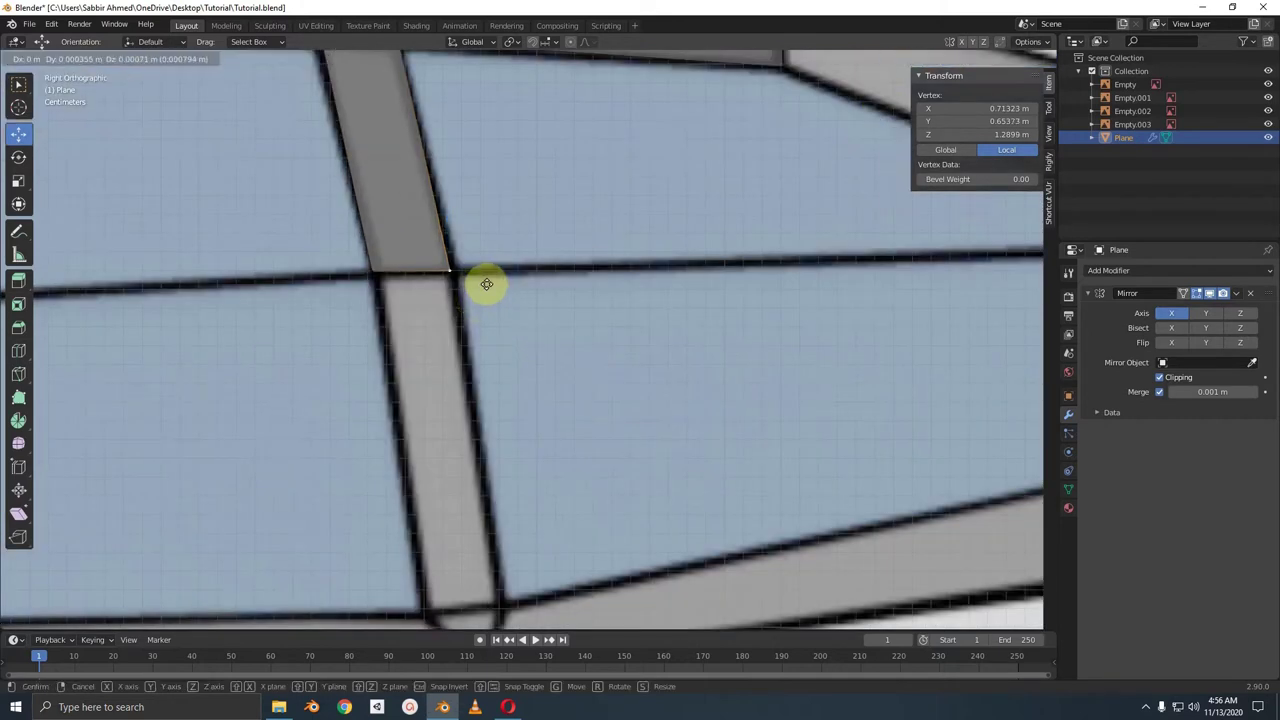
left_click_drag(398, 265, 375, 274)
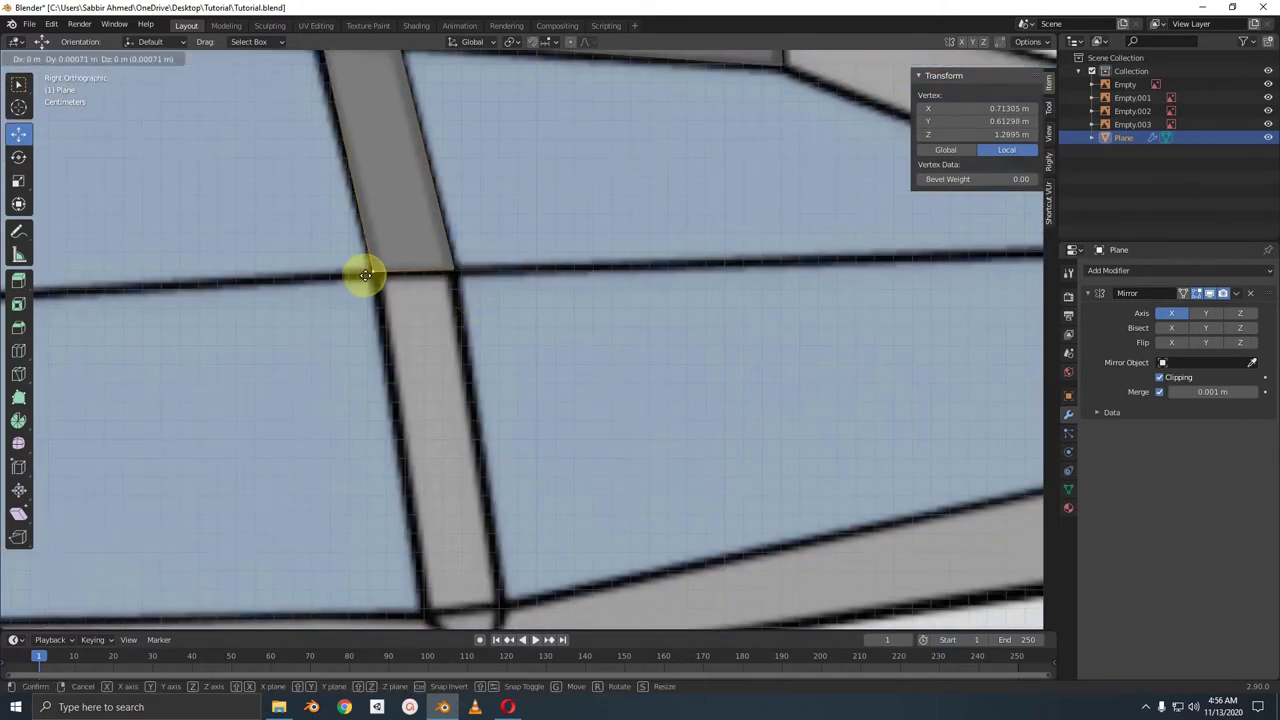
left_click(466, 270, "shift")
- In top view, push the selected edge along the crossbar
key("KP_7")
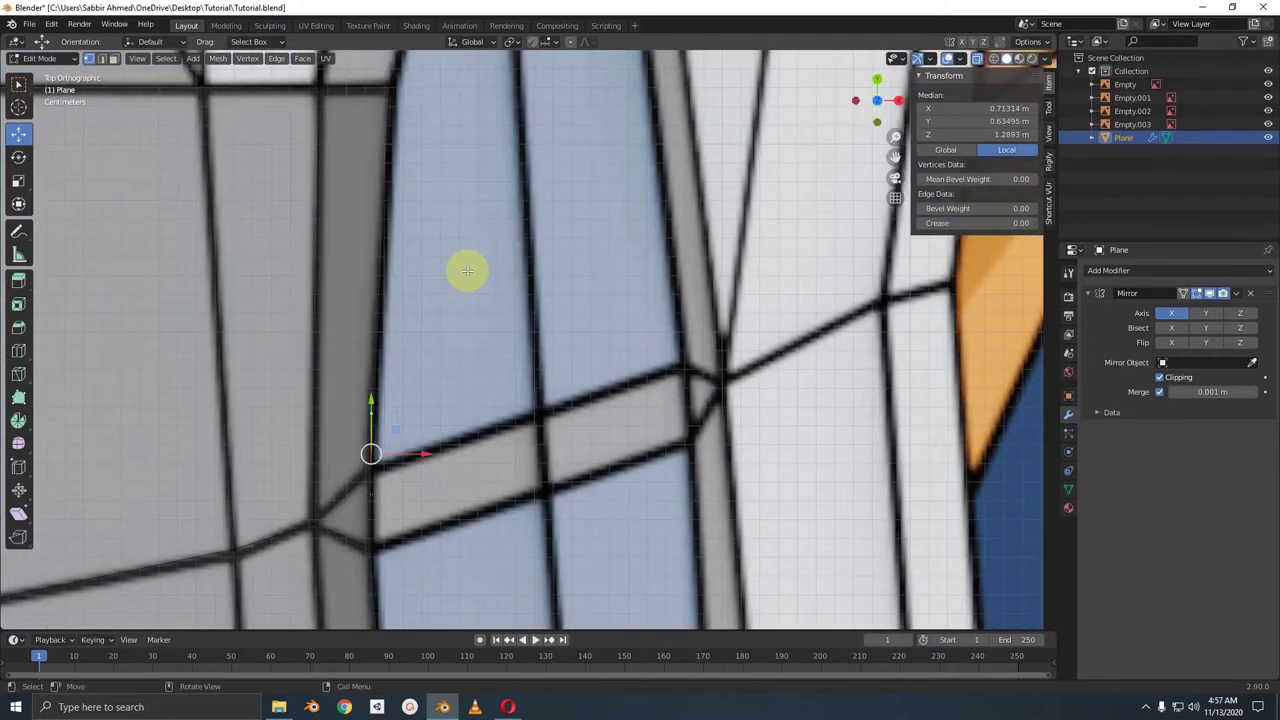
scroll(467, 270, "down", 1)
middle_click_drag(457, 263, 348, 349, "shift")
left_click_drag(349, 378, 499, 380)
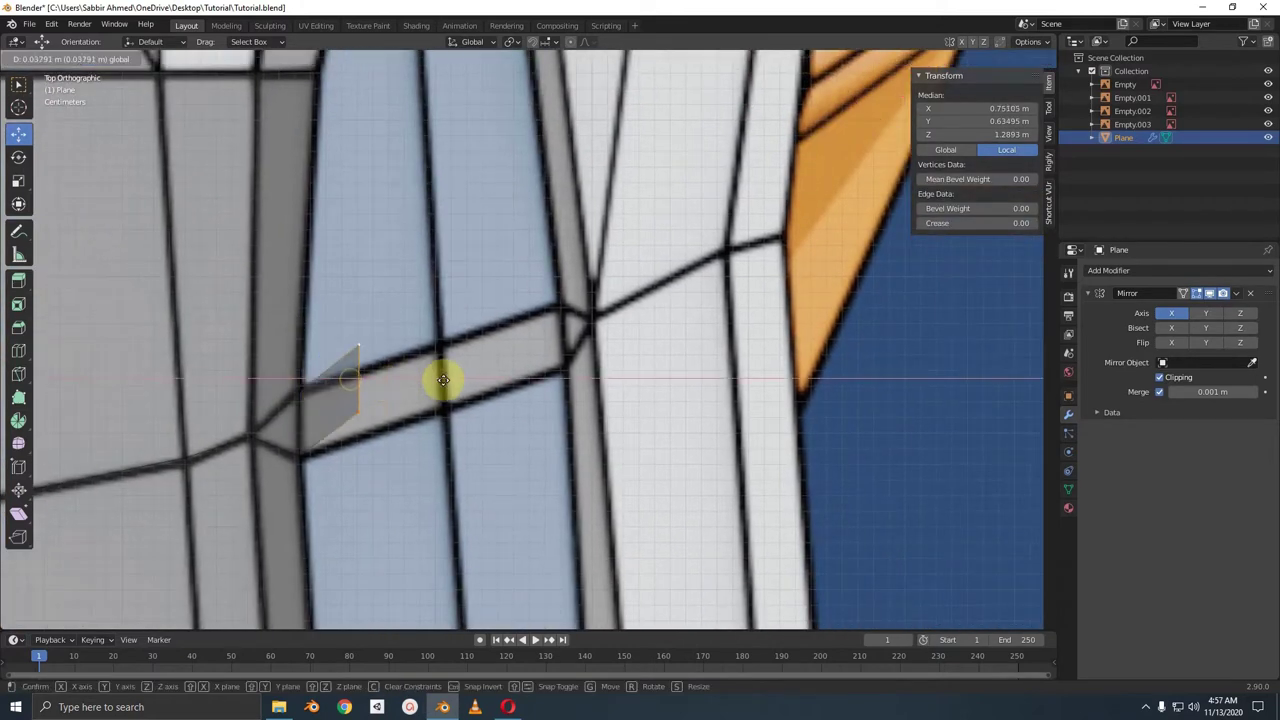
left_click(497, 373)
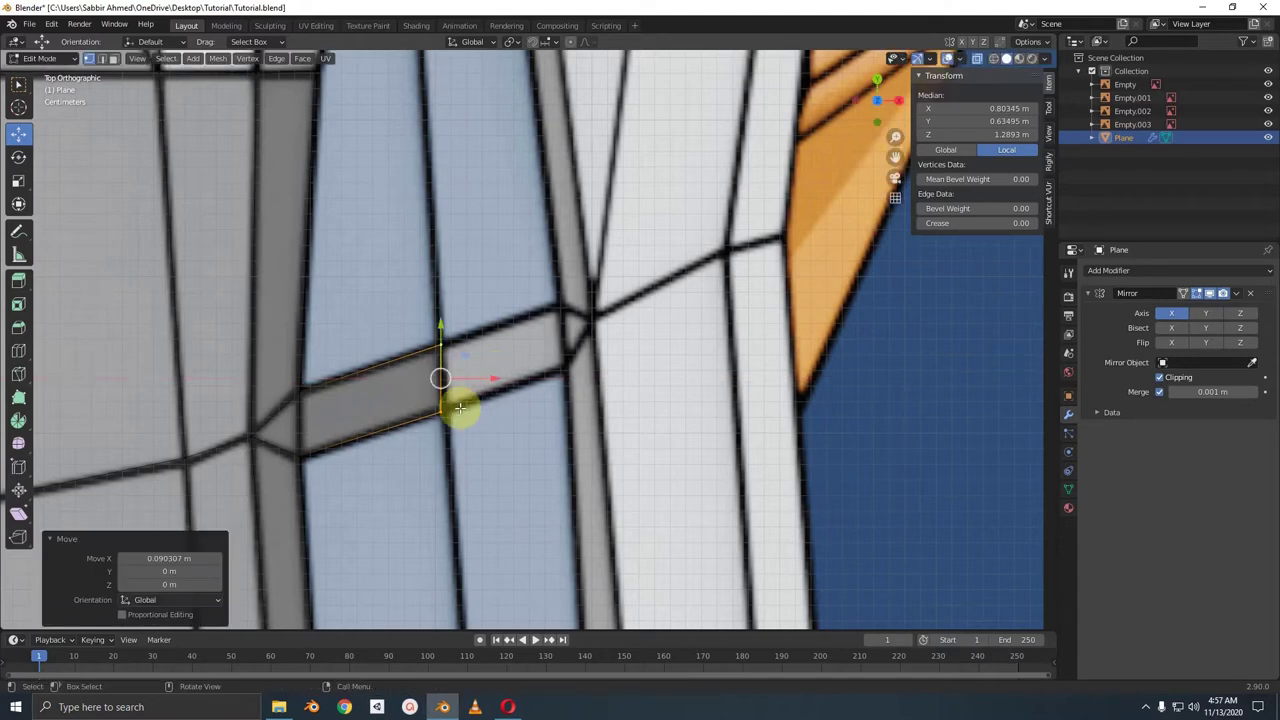
- Shift the lower vertex along X and extend the strip further along the crossbar
left_click(443, 413)
key("g")
key("x")
left_click(505, 409)
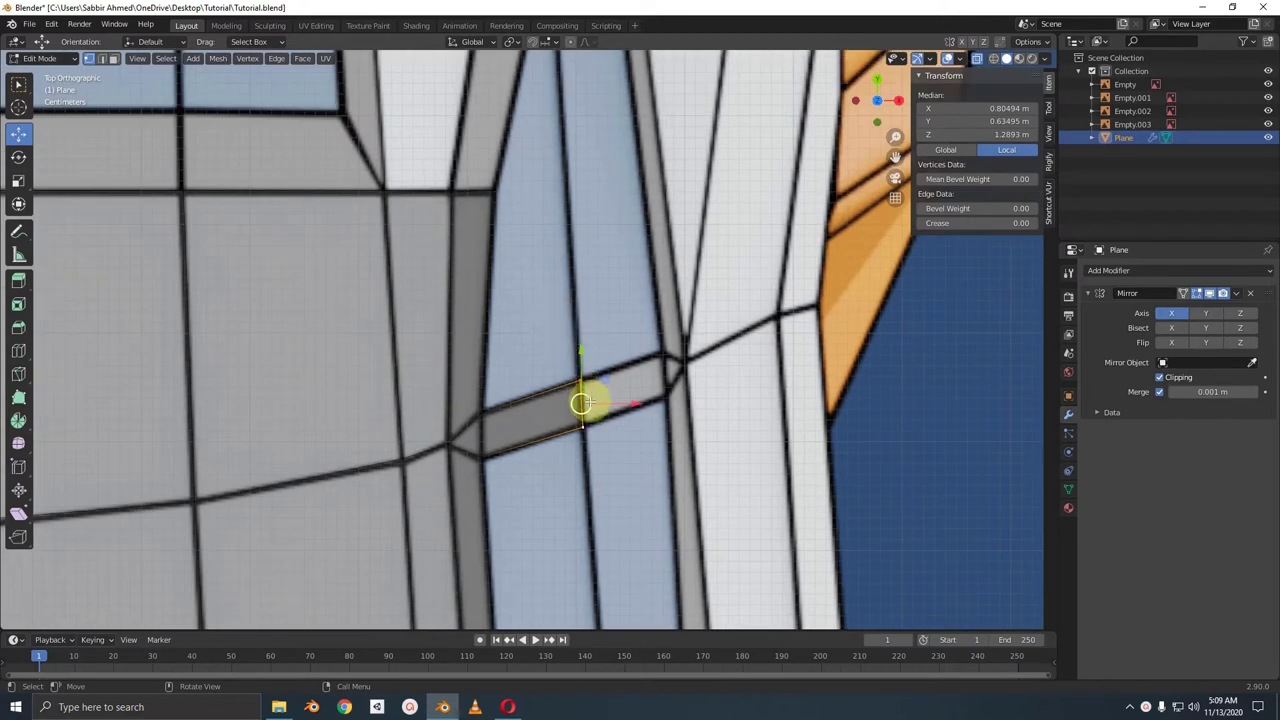
left_click_drag(581, 403, 669, 375)
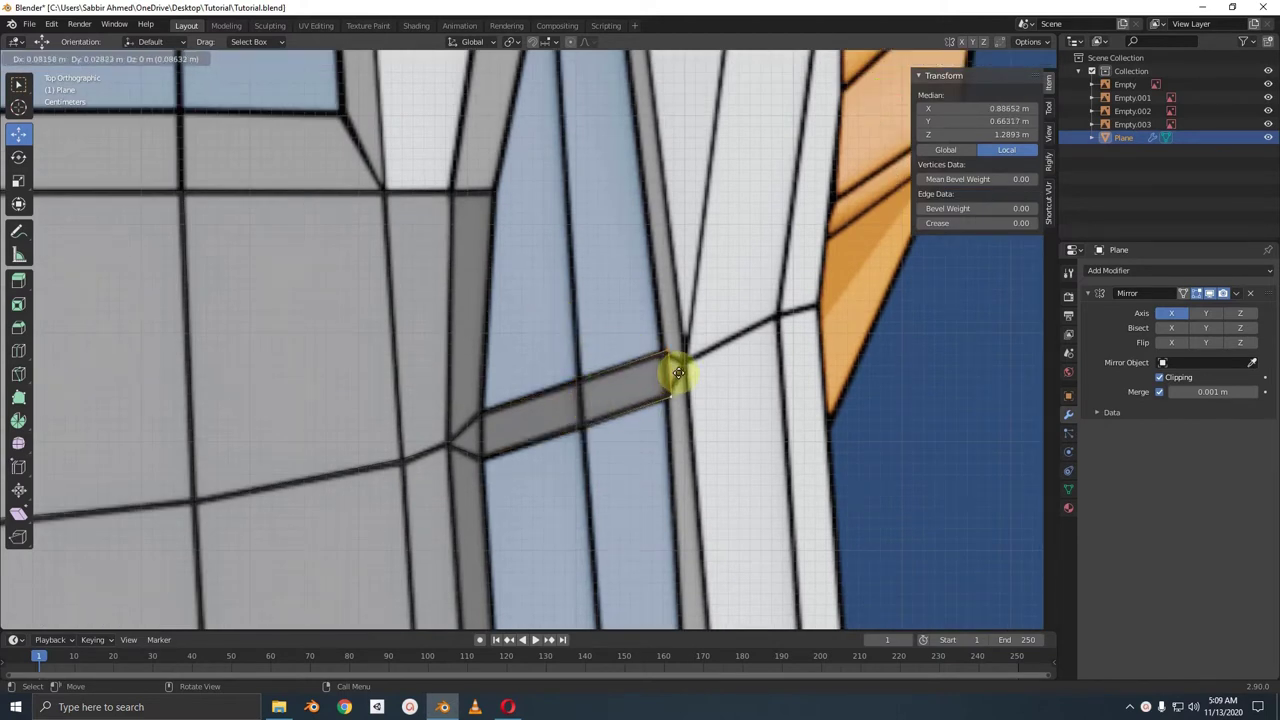
left_click(673, 376)
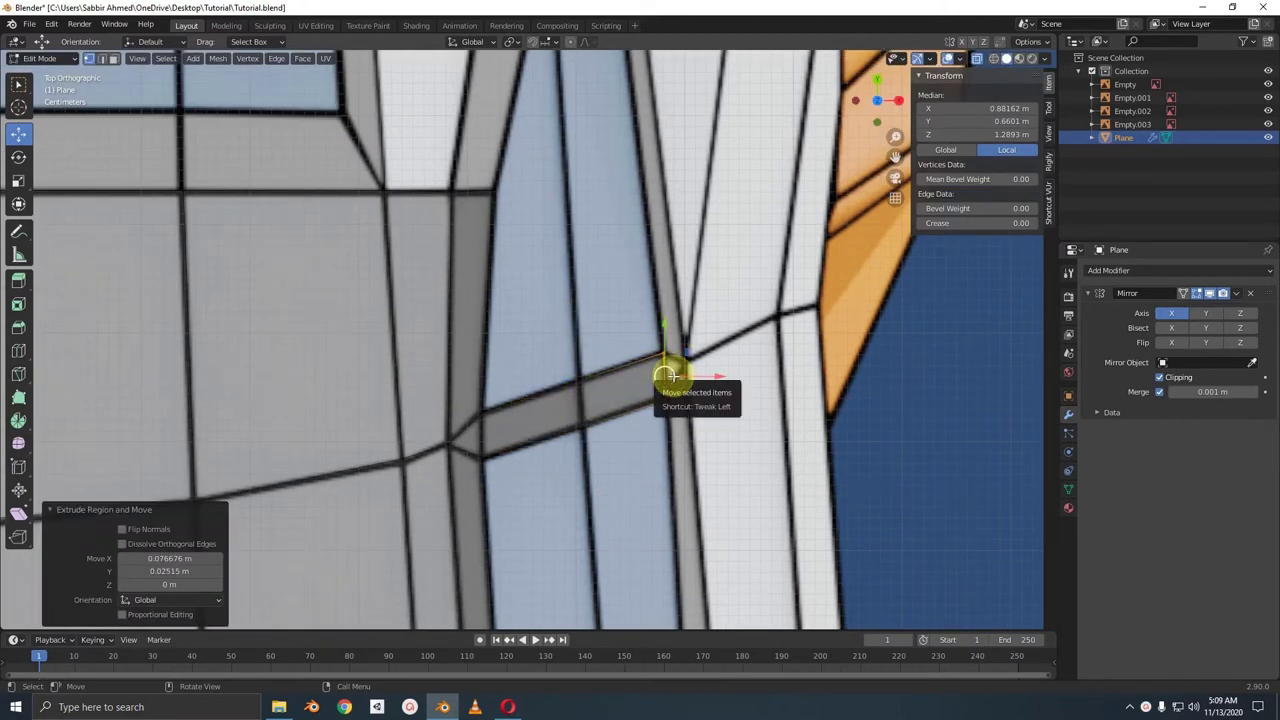
key("KP_3")
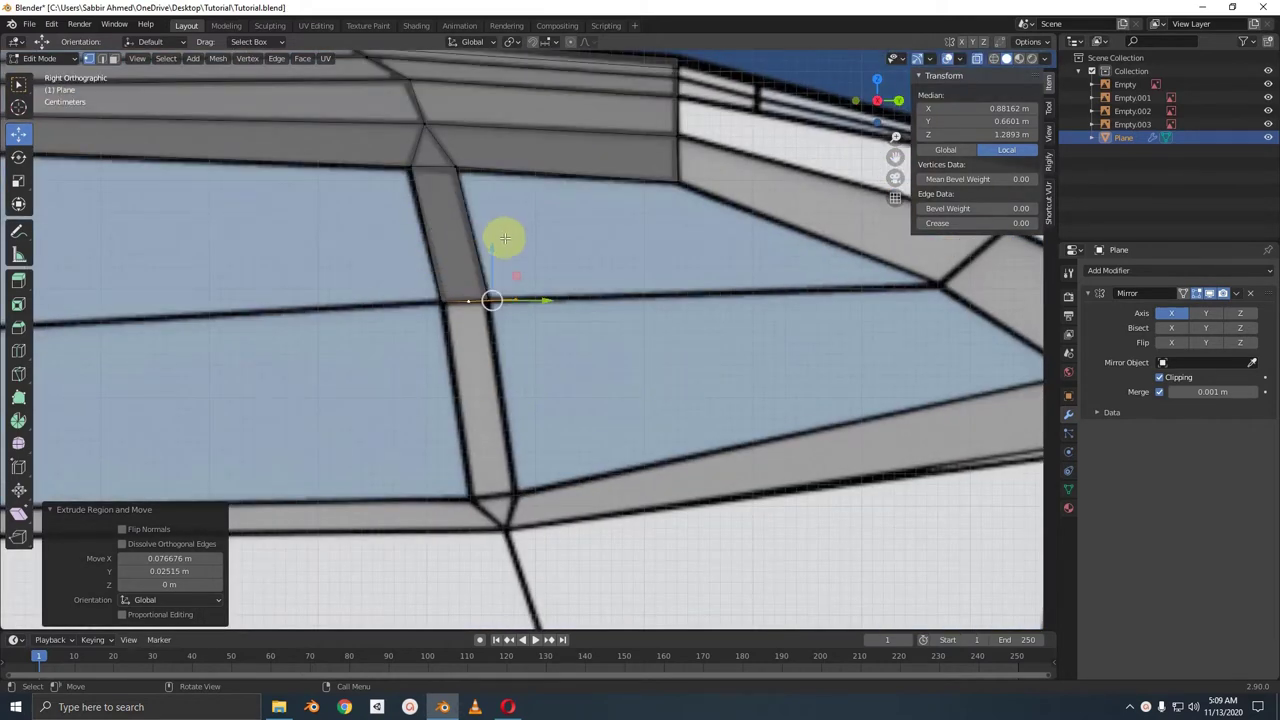
- Lower the vertex down the pillar and nudge the strut's two bottom corner vertices into place
left_click_drag(496, 250, 494, 449)
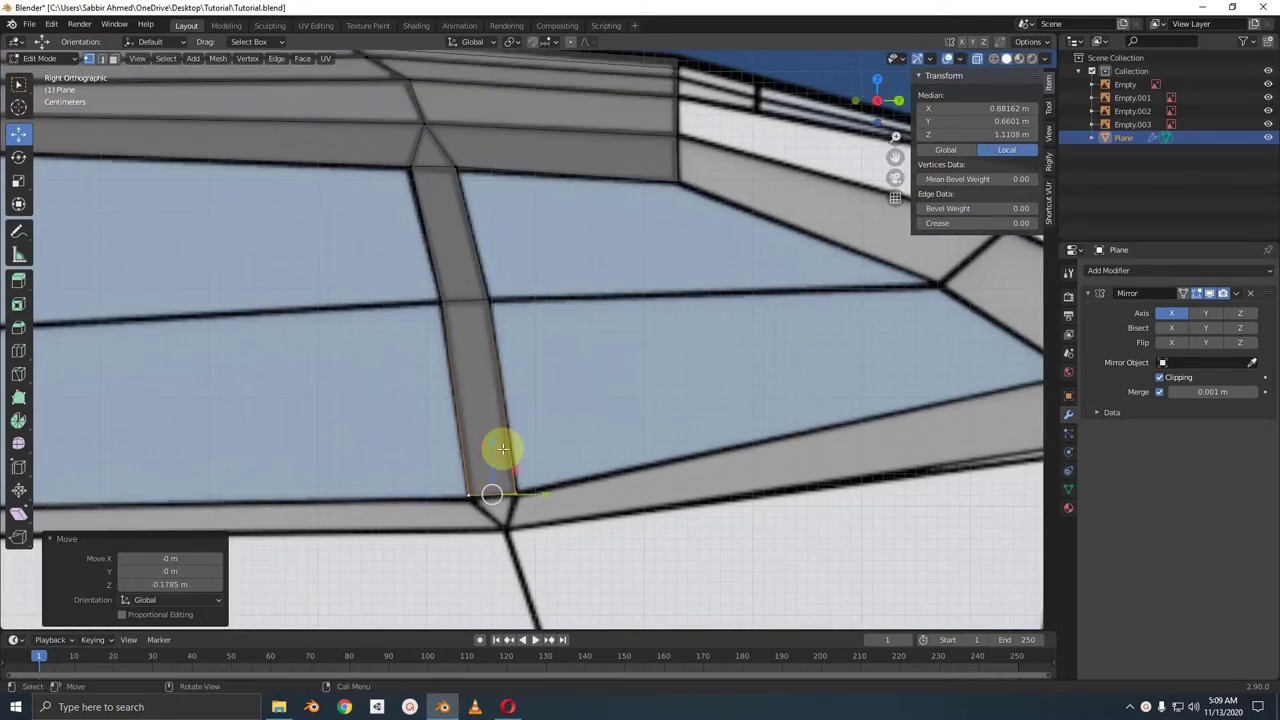
scroll(531, 366, "up", 2)
scroll(534, 420, "up", 2)
left_click(540, 474)
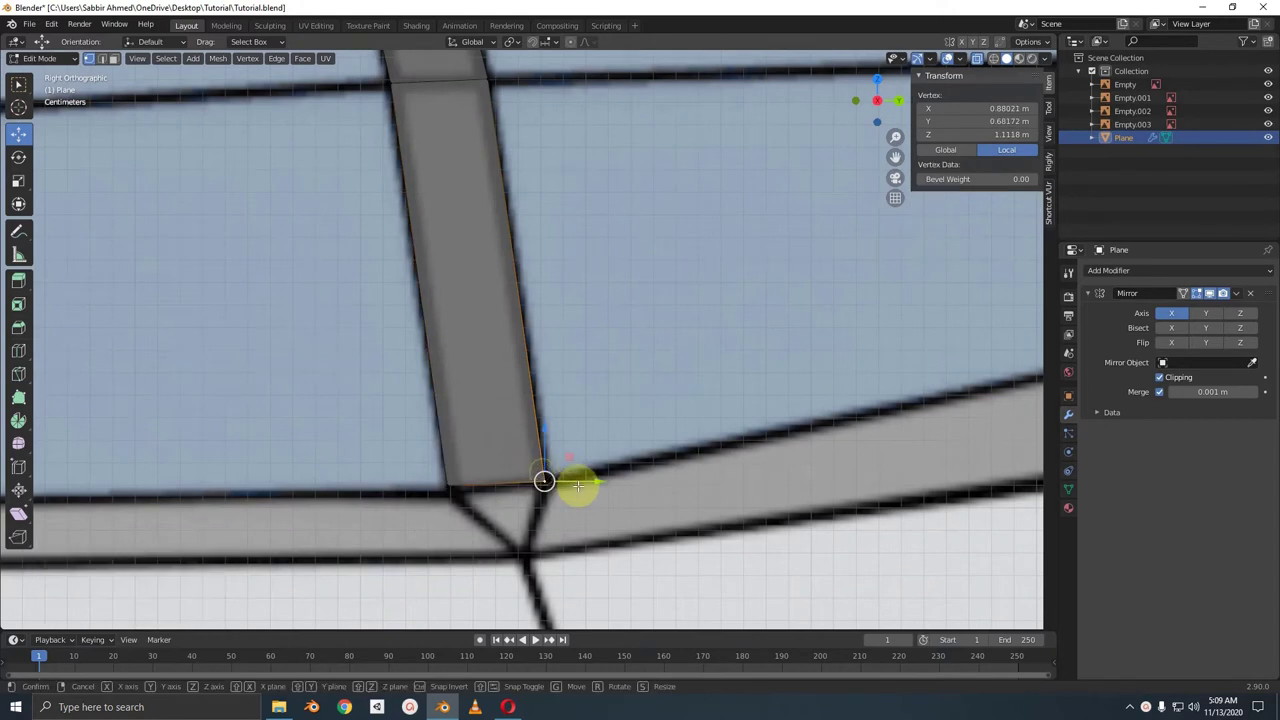
left_click_drag(571, 491, 580, 486)
left_click_drag(452, 487, 449, 490)
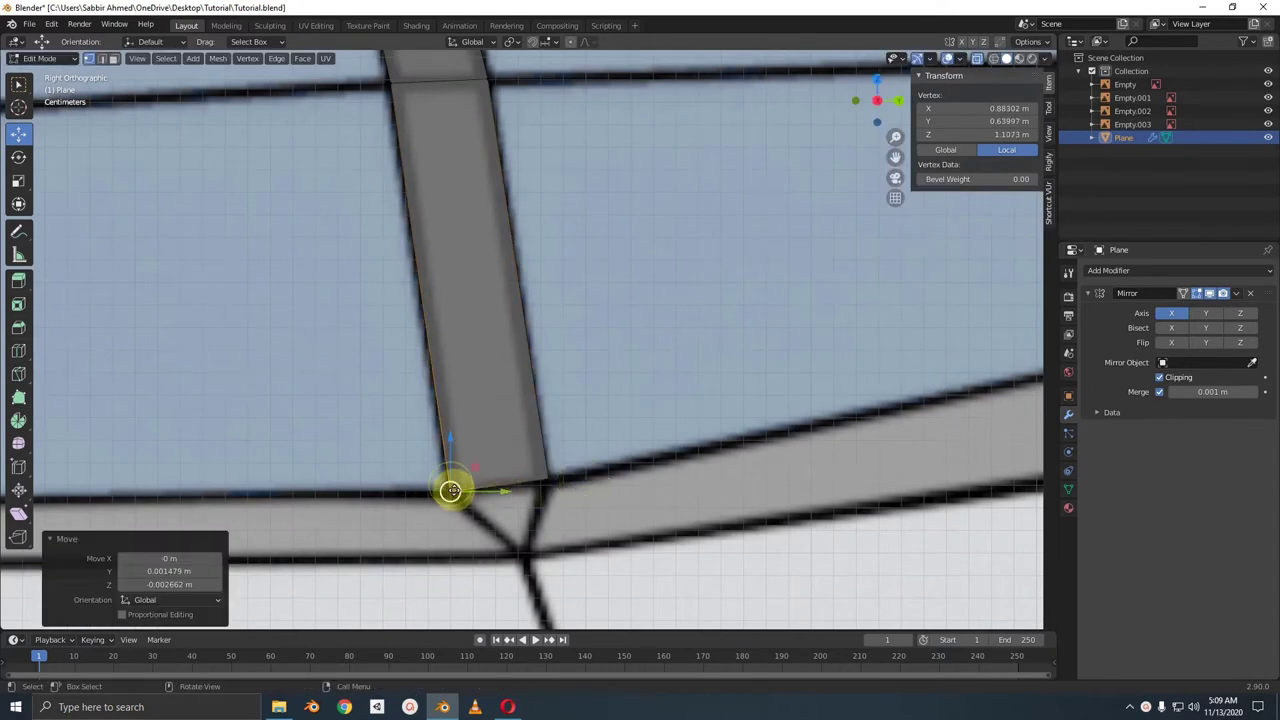
- Extrude the strut's bottom edge down toward the beltline, offset 0.0074 m Y and -0.029 m Z
left_click(548, 478)
left_click(462, 490, "shift")
middle_click_drag(466, 491, 477, 429, "shift")
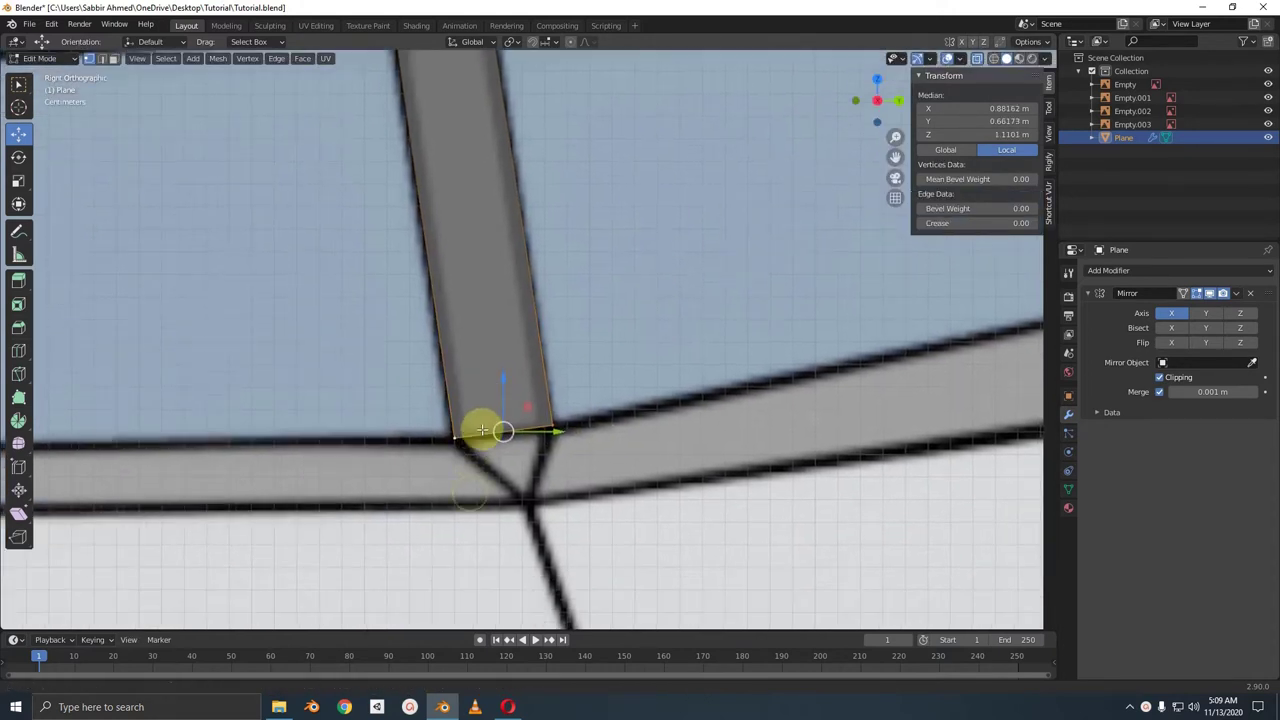
key("KP_7")
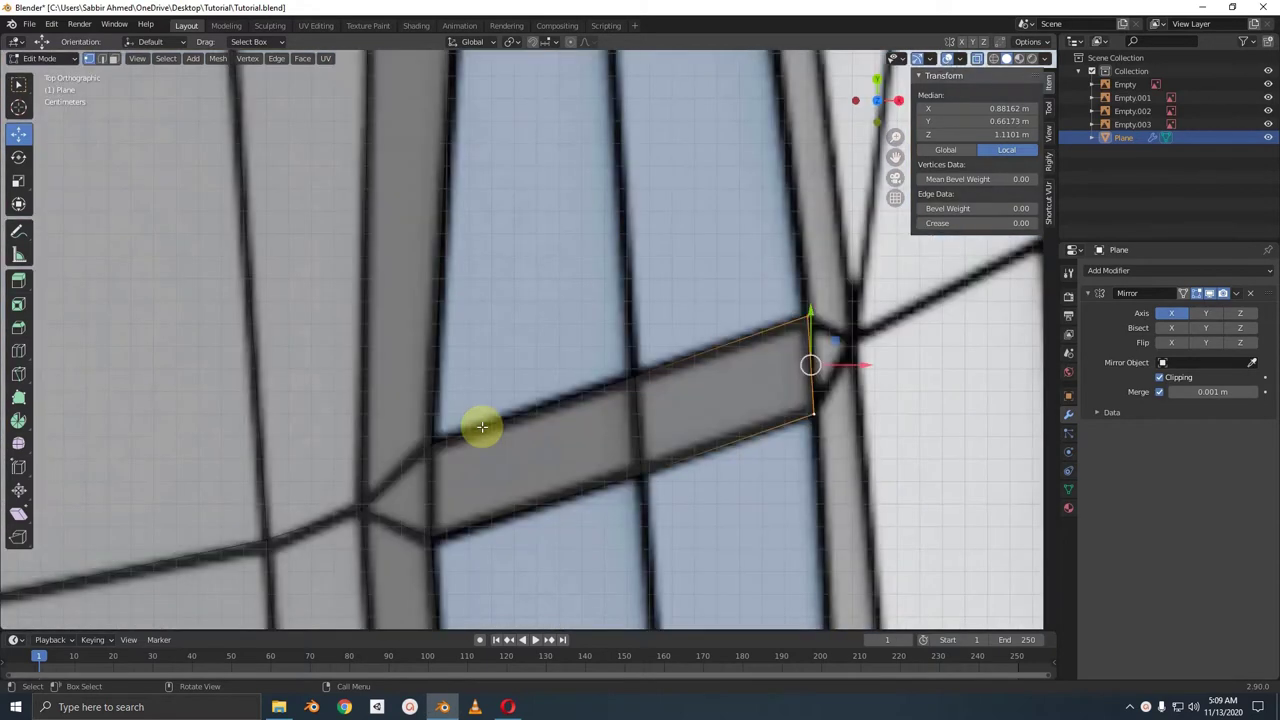
key("KP_3")
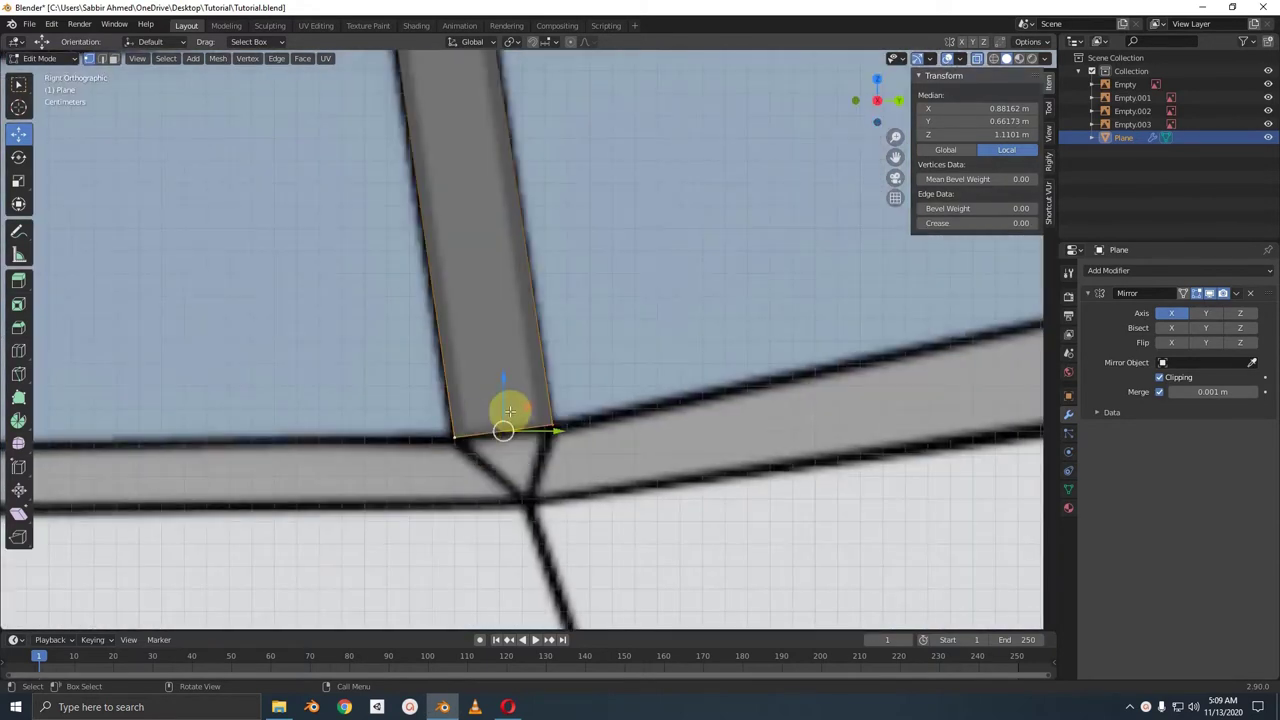
left_click_drag(503, 417, 524, 471)
left_click(524, 480)
middle_click_drag(523, 486, 455, 438, "shift")
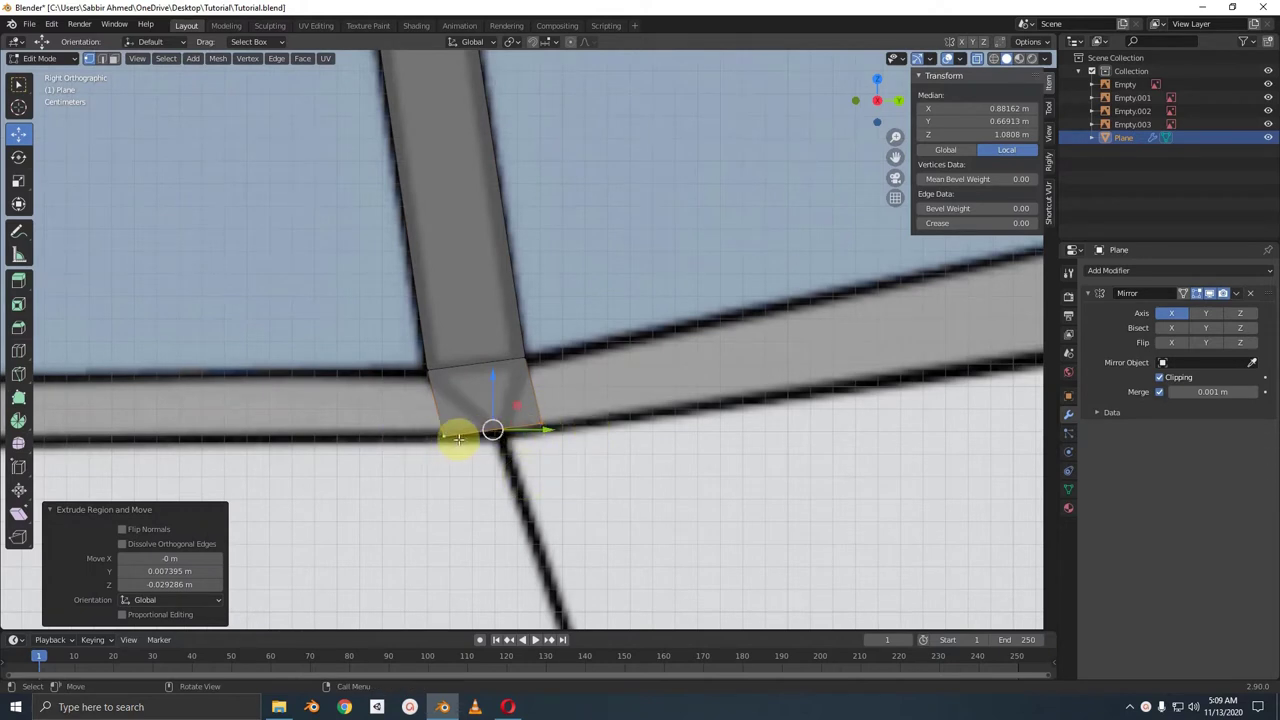
key("m")
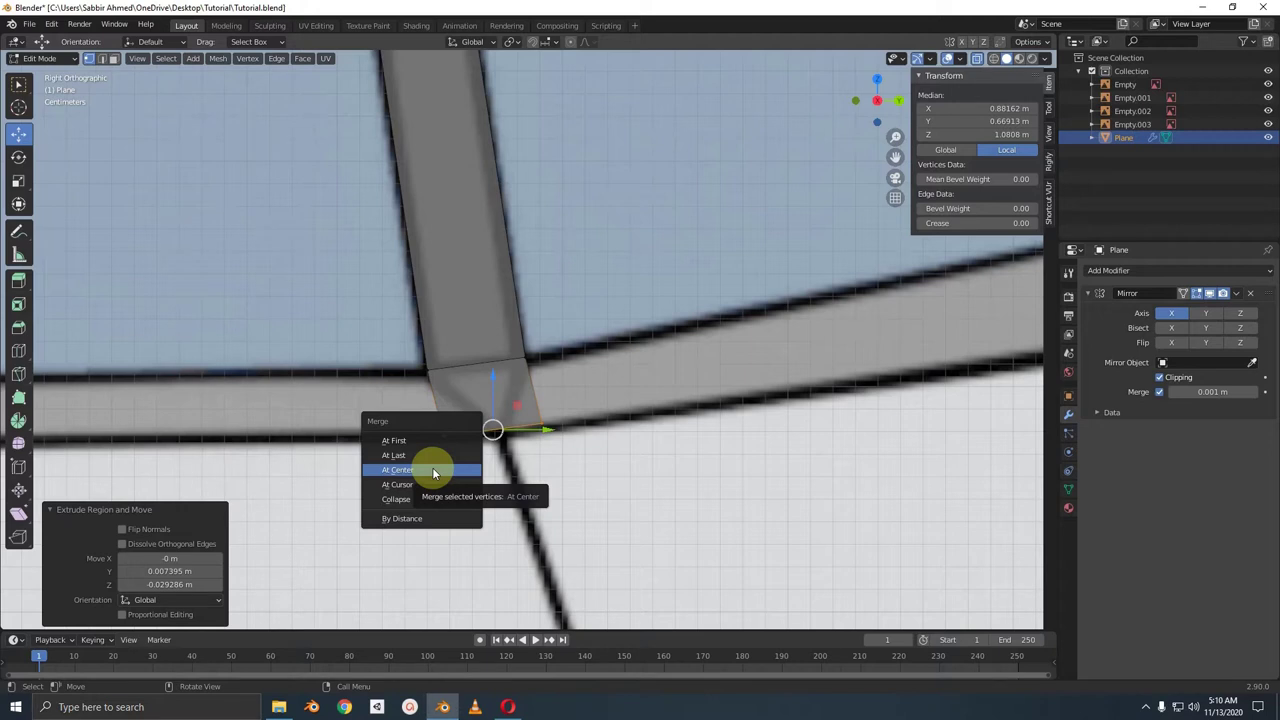
- Merge the pillar-end vertices at center and move the point onto the beltline edge
left_click(432, 470)
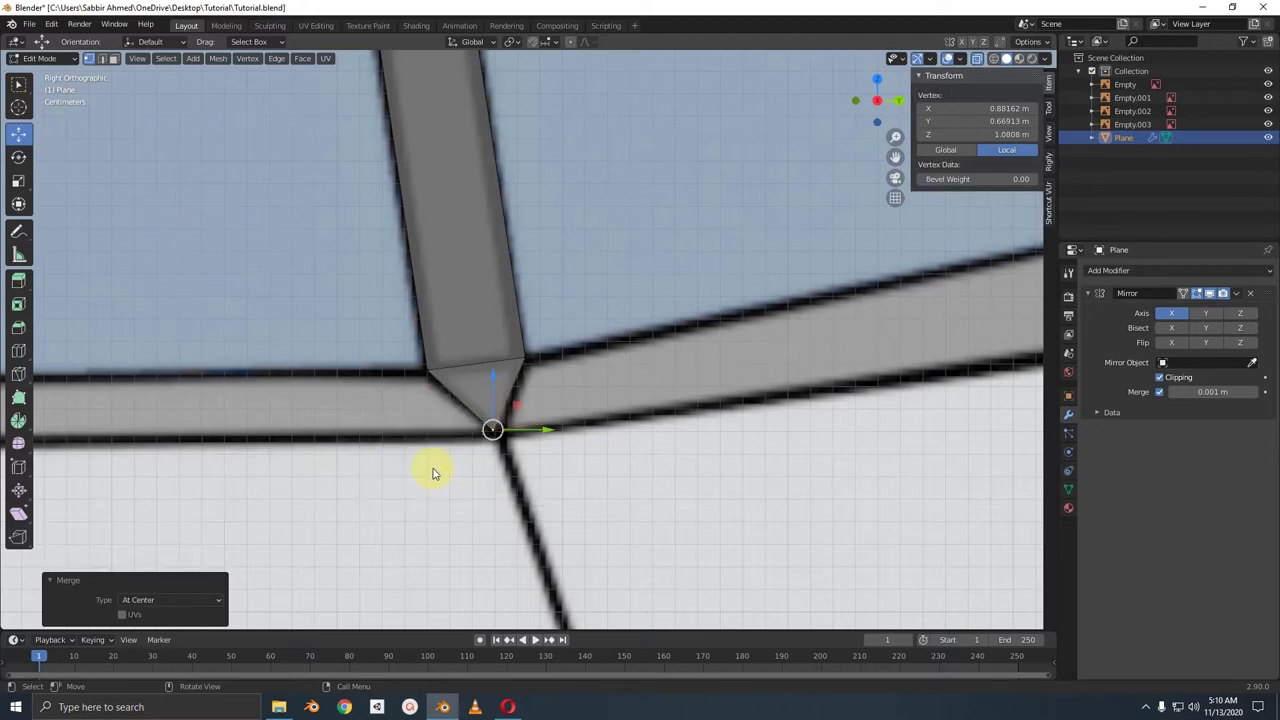
left_click_drag(493, 430, 517, 450)
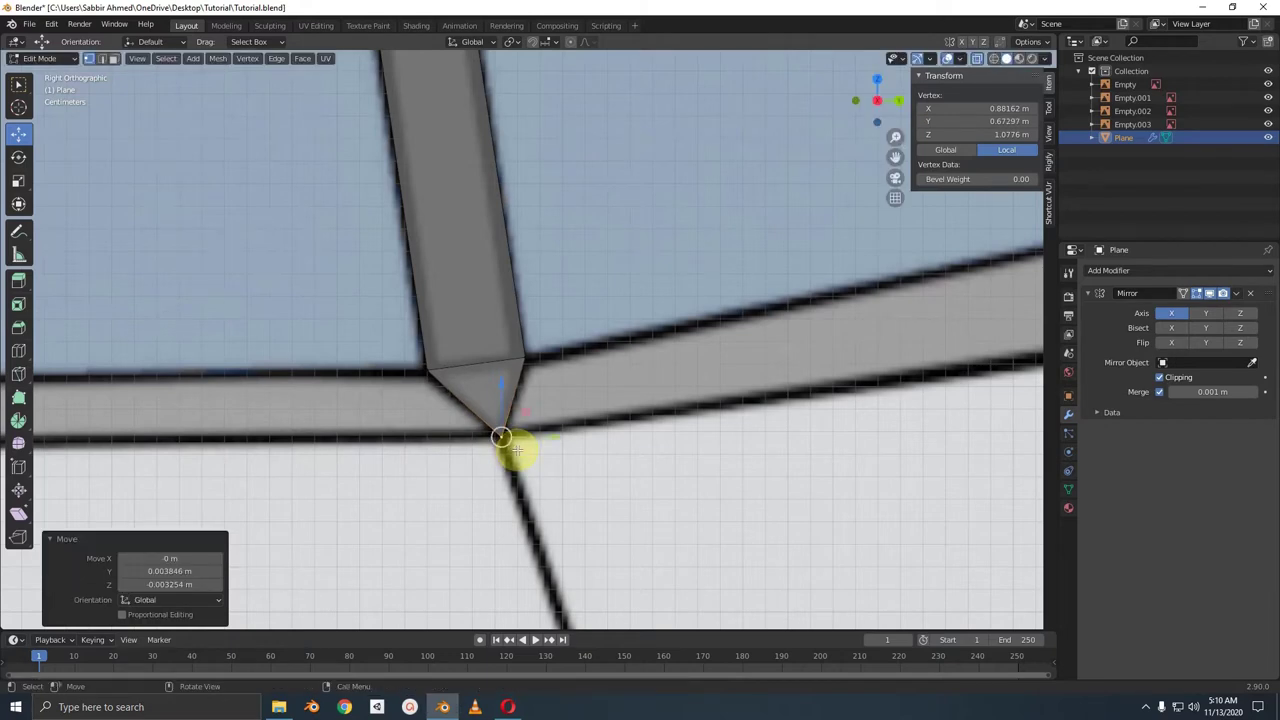
key("KP_7")
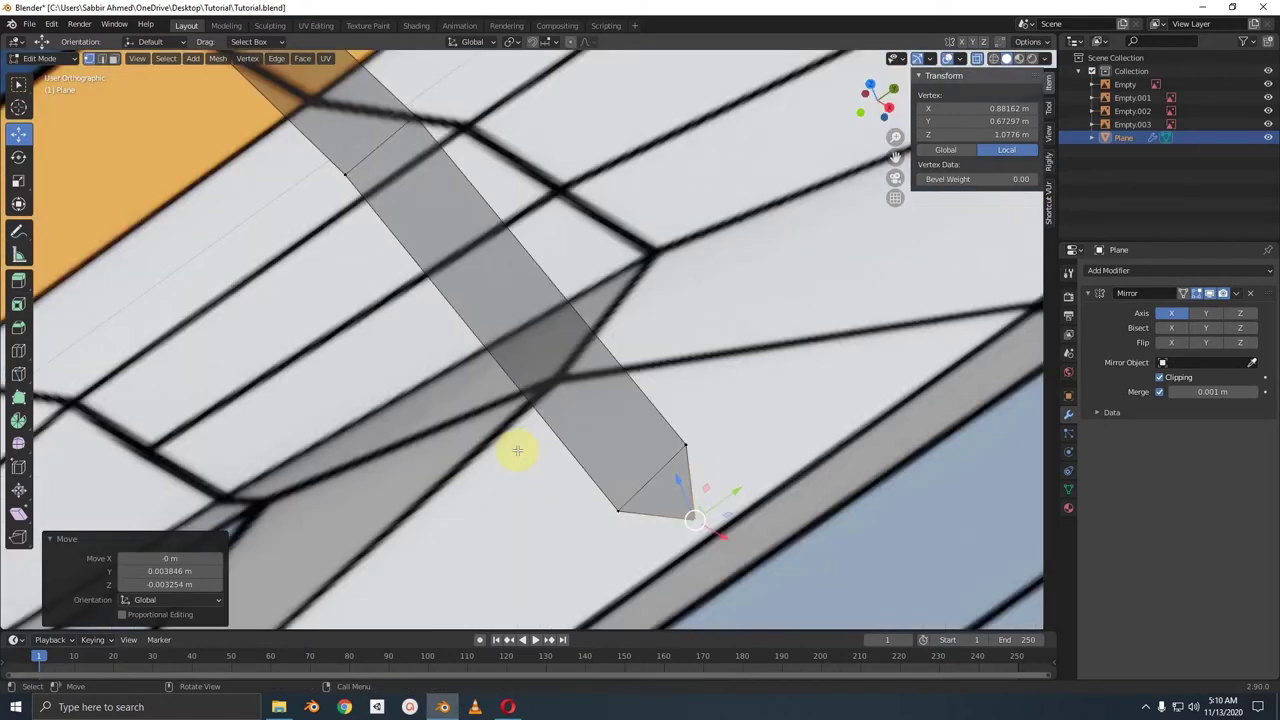
middle_click_drag(814, 366, 591, 409, "shift")
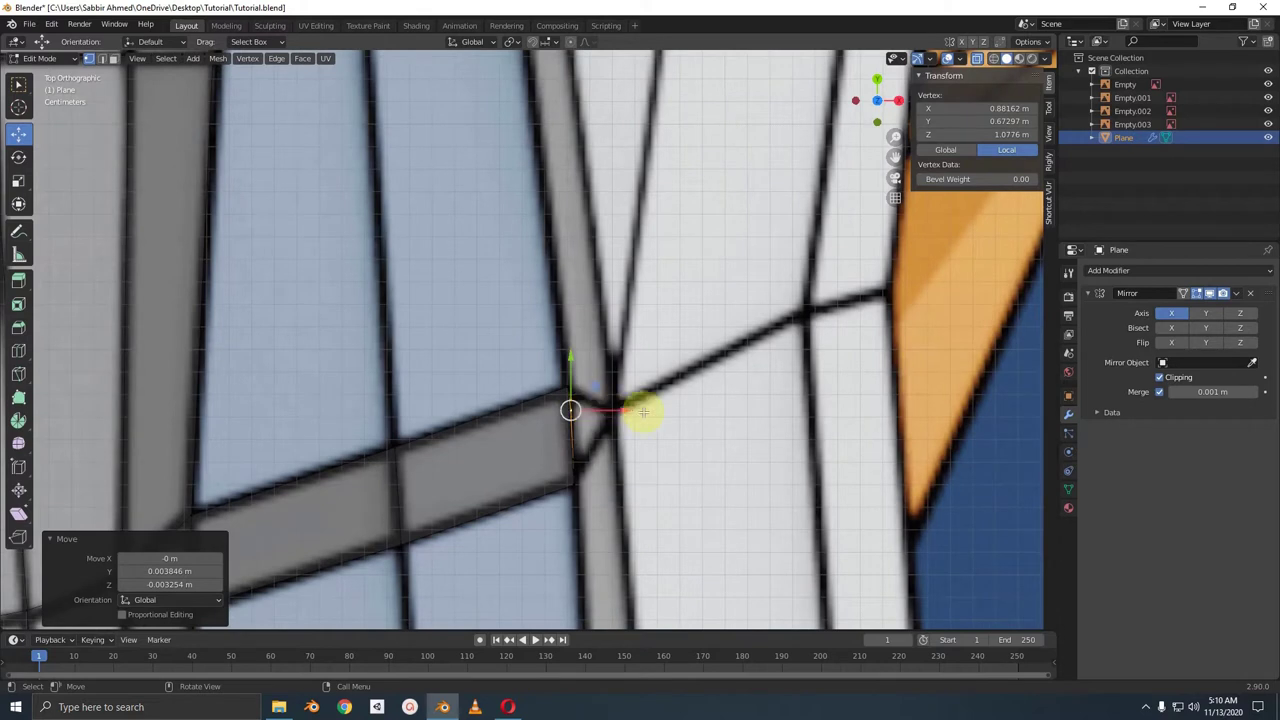
- Slide the point along X and Y onto the beltline junction at about 0.880, 0.682, 1.113 m
left_click_drag(643, 411, 670, 408)
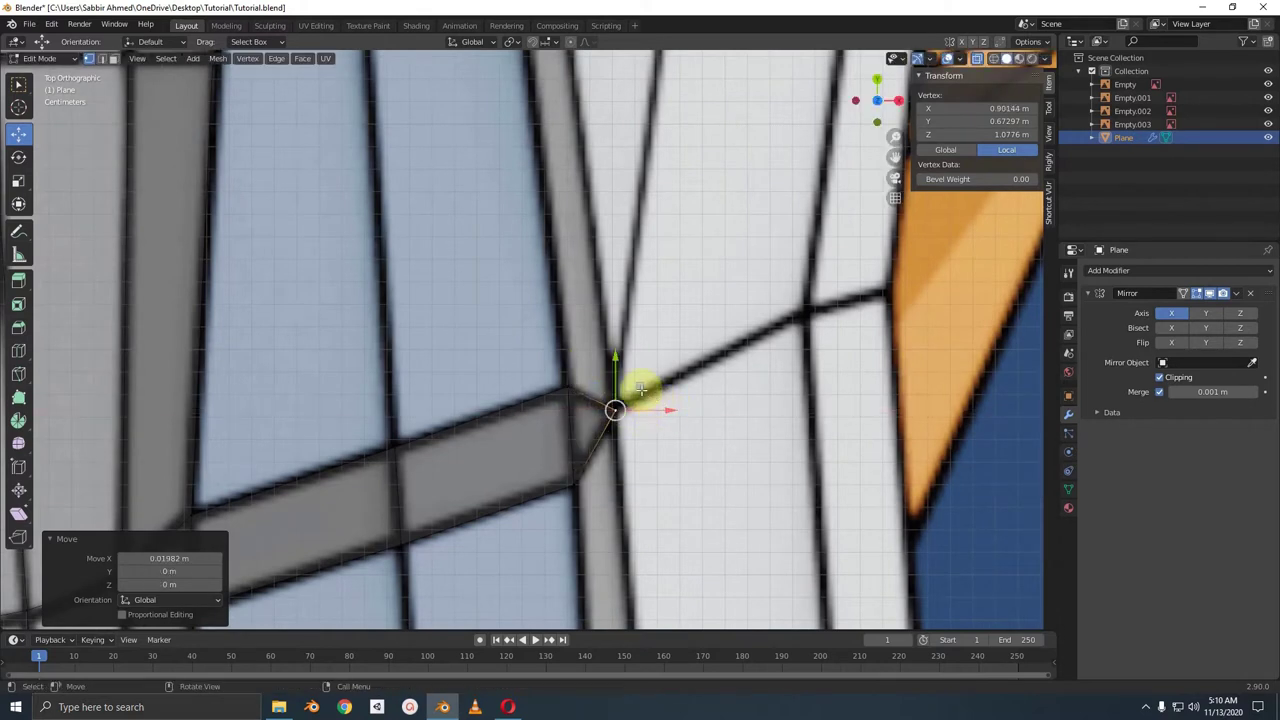
mouse_move(617, 362)
left_mouse_down()
mouse_move(577, 430)
mouse_move(572, 345)
left_mouse_up()
scroll(560, 374, "down", 3)
mouse_move(560, 374)
middle_mouse_down()
mouse_move(571, 349)
mouse_move(598, 373)
mouse_move(509, 334)
mouse_move(434, 334)
mouse_move(423, 351)
mouse_move(585, 350)
middle_mouse_up()
key("KP_1")
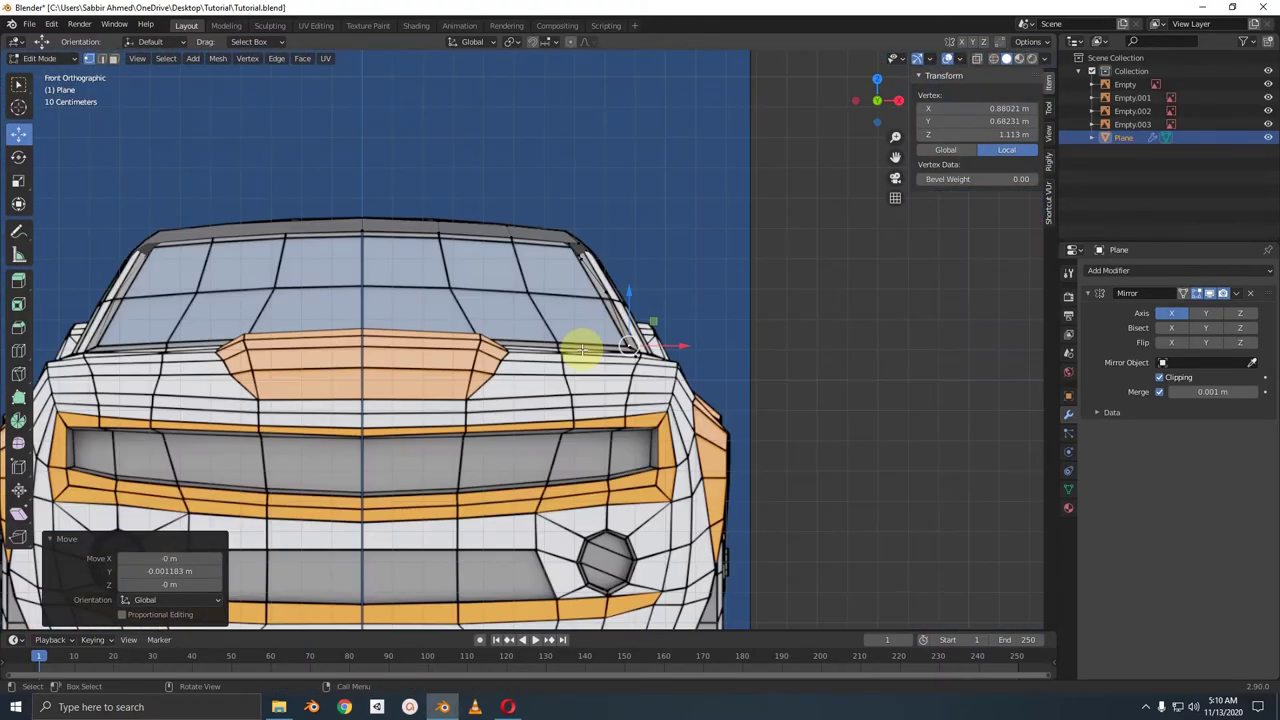
- In top view, select two roof-corner vertices and extrude that edge down along the windshield trim
key("KP_7")
mouse_move(621, 439)
middle_mouse_down("shift")
mouse_move(550, 363)
mouse_move(537, 414)
mouse_move(480, 257)
mouse_move(491, 363)
mouse_move(462, 270)
middle_mouse_up("shift")
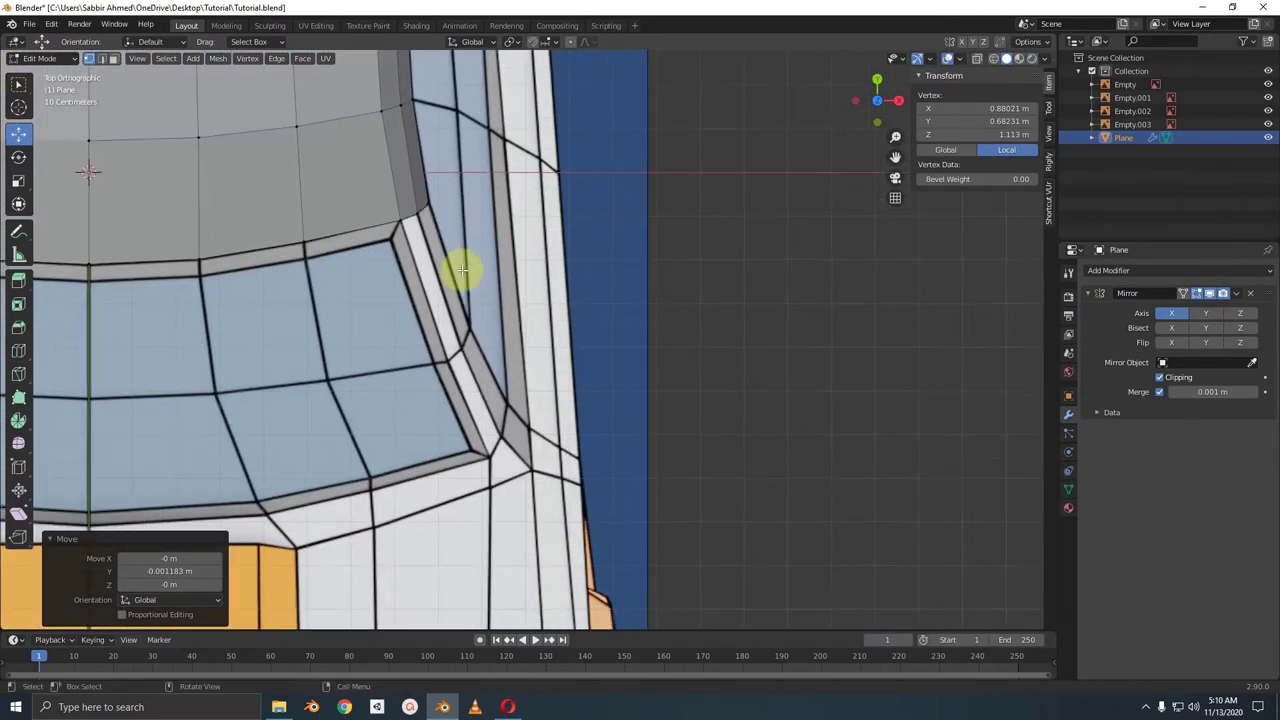
scroll(460, 280, "down", 1)
left_click_drag(437, 238, 495, 429)
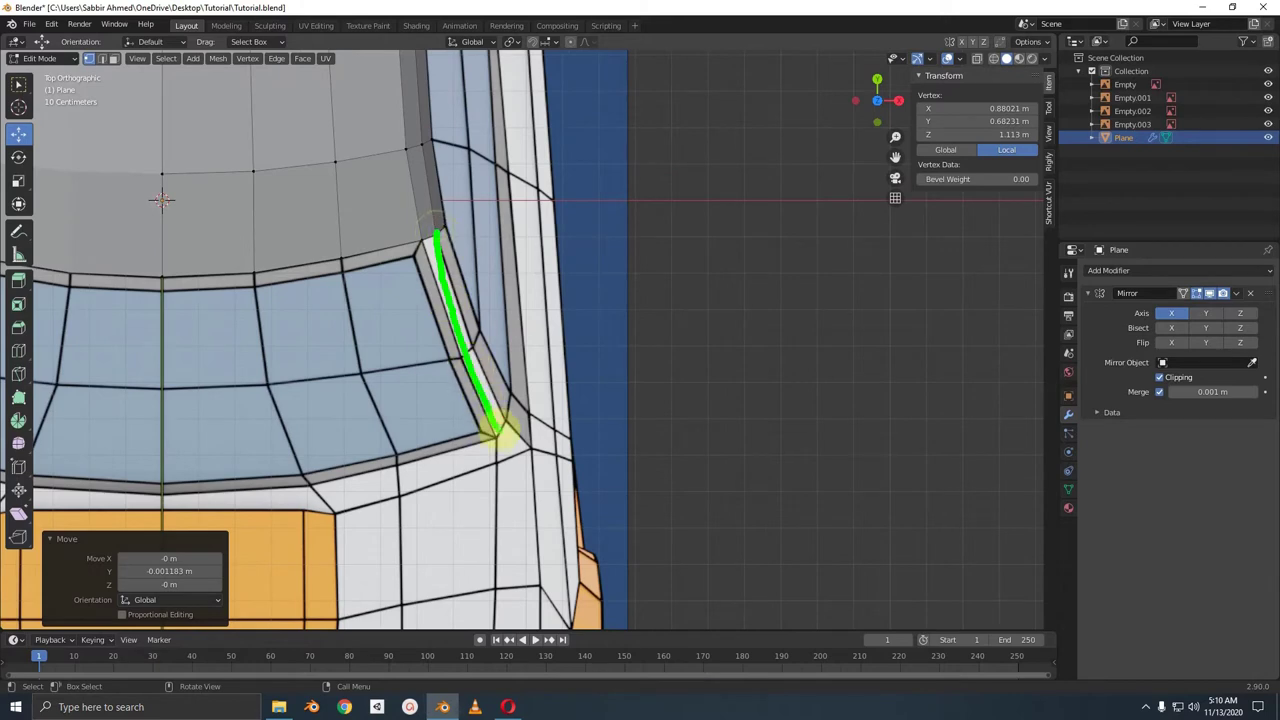
left_click(423, 240)
left_click(456, 224, "shift")
scroll(560, 285, "up", 2)
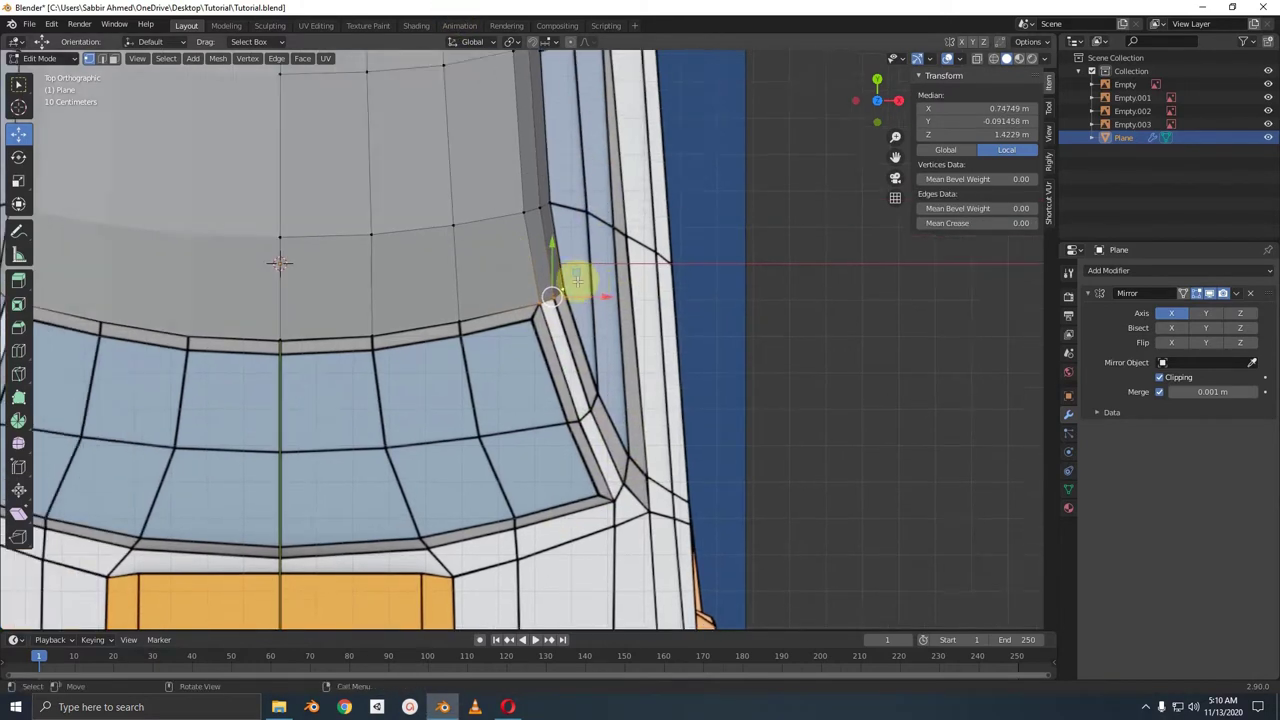
scroll(506, 257, "up", 2)
left_click_drag(420, 211, 520, 435)
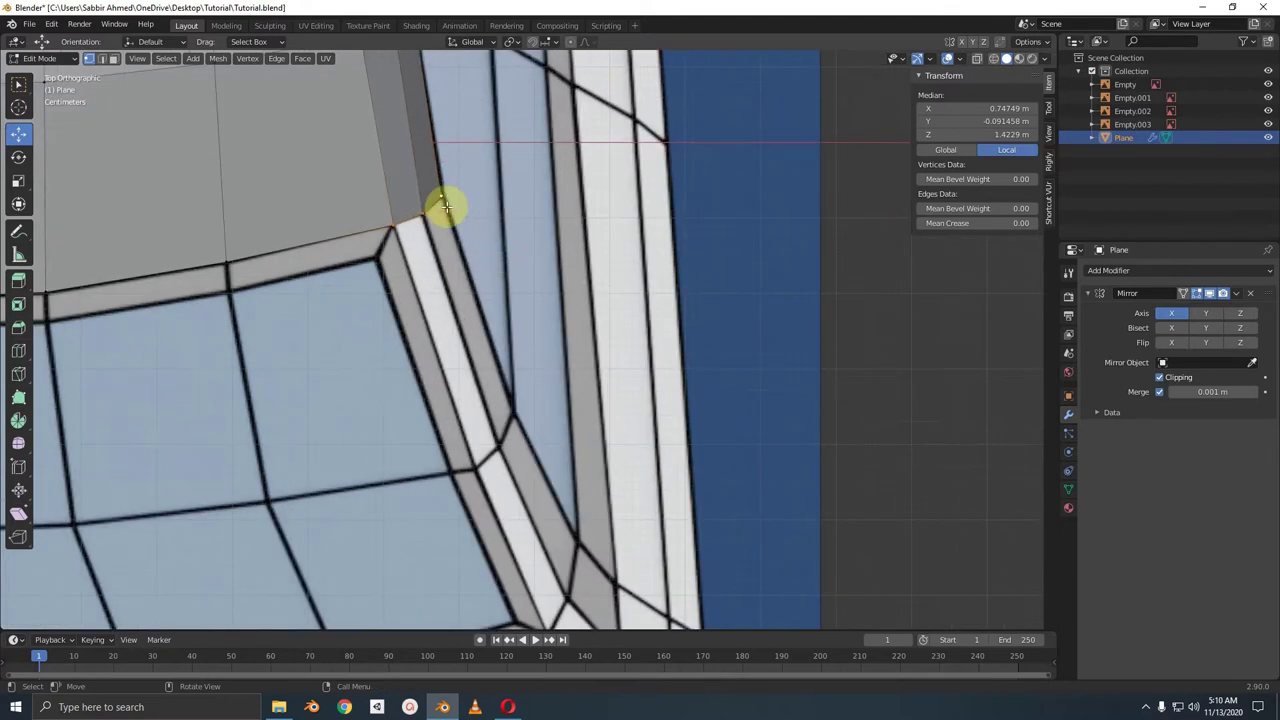
- Confirm the extruded edge, then lower the new piece along Z beneath the roof in Right view
left_click(520, 435)
key("r")
key("Escape")
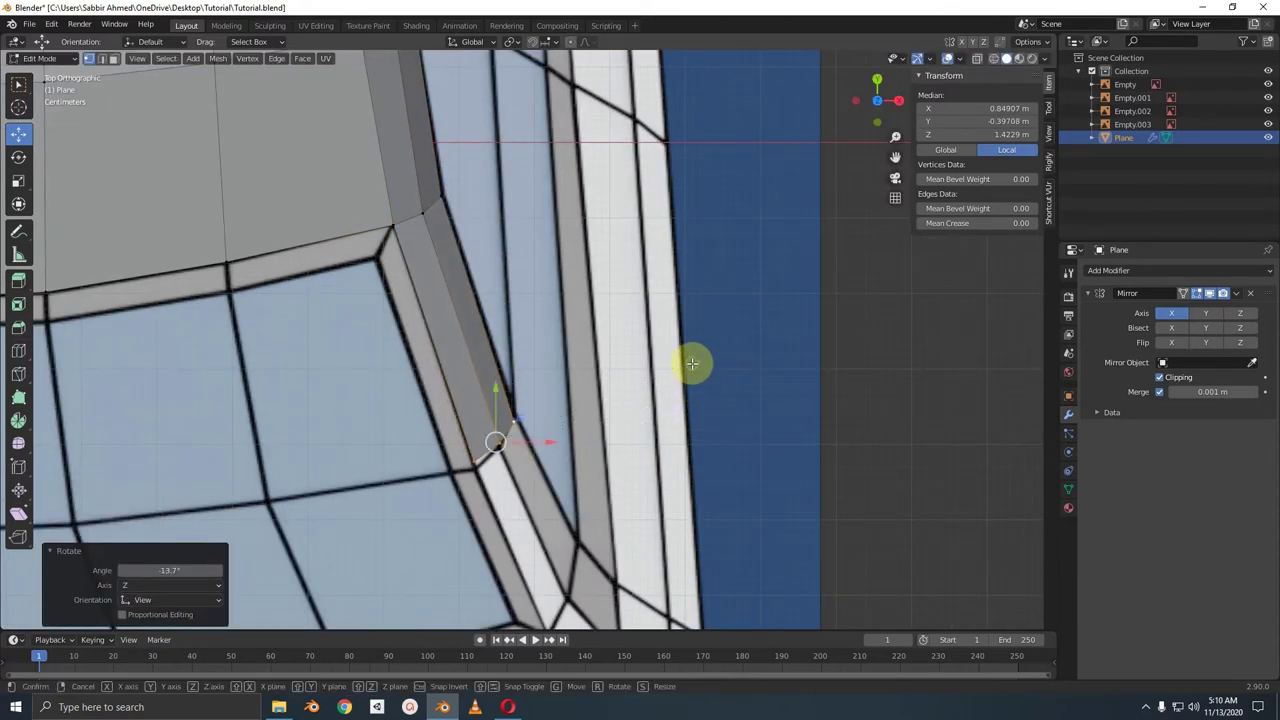
key("KP_3")
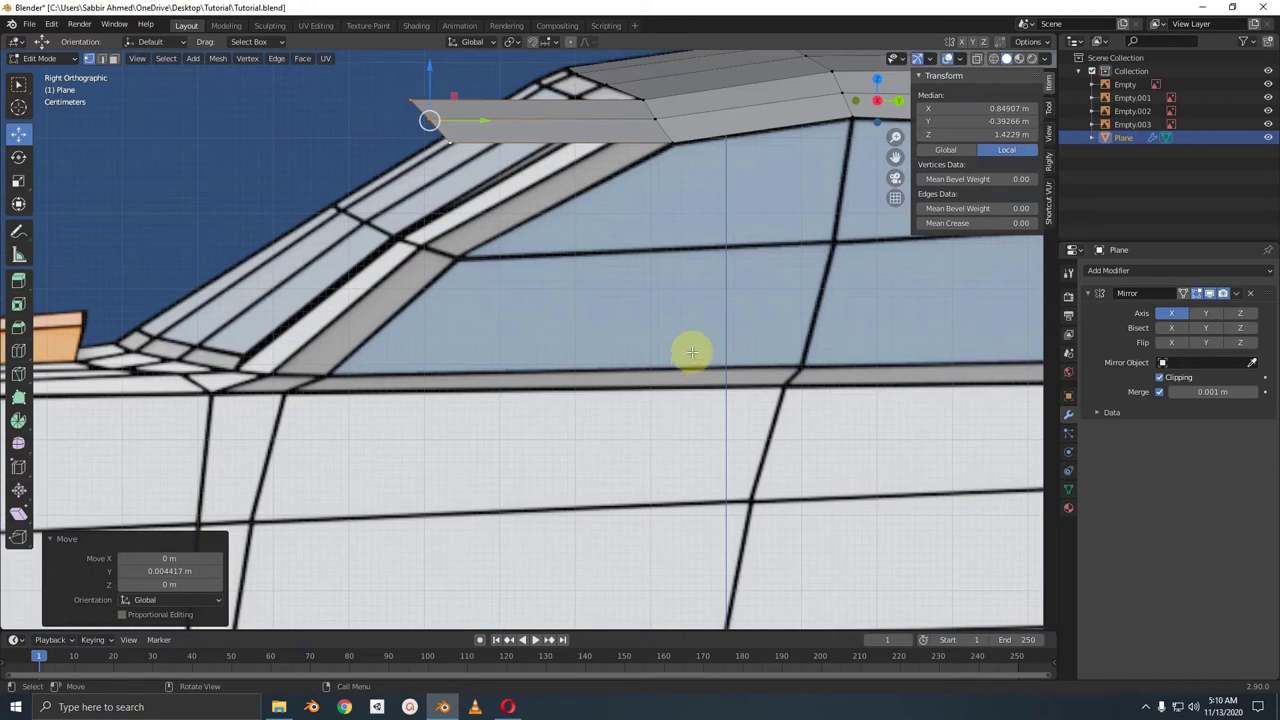
scroll(731, 263, "up", 3, "shift")
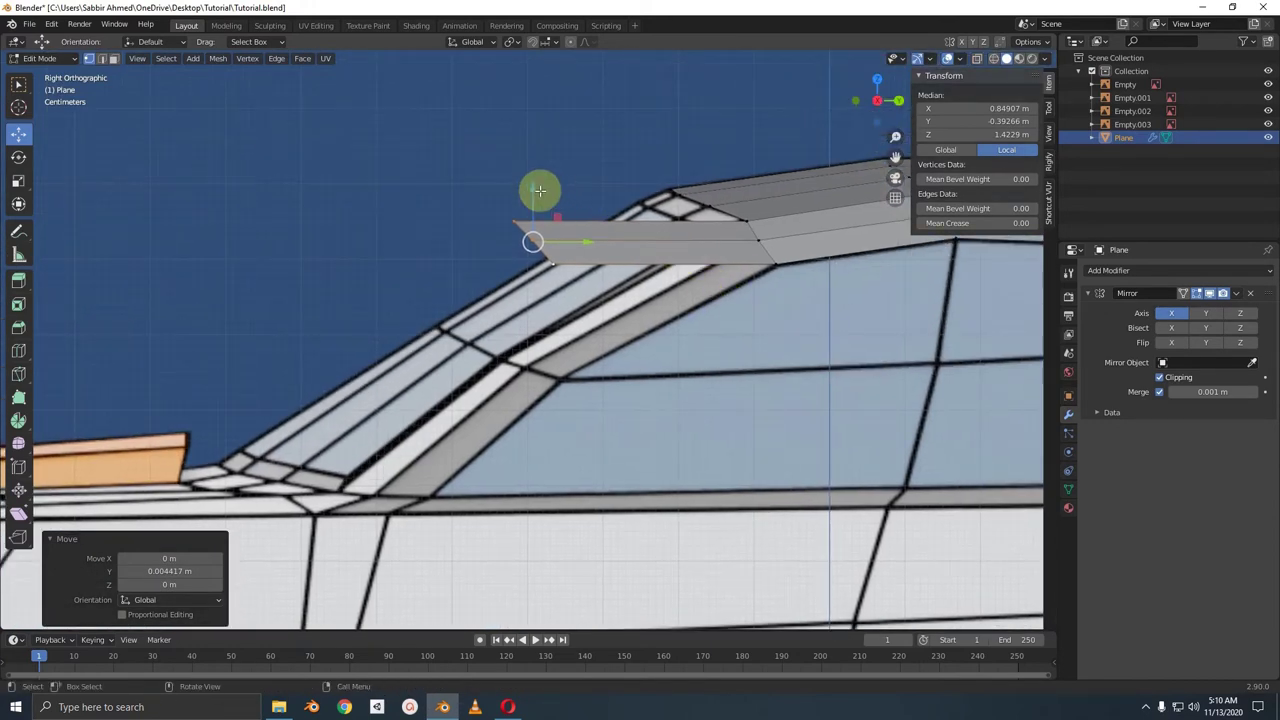
left_click_drag(539, 190, 557, 314)
scroll(583, 376, "up", 4)
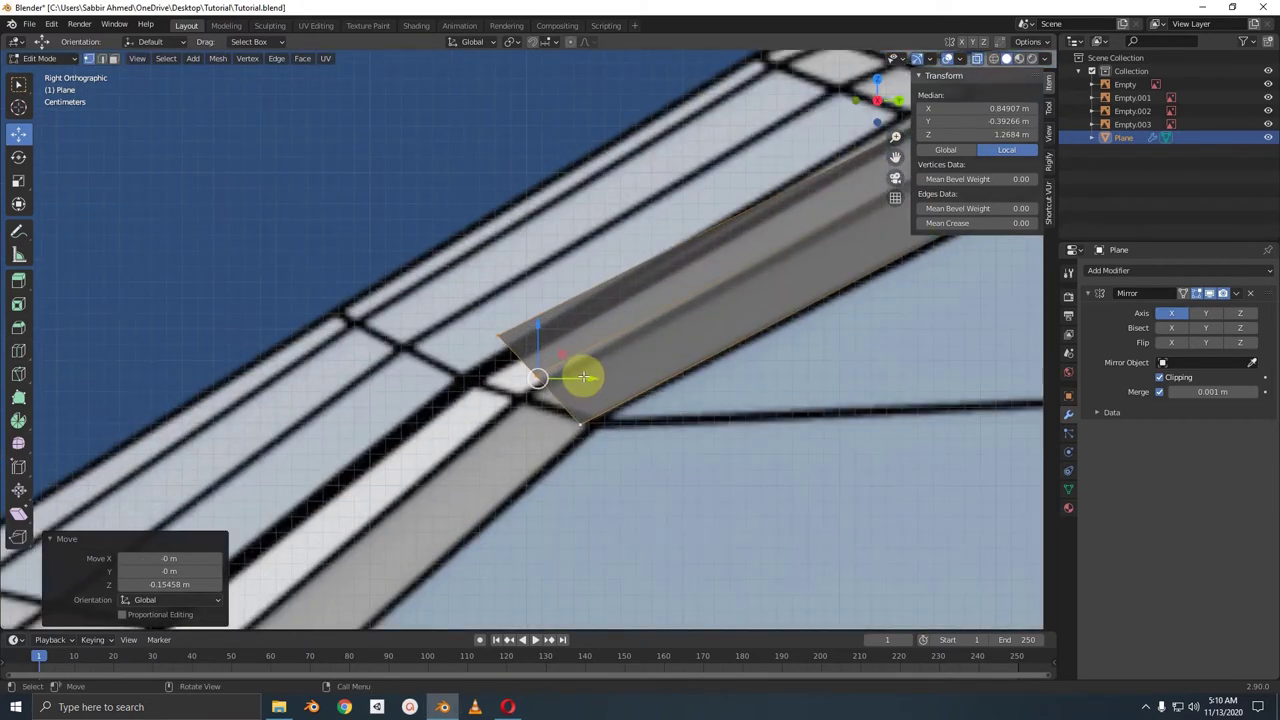
- Reposition one corner vertex of the new piece with several G moves in side view
left_click(576, 418)
left_click_drag(616, 426, 628, 400)
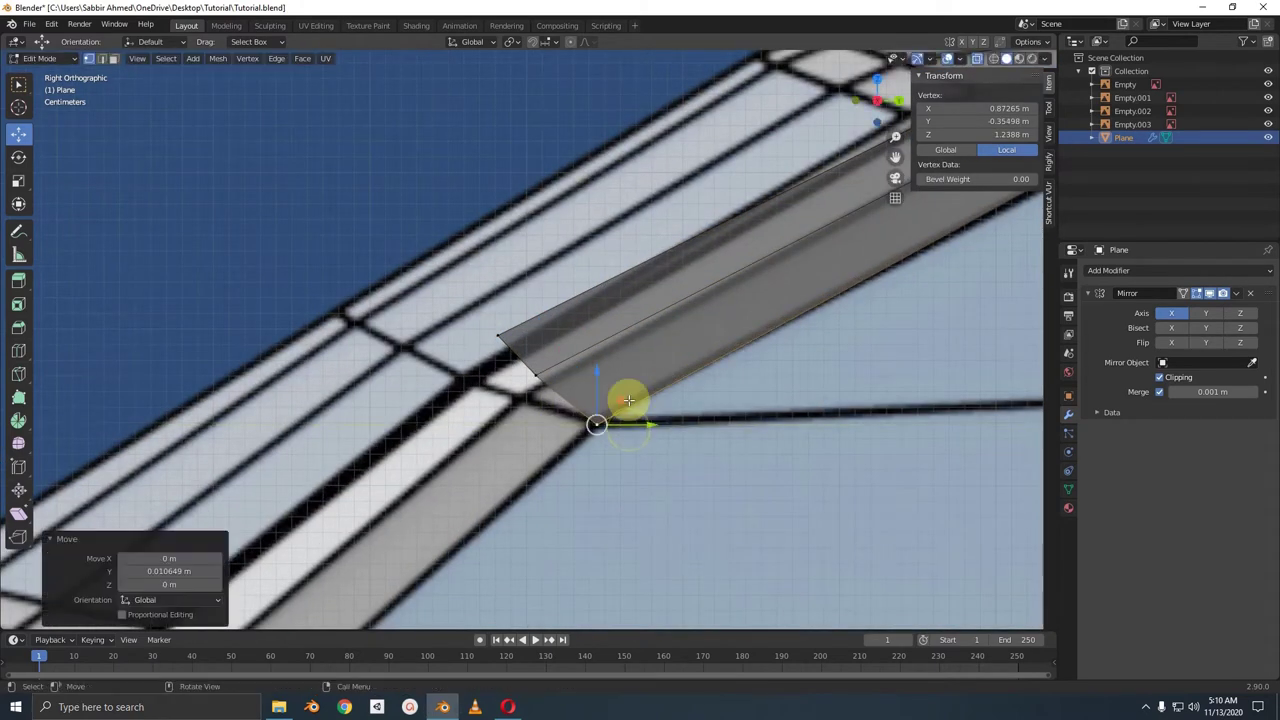
key("g")
left_click(505, 340)
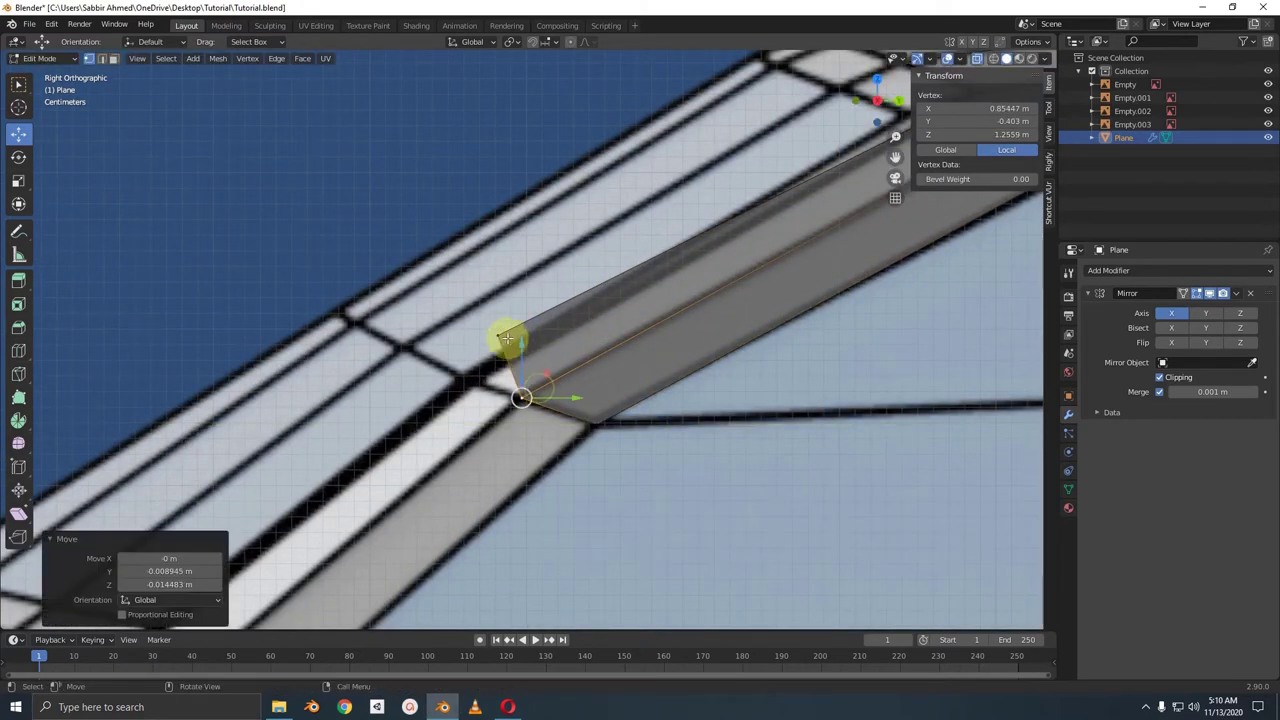
key("g")
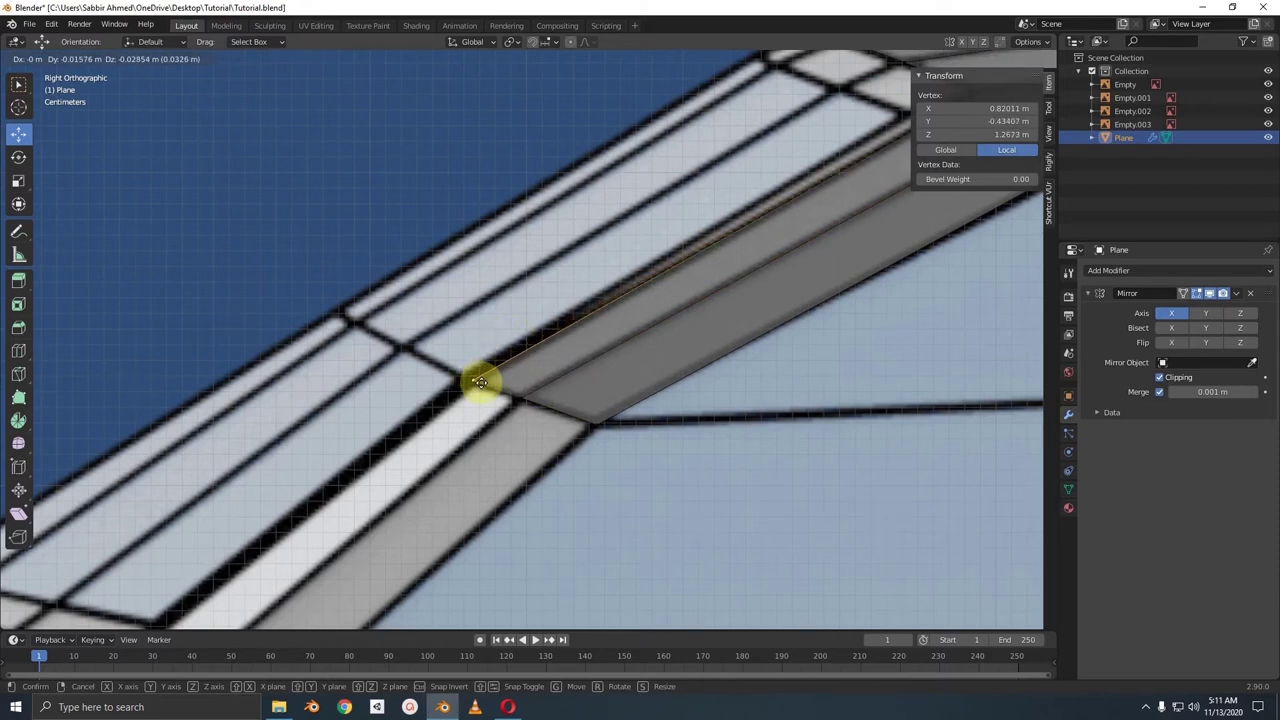
left_click(480, 382)
key("g")
left_click(523, 398)
- From above, nudge a lip vertex into place and select the lip edge
left_click(597, 425)
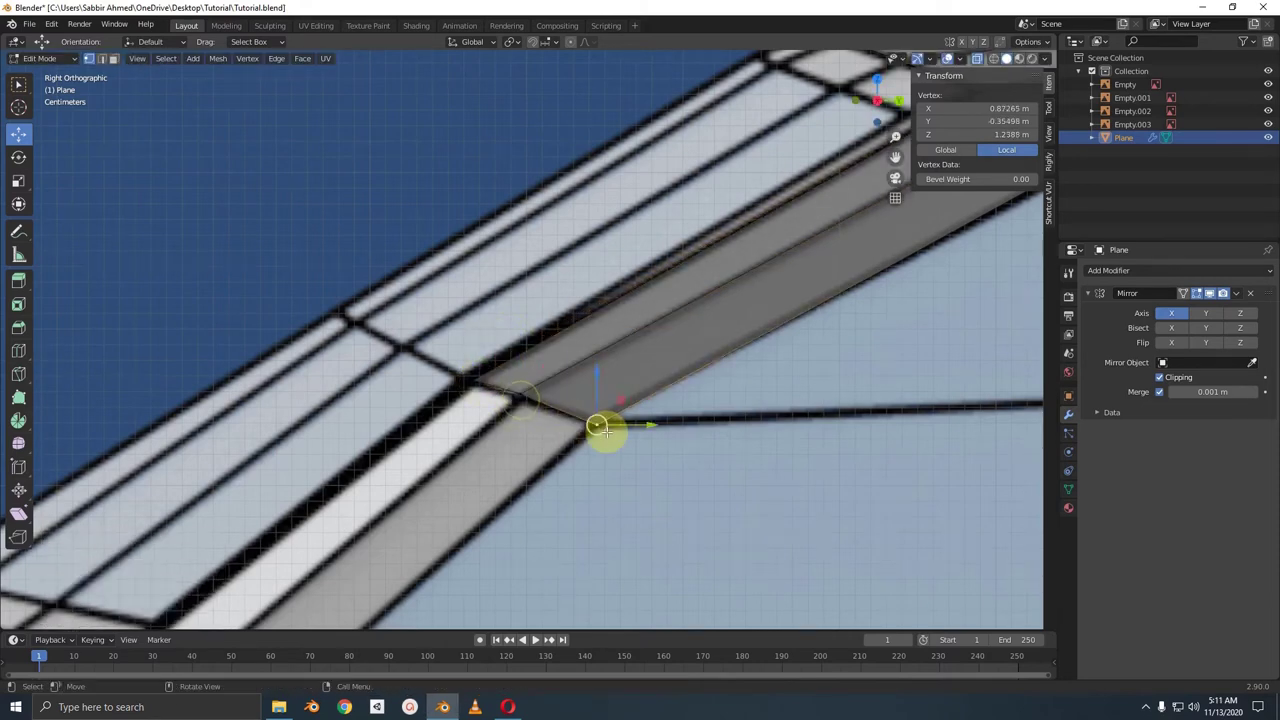
left_click(600, 425, "shift")
middle_click_drag(606, 423, 298, 445, "alt")
scroll(320, 430, "down", 2)
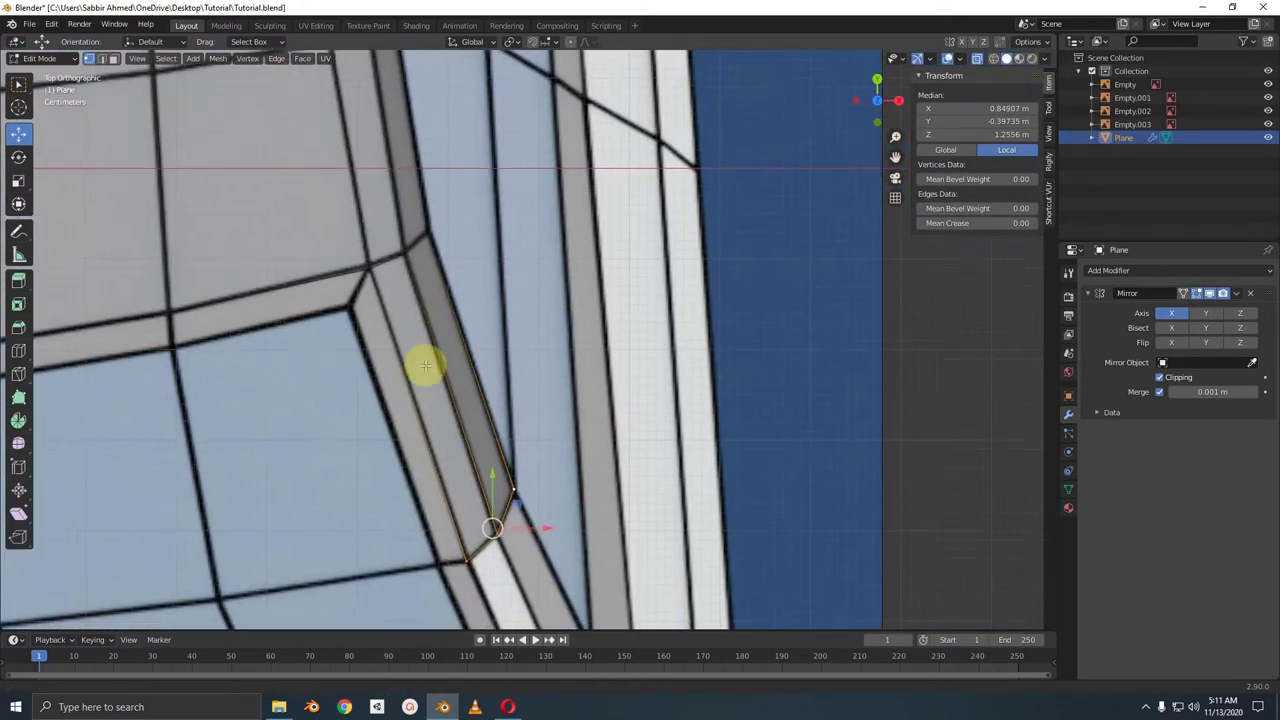
scroll(463, 343, "up", 3)
middle_click_drag(489, 371, 630, 160, "shift")
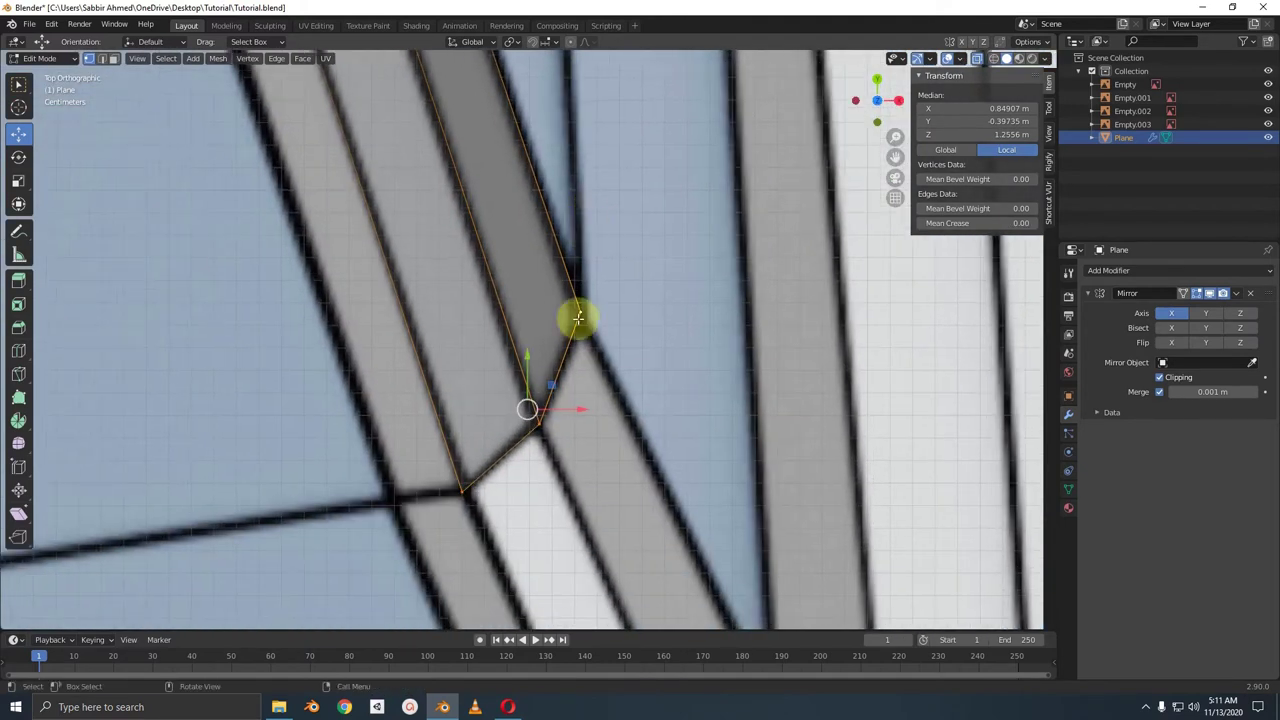
left_click(458, 486)
left_click_drag(459, 487, 461, 488)
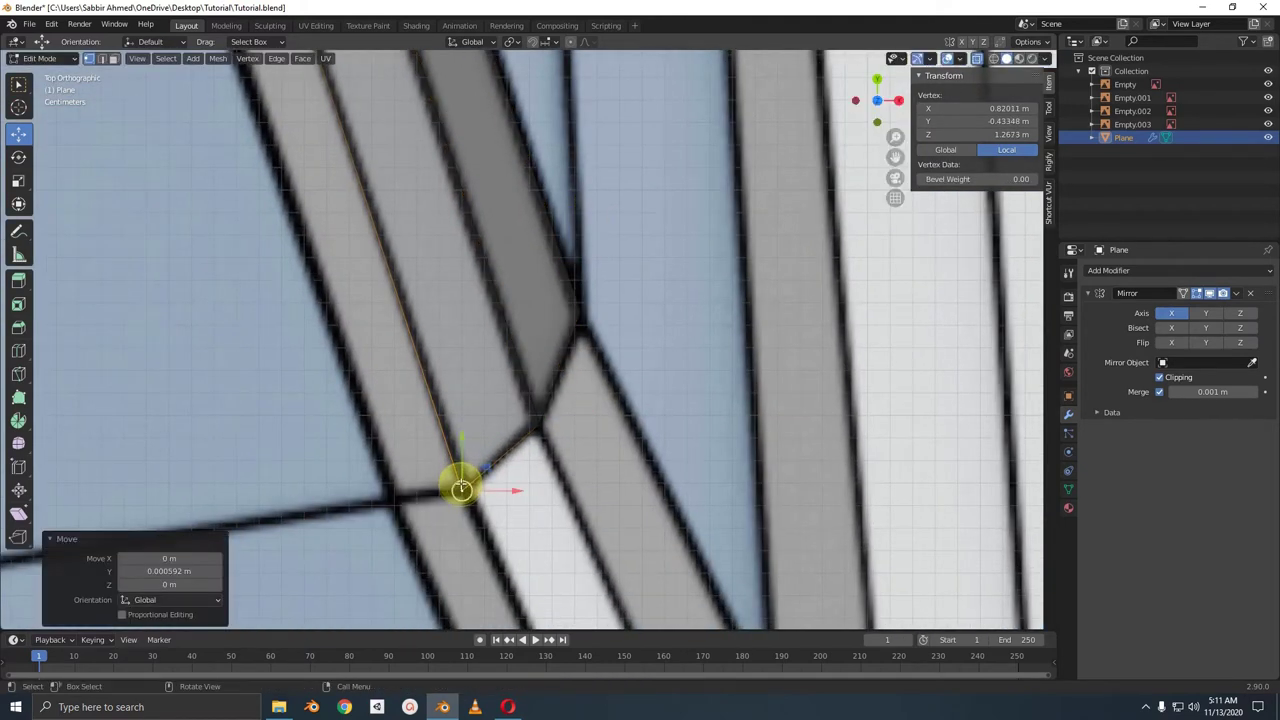
left_click(543, 420, "shift")
middle_click_drag(543, 420, 534, 294, "shift")
scroll(520, 204, "down", 1)
- Confirm the inner lip extrusion and shift one of its corner vertices slightly
key("g")
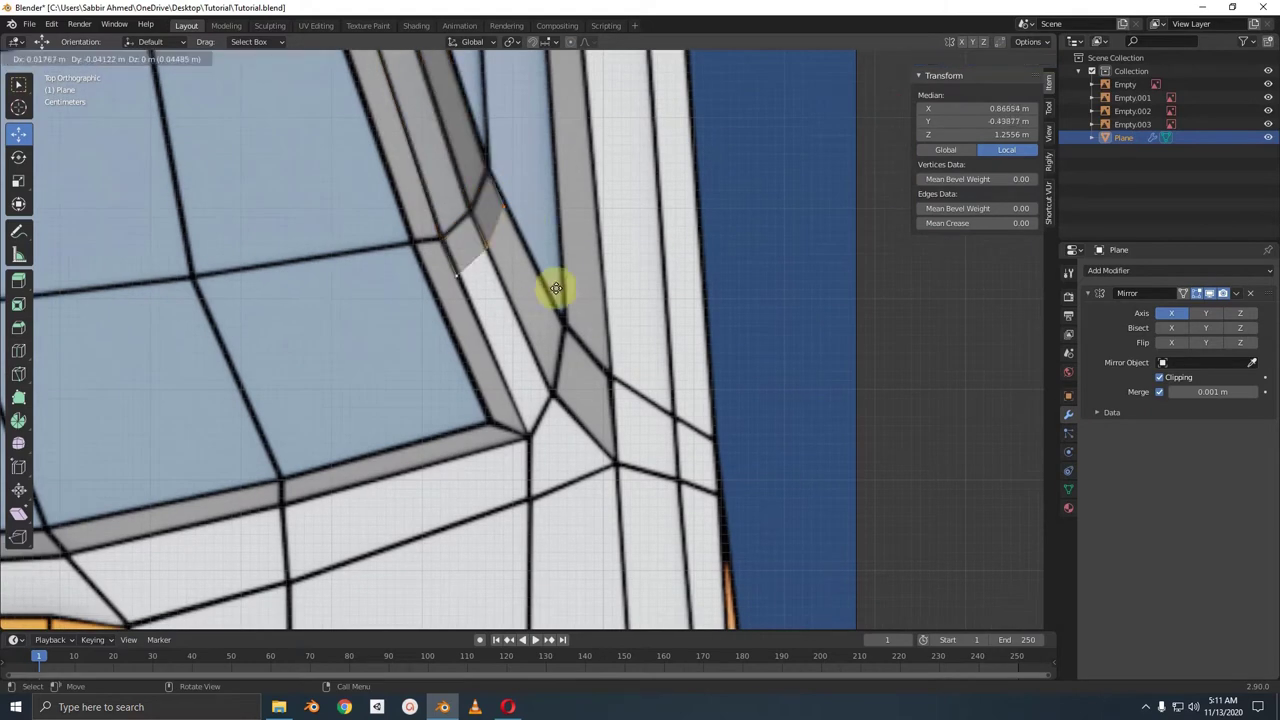
left_click(607, 398)
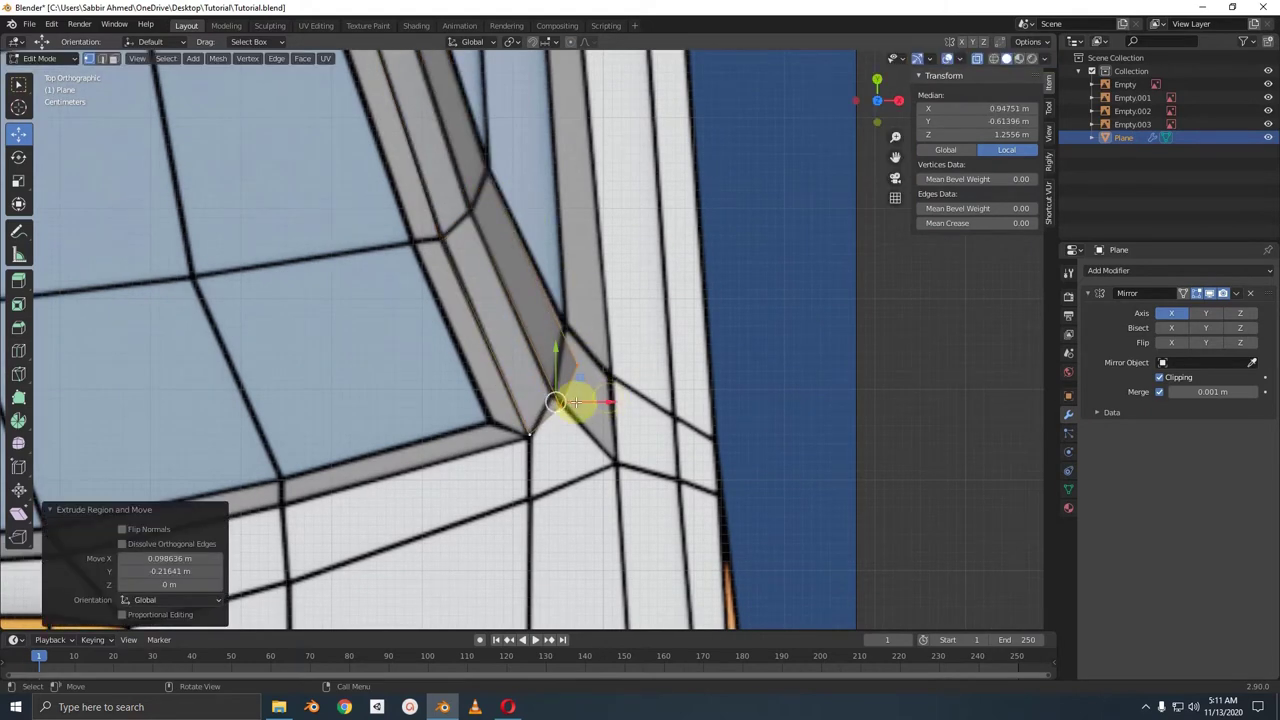
left_click(567, 400)
key("g")
left_click(567, 387)
scroll(567, 387, "up", 2)
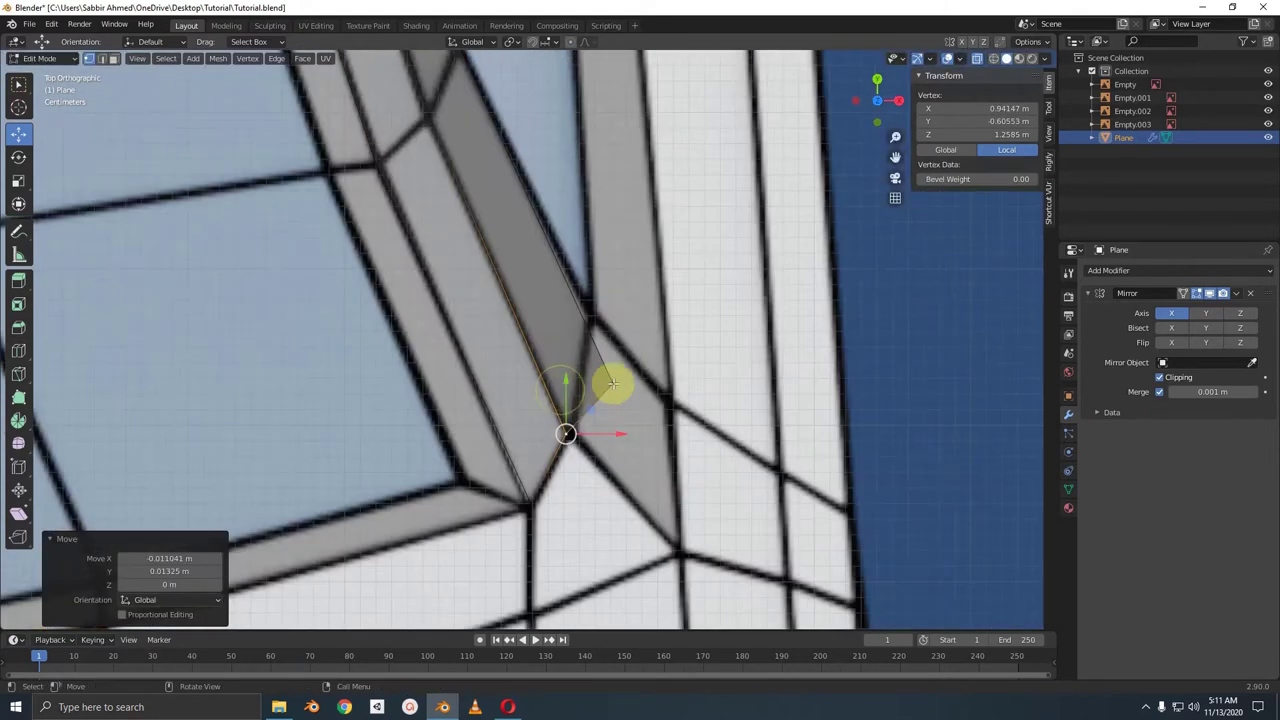
key("g")
left_click(594, 313)
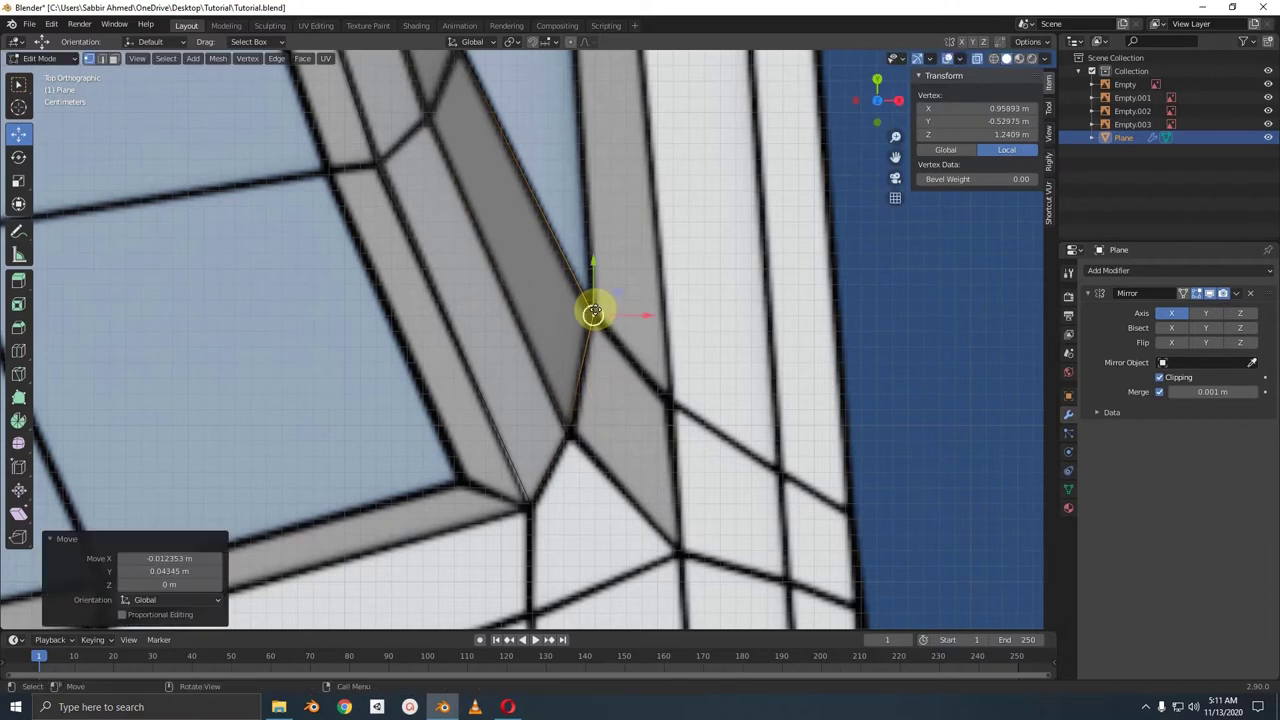
- Move the lip's corner vertex along the frame down to the frame corner
key("g")
left_click(576, 423)
key("g")
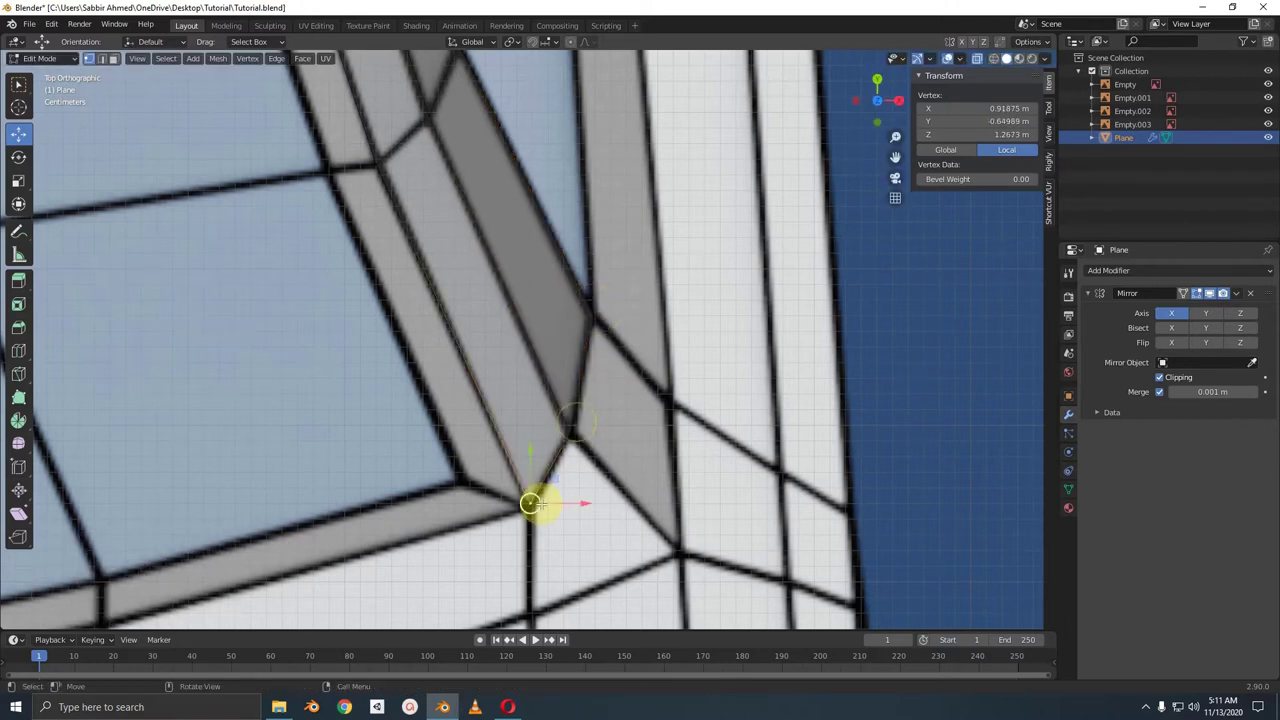
left_click(535, 514)
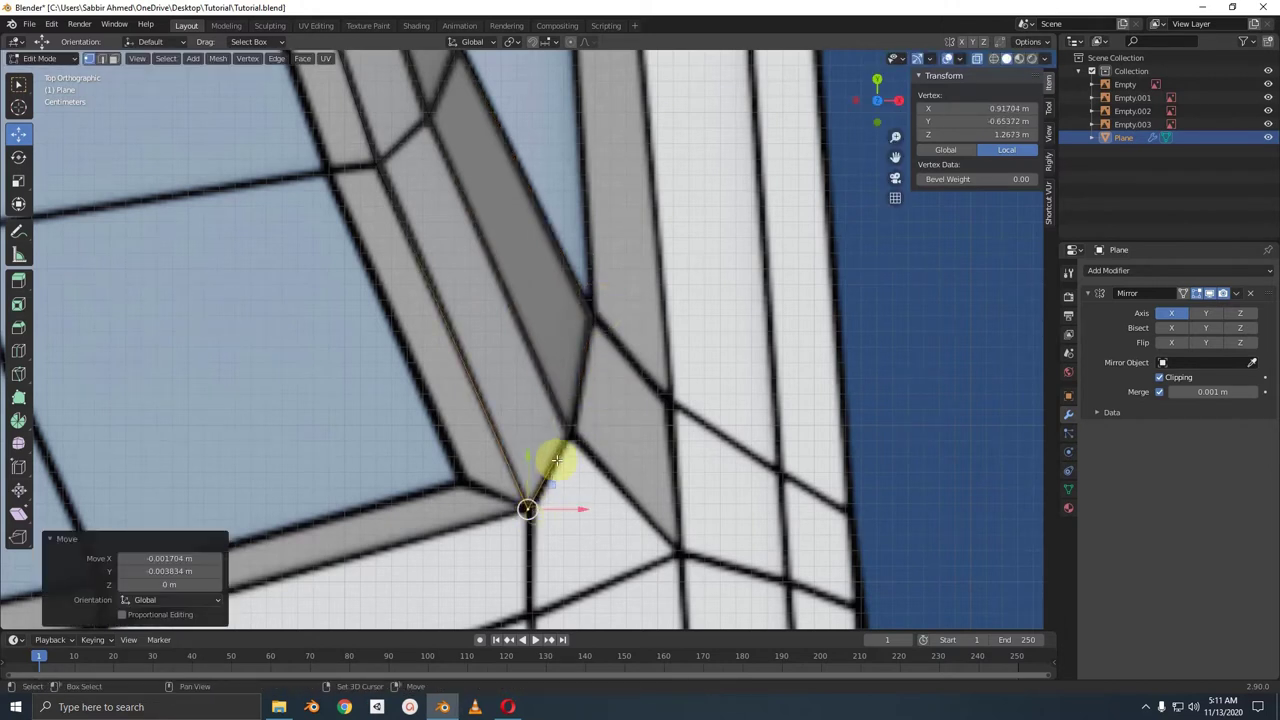
left_click(569, 432, "shift")
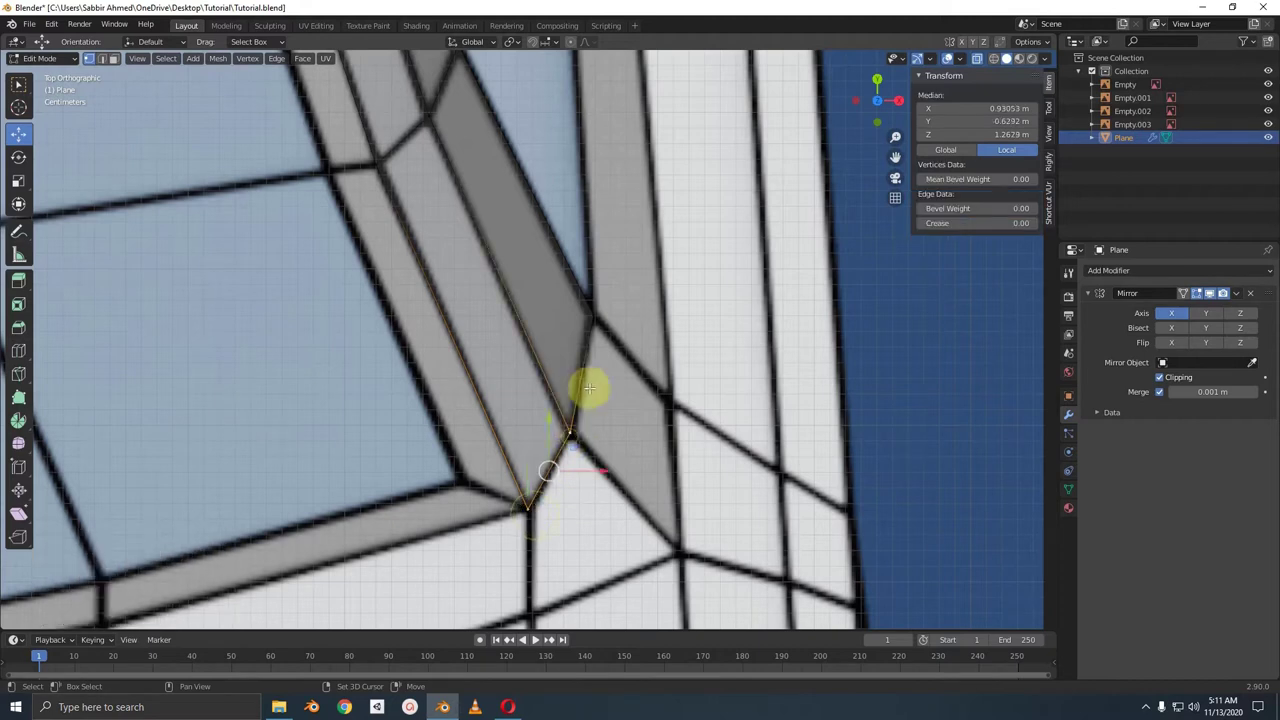
key("g")
- Select the lip's inner edge together with the lower corner and bottom vertices
left_click(586, 337)
left_click(567, 435, "shift")
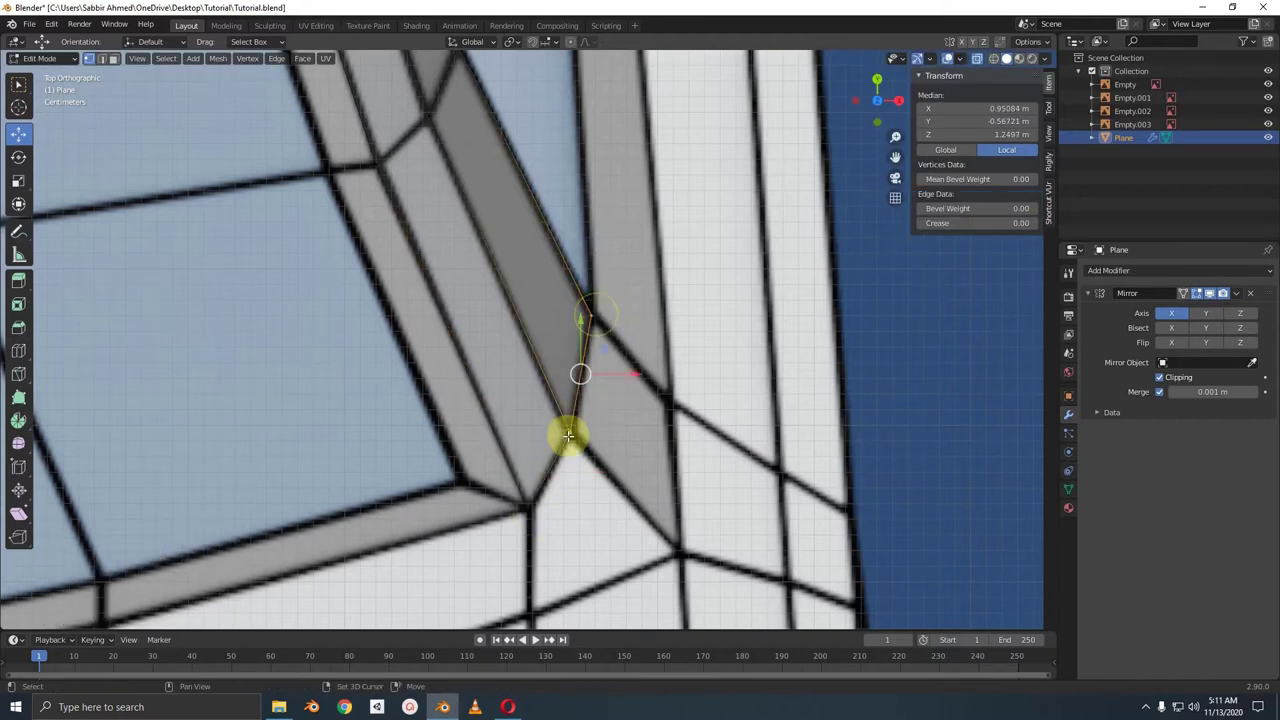
left_click(535, 497, "shift")
scroll(598, 424, "down", 3)
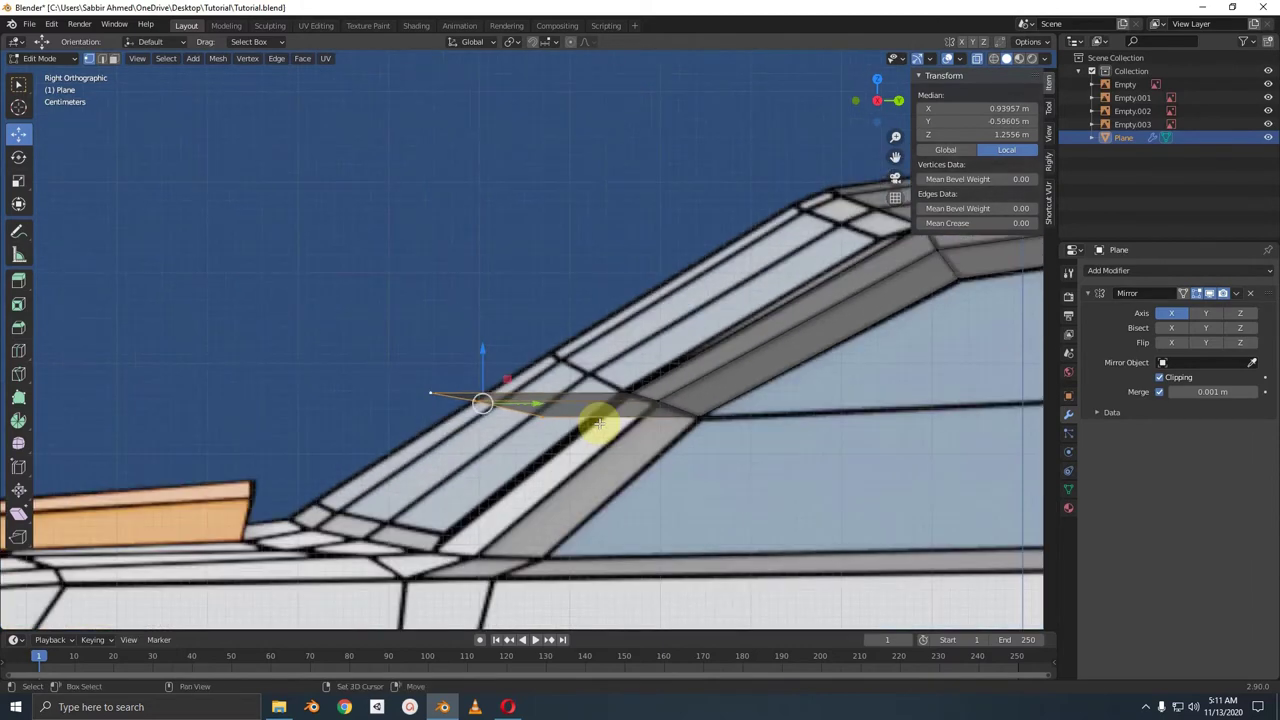
scroll(591, 309, "down", 2)
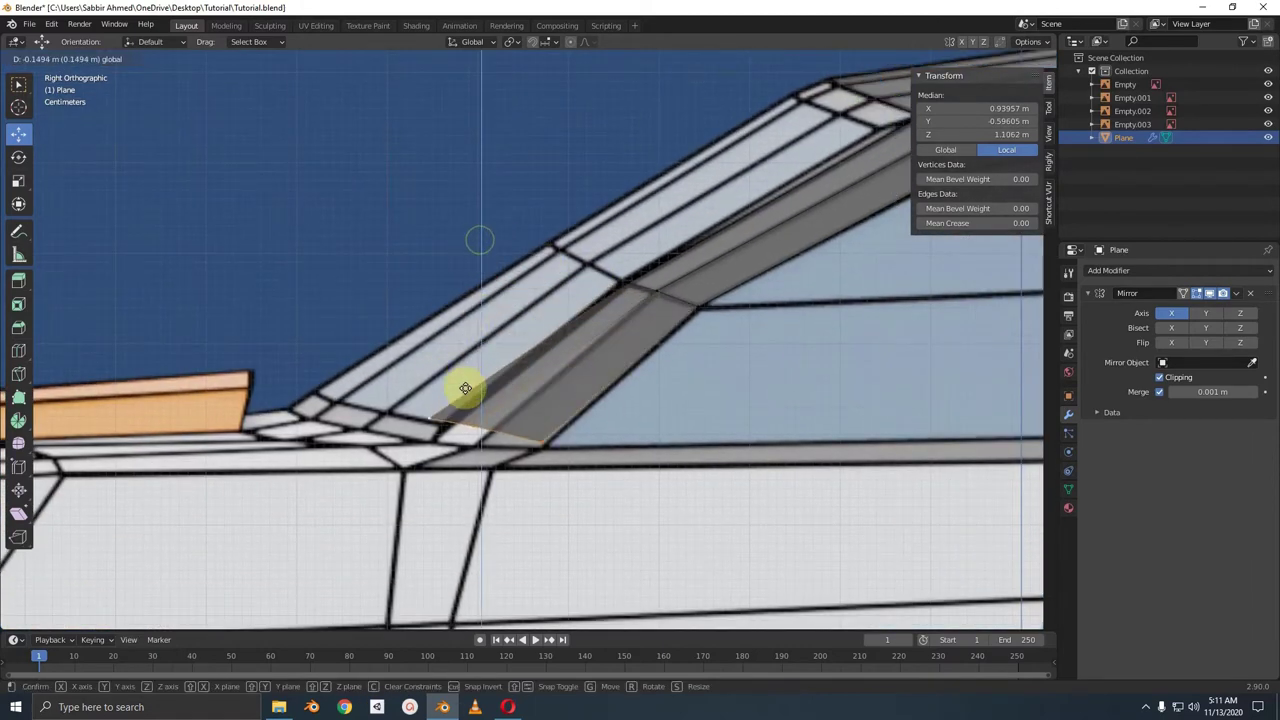
left_click(475, 450)
scroll(470, 445, "up", 1)
scroll(520, 400, "up", 1)
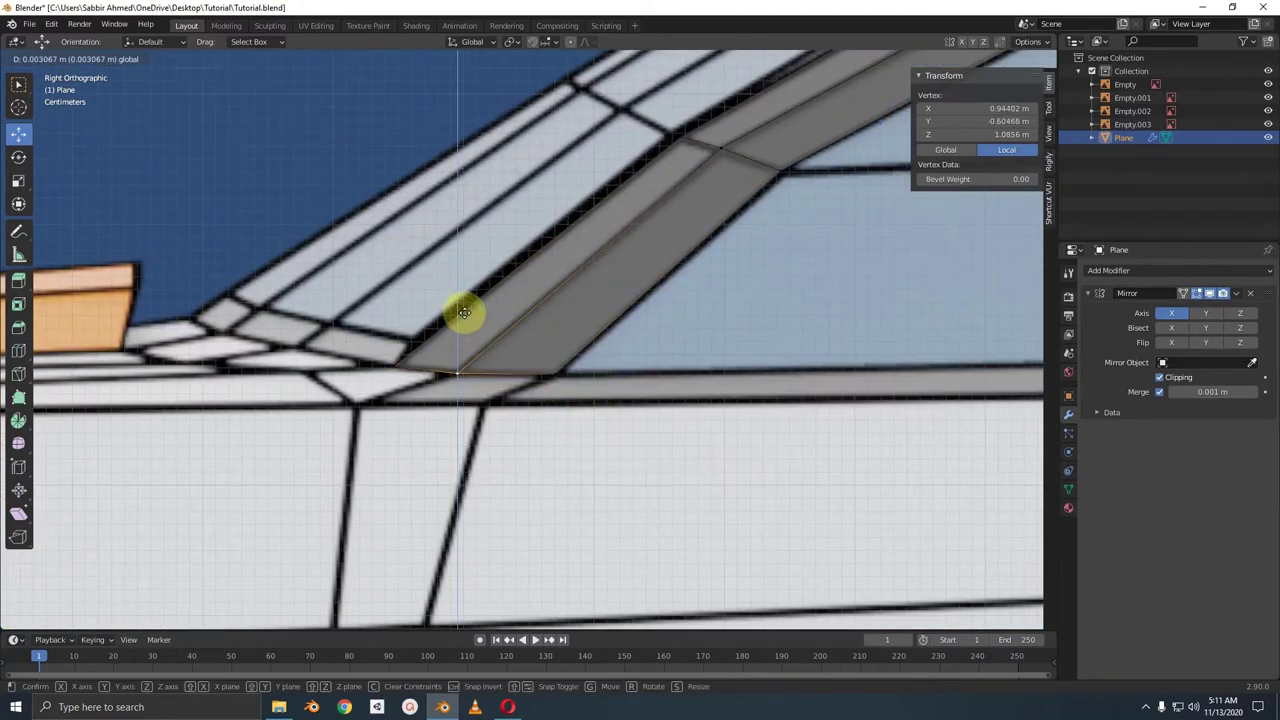
left_click(543, 366, "shift")
- In top view, move the corner vertices of the lip into place near the pillar
key("KP_1")
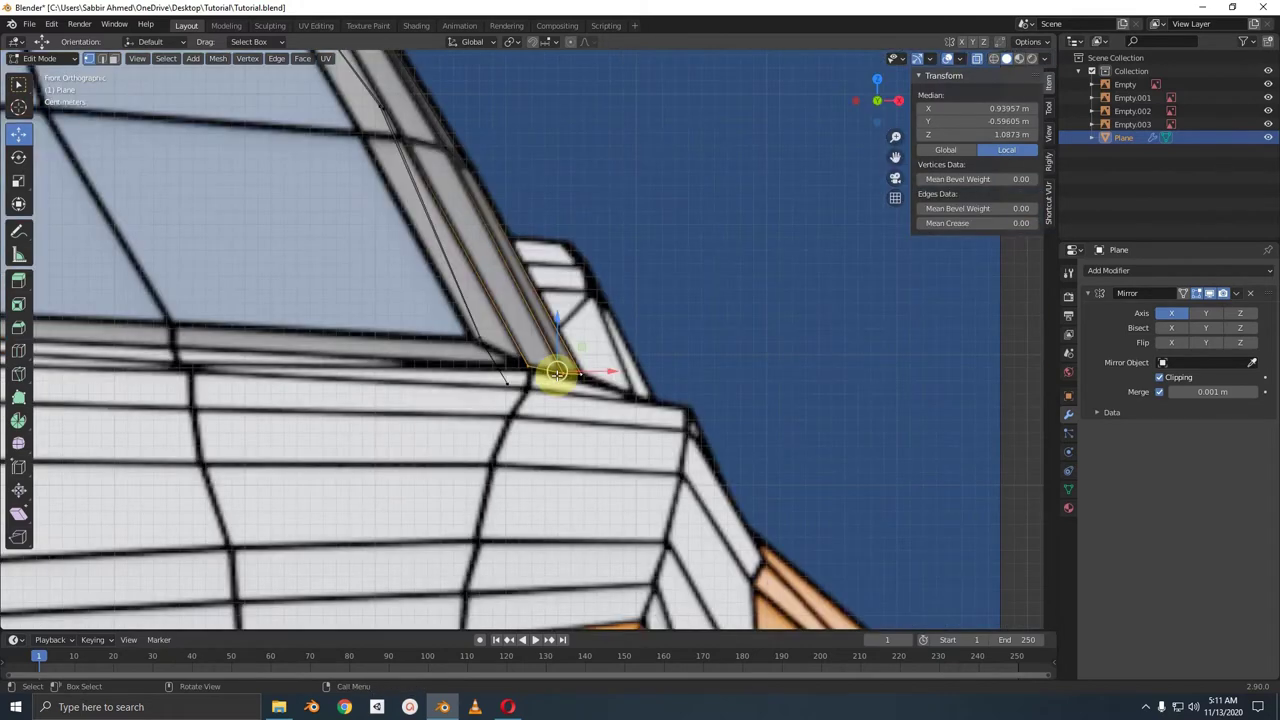
middle_click_drag(557, 372, 674, 258)
mouse_move(551, 205)
middle_mouse_down()
mouse_move(586, 186)
mouse_move(620, 193)
middle_mouse_up()
key("KP_7")
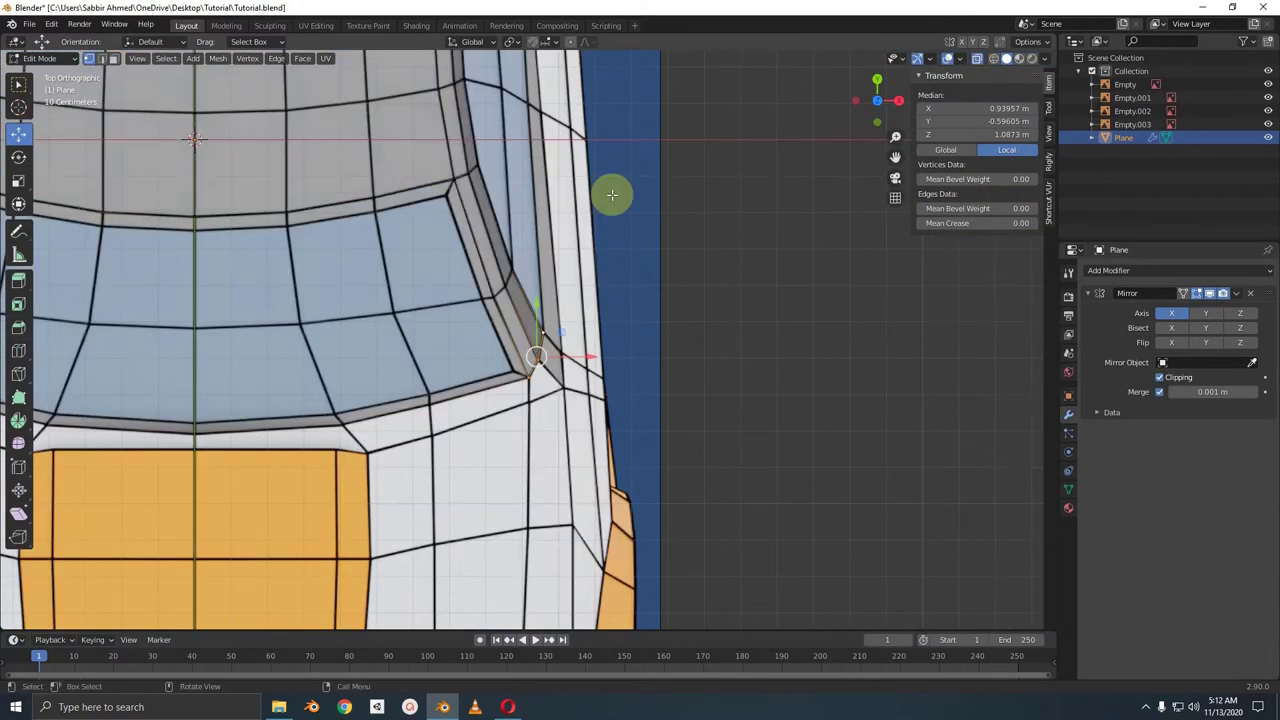
scroll(551, 329, "up", 1)
scroll(531, 320, "up", 1)
scroll(517, 337, "up", 1)
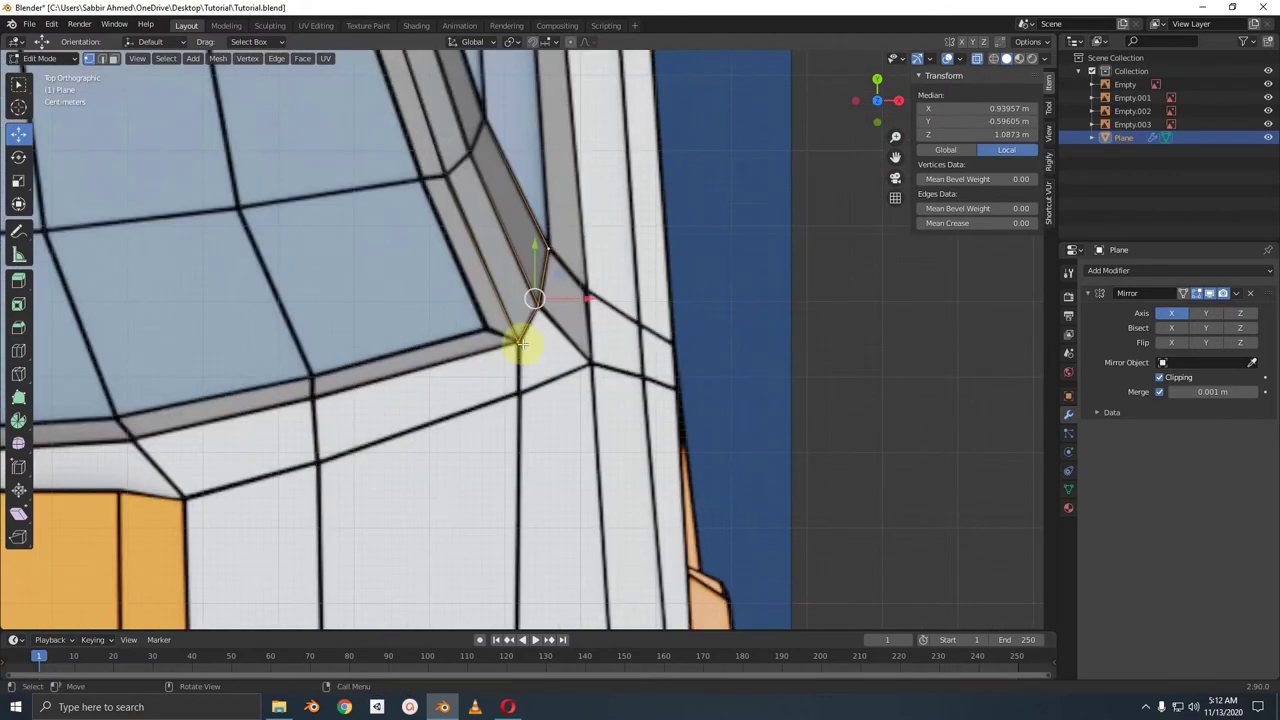
left_click(516, 340)
mouse_move(537, 315)
left_mouse_down()
mouse_move(582, 254)
mouse_move(569, 297)
mouse_move(614, 321)
left_mouse_up()
left_click(566, 306)
left_click_drag(534, 349, 529, 350)
- In side view, adjust the height of the lower vertices, raising the beltline vertex slightly
key("KP_3")
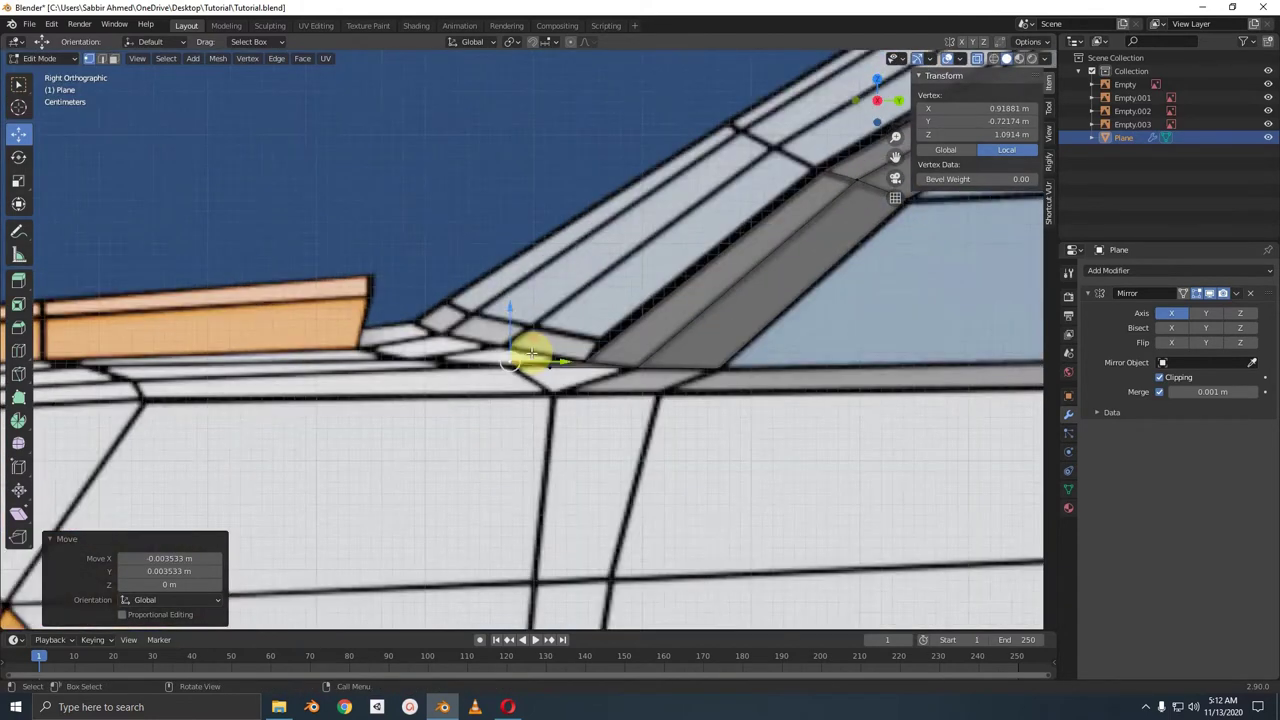
scroll(531, 355, "up", 2)
scroll(531, 355, "up", 2)
left_click_drag(531, 358, 576, 423)
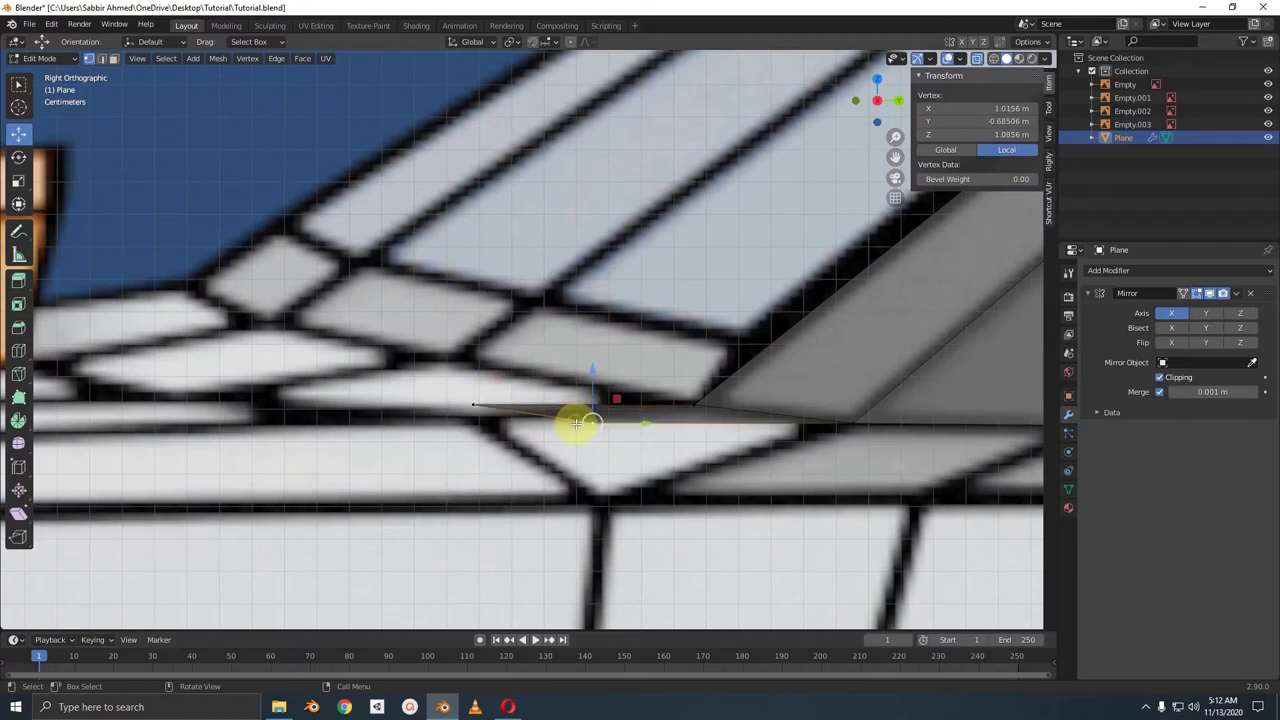
scroll(603, 374, "down", 2)
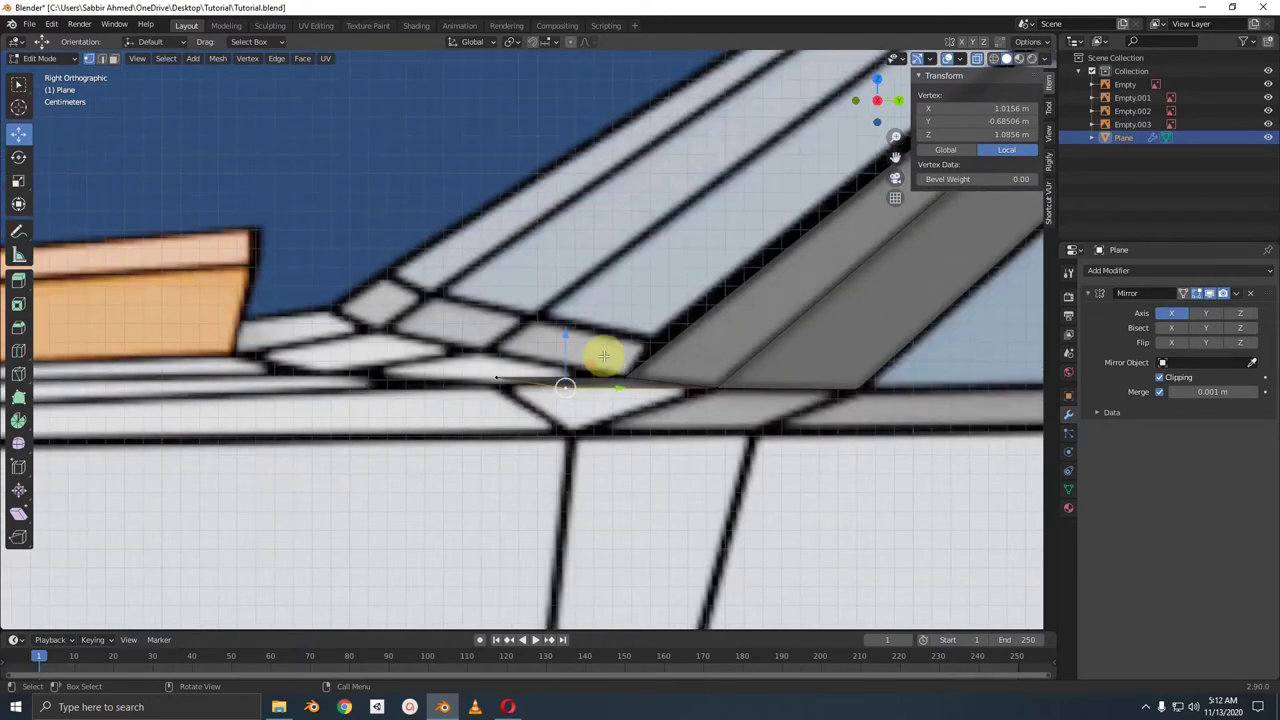
left_click_drag(569, 333, 569, 371)
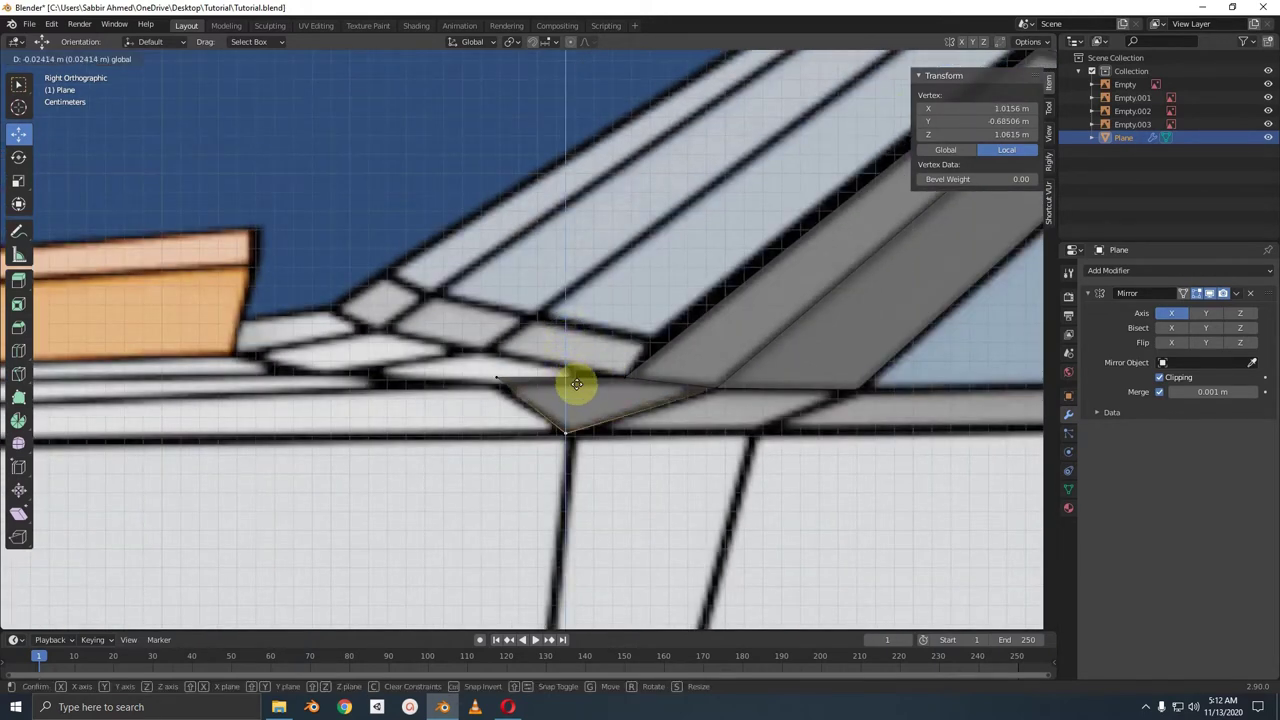
left_click(577, 384)
left_click(510, 372)
left_click_drag(500, 318, 498, 333)
left_click(565, 432)
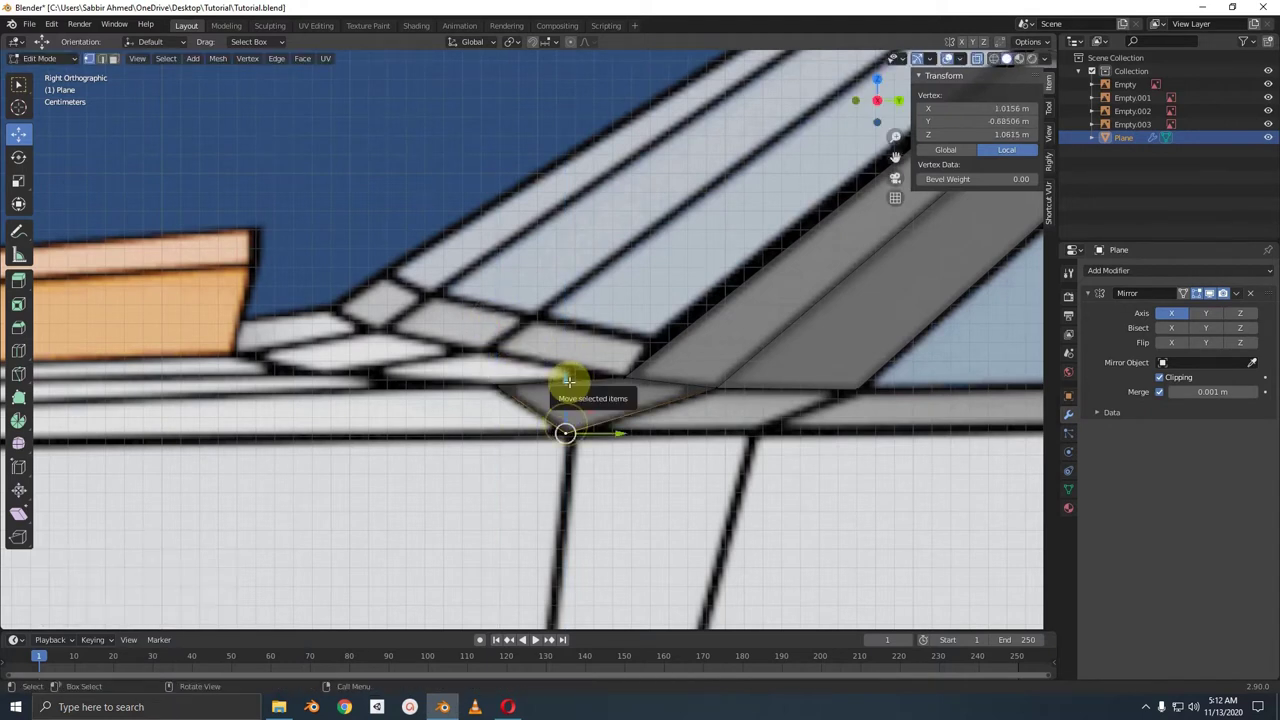
left_click_drag(571, 378, 573, 377)
- Place the lip's lower corner vertex on the pillar corner and pull the other lower vertex up
key("KP_1")
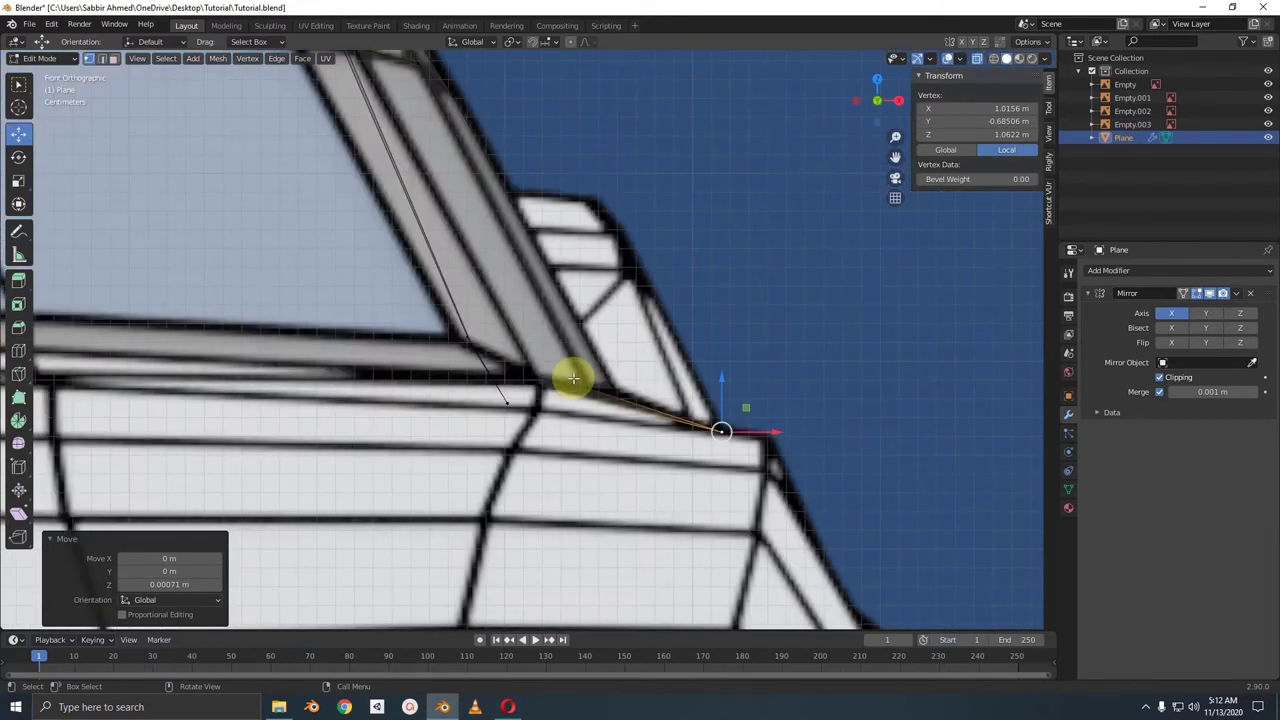
key("KP_7")
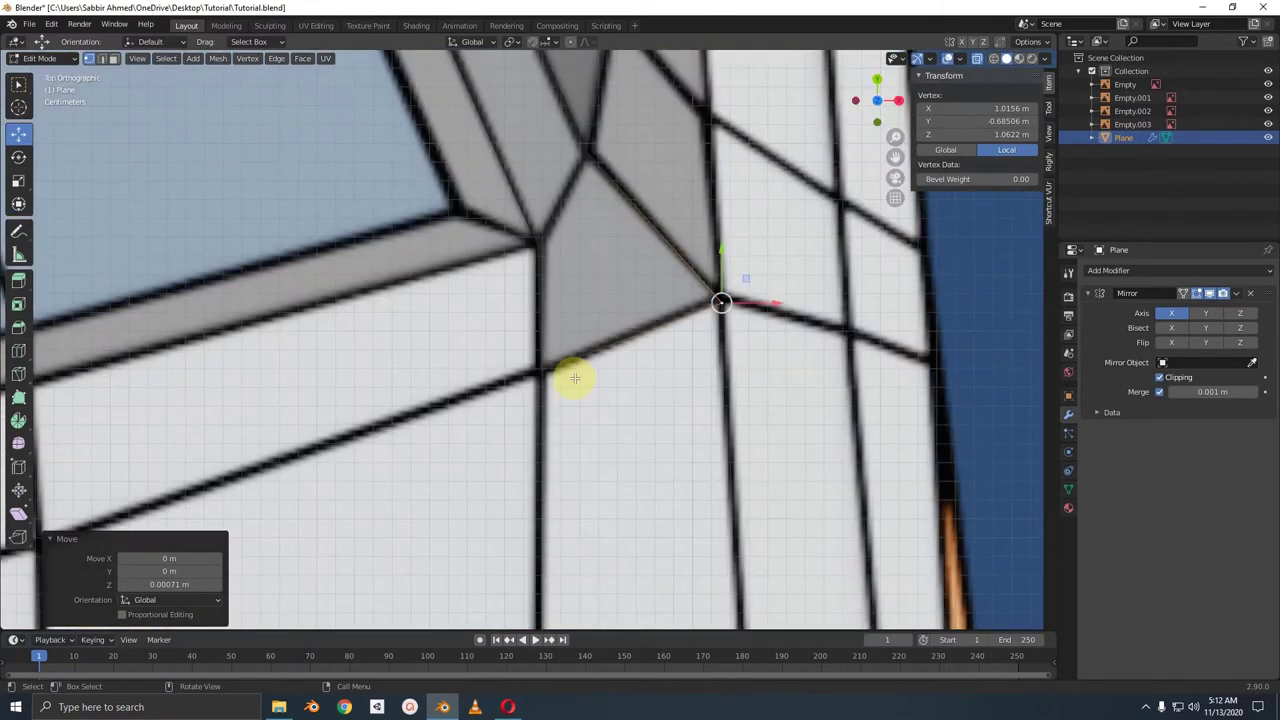
left_click(575, 378)
key("g")
left_click(720, 288)
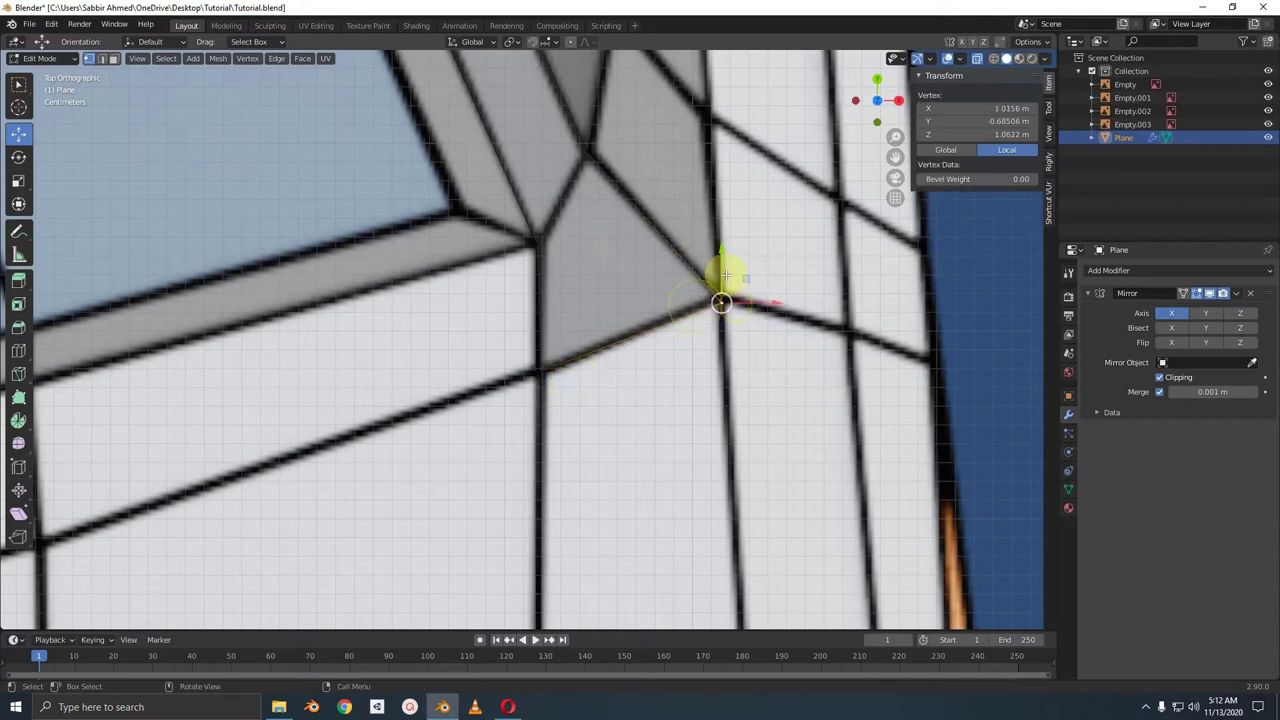
key("g")
left_click(729, 250)
left_click(541, 368)
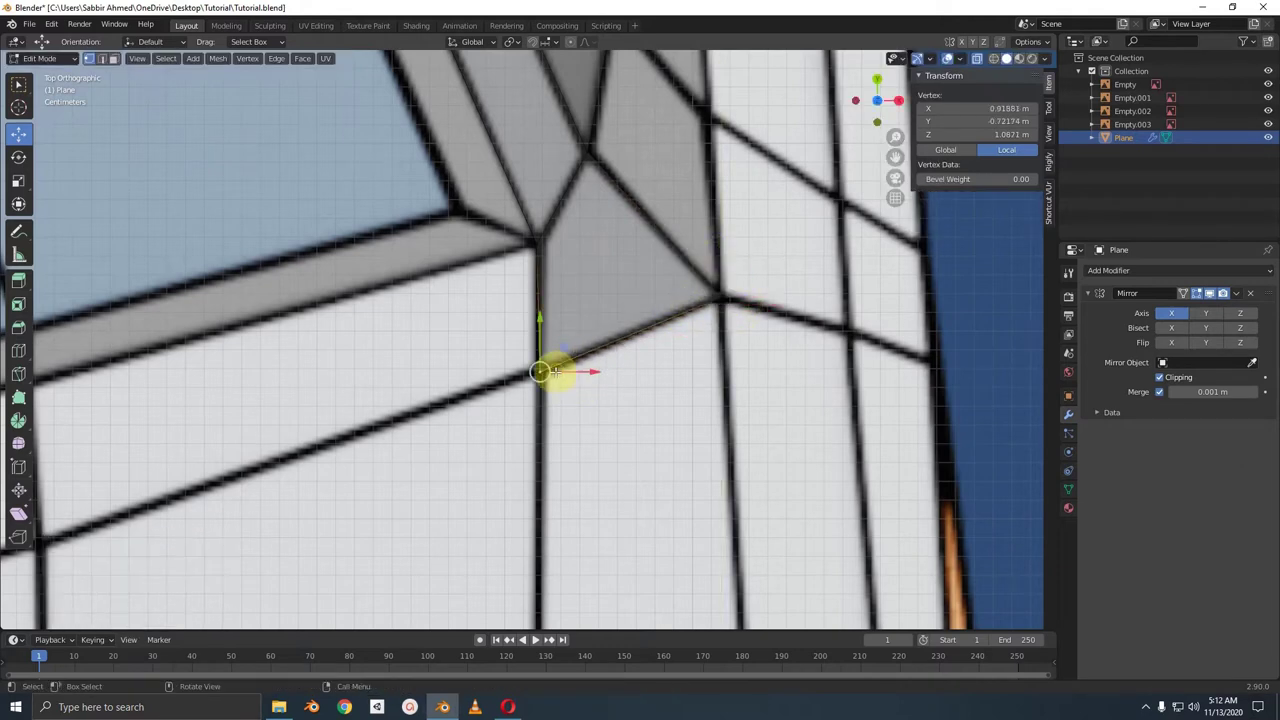
left_click_drag(541, 350, 541, 296)
- In top view, move the beltline vertex down-left along the beltline and nudge it again
middle_click_drag(577, 357, 604, 350)
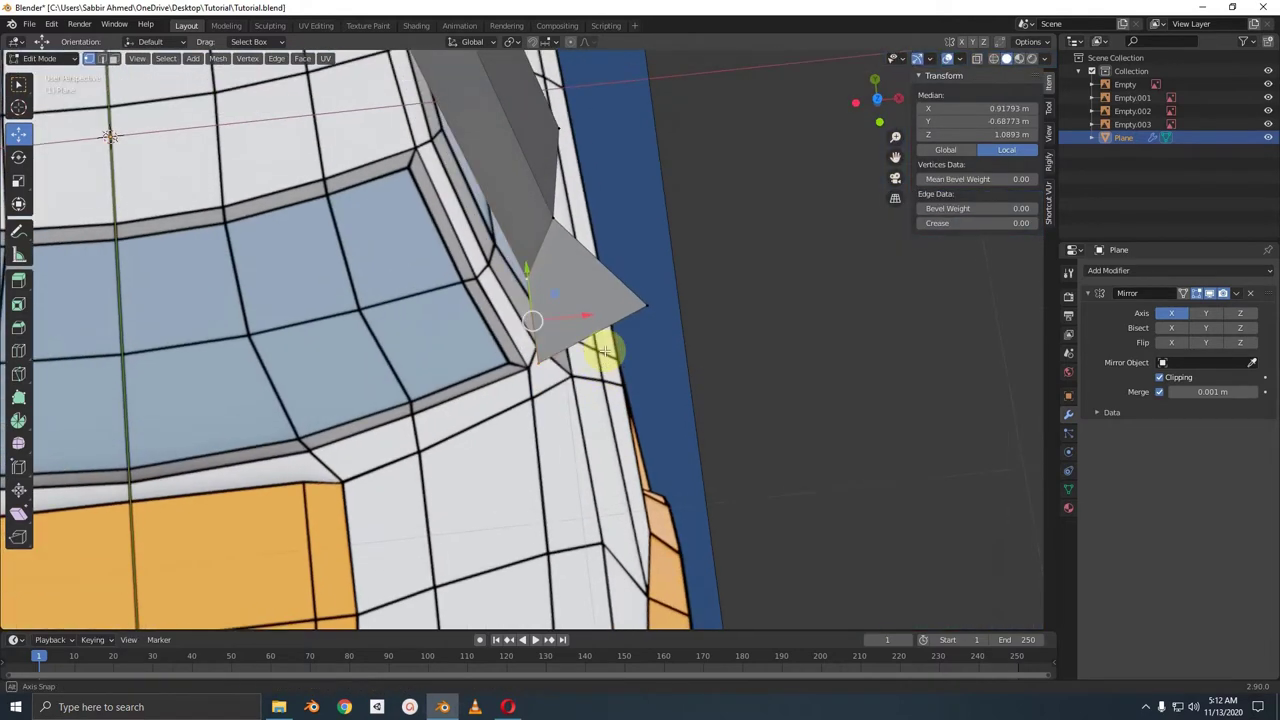
key("KP_7")
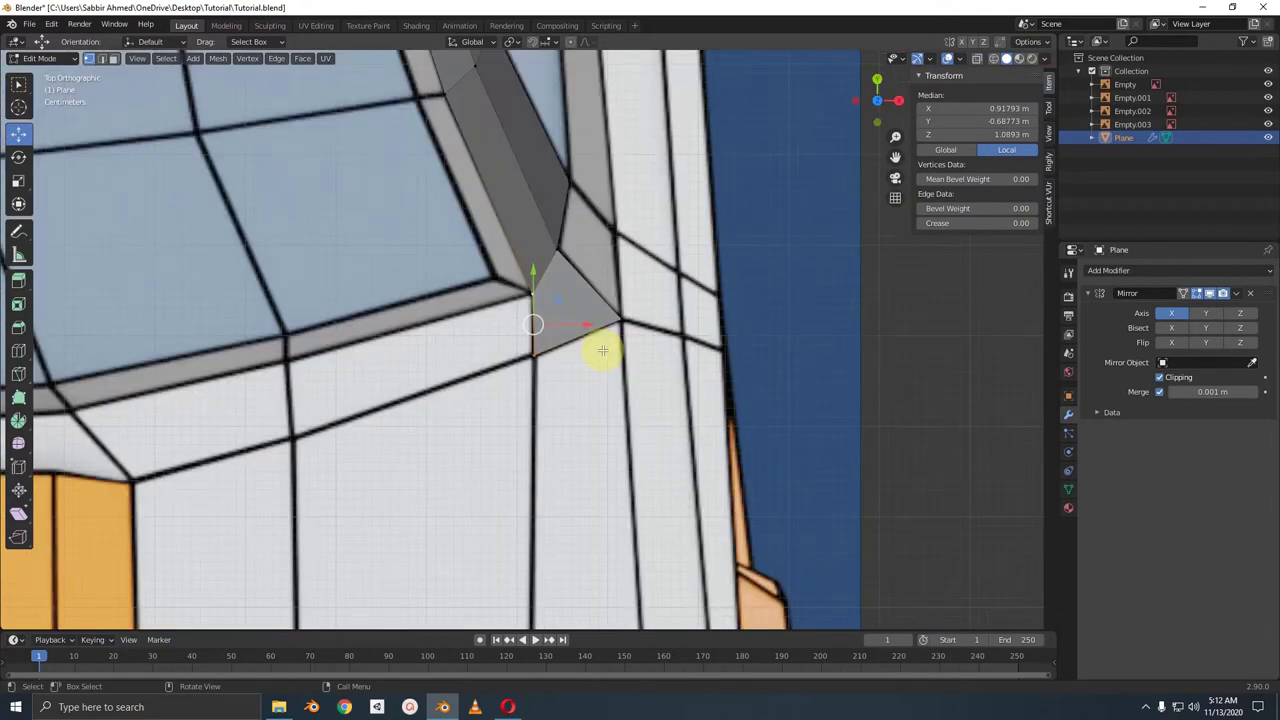
scroll(603, 350, "down", 3)
middle_click_drag(563, 343, 736, 326, "shift")
key("g")
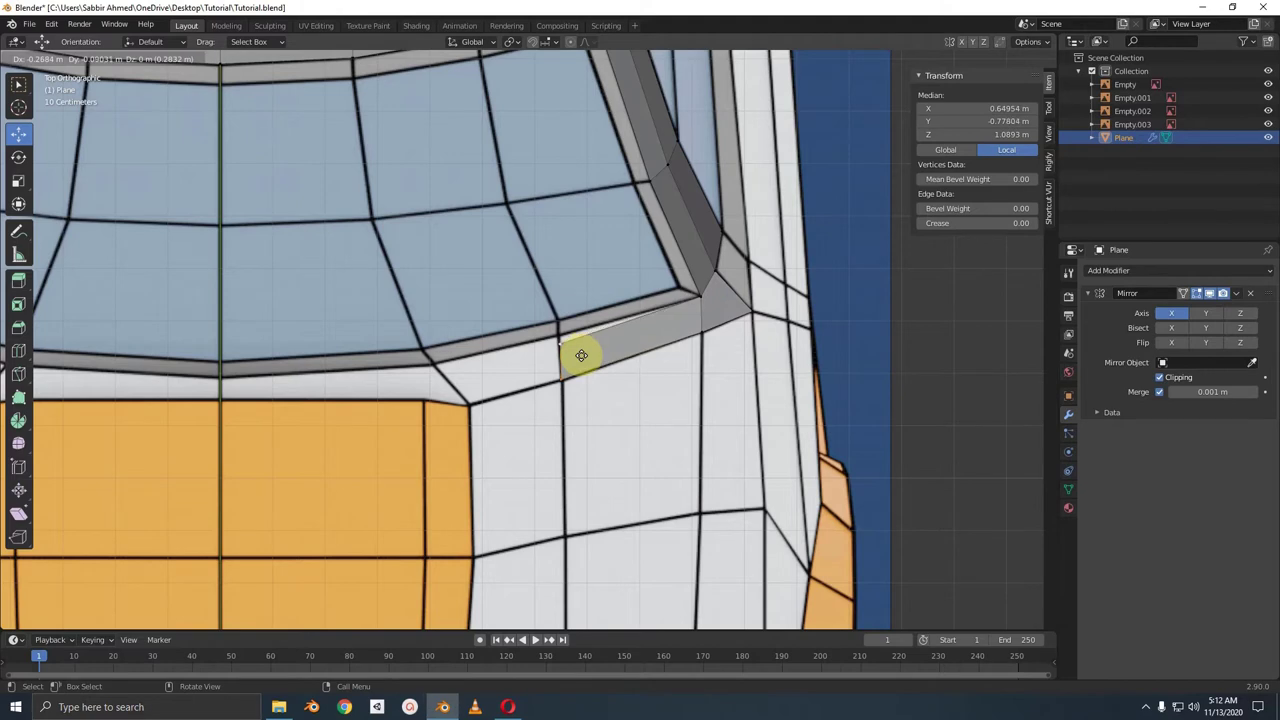
left_click(581, 355)
scroll(566, 362, "up", 2)
scroll(566, 362, "up", 1)
key("g")
left_click(592, 388)
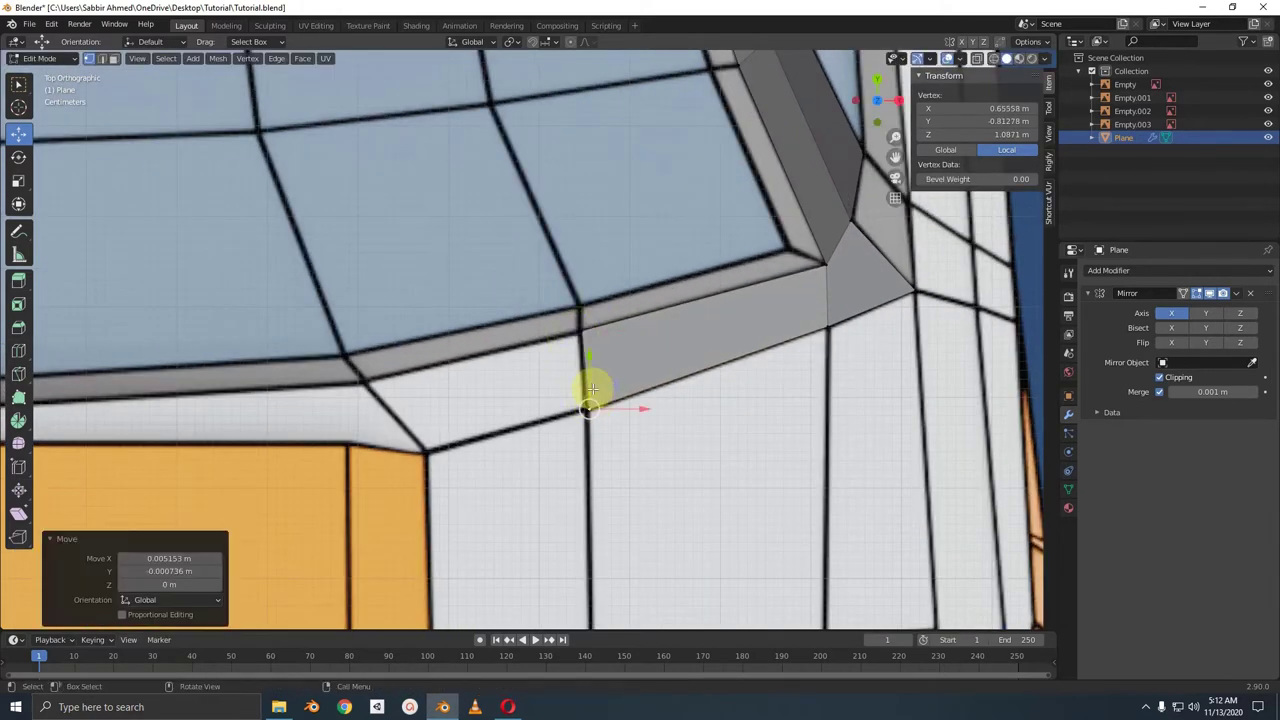
- In side view, adjust the beltline vertex's height with Z-constrained moves
key("g")
key("KP_3")
left_click(523, 351)
key("g")
key("z")
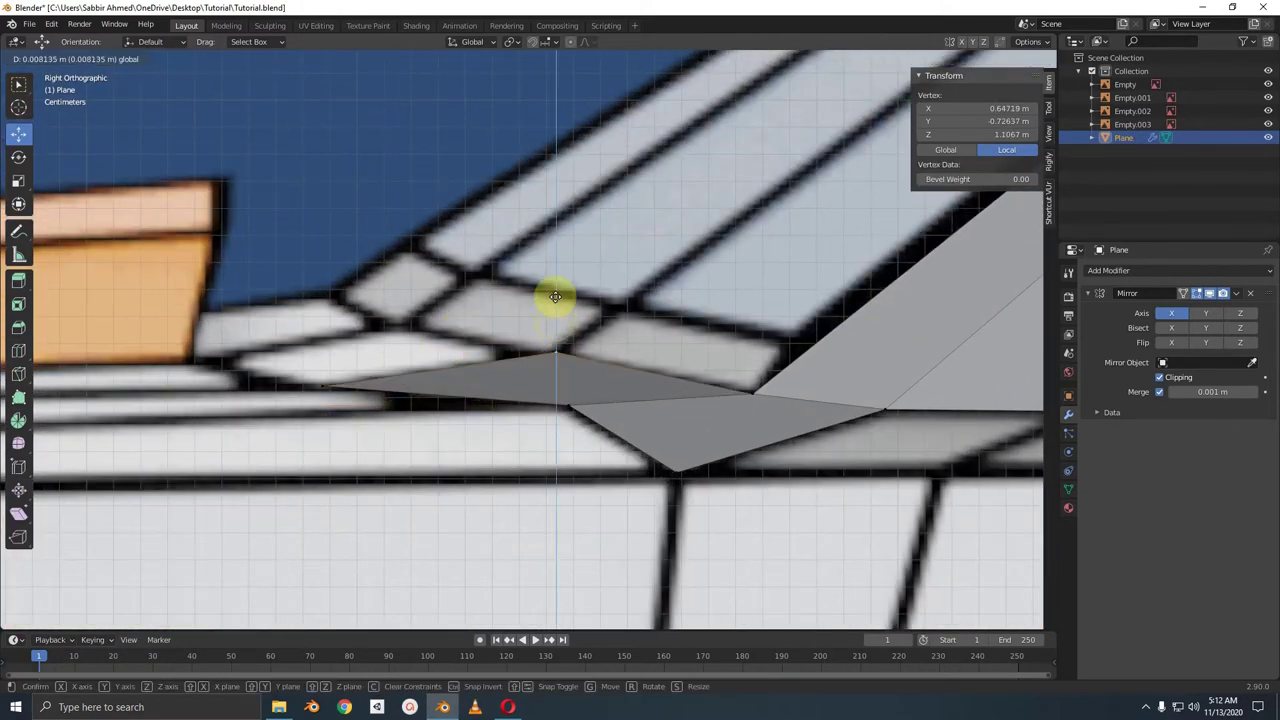
left_click(555, 296)
key("g")
key("z")
left_click(380, 377)
- Extrude the frame edge into a new strip face and raise its vertices to frame height
key("KP_7")
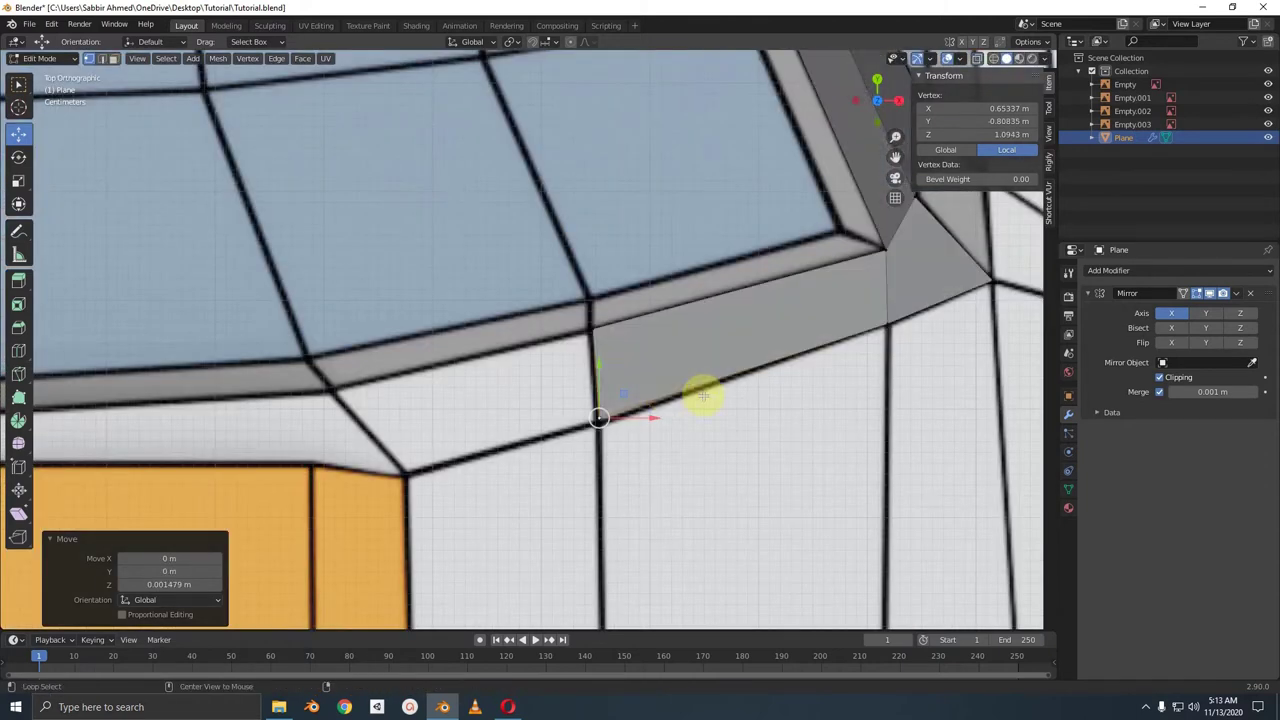
left_click(591, 323, "alt")
scroll(680, 289, "down", 1)
scroll(680, 277, "down", 1)
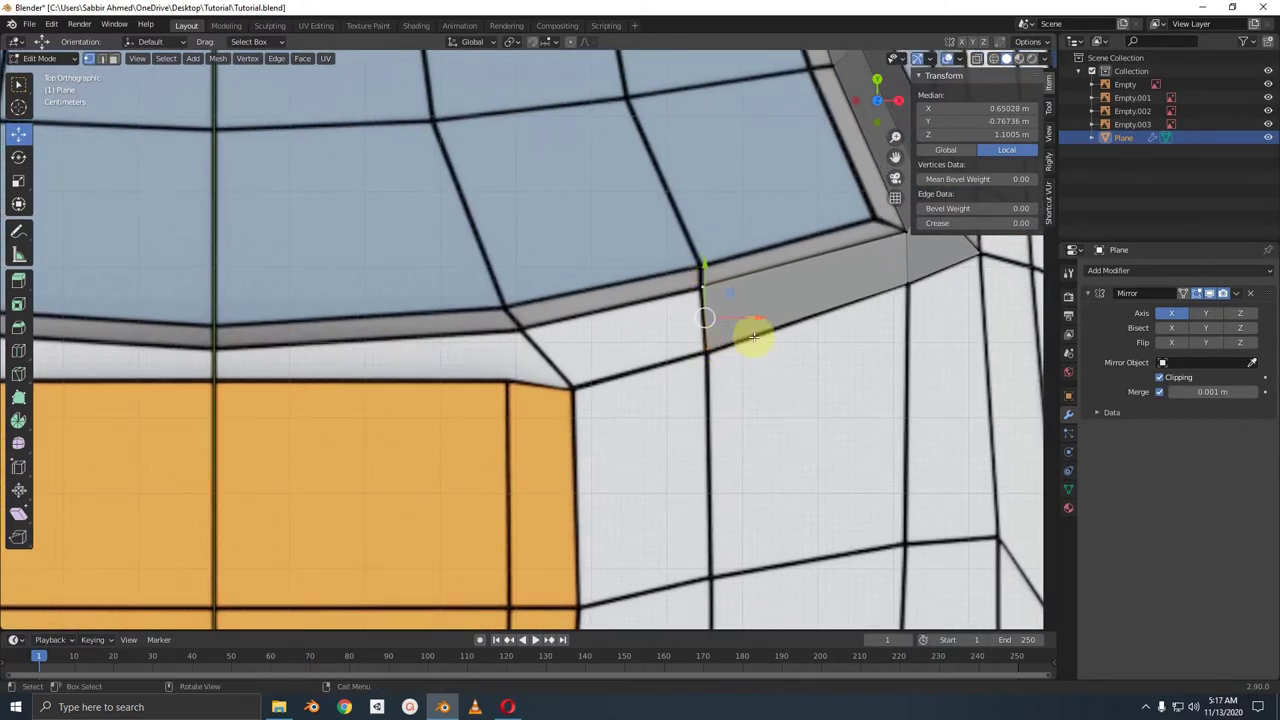
key("e")
left_click(619, 374)
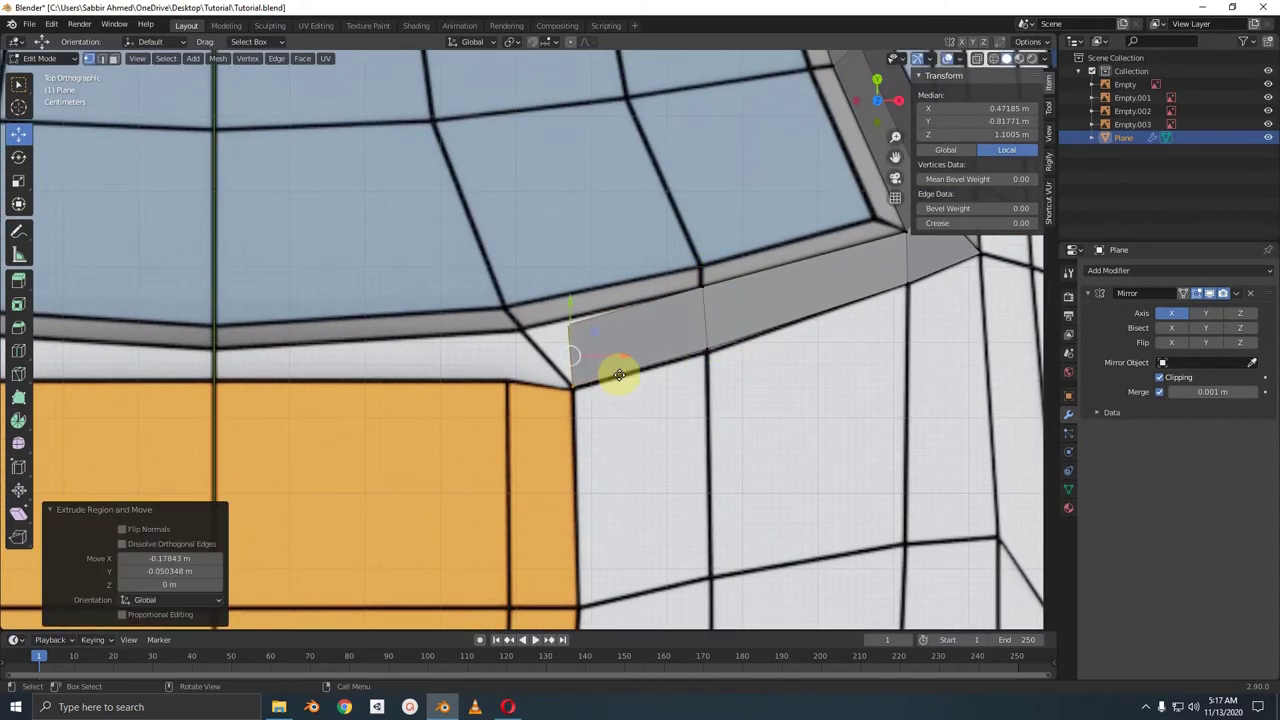
scroll(585, 350, "up", 1)
left_click_drag(592, 328, 509, 337)
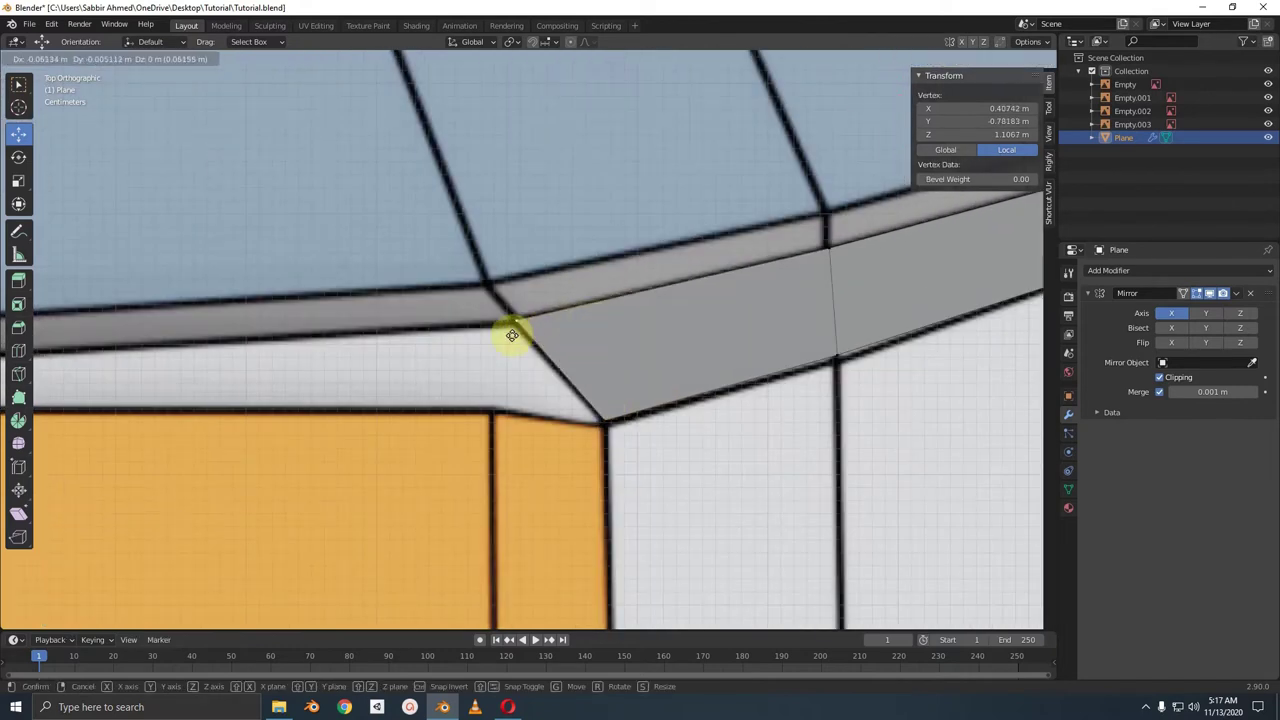
left_click_drag(606, 410, 608, 422)
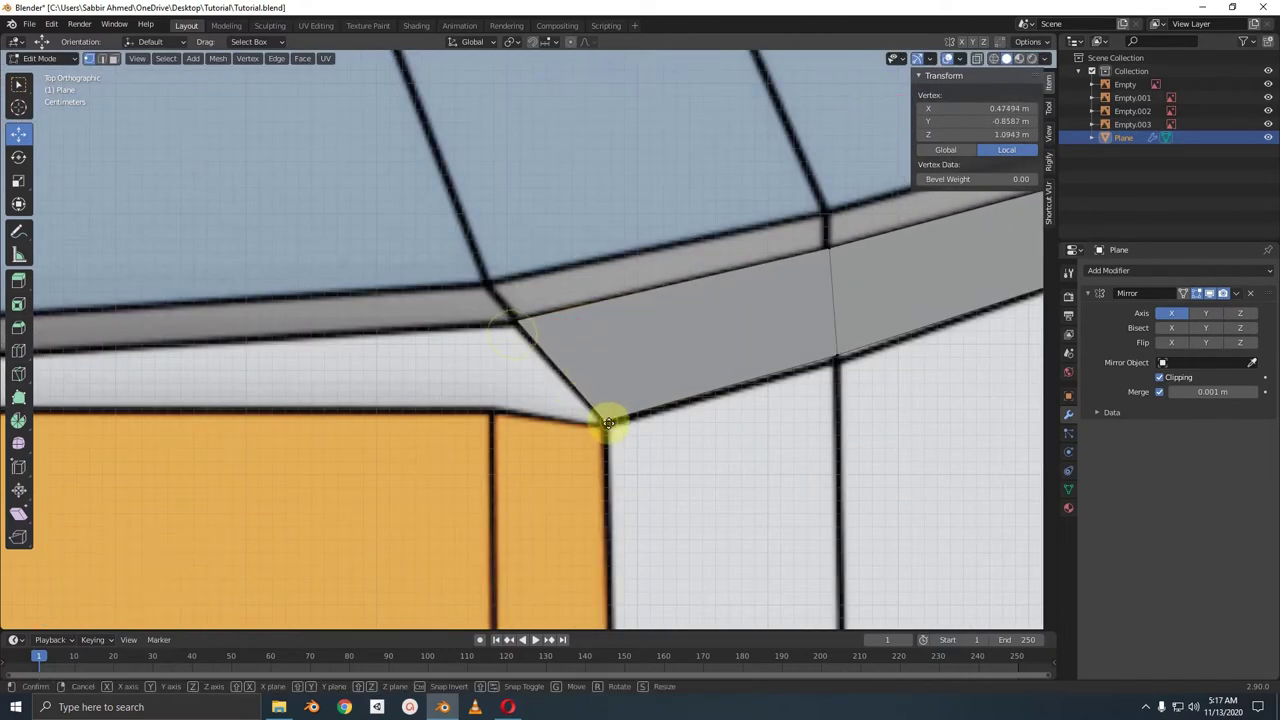
left_click(527, 327, "shift")
key("KP_3")
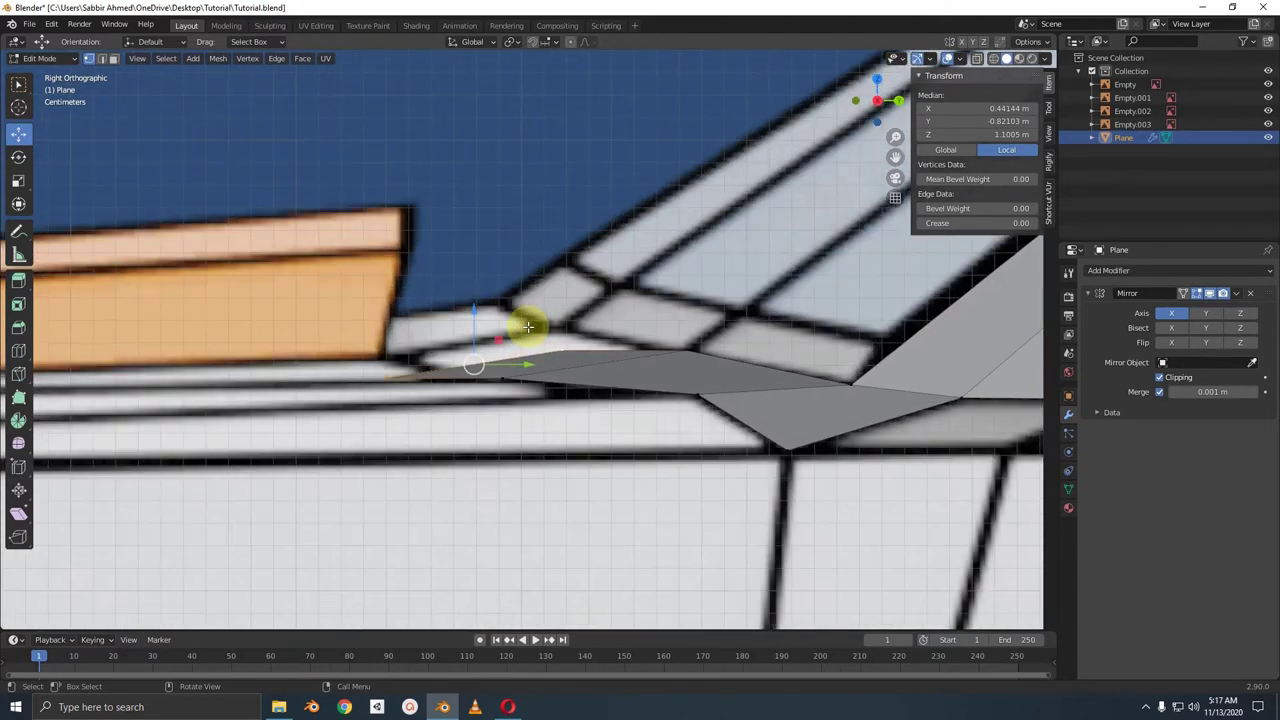
left_click_drag(476, 311, 477, 288)
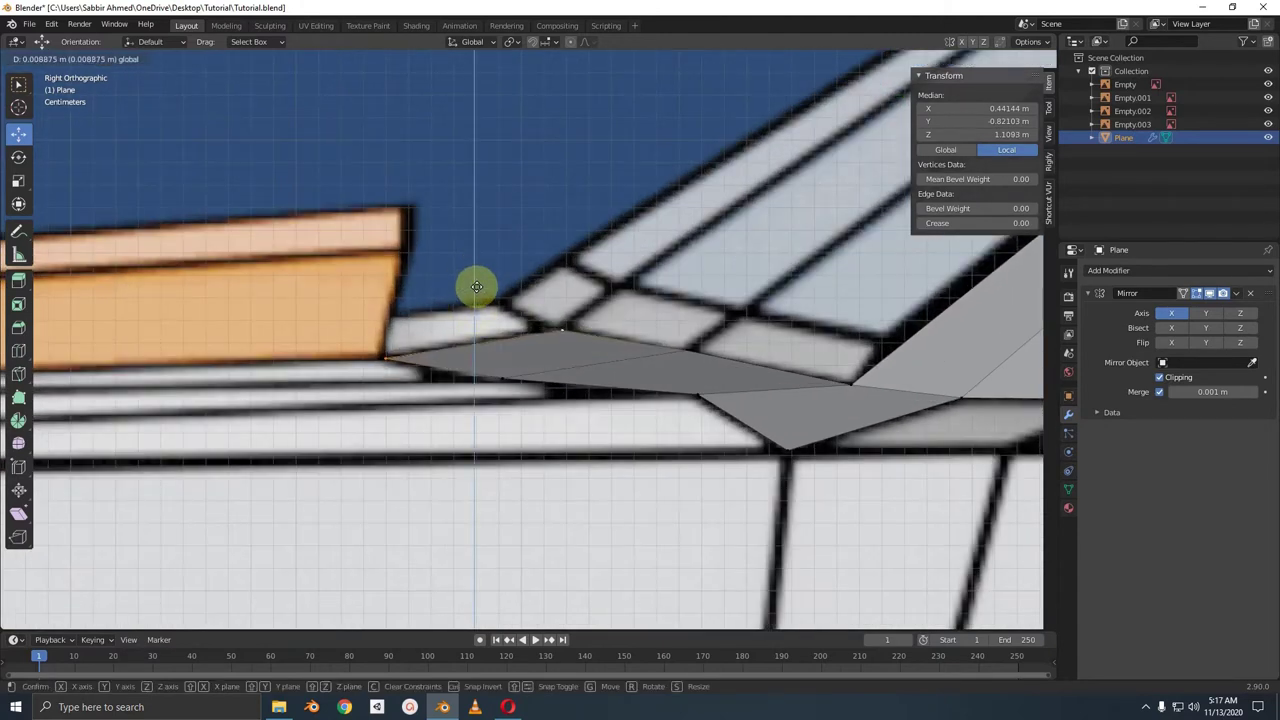
key("KP_7")
- Move the strip toward the centre seam and close the notch with an X-constrained move
scroll(413, 352, "down", 3)
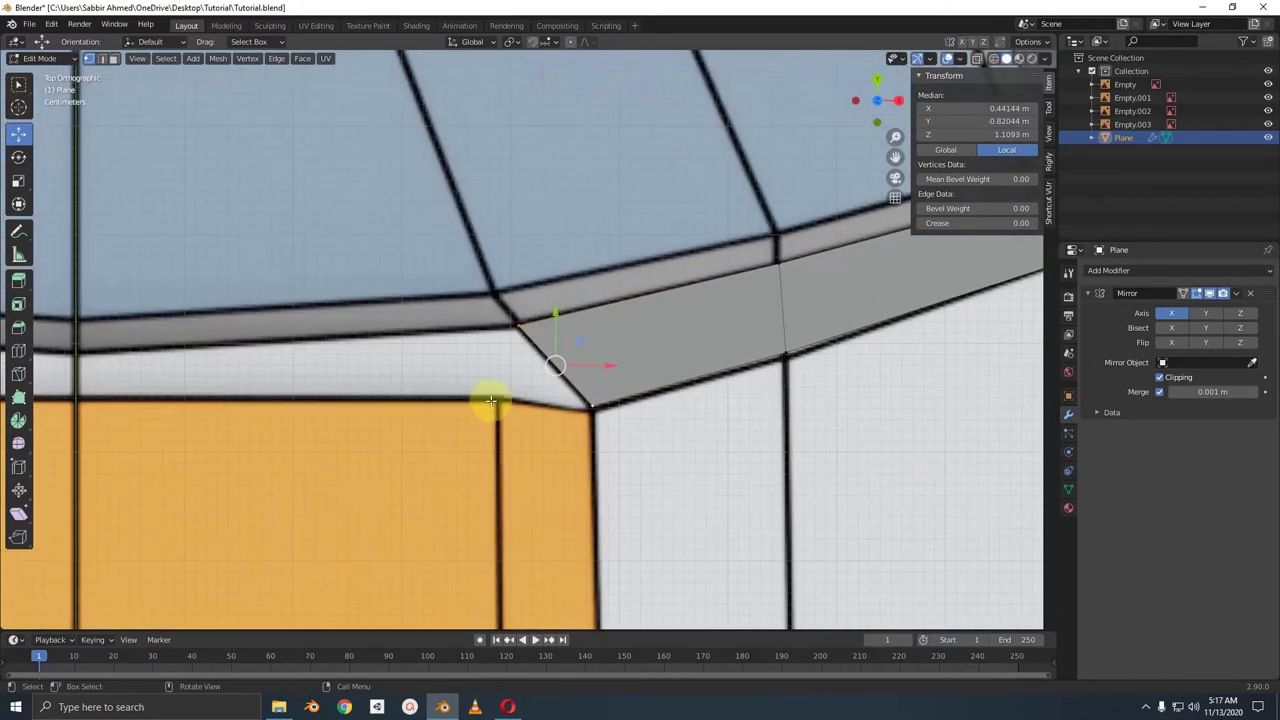
middle_click_drag(486, 400, 777, 423, "shift")
key("g")
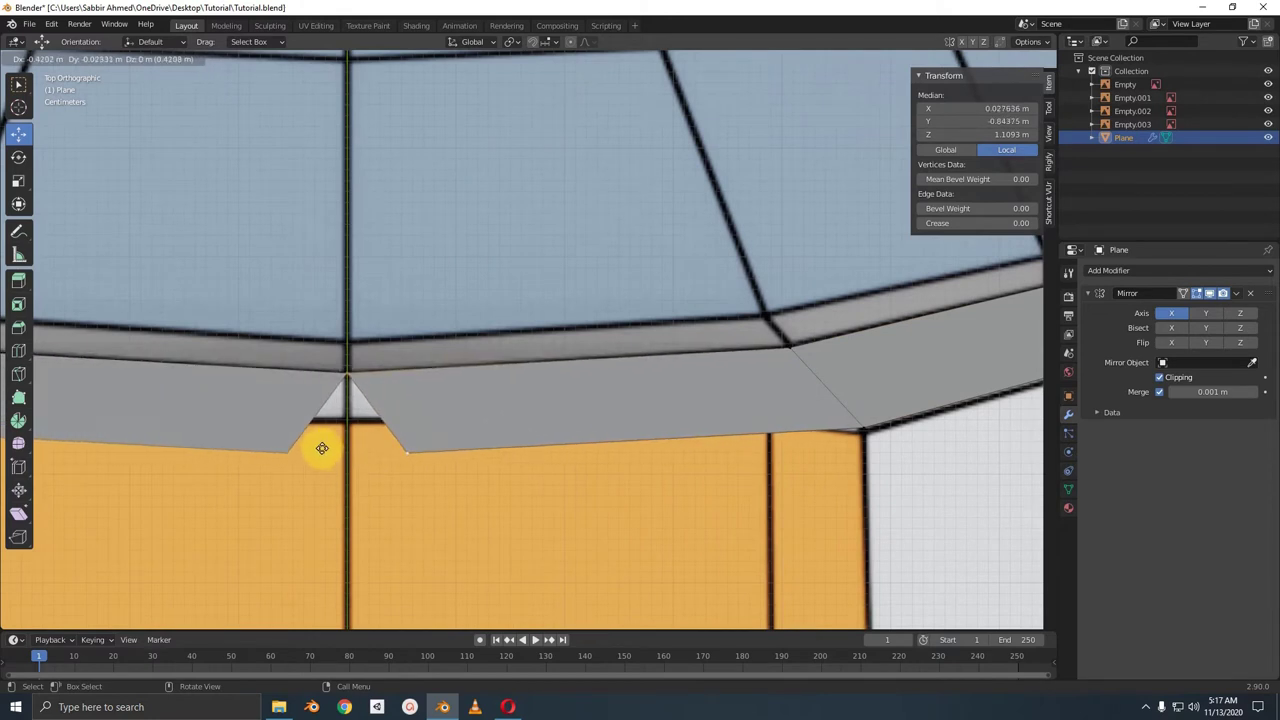
left_click(322, 448)
left_click(408, 450)
key("g")
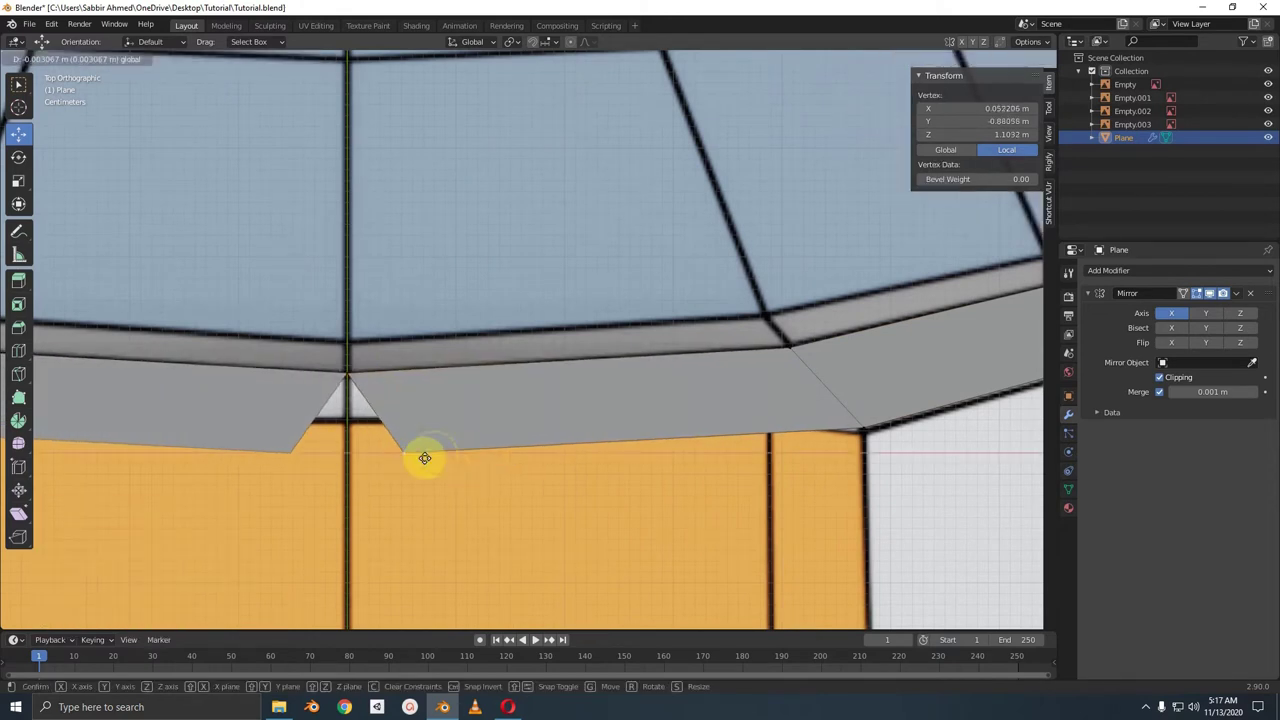
key("x")
left_click(344, 458)
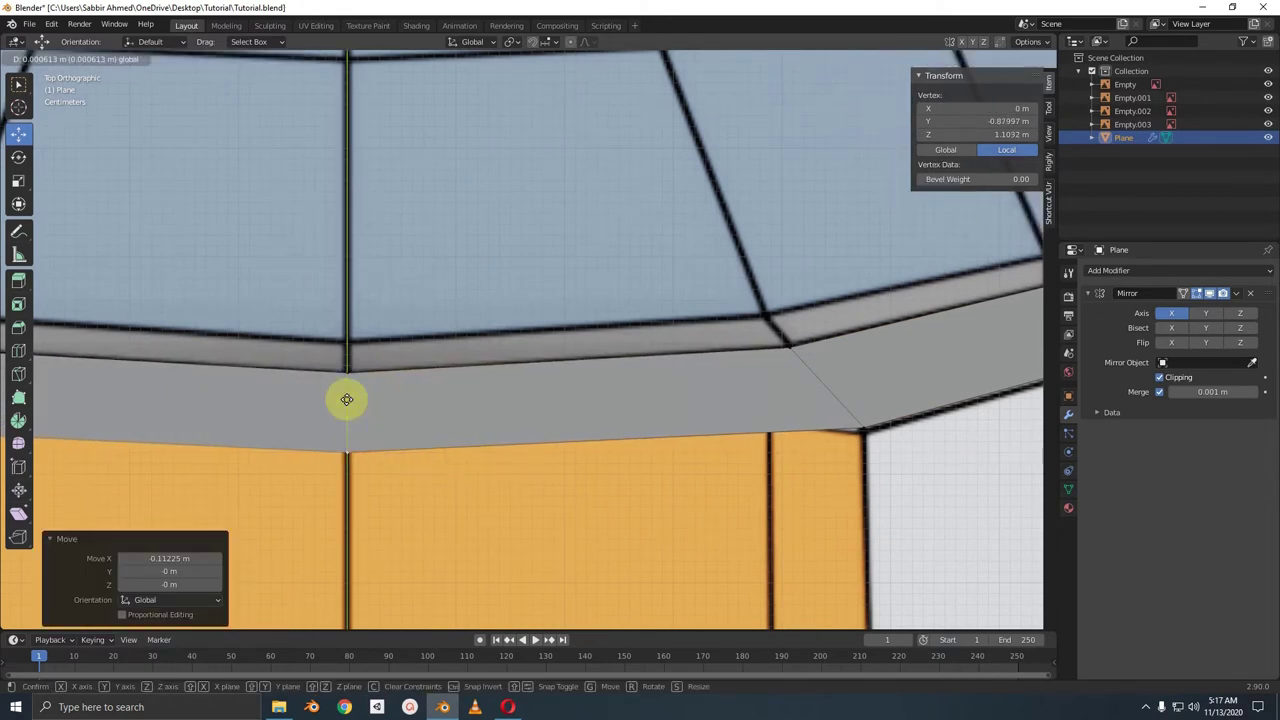
key("g")
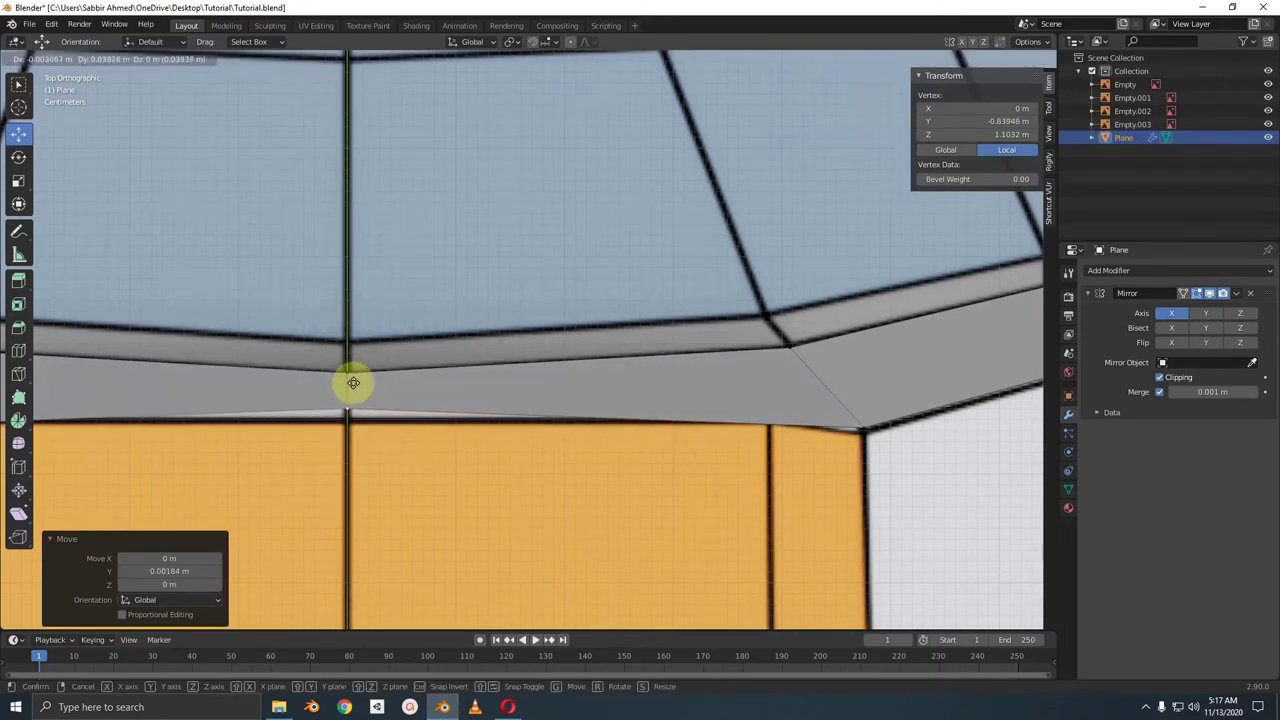
left_click(353, 383)
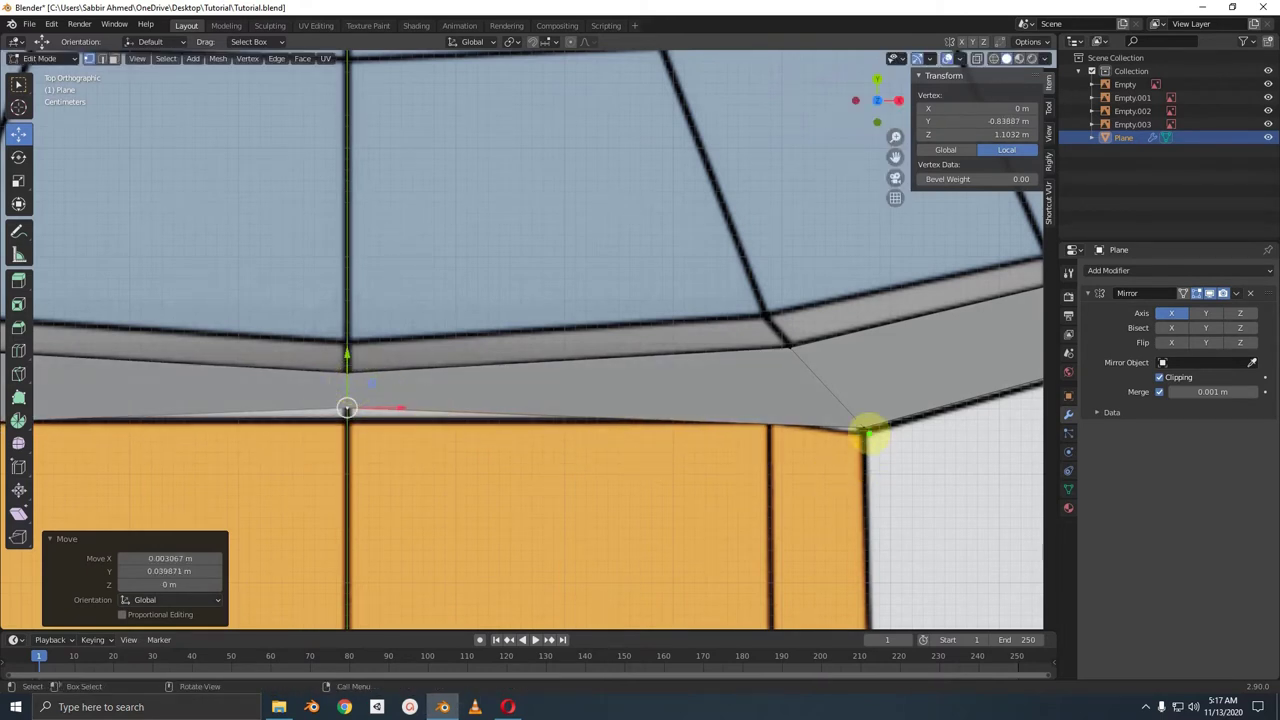
- Nudge the seam vertex down along Y to even the strip's lower edge
left_click_drag(869, 432, 365, 452)
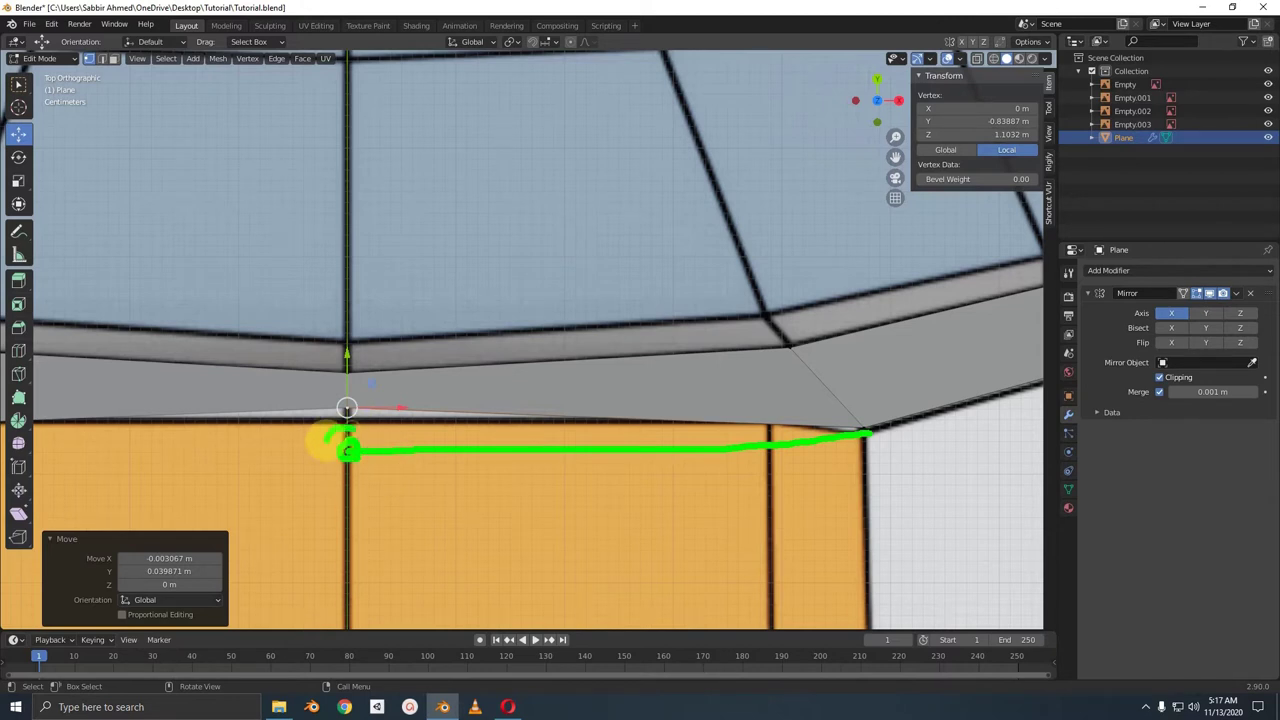
left_click_drag(331, 441, 346, 409)
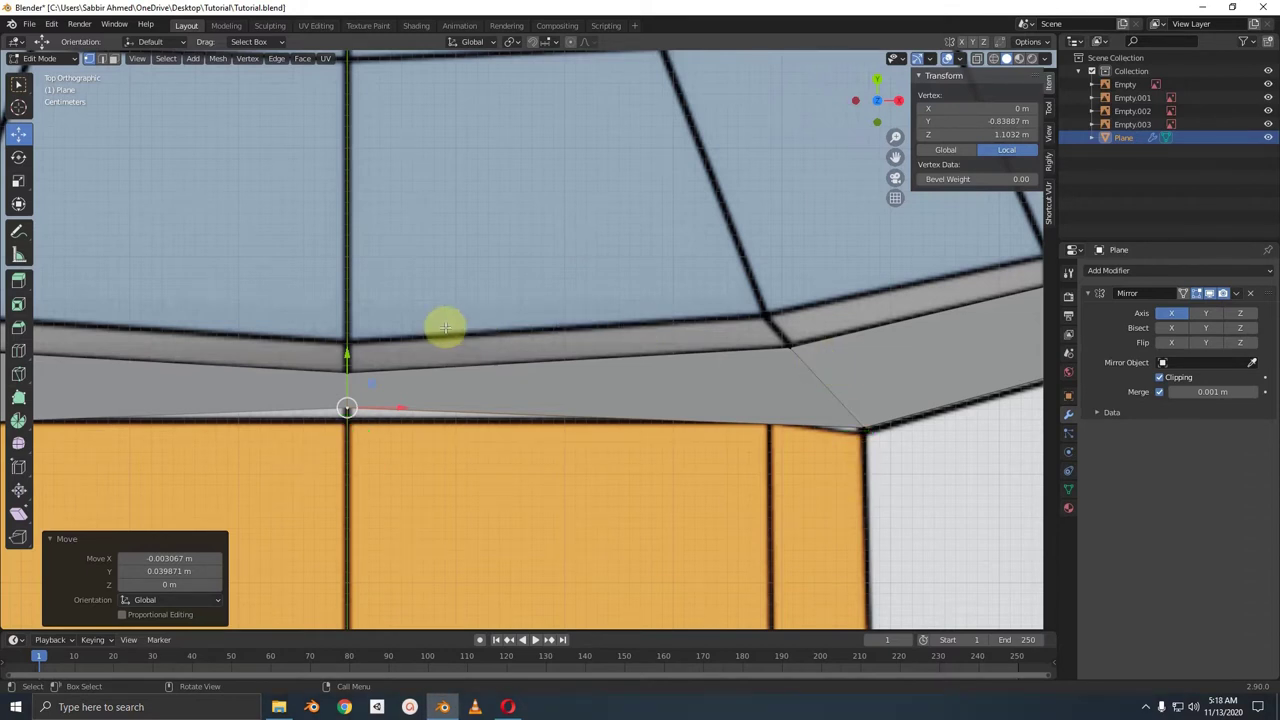
left_click_drag(346, 353, 337, 384)
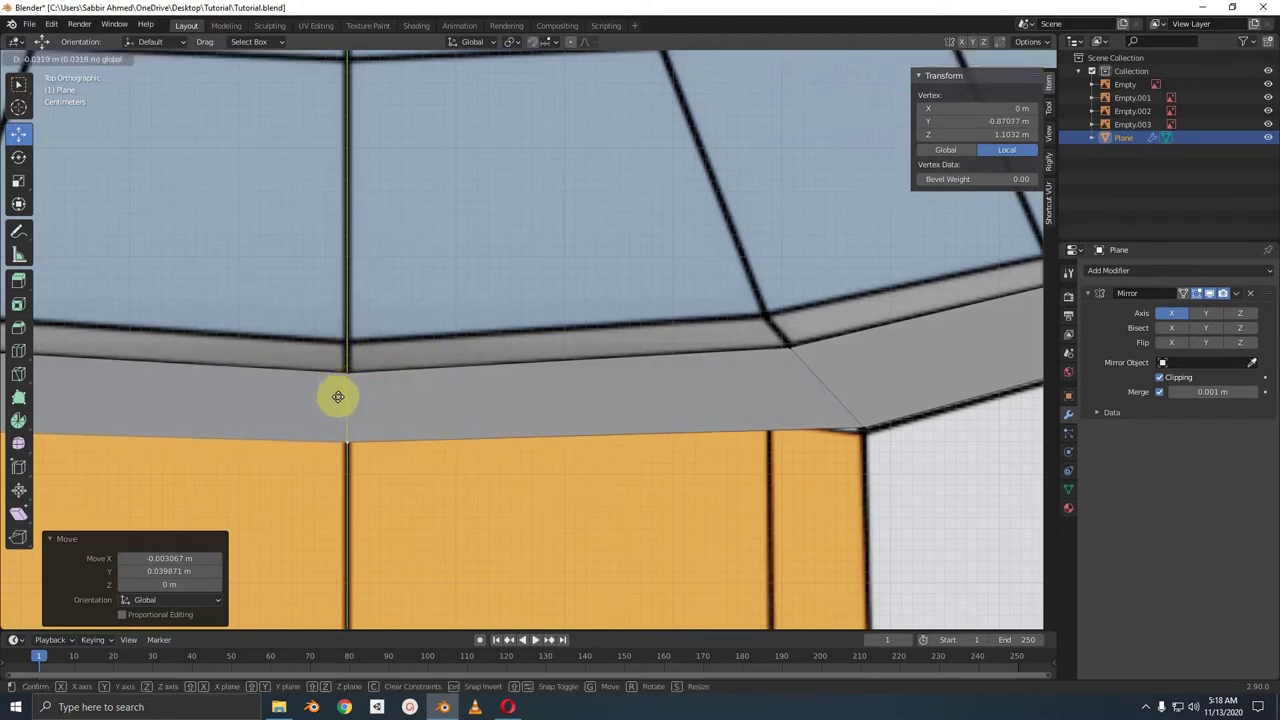
middle_click_drag(678, 383, 571, 391, "shift")
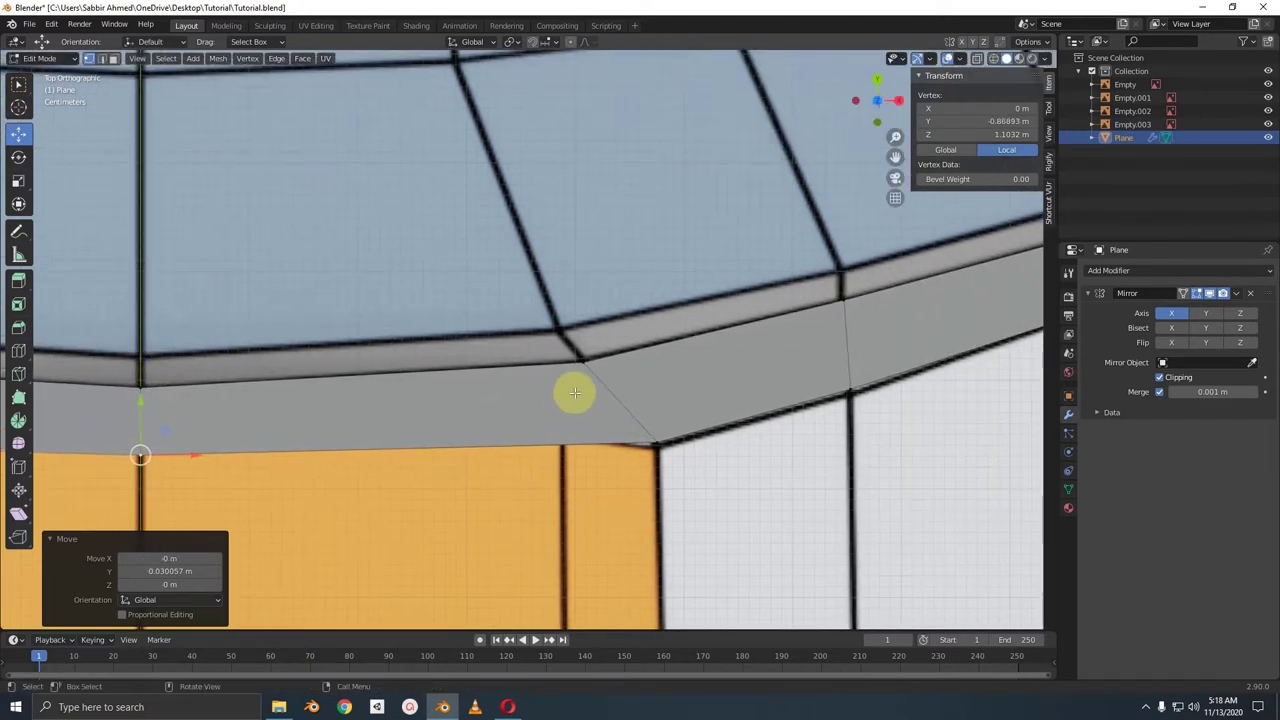
left_click(660, 444)
left_click(660, 390)
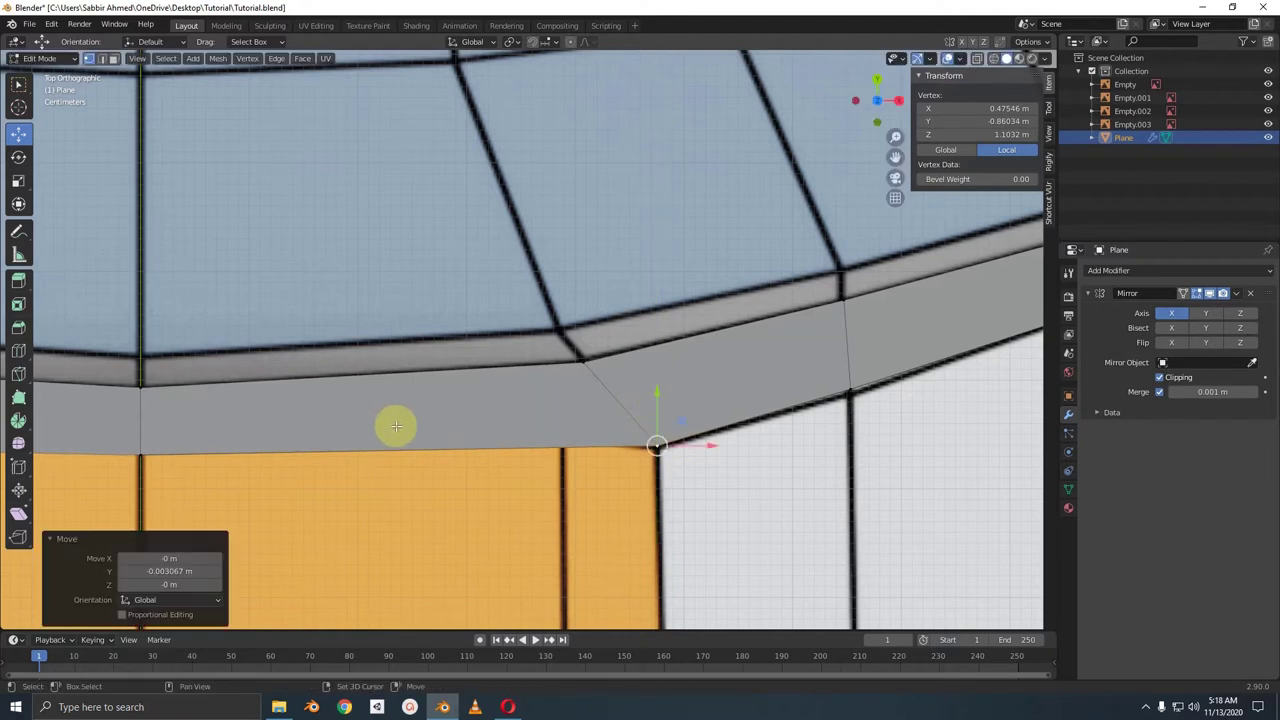
middle_click_drag(391, 429, 535, 407, "shift")
left_click(312, 428)
left_click_drag(297, 386, 297, 406)
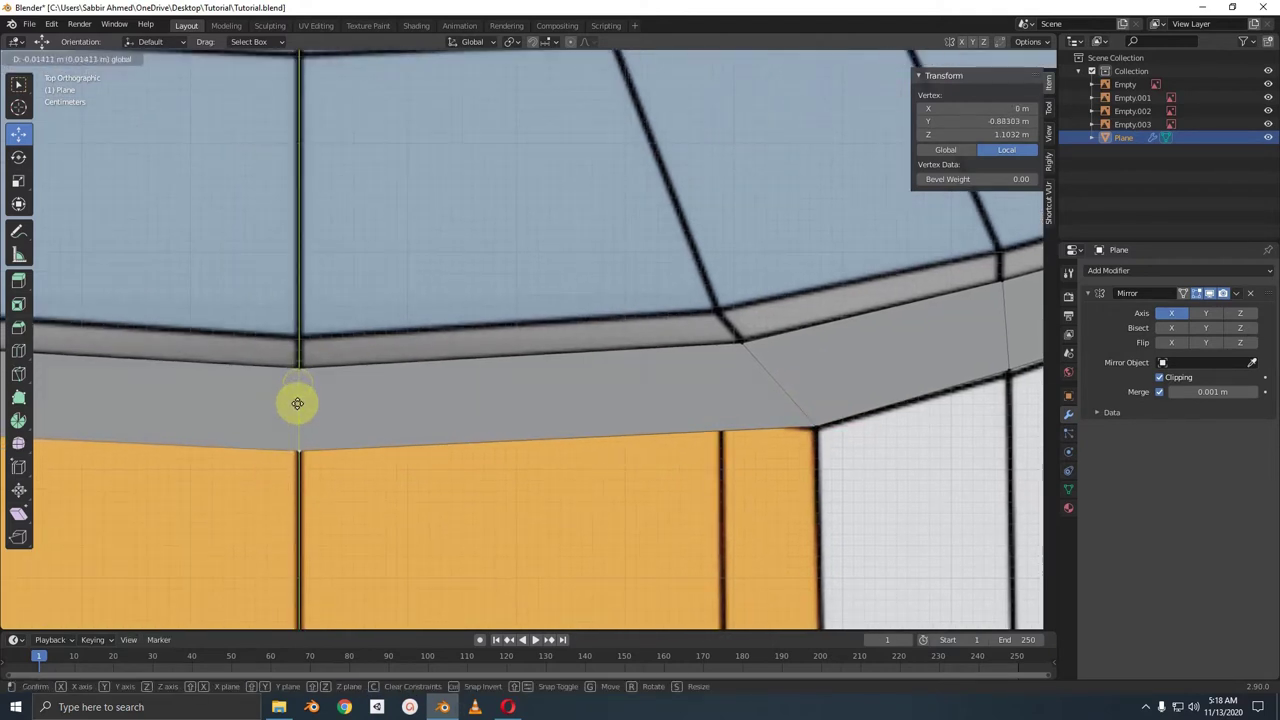
- Settle the centre-seam vertex at its final position near Y −0.8845 m
scroll(298, 408, "down", 1)
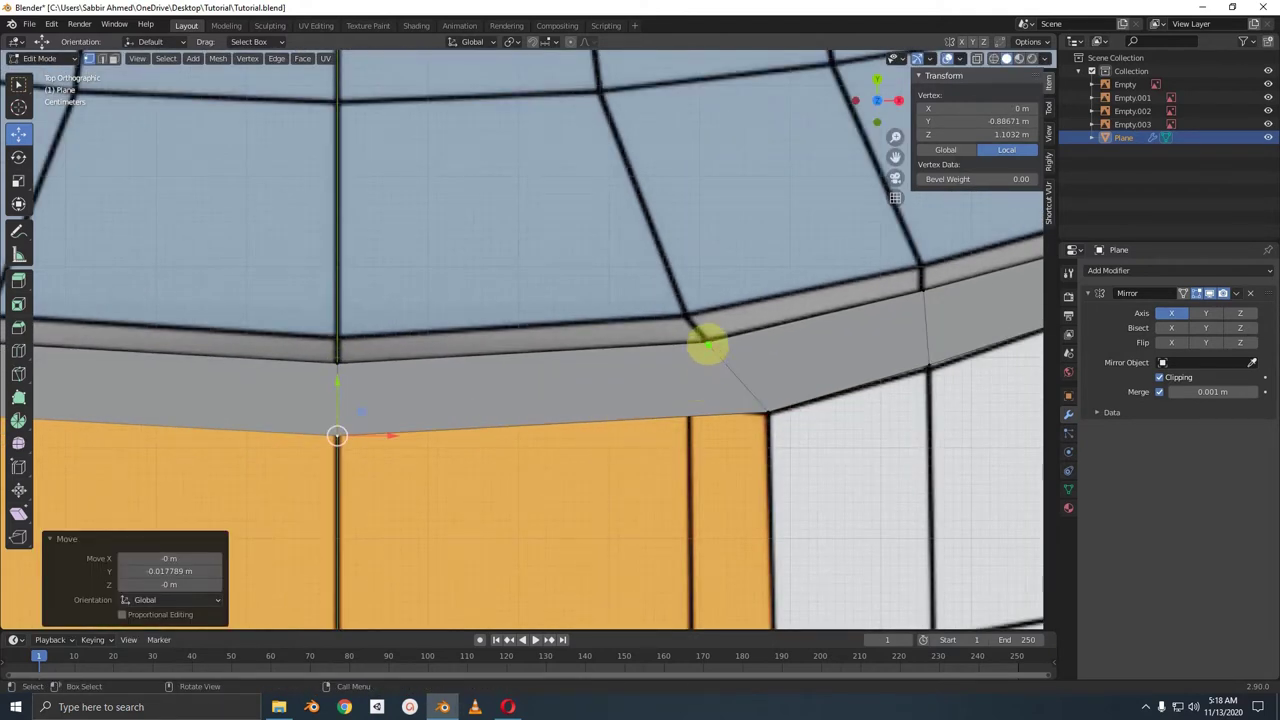
left_click_drag(708, 345, 777, 403)
left_click_drag(340, 362, 337, 430)
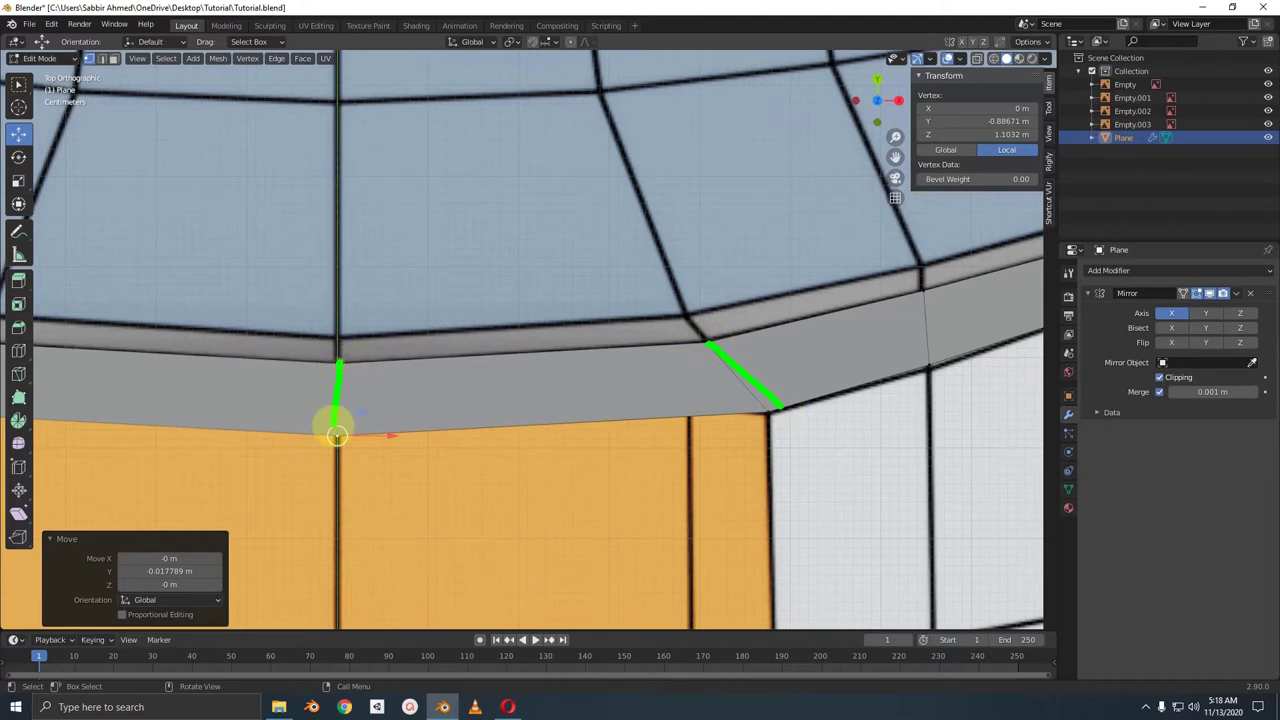
key("g")
left_click(340, 374)
scroll(349, 386, "down", 2)
scroll(523, 386, "down", 3)
- Select the windshield opening's edge loop in top view, extrude it and scale inward to about 0.895
scroll(451, 443, "down", 2)
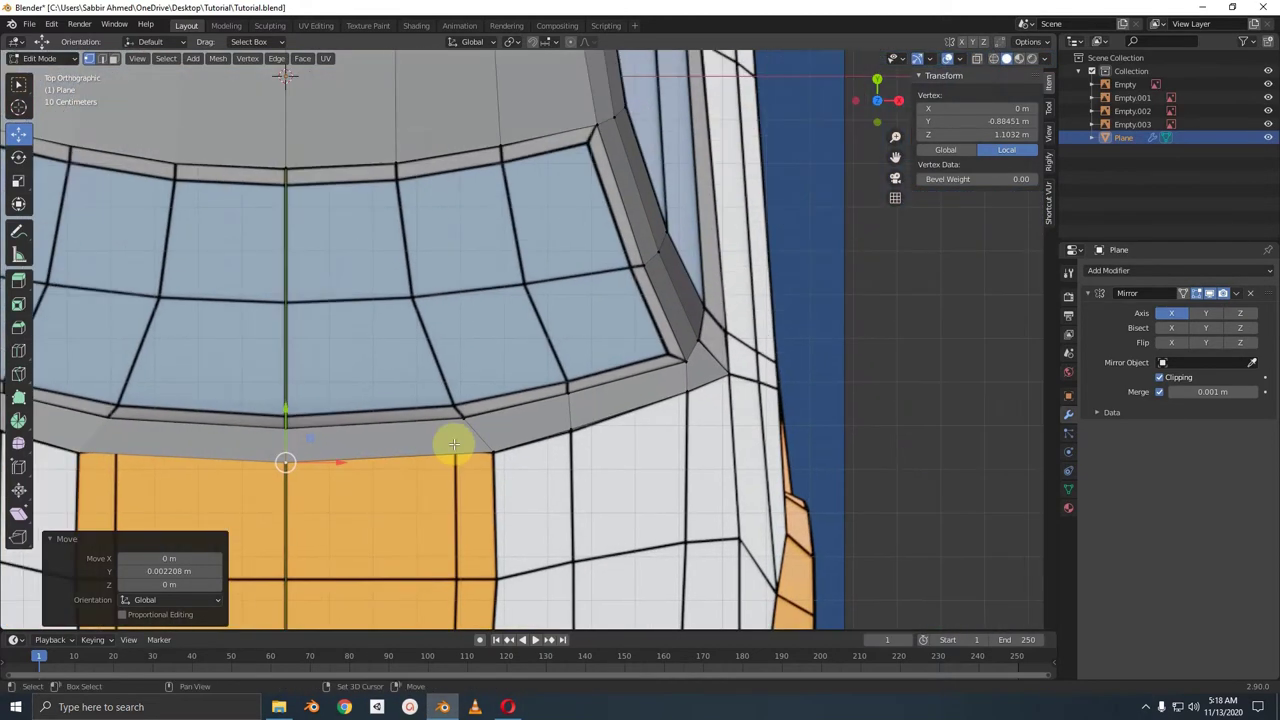
mouse_move(461, 441)
middle_mouse_down()
mouse_move(660, 420)
mouse_move(623, 357)
mouse_move(623, 329)
mouse_move(680, 366)
mouse_move(734, 334)
mouse_move(596, 372)
middle_mouse_up()
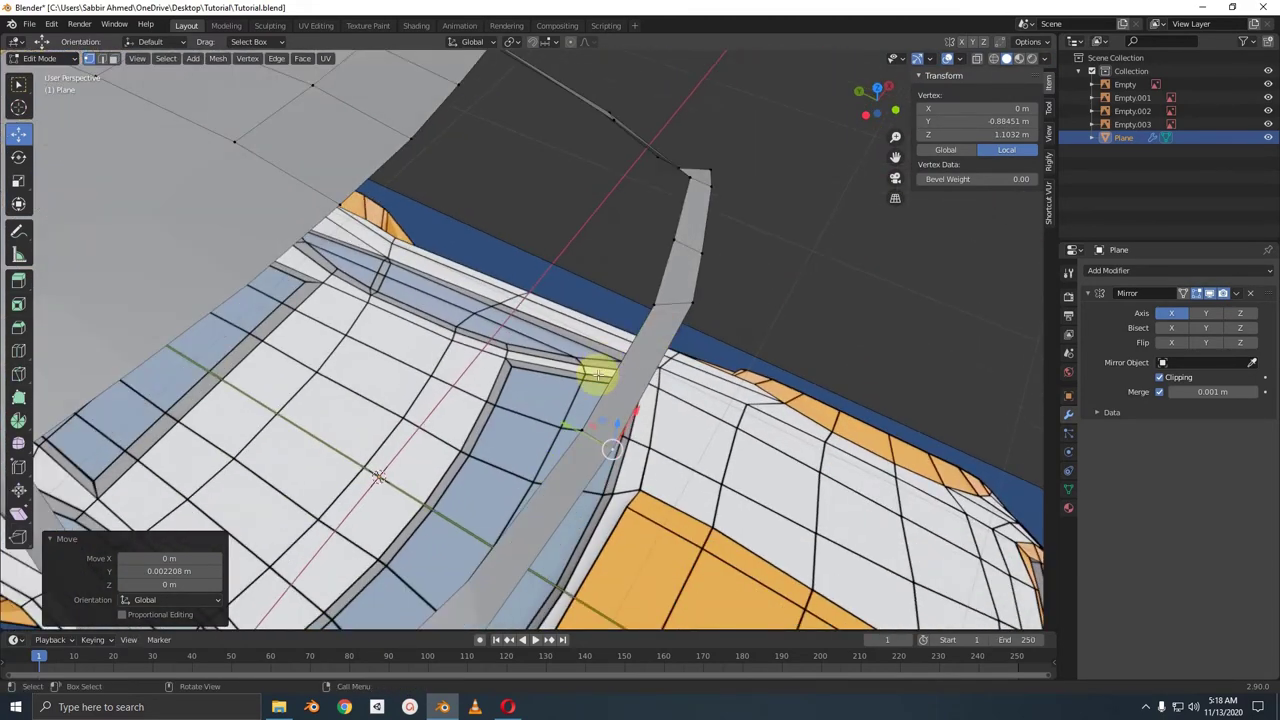
key("KP_7")
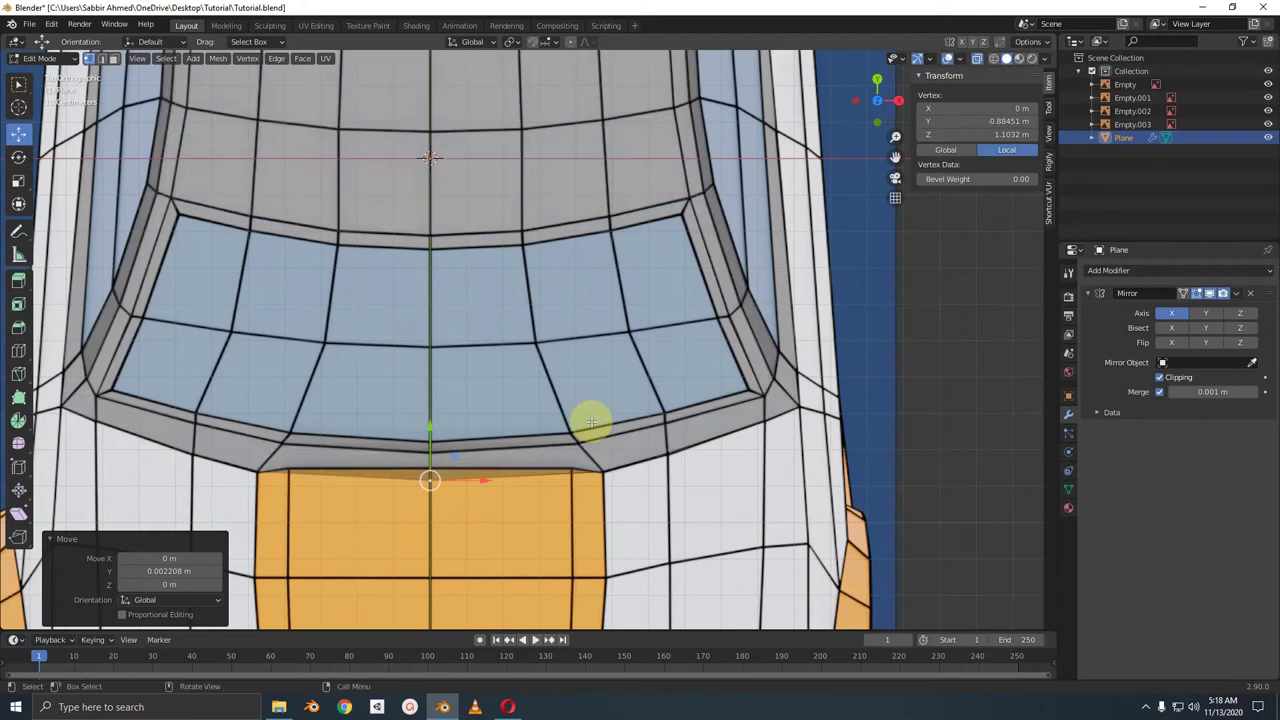
left_click(430, 237)
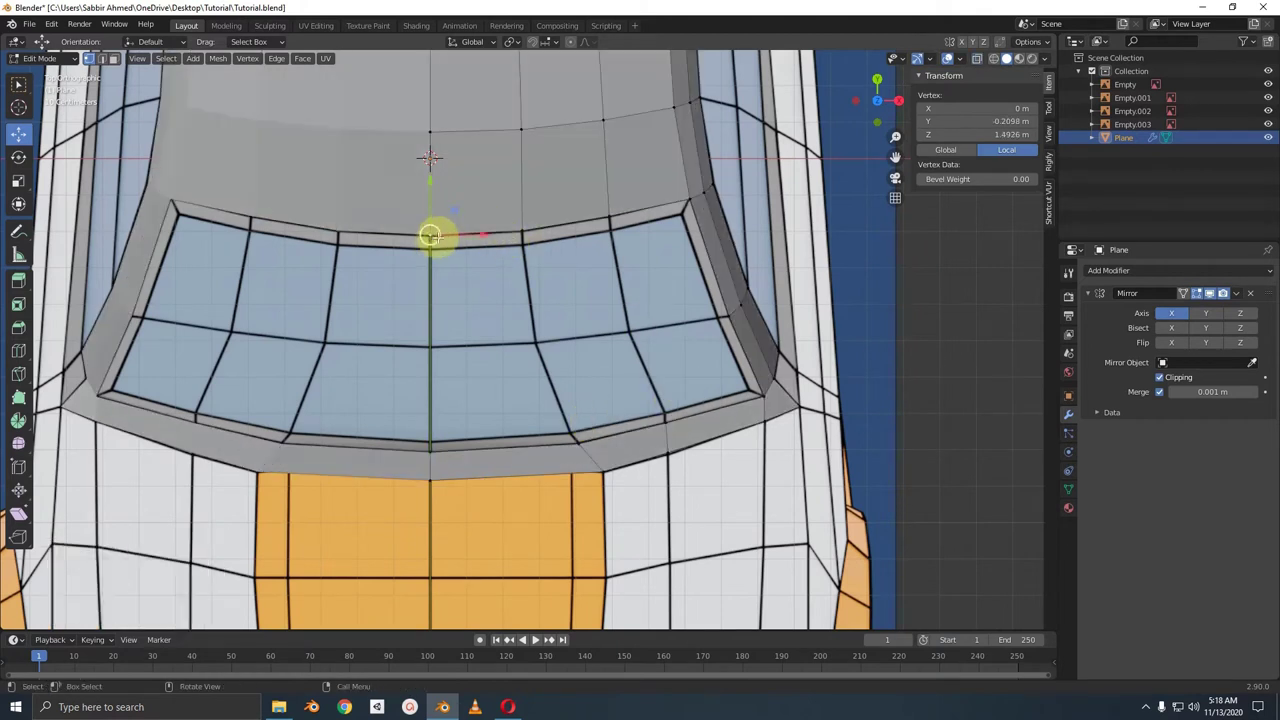
left_click(521, 234, "shift")
middle_click_drag(496, 244, 450, 262, "shift")
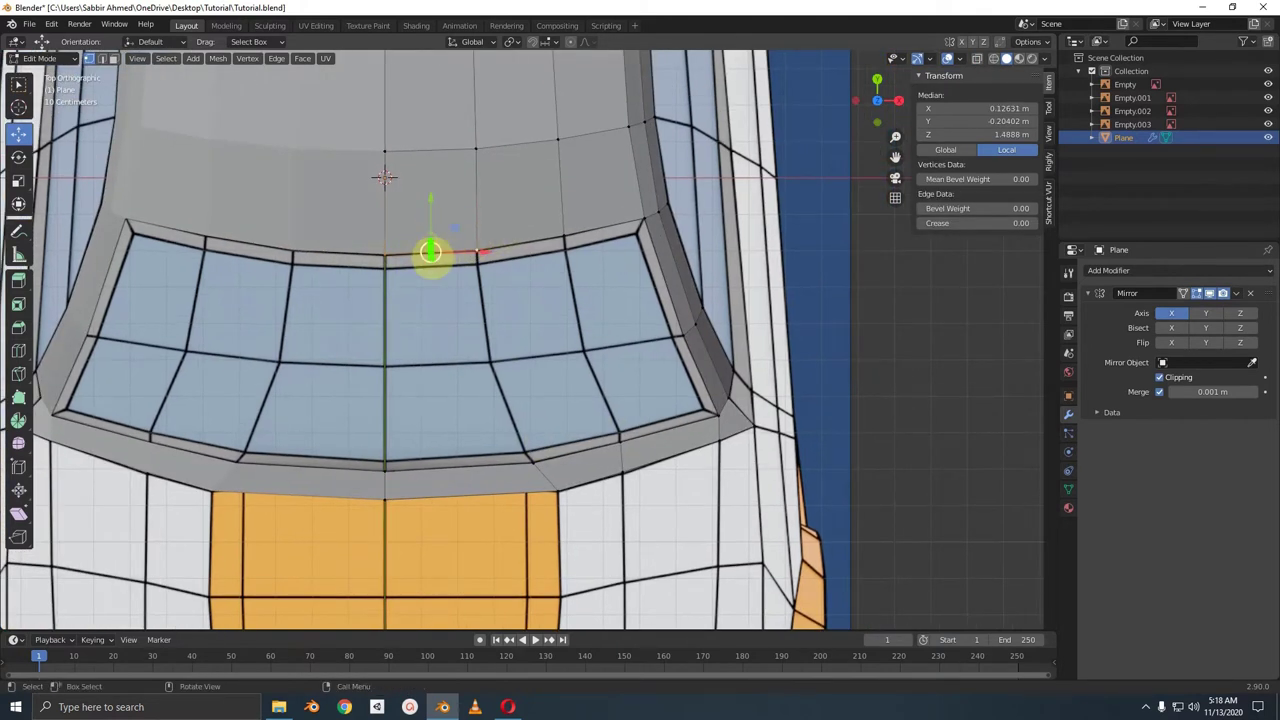
mouse_move(430, 252)
left_mouse_down()
mouse_move(578, 222)
mouse_move(700, 414)
mouse_move(425, 470)
left_mouse_up()
key("Escape")
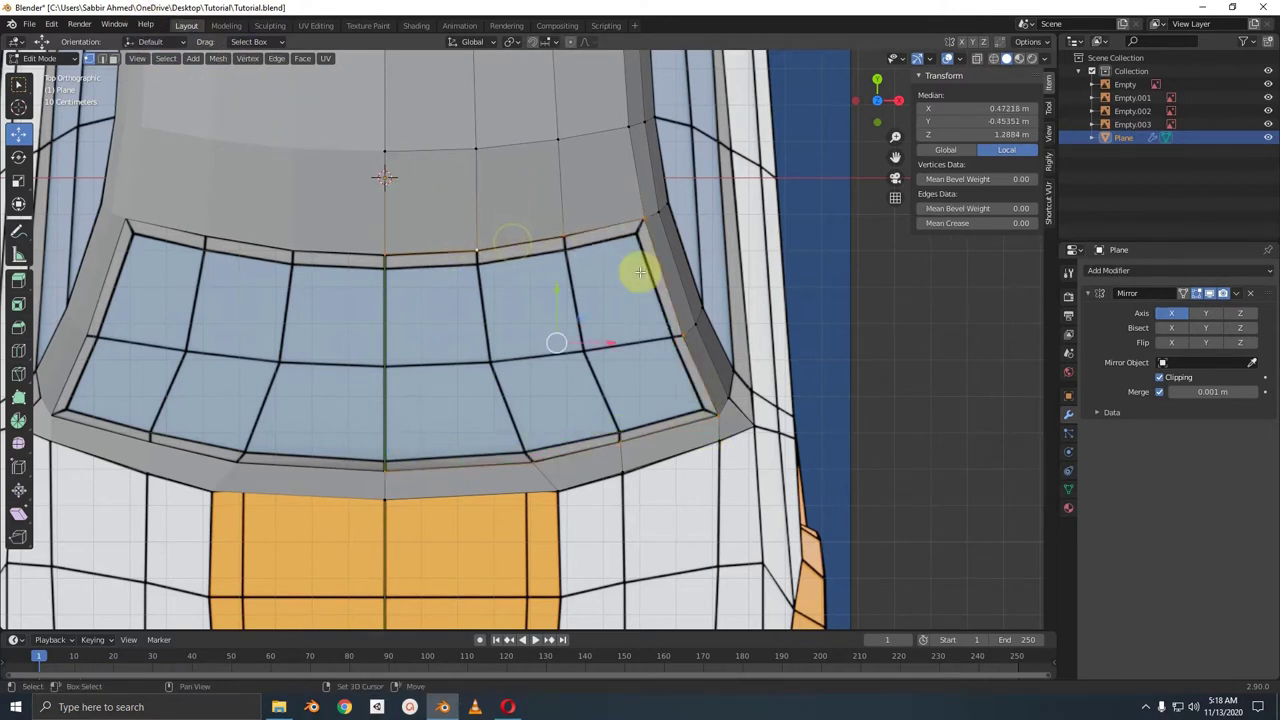
left_click(712, 400, "alt")
scroll(545, 340, "up", 1)
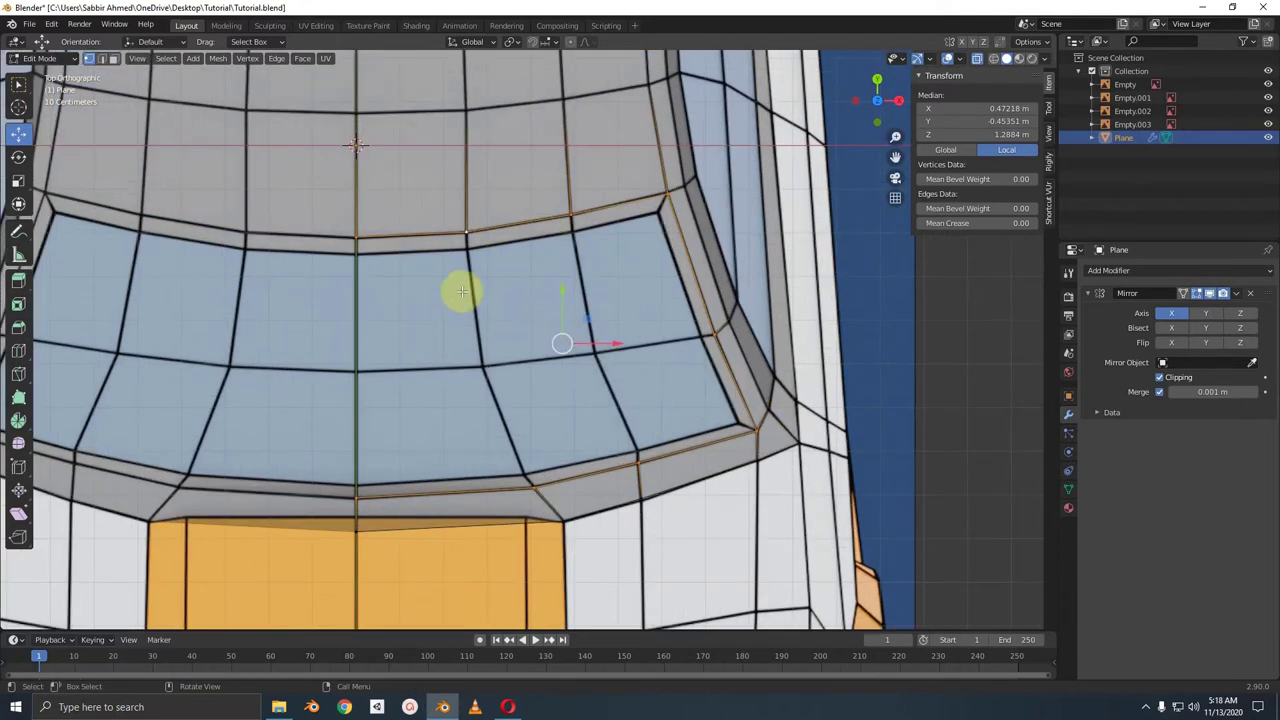
middle_click_drag(623, 449, 660, 450, "shift")
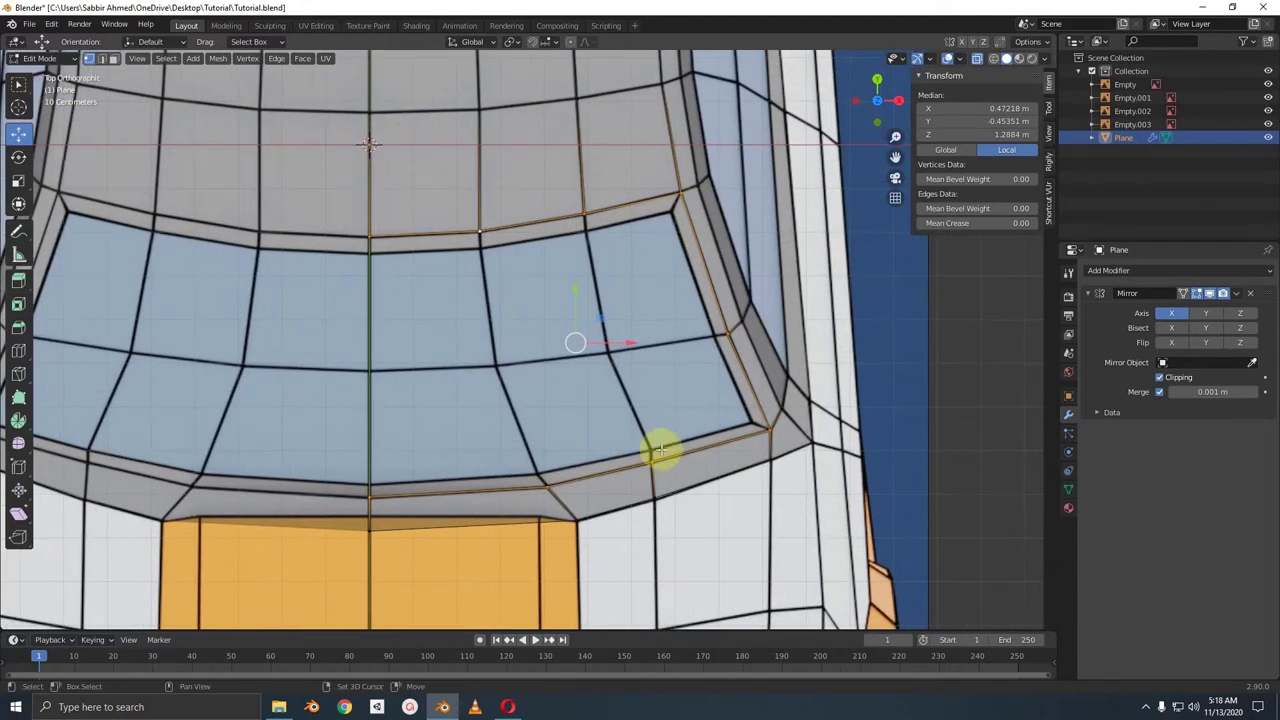
key("s")
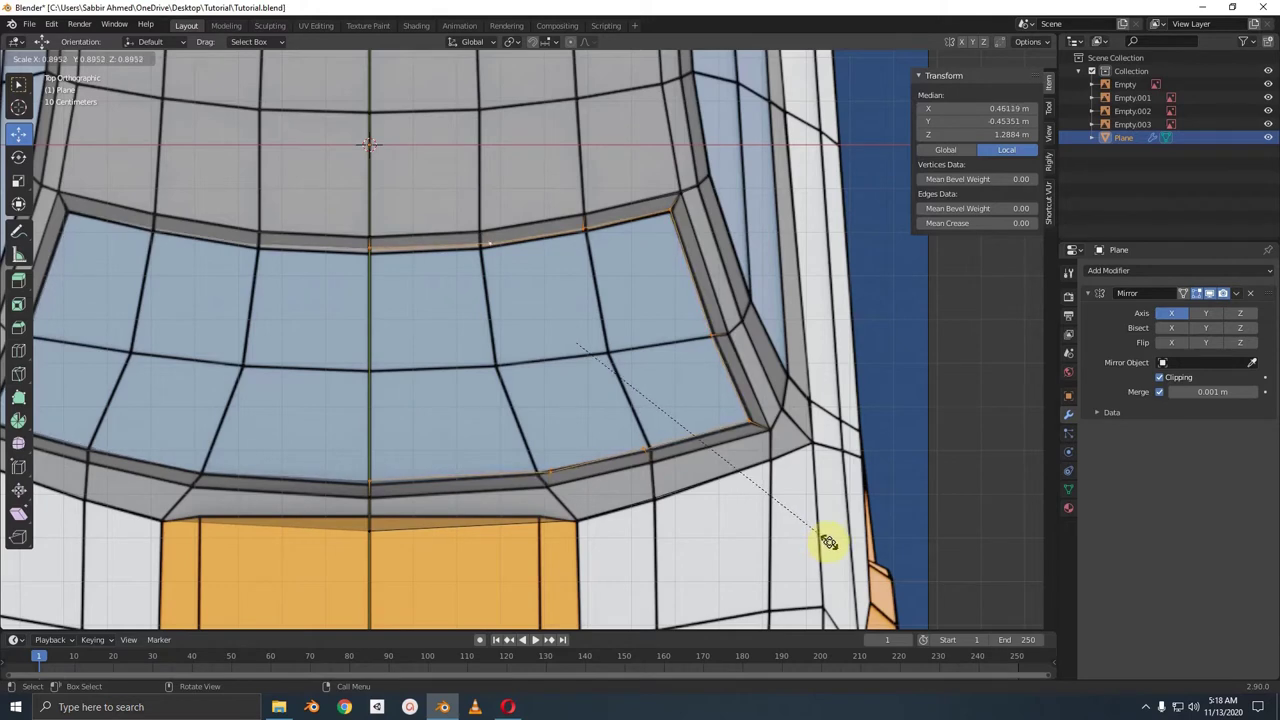
- Confirm the inner lip loop at 0.895 scale and zoom in on the inset's upper edge
left_click(829, 541)
scroll(671, 334, "up", 1)
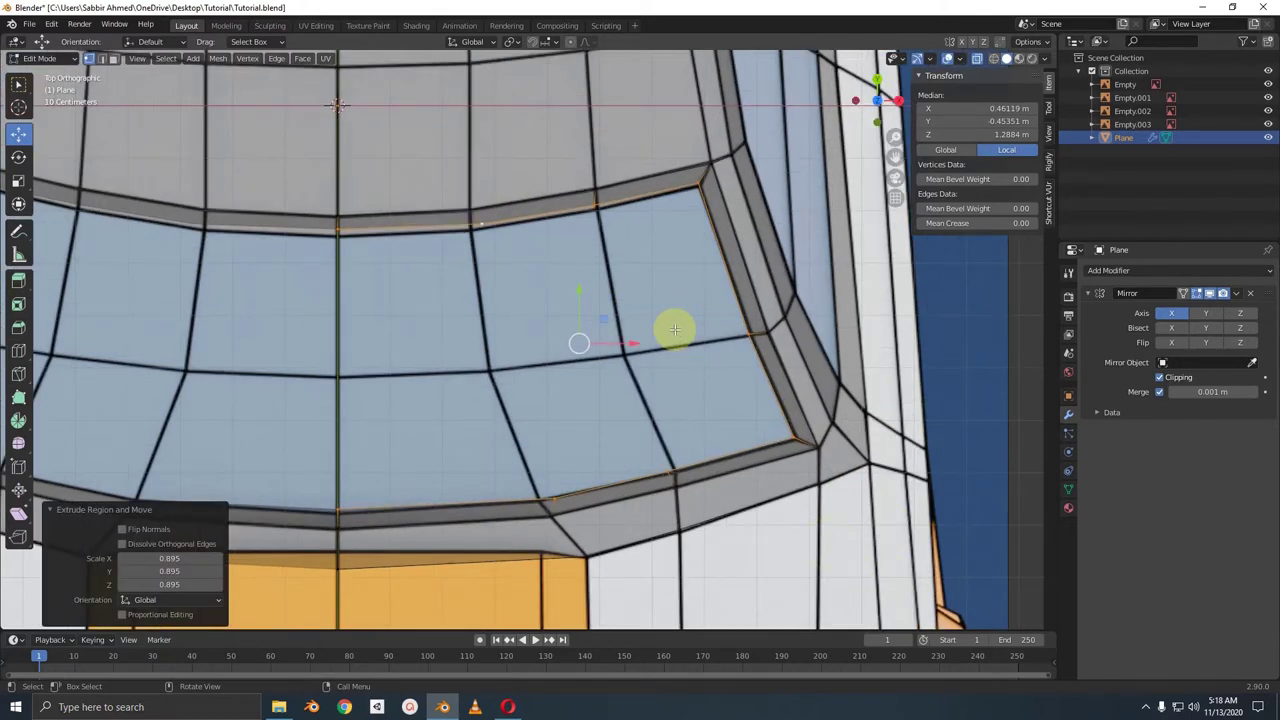
middle_click_drag(675, 330, 637, 316)
scroll(637, 316, "up", 2)
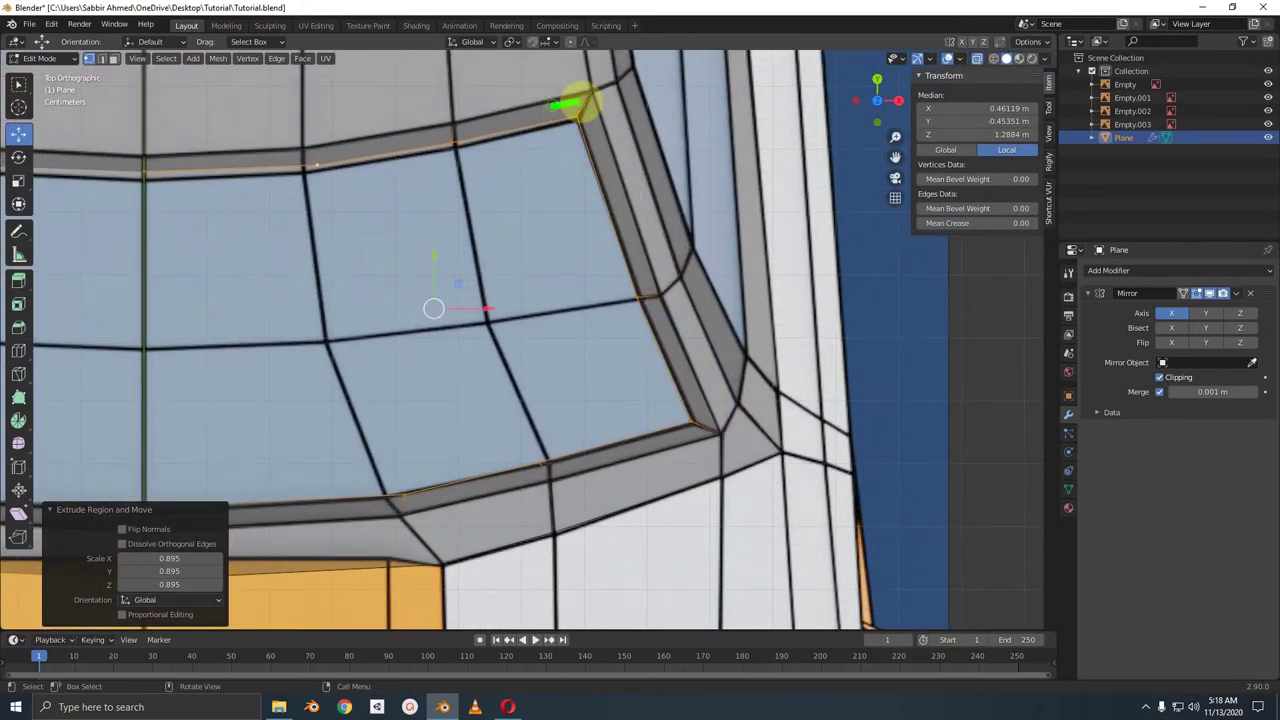
mouse_move(588, 112)
left_mouse_down()
mouse_move(697, 397)
mouse_move(640, 446)
left_mouse_up()
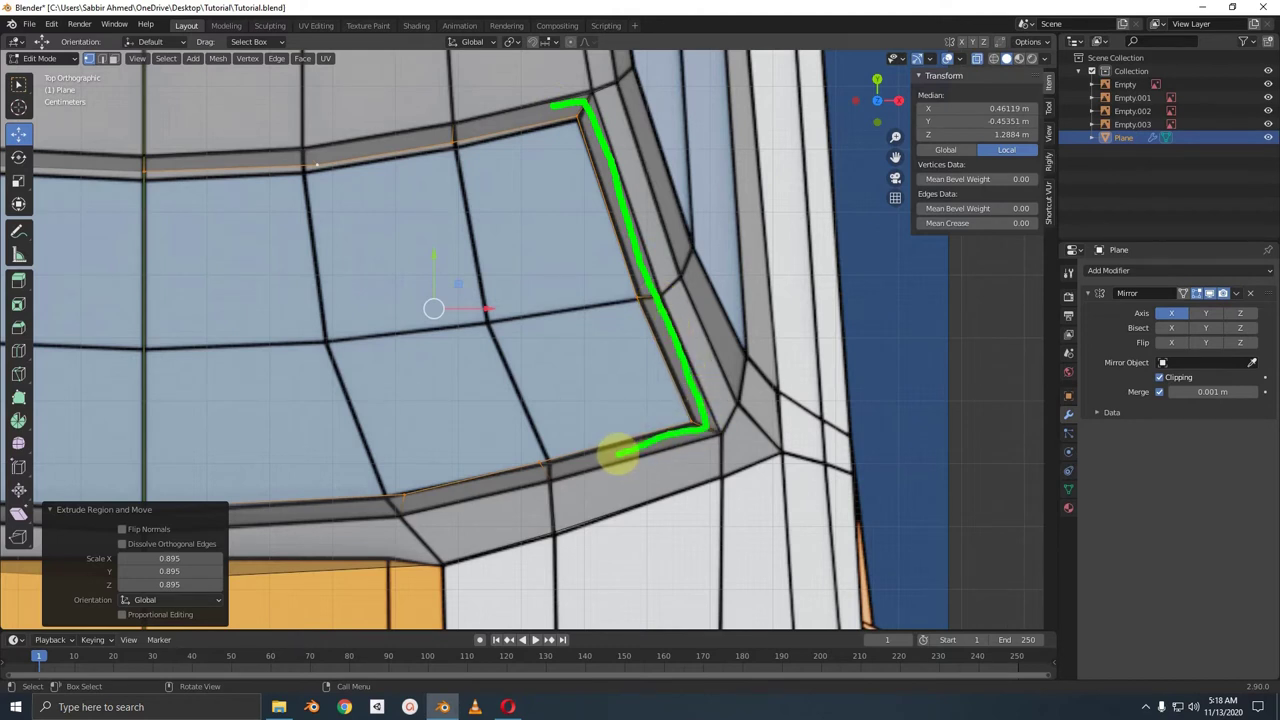
left_click_drag(590, 292, 575, 328)
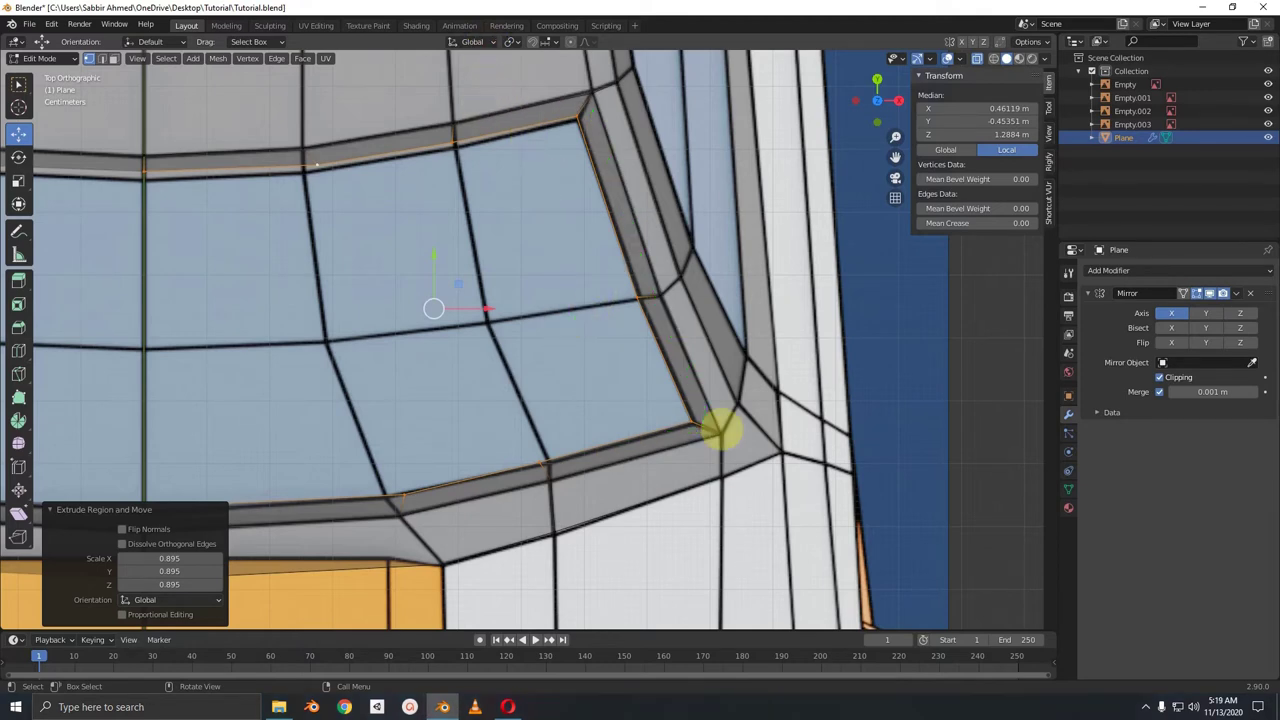
scroll(518, 391, "up", 2)
scroll(518, 391, "up", 1)
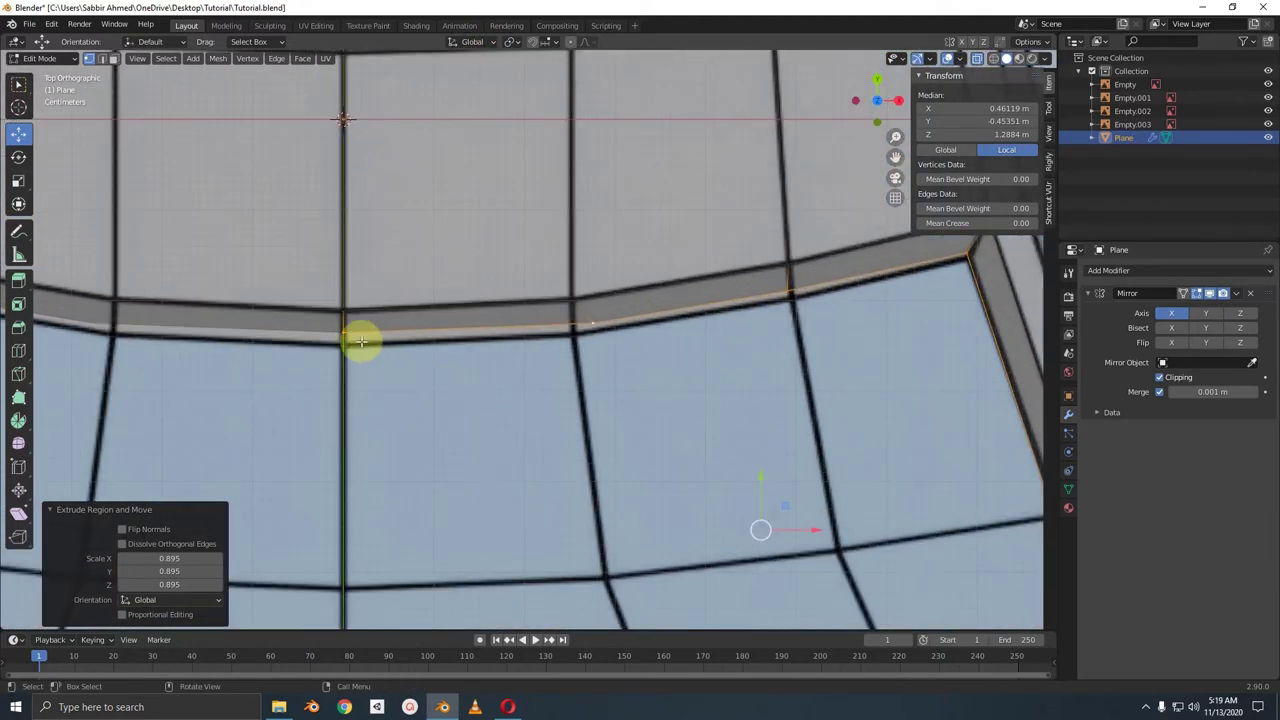
- Reposition the first two upper-edge vertices, one constrained along Y
left_click(343, 337)
key("g")
key("y")
left_click(343, 295)
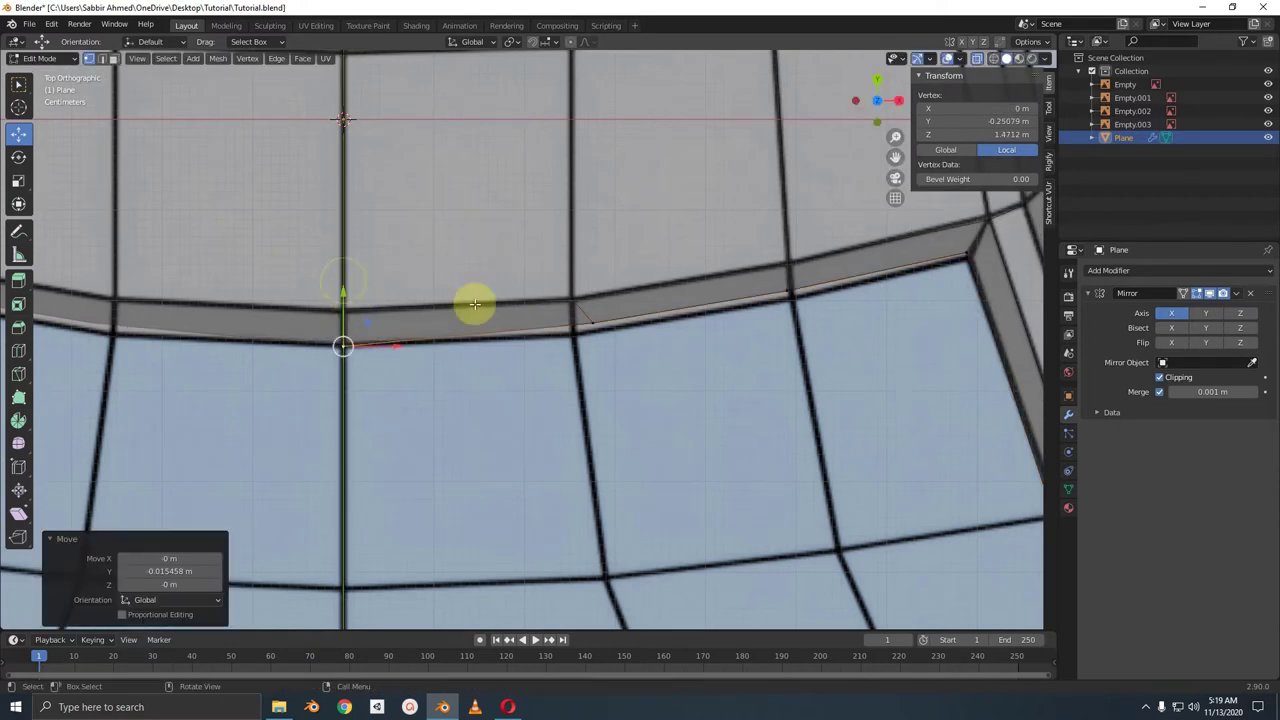
left_click(580, 330)
key("g")
left_click(576, 336)
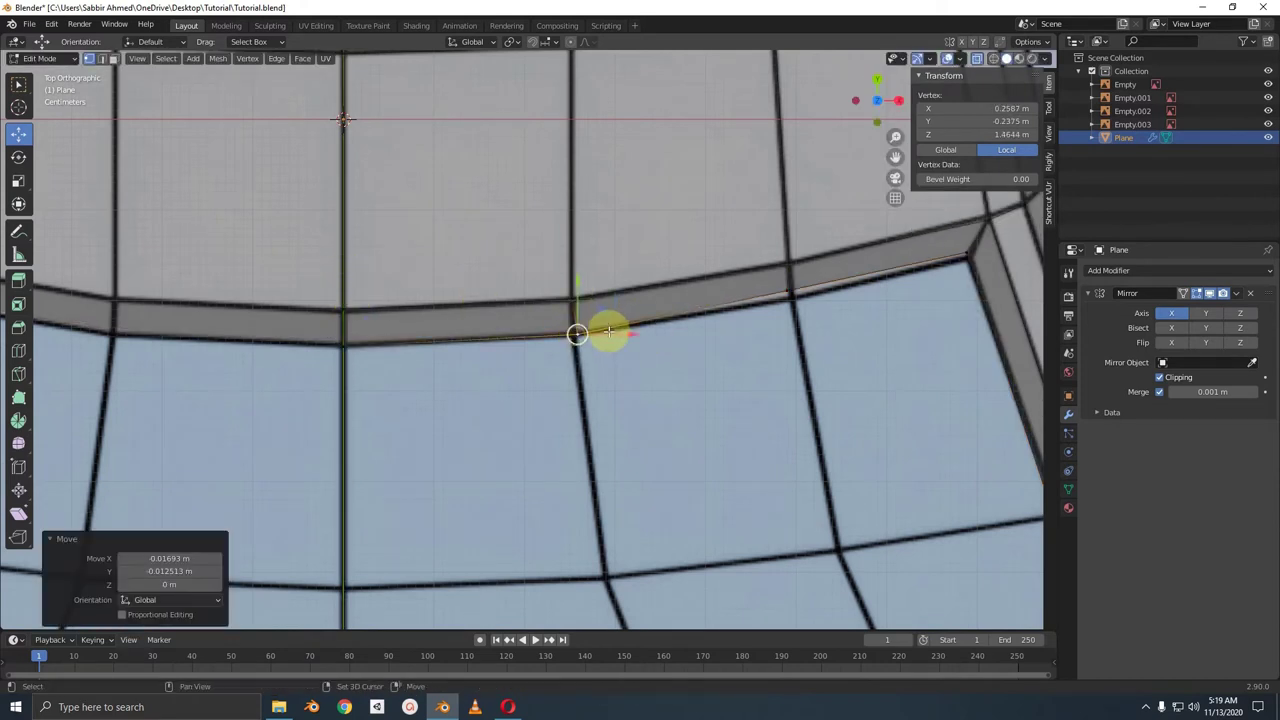
middle_click_drag(574, 334, 580, 371, "shift")
- Nudge the next two vertices along the edge so they hug the frame
left_click(768, 337)
key("g")
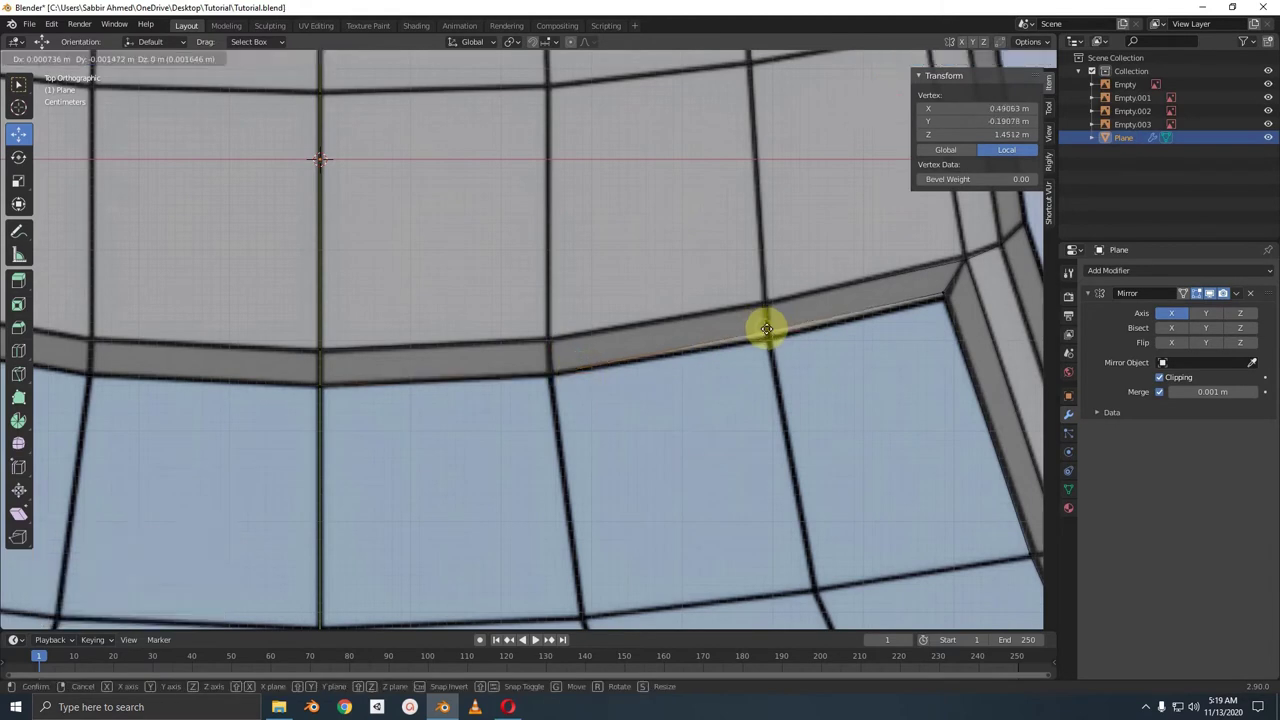
left_click(766, 329)
mouse_move(766, 329)
middle_mouse_down("shift")
mouse_move(565, 357)
mouse_move(677, 363)
mouse_move(723, 400)
mouse_move(700, 374)
mouse_move(506, 366)
mouse_move(431, 323)
mouse_move(536, 413)
middle_mouse_up("shift")
left_click(702, 375)
key("g")
left_click(722, 377)
- In Right Orthographic view, move the corner vertex and raise the frame-corner edge slightly
key("KP_3")
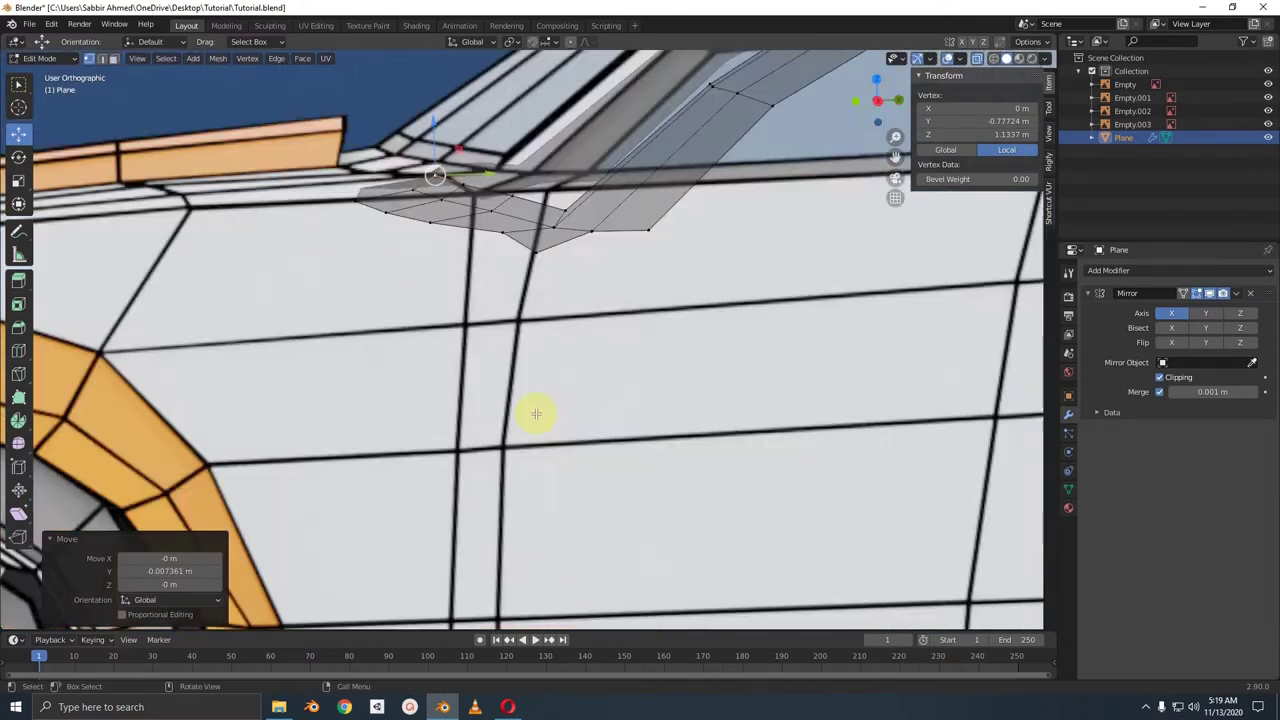
middle_click_drag(506, 276, 529, 414, "shift")
scroll(480, 343, "up", 2)
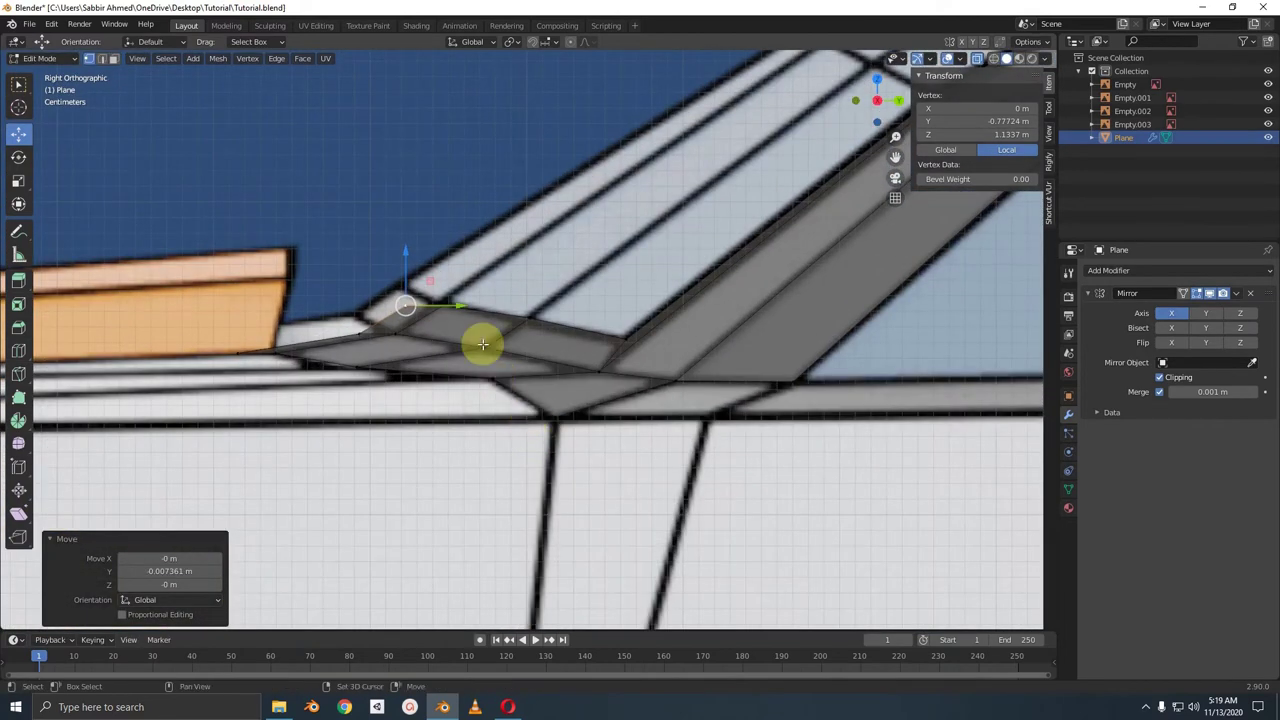
middle_click_drag(480, 343, 657, 343, "shift")
scroll(591, 347, "up", 2)
key("g")
left_click(571, 310)
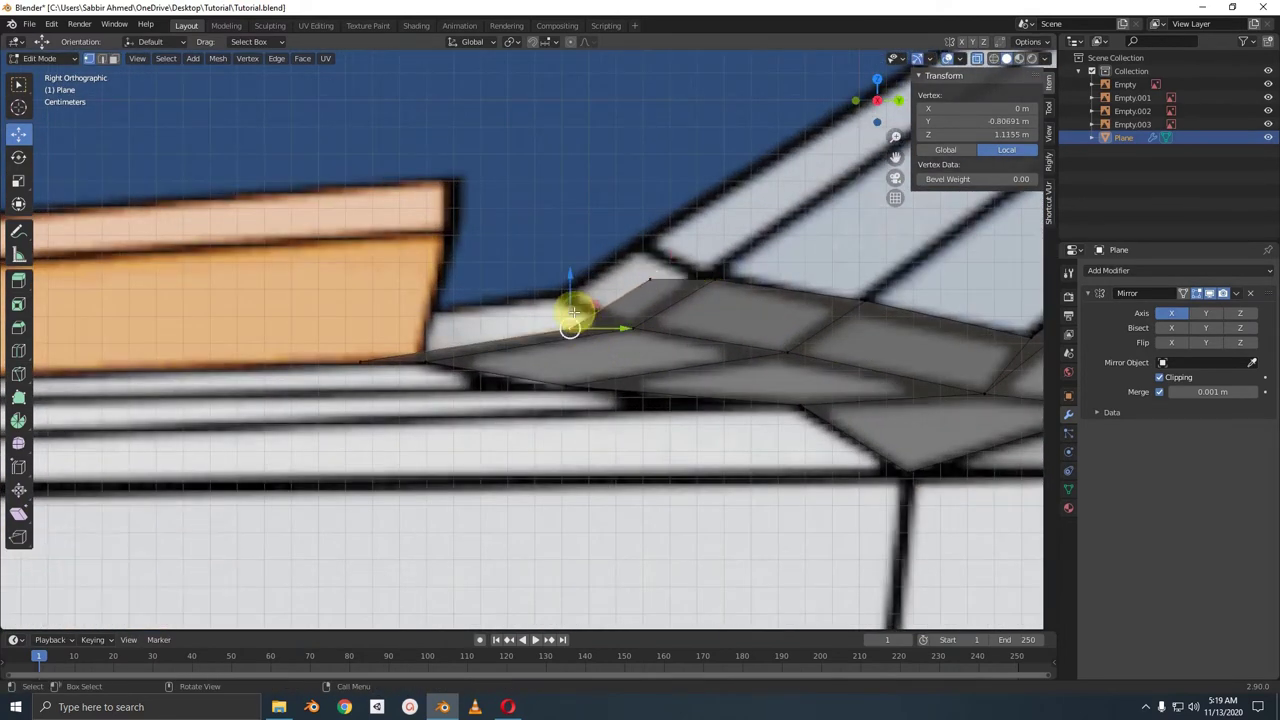
mouse_move(571, 312)
middle_mouse_down()
mouse_move(572, 371)
mouse_move(508, 206)
middle_mouse_up()
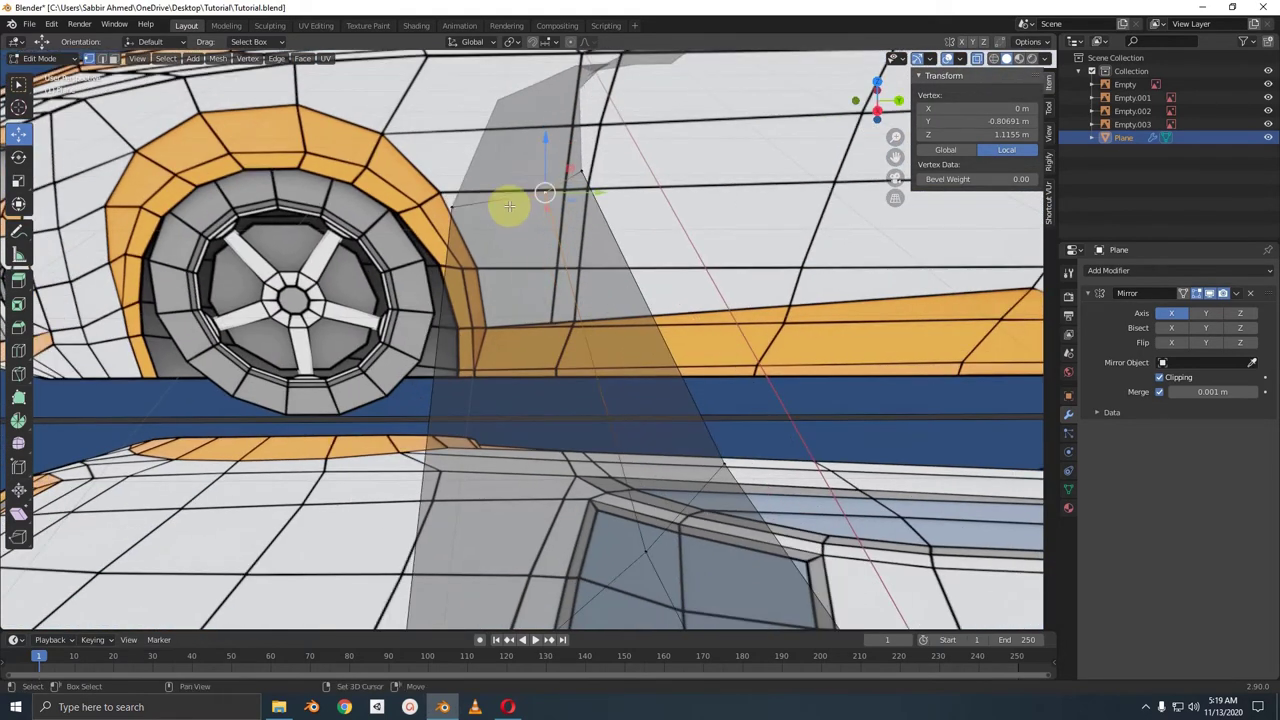
left_click(454, 203, "shift")
key("KP_3")
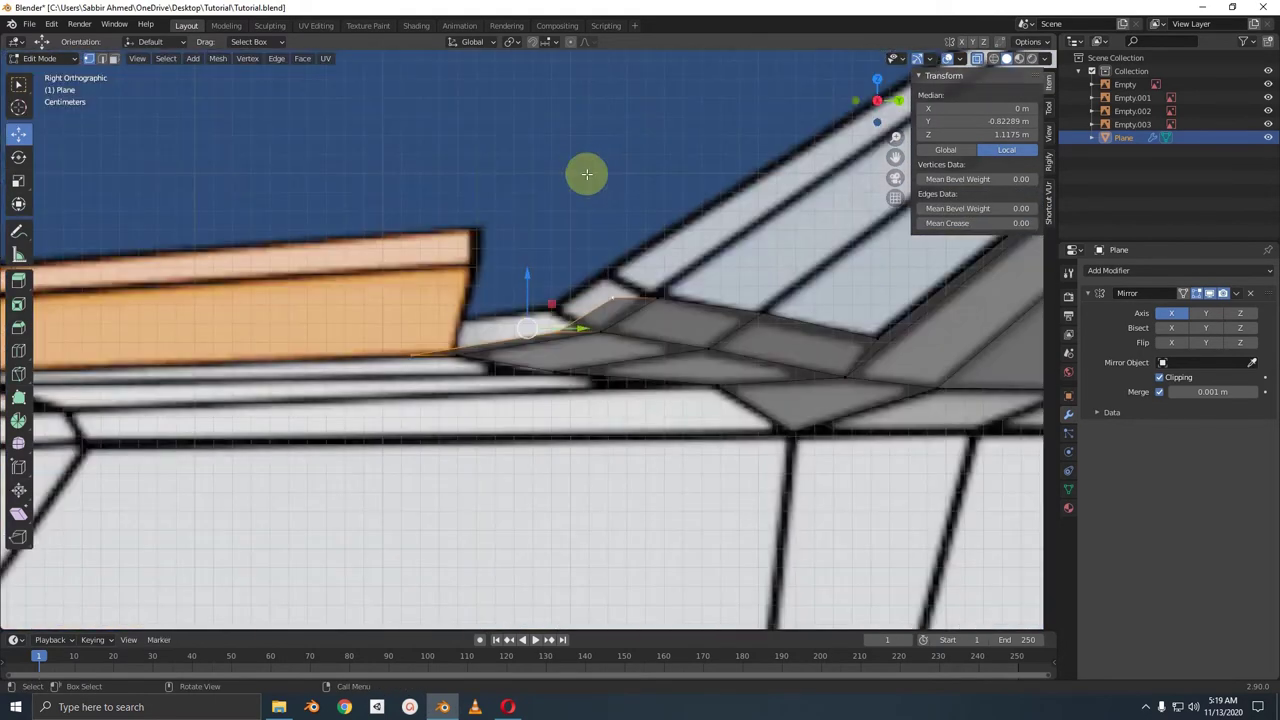
scroll(552, 274, "up", 2)
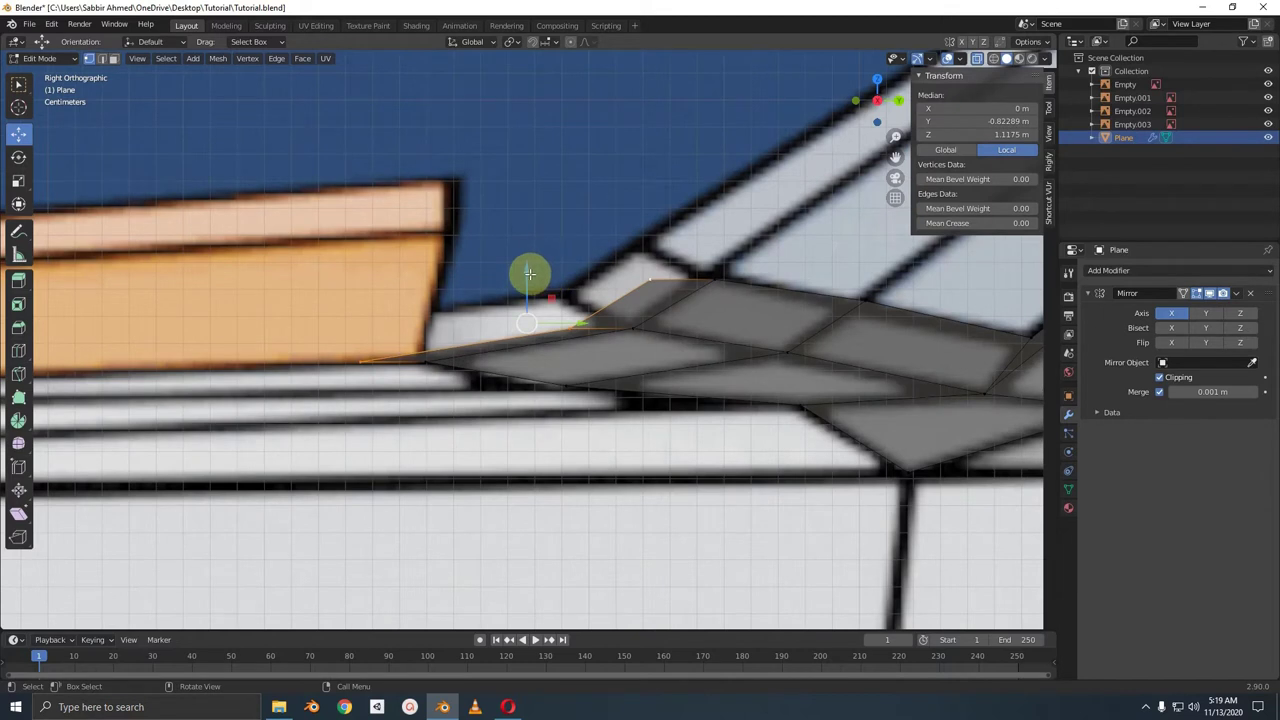
left_click_drag(529, 273, 538, 231)
left_click(357, 320)
- Select the frame lip's lower-edge vertices and raise or lower each slightly
left_click(452, 358)
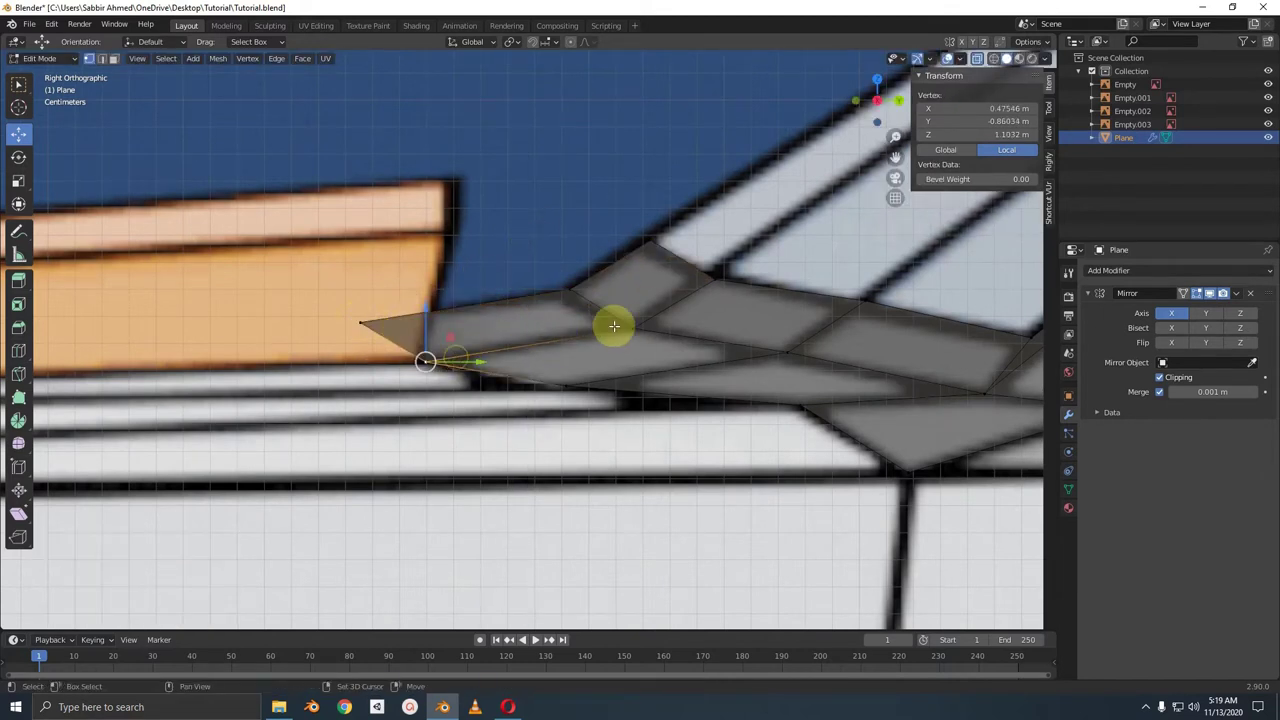
left_click(632, 325, "shift")
left_click(715, 280, "shift")
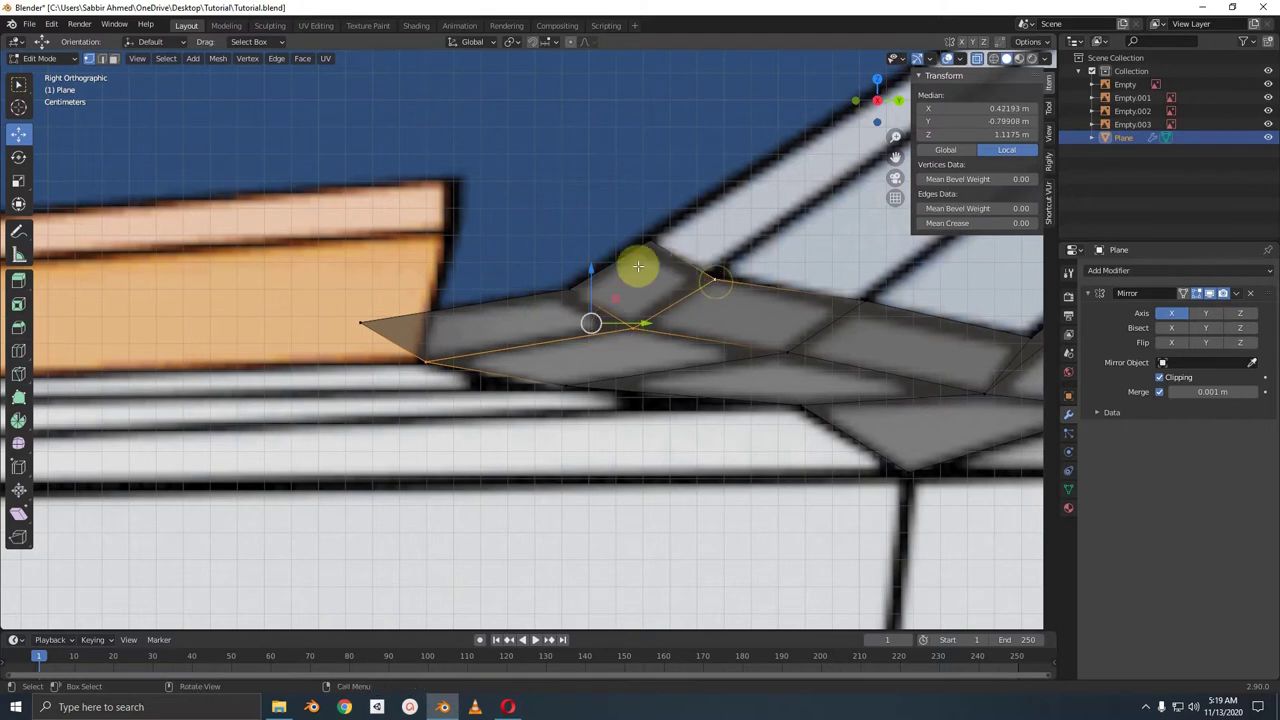
left_click(659, 318)
left_click(690, 264, "shift")
left_click_drag(678, 252, 690, 249)
middle_click_drag(690, 249, 637, 306, "shift")
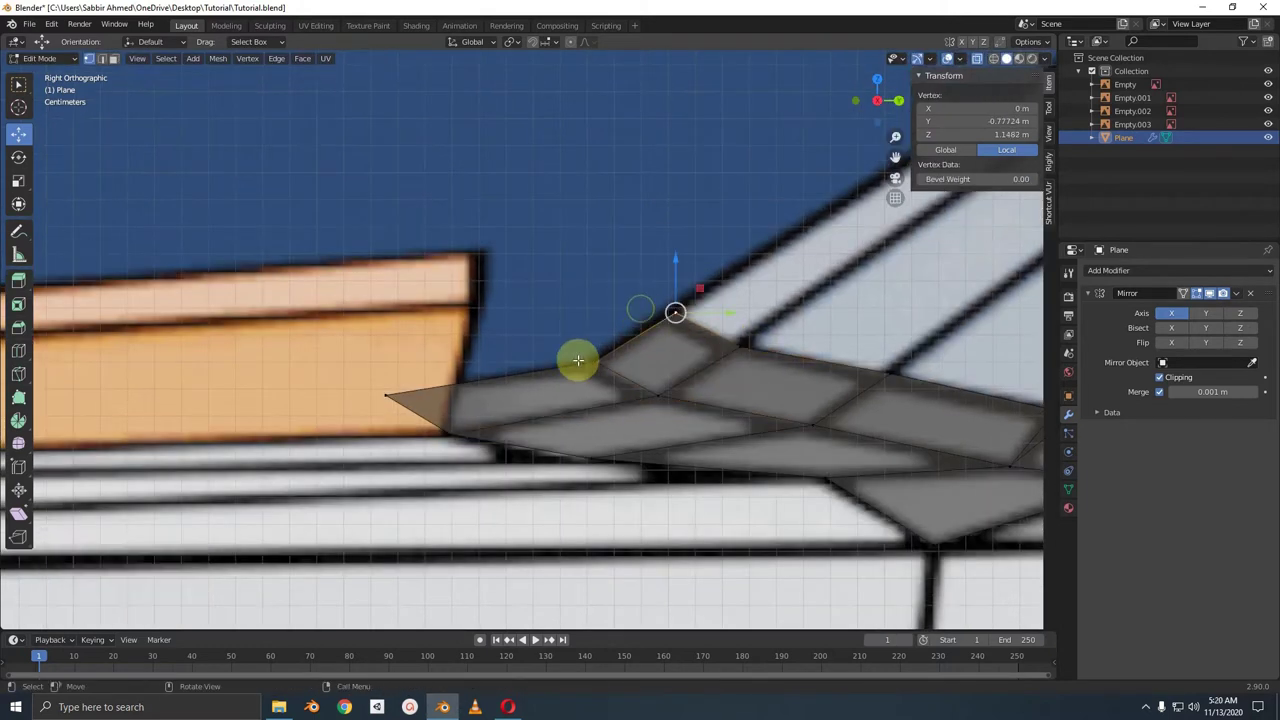
left_click_drag(595, 308, 594, 313)
left_click(676, 314)
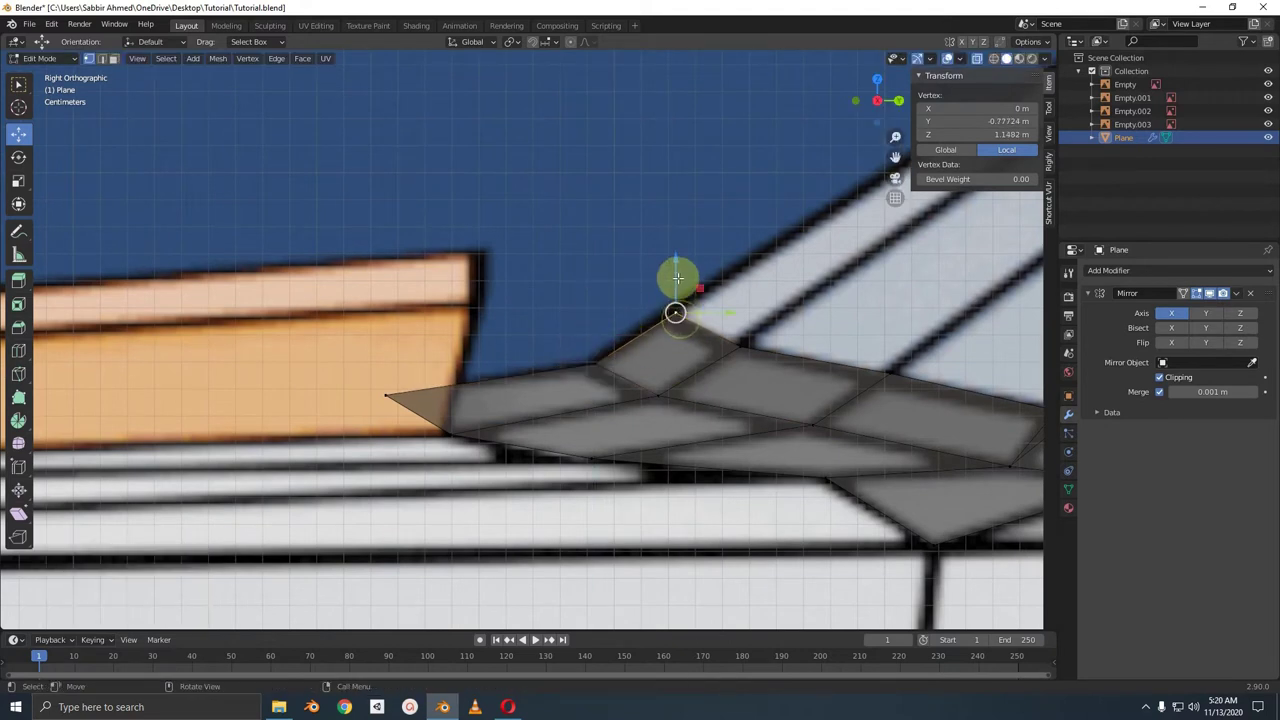
left_click_drag(674, 259, 674, 257)
- Adjust the heights of the frame vertices along the pillar
middle_click_drag(674, 257, 581, 332, "shift")
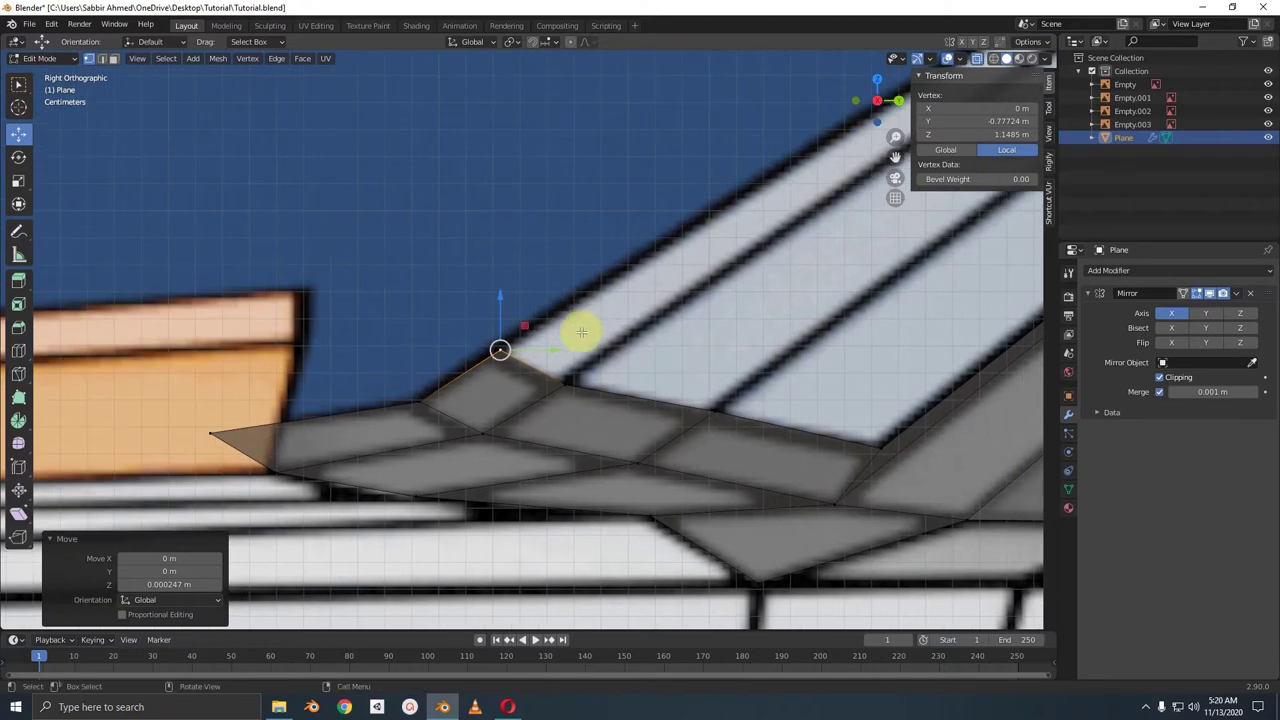
middle_click_drag(603, 383, 543, 406, "shift")
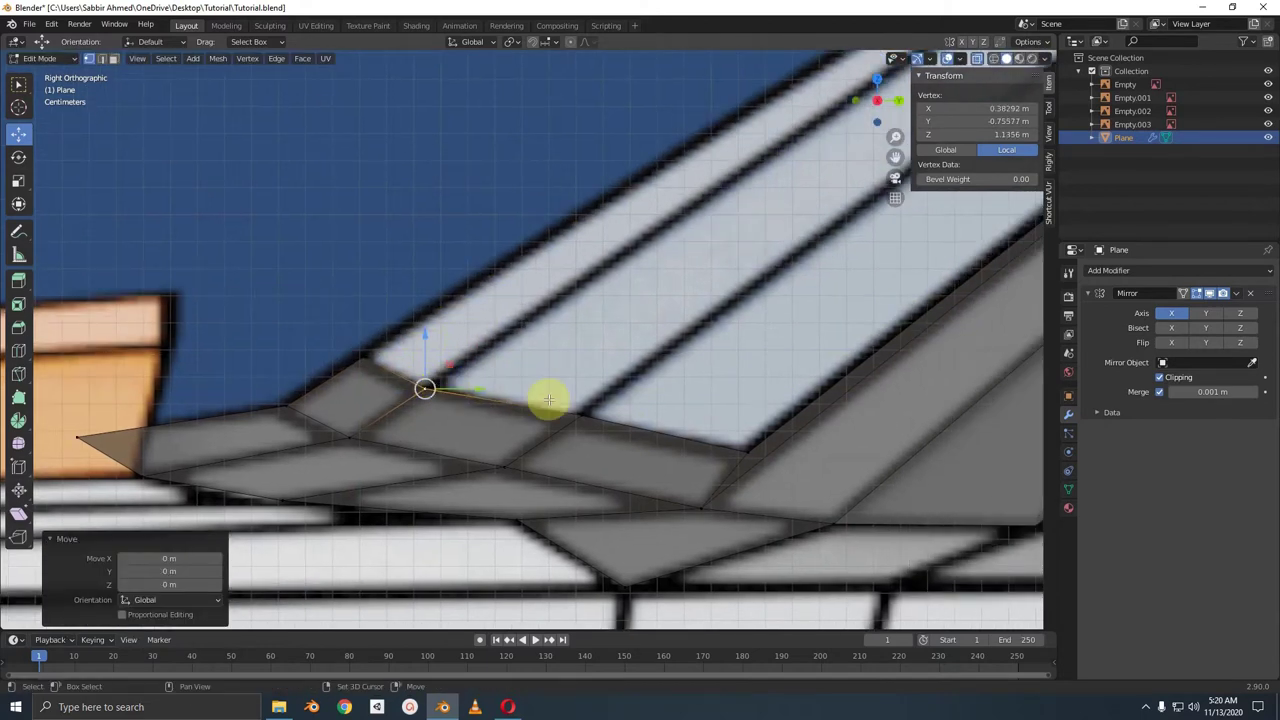
left_click(580, 416)
left_click_drag(581, 363, 581, 376)
middle_click_drag(628, 423, 677, 443, "shift")
scroll(714, 354, "up", 2)
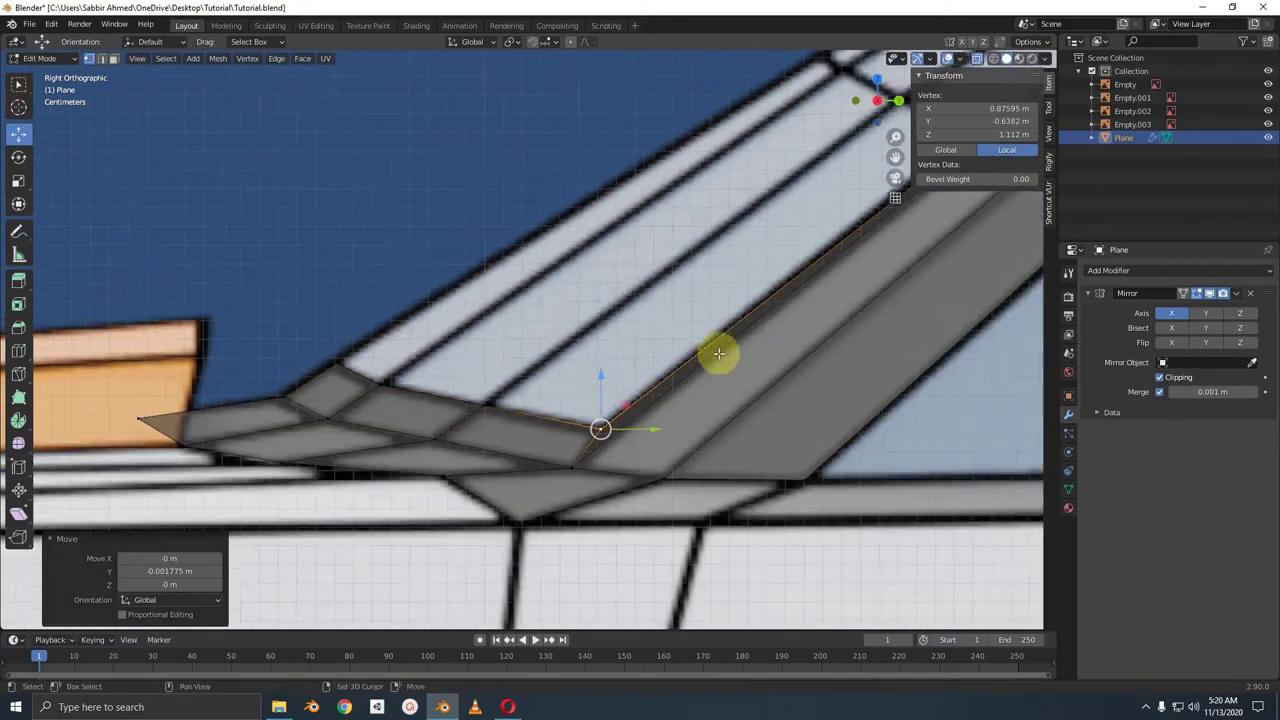
left_click(608, 389)
mouse_move(608, 389)
middle_mouse_down("shift")
mouse_move(691, 374)
mouse_move(654, 331)
middle_mouse_up("shift")
- Raise the roof-corner and top-corner vertices to about 1.4689 m, then return to top view
left_click(654, 331)
left_click_drag(663, 305, 694, 317)
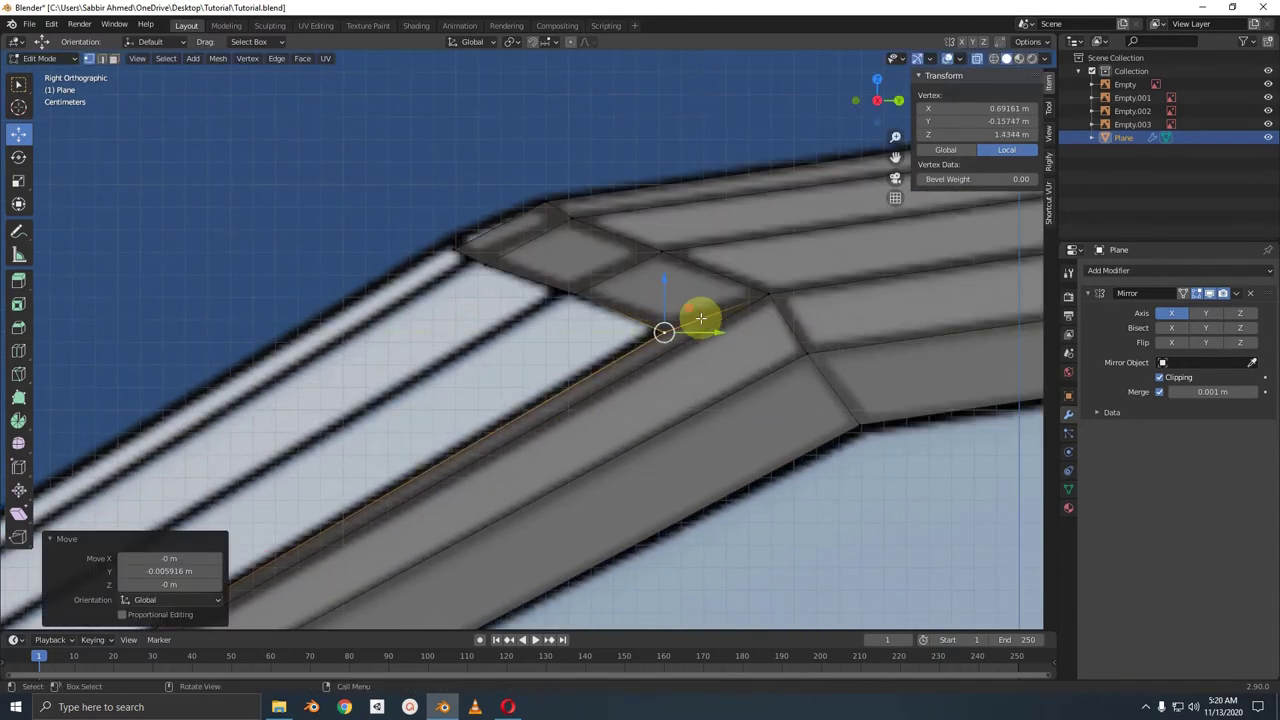
middle_click_drag(694, 317, 636, 349, "shift")
left_click(590, 305)
left_click_drag(588, 265, 609, 277)
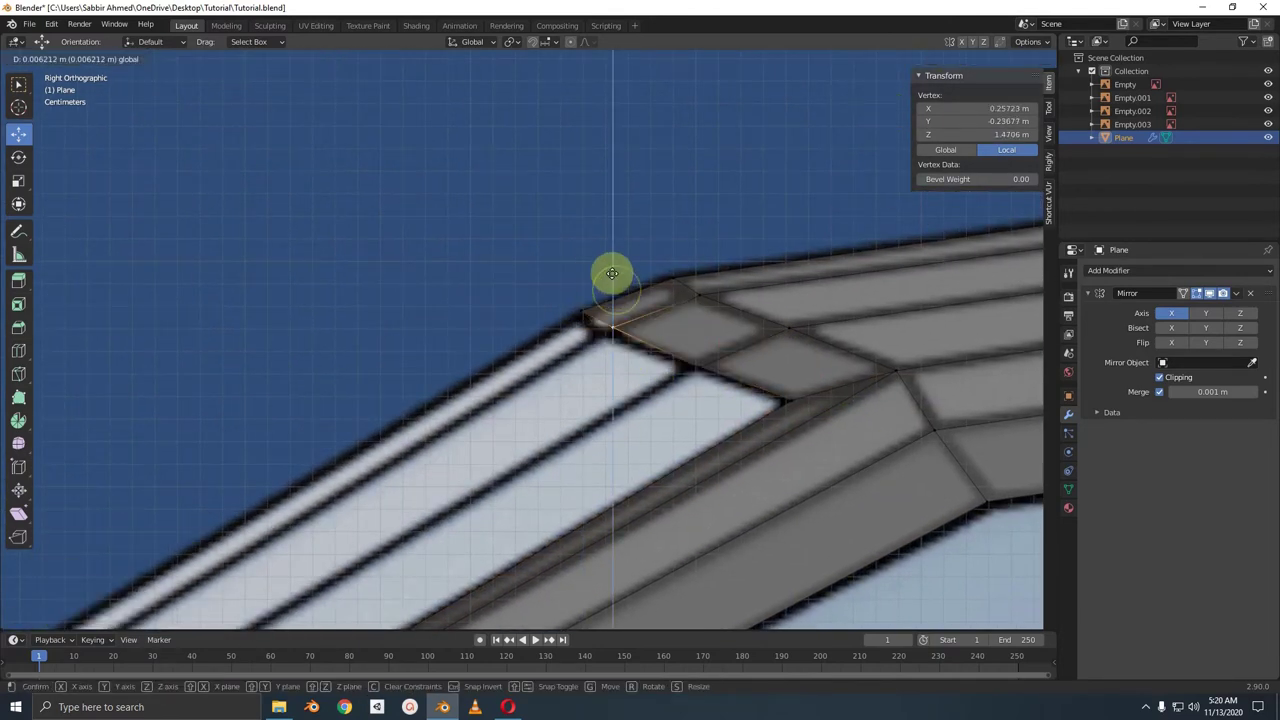
key("KP_7")
scroll(627, 354, "down", 5)
scroll(640, 374, "up", 3)
- Fill the open border loop inside the windshield's inner lip with a new face
scroll(640, 374, "up", 2)
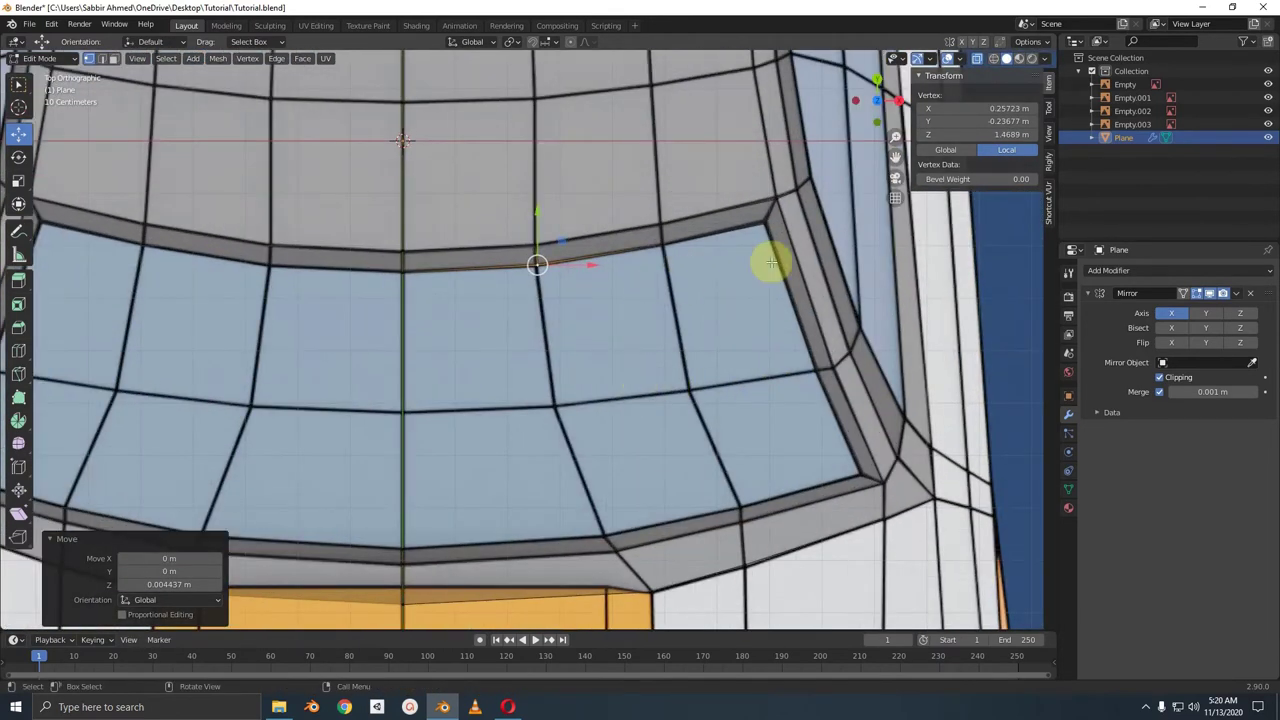
mouse_move(646, 380)
middle_mouse_down()
mouse_move(694, 317)
mouse_move(634, 434)
mouse_move(637, 341)
mouse_move(608, 494)
mouse_move(620, 490)
middle_mouse_up()
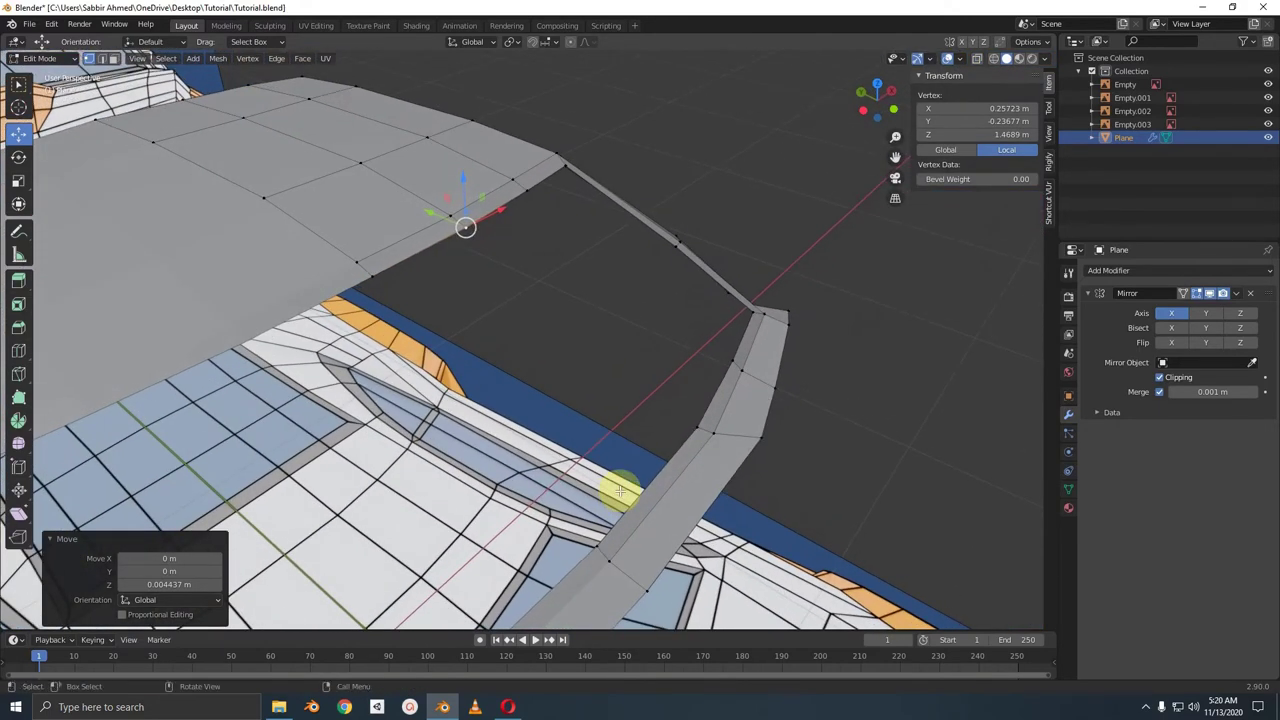
left_click(371, 277)
left_click(372, 277, "alt")
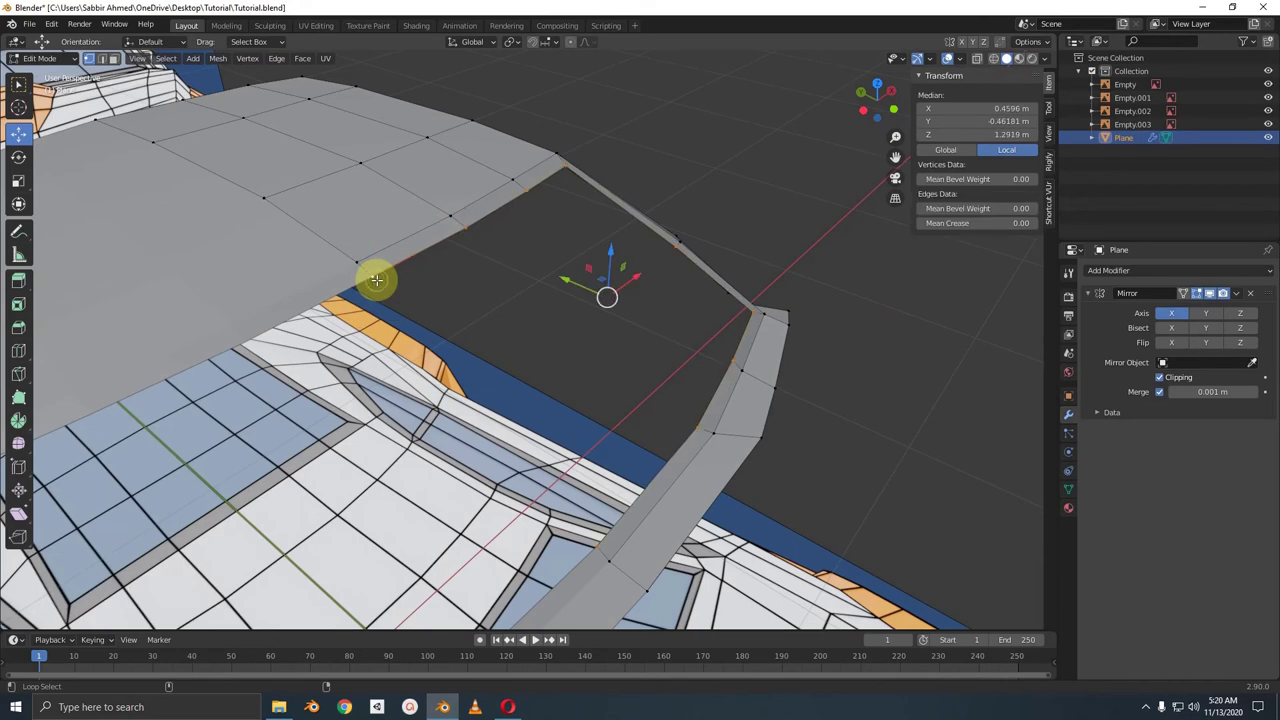
key("f")
mouse_move(711, 380)
middle_mouse_down()
mouse_move(564, 362)
mouse_move(665, 368)
middle_mouse_up()
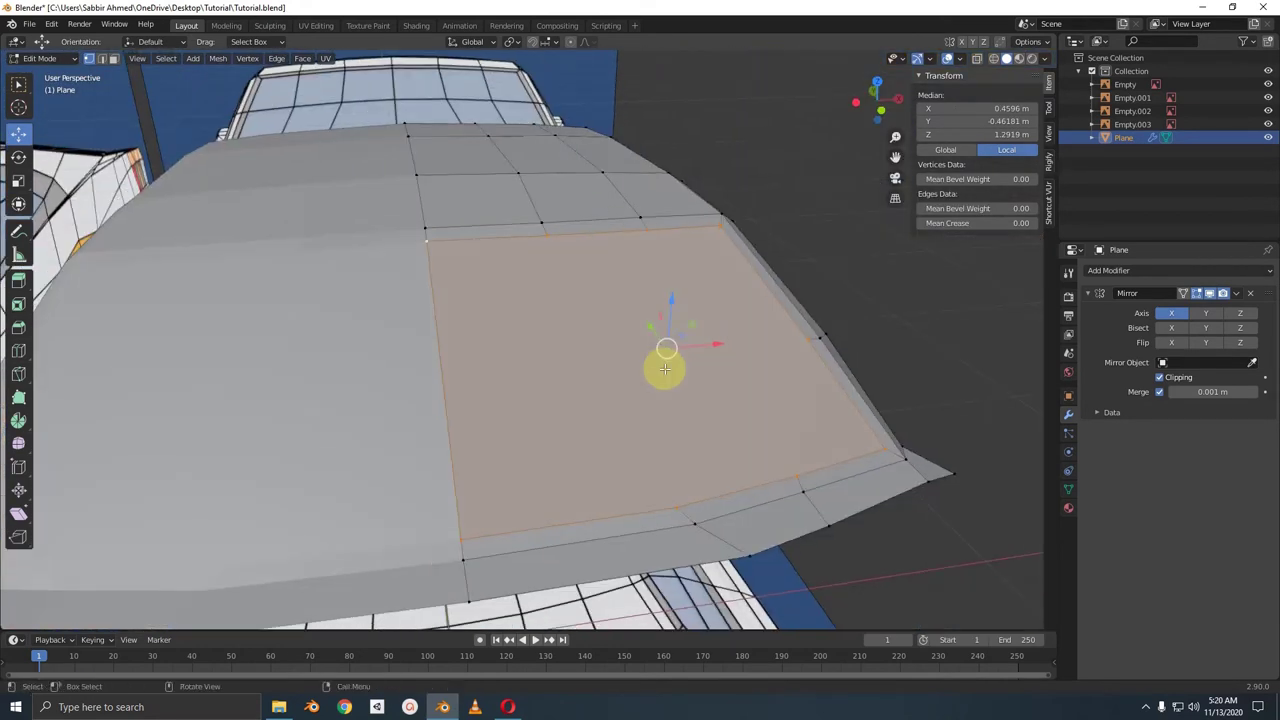
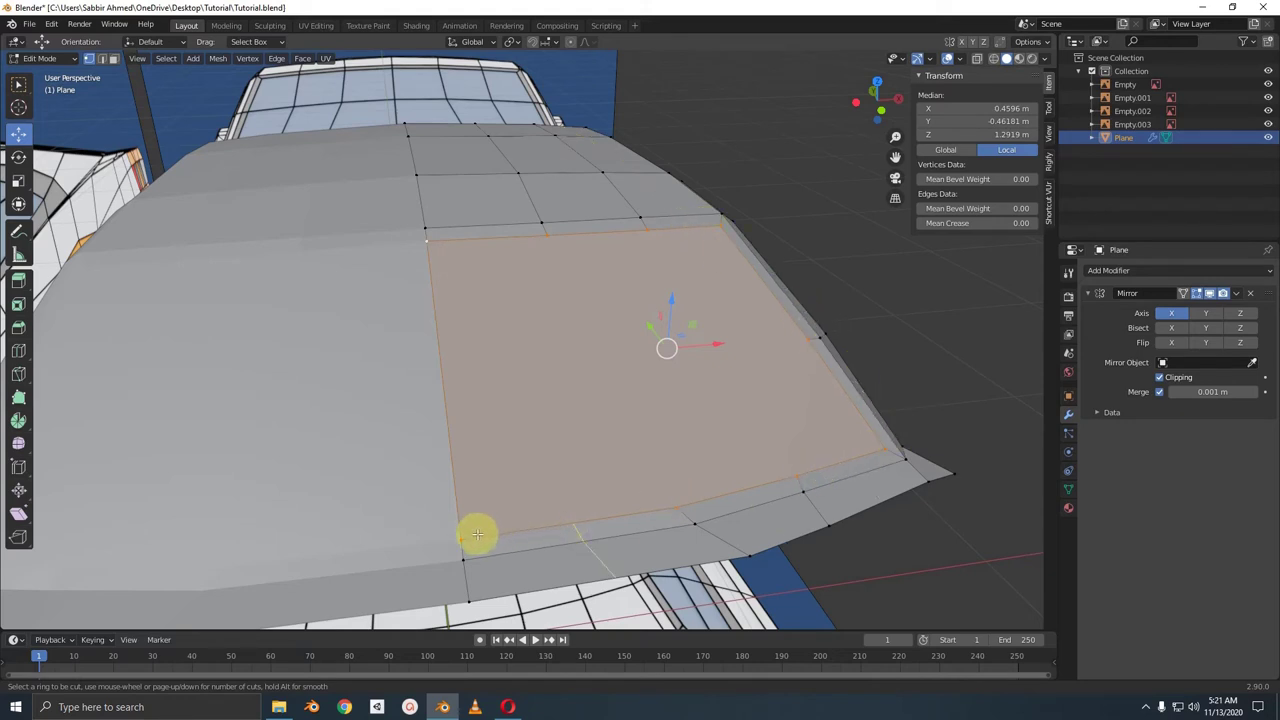
- Drop the loop cut and join a lower-edge vertex to an upper-edge vertex of the side panel with a new edge
key("Escape")
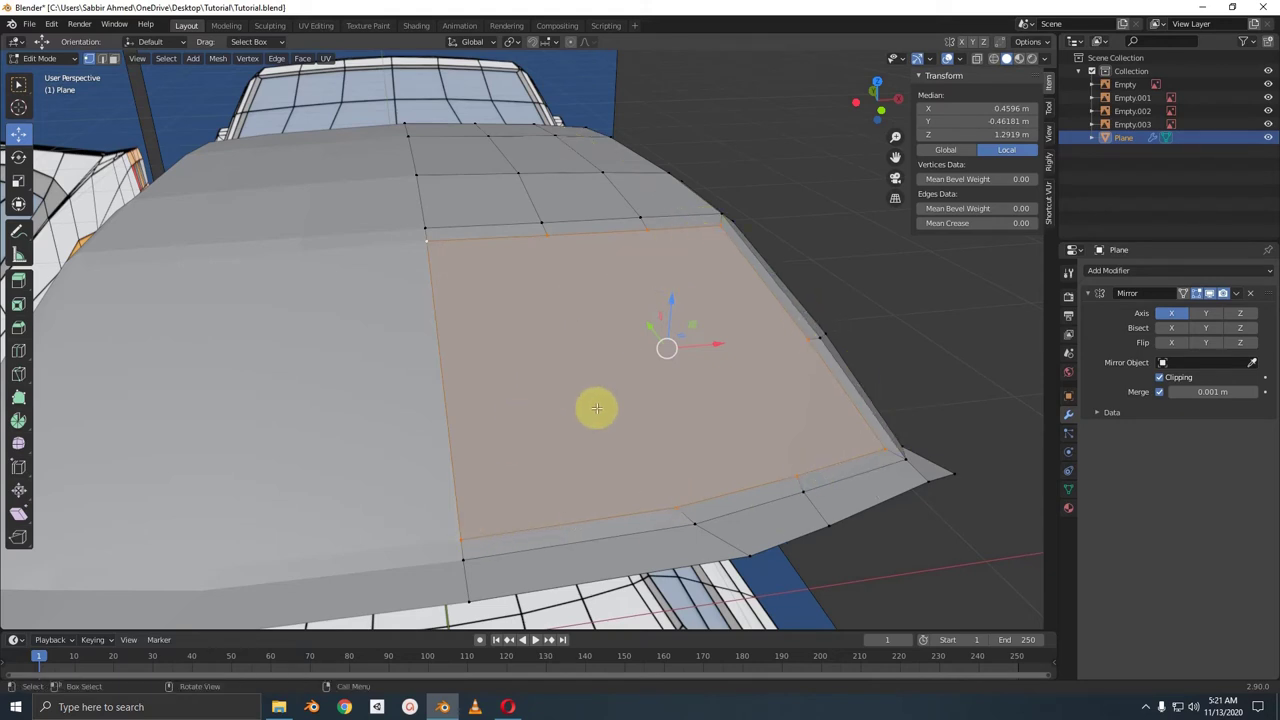
mouse_move(578, 400)
middle_mouse_down()
mouse_move(534, 397)
mouse_move(580, 406)
middle_mouse_up()
left_click(618, 478)
left_click(501, 218, "shift")
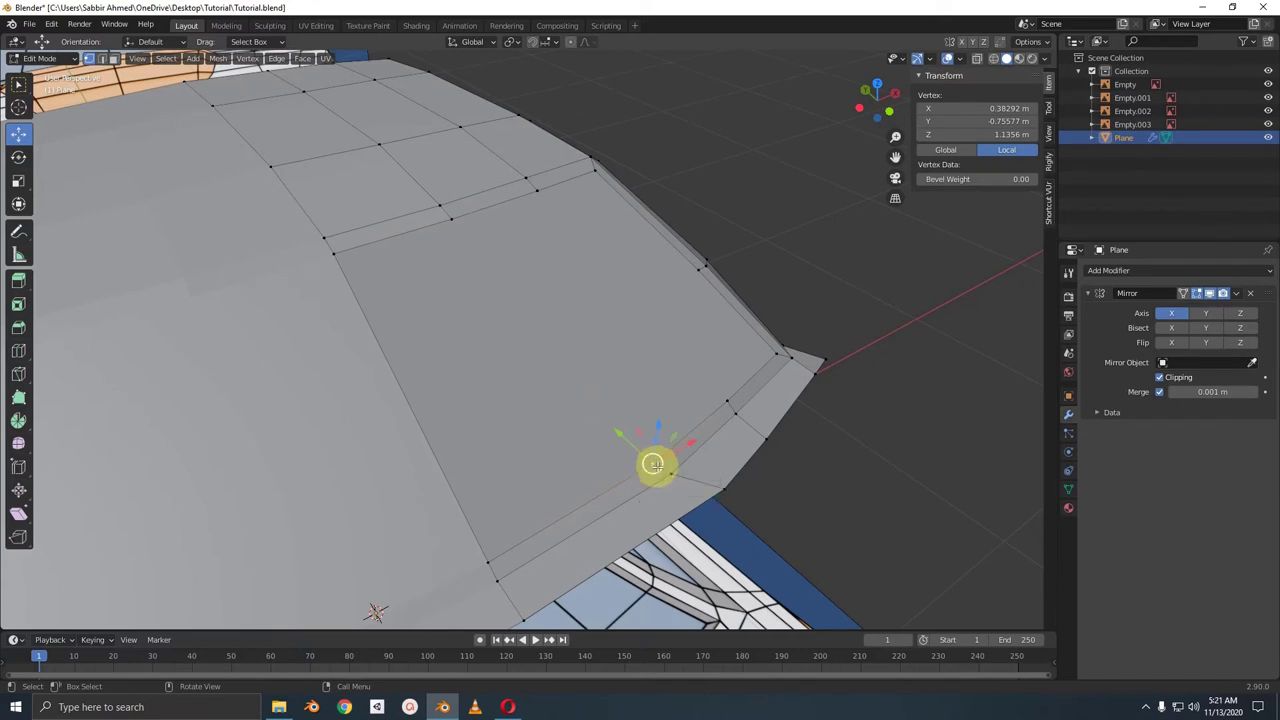
left_click(451, 222, "shift")
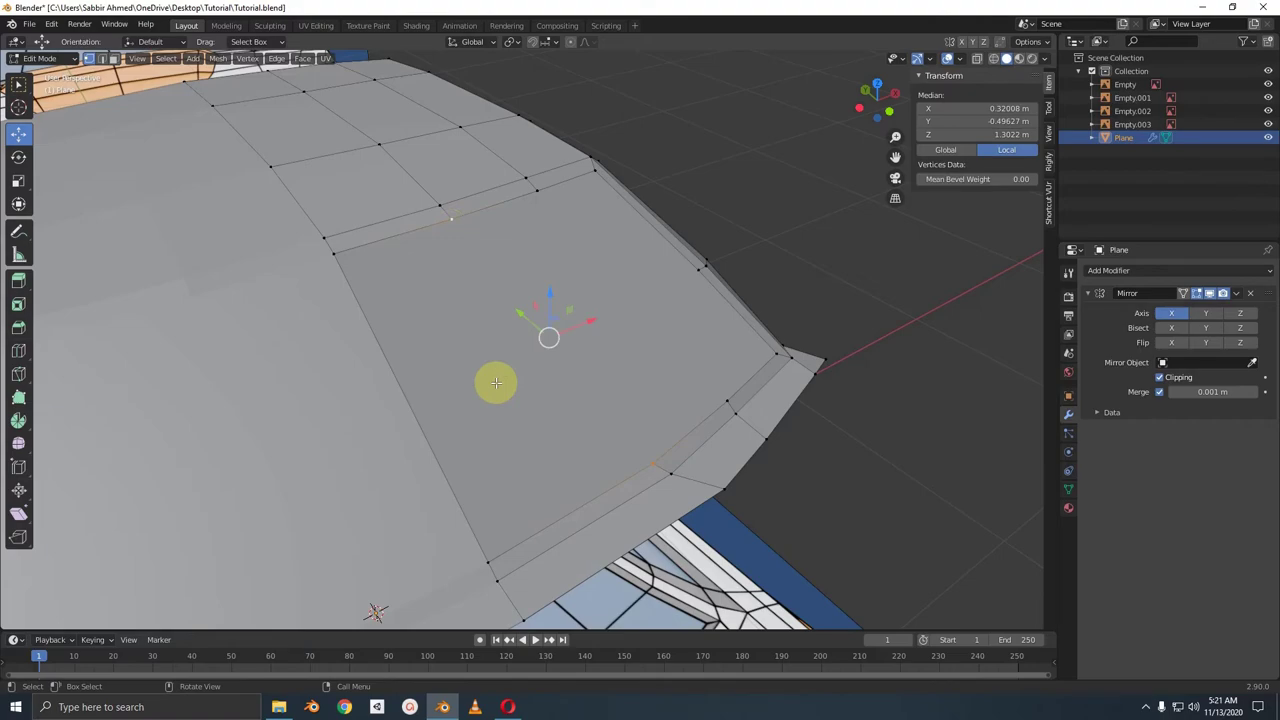
key("j")
- Start moving the selected vertex, then cancel so it stays in place
mouse_move(583, 426)
middle_mouse_down()
mouse_move(406, 391)
mouse_move(477, 429)
mouse_move(546, 437)
mouse_move(600, 420)
mouse_move(640, 375)
mouse_move(591, 397)
middle_mouse_up()
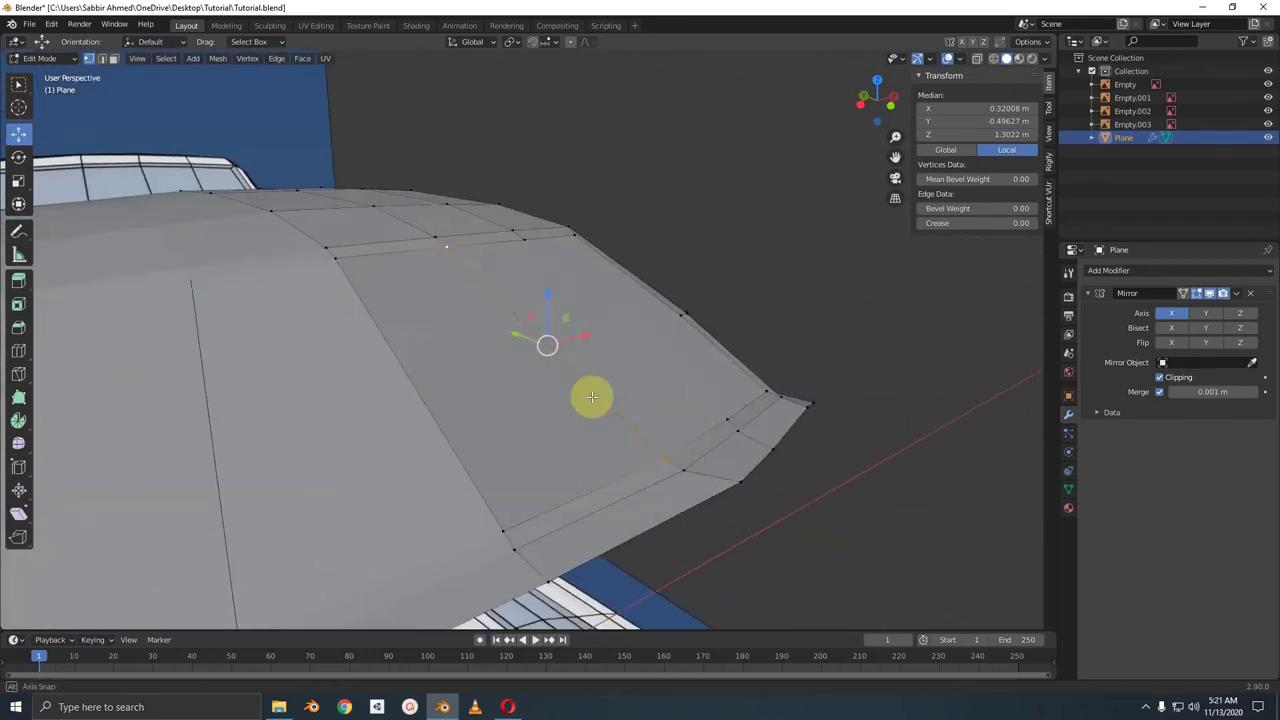
key("g")
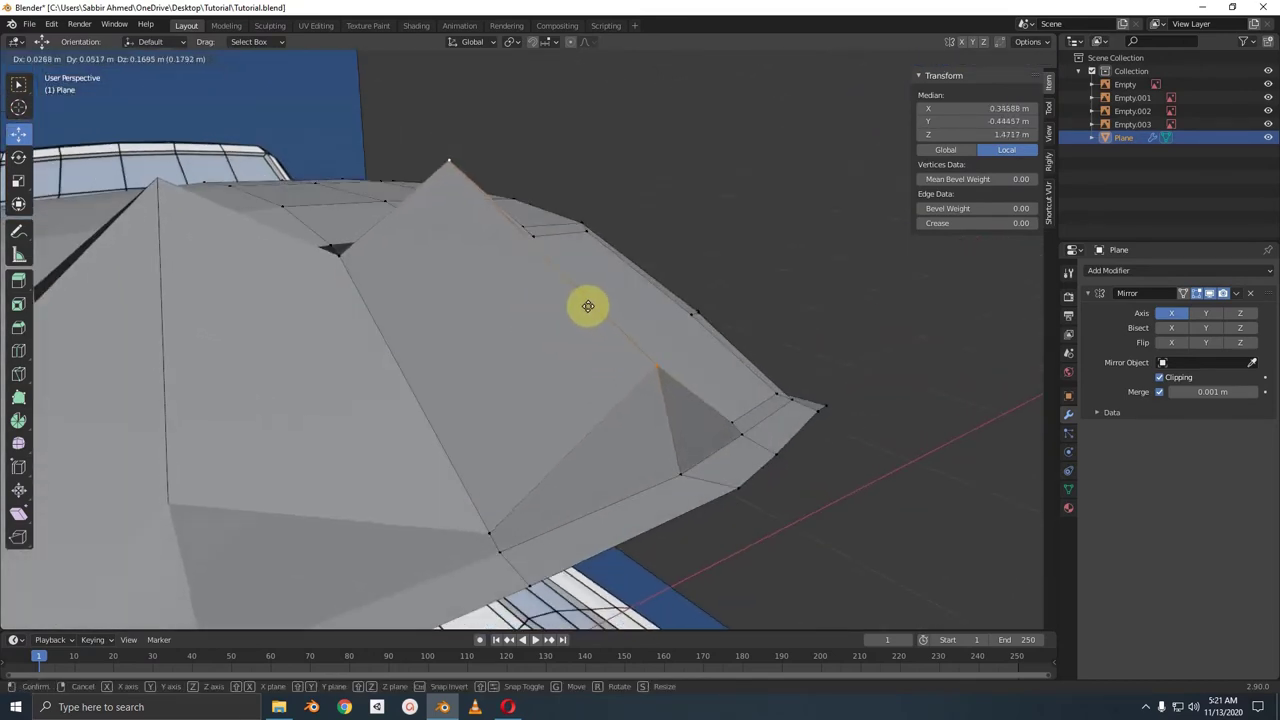
right_click(590, 305)
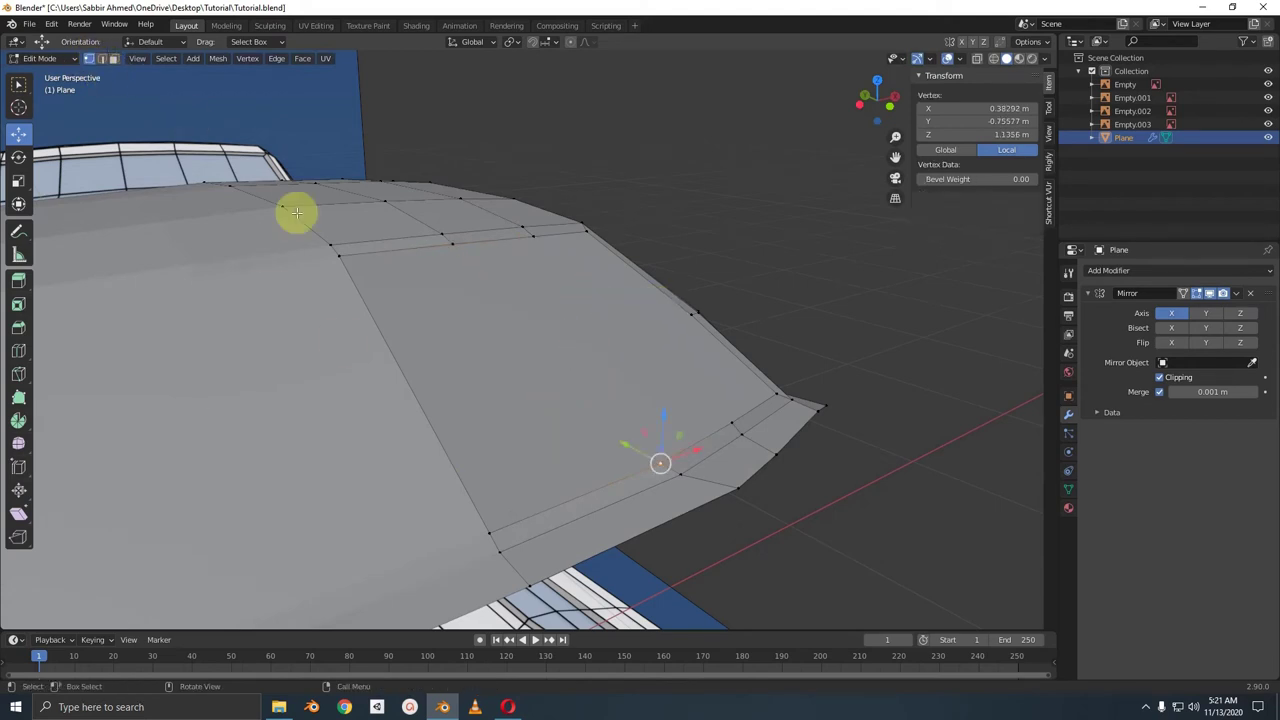
- Subdivide the diagonal edge between the upper corner and lower vertex with a single cut
left_click(338, 256)
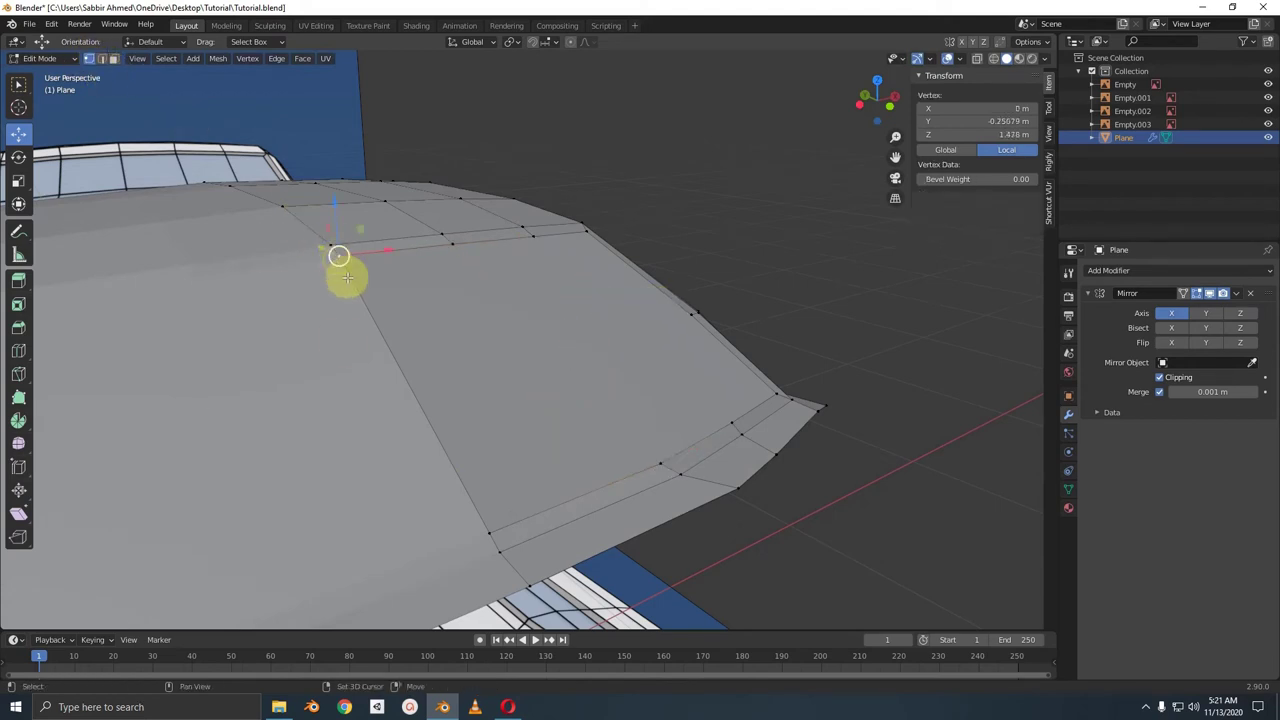
left_click(488, 532, "shift")
right_click(400, 355)
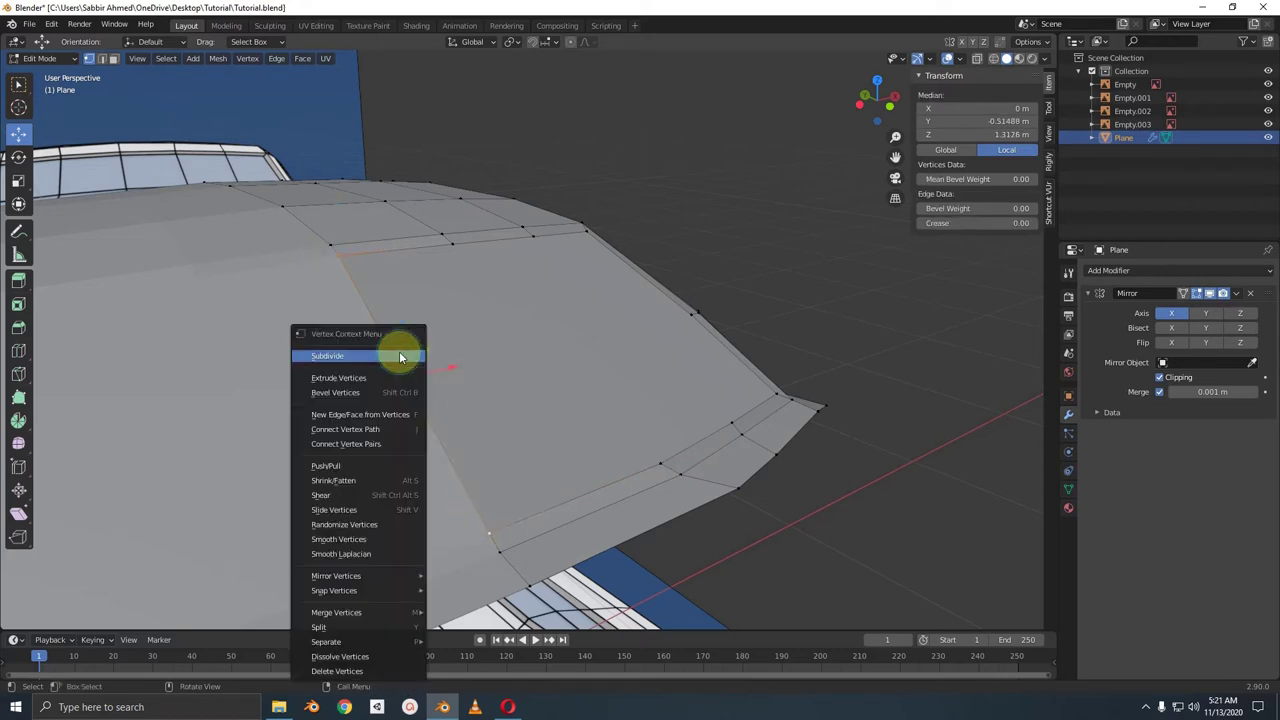
left_click(399, 356)
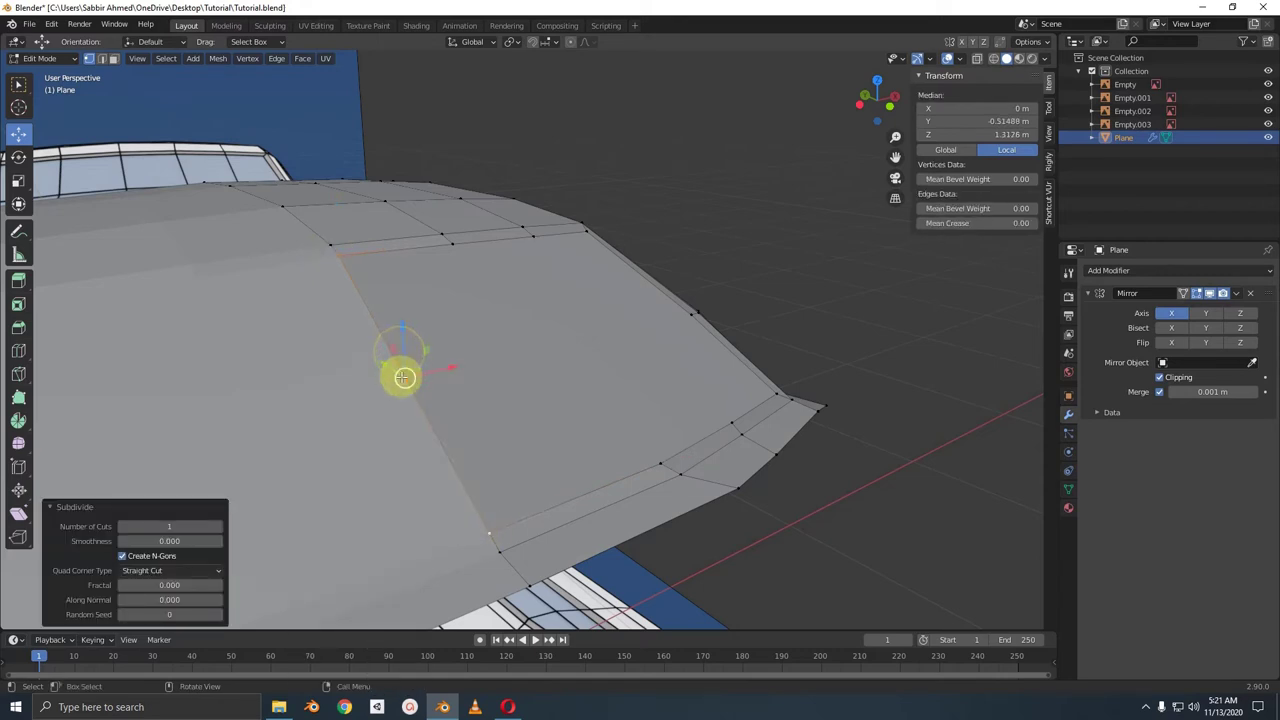
left_click(402, 375)
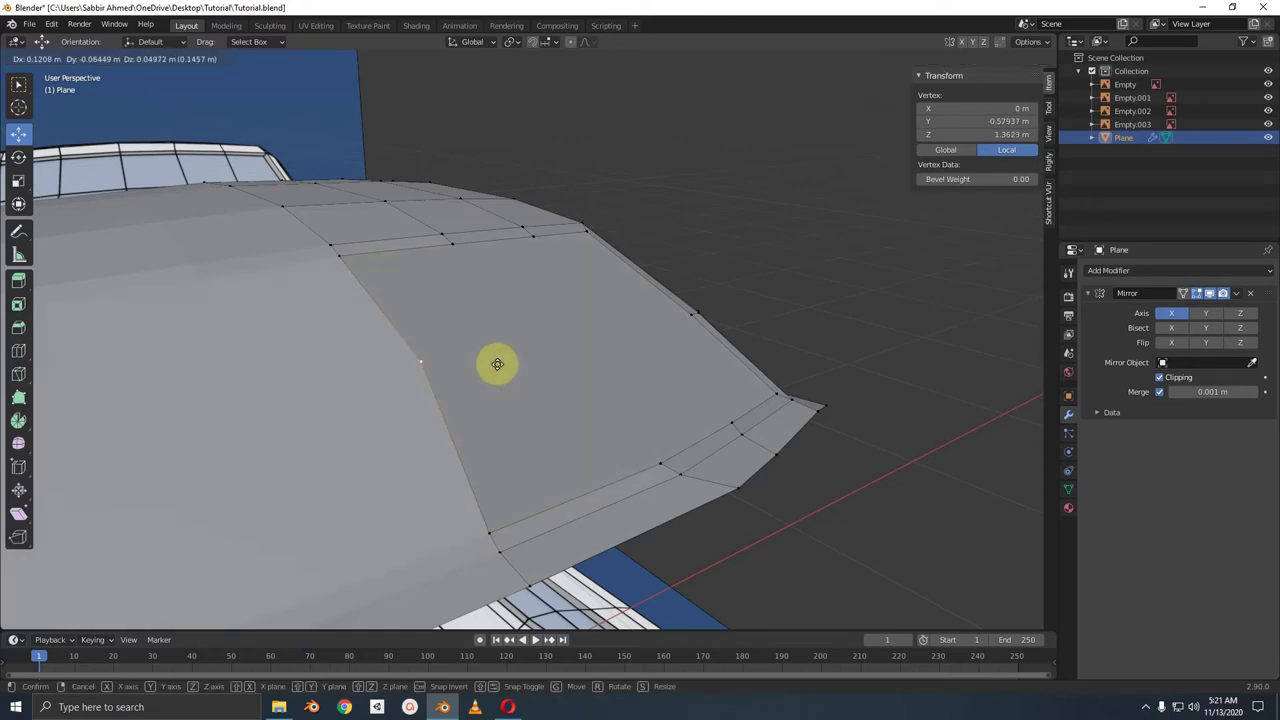
- Select the new midpoint together with a vertex on the panel's outer edge
middle_click_drag(506, 360, 500, 400, "shift")
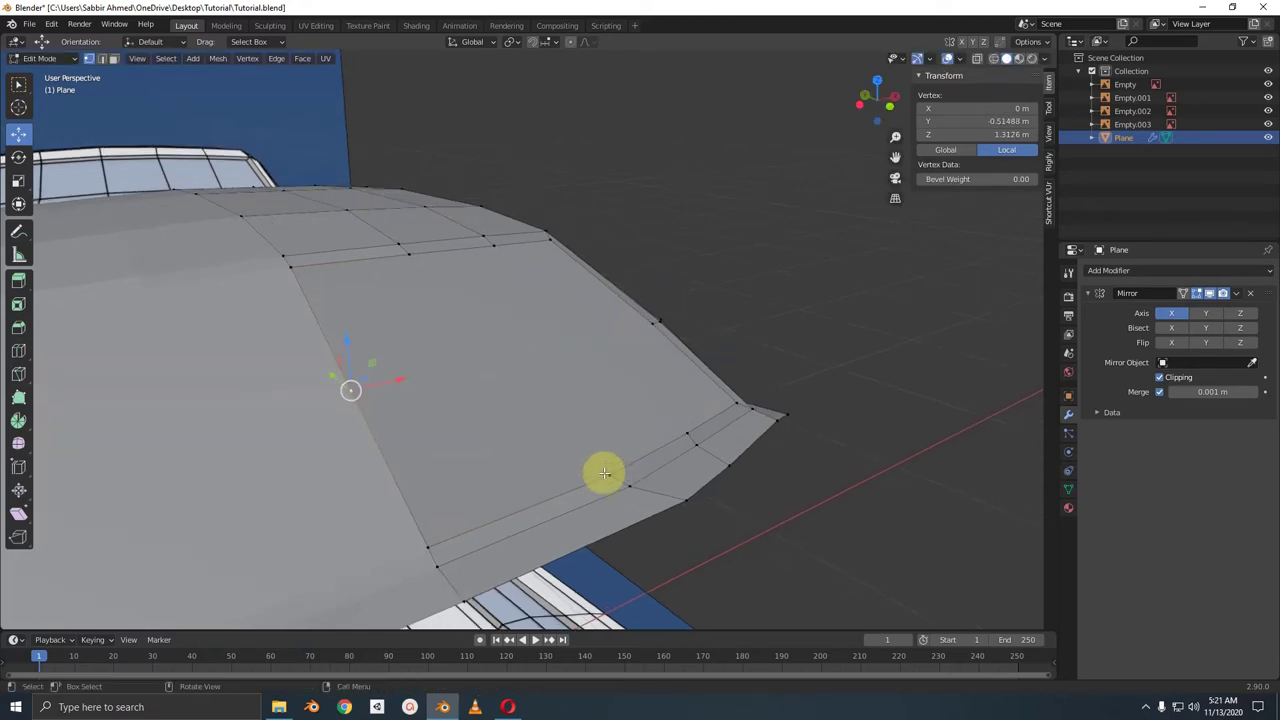
left_click(650, 321, "shift")
middle_click_drag(650, 321, 549, 346)
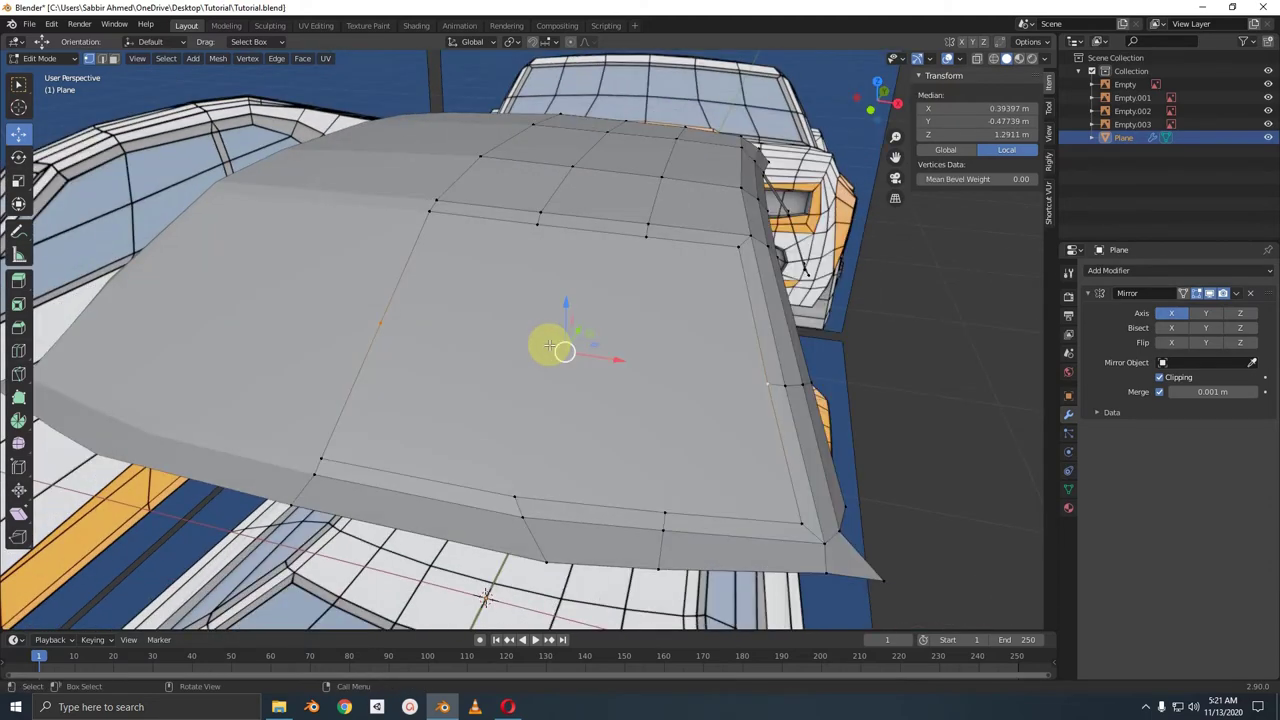
middle_click_drag(471, 357, 594, 354)
left_click(622, 458)
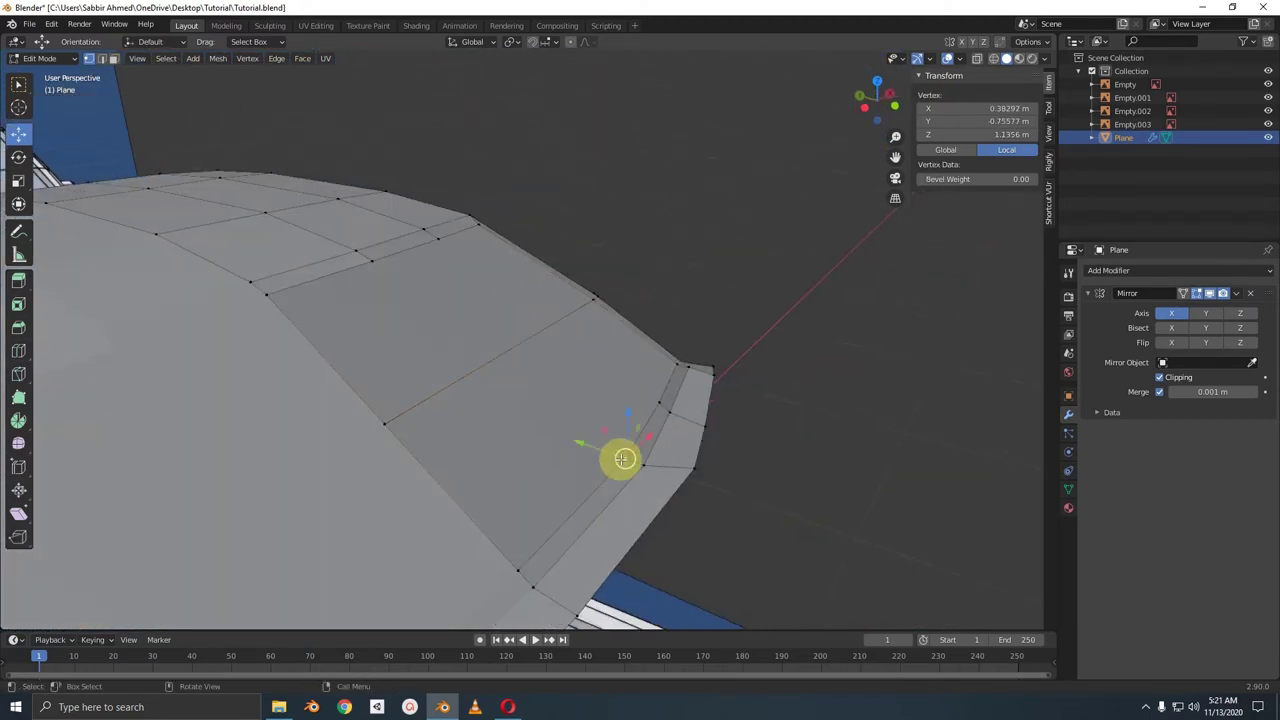
left_click(369, 265, "shift")
middle_click_drag(369, 265, 409, 309)
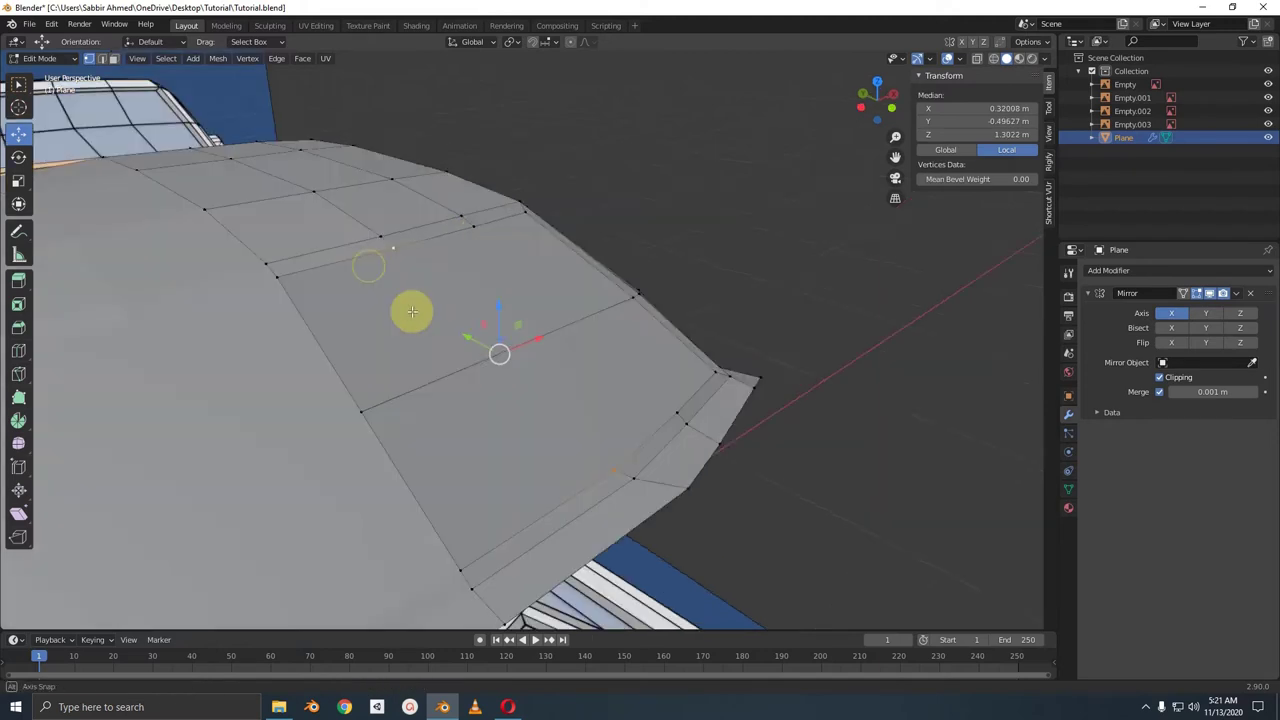
mouse_move(396, 247)
left_mouse_down()
mouse_move(566, 449)
mouse_move(604, 470)
left_mouse_up()
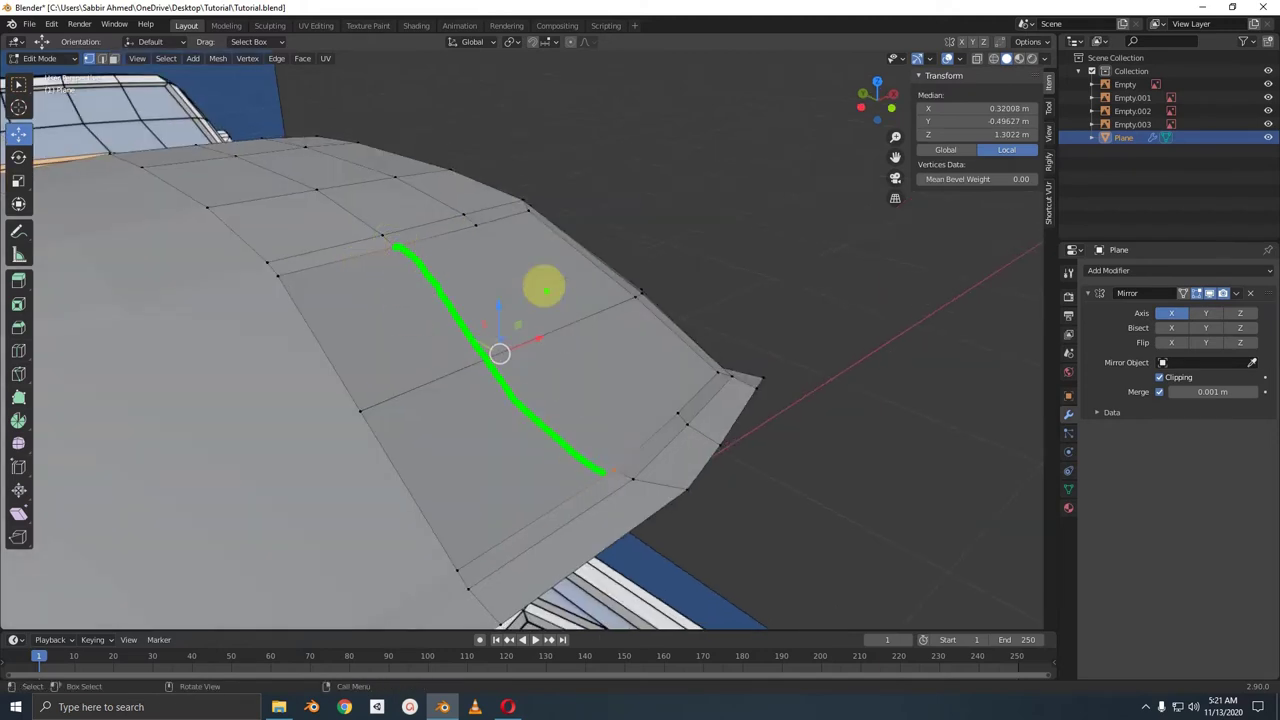
left_click_drag(477, 225, 597, 346)
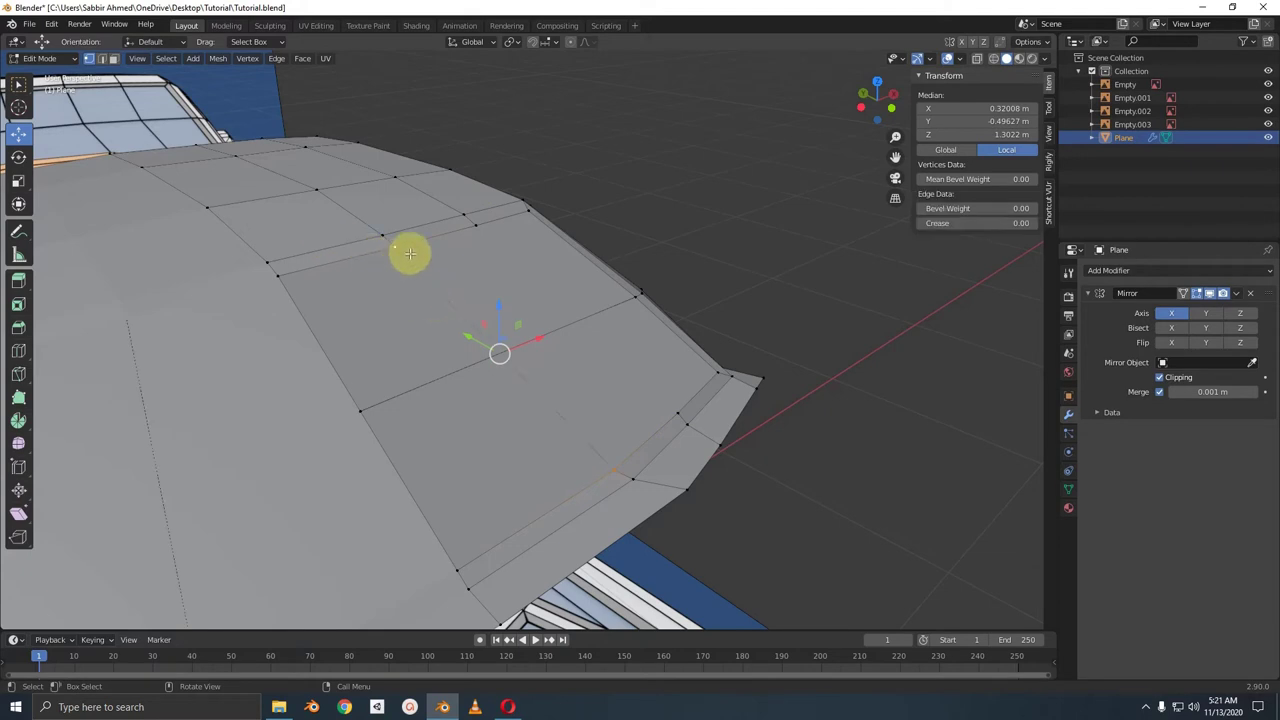
mouse_move(494, 309)
middle_mouse_down()
mouse_move(523, 354)
mouse_move(471, 351)
mouse_move(469, 333)
middle_mouse_up()
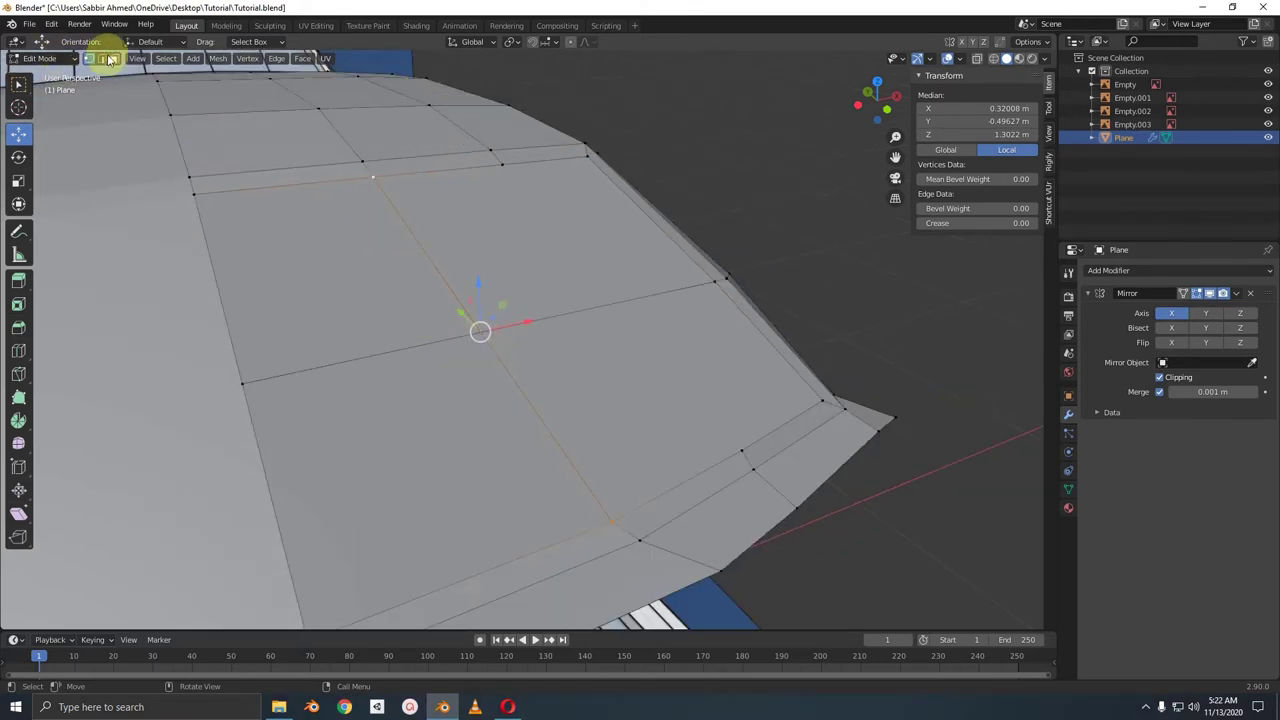
- Switch to edge select and test-move the diagonal edge, cancelling the move
left_click(101, 62)
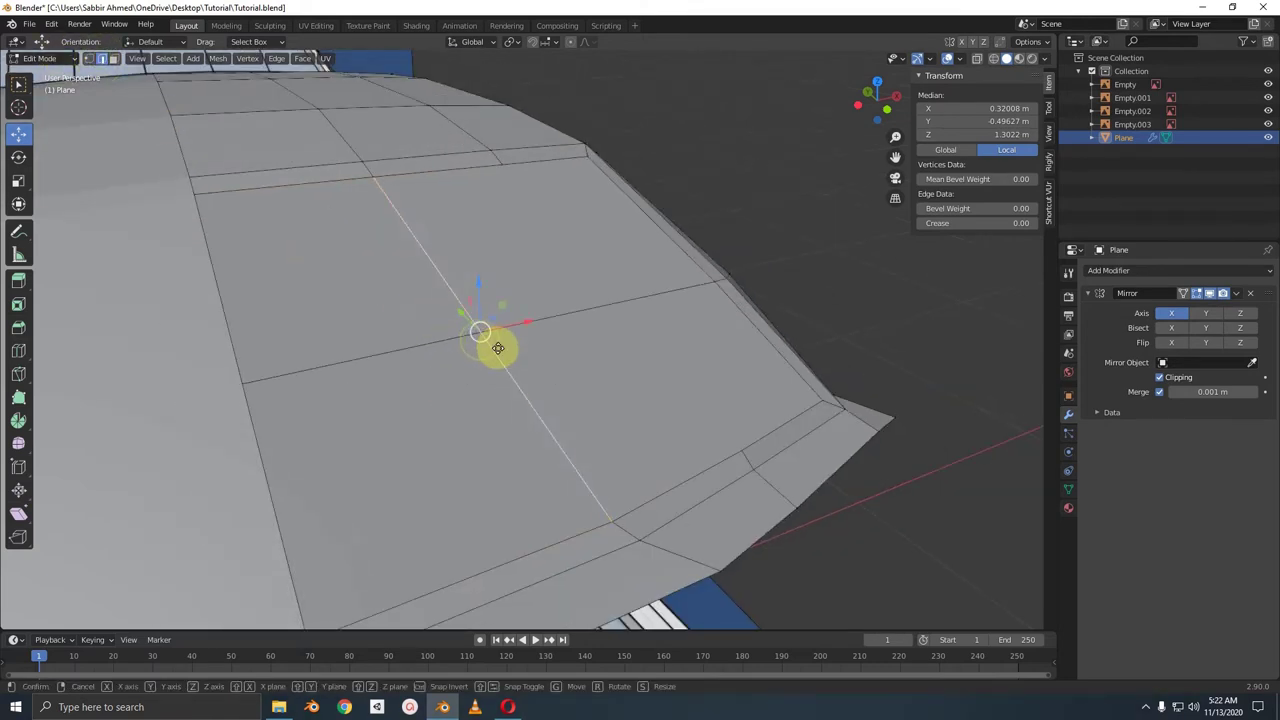
mouse_move(480, 335)
left_mouse_down()
mouse_move(495, 378)
mouse_move(496, 297)
mouse_move(506, 328)
left_mouse_up()
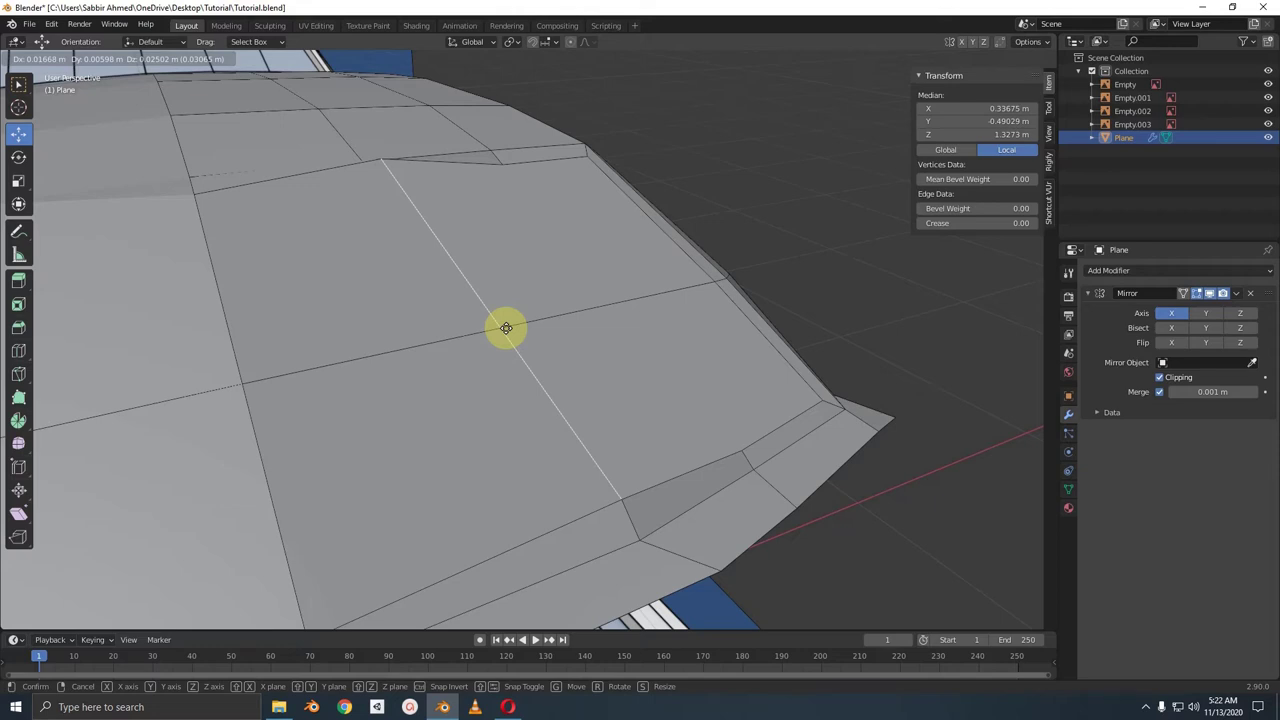
right_click(506, 328)
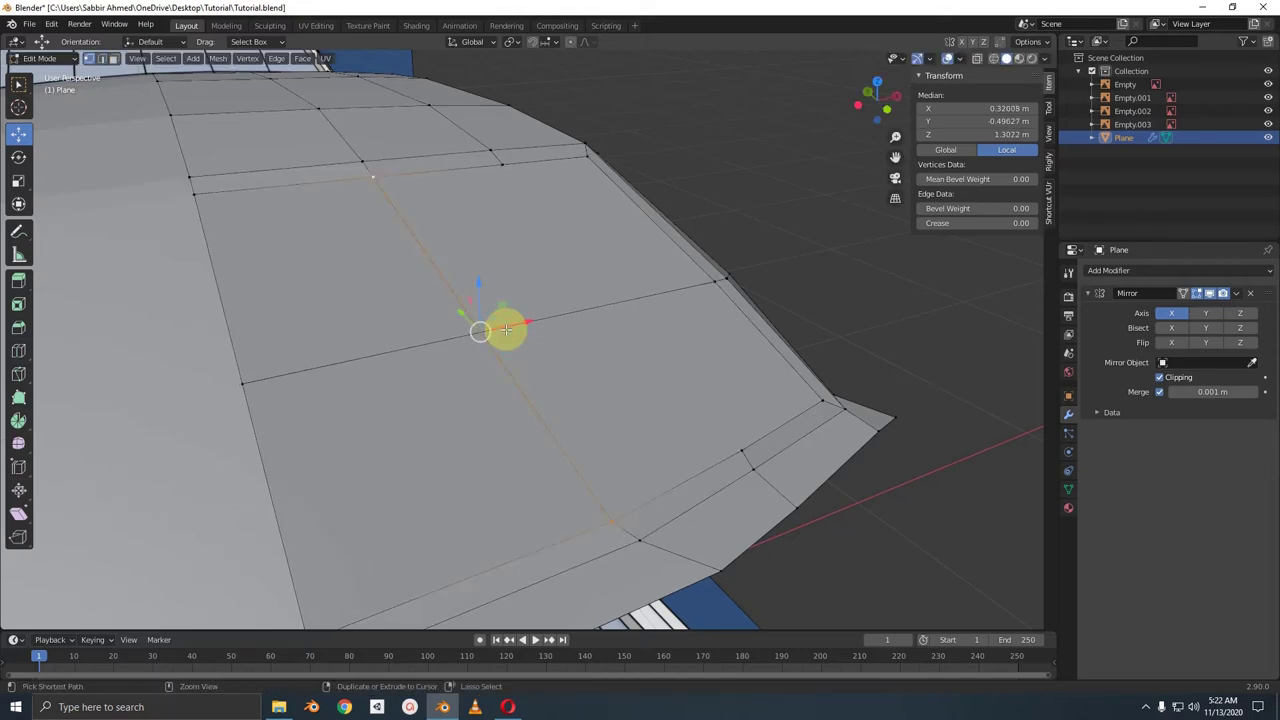
- Join a left-edge vertex and a right-edge vertex of the panel with a new edge (J)
left_click(375, 197)
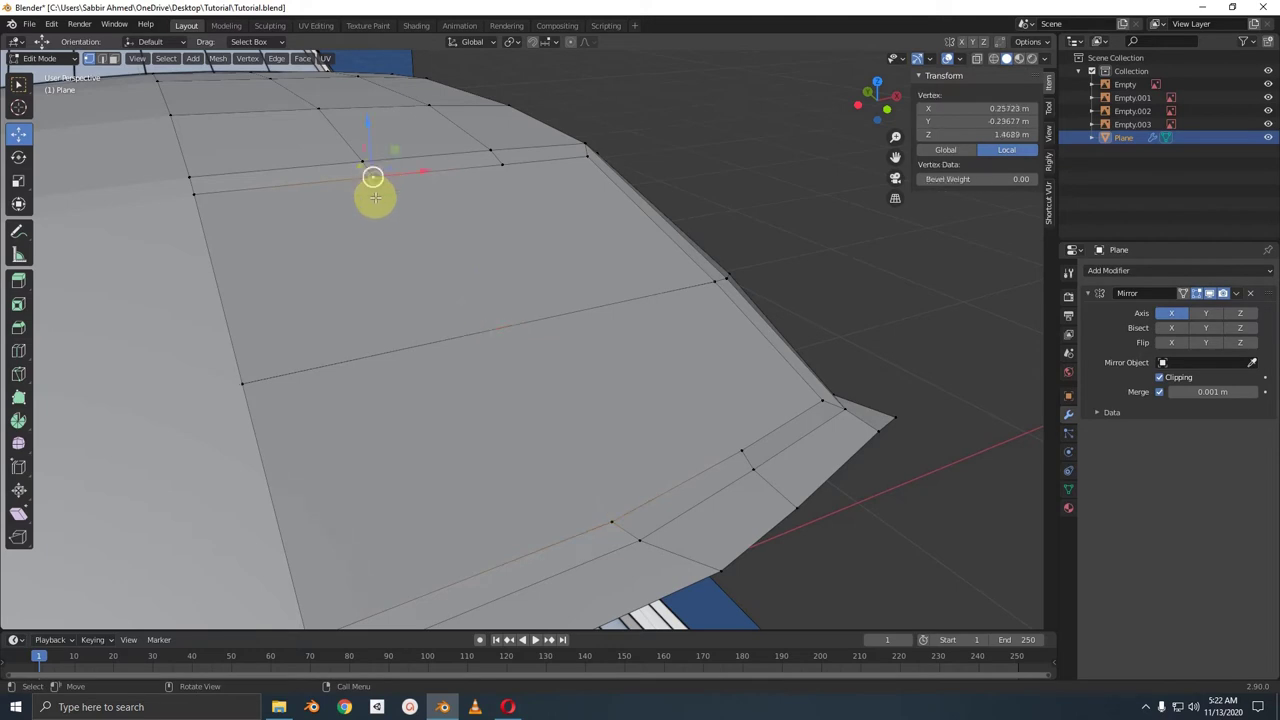
scroll(397, 271, "down", 2)
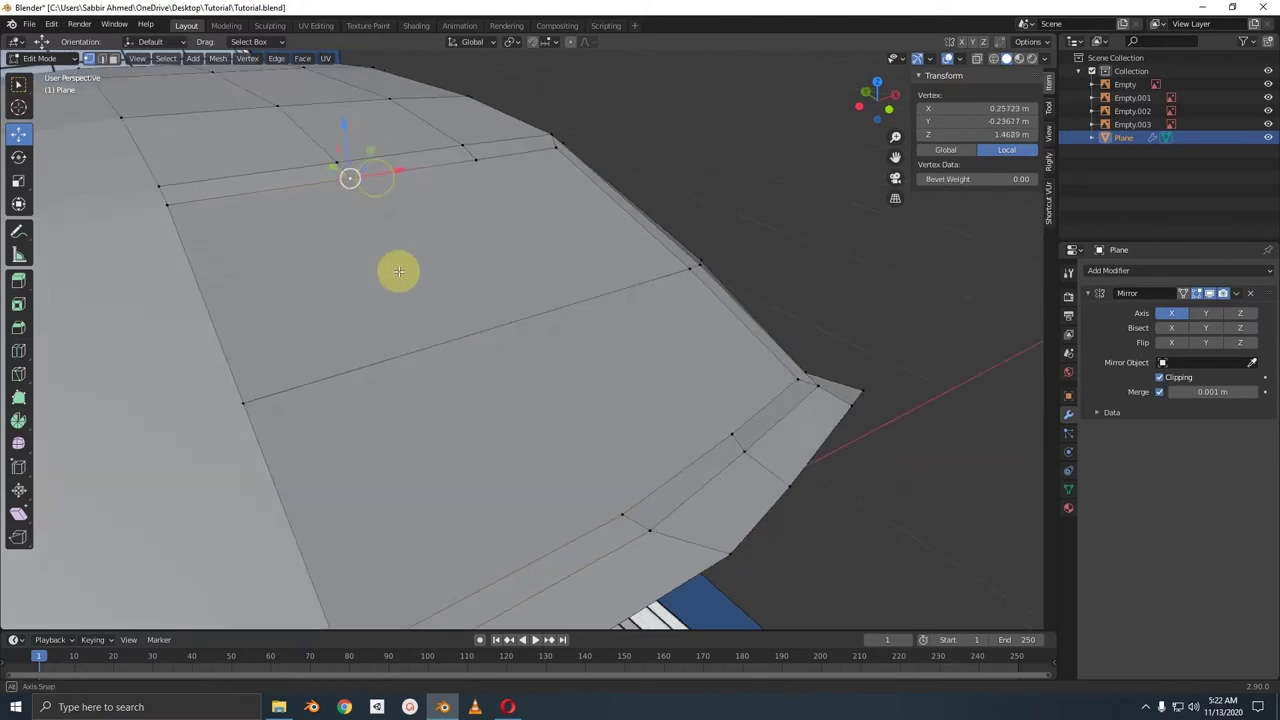
left_click(600, 312, "ctrl")
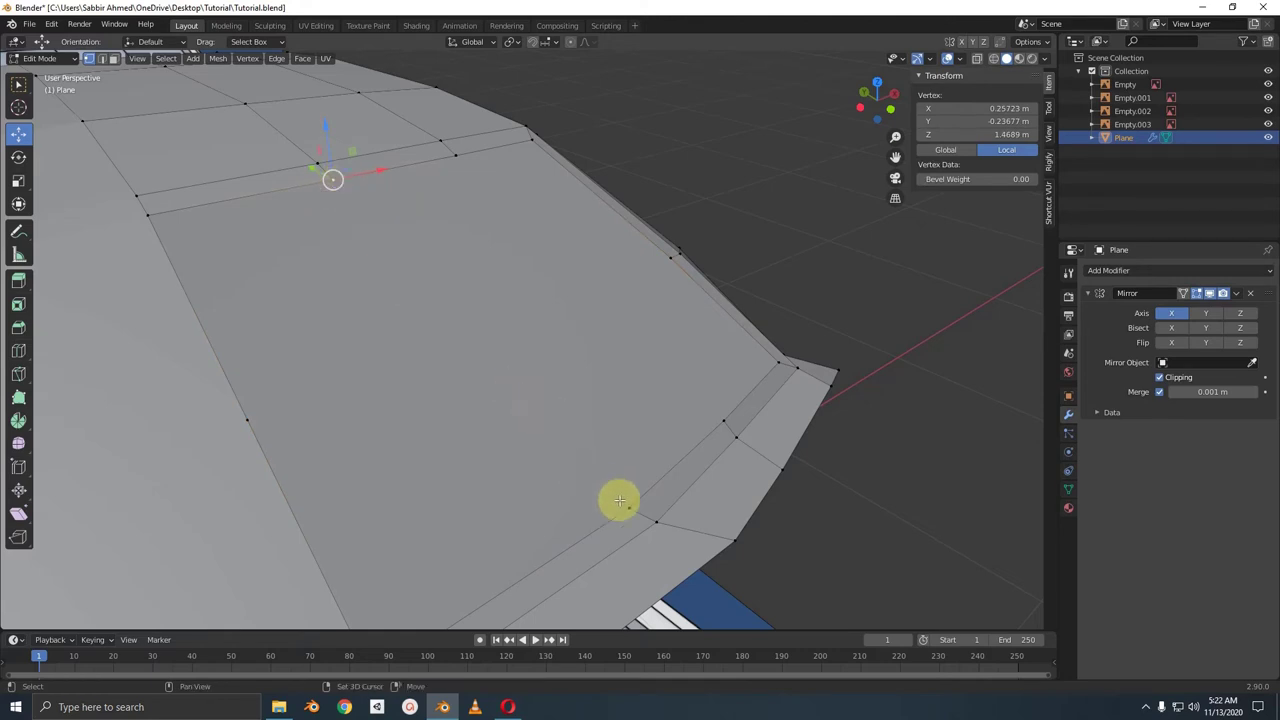
middle_click_drag(621, 503, 591, 447, "shift")
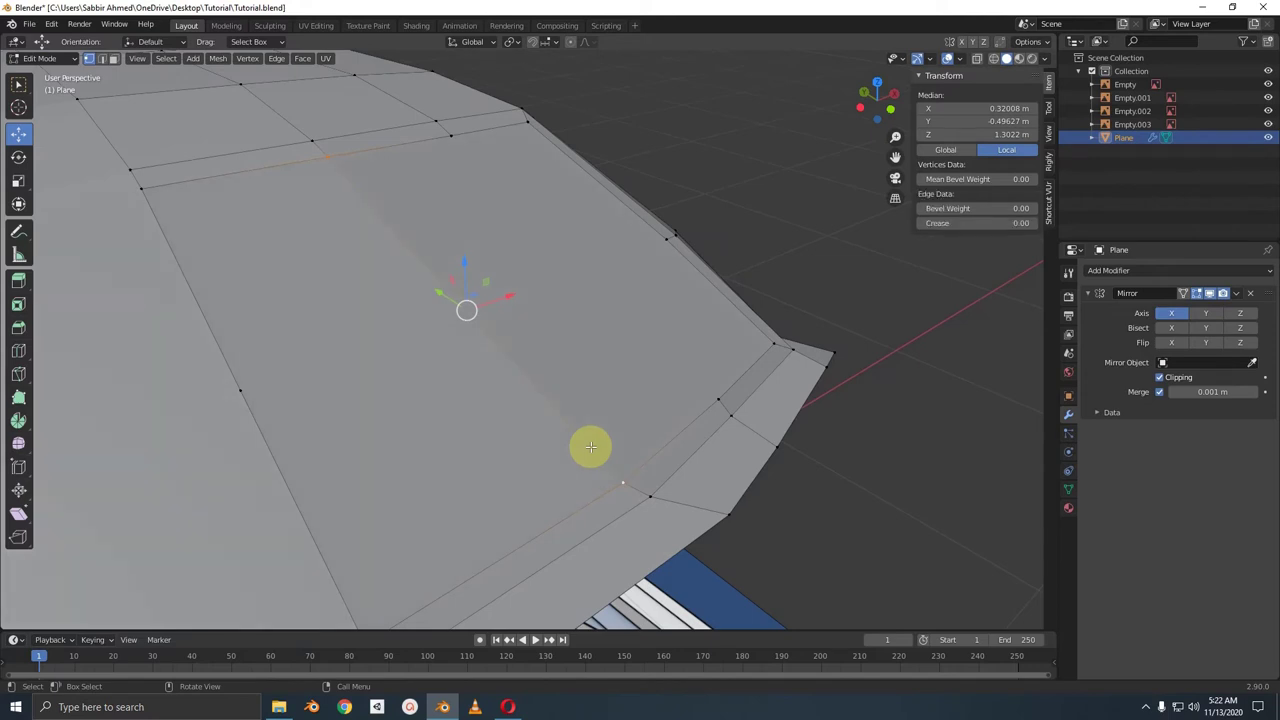
left_click(240, 390)
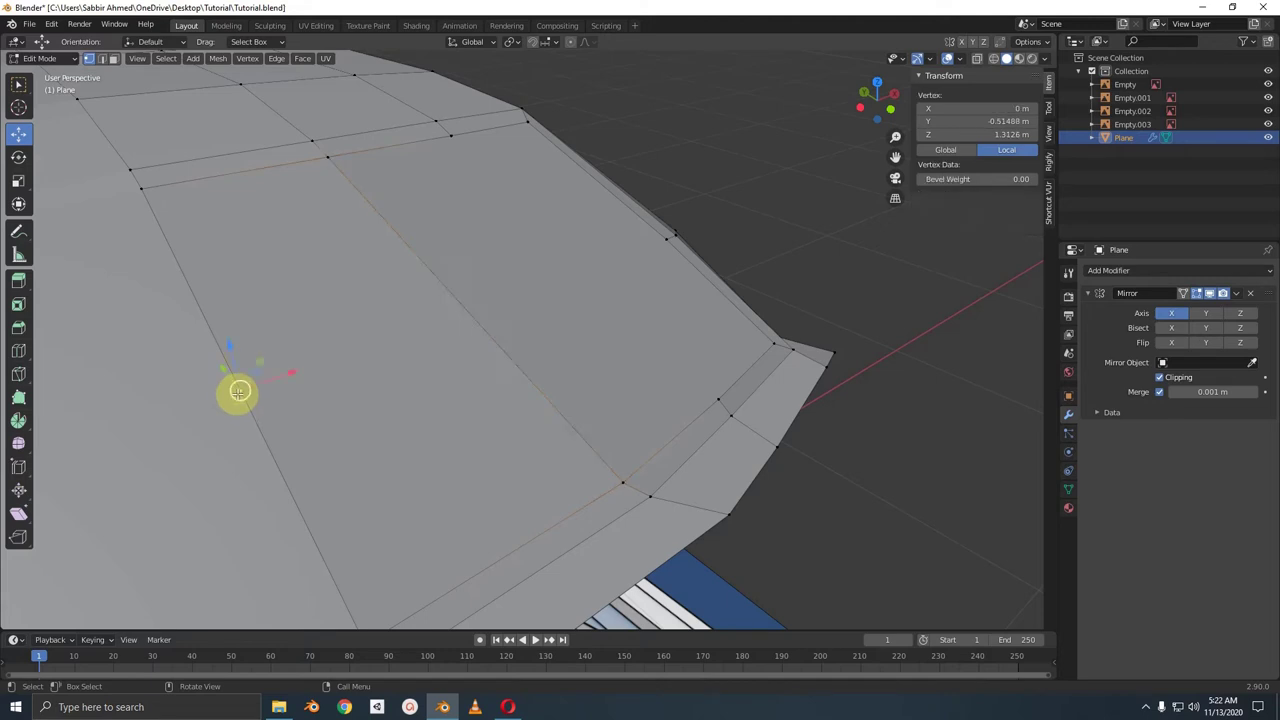
left_click(672, 246, "shift")
middle_click_drag(674, 251, 677, 283)
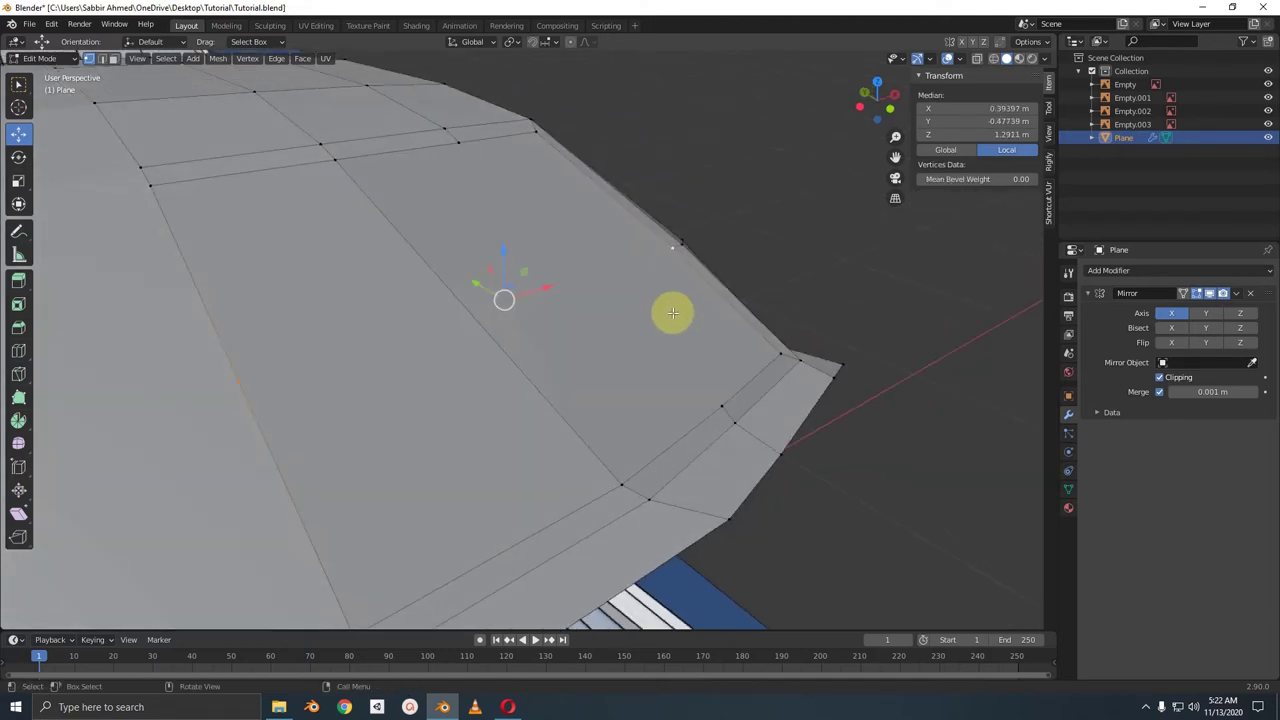
middle_click_drag(647, 319, 558, 345)
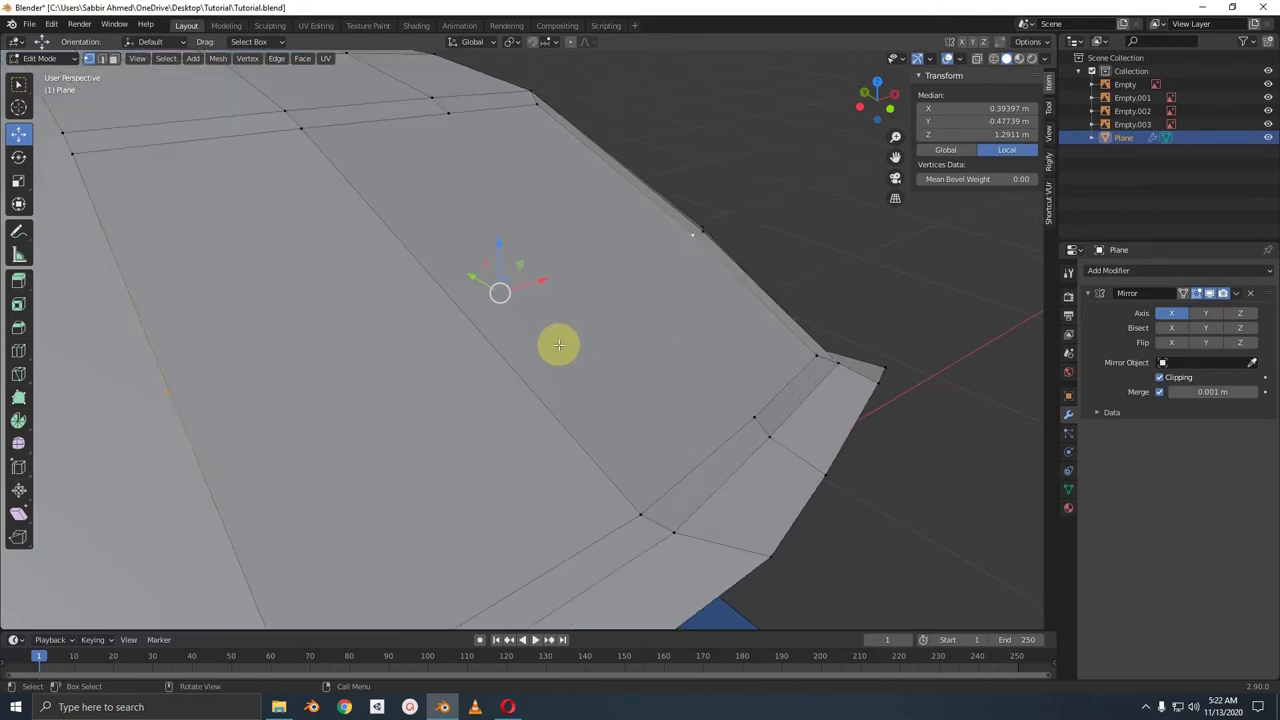
key("j")
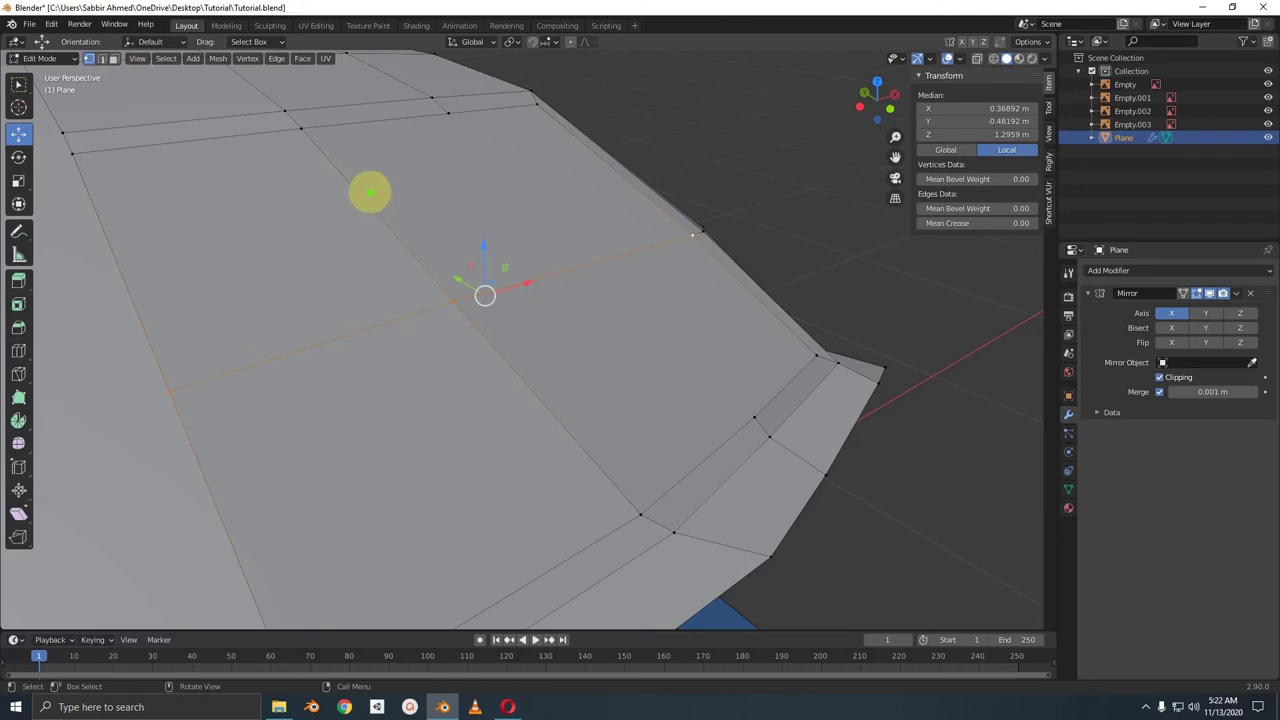
- Annotate the panel with an arrow and a circle where the edges meet, then clear them
mouse_move(370, 192)
left_mouse_down()
mouse_move(471, 312)
mouse_move(518, 404)
left_mouse_up()
left_click_drag(478, 363, 510, 398)
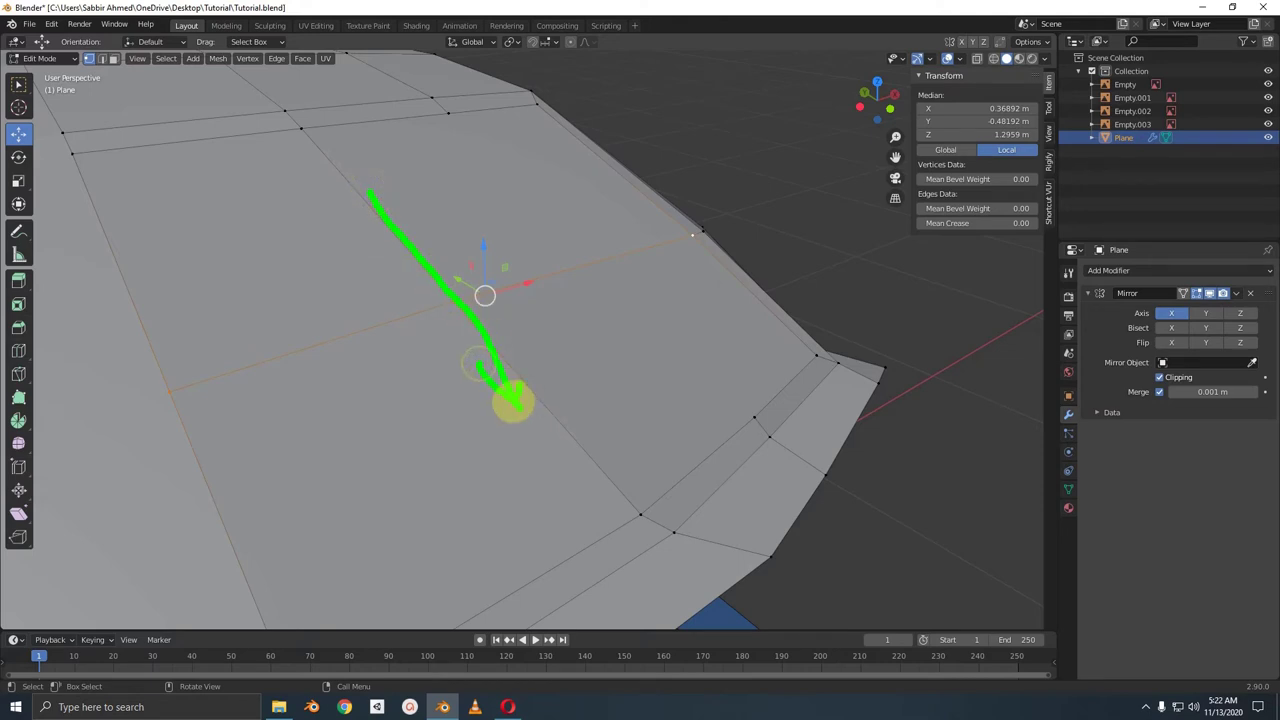
key("Escape")
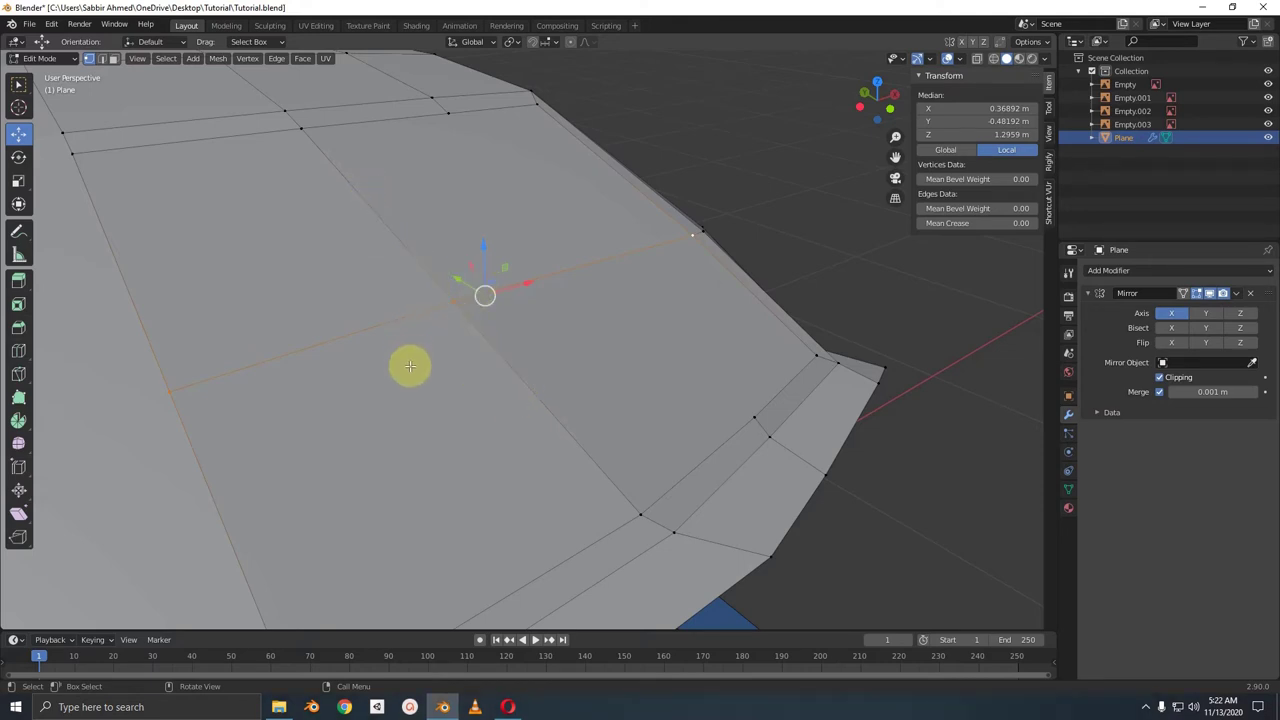
middle_click_drag(410, 366, 443, 300)
mouse_move(423, 271)
left_mouse_down()
mouse_move(487, 322)
mouse_move(440, 268)
left_mouse_up()
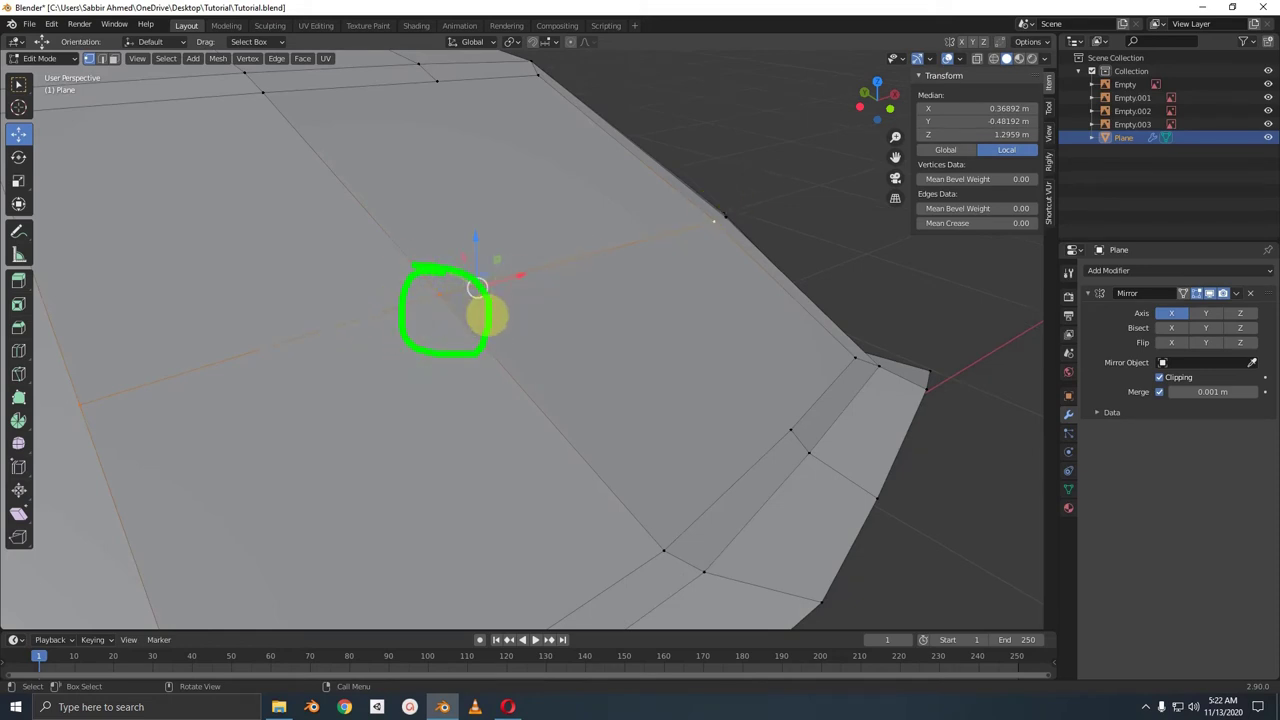
key("Escape")
- Move the vertex on the new cut to a position that follows the car body
left_click(445, 304)
middle_click_drag(445, 304, 443, 314)
key("g")
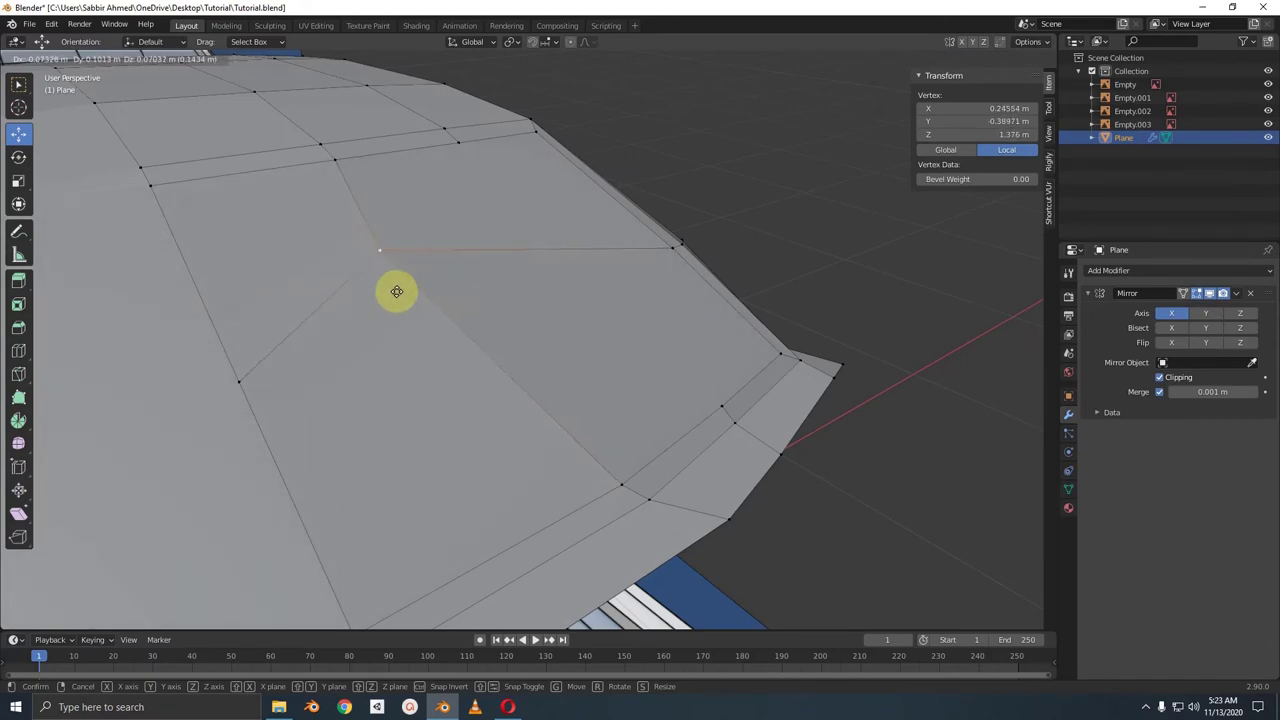
left_click(396, 291)
mouse_move(397, 289)
middle_mouse_down()
mouse_move(480, 291)
mouse_move(417, 289)
mouse_move(424, 277)
mouse_move(494, 380)
mouse_move(478, 382)
middle_mouse_up()
left_click(490, 465)
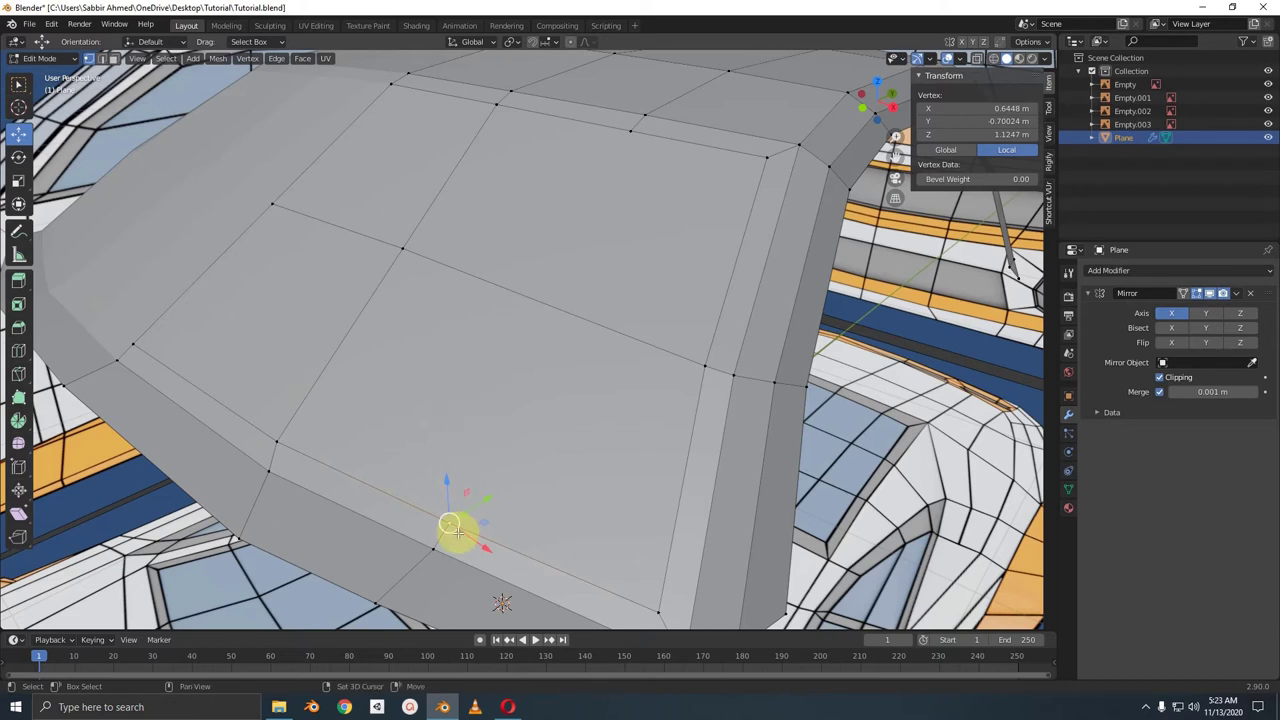
- Select the edge loop across the roof and annotate its centre vertex
left_click(627, 133, "alt")
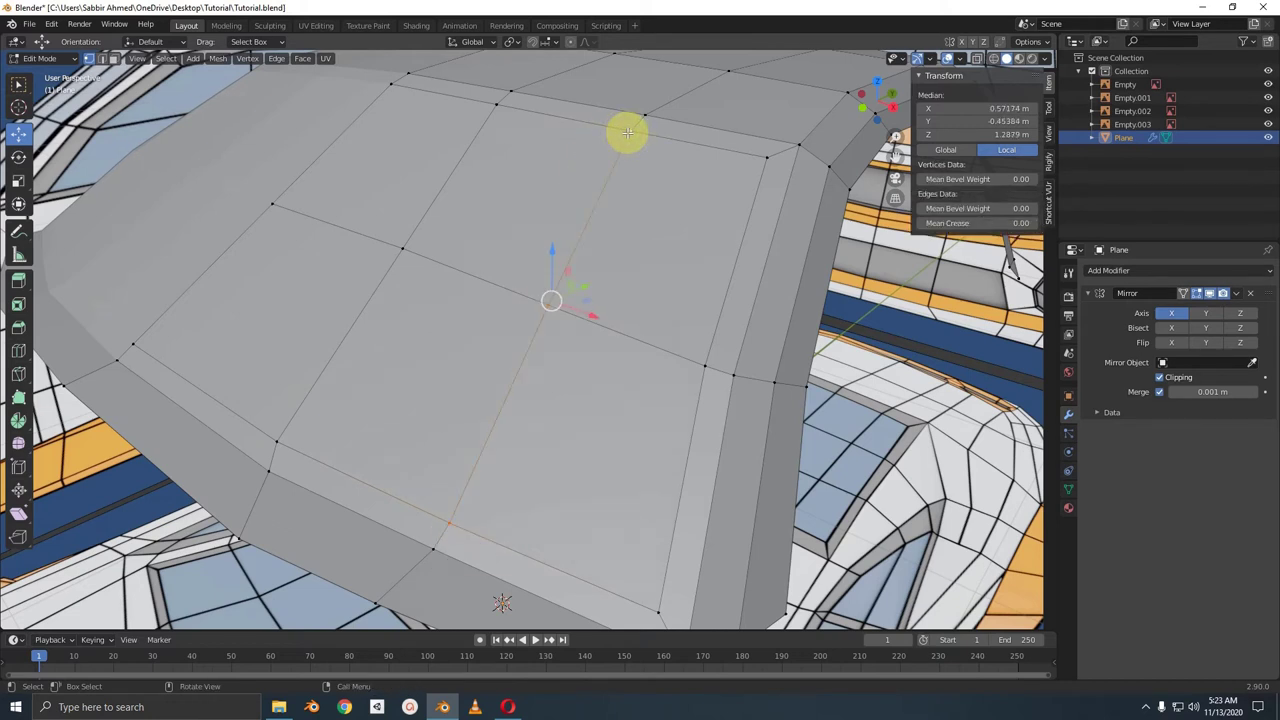
left_click_drag(509, 300, 537, 260)
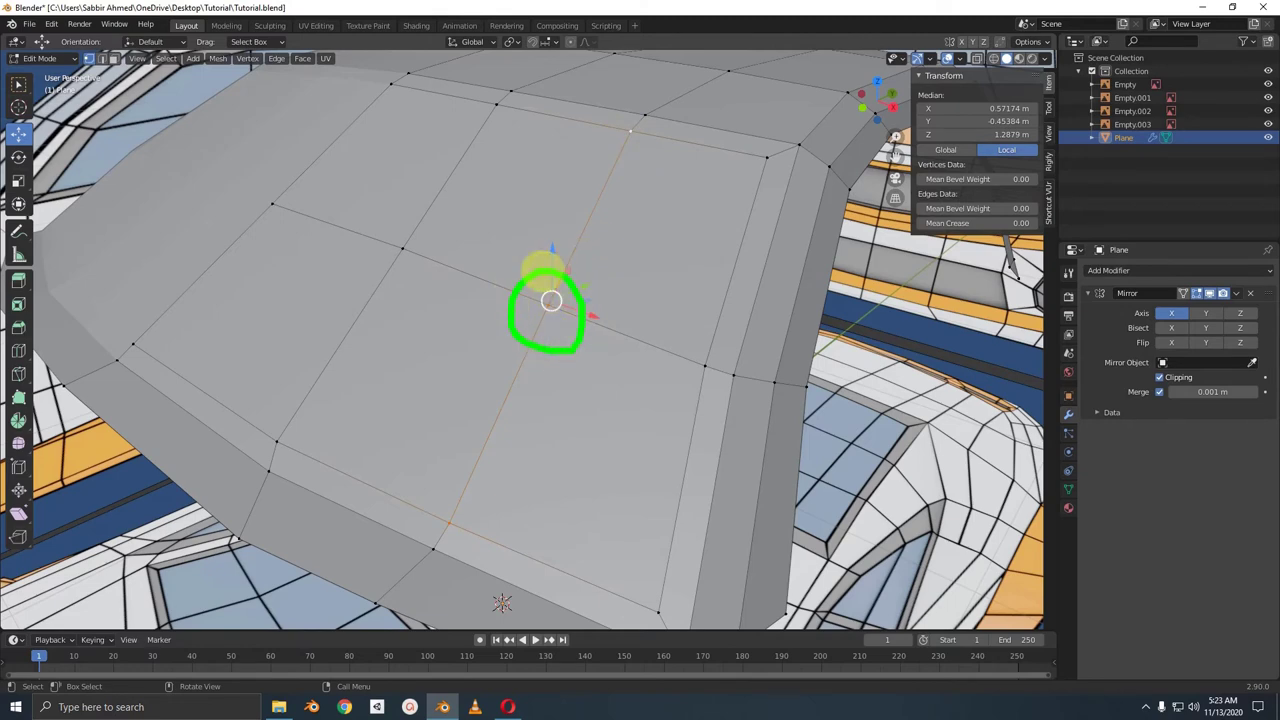
left_click_drag(538, 195, 538, 268)
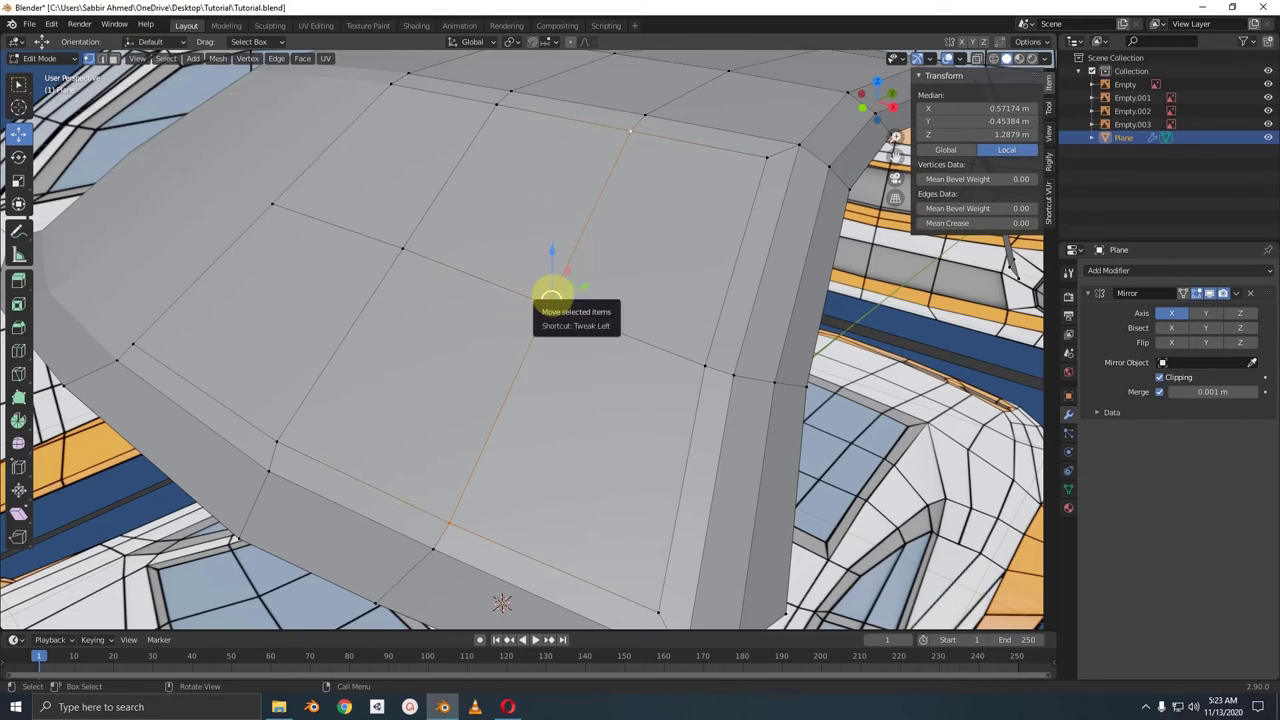
mouse_move(551, 286)
middle_mouse_down()
mouse_move(632, 345)
mouse_move(441, 342)
middle_mouse_up()
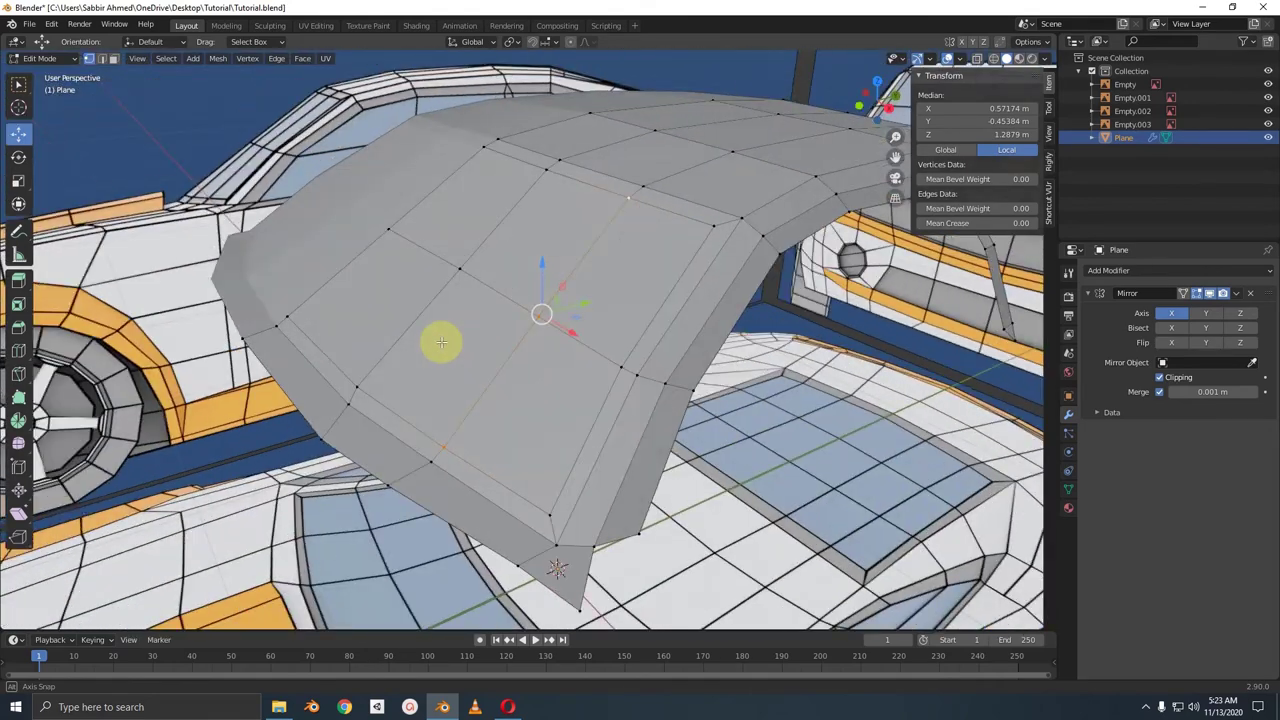
- In Right view, place the loop's centre vertex on the mirror seam at X 0
key("KP_3")
scroll(441, 342, "up", 2)
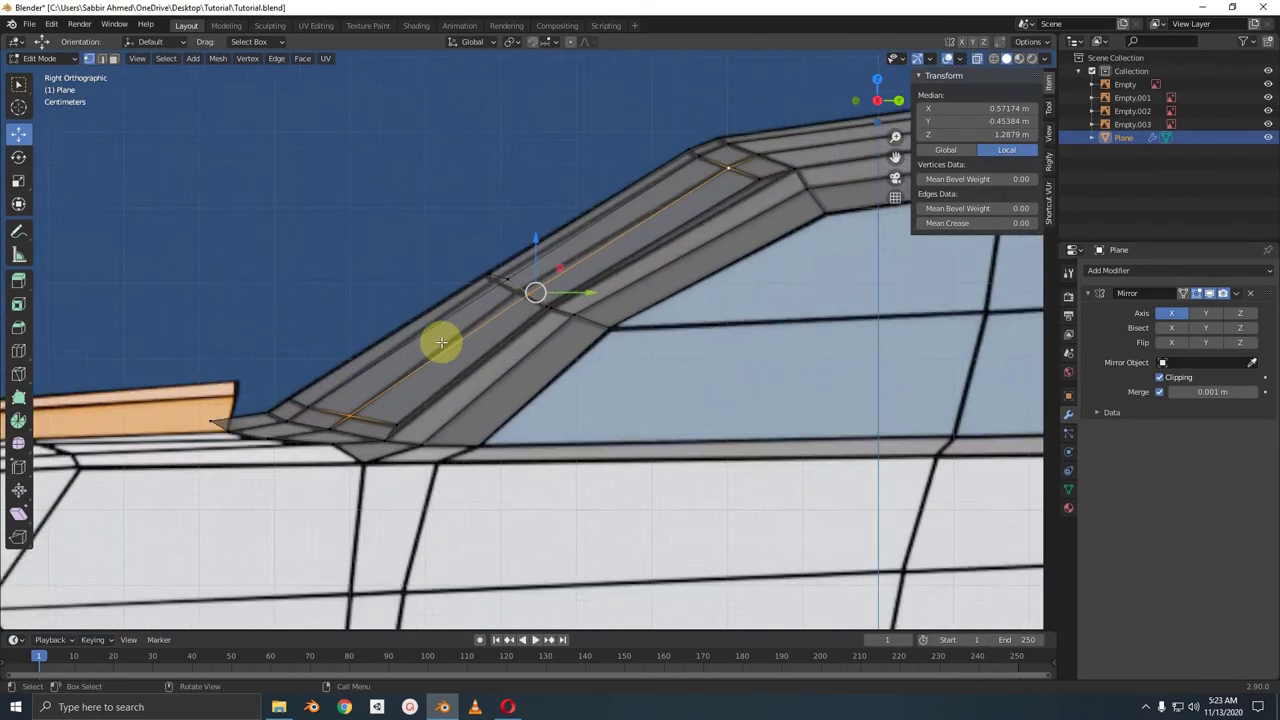
scroll(514, 294, "up", 2)
scroll(568, 334, "up", 2)
scroll(566, 286, "up", 2)
left_click(566, 286)
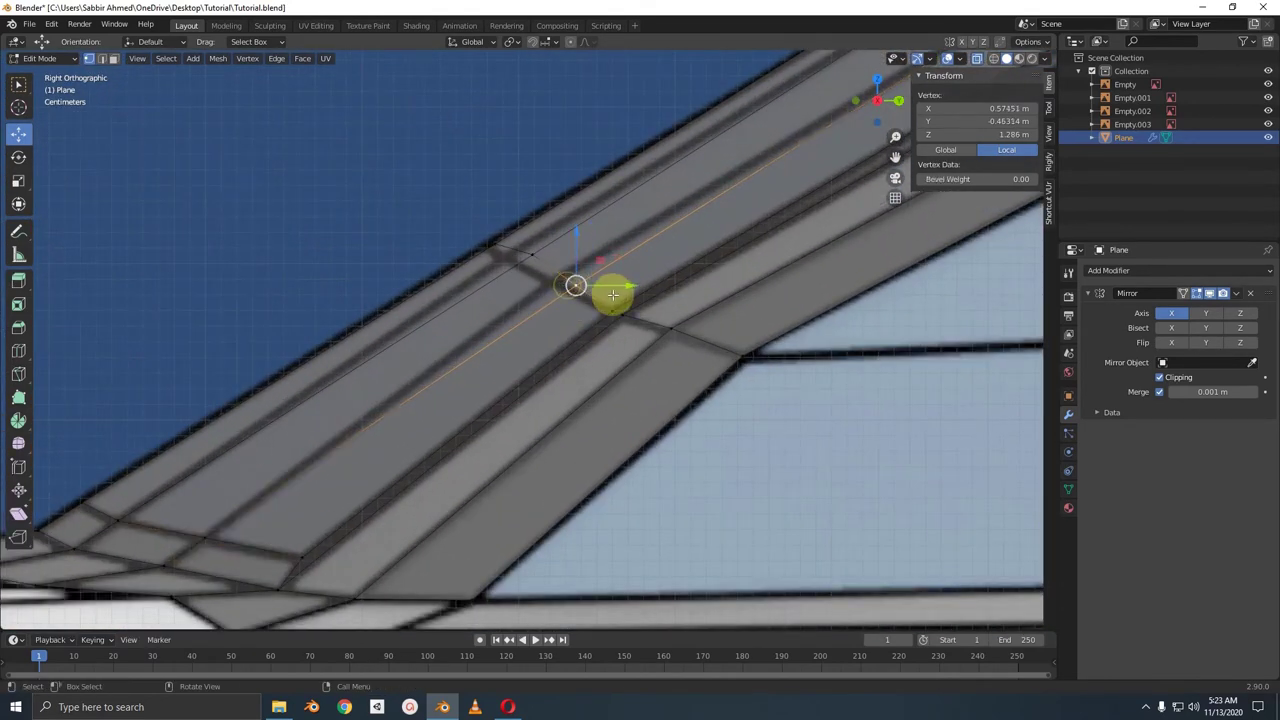
left_click_drag(577, 286, 490, 245)
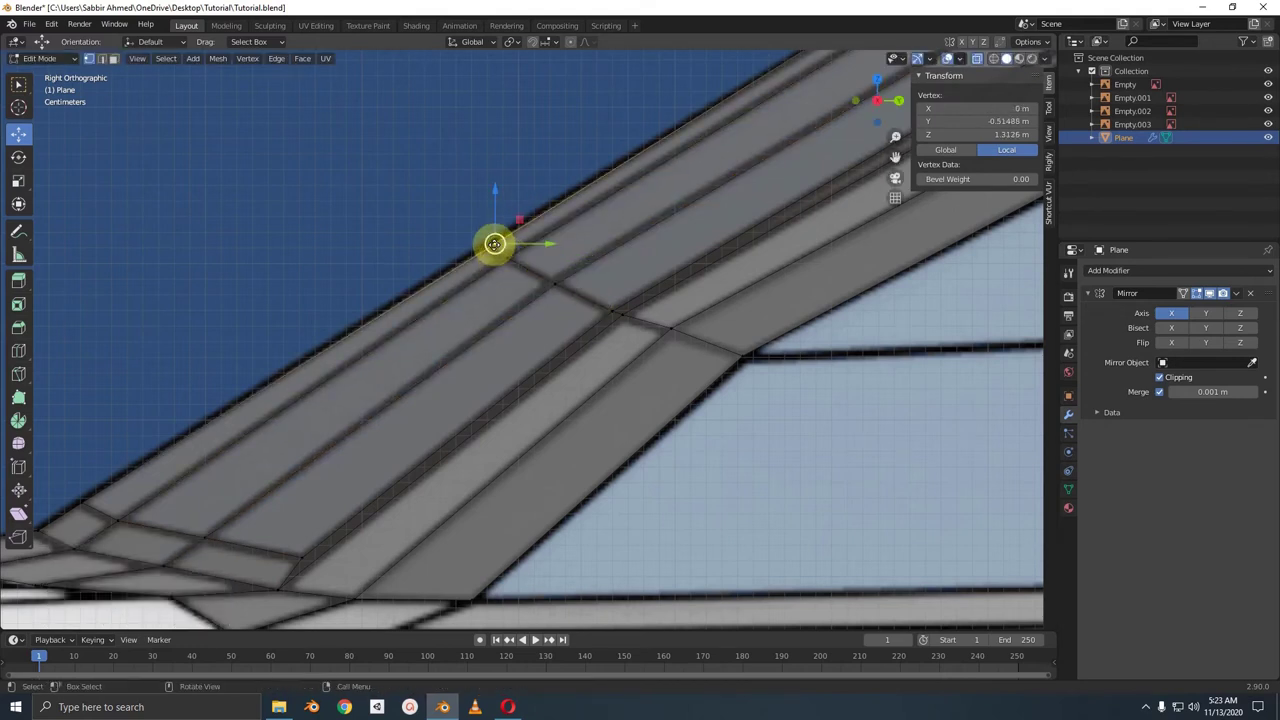
scroll(490, 245, "down", 1)
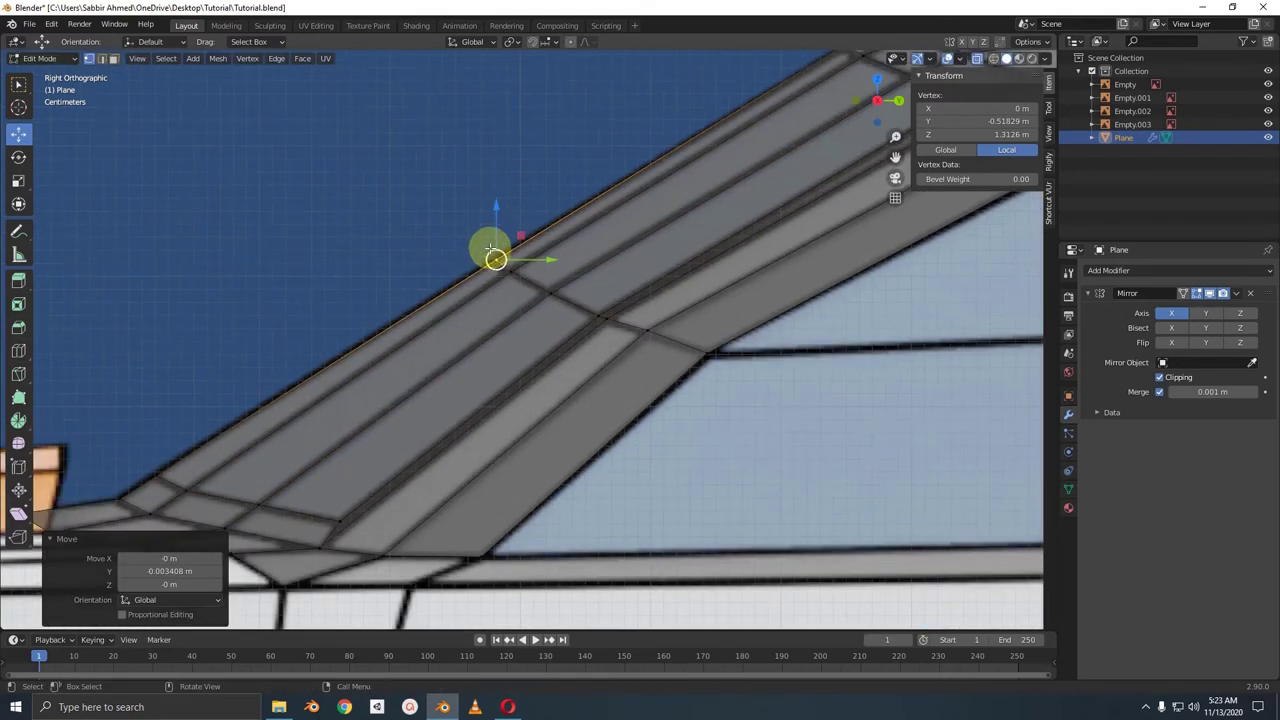
- In Top view, nudge another panel vertex -0.025047 m along X
key("KP_7")
mouse_move(478, 246)
middle_mouse_down("shift")
mouse_move(829, 329)
mouse_move(614, 409)
mouse_move(666, 383)
middle_mouse_up("shift")
left_click(600, 409)
key("g")
left_click(589, 407)
left_click_drag(810, 397, 766, 400)
scroll(766, 400, "down", 5)
middle_click_drag(766, 400, 737, 371)
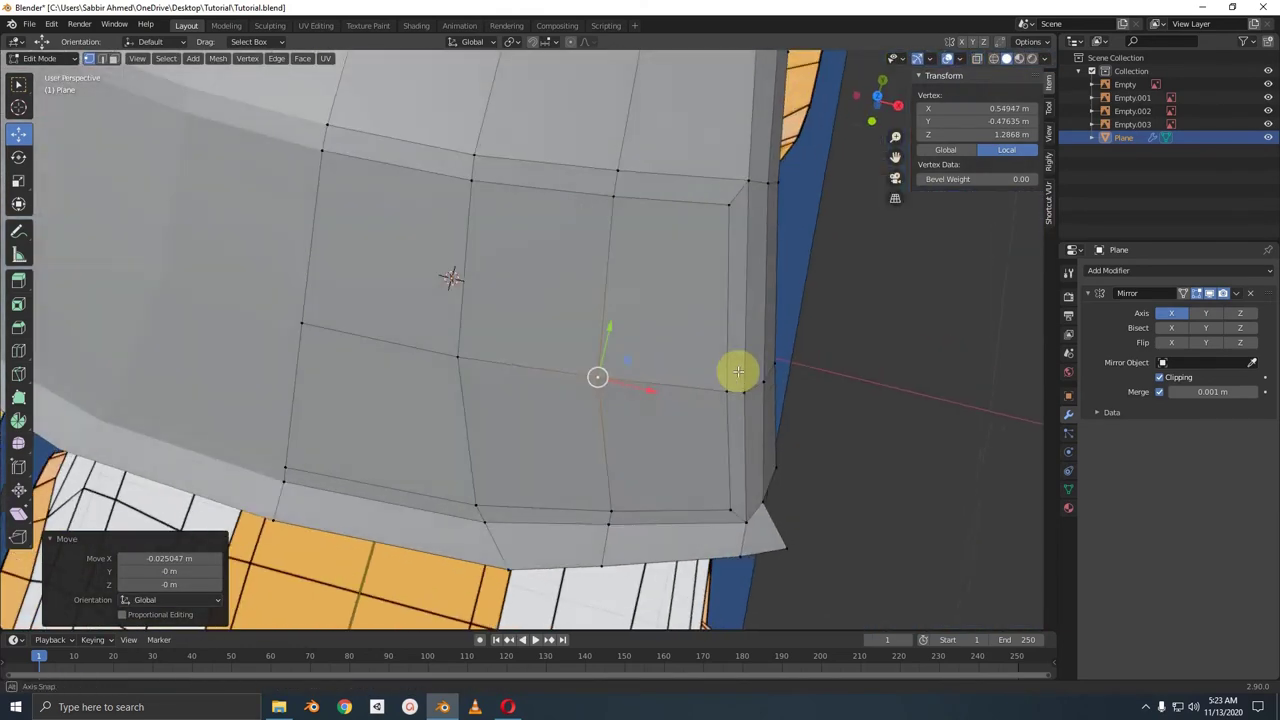
scroll(709, 310, "up", 2)
- Check the panel against the car body in Top view with X-ray temporarily on
key("KP_7")
key("alt+z")
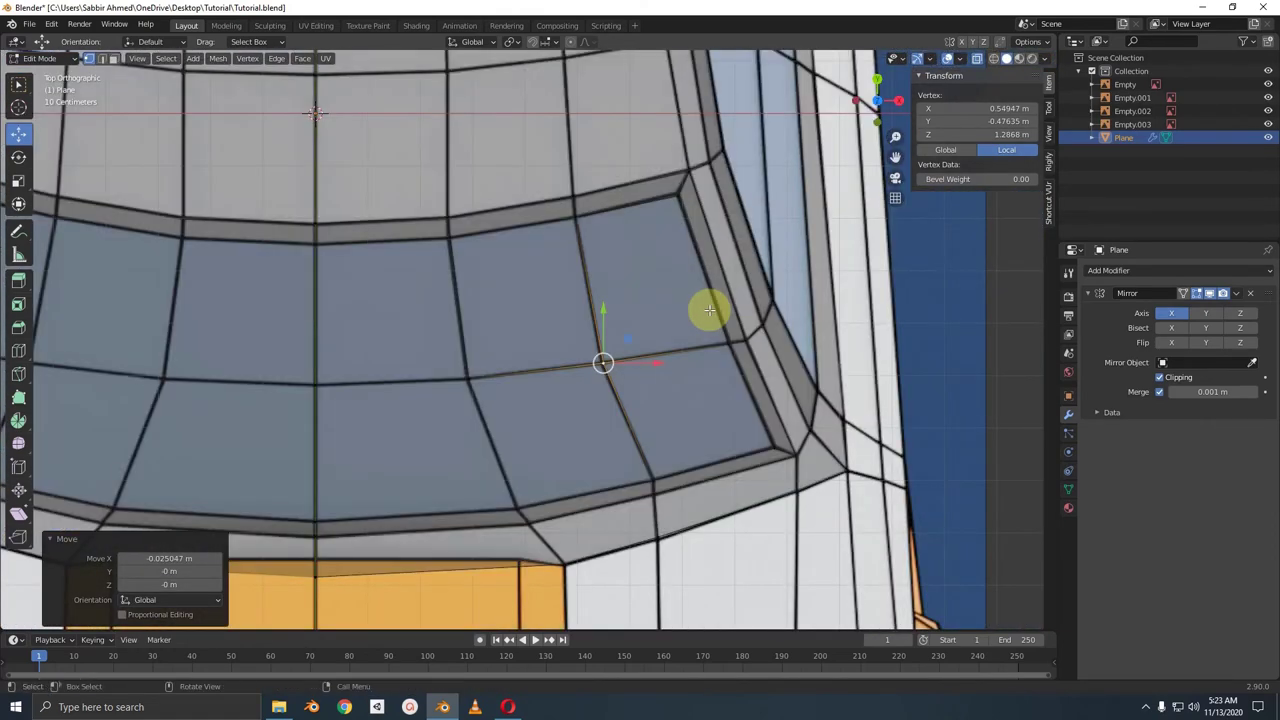
scroll(709, 310, "down", 1)
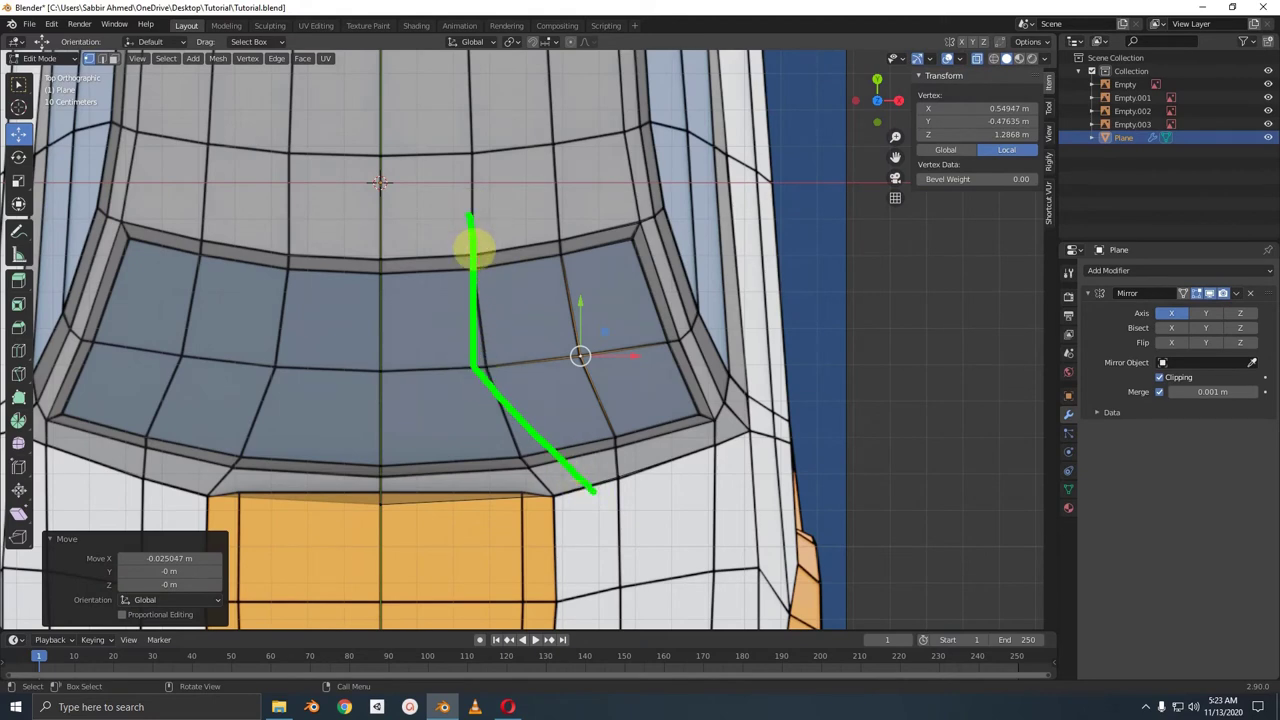
scroll(520, 300, "up", 2)
scroll(509, 349, "up", 2)
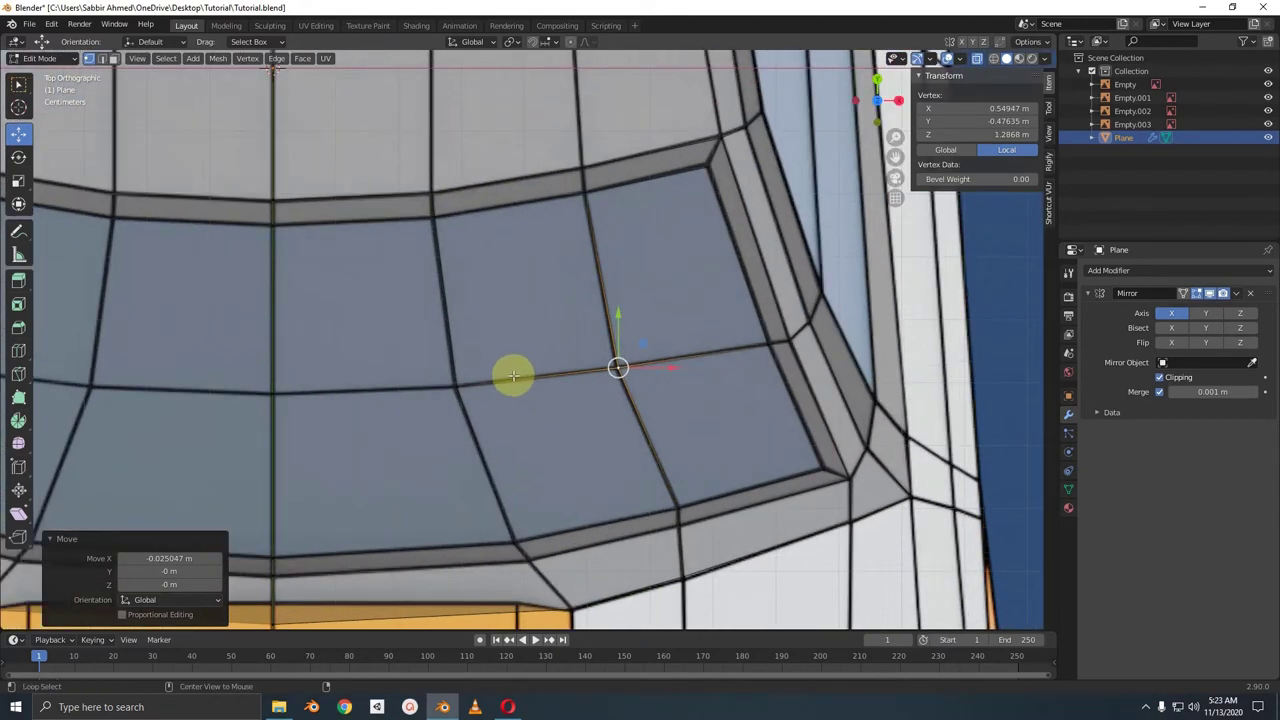
key("alt+z")
mouse_move(513, 375)
middle_mouse_down()
mouse_move(500, 289)
mouse_move(460, 297)
mouse_move(572, 284)
mouse_move(460, 186)
mouse_move(508, 275)
mouse_move(577, 317)
mouse_move(691, 283)
middle_mouse_up()
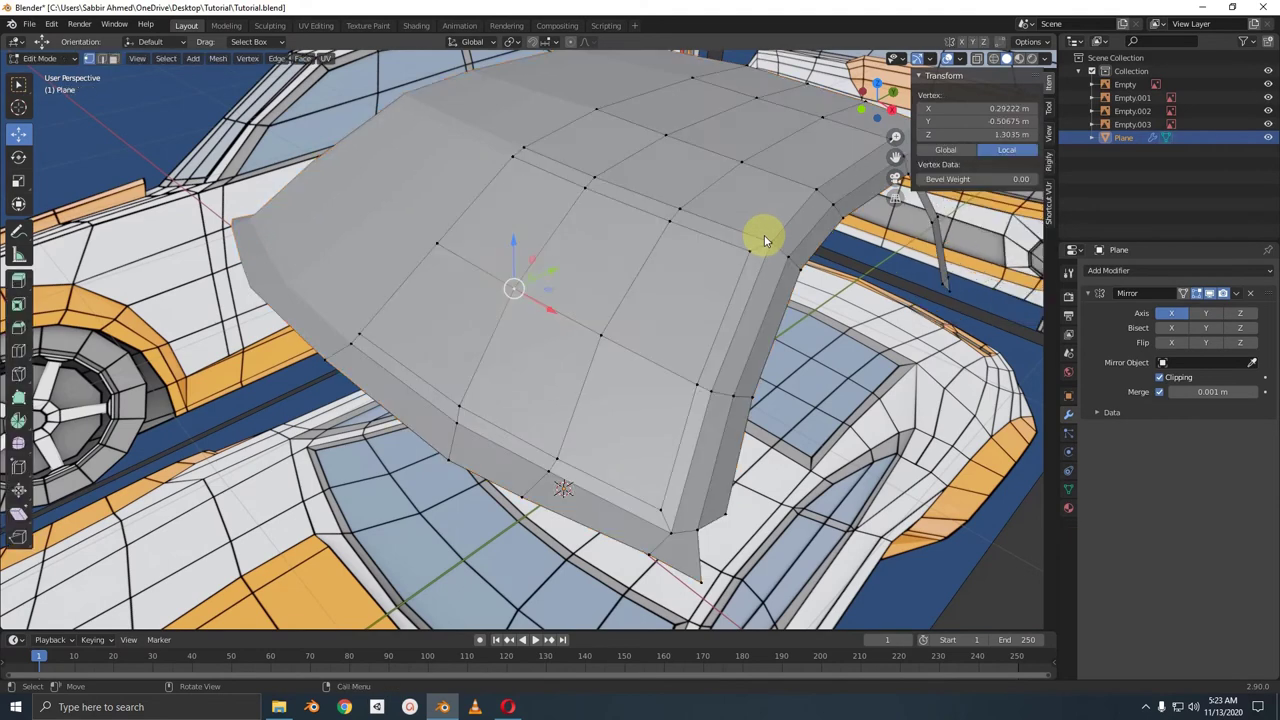
- View the car from directly above in Top view, back in Edit Mode on the roof panel
key("Tab")
key("KP_7")
scroll(700, 300, "down", 4)
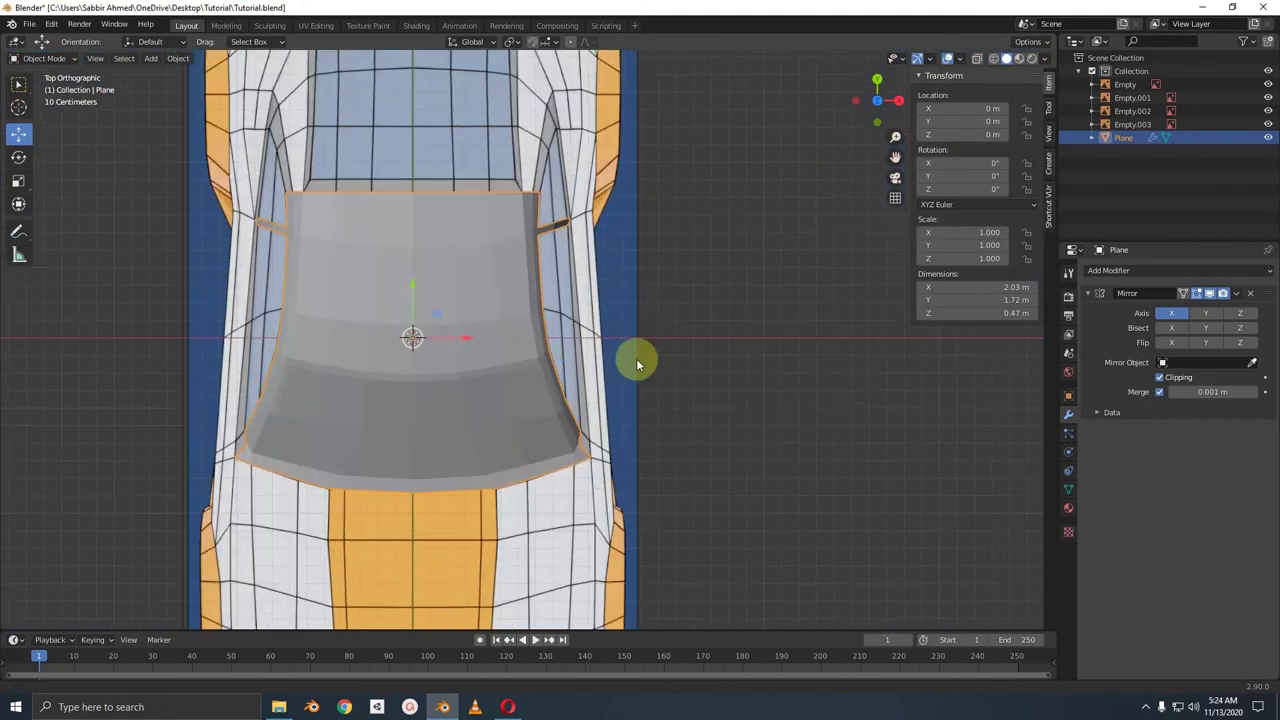
scroll(600, 365, "up", 2)
scroll(555, 365, "up", 2)
key("Tab")
scroll(540, 400, "up", 2)
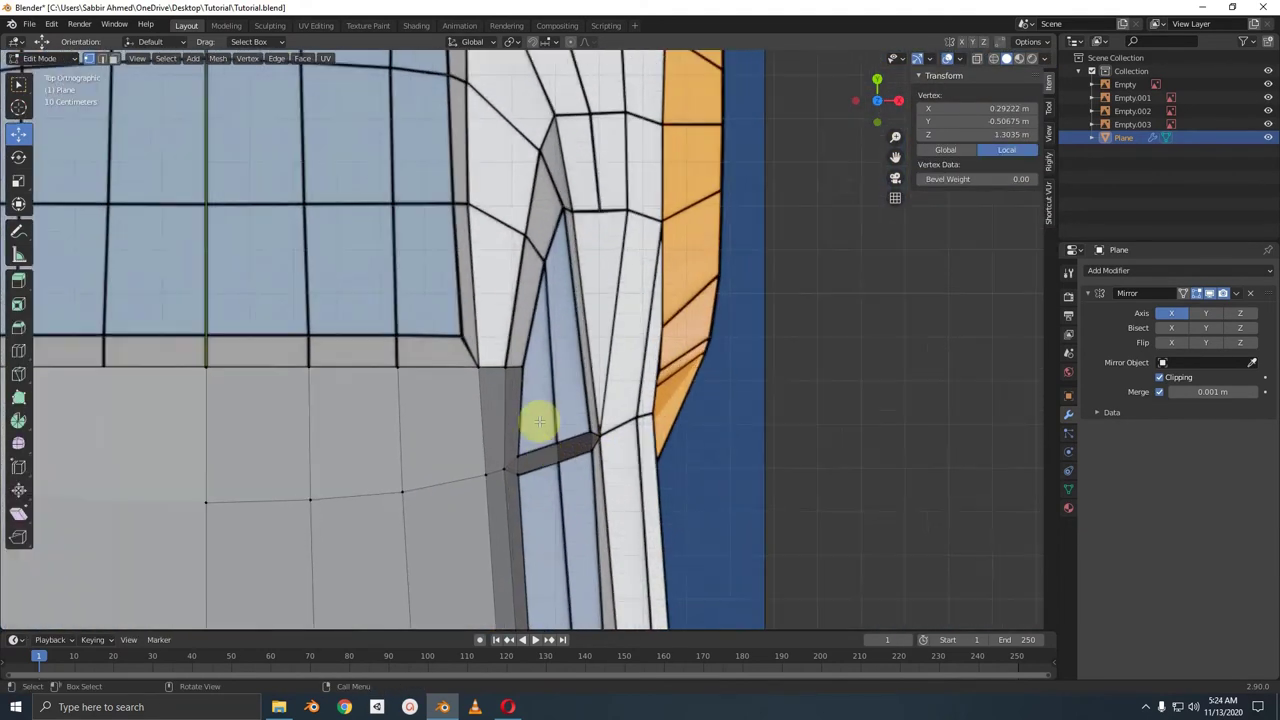
scroll(510, 380, "up", 1)
- Move the roof panel's corner vertex up toward the window pillar
left_click(515, 366, "shift")
scroll(535, 393, "up", 1)
scroll(535, 393, "up", 1)
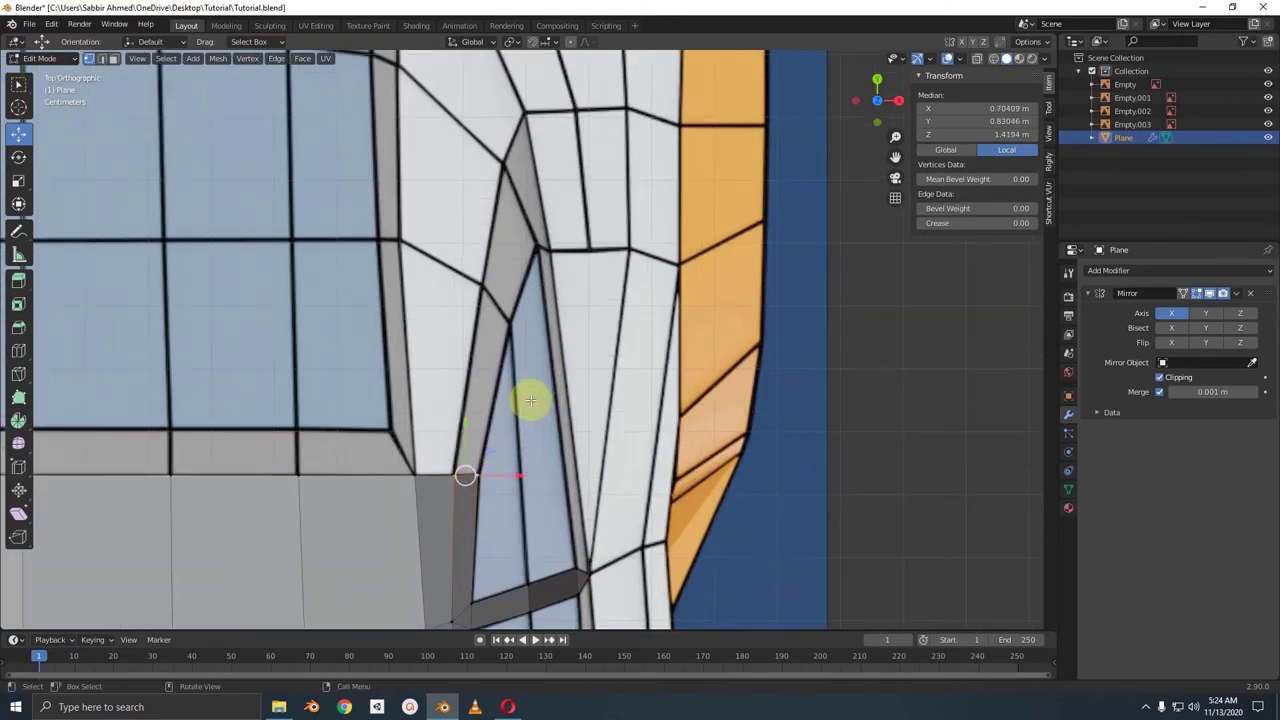
scroll(490, 432, "down", 1, "shift")
scroll(463, 441, "down", 1, "shift")
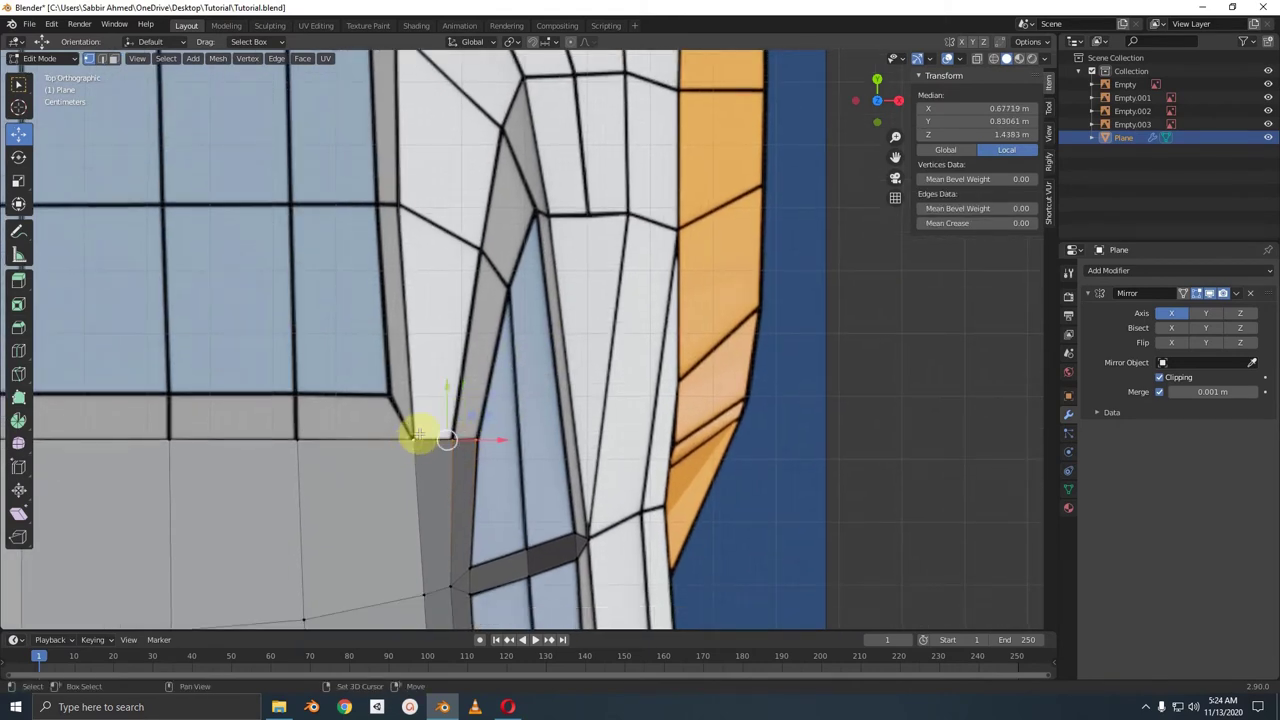
scroll(433, 391, "down", 2)
scroll(471, 449, "down", 2, "shift")
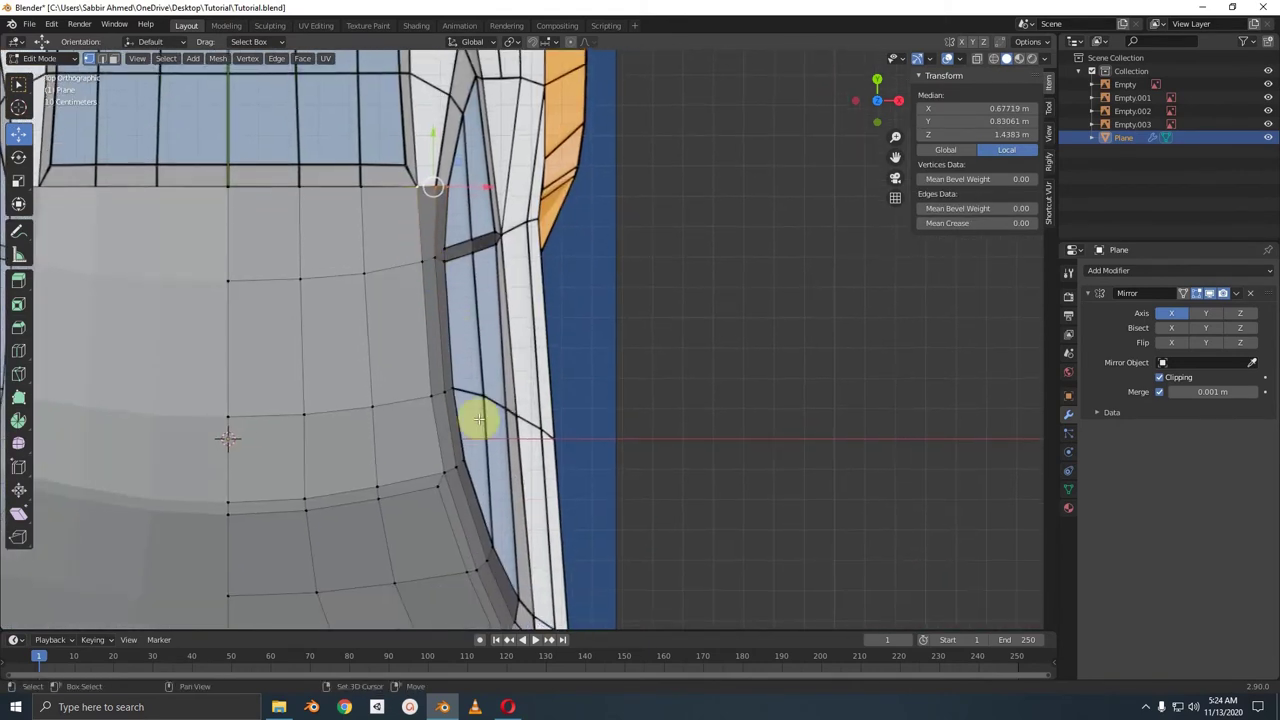
scroll(477, 420, "down", 3, "shift")
scroll(420, 277, "up", 1, "shift")
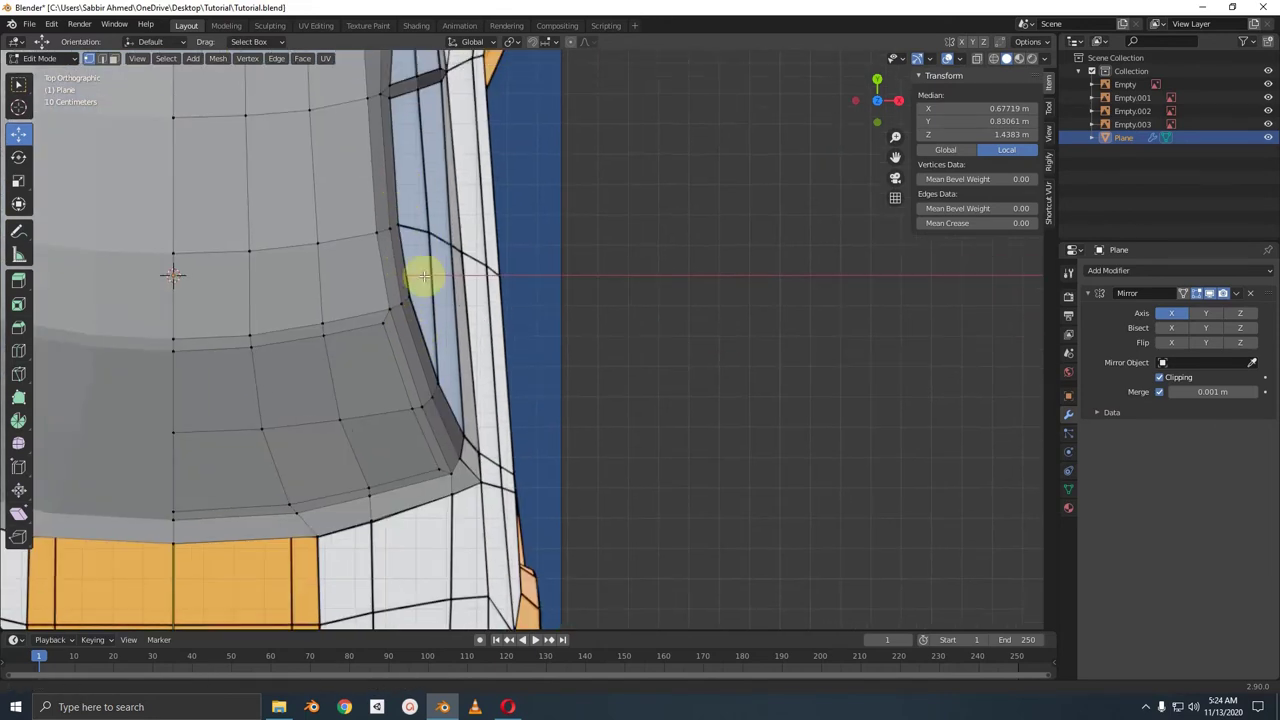
scroll(423, 300, "up", 3, "shift")
scroll(426, 240, "up", 2, "ctrl")
scroll(426, 234, "up", 1)
middle_click_drag(426, 234, 543, 380, "shift")
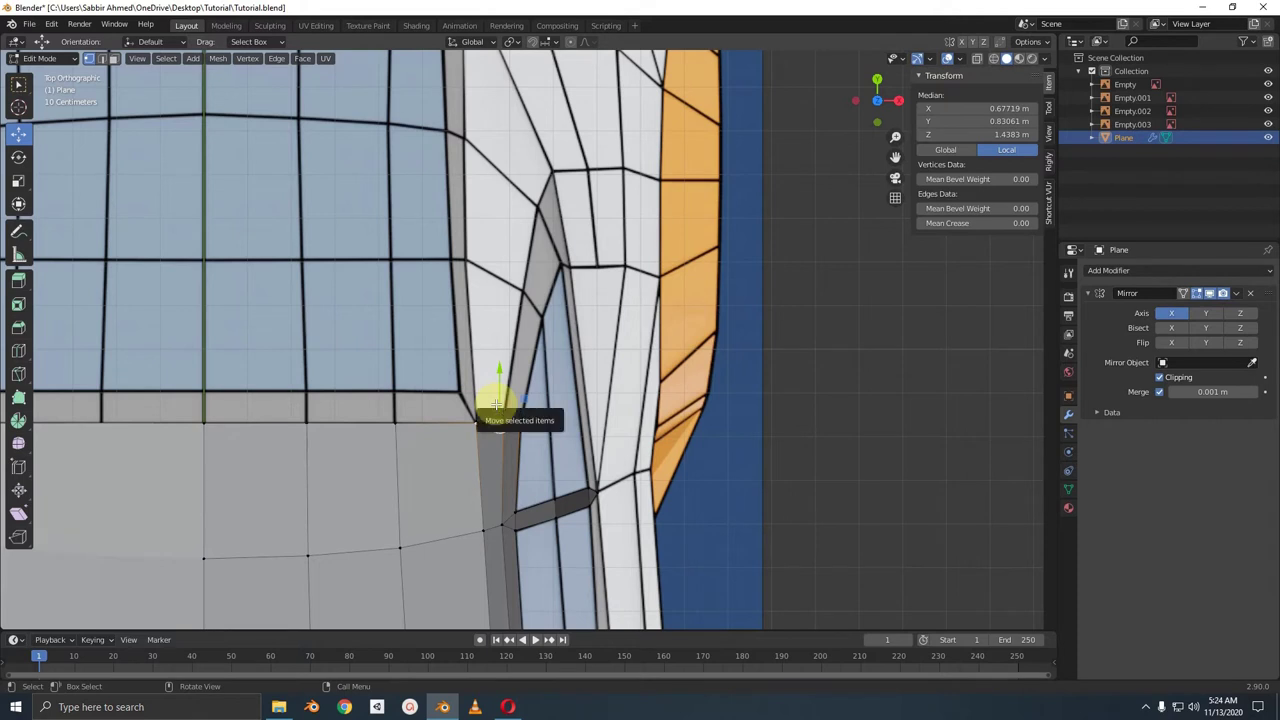
mouse_move(497, 403)
left_mouse_down()
mouse_move(486, 247)
mouse_move(548, 305)
mouse_move(536, 309)
left_mouse_up()
- Line up the next pillar vertices with the body outline seen from above
left_click(509, 257)
scroll(536, 309, "up", 1)
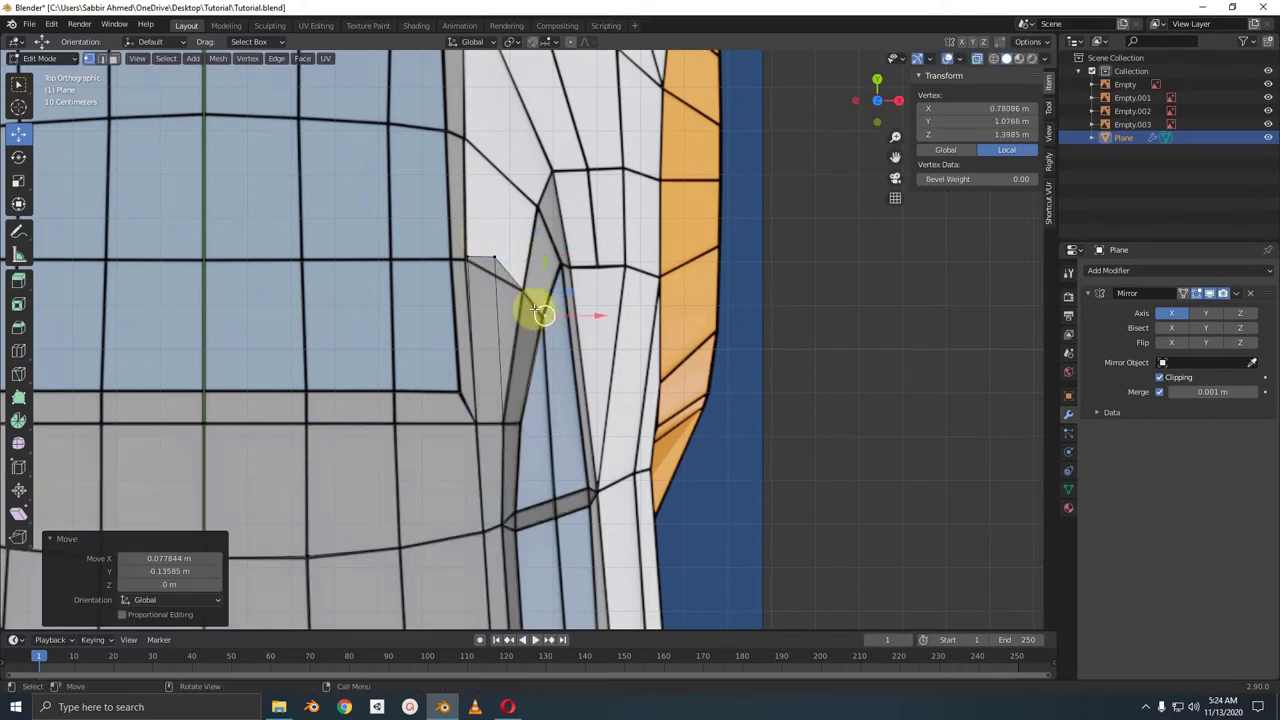
left_click_drag(498, 244, 544, 311)
left_click(543, 294)
left_click_drag(463, 243, 462, 246)
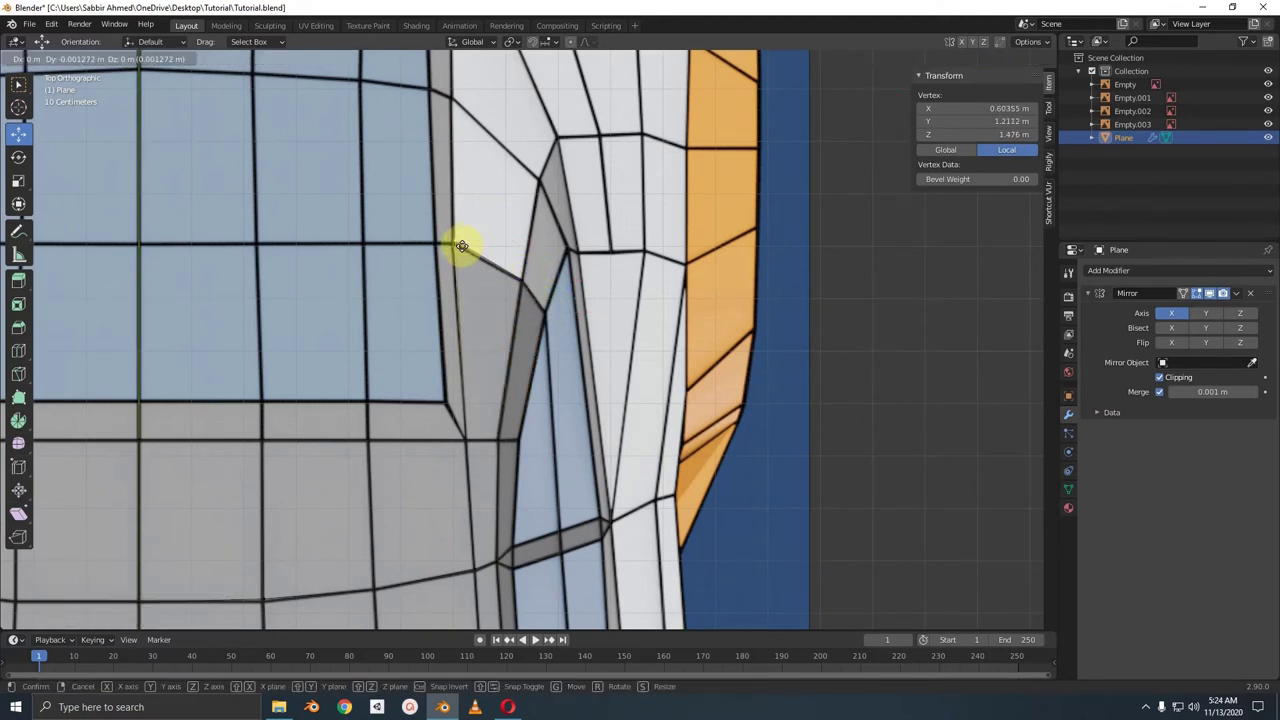
- In Right view, lift the roof's side edge and a pillar vertex along Z onto the roofline
key("KP_3")
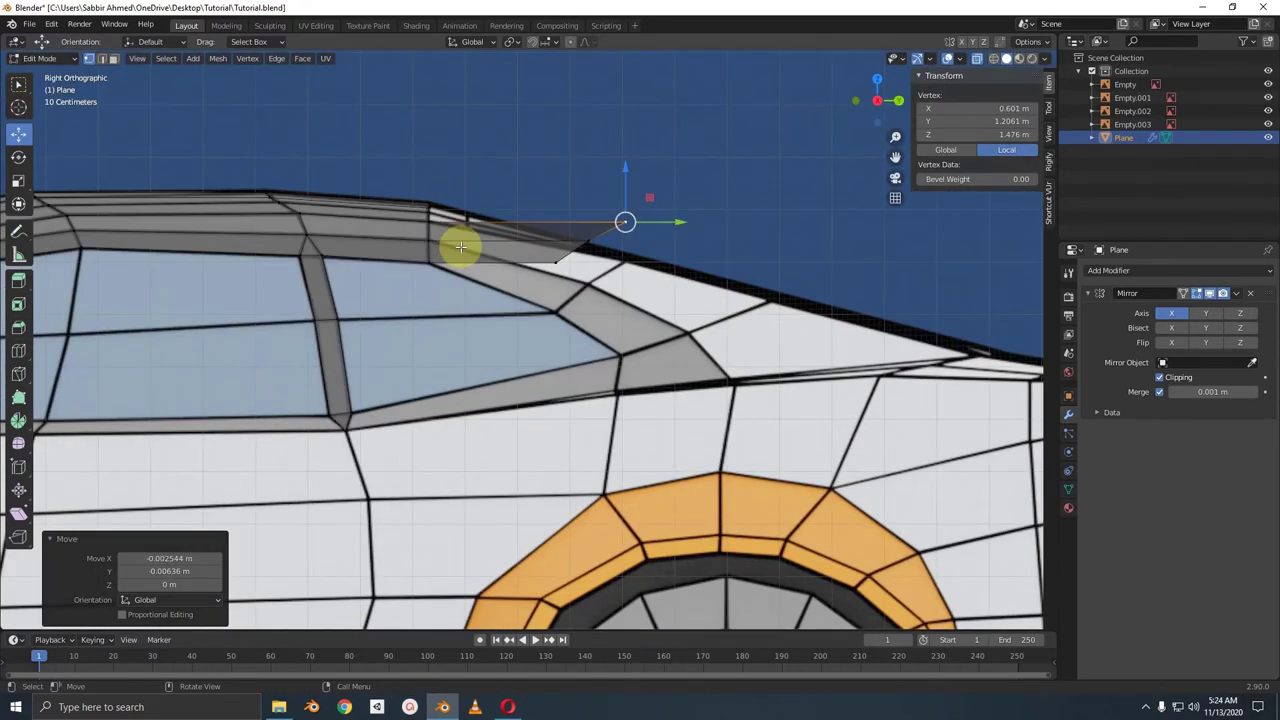
mouse_move(560, 252)
left_mouse_down()
mouse_move(593, 222)
mouse_move(597, 245)
mouse_move(593, 231)
mouse_move(626, 219)
left_mouse_up()
left_click(592, 283)
left_click(623, 266)
left_click(630, 214)
scroll(643, 266, "down", 1)
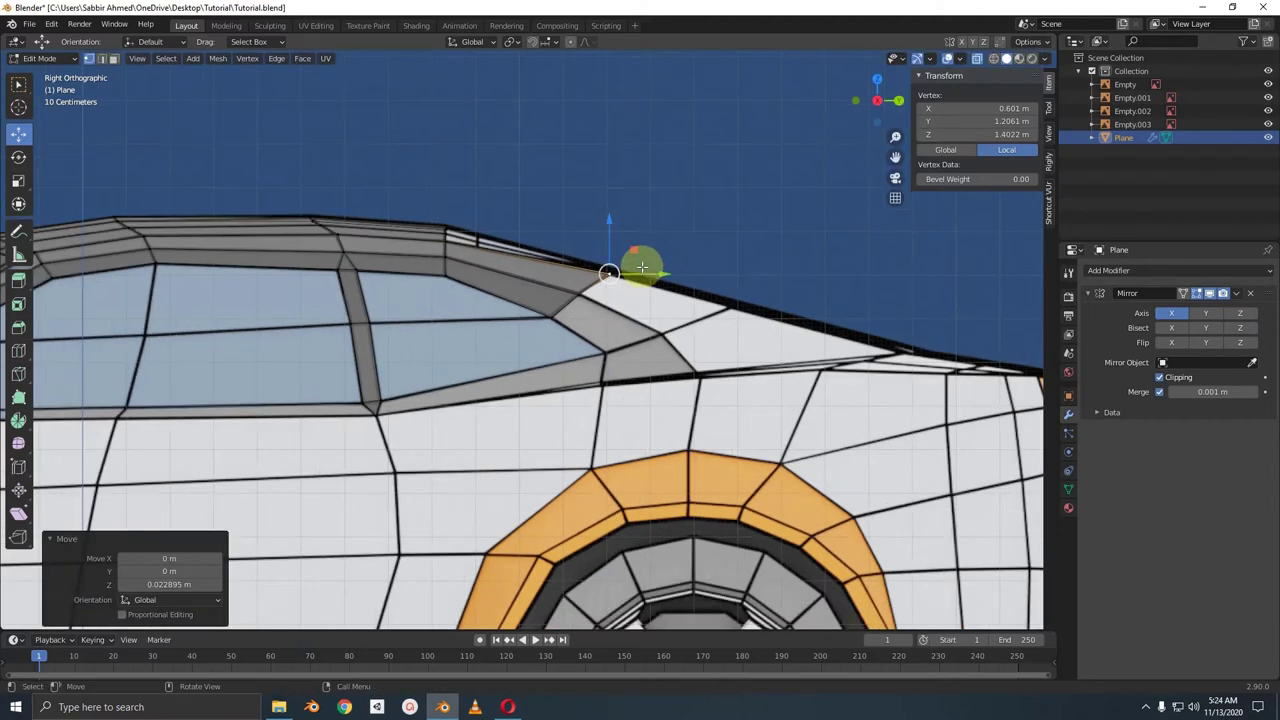
middle_click_drag(643, 266, 547, 259, "shift")
- In Back view, raise the roof's rear corner vertex slightly along Z
key("ctrl+KP_1")
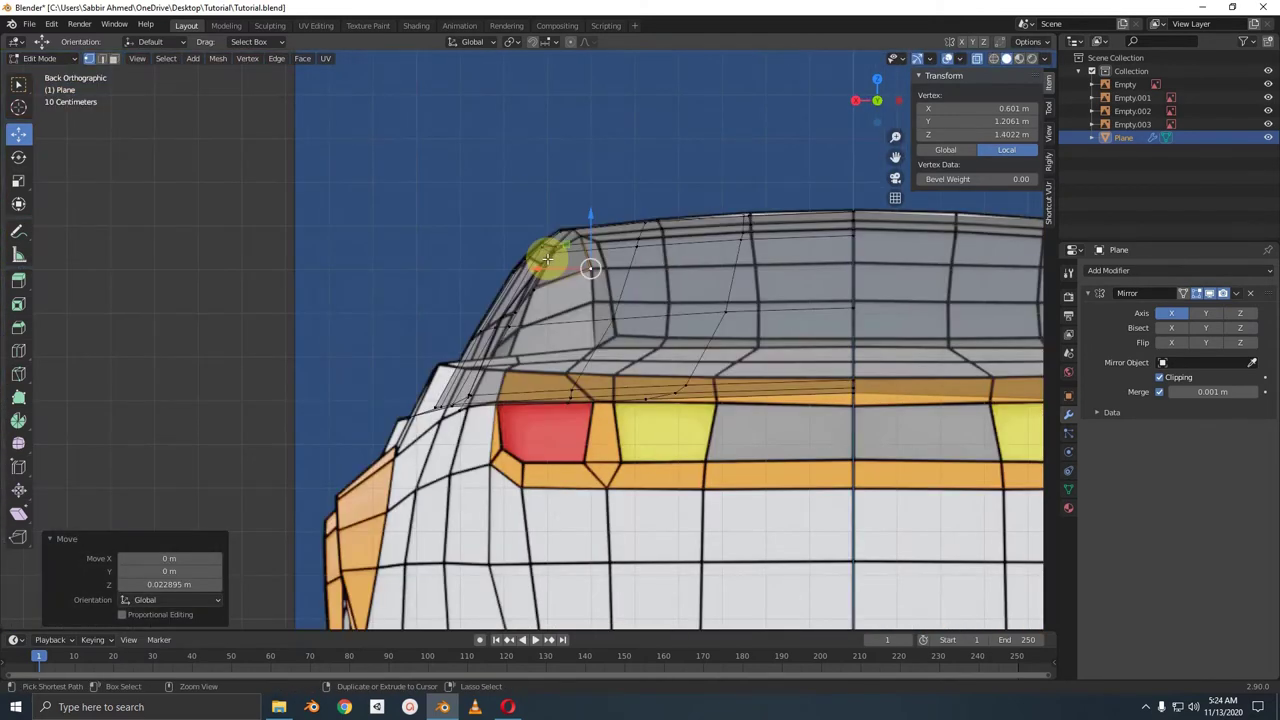
scroll(547, 259, "up", 1)
scroll(540, 295, "up", 1)
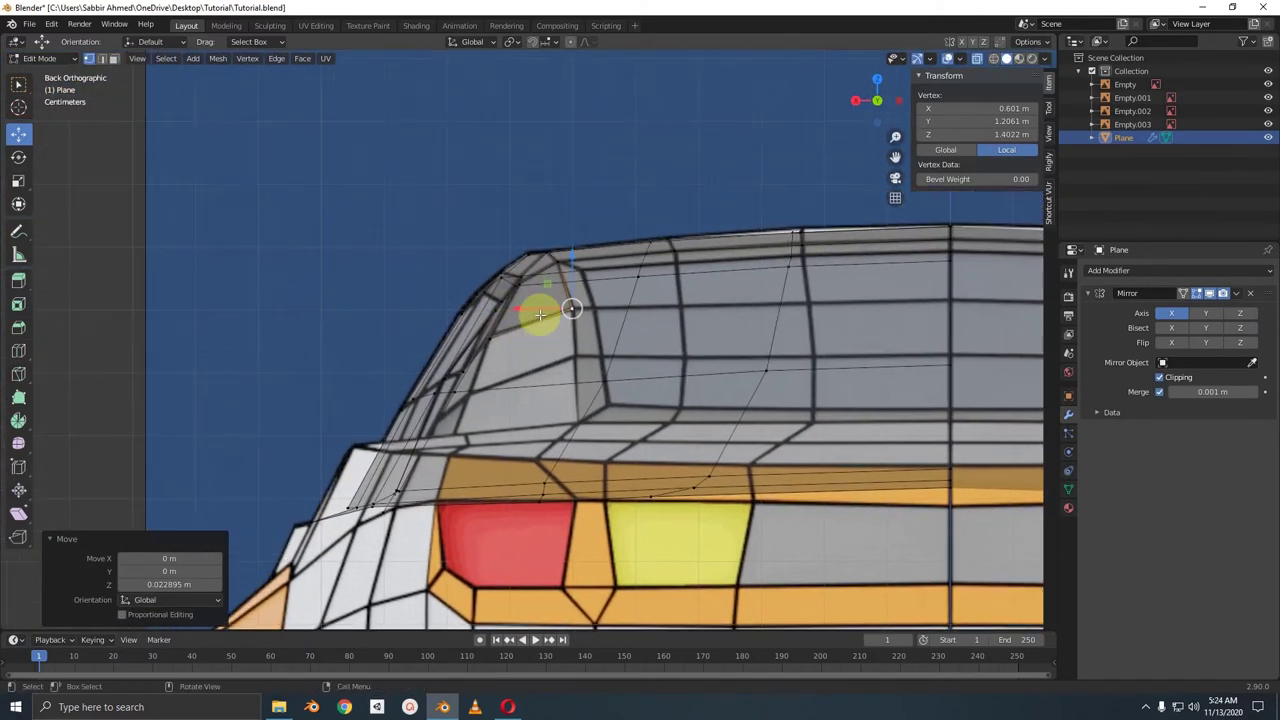
scroll(538, 314, "up", 1)
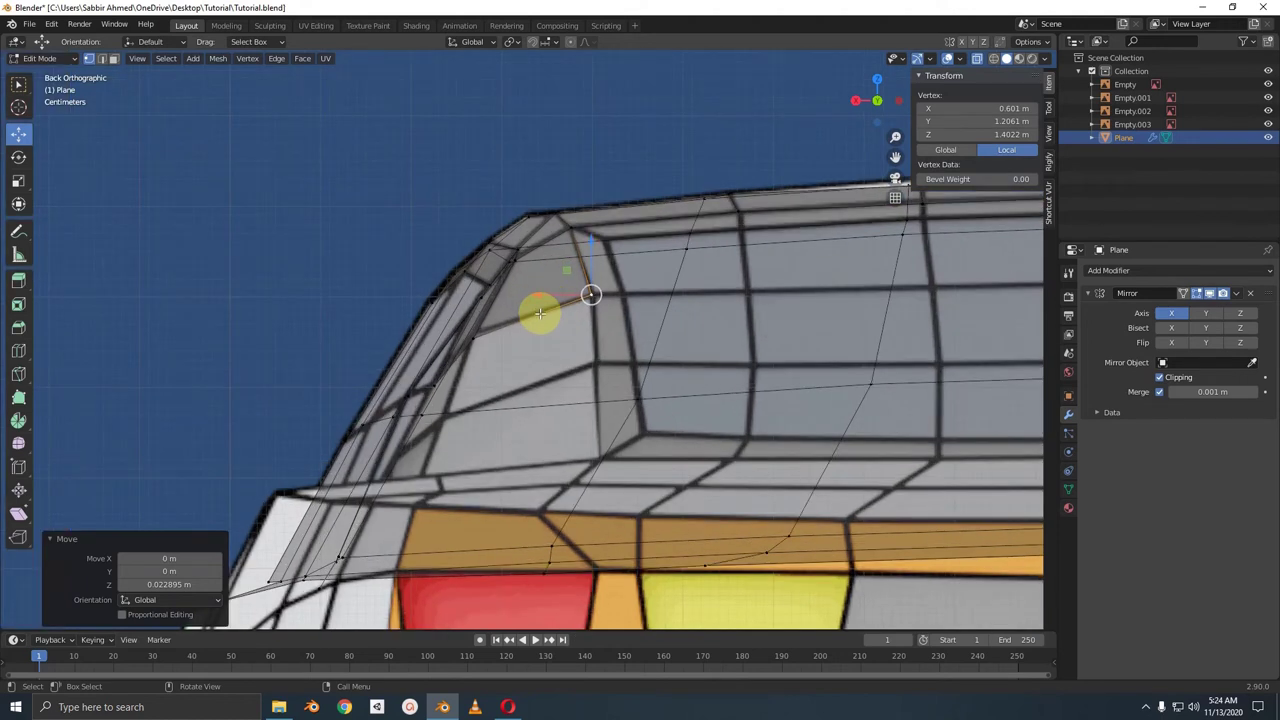
left_click(593, 238)
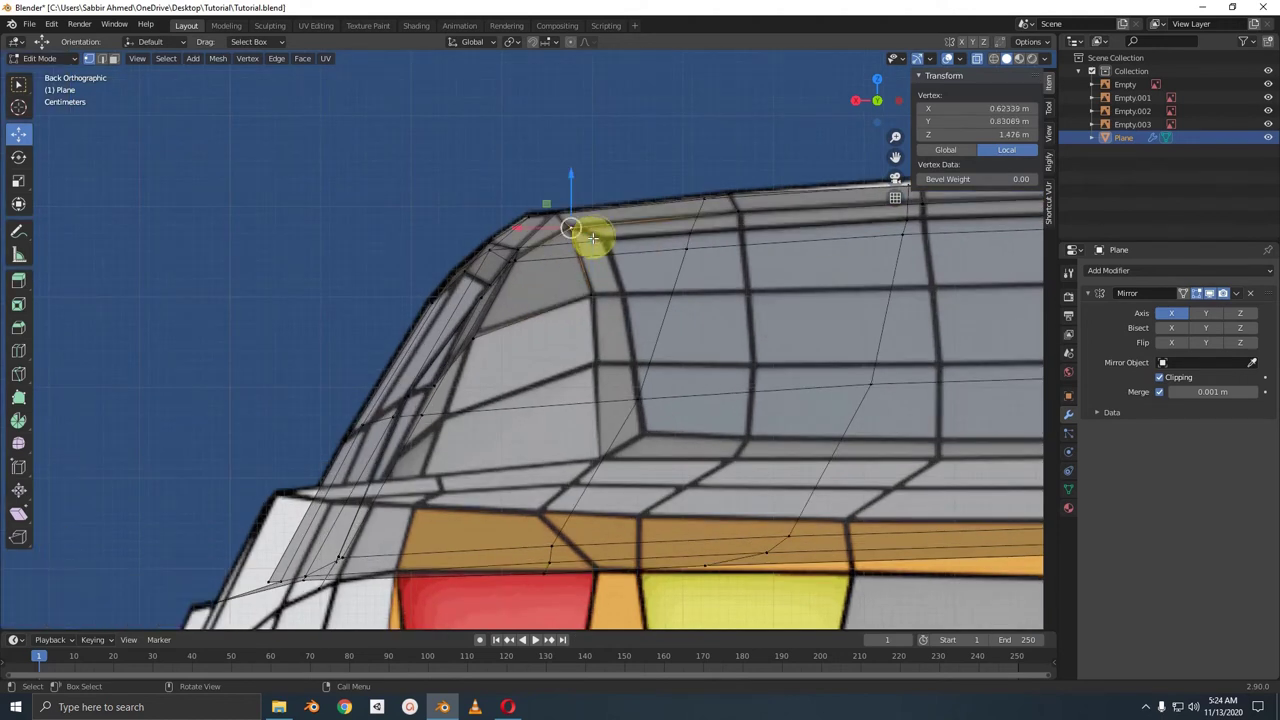
left_click_drag(472, 286, 478, 280)
left_click(479, 279)
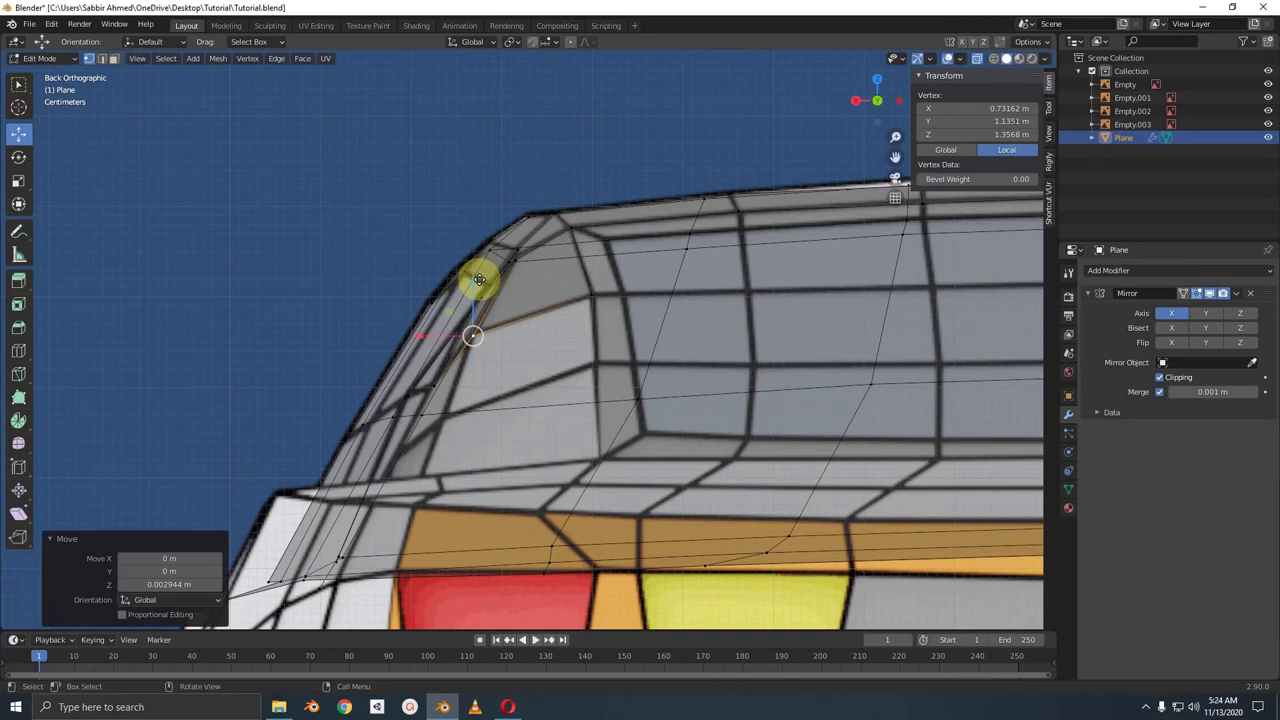
key("KP_3")
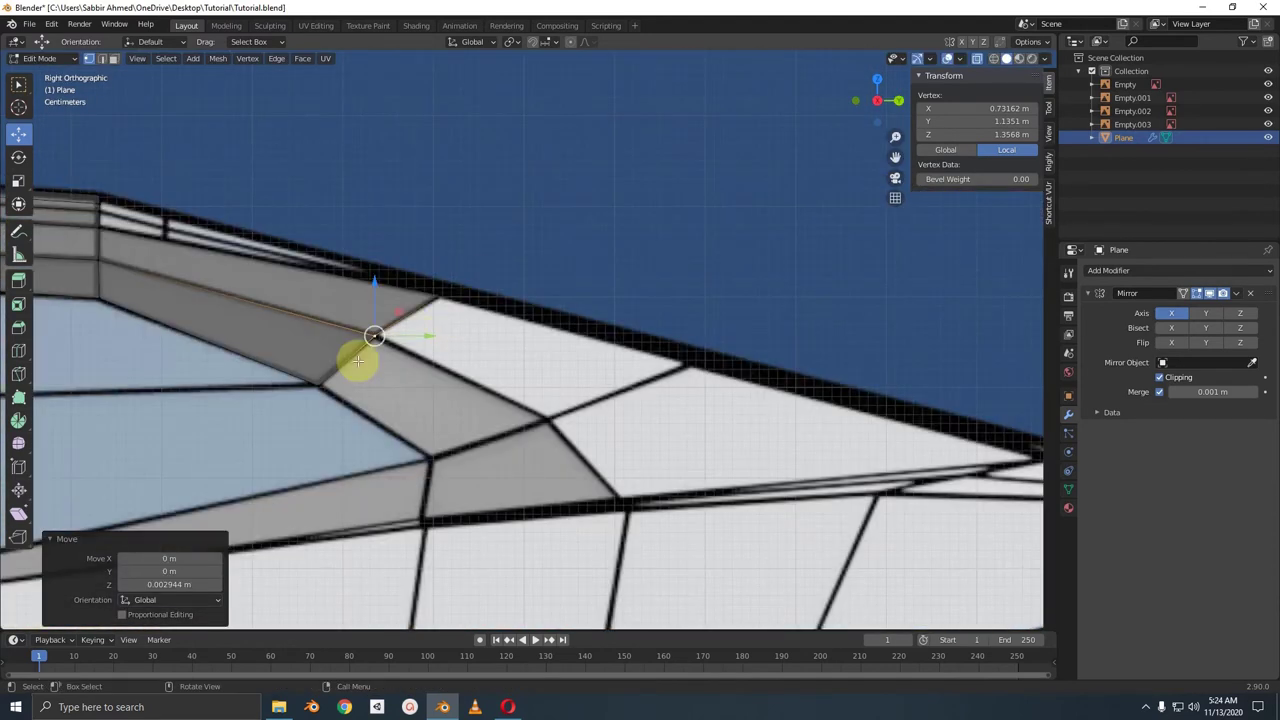
- Select the pillar edge and its neighbouring vertex, then extrude a new face down toward the body
left_click(320, 381, "shift")
left_click(439, 297, "shift")
middle_click_drag(439, 297, 463, 251, "shift")
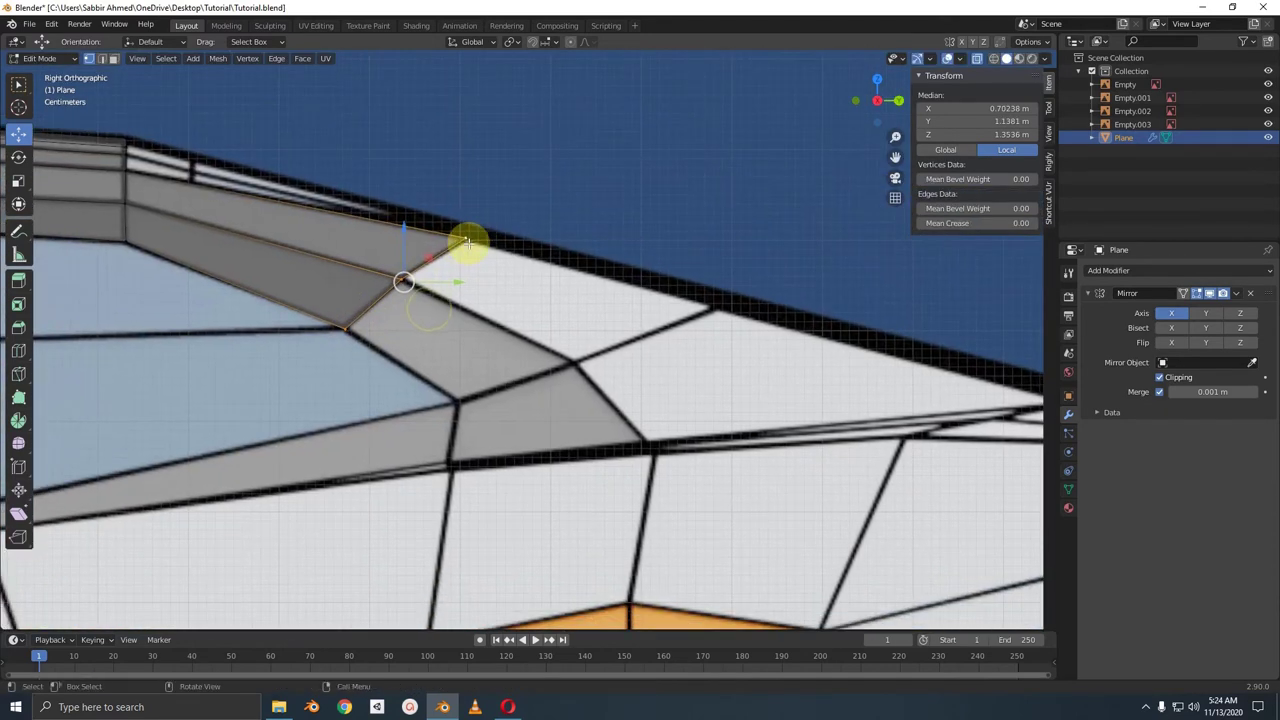
key("e")
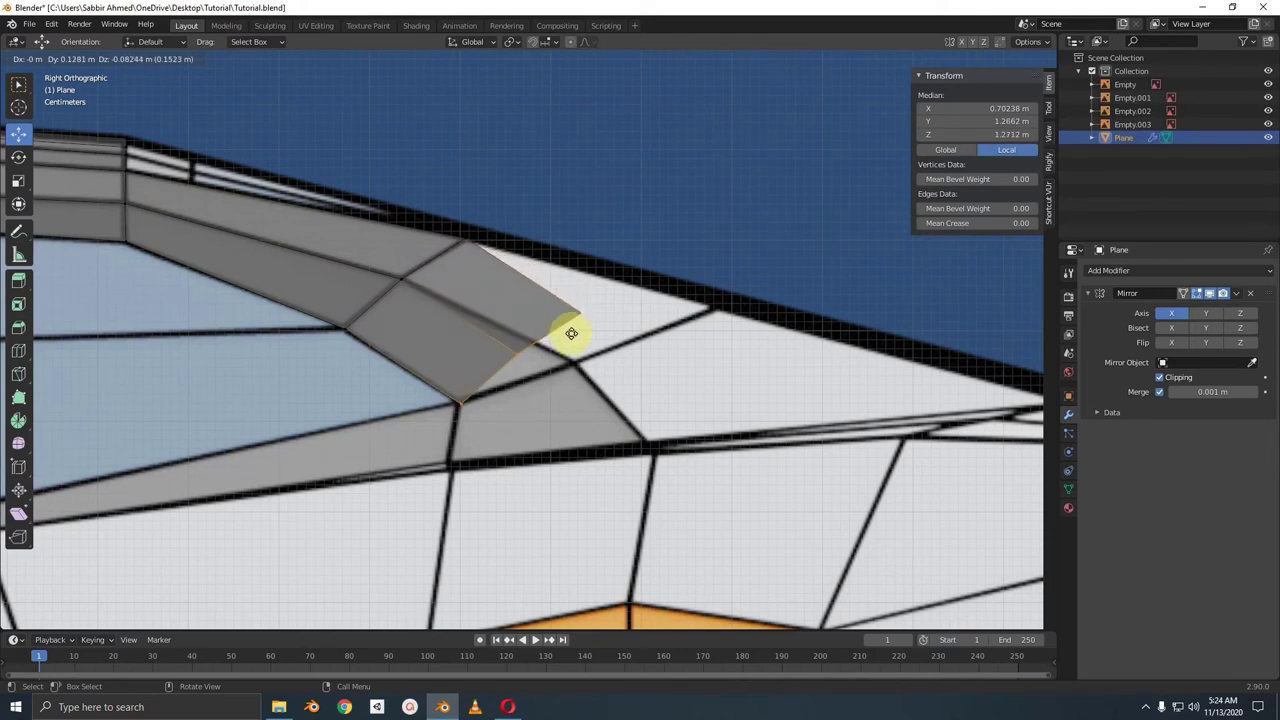
left_click(571, 333)
- Move the new face's corner vertex and upper tip vertex onto the roofline
left_click(519, 355)
key("g")
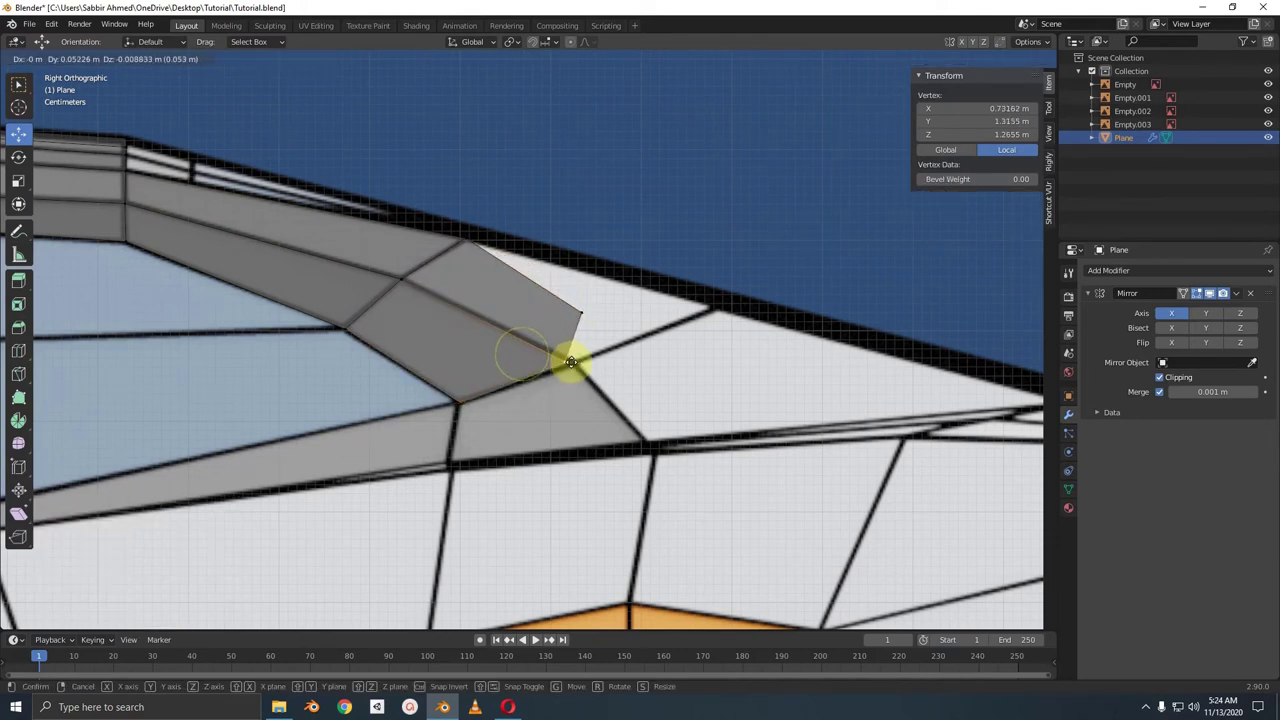
left_click(578, 362)
left_click(584, 310)
key("g")
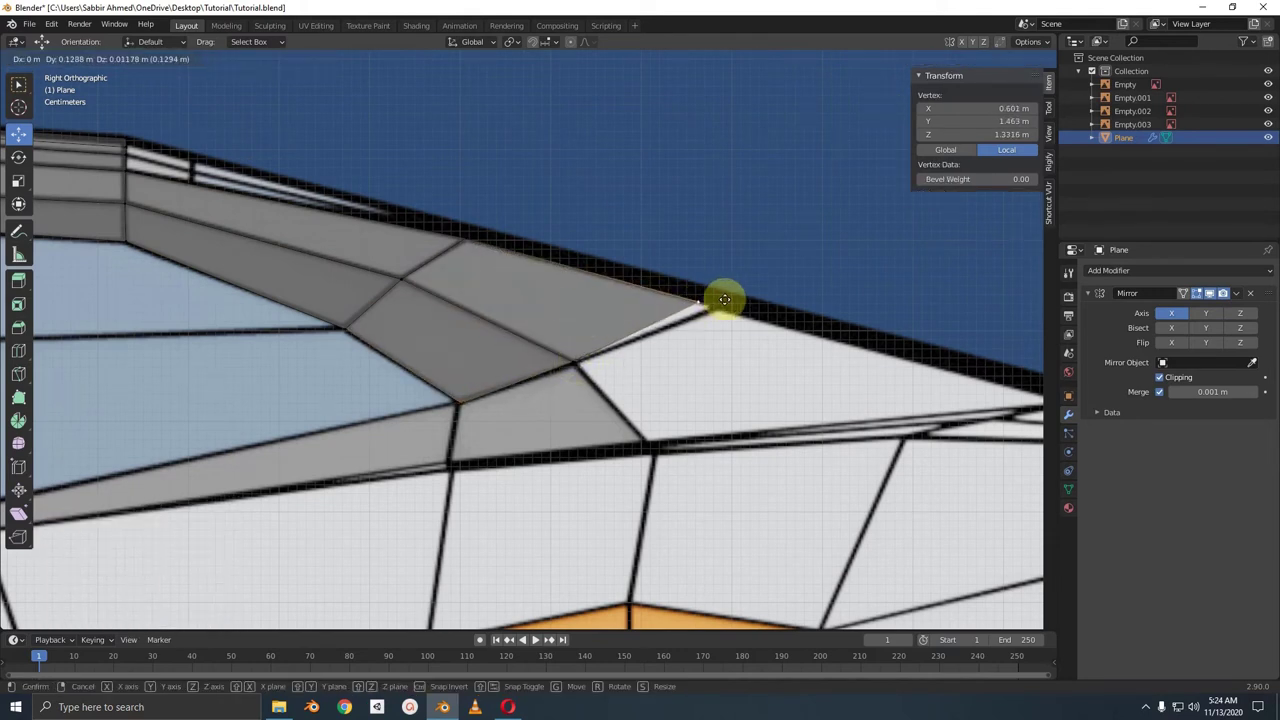
left_click(740, 303)
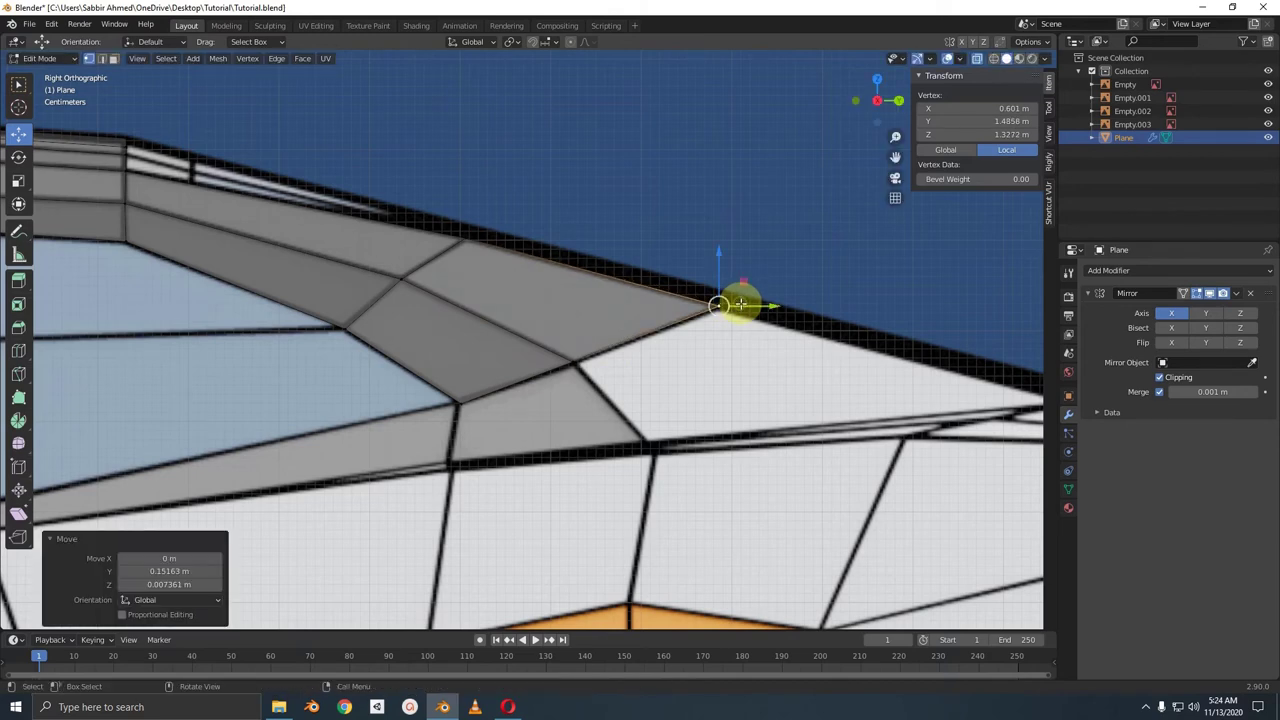
- In Top view, slide the moved vertex sideways along X to fit the body edge
key("KP_7")
scroll(746, 318, "down", 3)
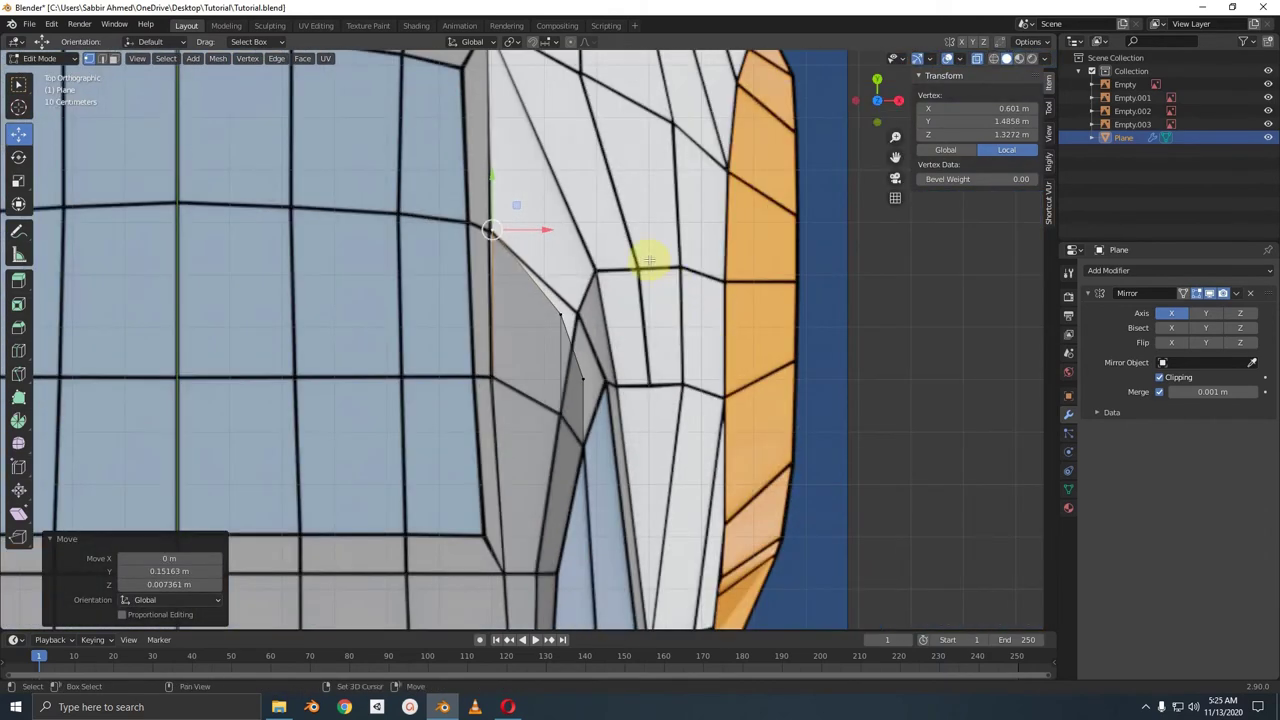
middle_click_drag(651, 263, 651, 357, "shift")
scroll(592, 338, "up", 2)
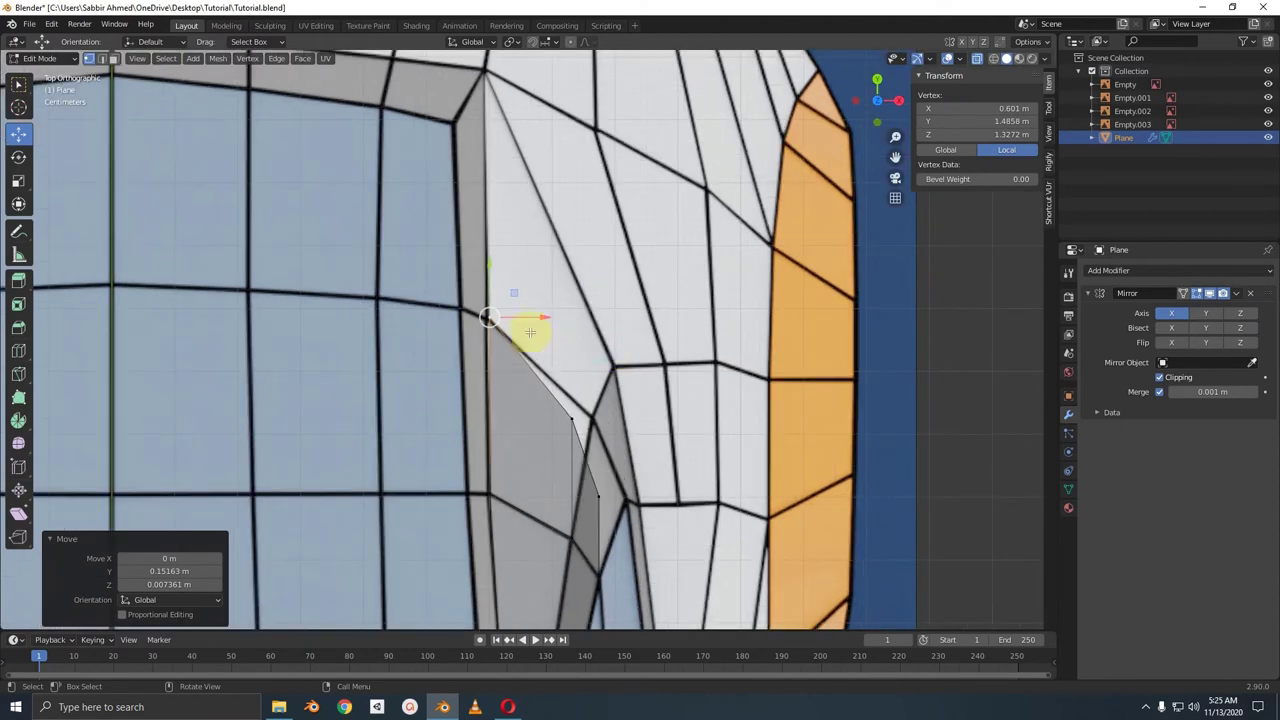
key("g")
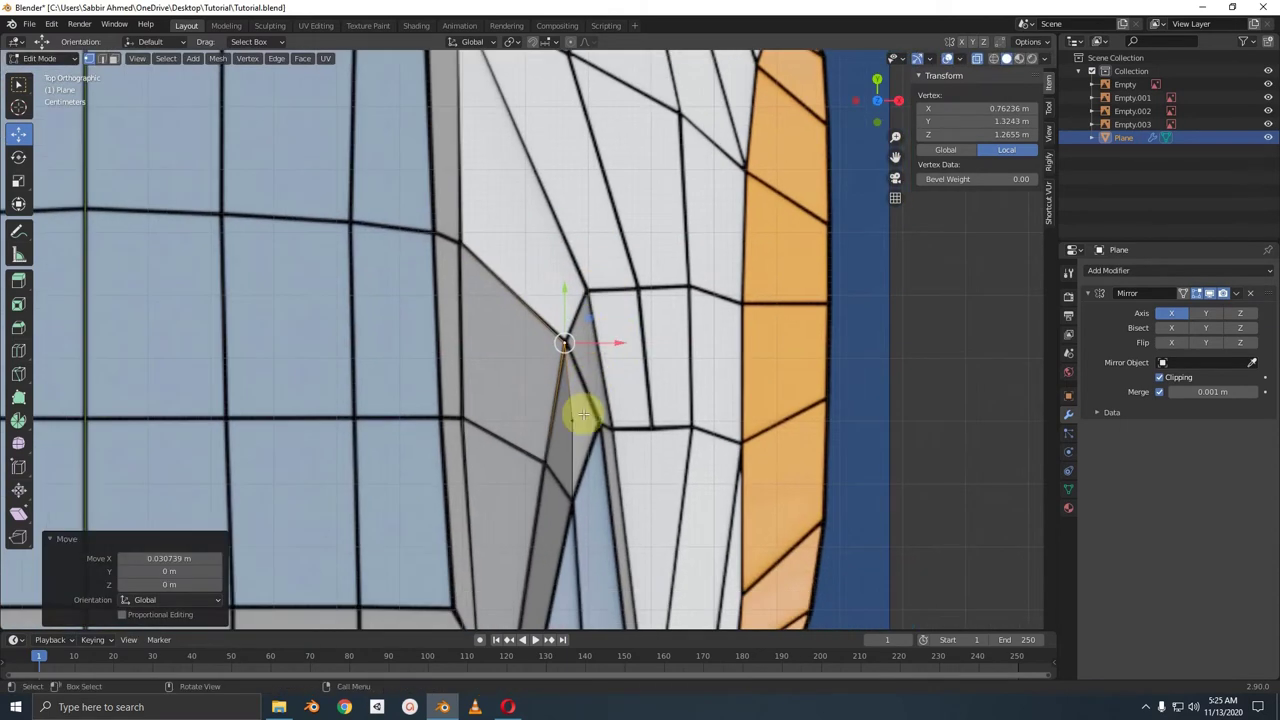
key("x")
left_click(666, 414)
middle_click_drag(600, 371, 557, 400, "shift")
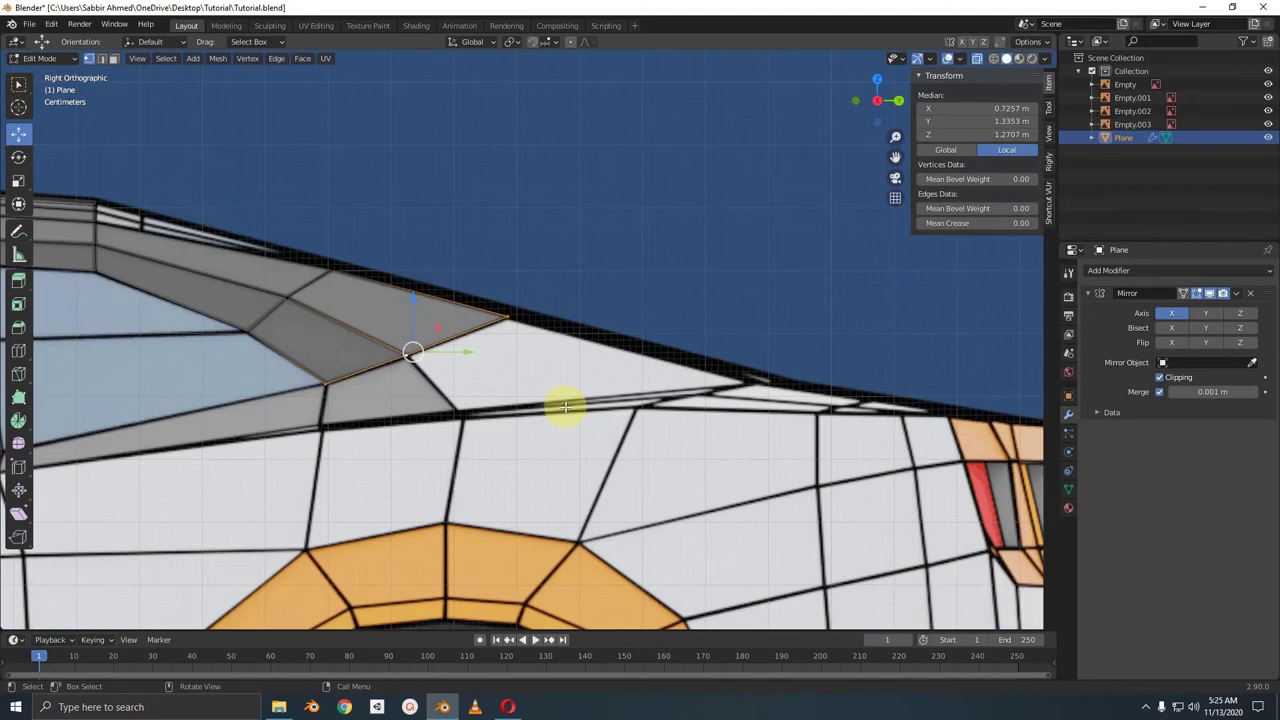
- Extrude the edge again and set the new vertex at the pillar corner
key("e")
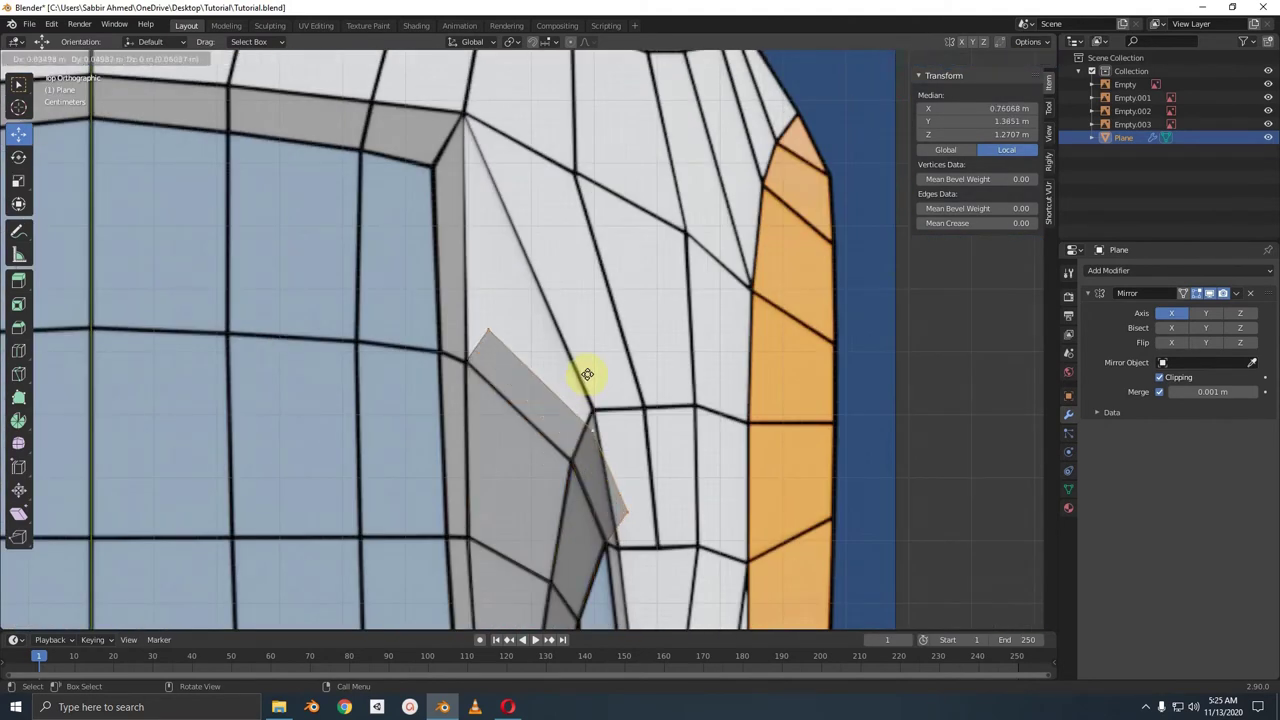
left_click(580, 427)
key("g")
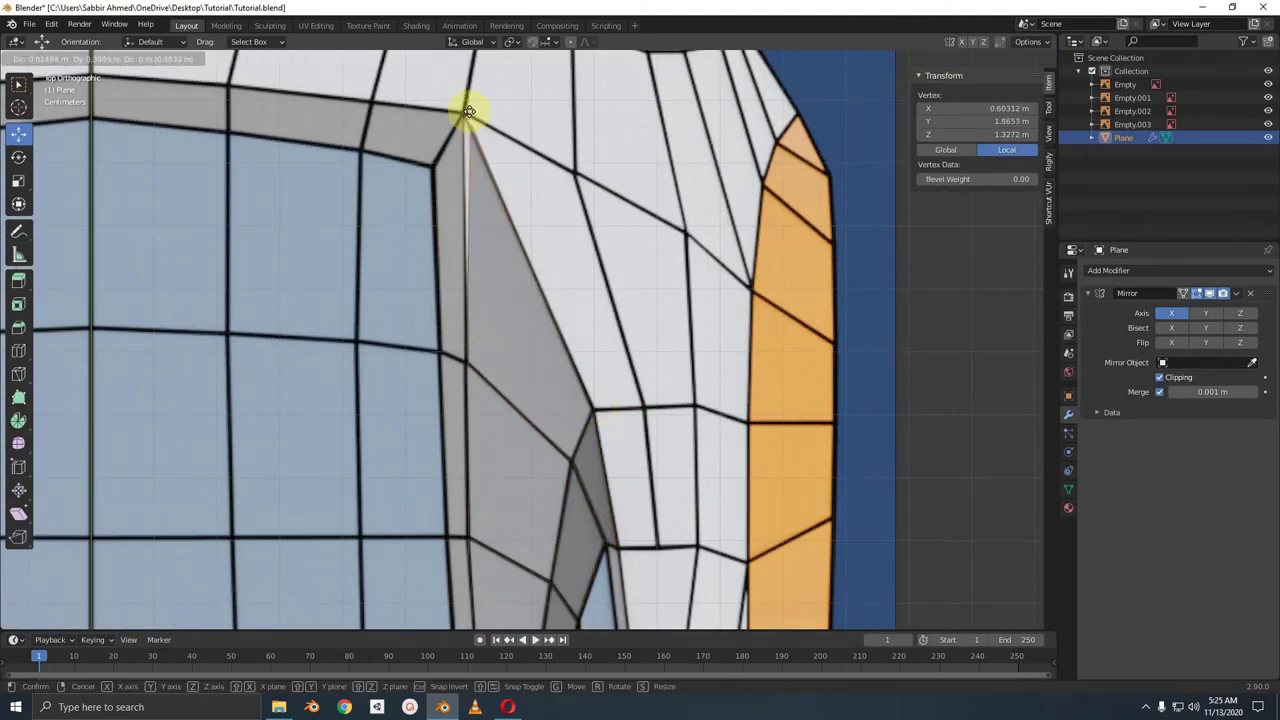
left_click(463, 114)
- Select a vertex of the new face in Right view and nudge it slightly in Top view
key("KP_3")
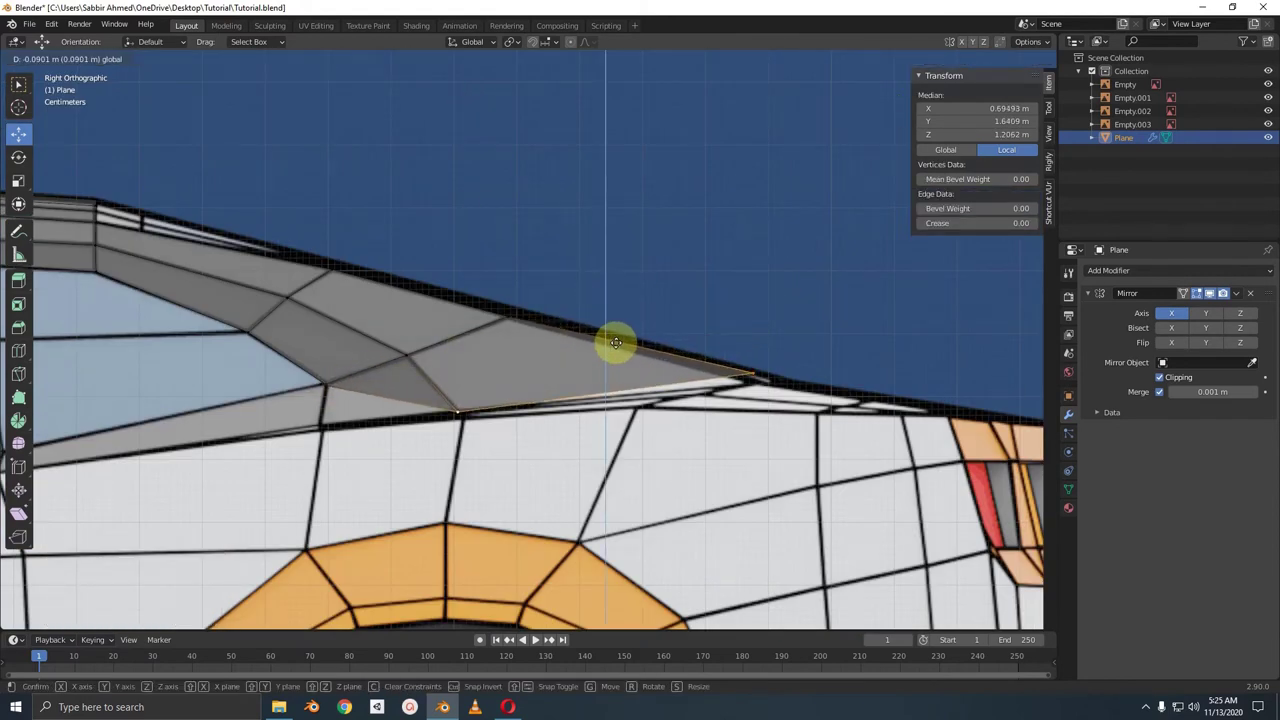
left_click(334, 386)
key("KP_7")
key("g")
left_click(580, 445)
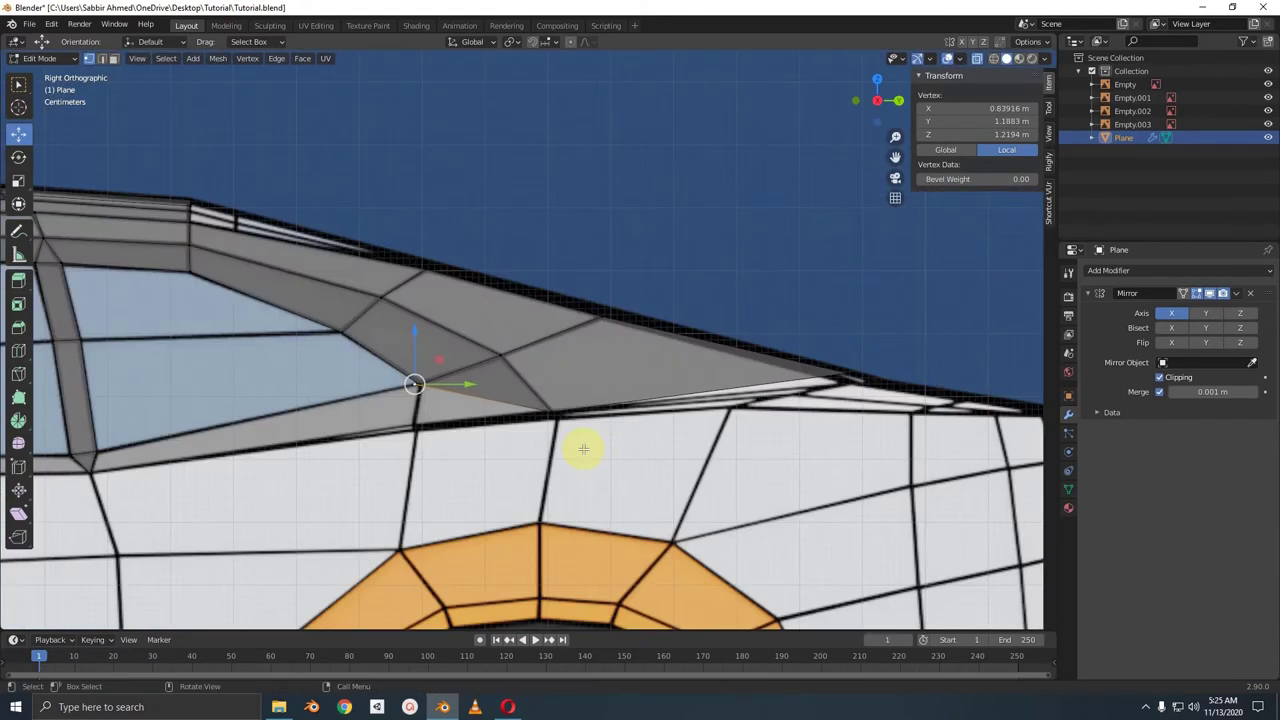
- In Right view, lower that vertex and the far tip vertex along Z, the tip by 0.019138 m
key("KP_3")
key("g")
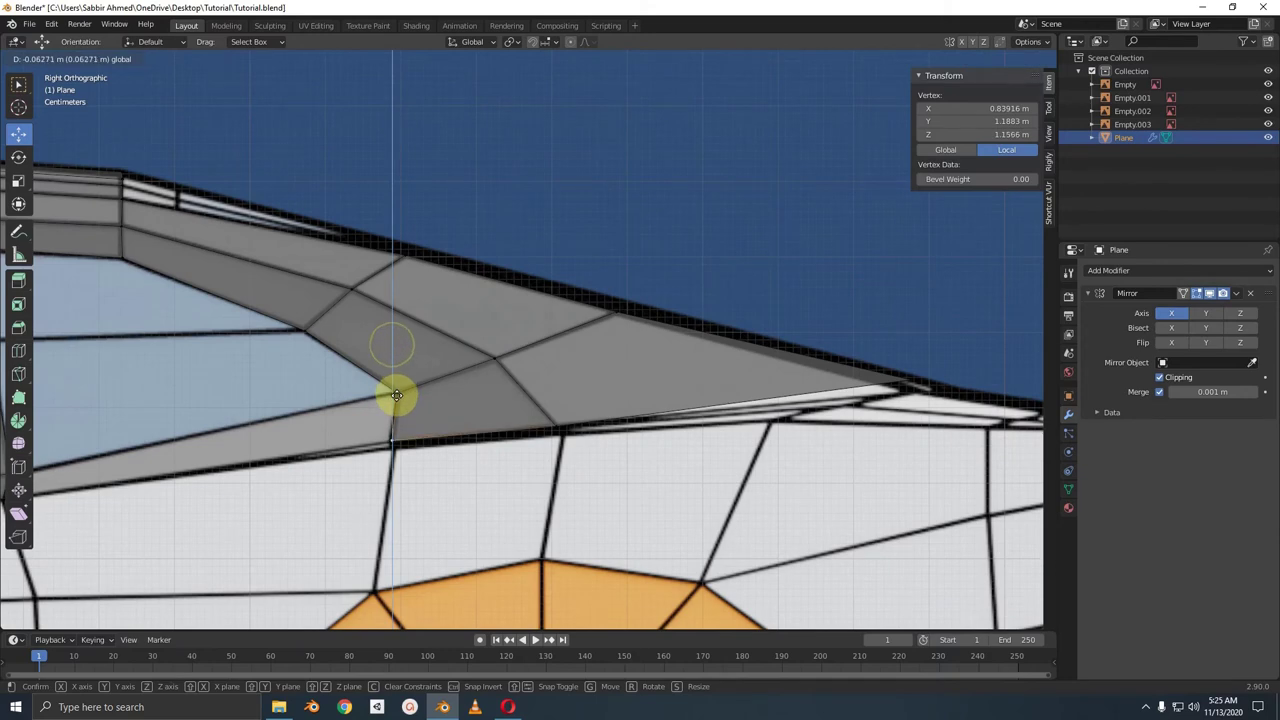
key("z")
left_click(420, 393)
mouse_move(578, 332)
middle_mouse_down("shift")
mouse_move(498, 381)
mouse_move(677, 391)
middle_mouse_up("shift")
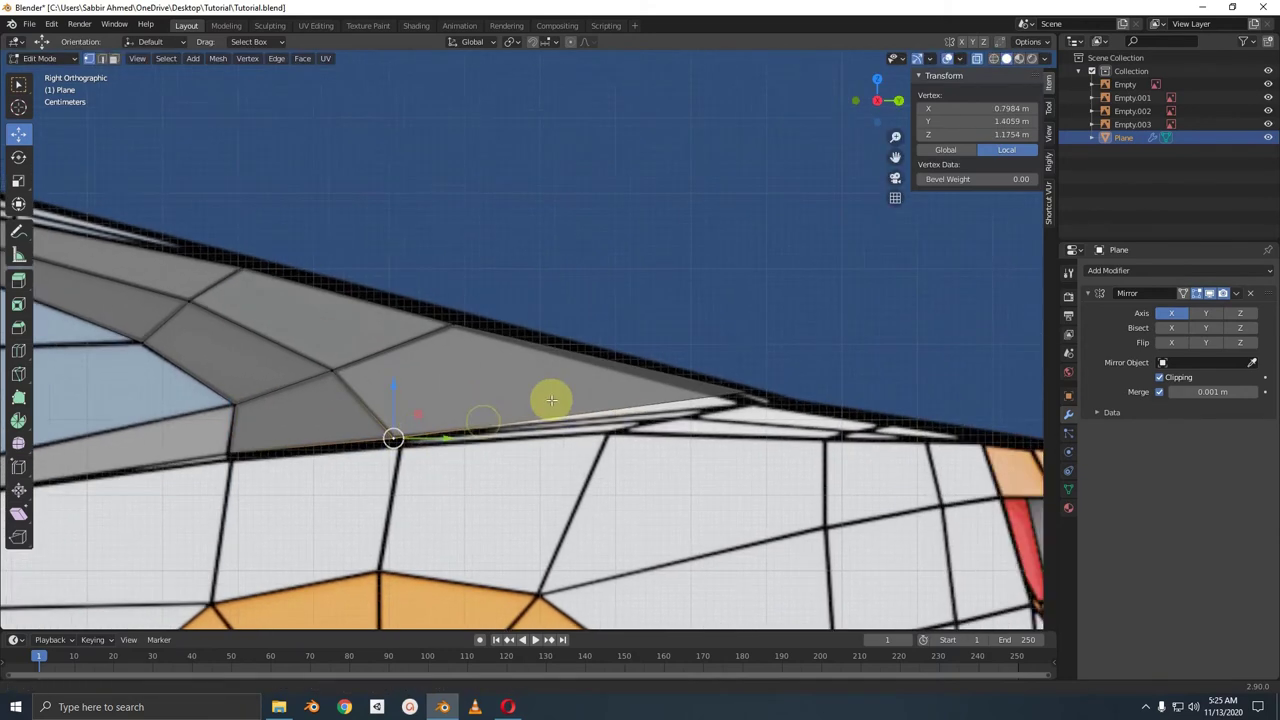
left_click(712, 390)
key("g")
key("z")
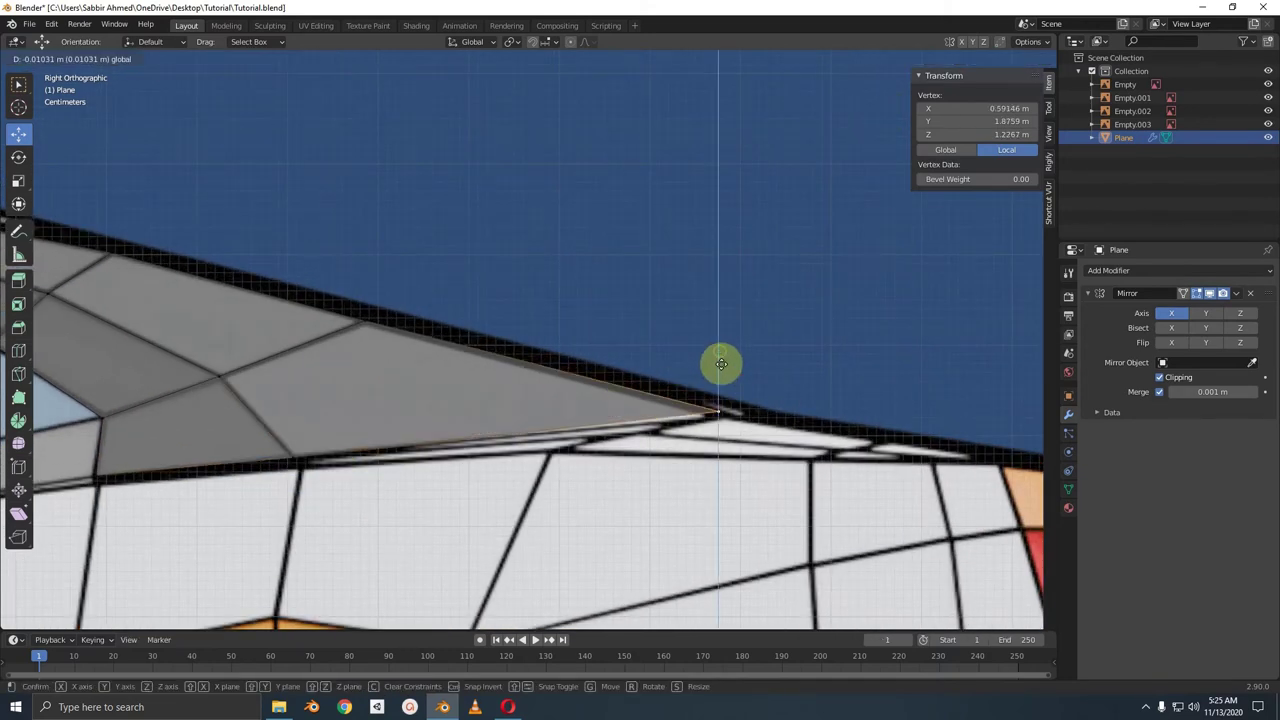
left_click(722, 372)
middle_click_drag(737, 320, 671, 371, "shift")
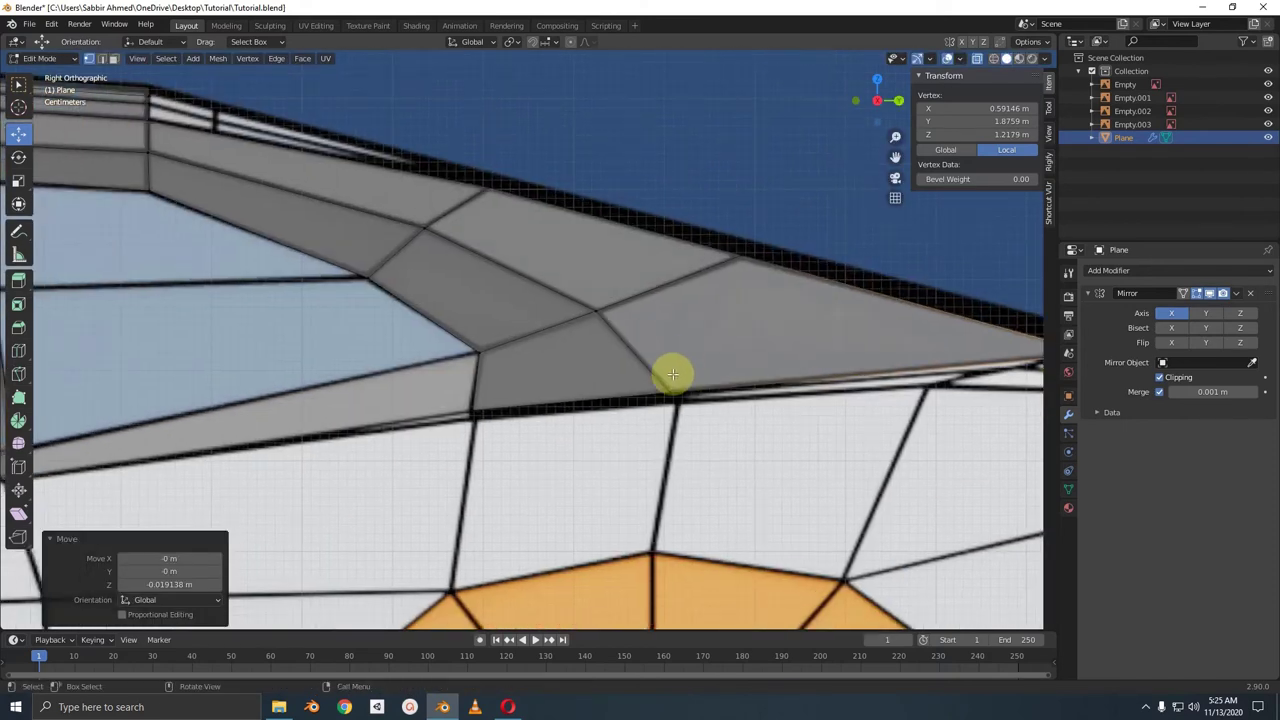
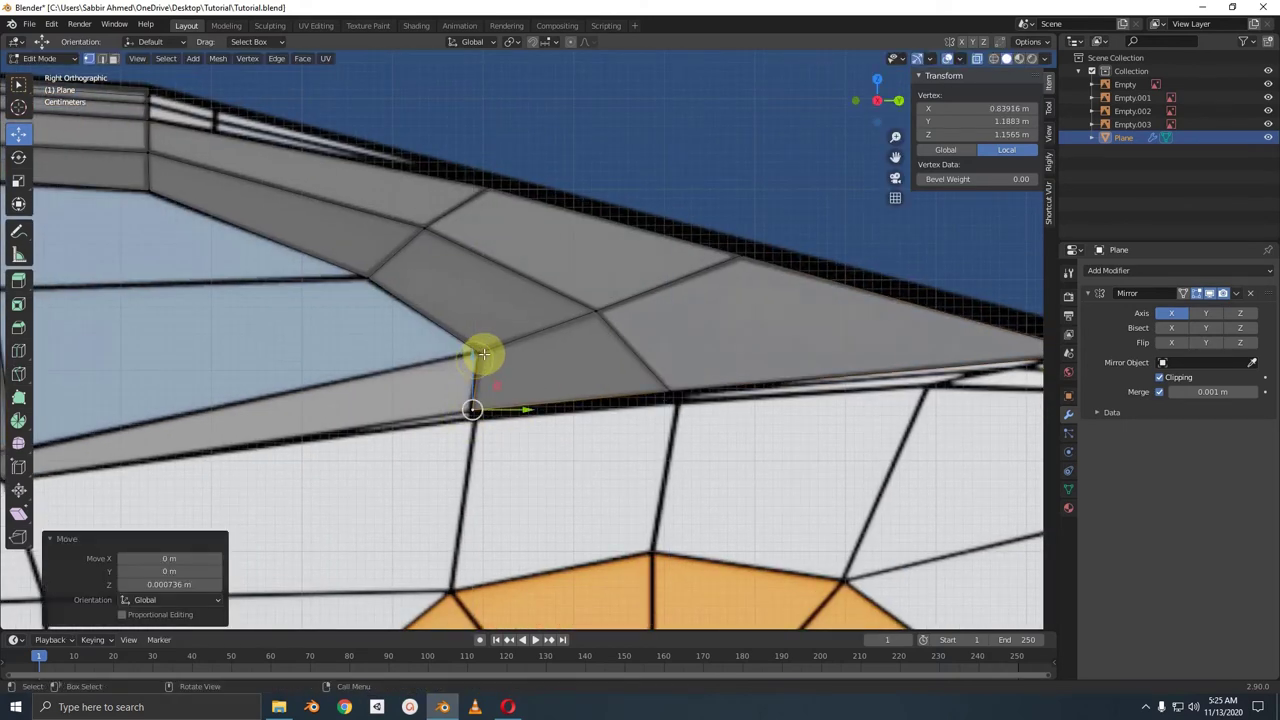
- Raise the window-corner vertex slightly, then check it from the front and right views
mouse_move(486, 354)
middle_mouse_down()
mouse_move(657, 366)
mouse_move(510, 407)
middle_mouse_up()
scroll(510, 405, "up", 5)
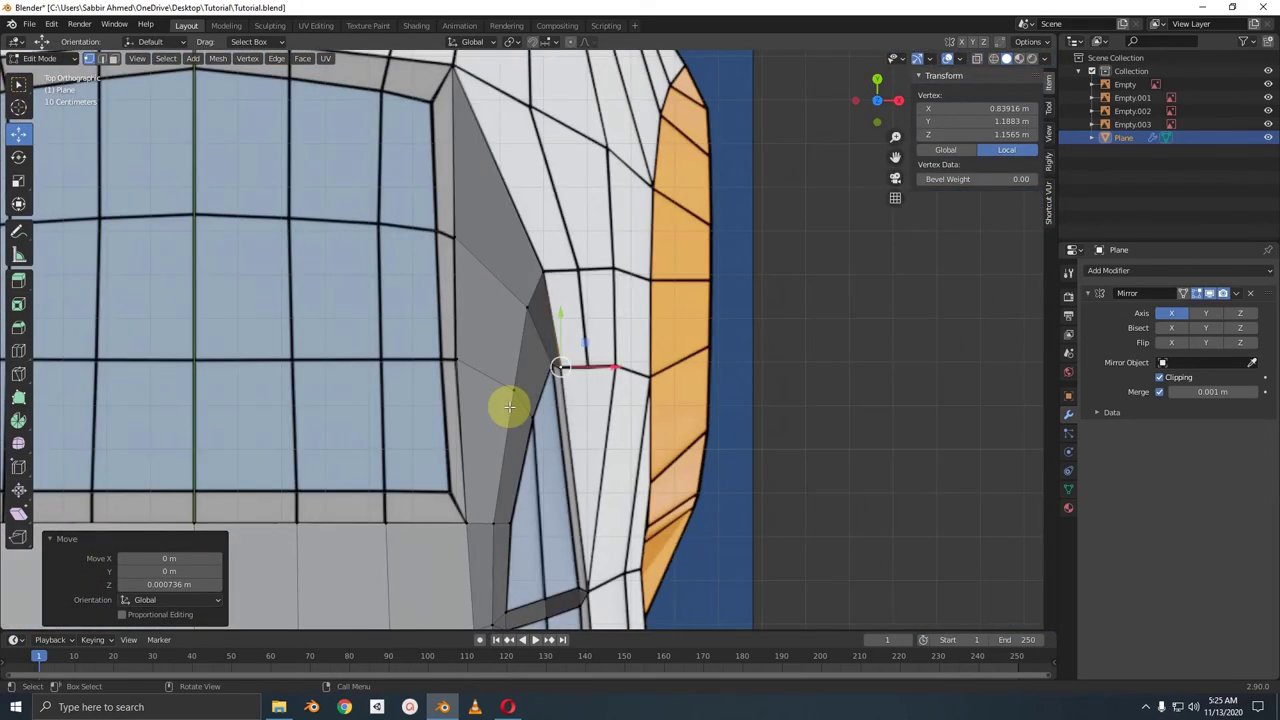
left_click(558, 365, "shift")
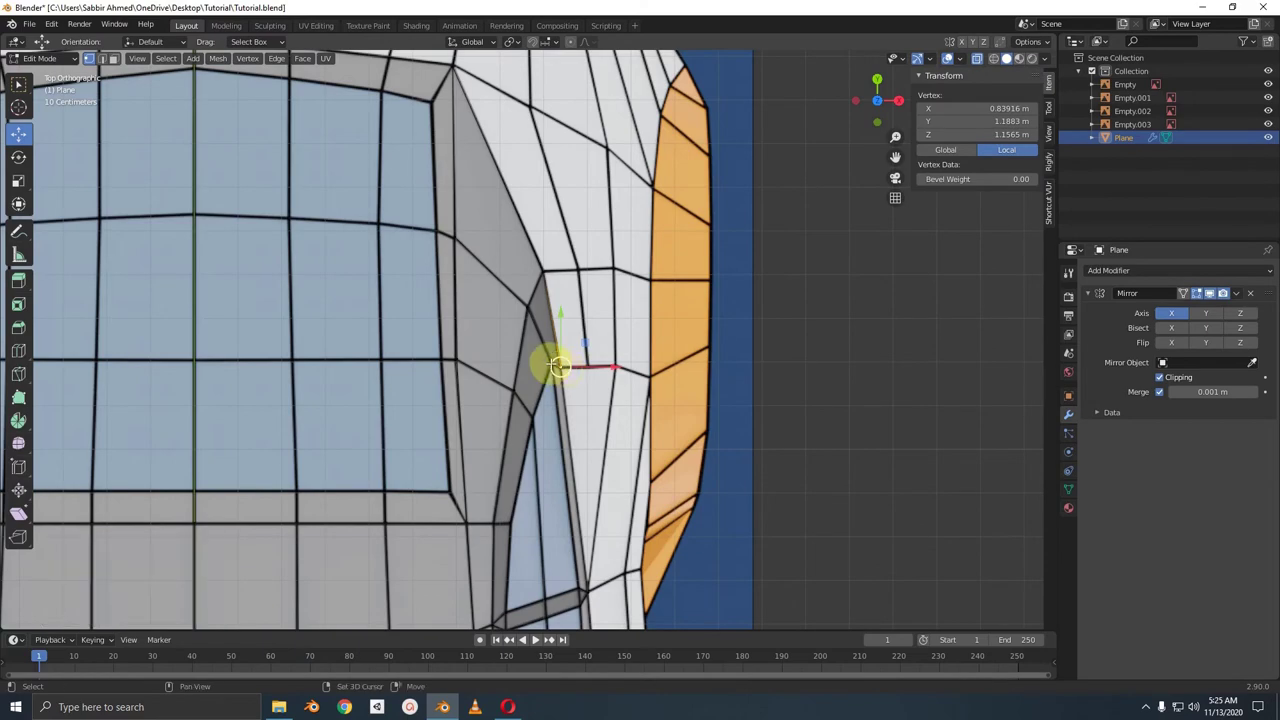
mouse_move(551, 363)
middle_mouse_down()
mouse_move(571, 363)
mouse_move(517, 297)
mouse_move(562, 410)
mouse_move(523, 366)
mouse_move(390, 410)
middle_mouse_up()
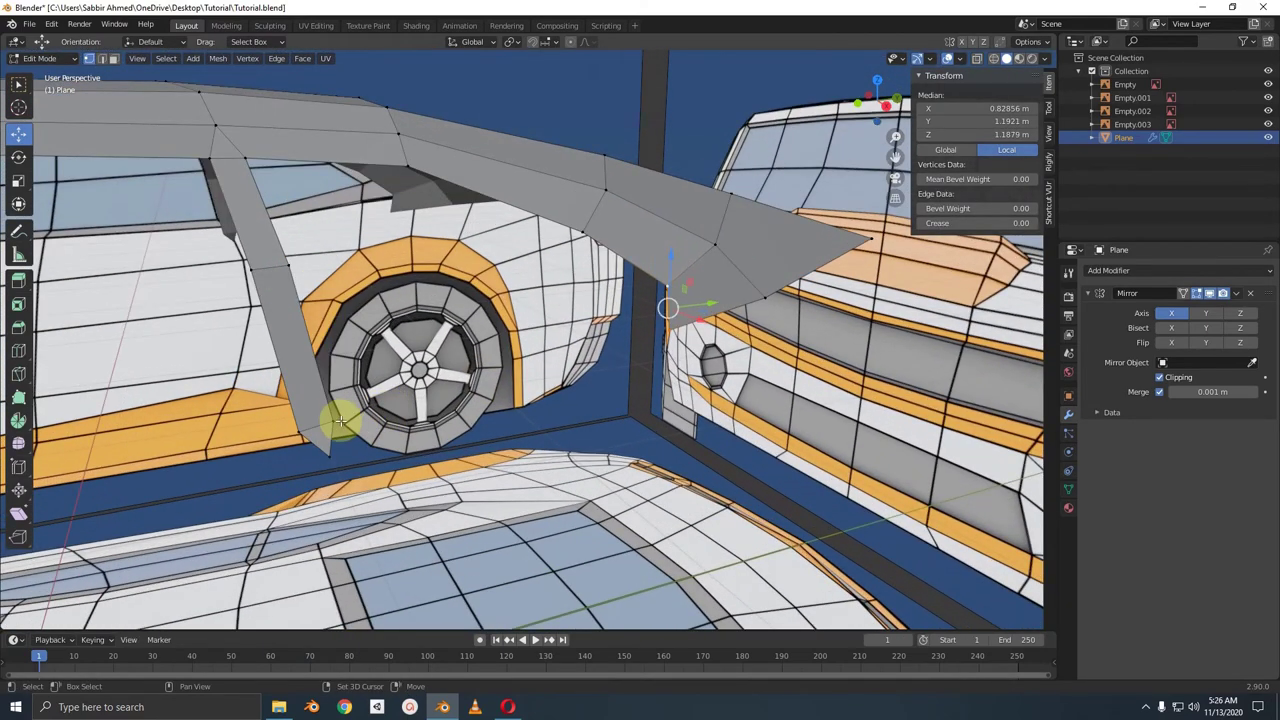
mouse_move(328, 458)
middle_mouse_down()
mouse_move(451, 409)
mouse_move(354, 426)
mouse_move(365, 426)
middle_mouse_up()
key("KP_1")
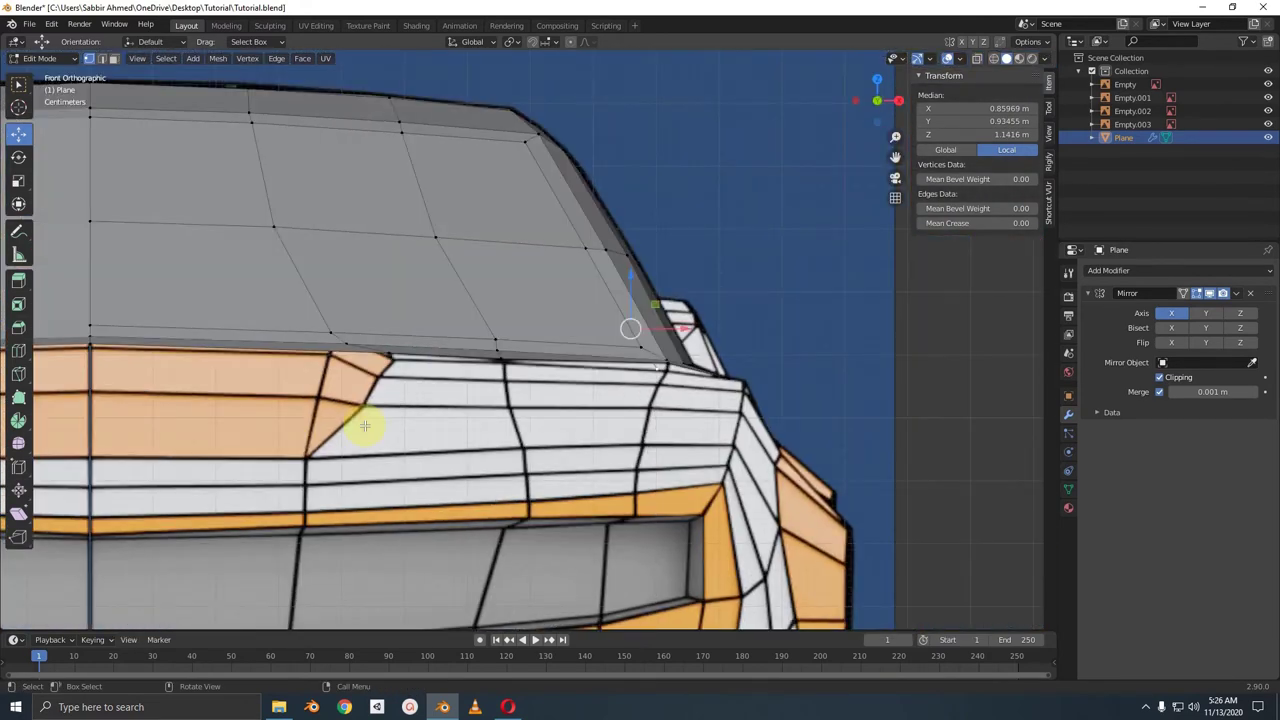
key("KP_3")
scroll(345, 412, "up", 2)
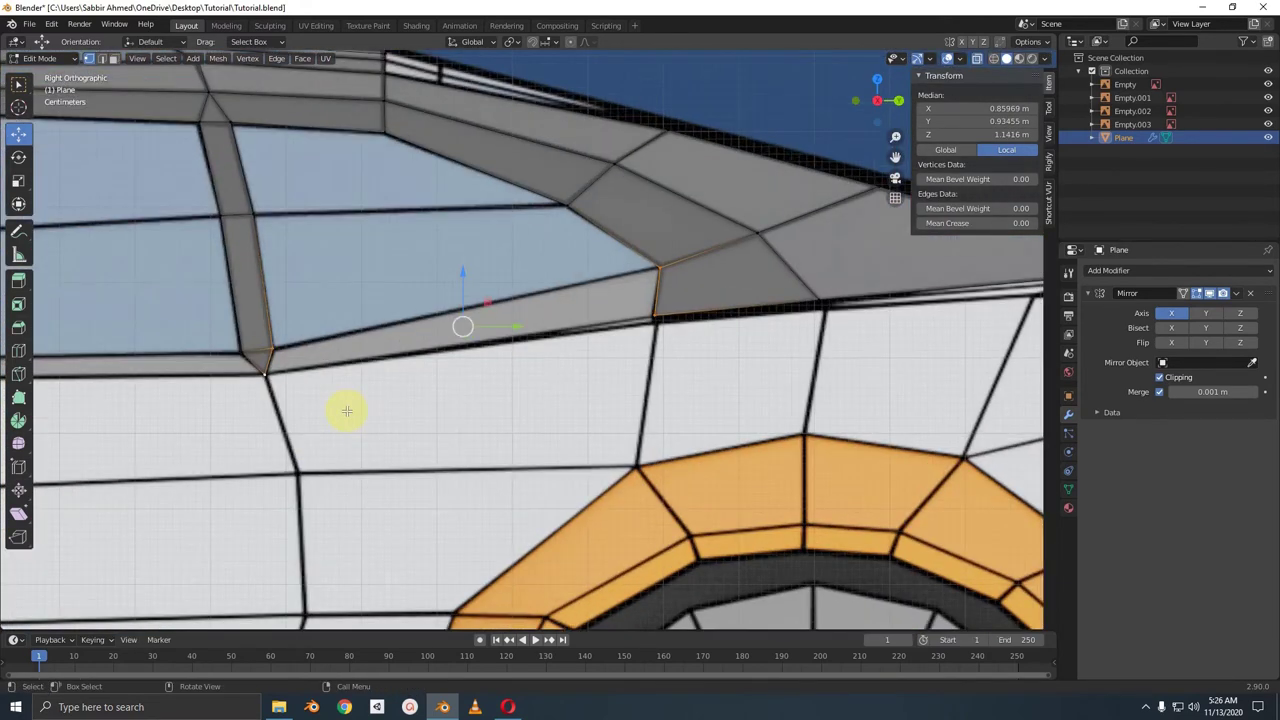
- Select the long strip face below the window and view the body at an angle
left_click(611, 297)
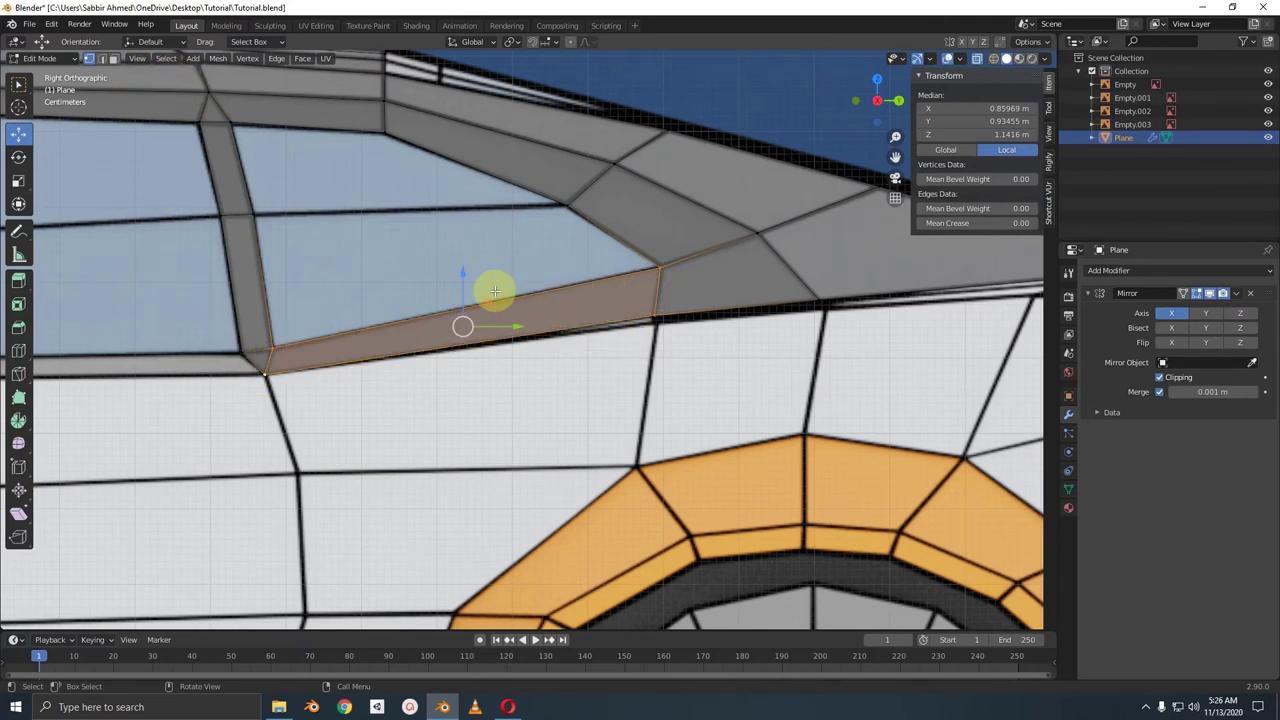
scroll(666, 277, "down", 1)
scroll(543, 286, "down", 2)
mouse_move(543, 286)
middle_mouse_down()
mouse_move(642, 357)
mouse_move(617, 351)
mouse_move(543, 380)
mouse_move(811, 233)
mouse_move(543, 349)
mouse_move(606, 266)
middle_mouse_up()
scroll(543, 349, "up", 2)
- Select the shell's corner vertex and centre the top view on it
left_click(563, 316)
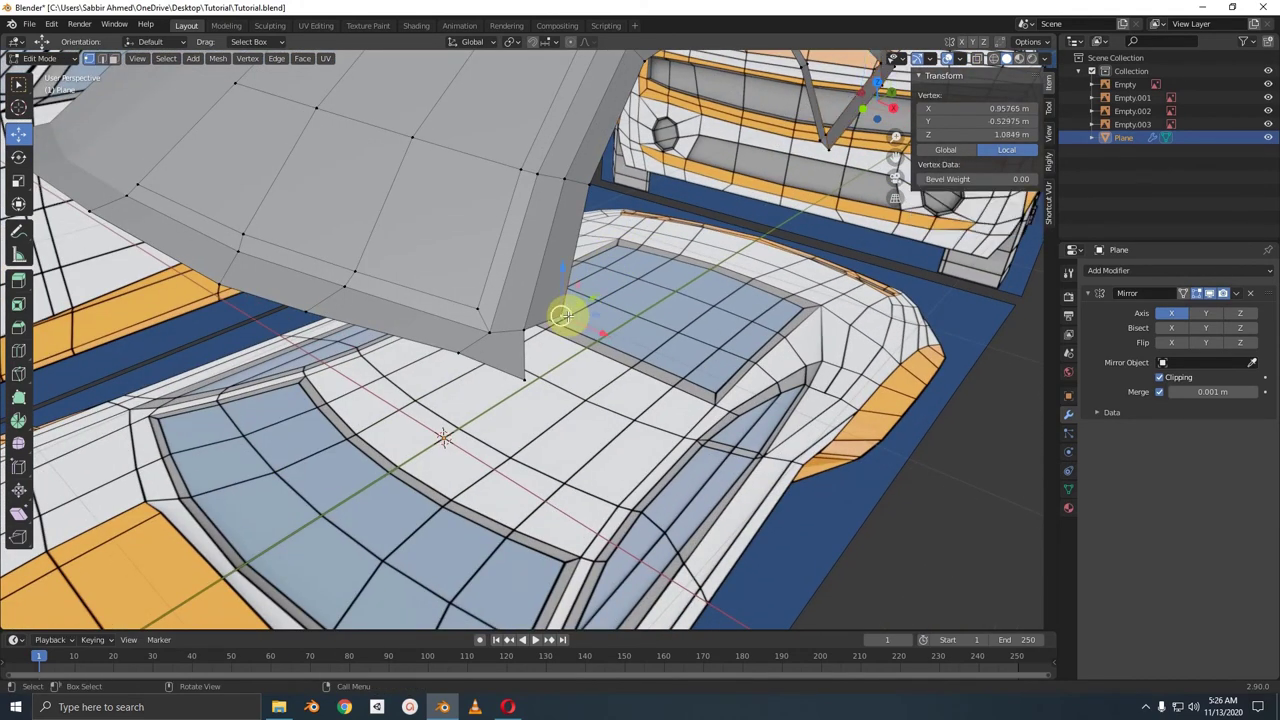
key("KP_1")
key("KP_3")
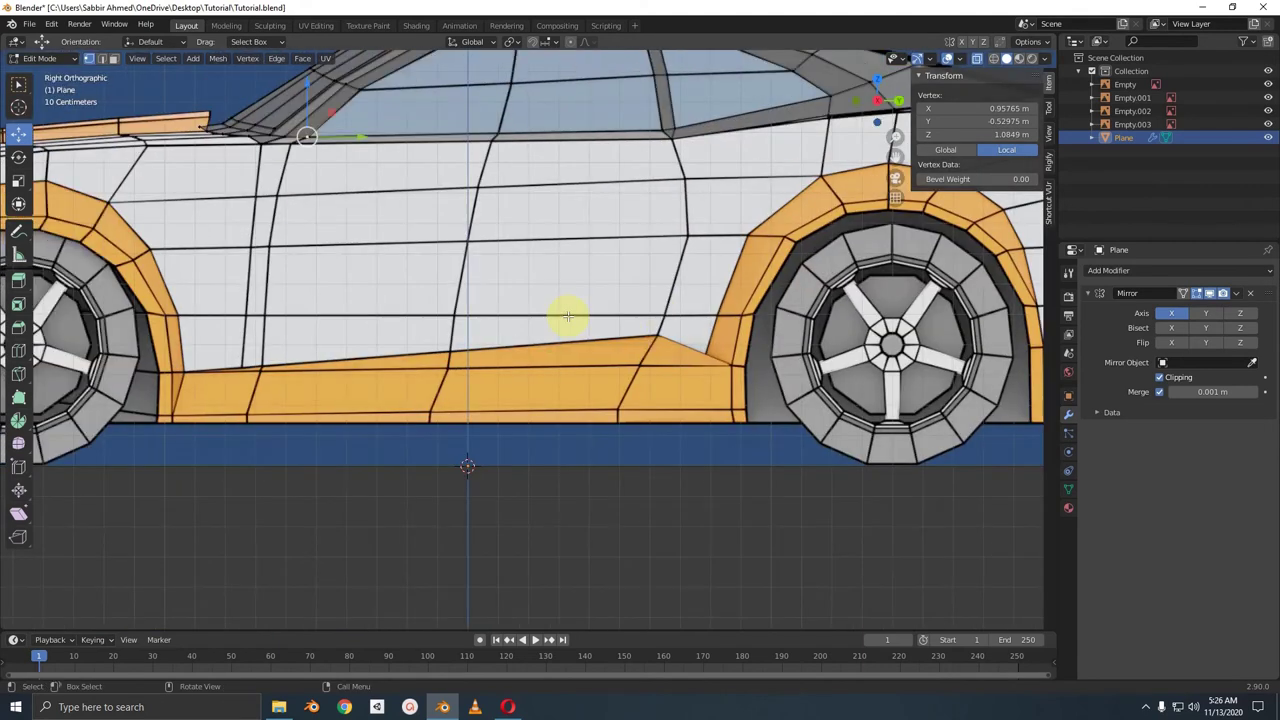
key("KP_Decimal")
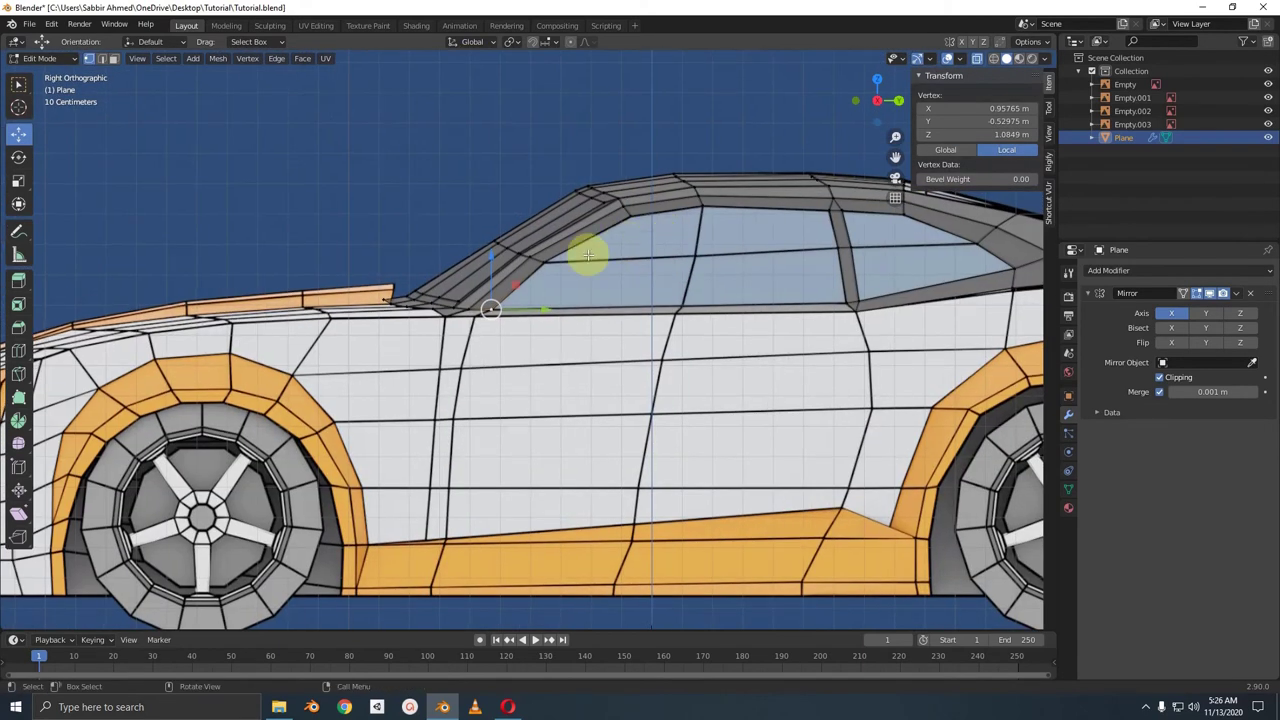
key("KP_7")
scroll(528, 286, "up", 3)
- Extrude the corner vertex outward toward the body side and lower it slightly
scroll(489, 172, "up", 2)
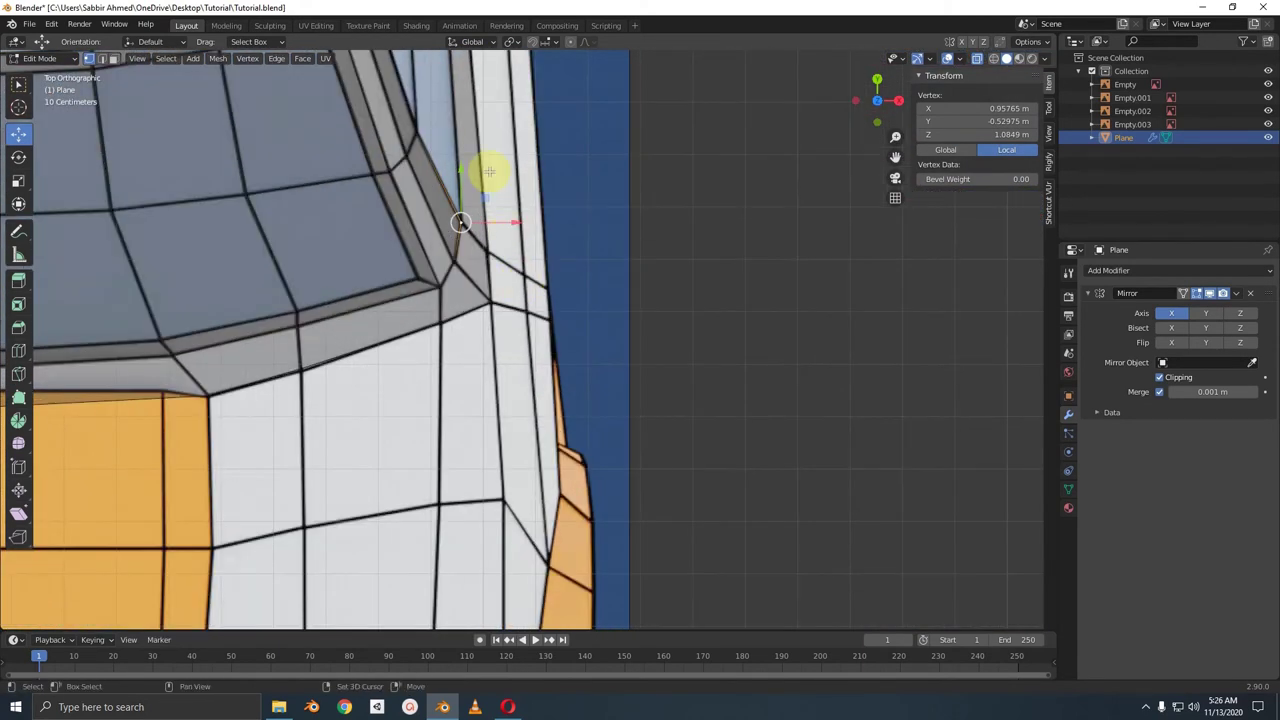
scroll(489, 172, "up", 1)
middle_click_drag(489, 172, 516, 318, "shift")
left_click_drag(468, 377, 485, 393)
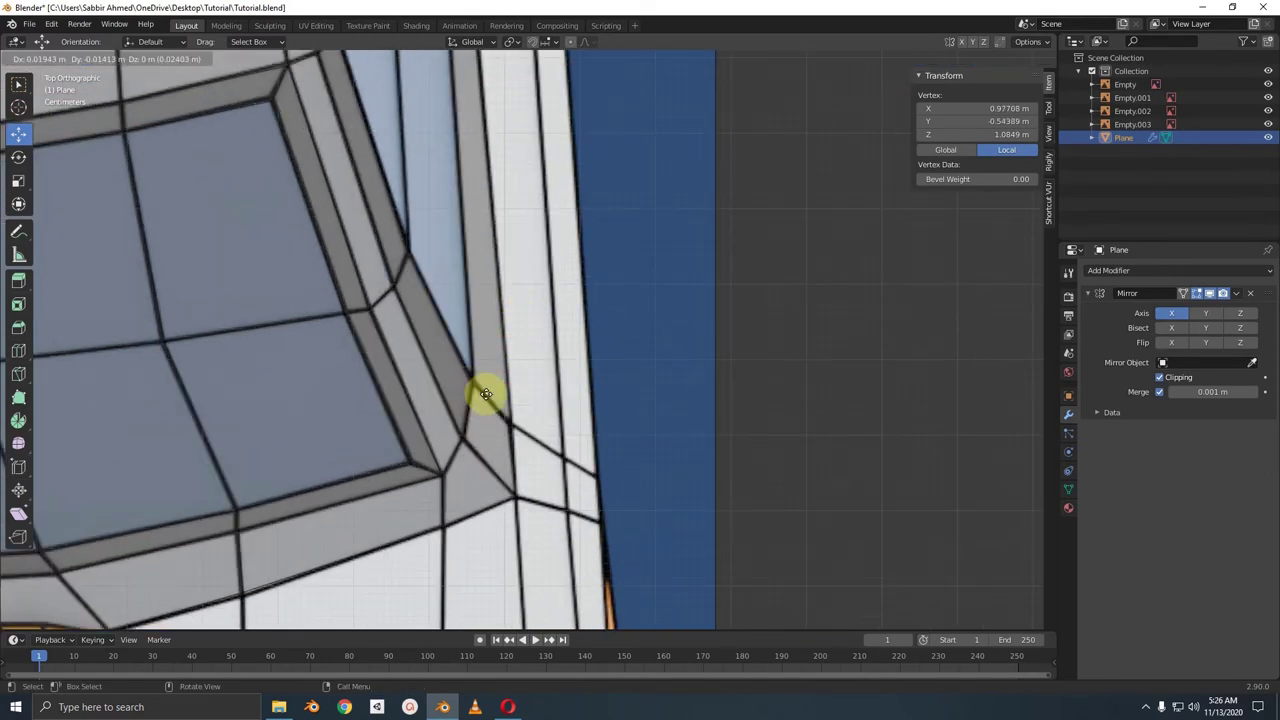
left_click(508, 423)
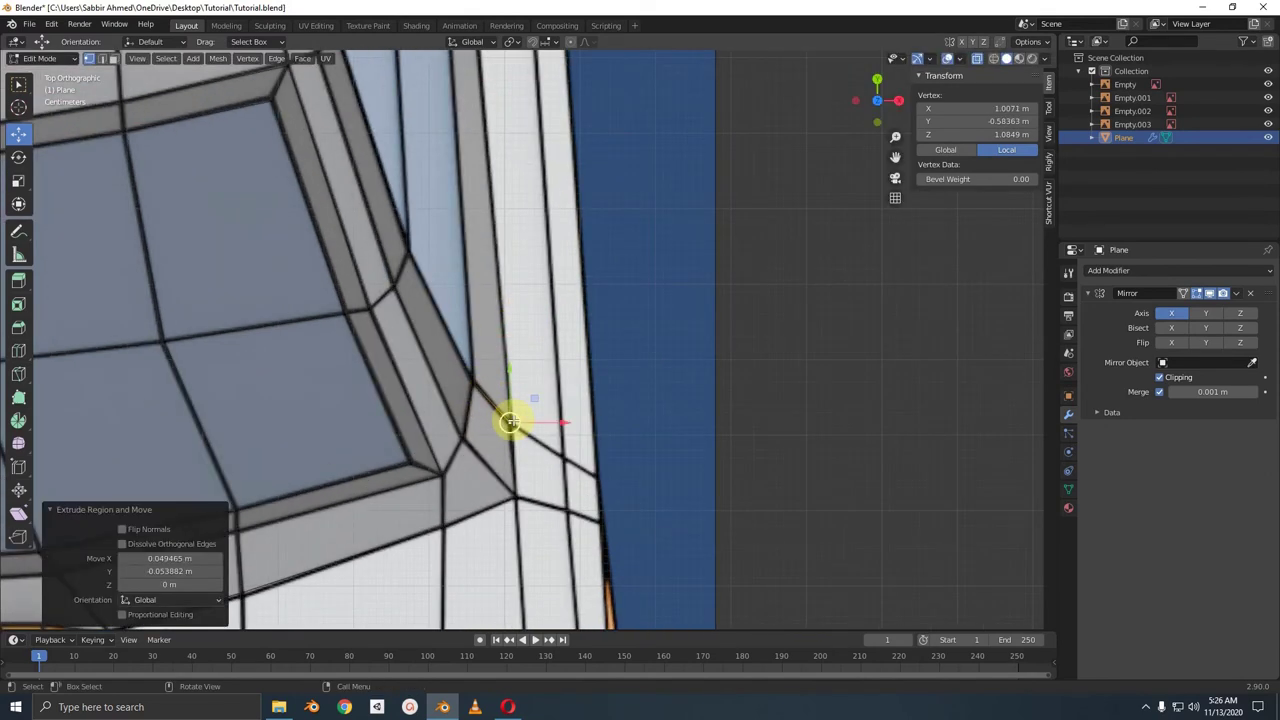
key("KP_3")
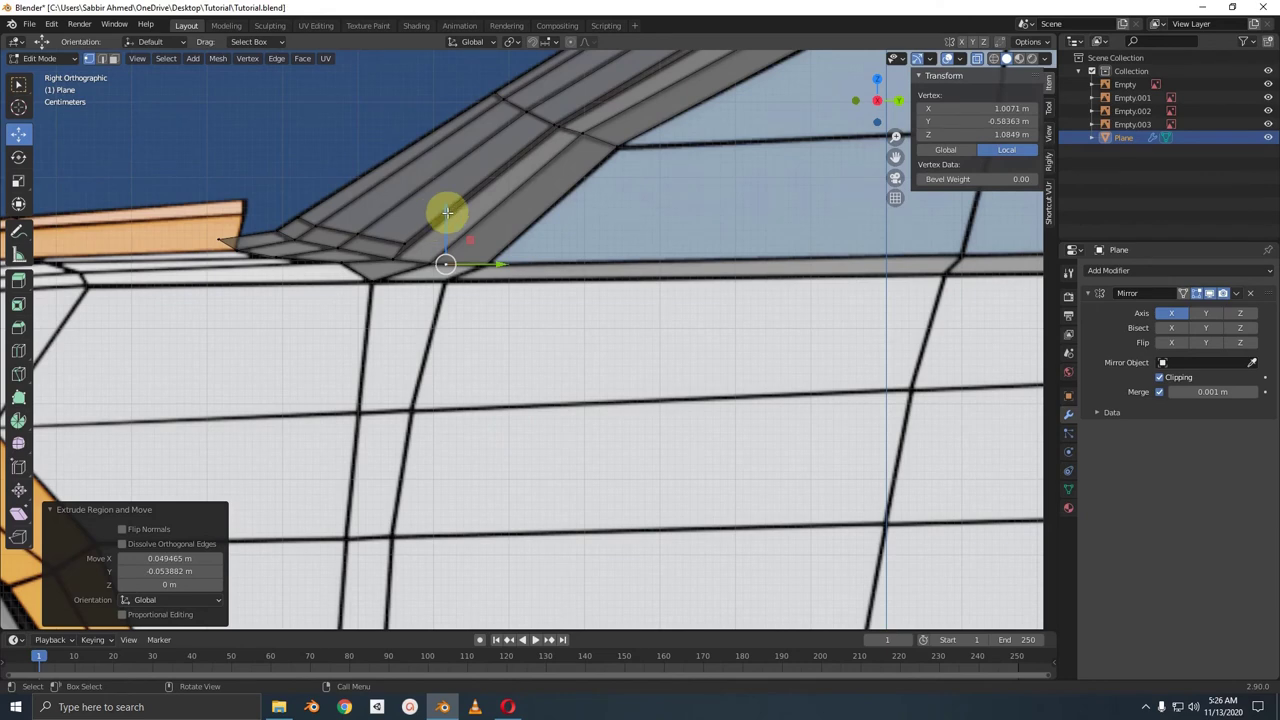
left_click_drag(447, 212, 463, 232)
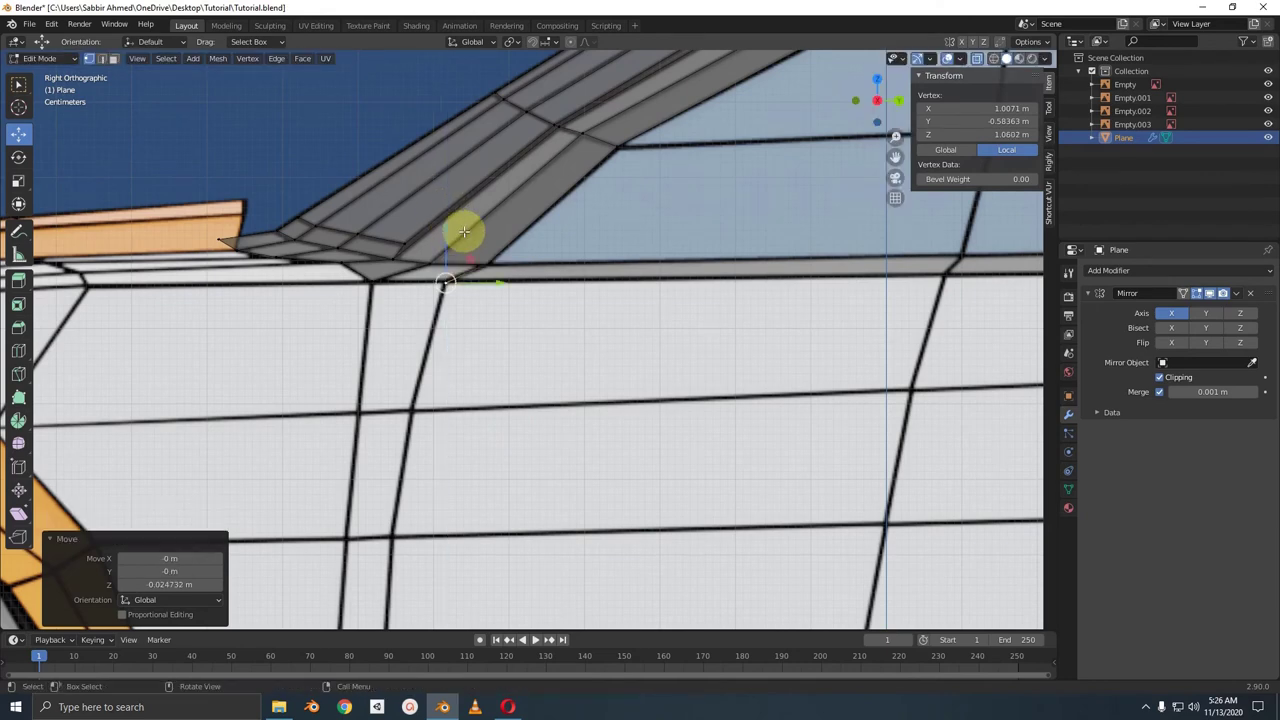
- In top view, select the new corner vertex and its neighbour to form the corner edge
key("KP_7")
left_click(472, 388, "shift")
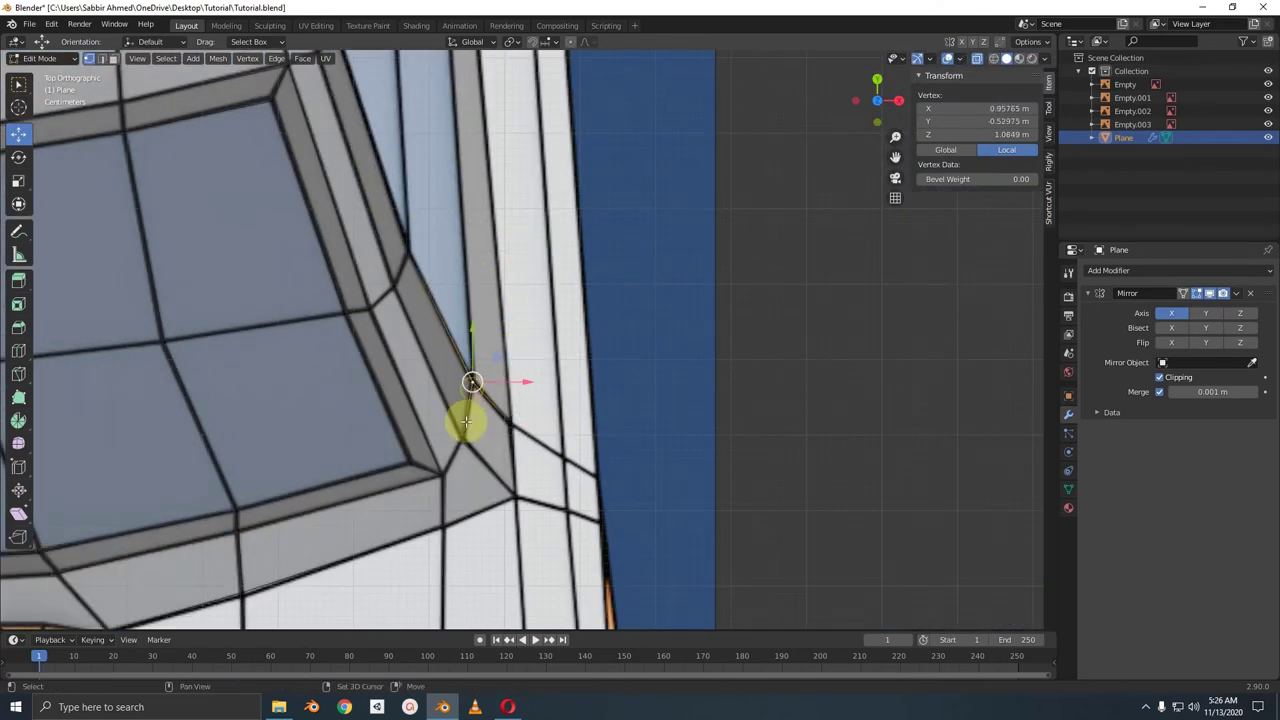
left_click(512, 470, "shift")
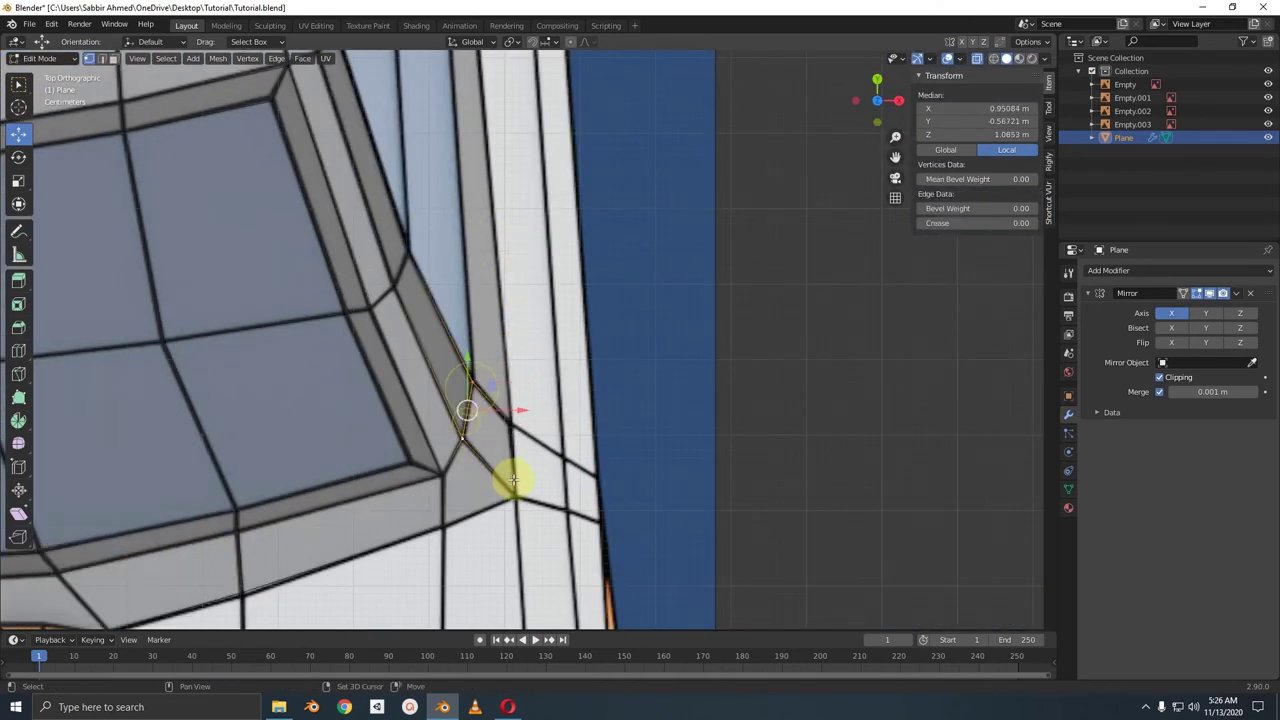
left_click(520, 424)
left_click(474, 380, "shift")
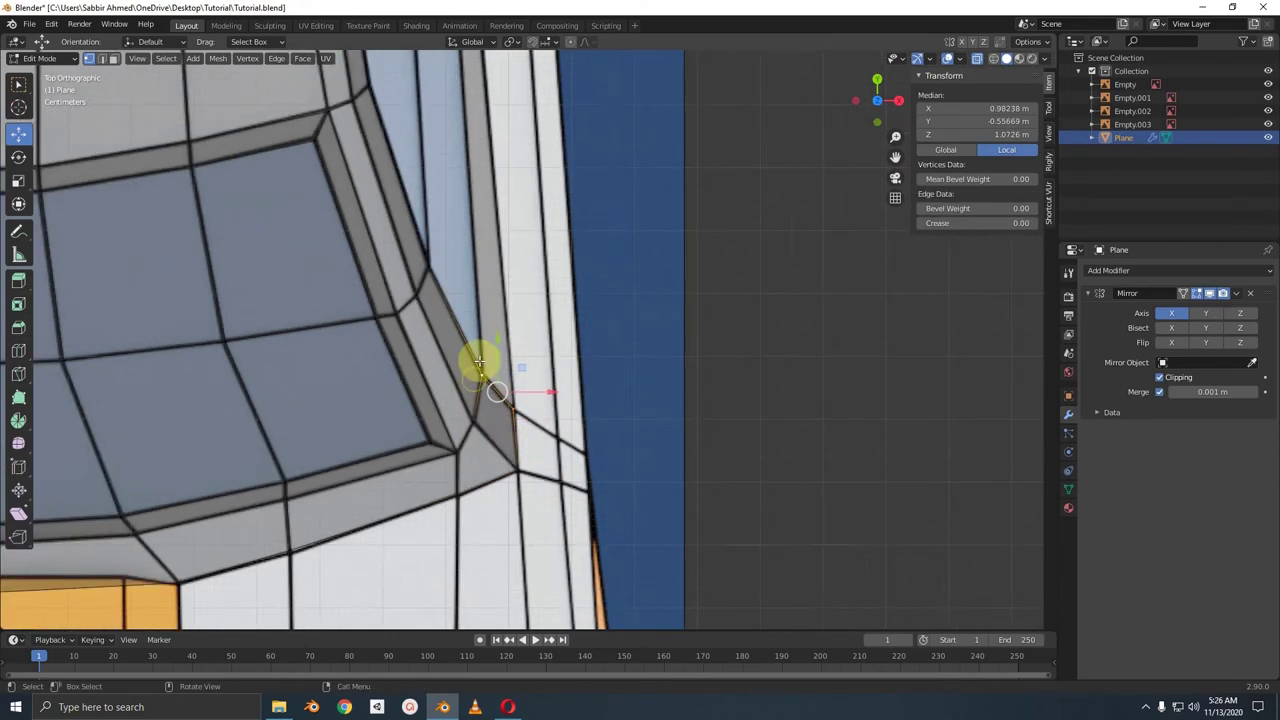
scroll(480, 400, "down", 2)
scroll(497, 434, "down", 2)
- Orbit around the roof shell and check it in front and right views
mouse_move(474, 340)
middle_mouse_down("shift")
mouse_move(443, 297)
mouse_move(457, 391)
mouse_move(423, 329)
mouse_move(505, 205)
mouse_move(551, 357)
mouse_move(541, 374)
middle_mouse_up("shift")
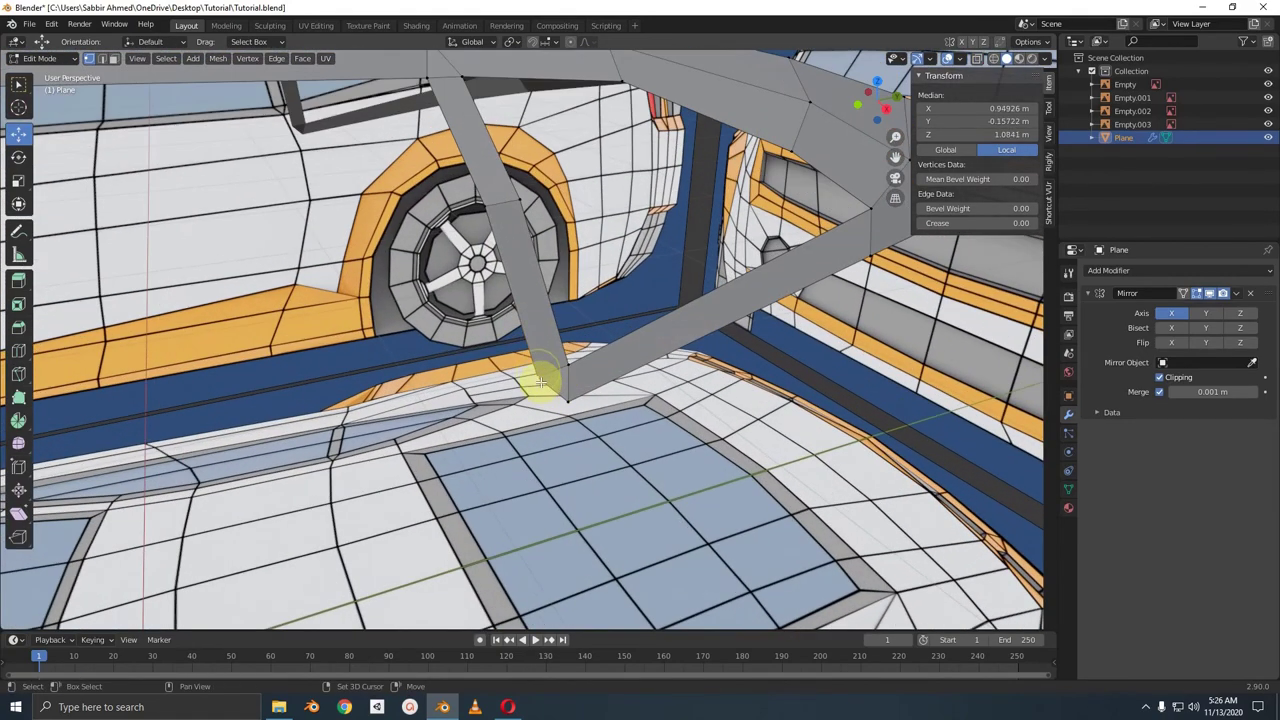
scroll(561, 399, "down", 3)
mouse_move(560, 400)
middle_mouse_down()
mouse_move(543, 366)
mouse_move(666, 343)
middle_mouse_up()
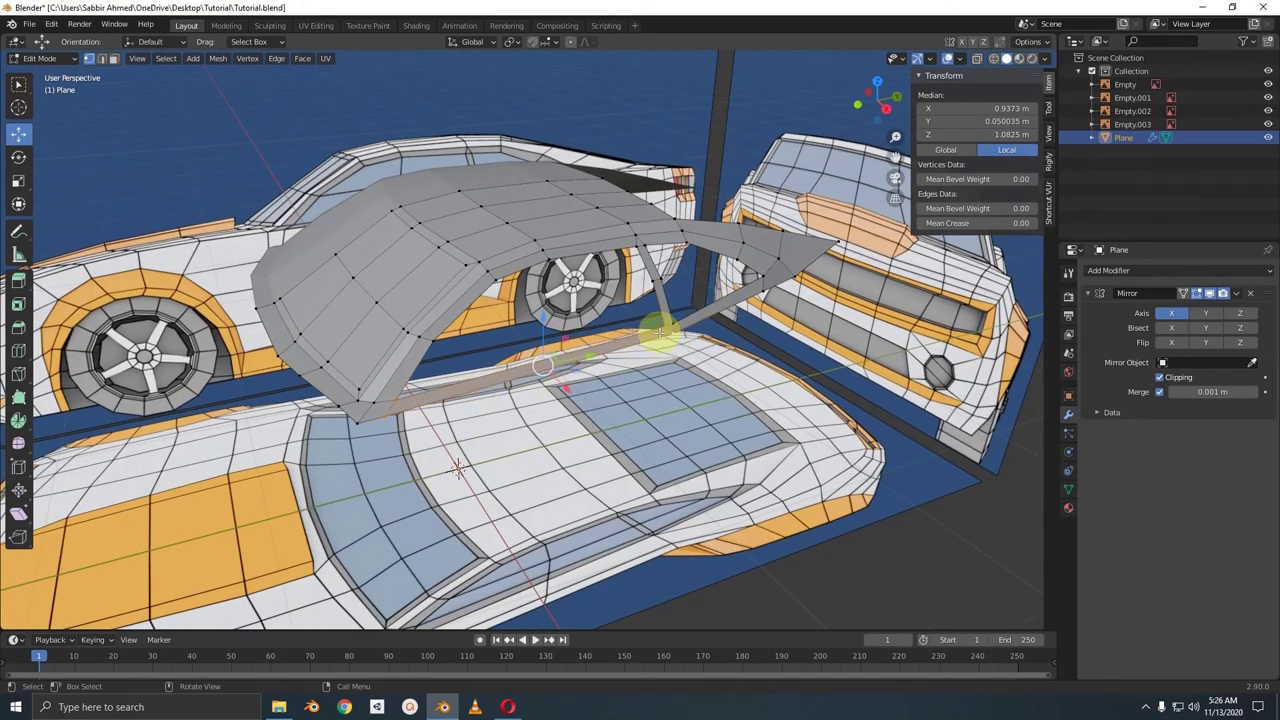
scroll(660, 333, "up", 3)
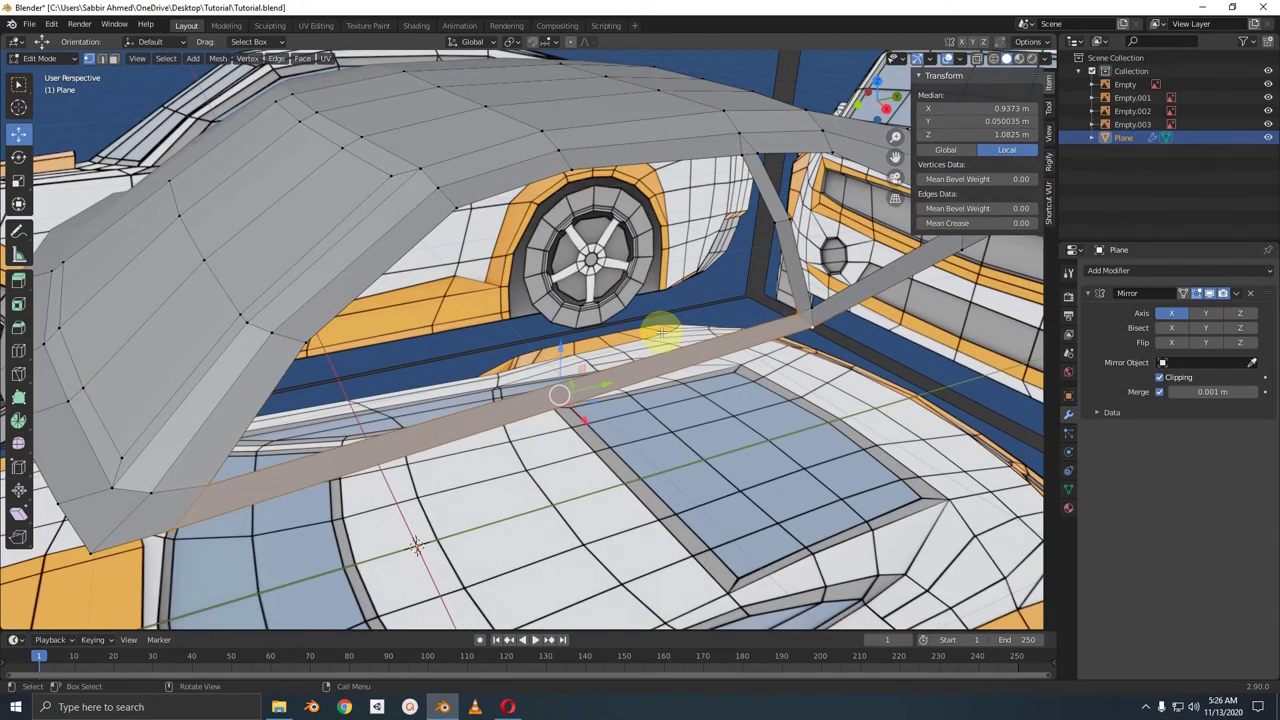
key("KP_1")
key("KP_3")
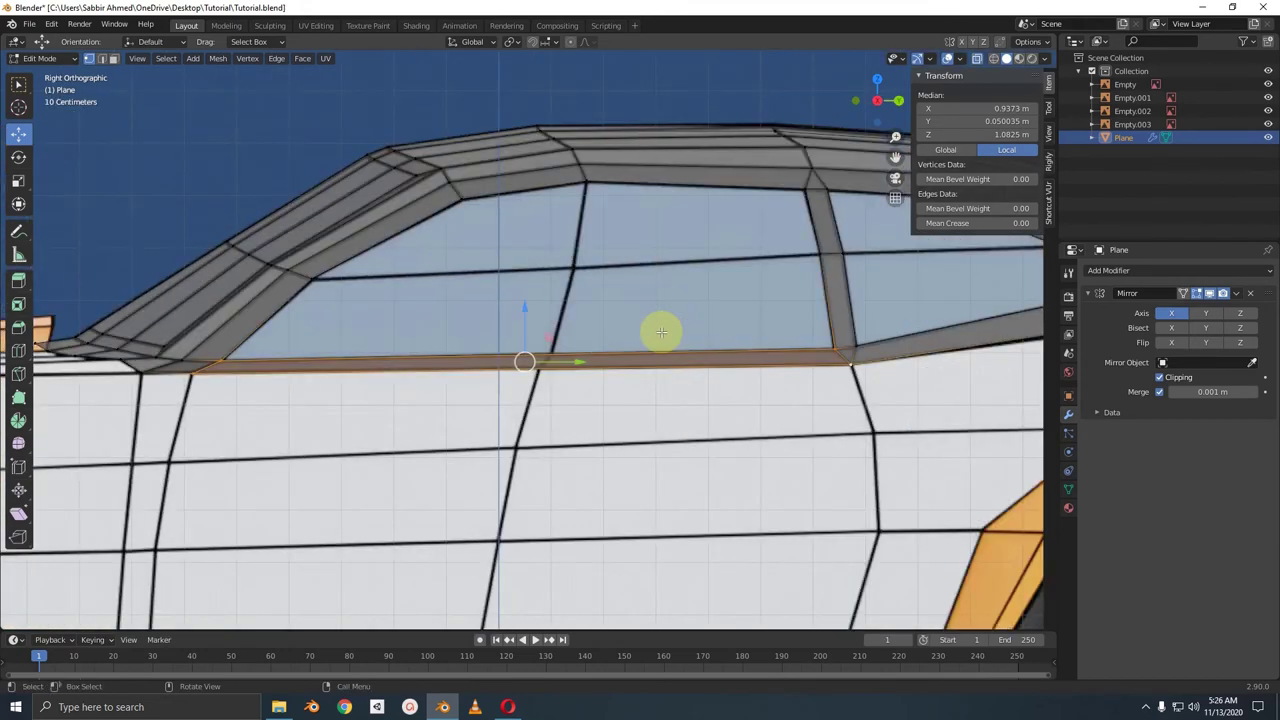
- Insert and slide a new edge loop along the window sill strip
scroll(661, 332, "up", 1)
scroll(661, 332, "down", 1)
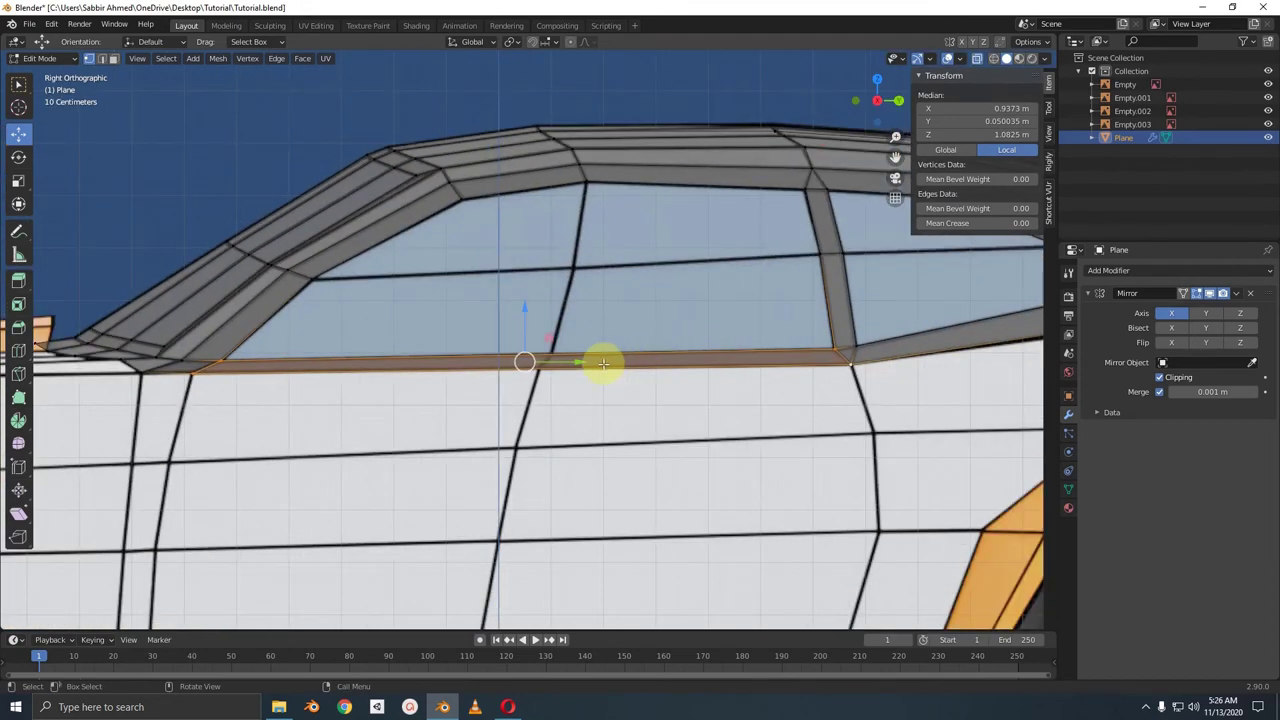
left_click(582, 361)
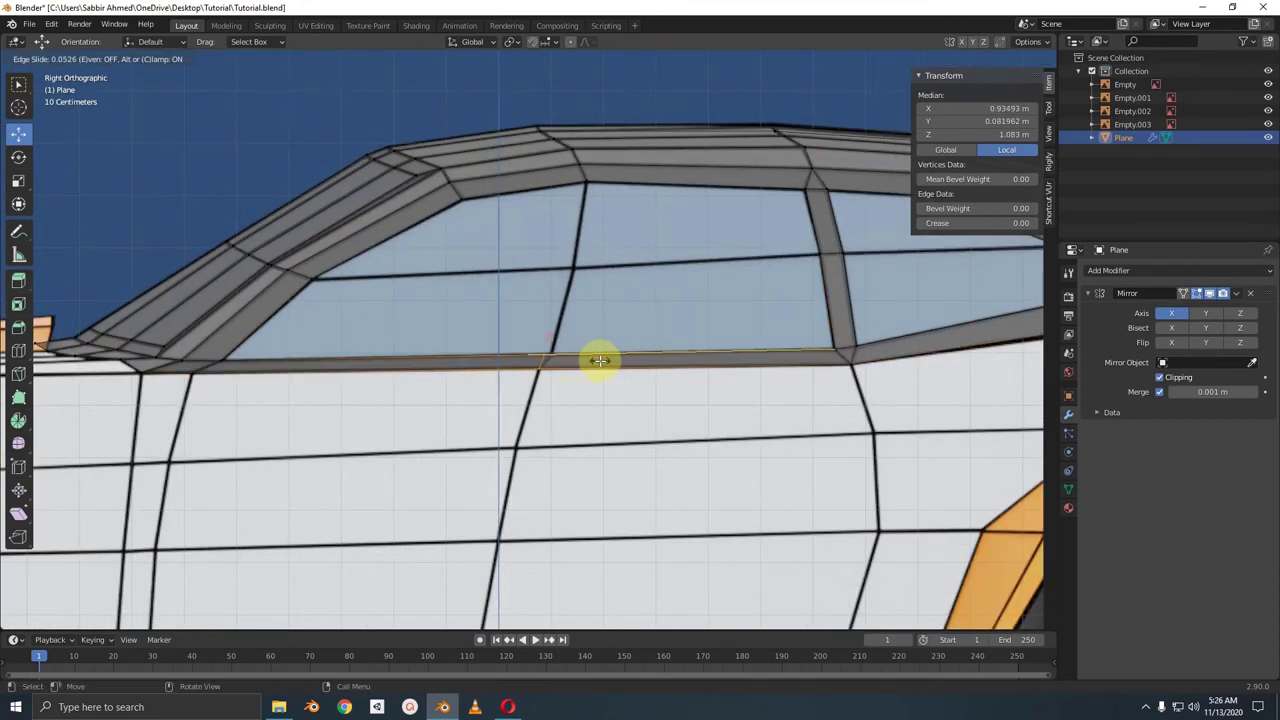
left_click(599, 361)
scroll(594, 360, "up", 2)
scroll(586, 370, "up", 2)
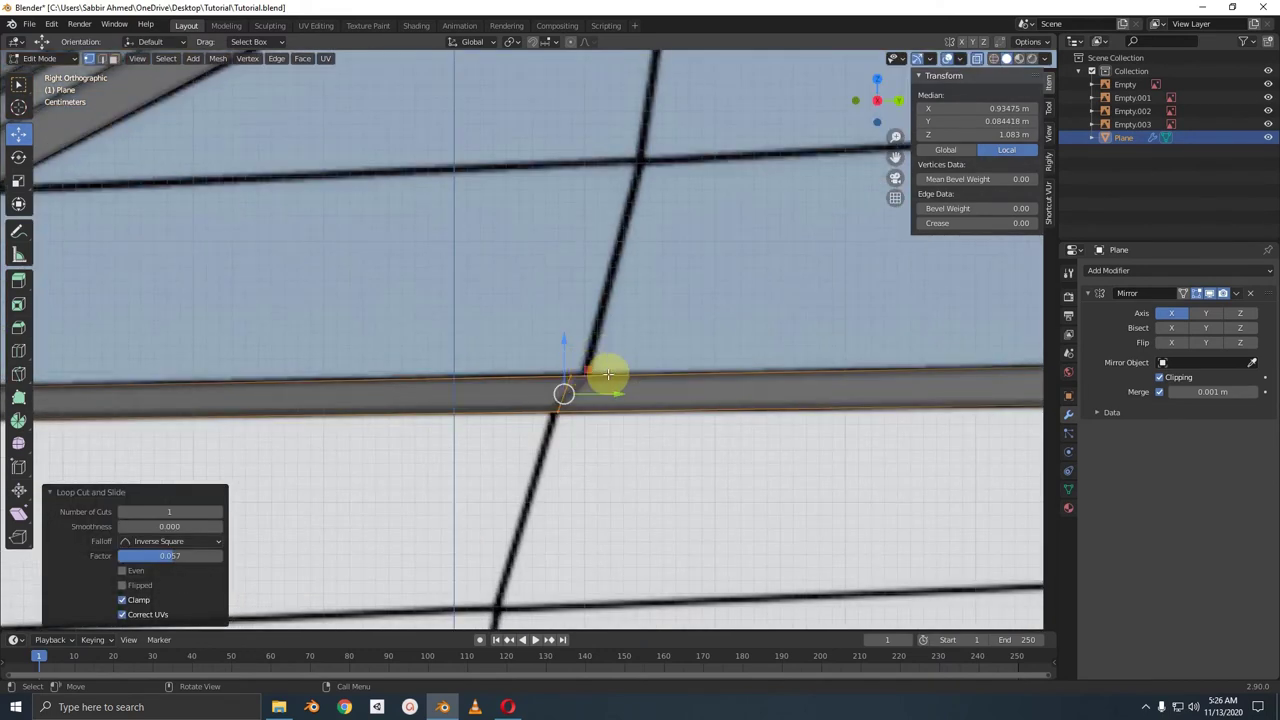
- Move a vertex on the new loop twice to bring it into line
left_click(590, 372)
key("g")
left_click(660, 377)
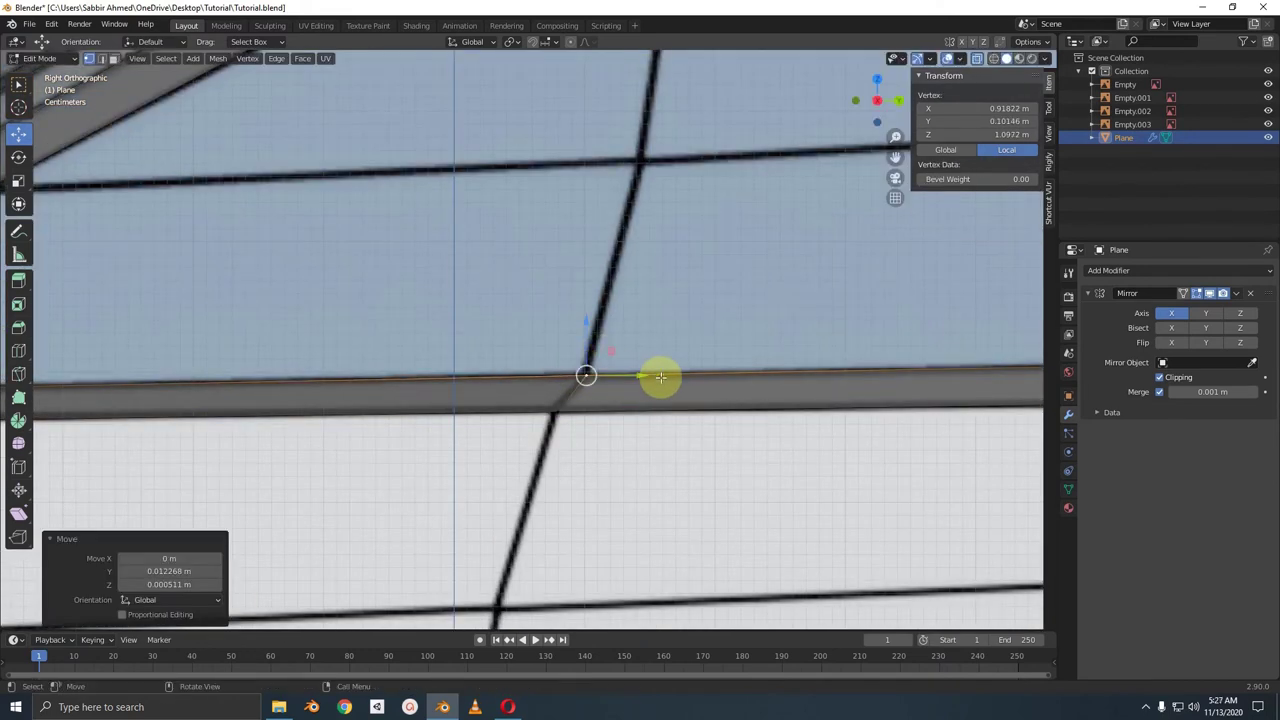
key("g")
left_click(560, 409)
scroll(562, 410, "down", 3)
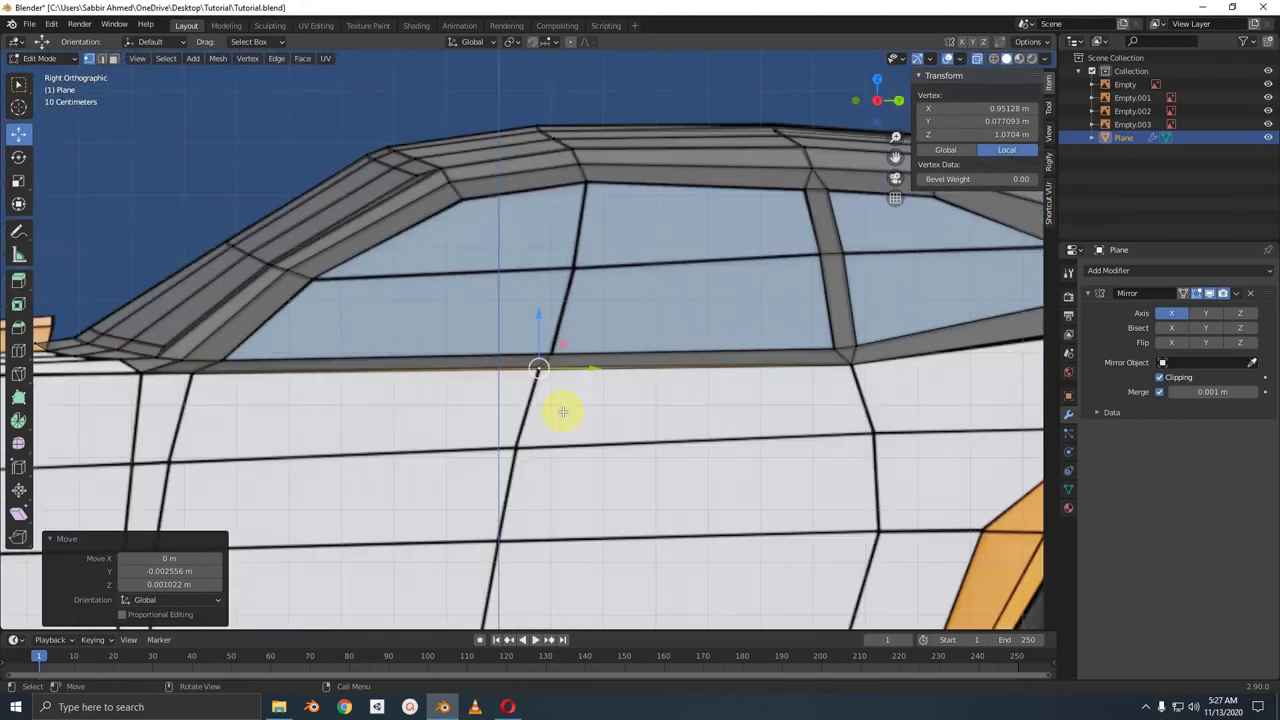
scroll(584, 402, "down", 1)
scroll(584, 402, "down", 4)
- Reframe the roof side and select the vertex at the window's front corner
mouse_move(734, 363)
middle_mouse_down()
mouse_move(777, 400)
mouse_move(820, 412)
mouse_move(722, 398)
mouse_move(807, 344)
mouse_move(829, 366)
middle_mouse_up()
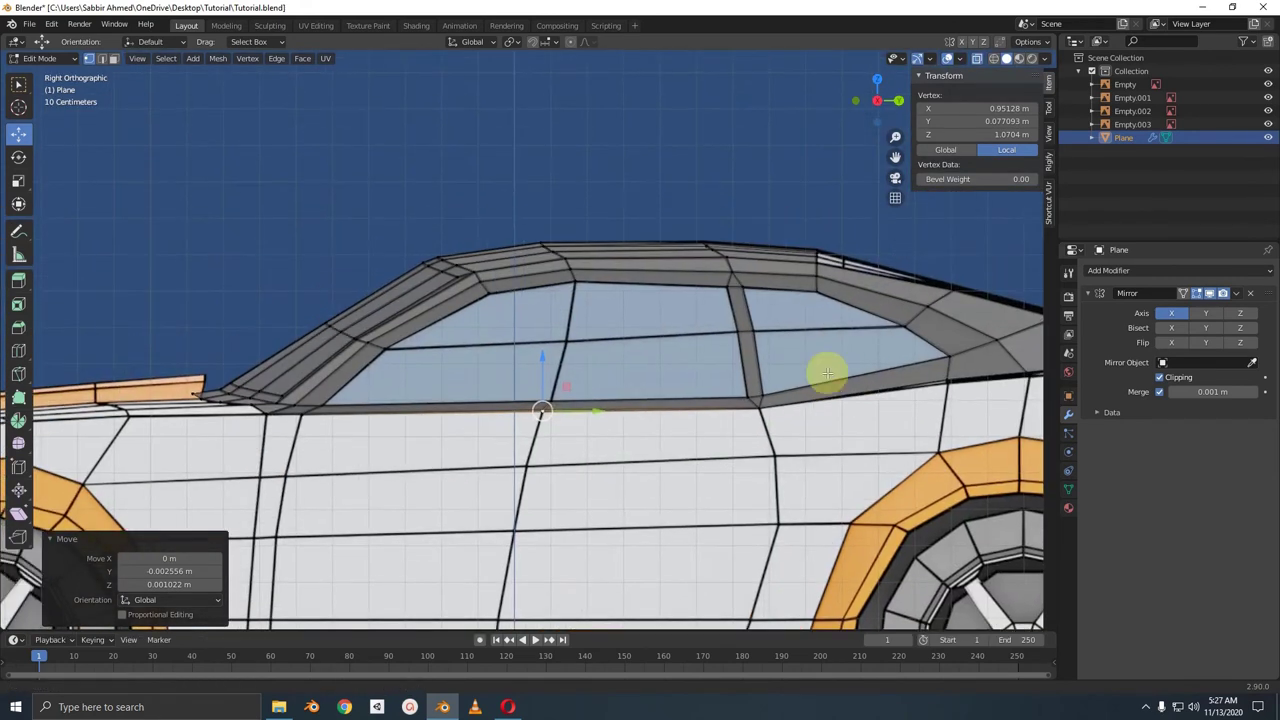
left_click(394, 357)
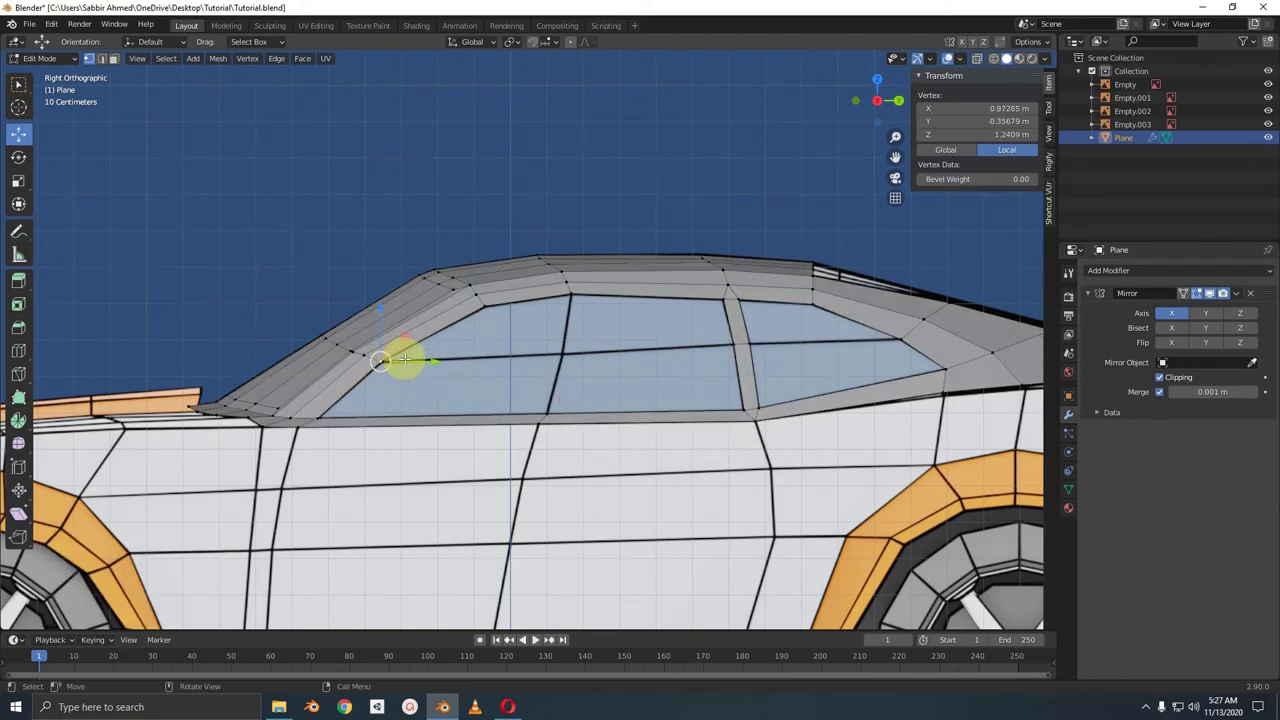
middle_click_drag(408, 357, 423, 386)
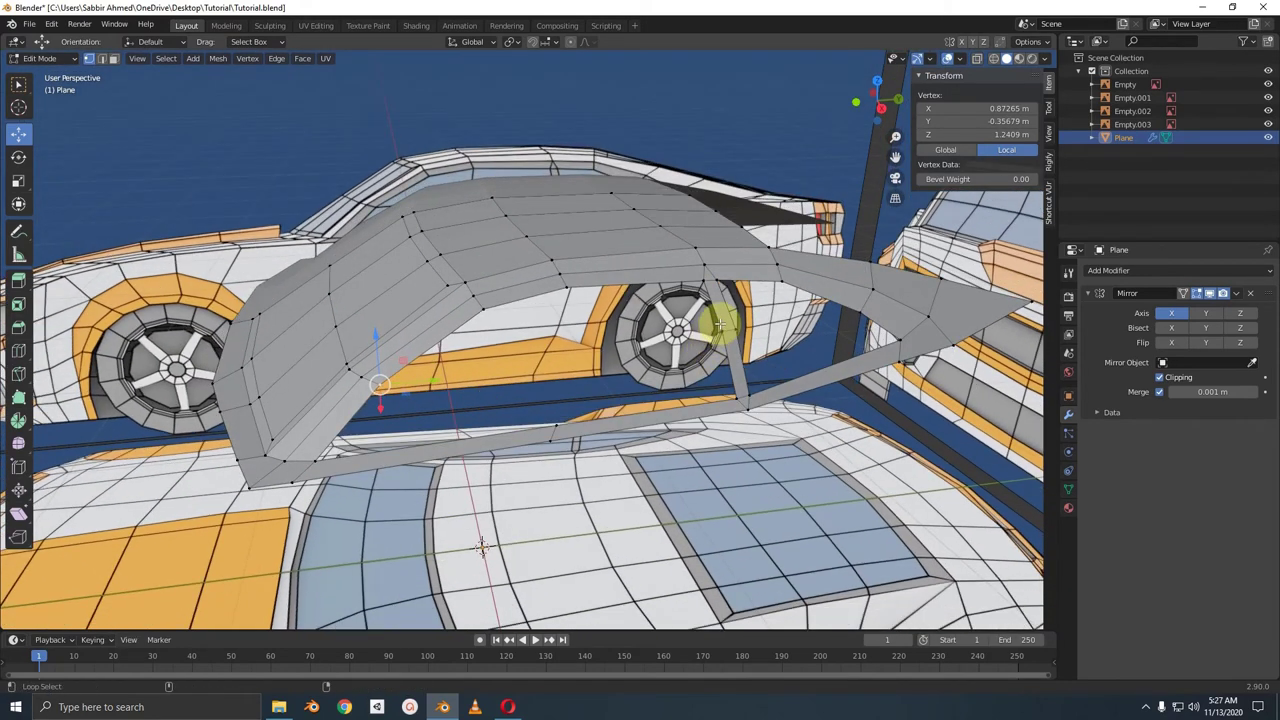
- Fill the window-opening loop with a face and join two vertices with an edge
left_click(718, 323, "alt")
key("f")
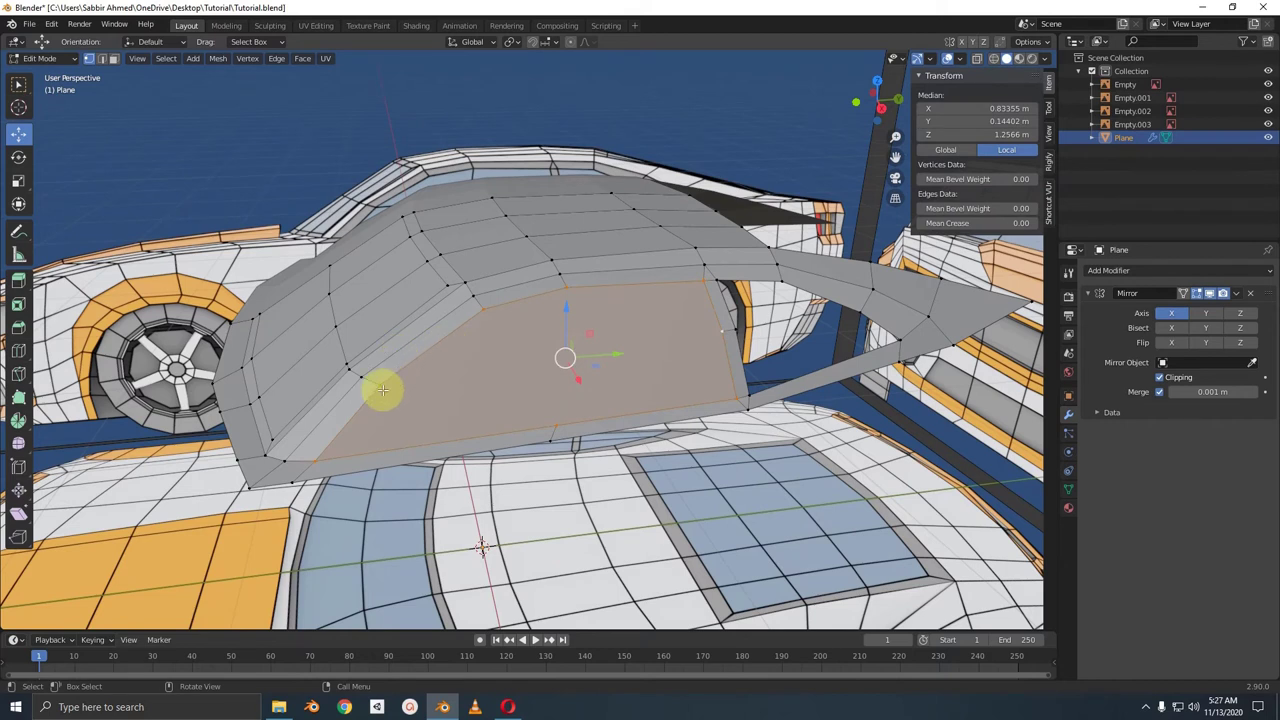
left_click(380, 385)
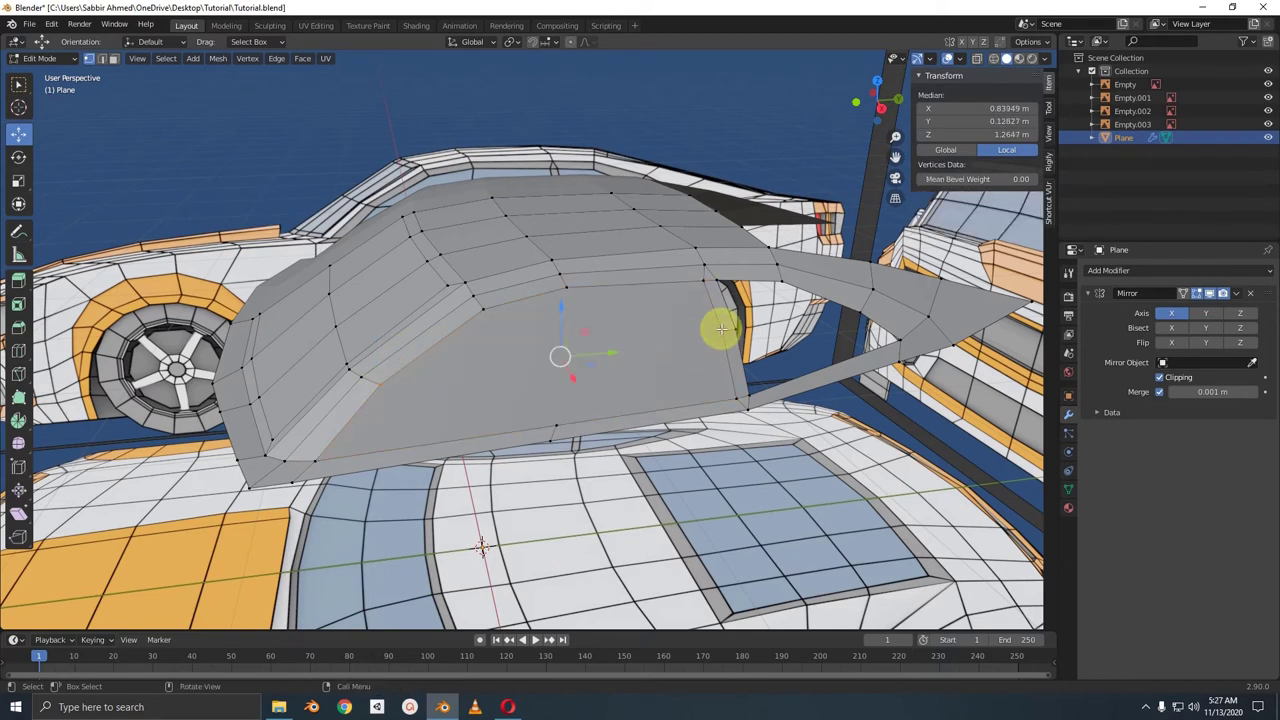
key("j")
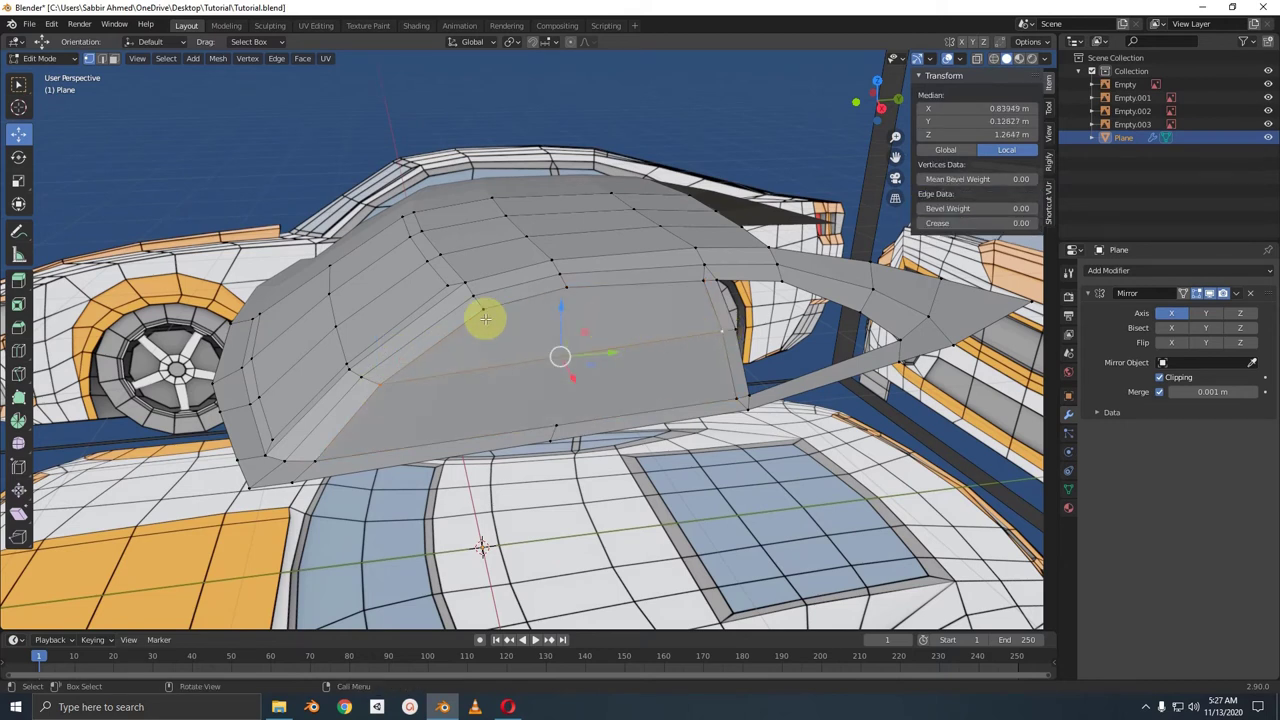
- Select a cabin-side vertex and edge loop, sketching then clearing guide strokes
left_click(566, 288)
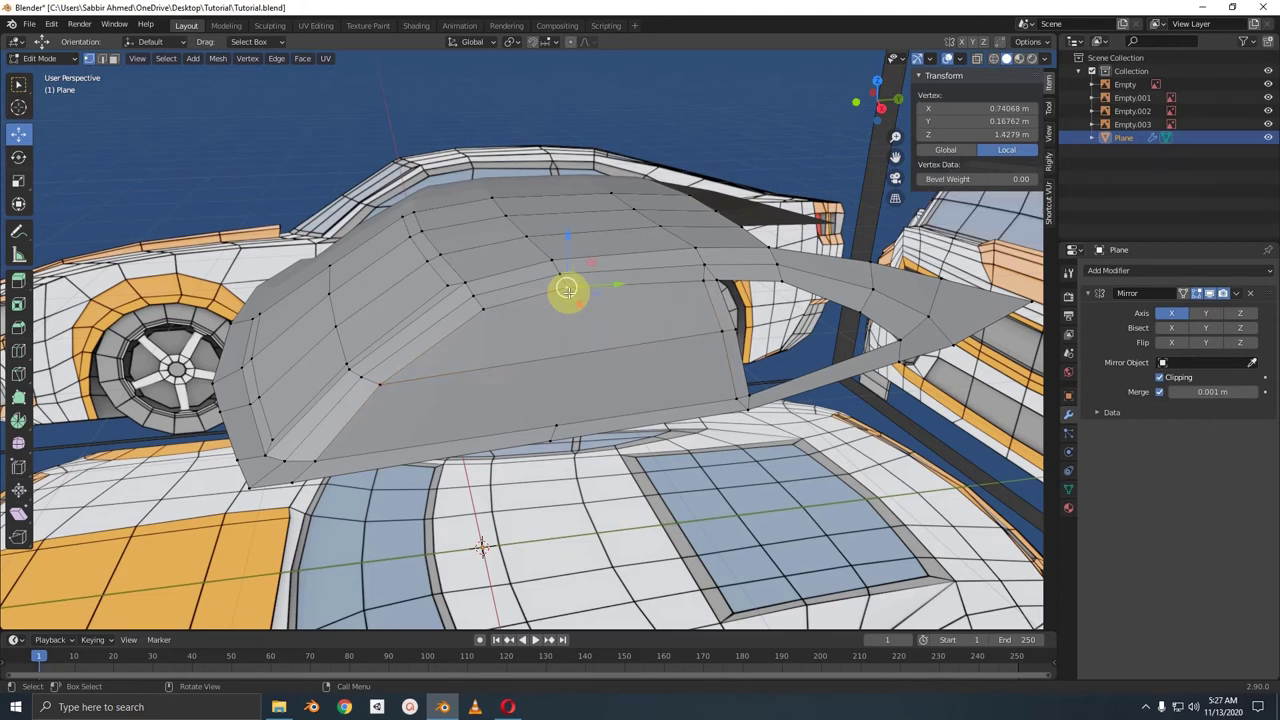
left_click(557, 418, "alt+shift")
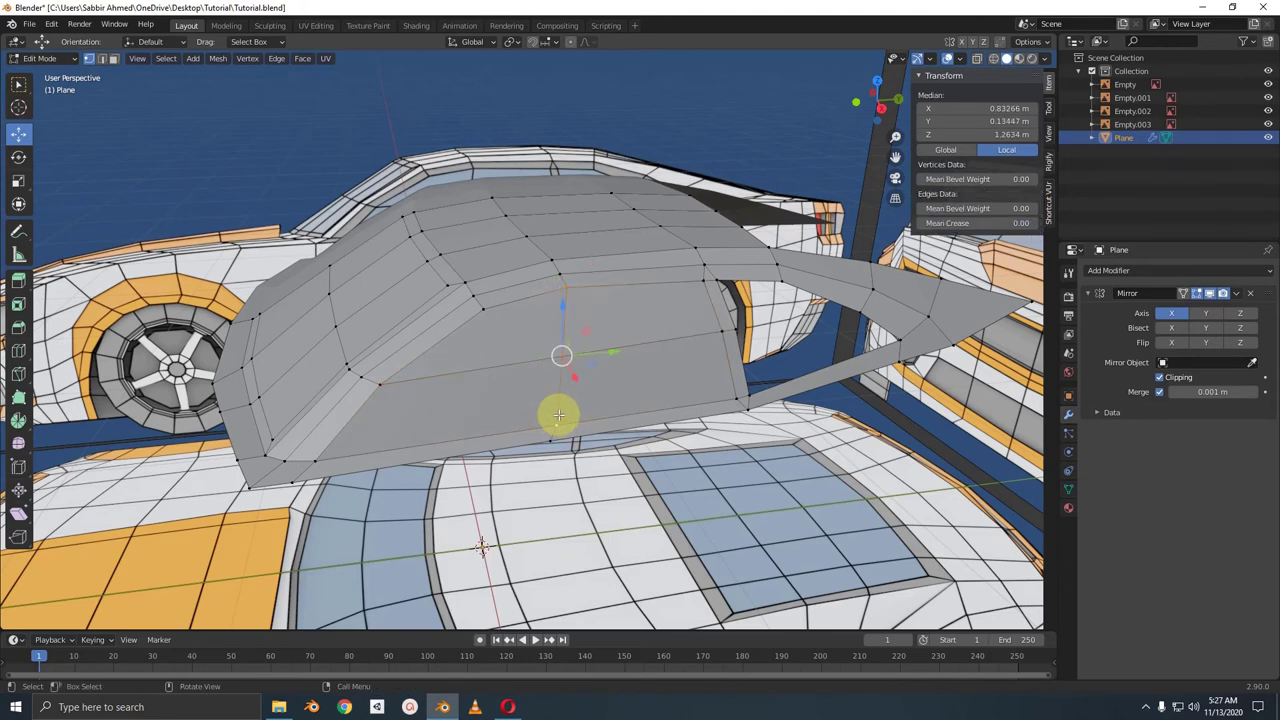
mouse_move(554, 414)
middle_mouse_down()
mouse_move(560, 374)
mouse_move(495, 311)
middle_mouse_up()
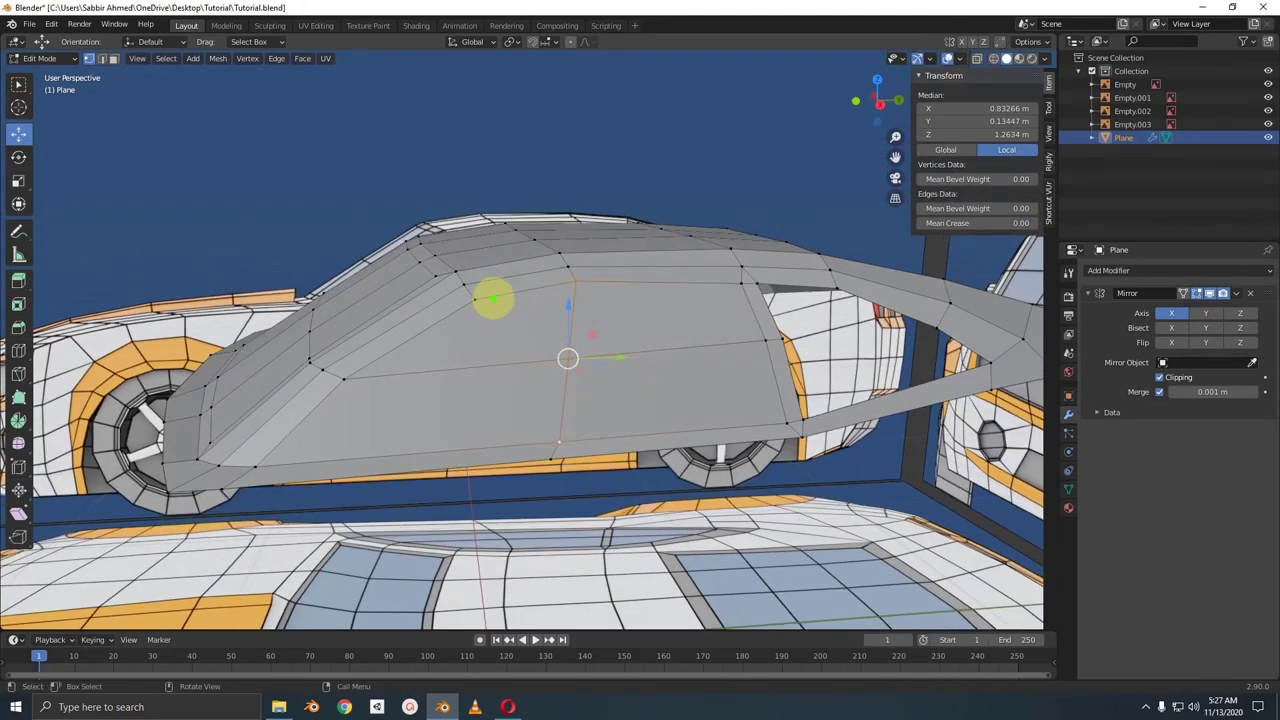
mouse_move(490, 295)
left_mouse_down()
mouse_move(363, 349)
mouse_move(351, 384)
mouse_move(486, 380)
mouse_move(517, 395)
left_mouse_up()
left_click_drag(760, 283, 627, 300)
key("Escape")
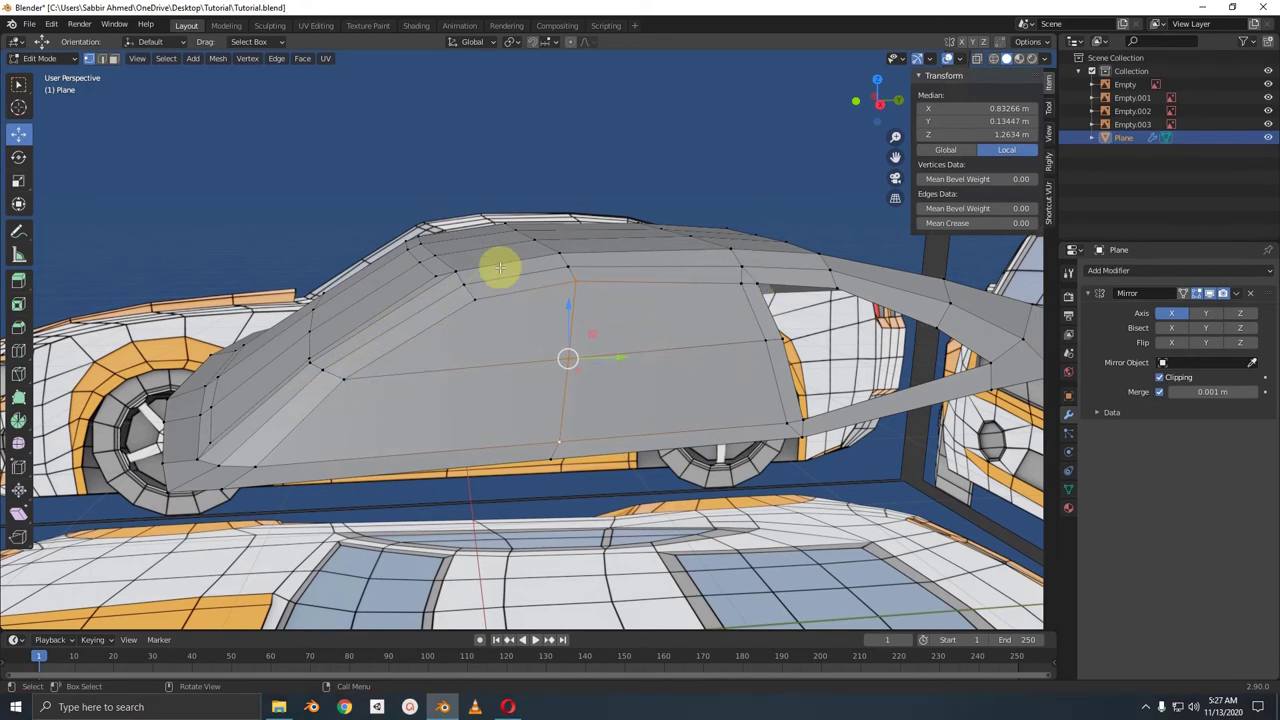
- Try inserting an edge loop on the cabin side, then cancel it
key("ctrl+r")
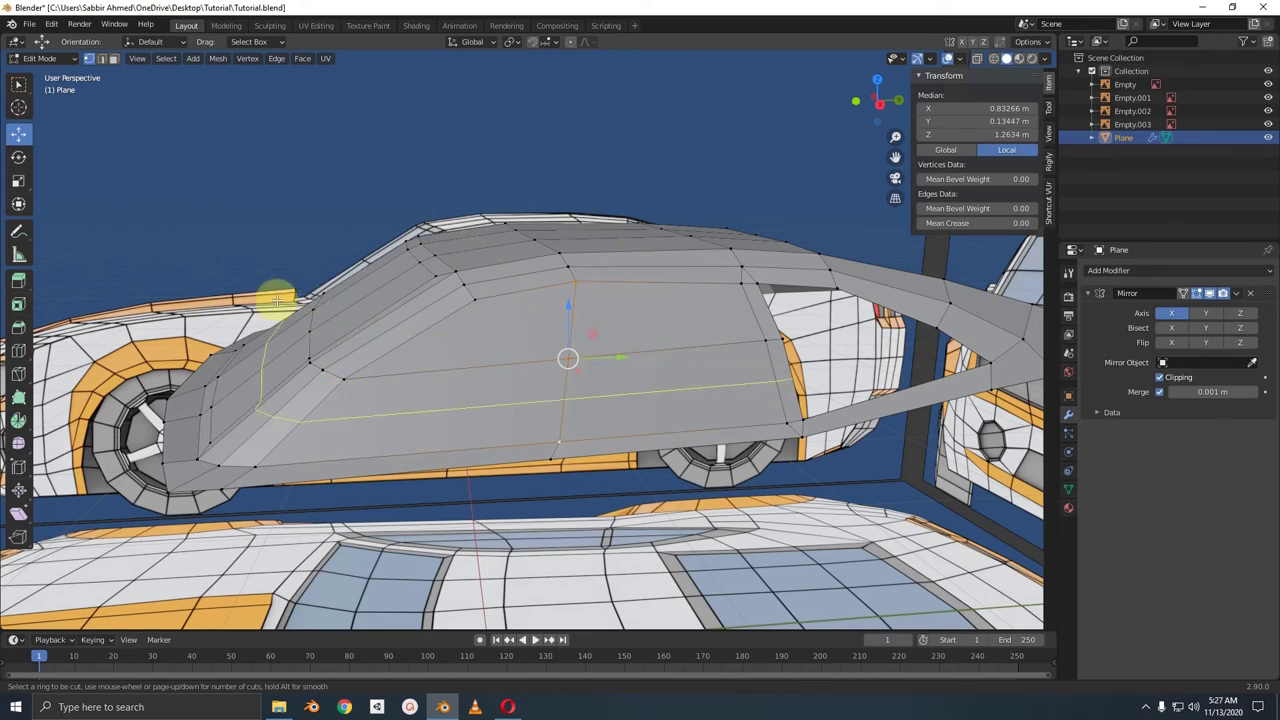
key("Escape")
scroll(520, 365, "up", 2)
scroll(530, 370, "up", 2)
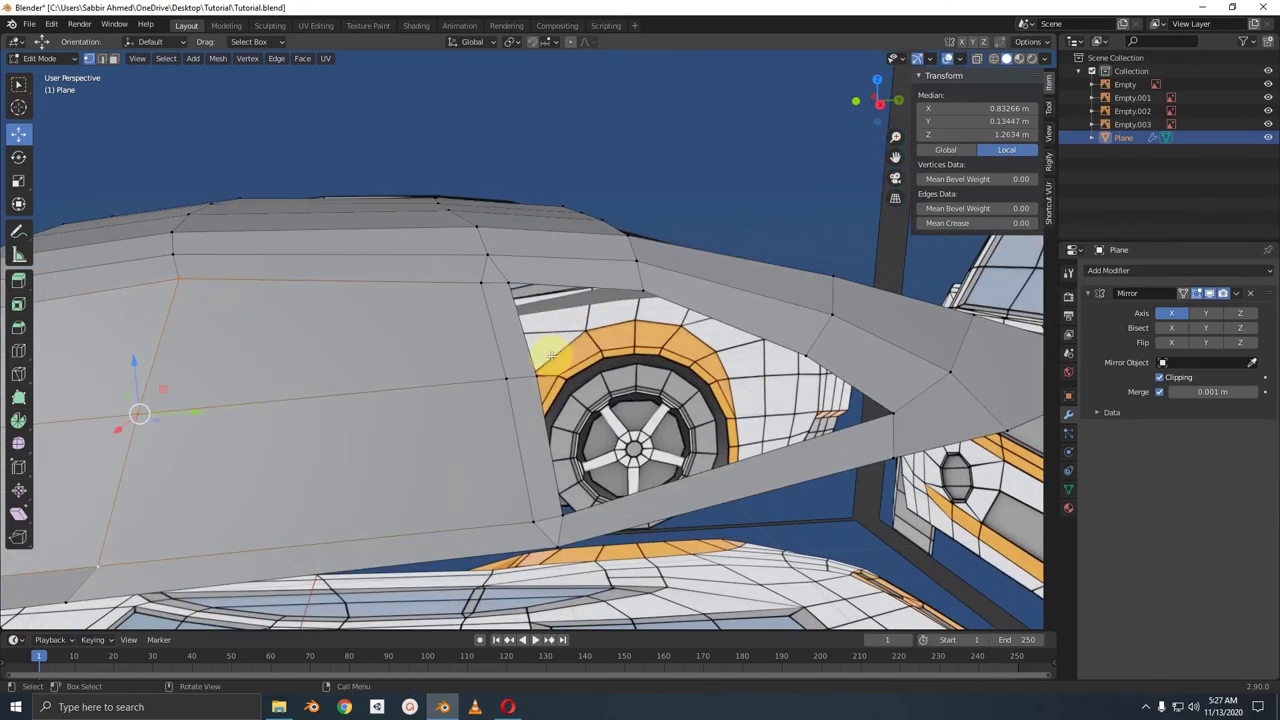
- Select the rear side window opening's border vertices and fill it with a face
left_click(536, 373)
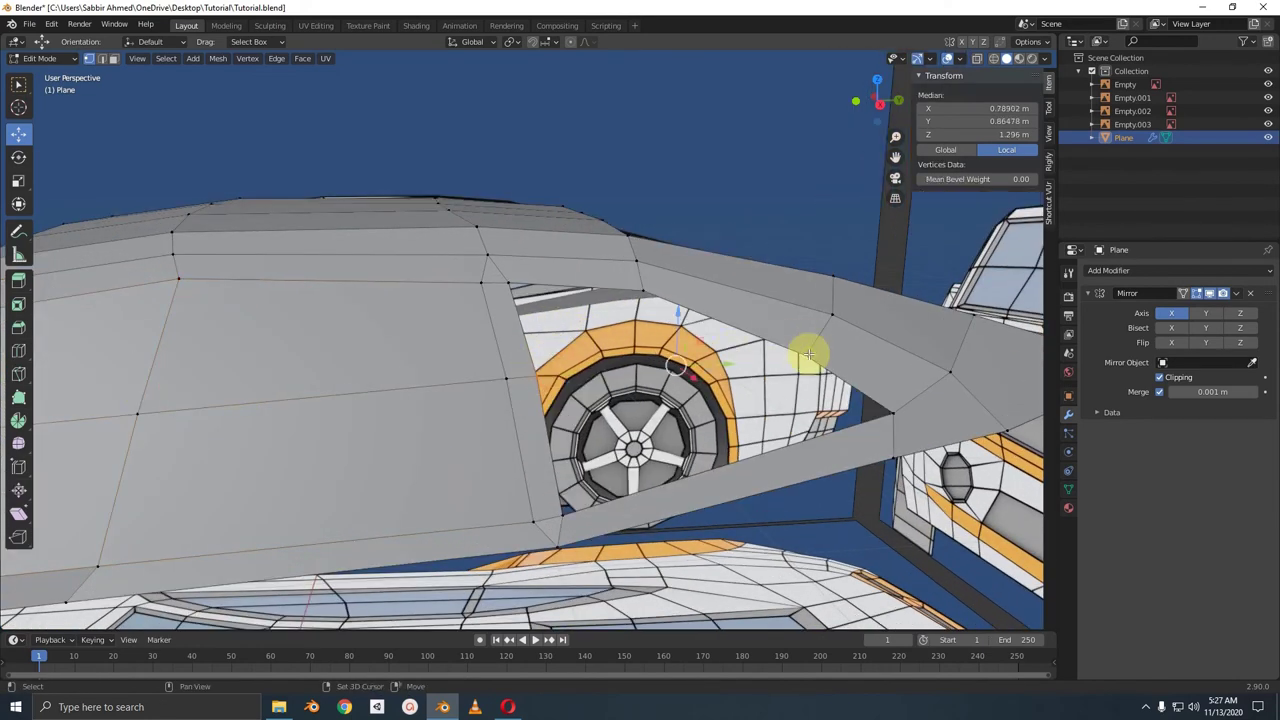
left_click(808, 354, "alt+shift")
left_click(789, 343, "alt+shift")
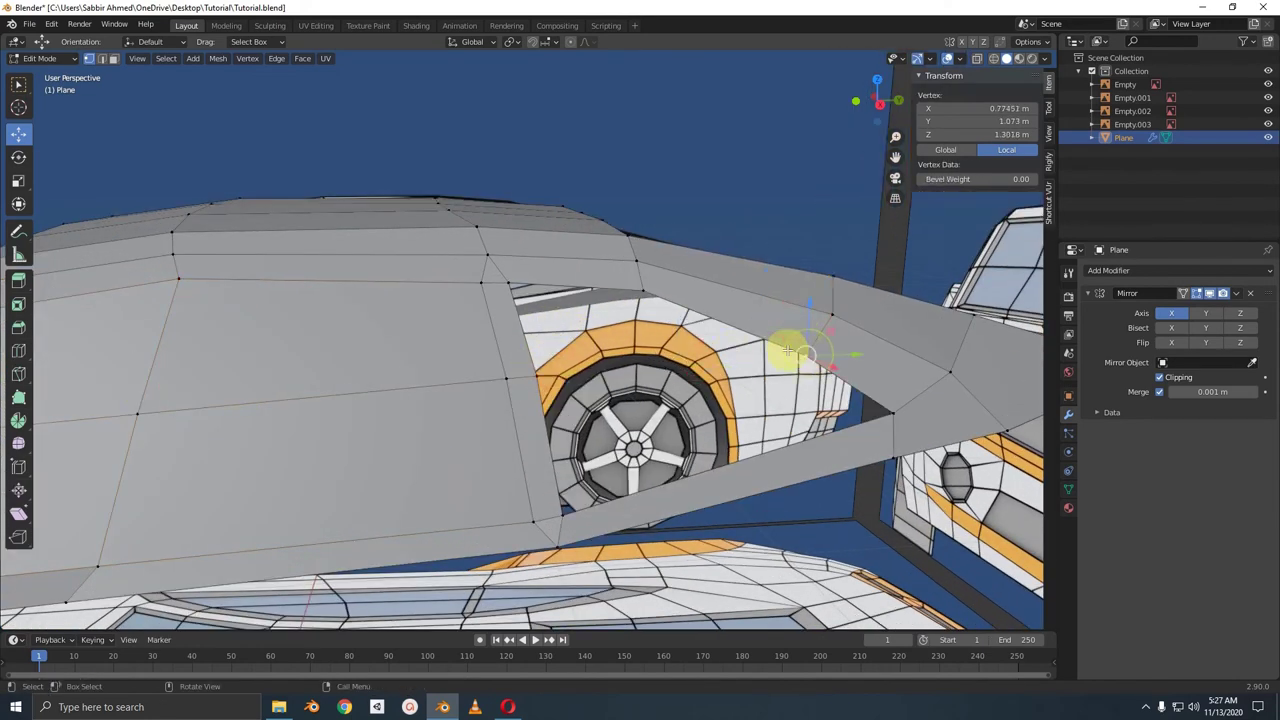
left_click(762, 344, "alt+shift")
middle_click_drag(755, 335, 714, 337)
scroll(737, 337, "down", 3)
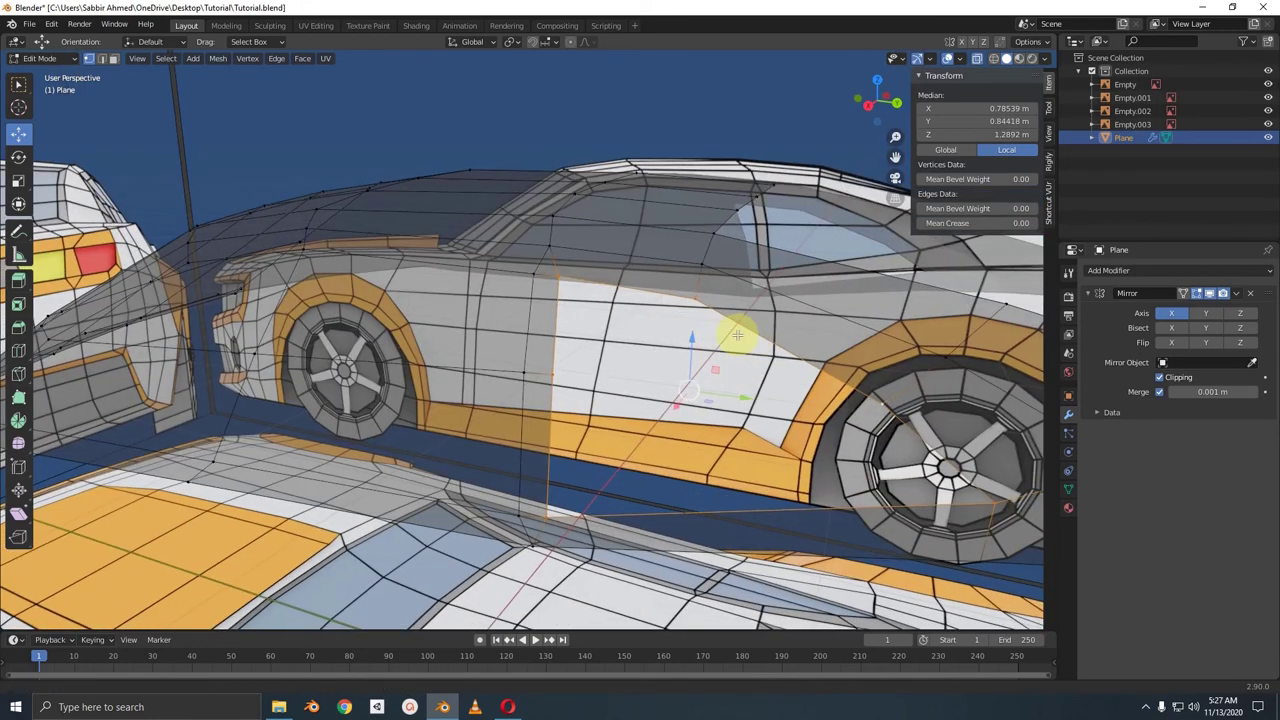
scroll(651, 286, "up", 3)
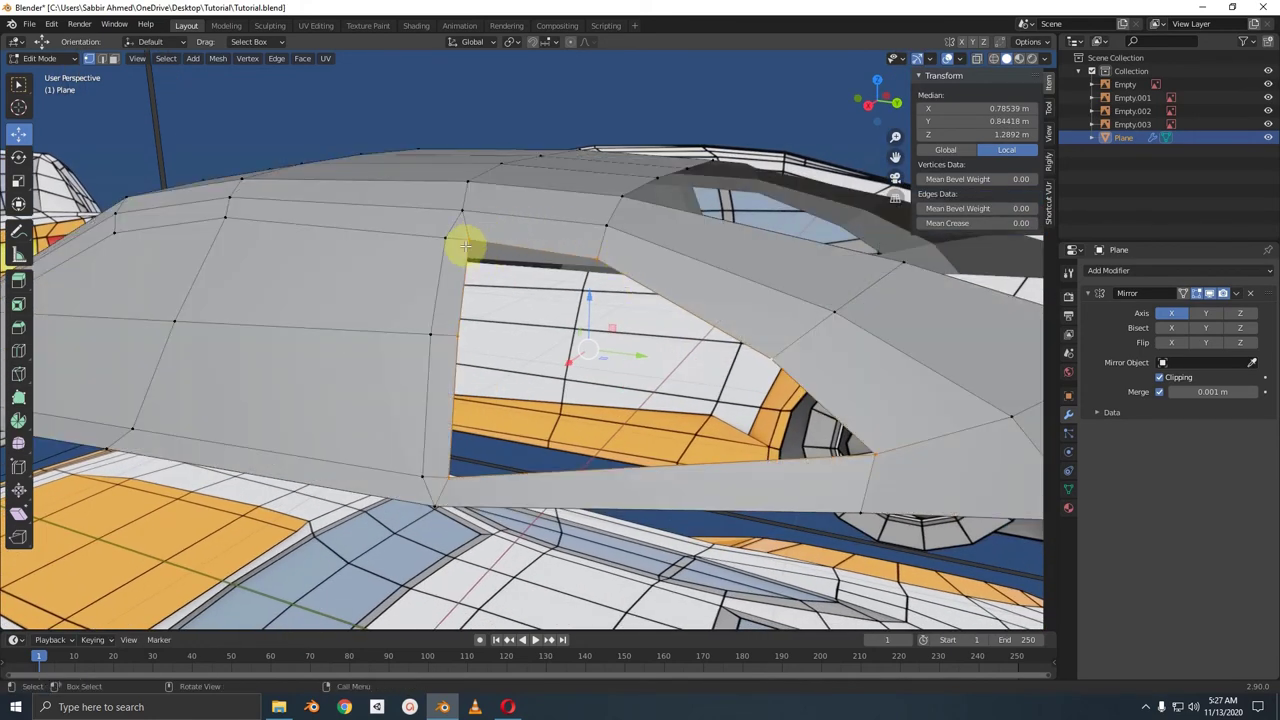
key("f")
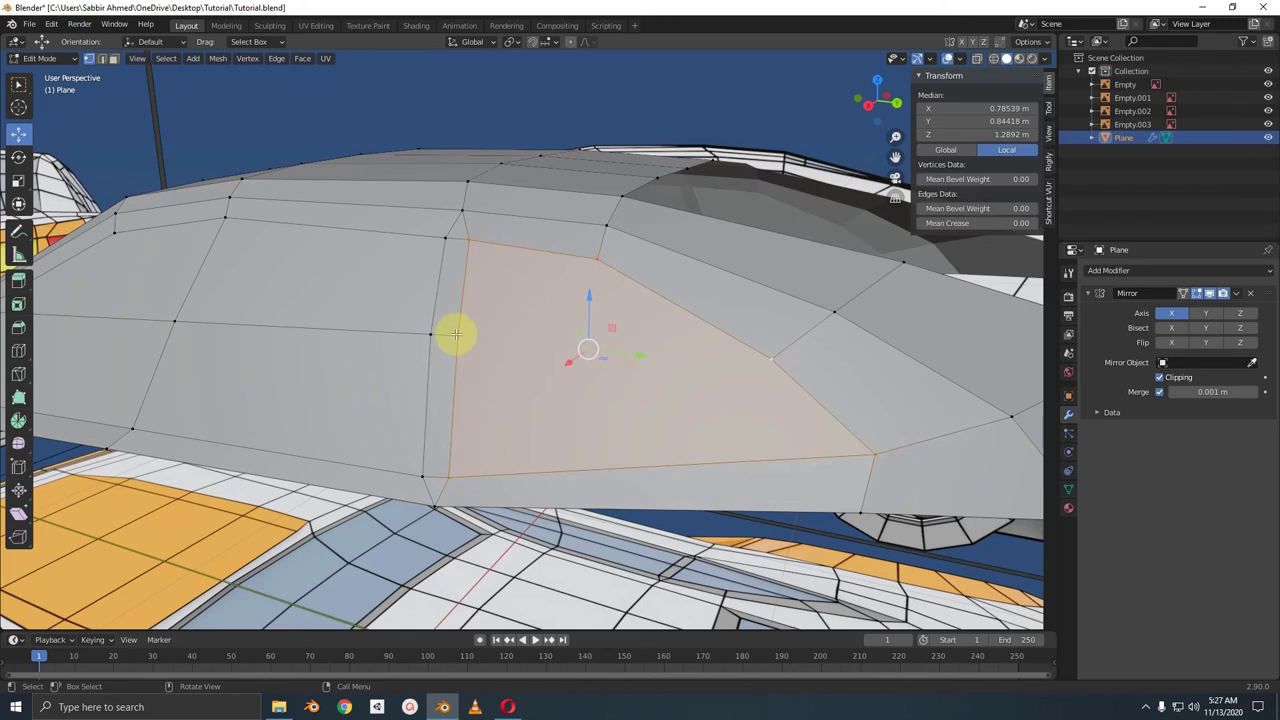
- Split the new window face with a connecting edge and line up the side view
left_click(458, 334)
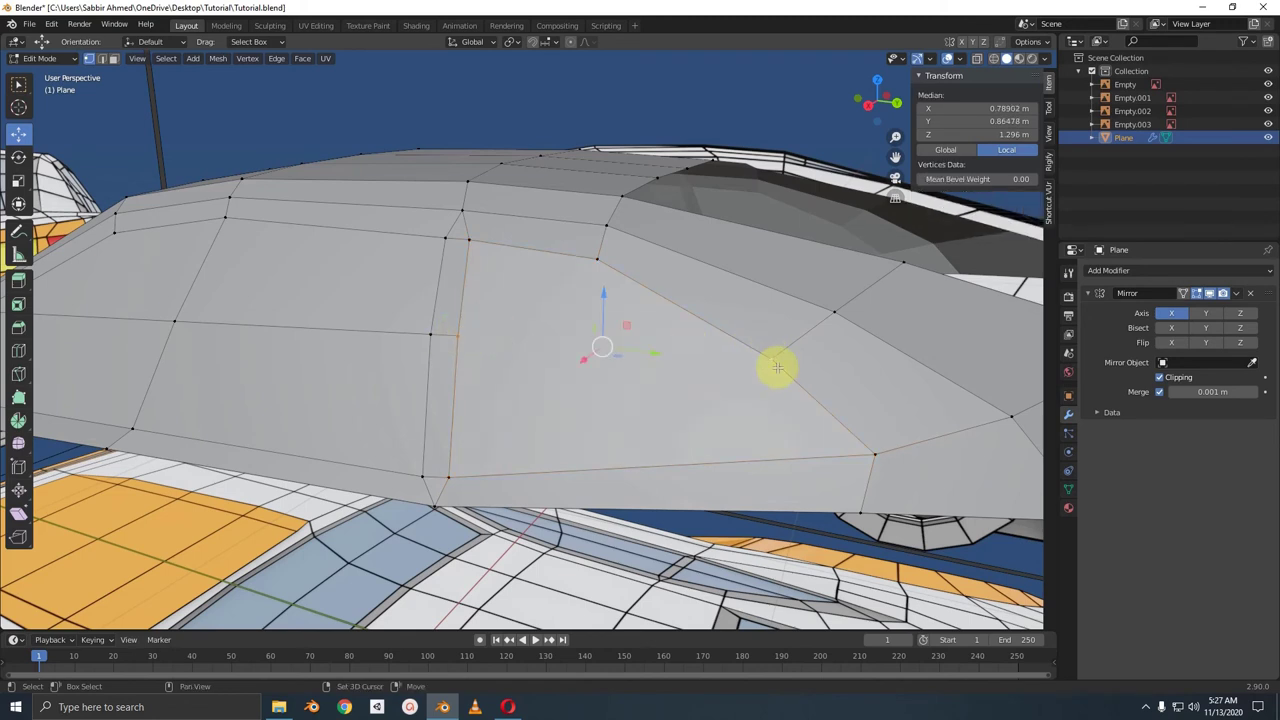
key("f")
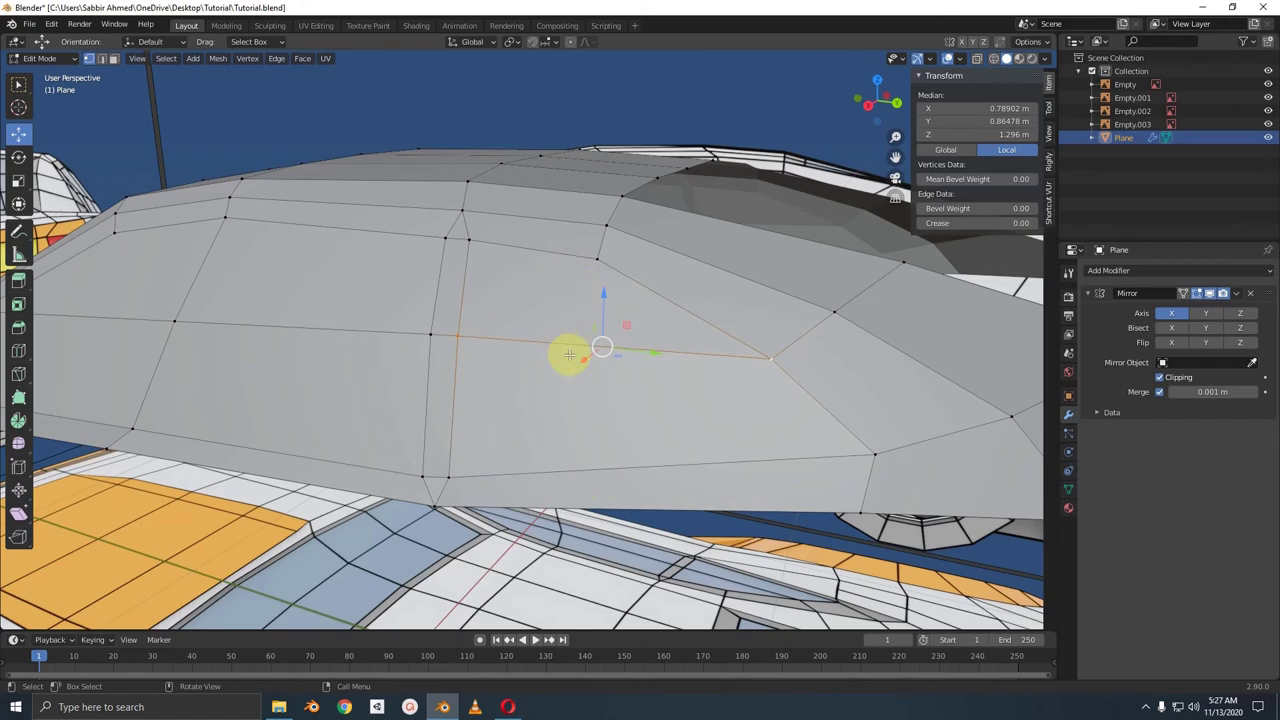
mouse_move(569, 354)
middle_mouse_down("alt")
mouse_move(557, 335)
mouse_move(642, 363)
middle_mouse_up("alt")
key("Tab")
key("Tab")
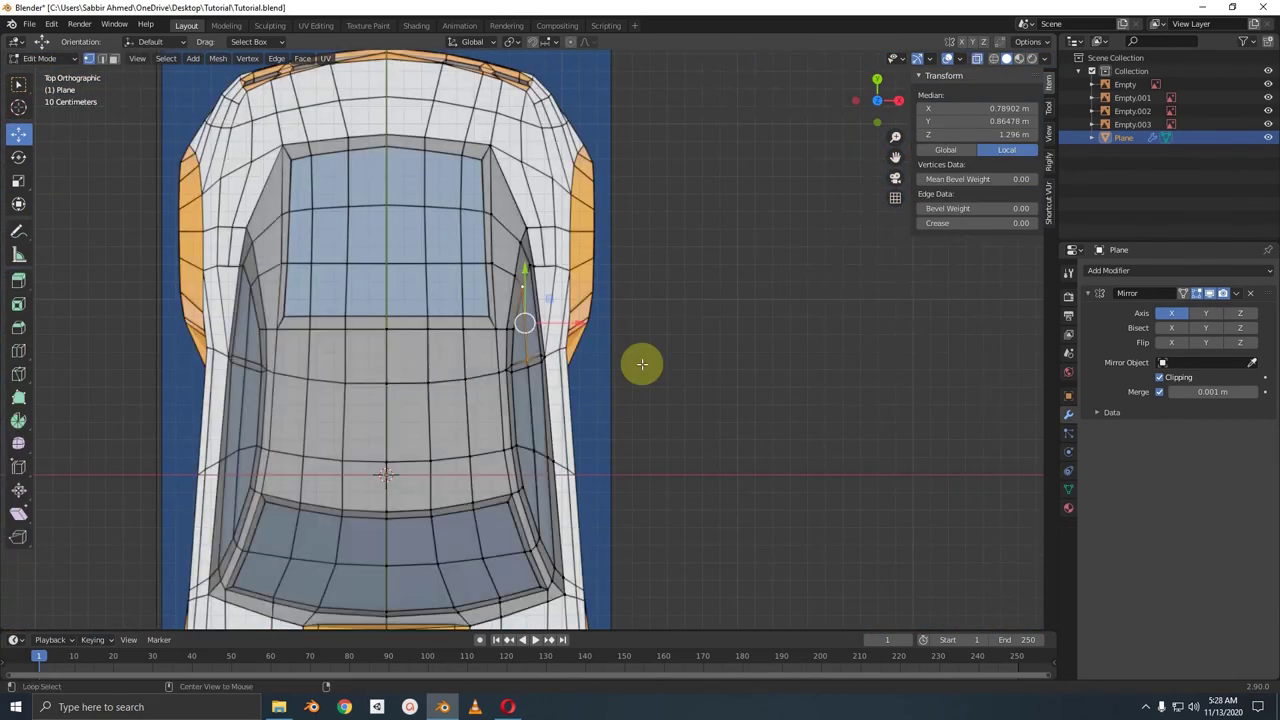
- Select the diagonal edge loop beside the rear window and move it
middle_click_drag(470, 86, 491, 314, "shift")
scroll(514, 343, "up", 3)
scroll(486, 277, "up", 1)
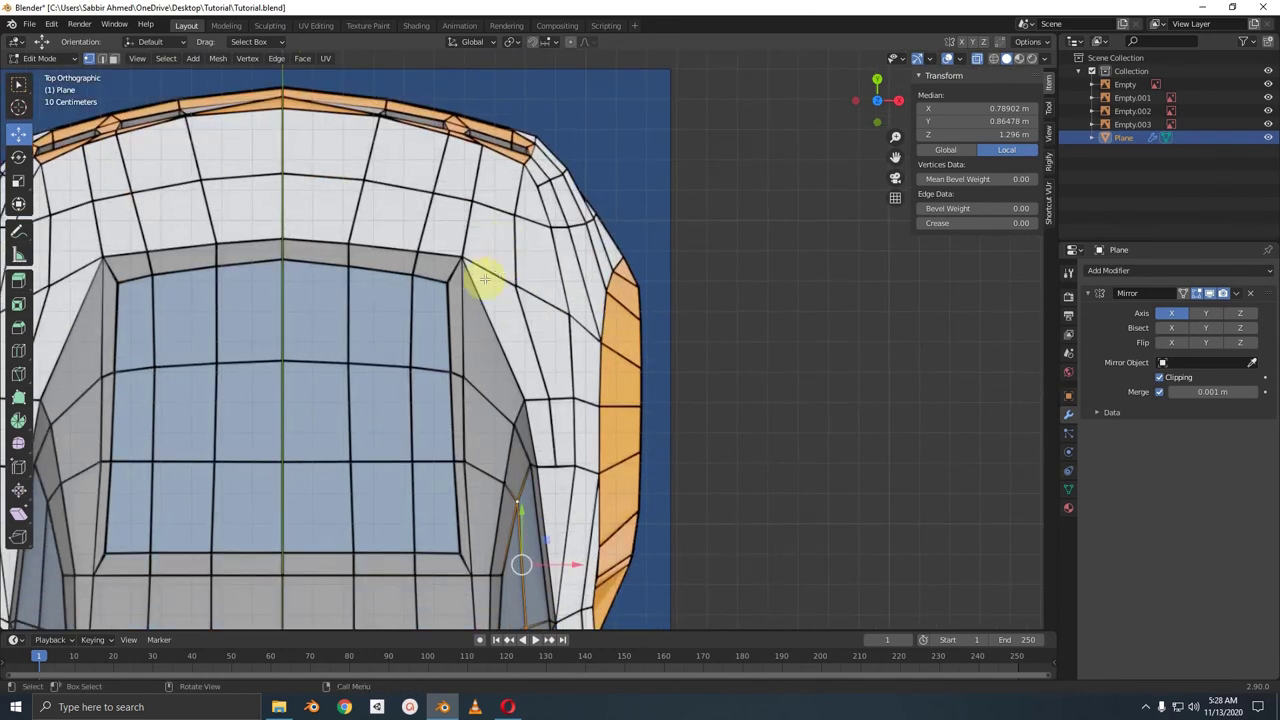
left_click(465, 263)
left_click(523, 383, "alt")
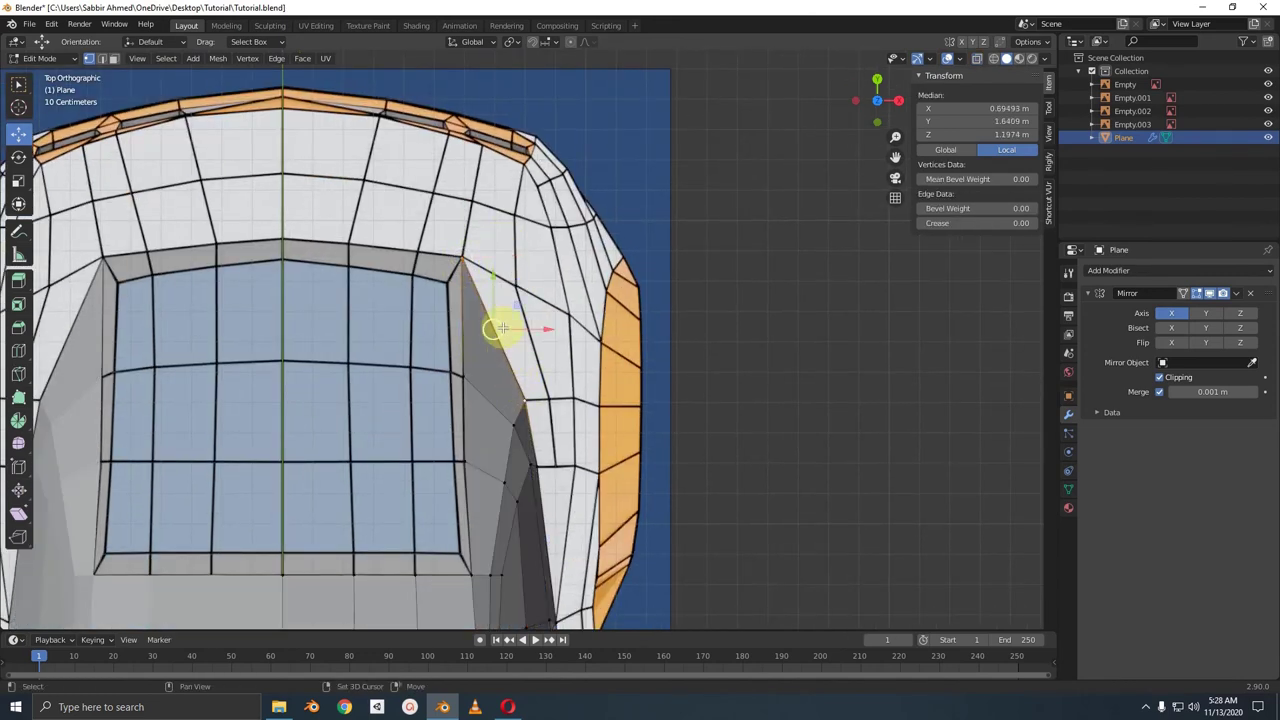
scroll(503, 330, "up", 1)
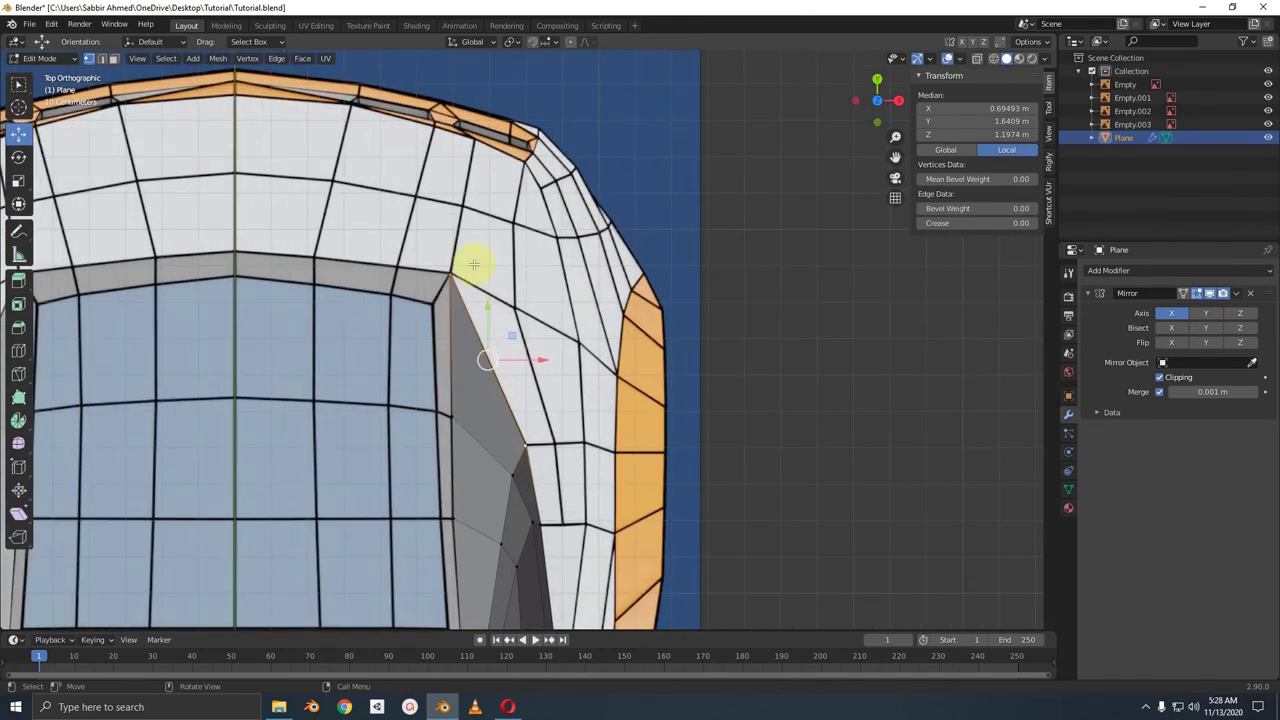
key("g")
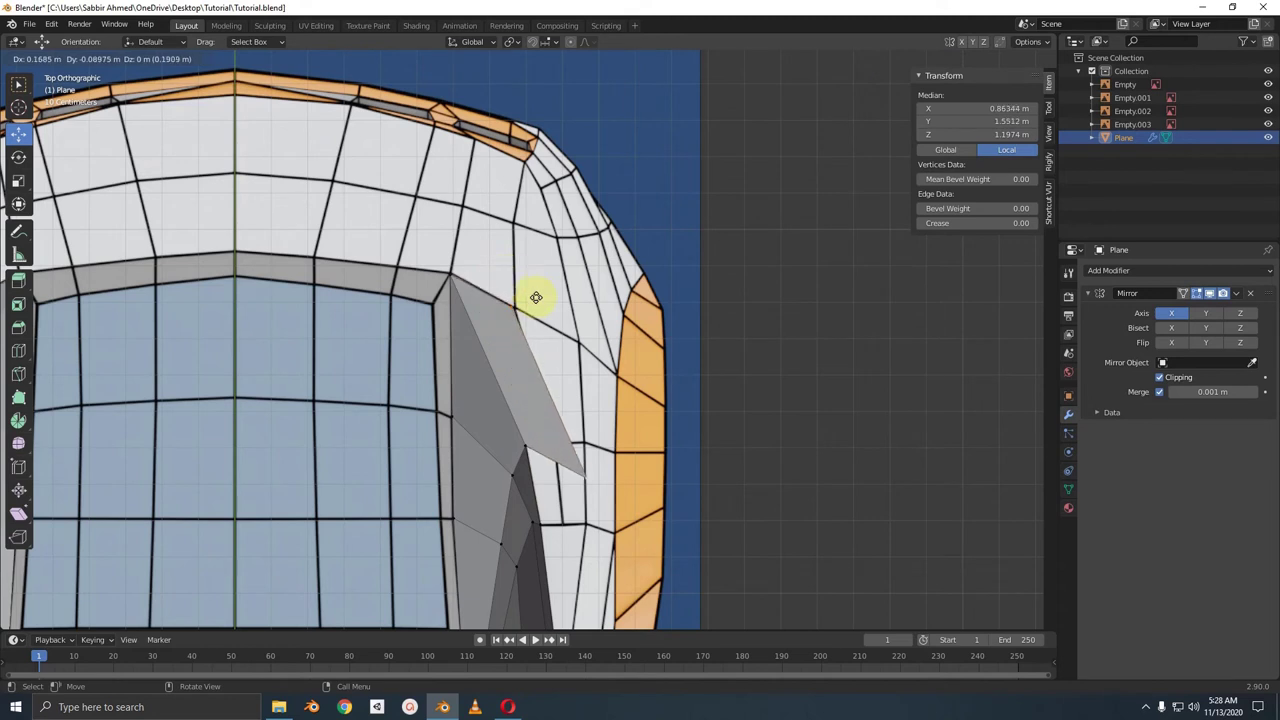
- Reposition the grey triangle's tip vertex, then add a second vertex to the selection
left_click(586, 476)
key("g")
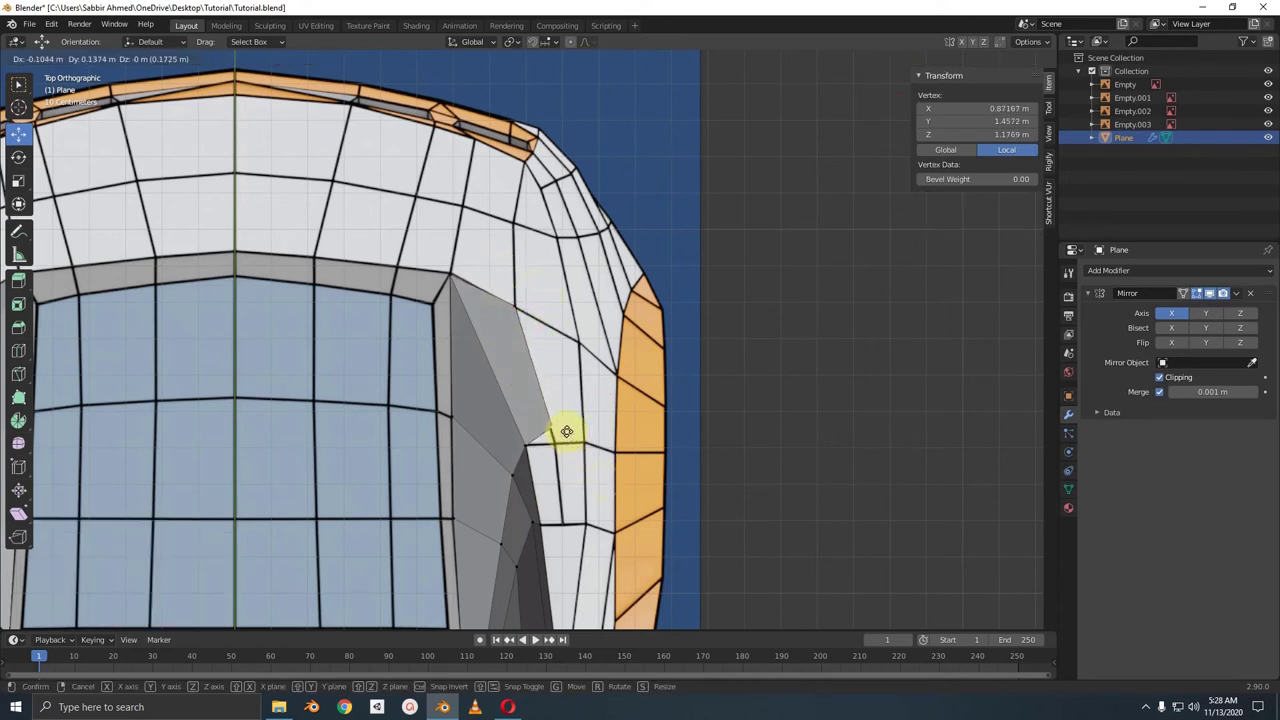
left_click(569, 447)
left_click(512, 308, "shift")
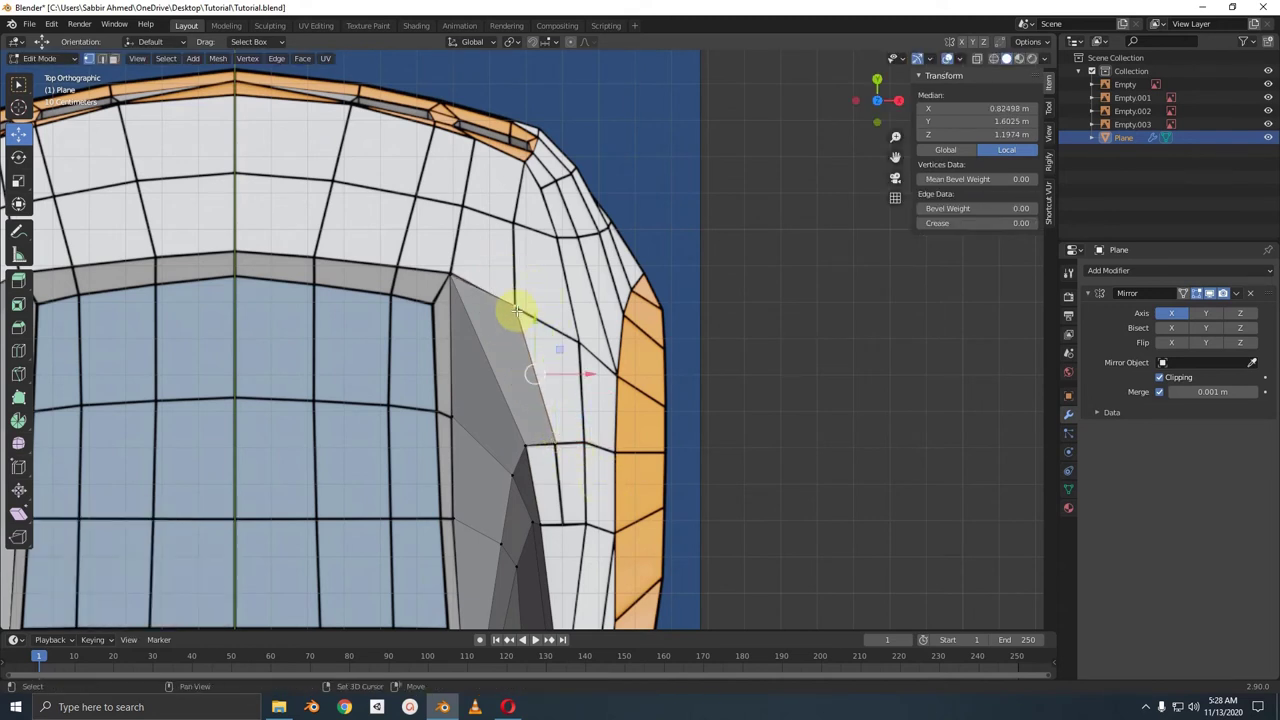
- In right side view, move the selected vertices vertically along Z to a new height
key("KP_3")
scroll(479, 310, "up", 2)
scroll(491, 314, "up", 1)
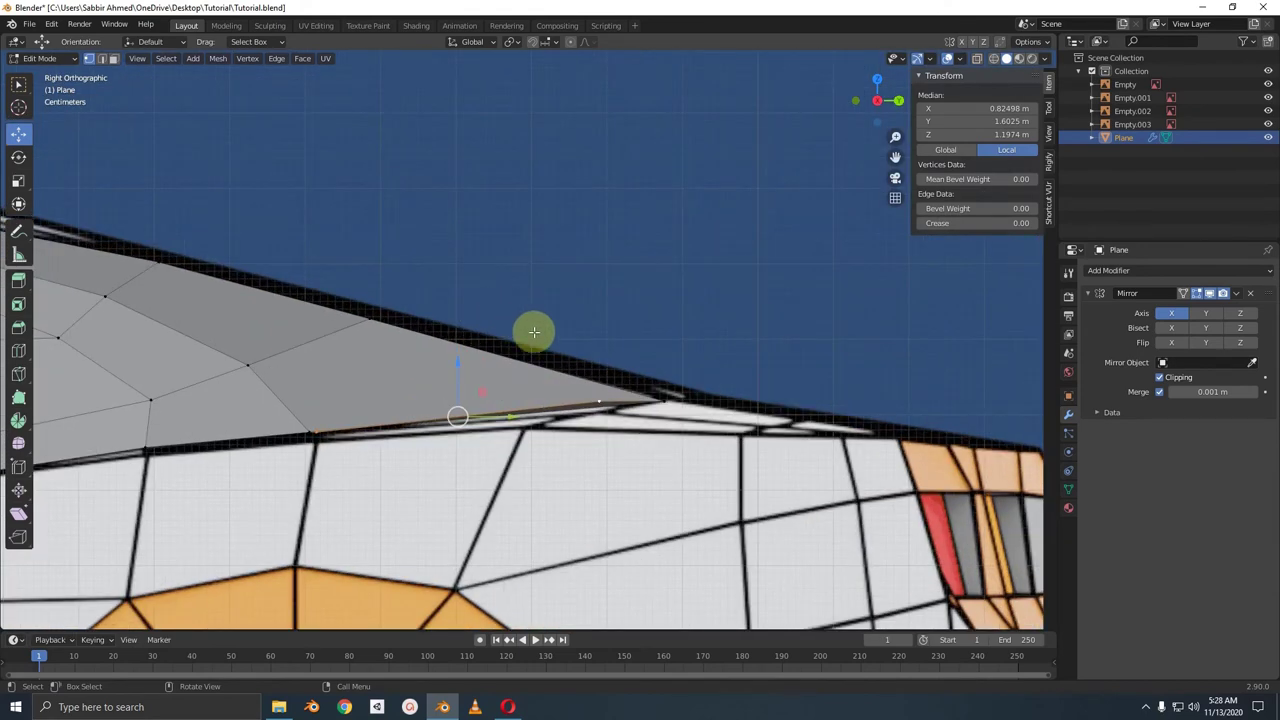
key("g")
key("z")
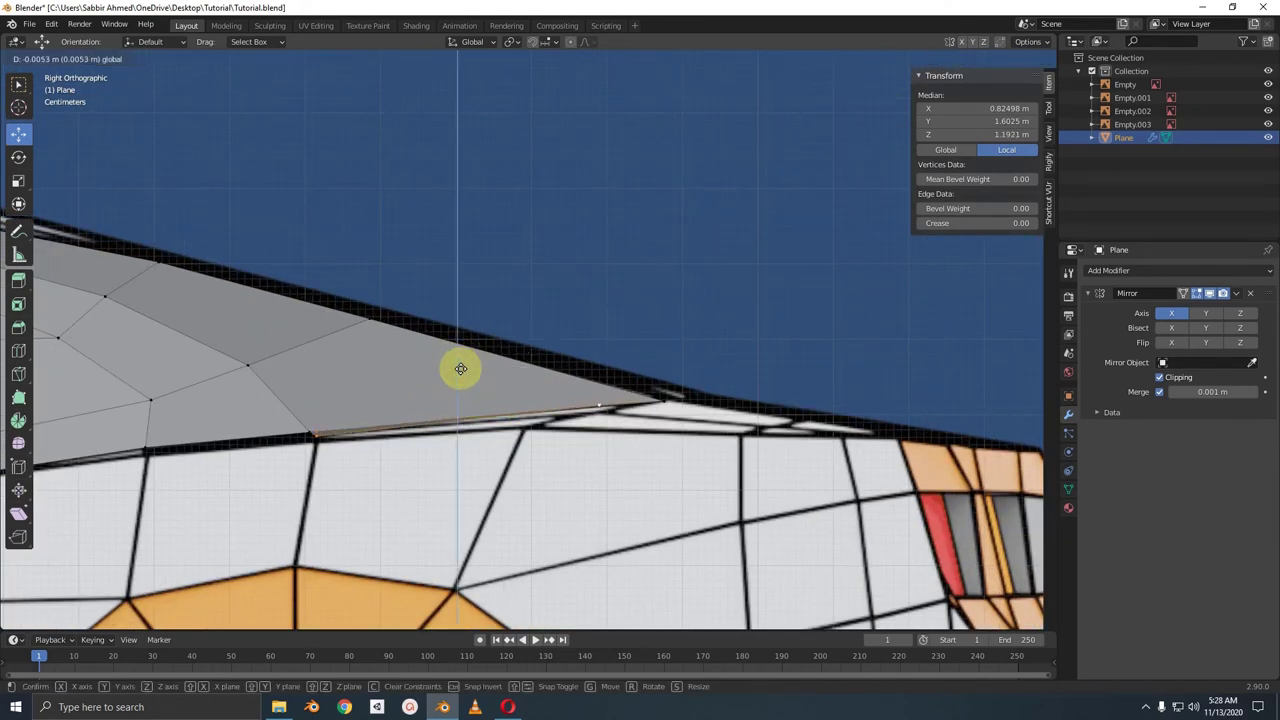
left_click(461, 369)
- Lower a roof-edge vertex, then undo and nudge it back onto the roof edge
left_click(597, 403)
left_click_drag(600, 356, 662, 410)
key("KP_7")
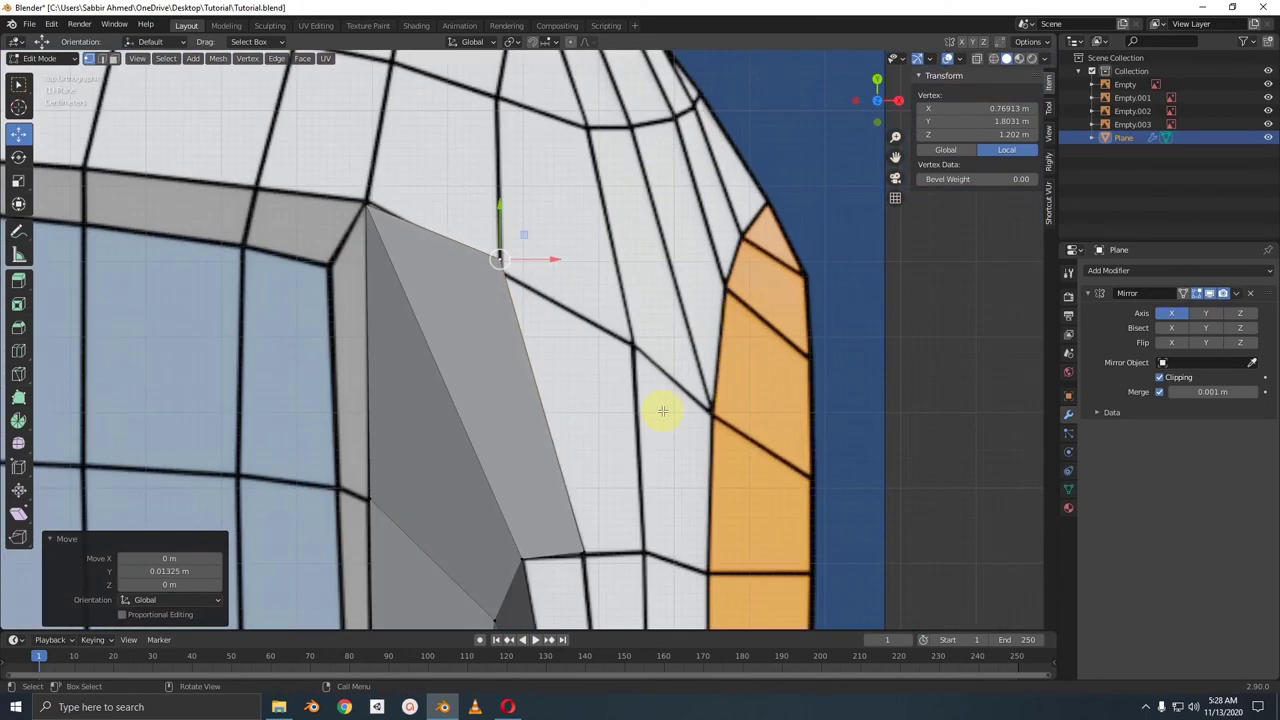
key("ctrl+z")
left_click_drag(525, 238, 552, 267)
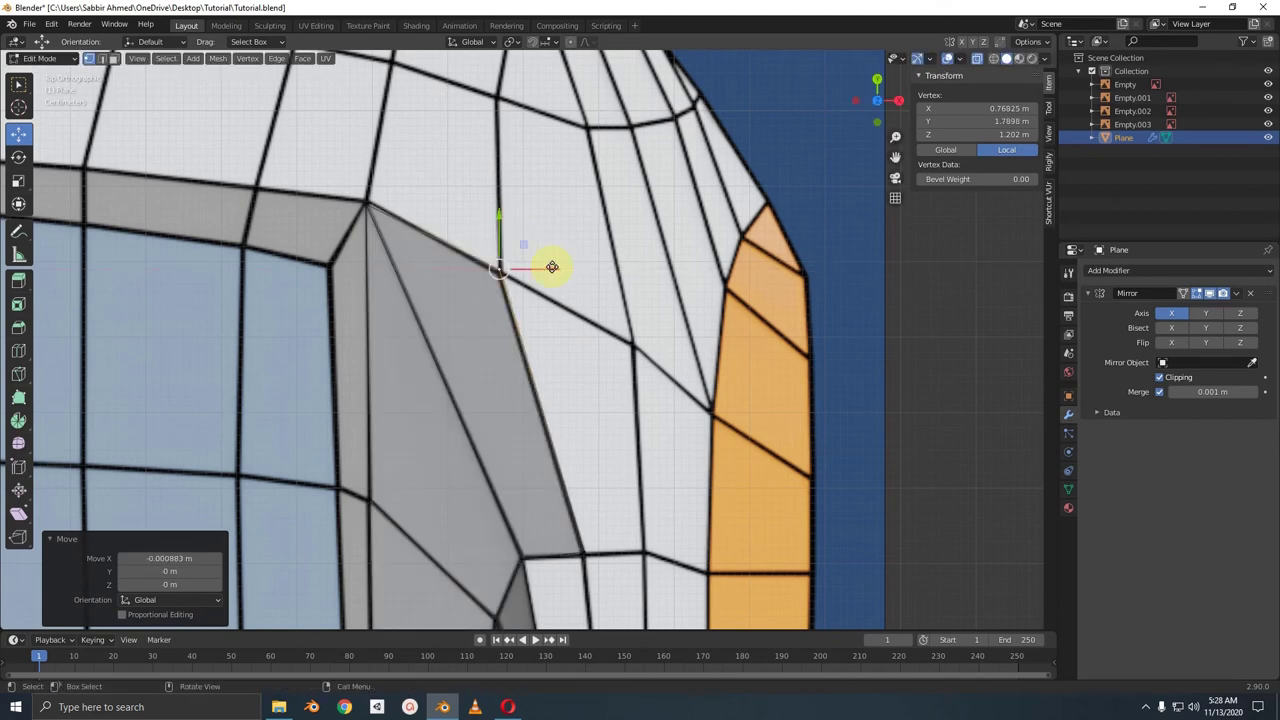
- Extrude a roof edge into a new face and snap its corner onto the roof edge
left_click(382, 190, "shift")
middle_click_drag(380, 191, 414, 309, "shift")
key("e")
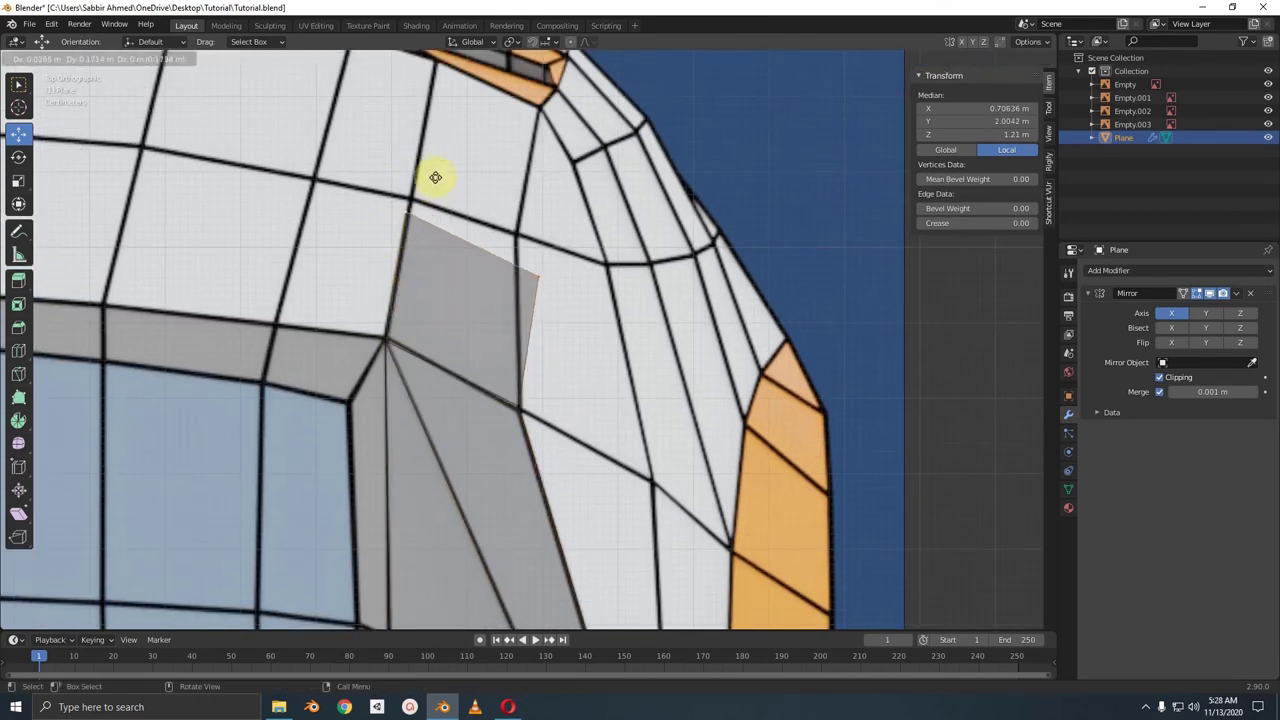
left_click(543, 263)
key("g")
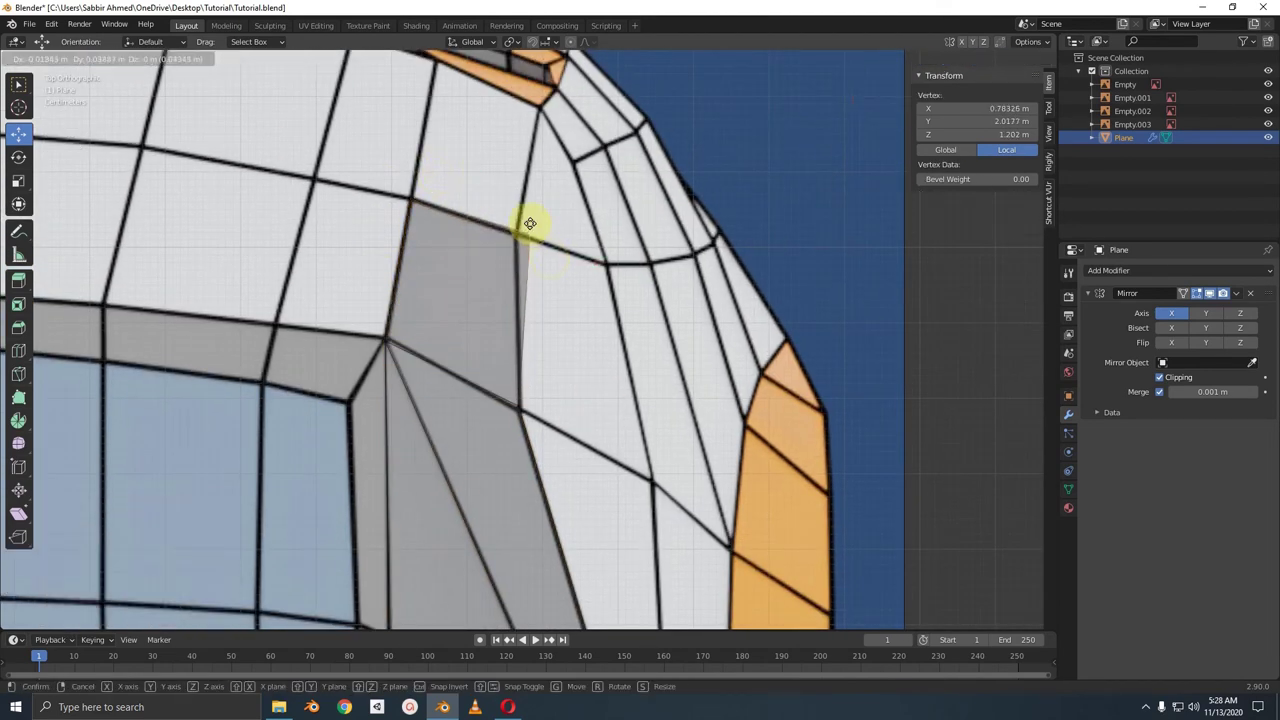
left_click(516, 233)
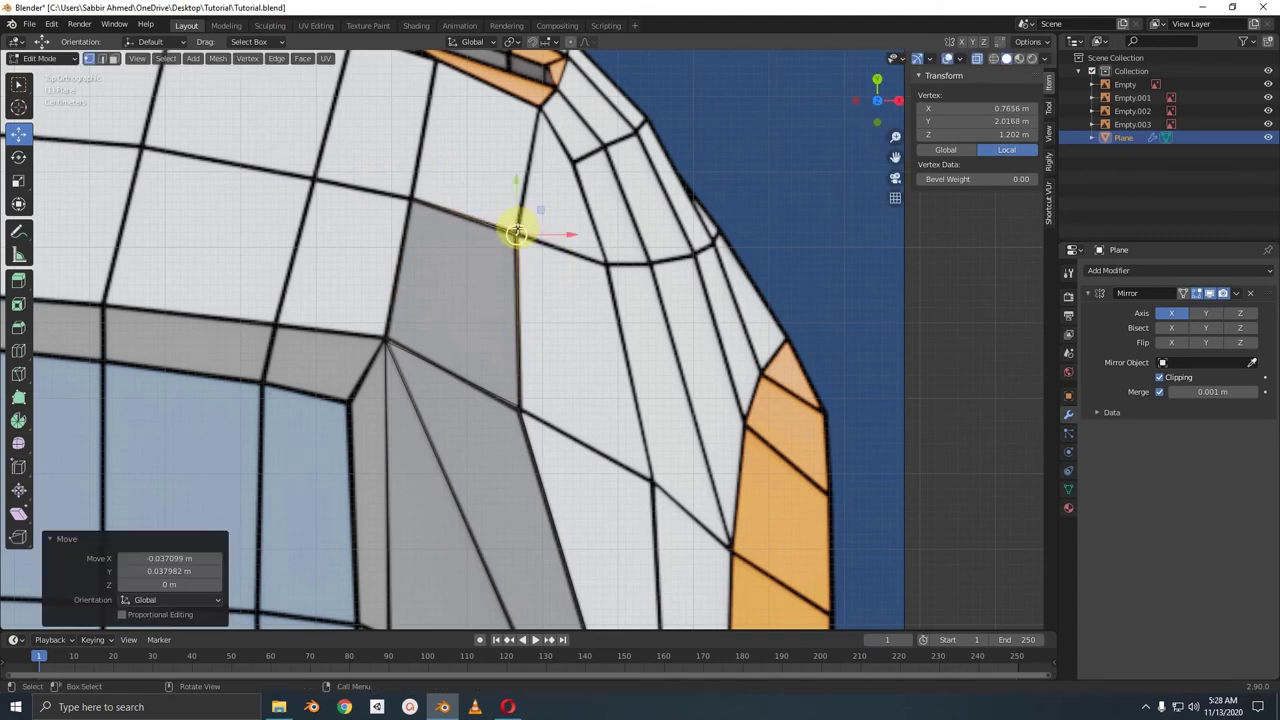
- Select the face's corner edge and move it onto the roof centre line
left_click(412, 196)
left_click(386, 338, "shift")
scroll(386, 338, "down", 3)
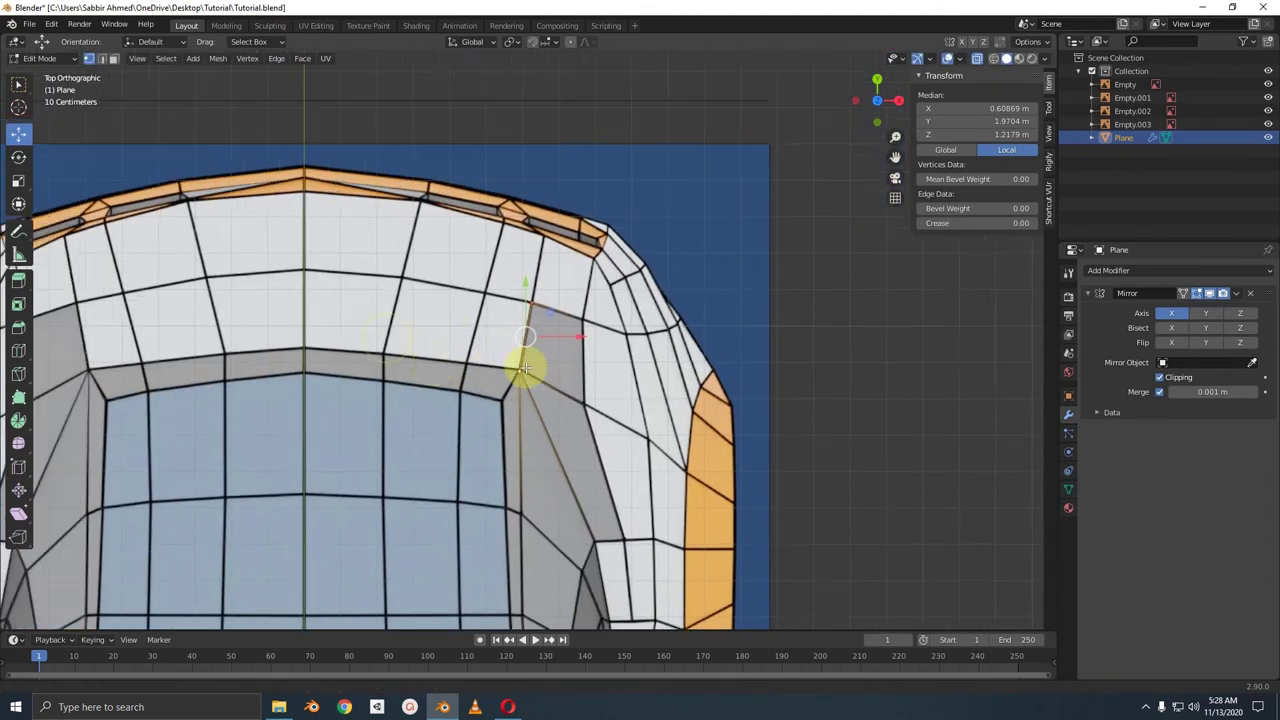
middle_click_drag(523, 366, 585, 372, "shift")
key("g")
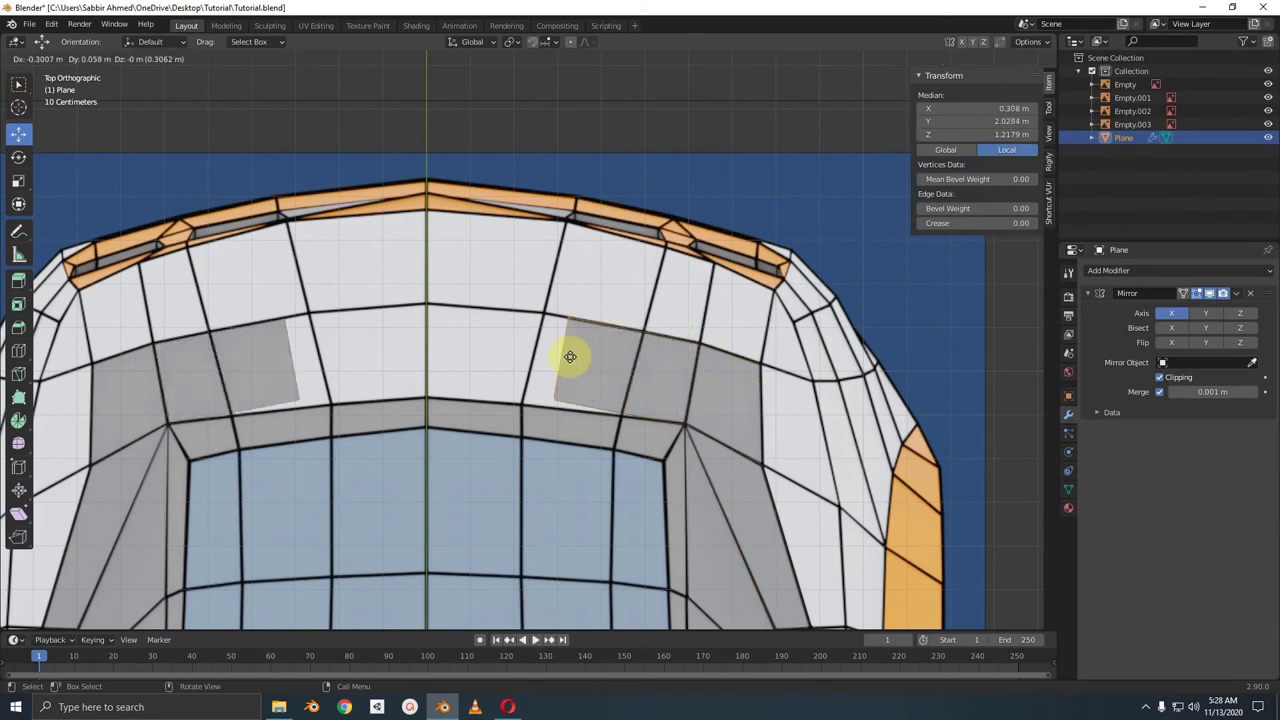
left_click(471, 364)
- Adjust a single roof-edge vertex, then add another roof vertex to the selection
left_click(427, 296)
key("g")
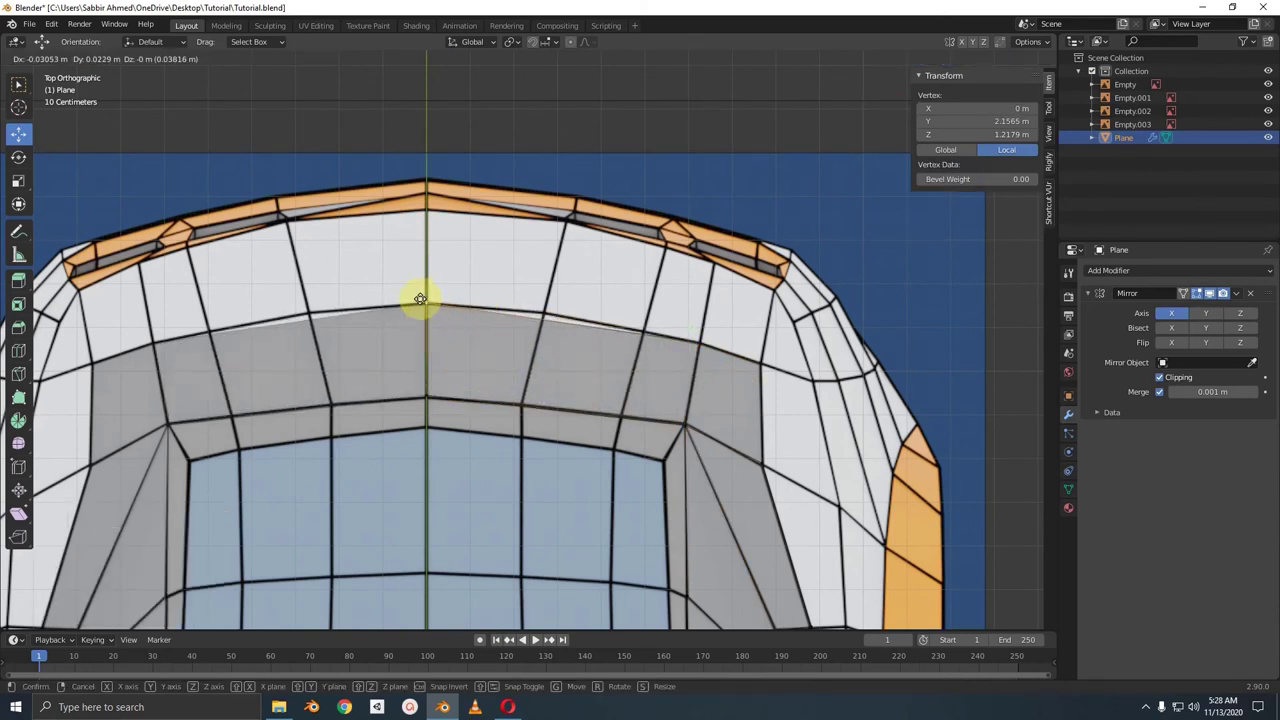
left_click(420, 299)
left_click(431, 390, "shift")
- In Right view, lower the selected rear roof-edge vertices slightly along Z
key("KP_3")
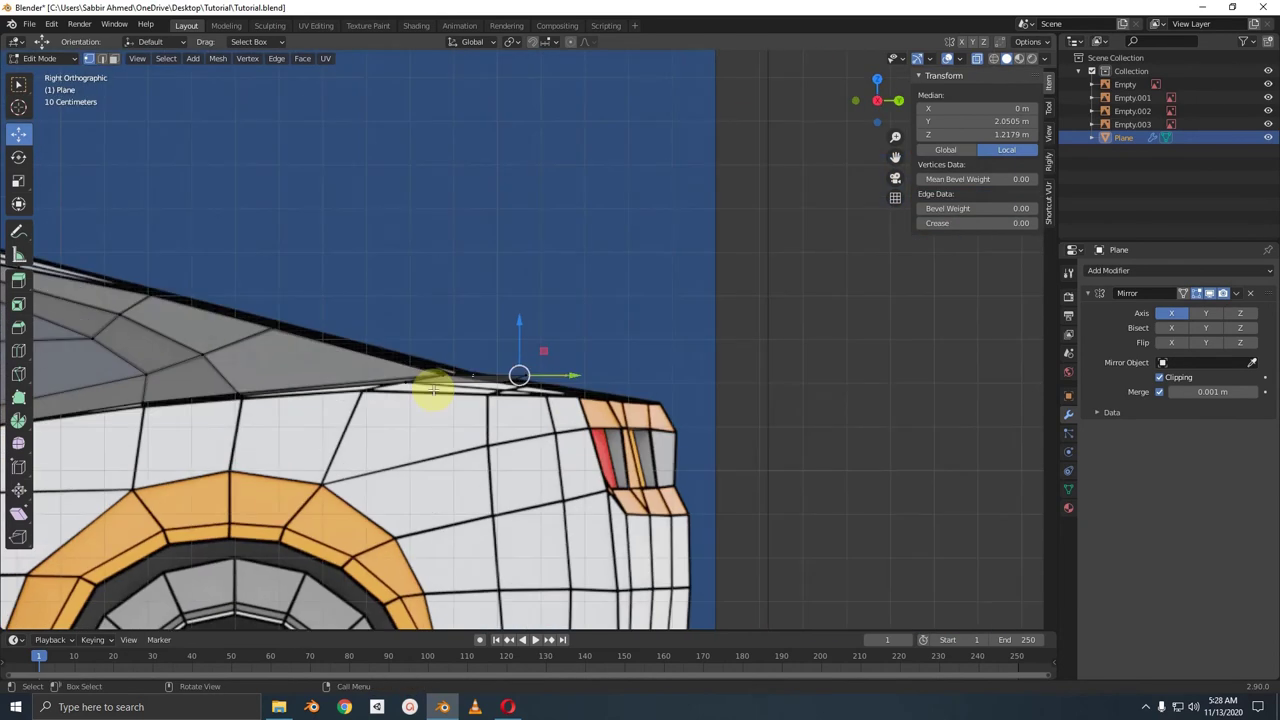
scroll(434, 386, "up", 2)
scroll(500, 413, "up", 2)
key("g")
key("z")
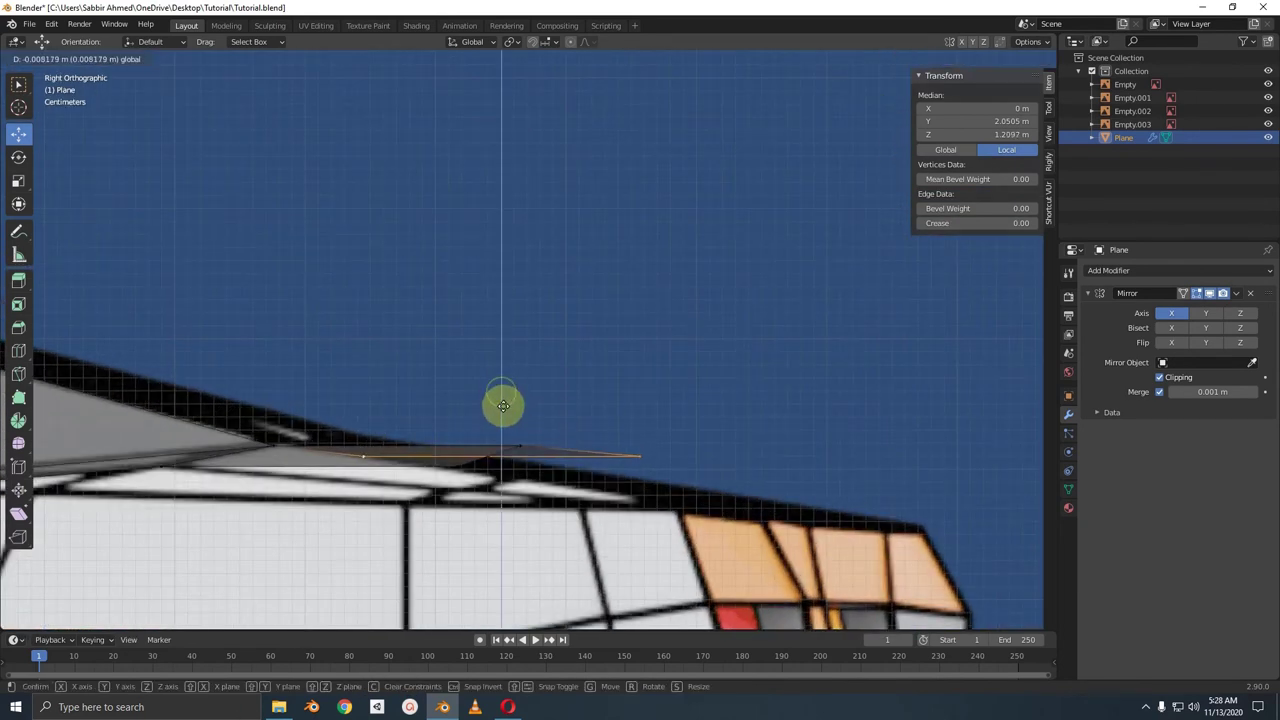
left_click(504, 413)
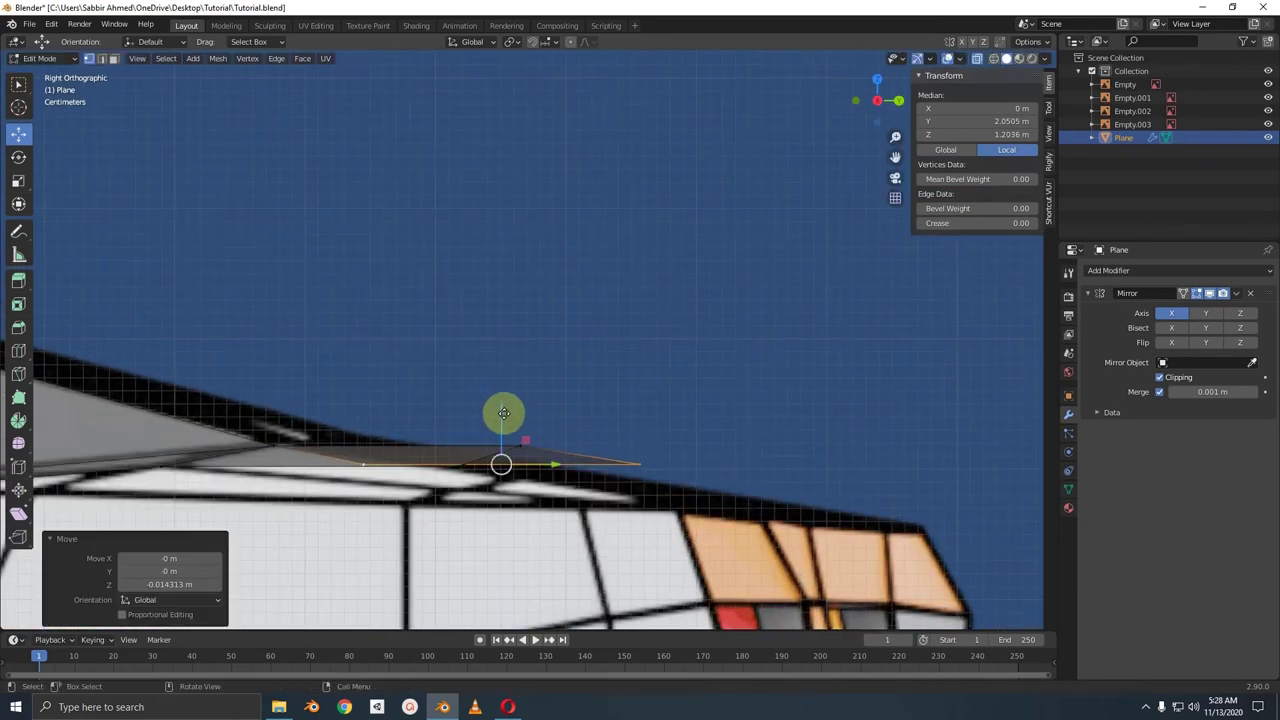
left_click(643, 440, "shift")
key("g")
key("z")
left_click(543, 438)
- Lower three more roof-edge vertices vertically, one at a time, onto the roof line
left_click(366, 440)
key("g")
key("z")
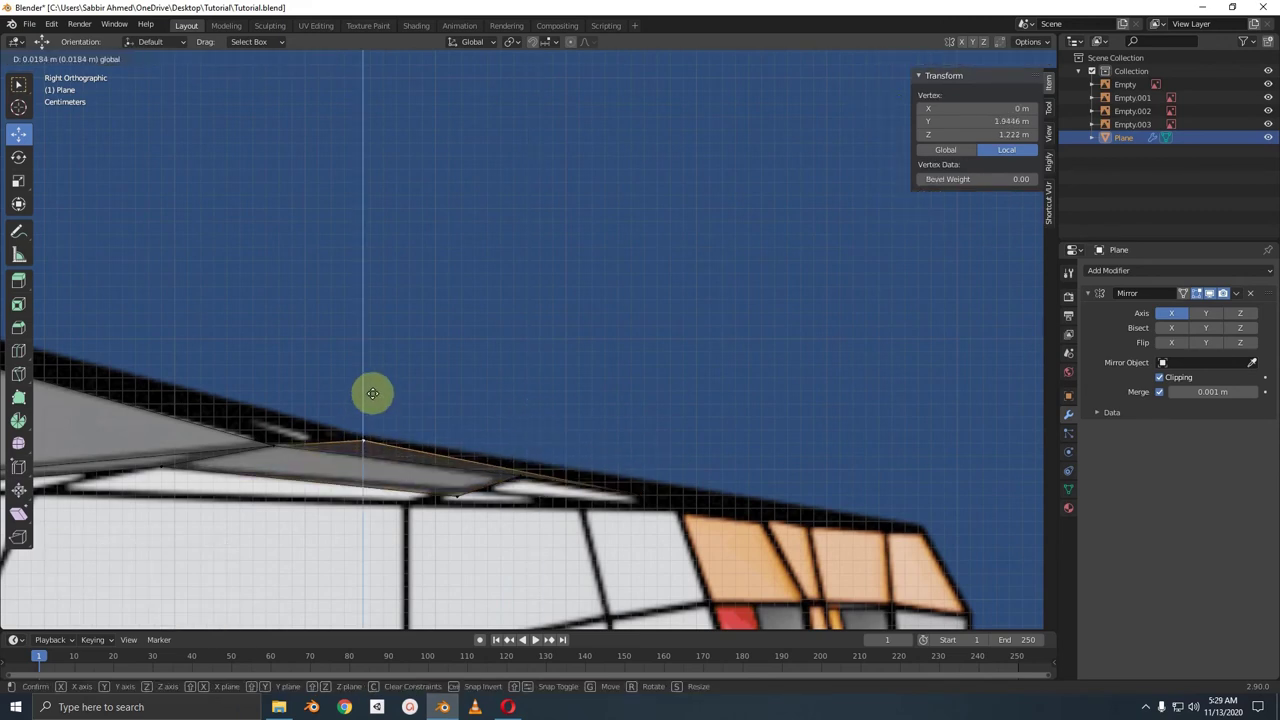
left_click(643, 429)
left_click(524, 471)
key("g")
key("z")
left_click(501, 432)
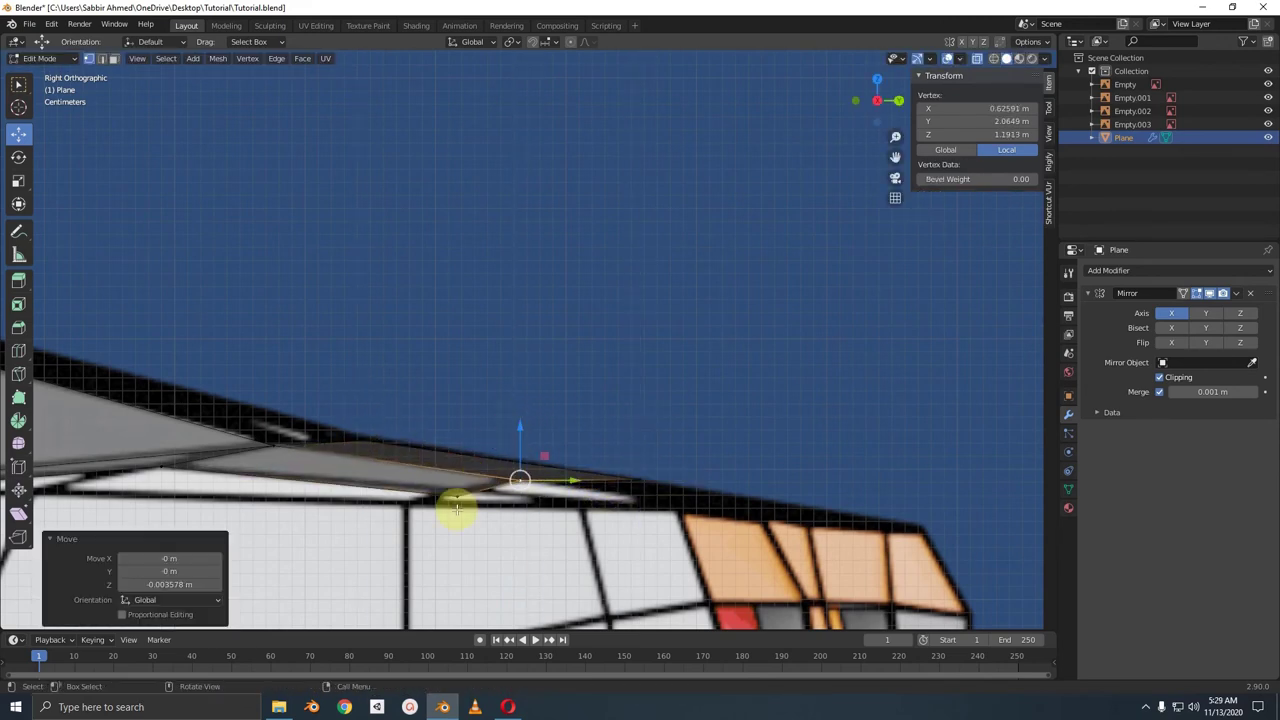
left_click(456, 490)
key("g")
key("z")
left_click(457, 443)
- In Back view, select the centre-seam roof vertex and lower it slightly
key("ctrl+KP_1")
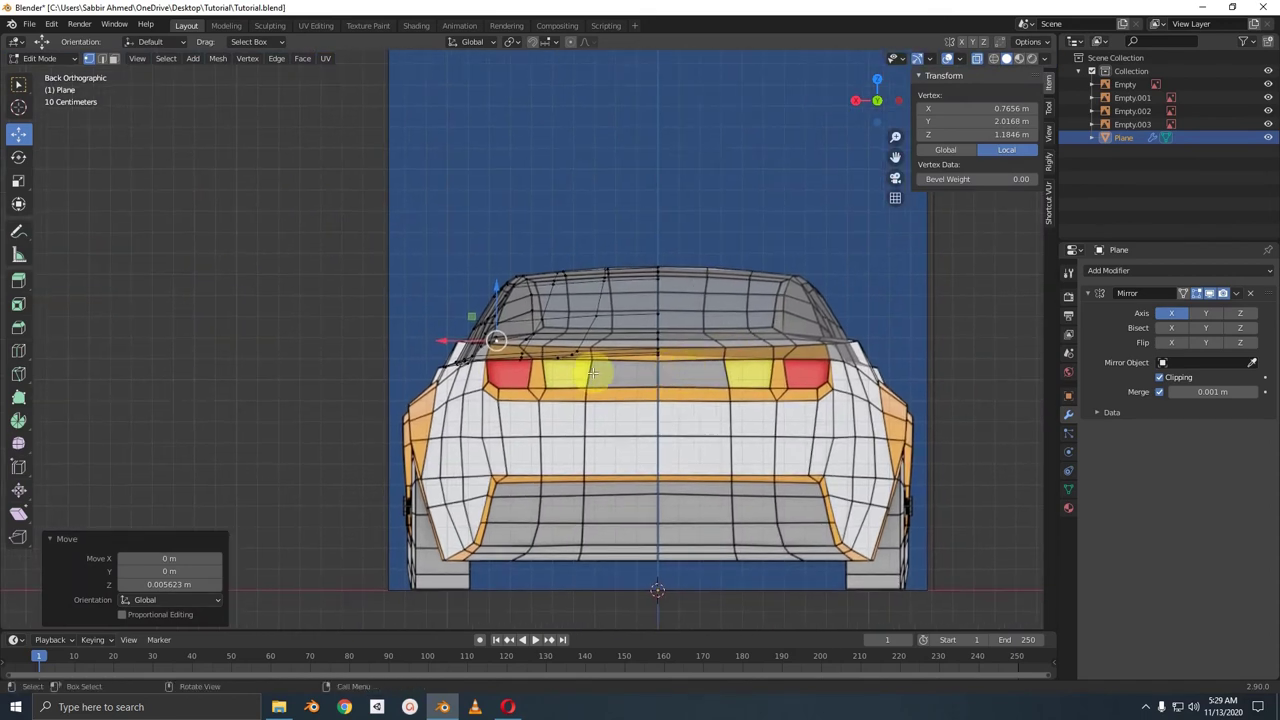
scroll(600, 400, "up", 3)
scroll(514, 314, "up", 2)
scroll(585, 314, "up", 2)
scroll(586, 311, "up", 2)
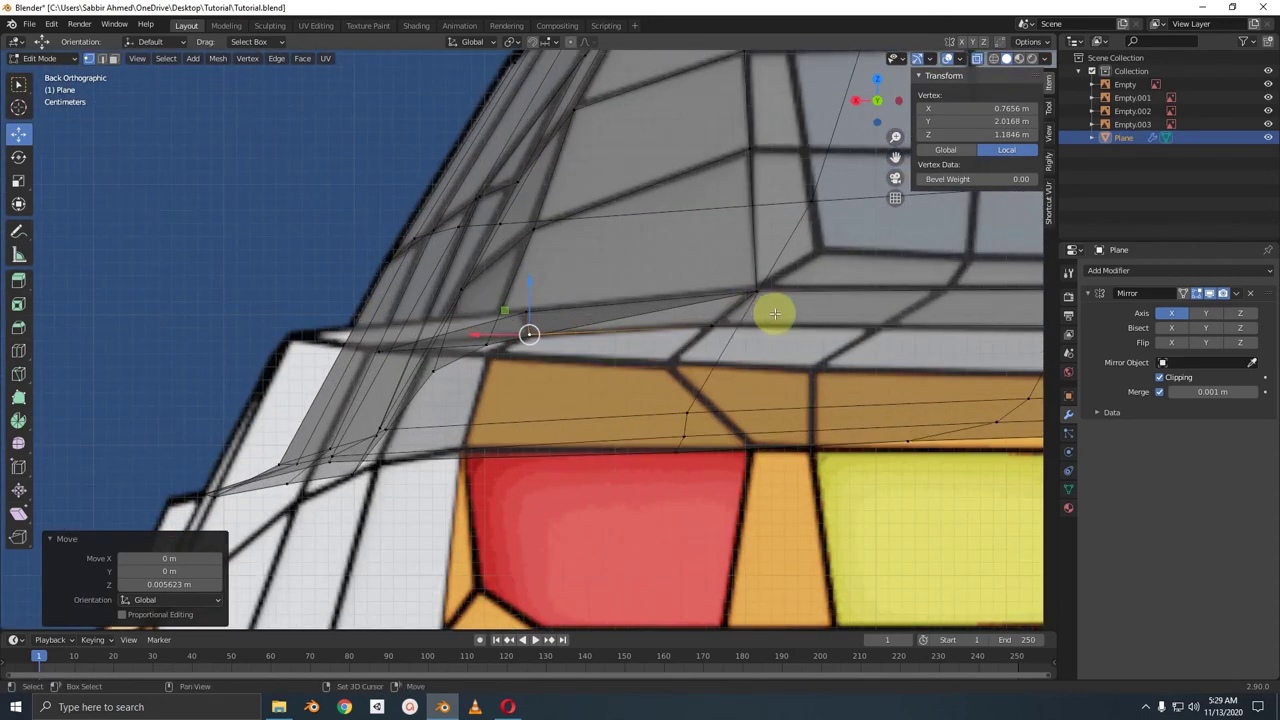
scroll(680, 325, "up", 2)
left_click(573, 338)
scroll(573, 338, "down", 3, "ctrl")
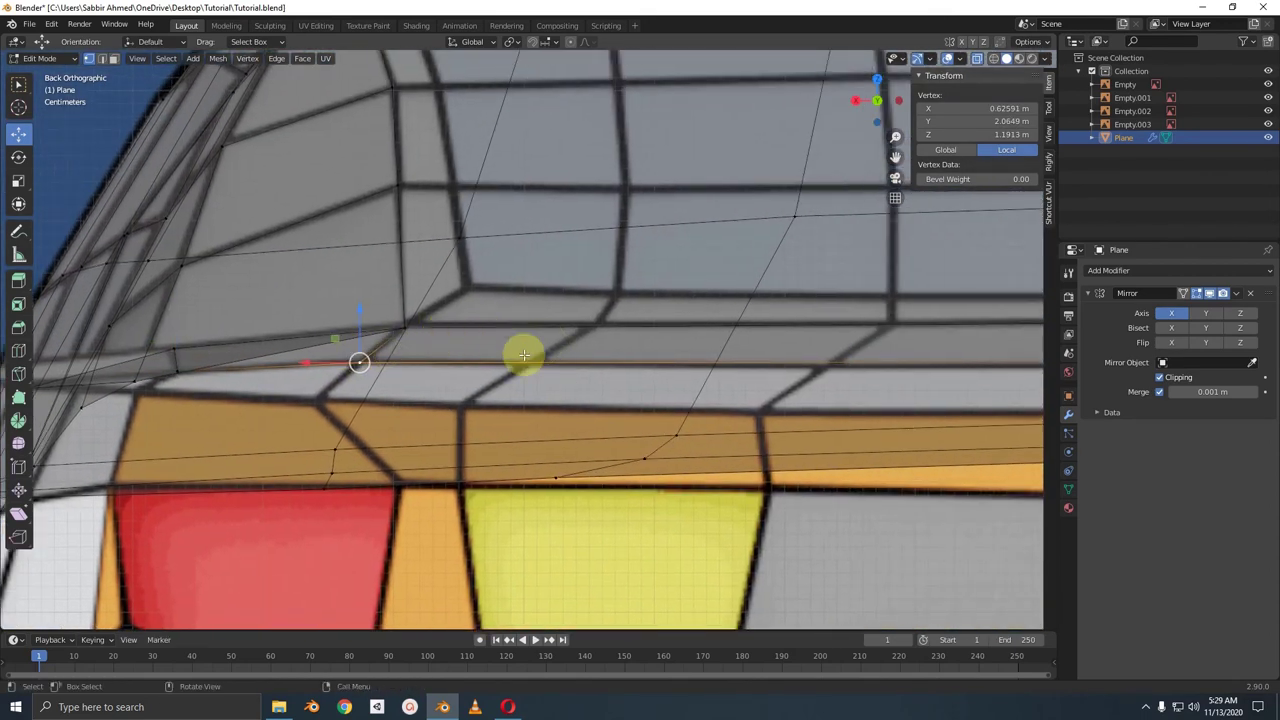
left_click(523, 354)
scroll(451, 337, "down", 2, "ctrl")
scroll(520, 340, "down", 2, "ctrl")
middle_click_drag(600, 346, 360, 374, "shift")
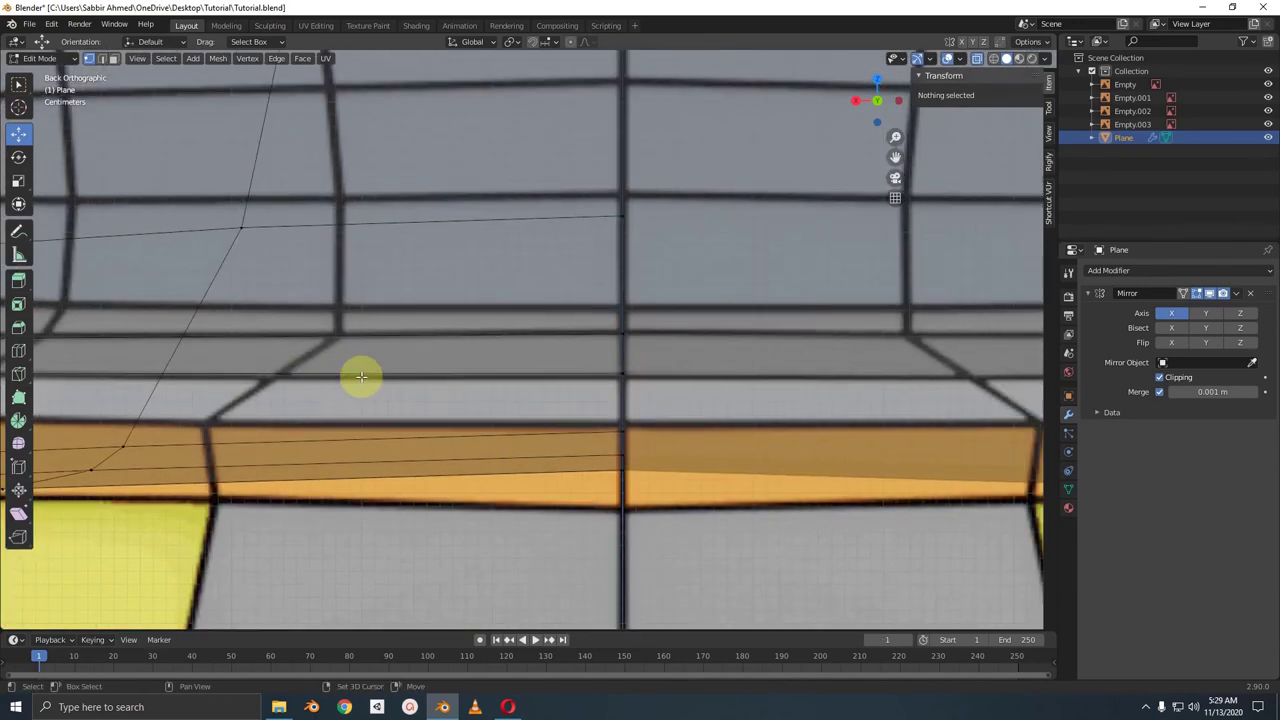
left_click(624, 357)
left_click_drag(620, 320, 617, 323)
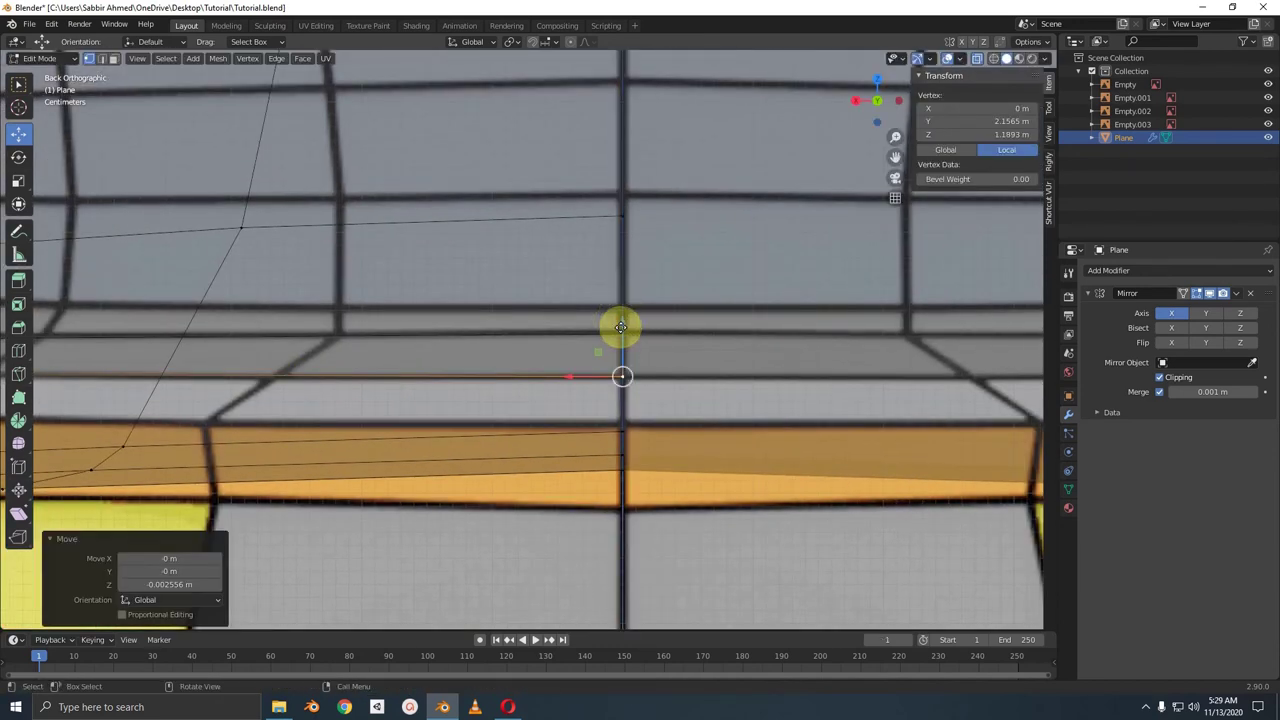
- Tilt the view to check the roof, then look from directly above
key("KP_8")
key("KP_4")
key("KP_7")
- Add two loop cuts across the grey roof band
scroll(618, 310, "down", 4)
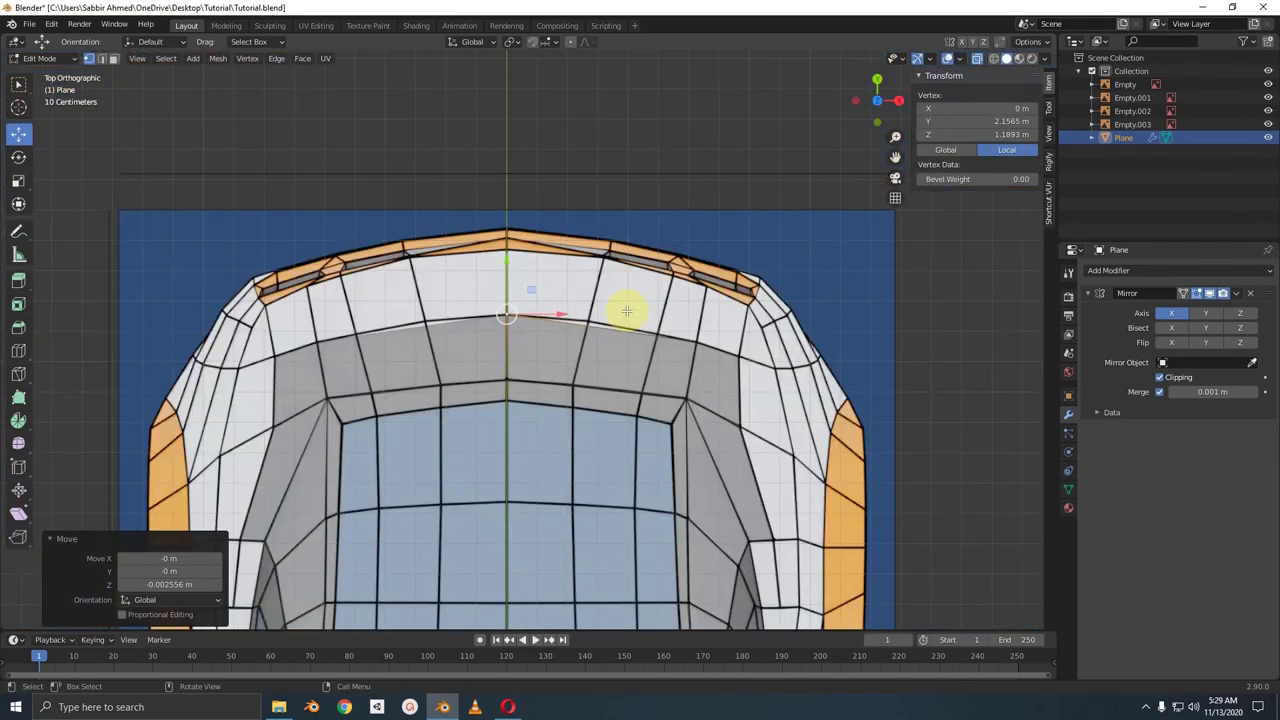
scroll(550, 294, "up", 1)
scroll(550, 297, "up", 2)
scroll(550, 300, "up", 1)
scroll(543, 306, "up", 1)
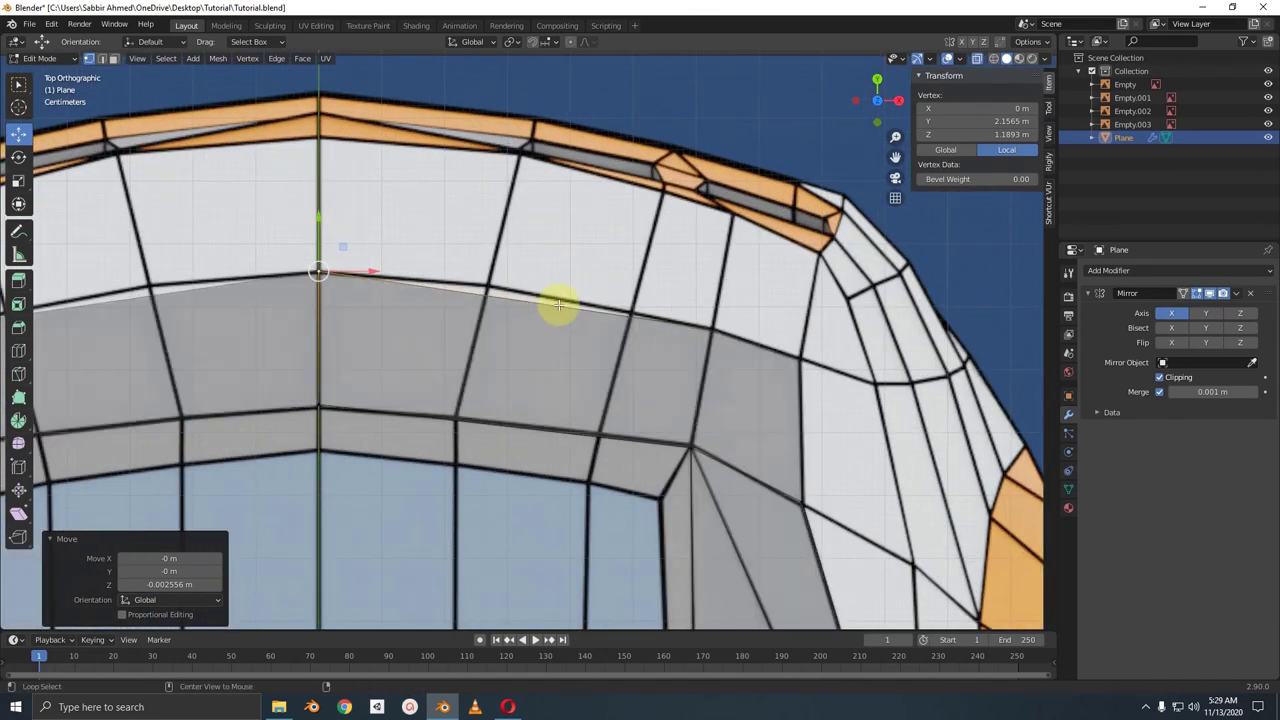
key("ctrl+r")
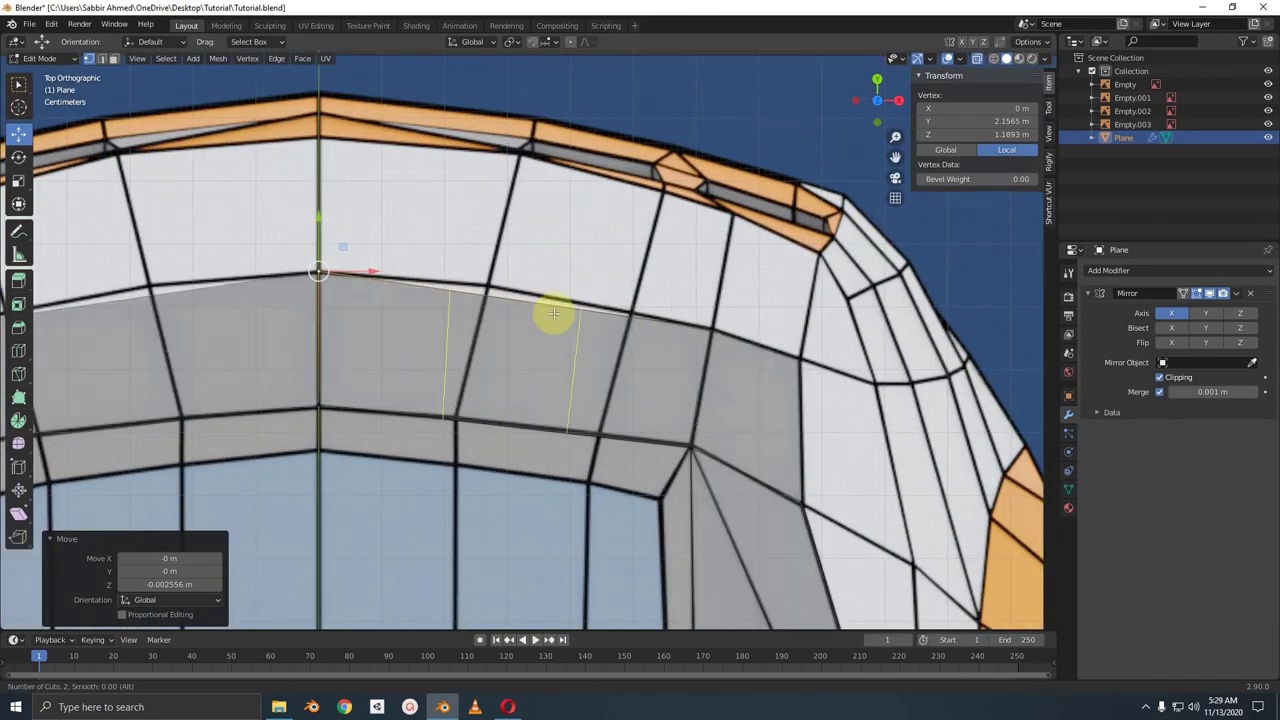
left_click(566, 309)
- Move and rotate the first cut edge about 9.51°, then place its top vertex on the roof edge
left_click(450, 291)
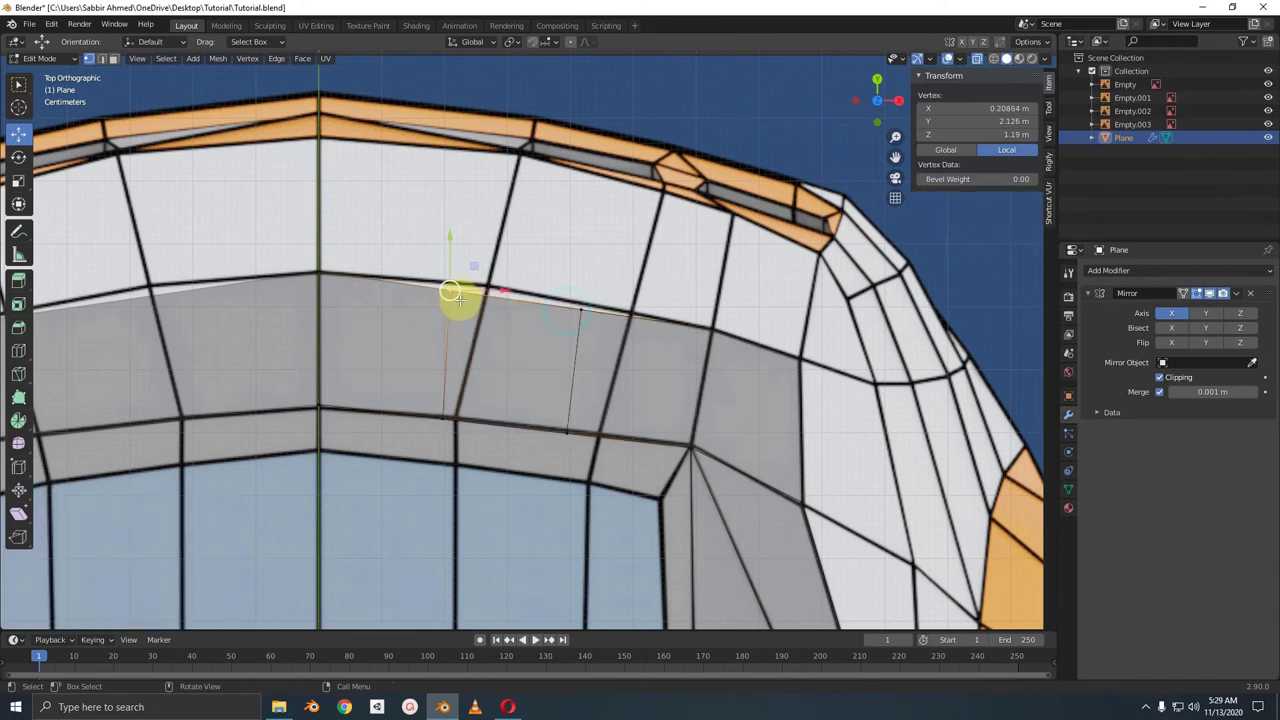
left_click(451, 431, "shift")
key("g")
left_click(506, 389)
key("r")
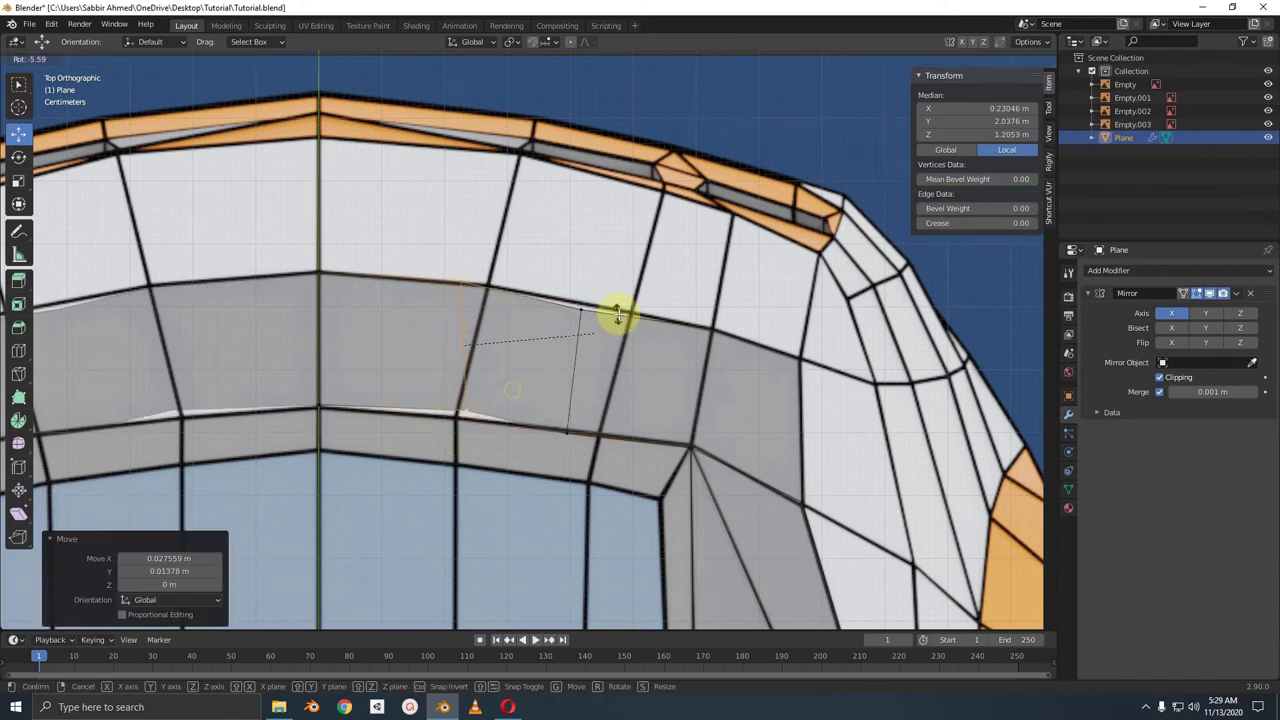
left_click(607, 368)
key("g")
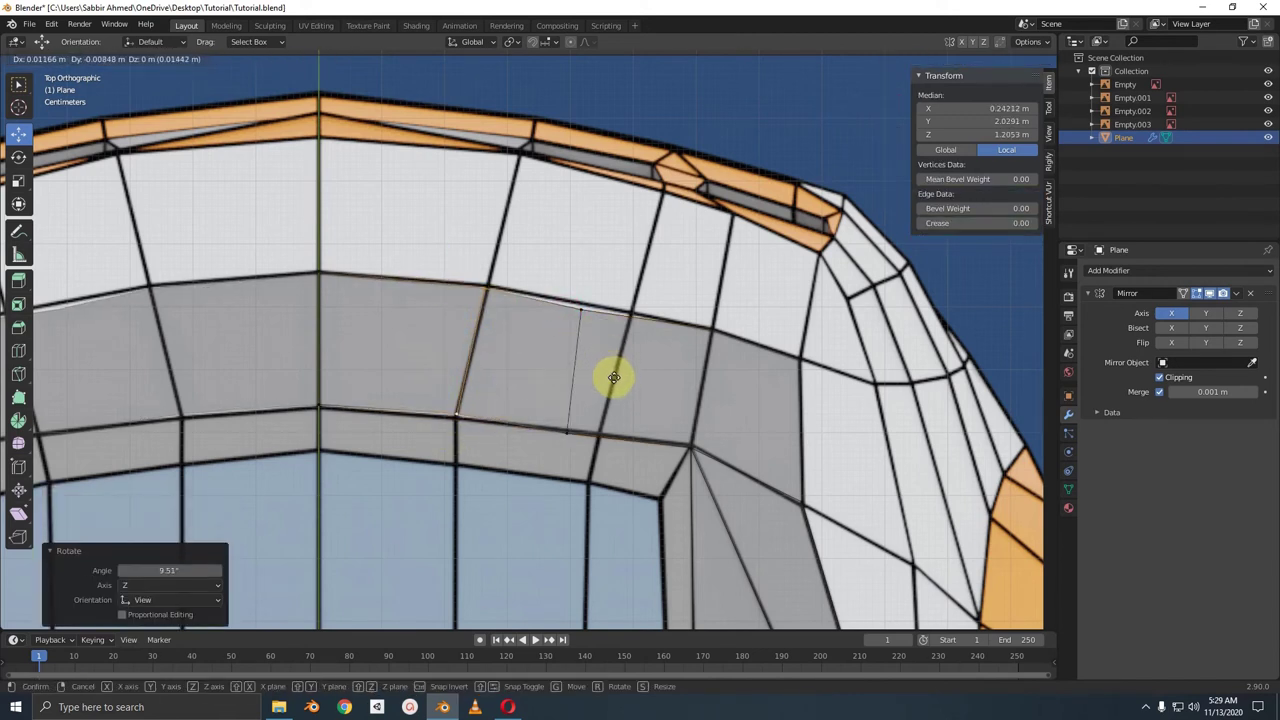
left_click(593, 366)
left_click(491, 300)
key("g")
left_click(518, 296)
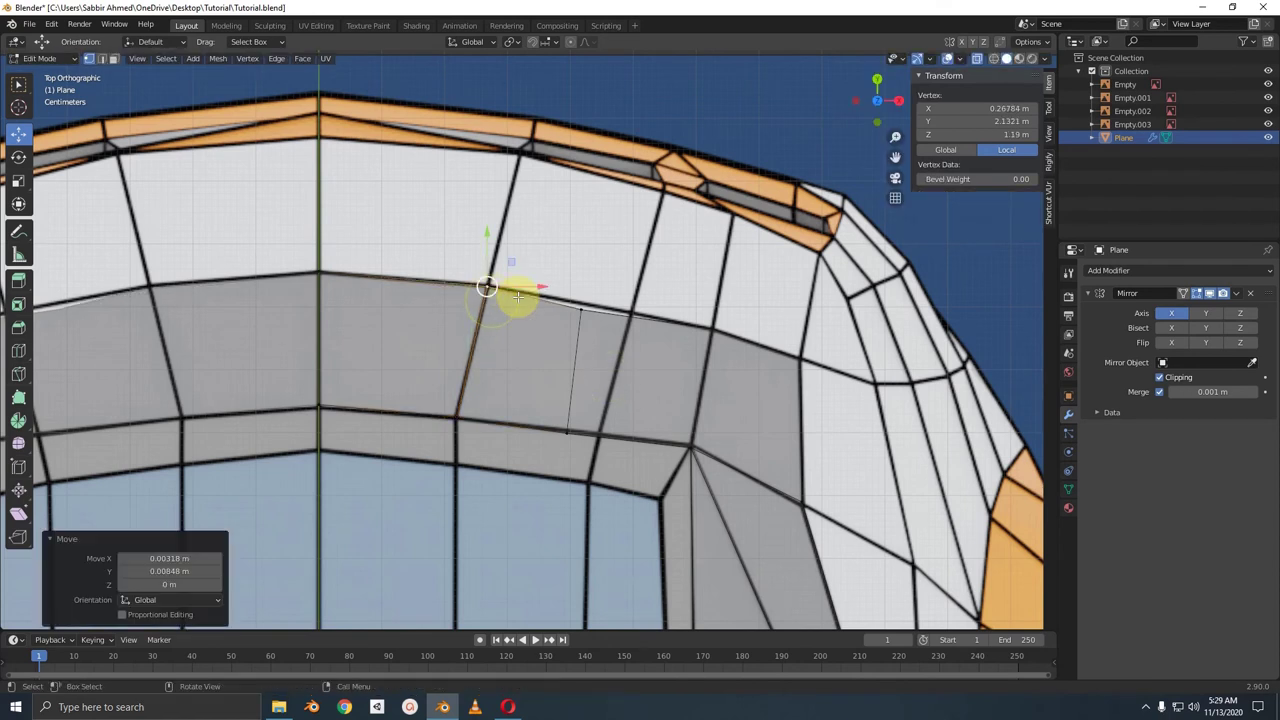
- Rotate the second cut edge 9.85°, edge-slide it to 0.311, and nudge its corner vertex
left_click(570, 395)
key("r")
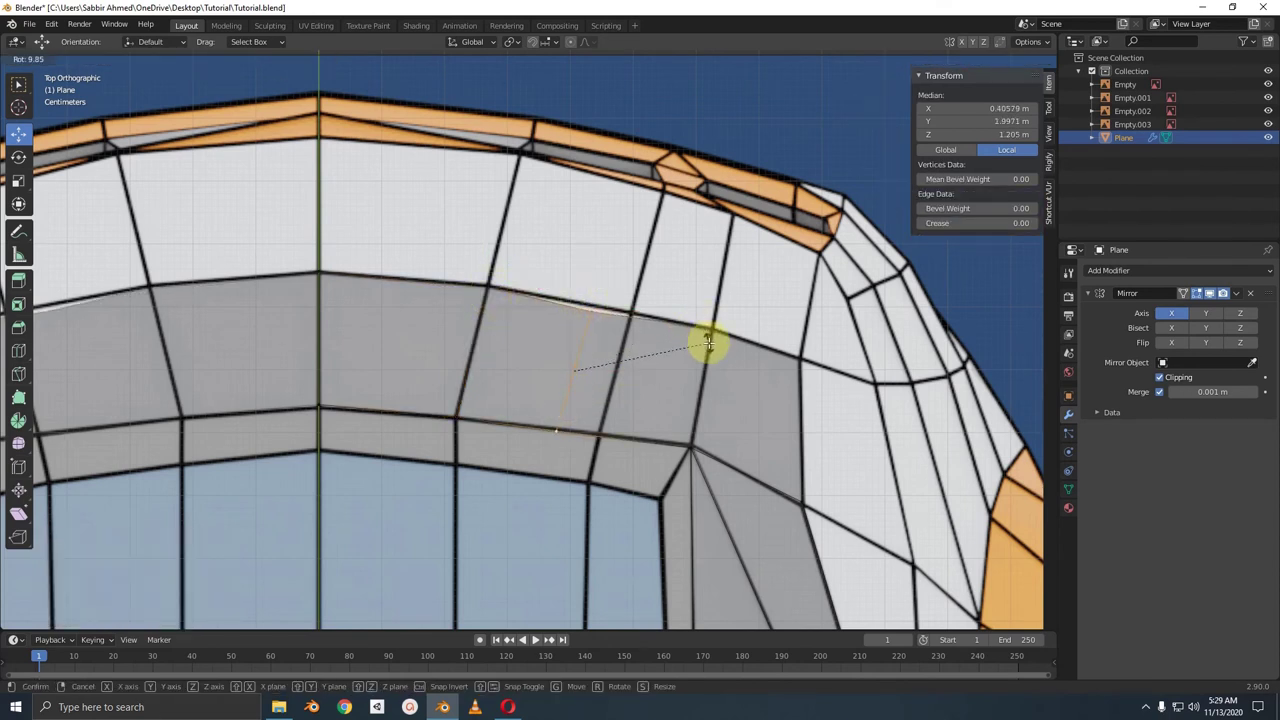
left_click(710, 342)
key("g")
key("g")
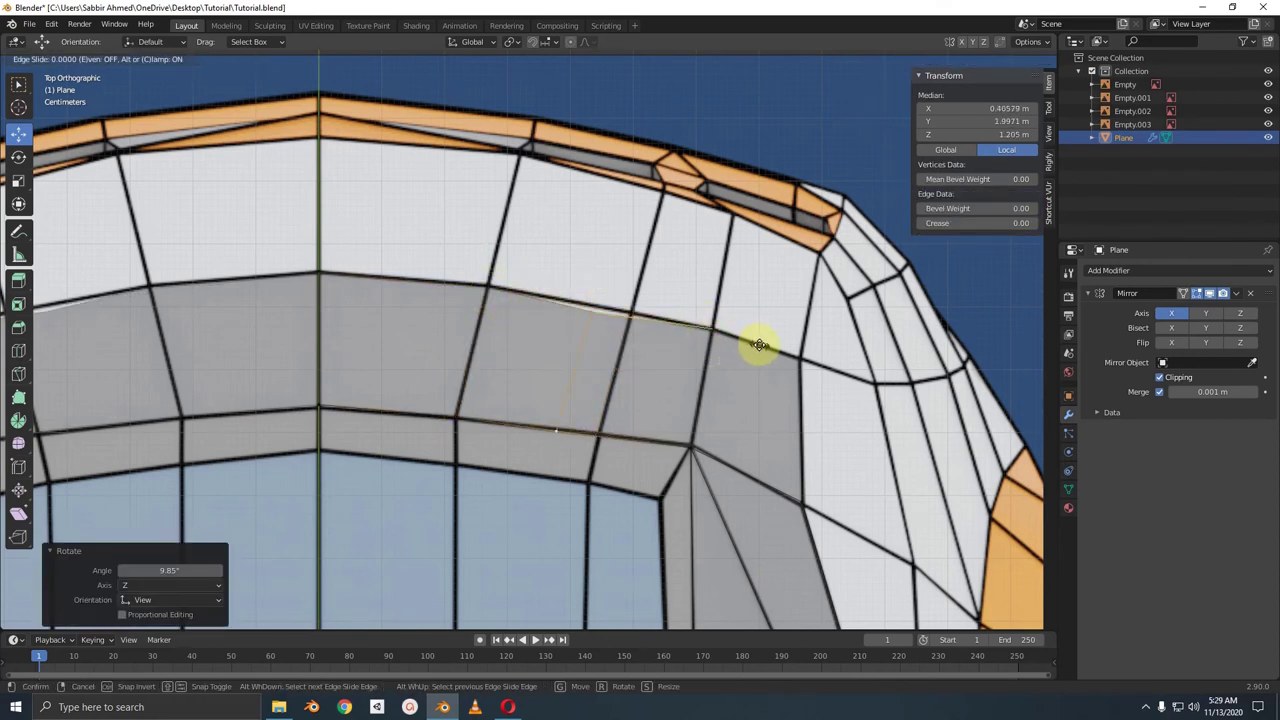
left_click(795, 338)
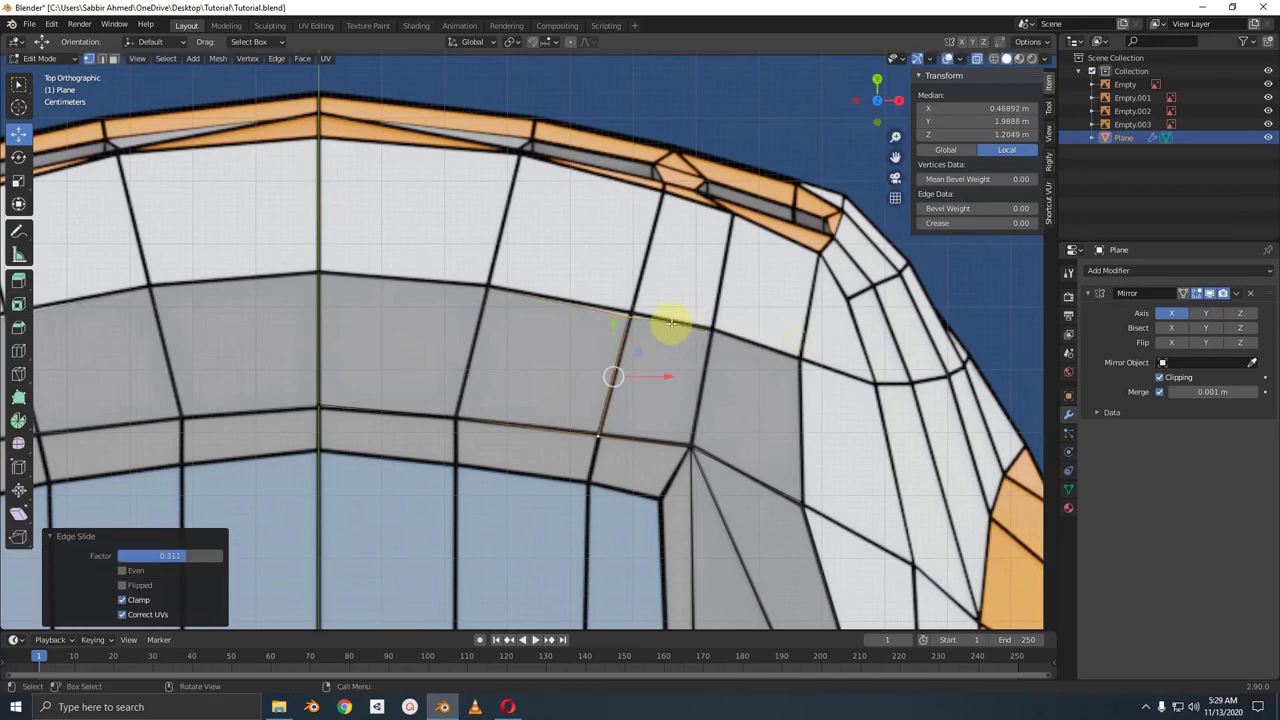
left_click(626, 315)
key("g")
left_click(630, 315)
mouse_move(683, 325)
middle_mouse_down()
mouse_move(439, 337)
mouse_move(423, 351)
mouse_move(571, 380)
mouse_move(541, 379)
middle_mouse_up()
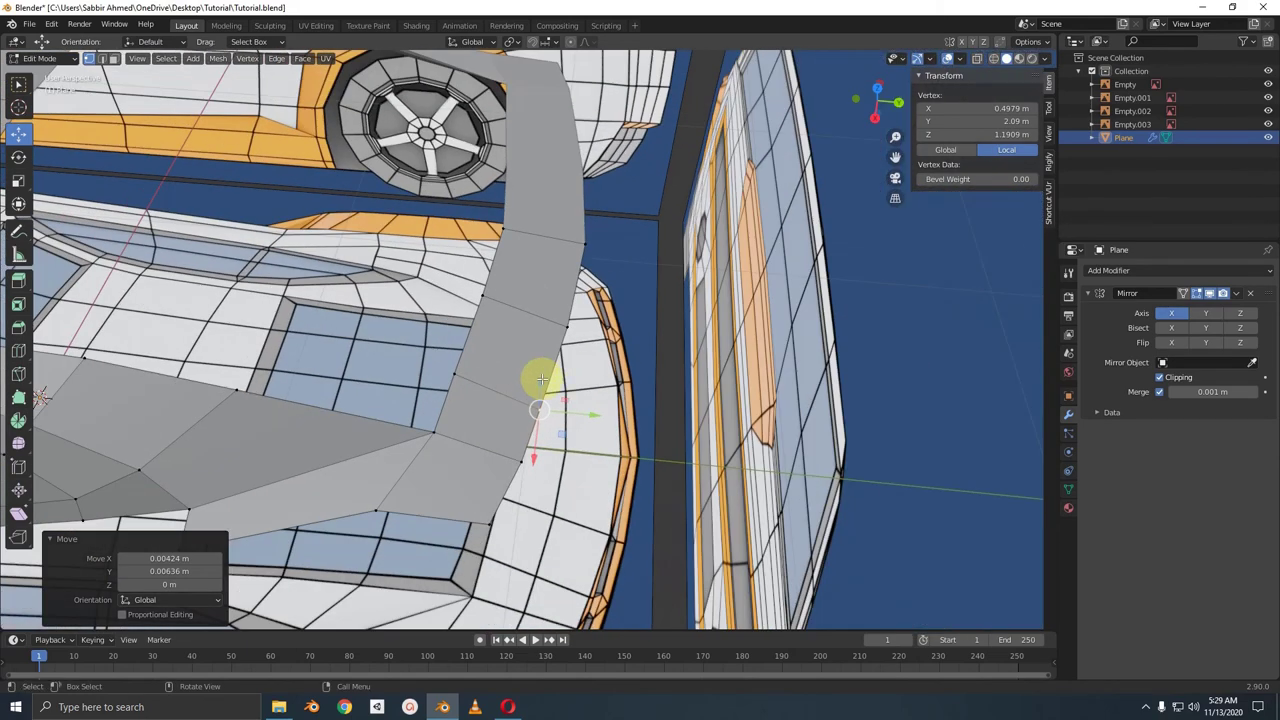
- Select the edge loop around the rear window and orbit to inspect it
left_click(493, 244, "alt")
middle_click_drag(493, 244, 670, 315)
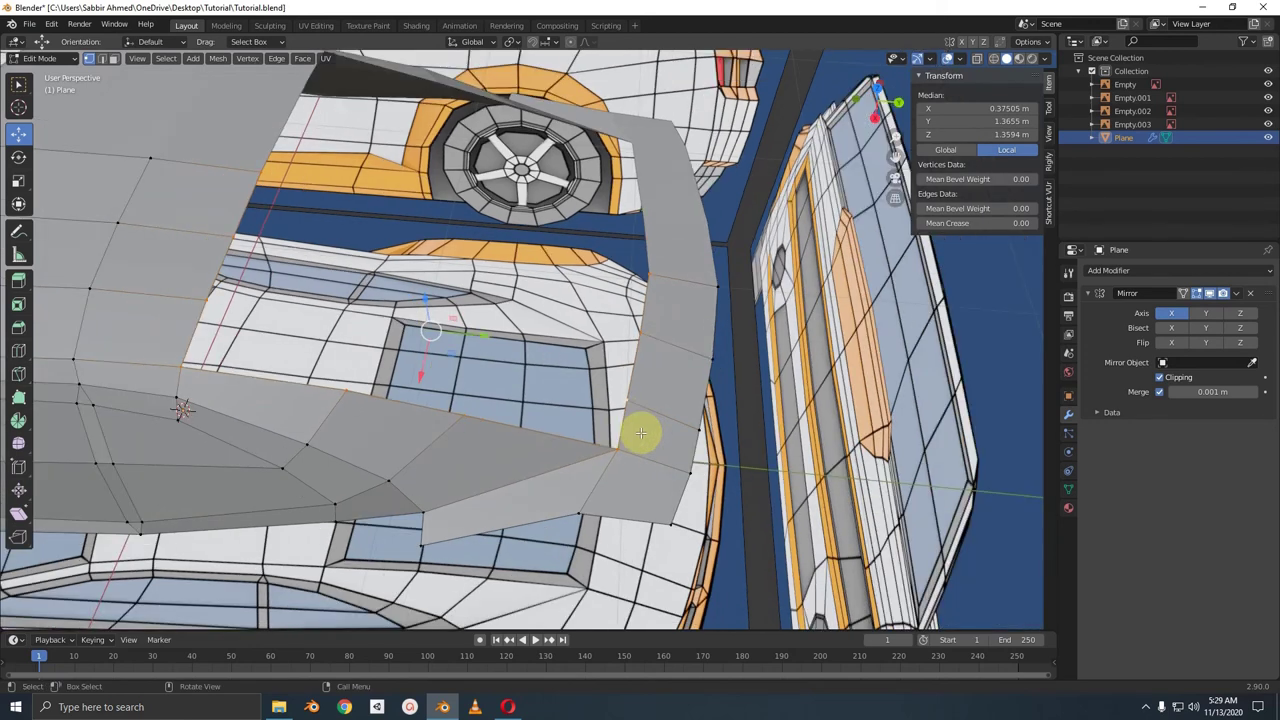
middle_click_drag(642, 402, 311, 204)
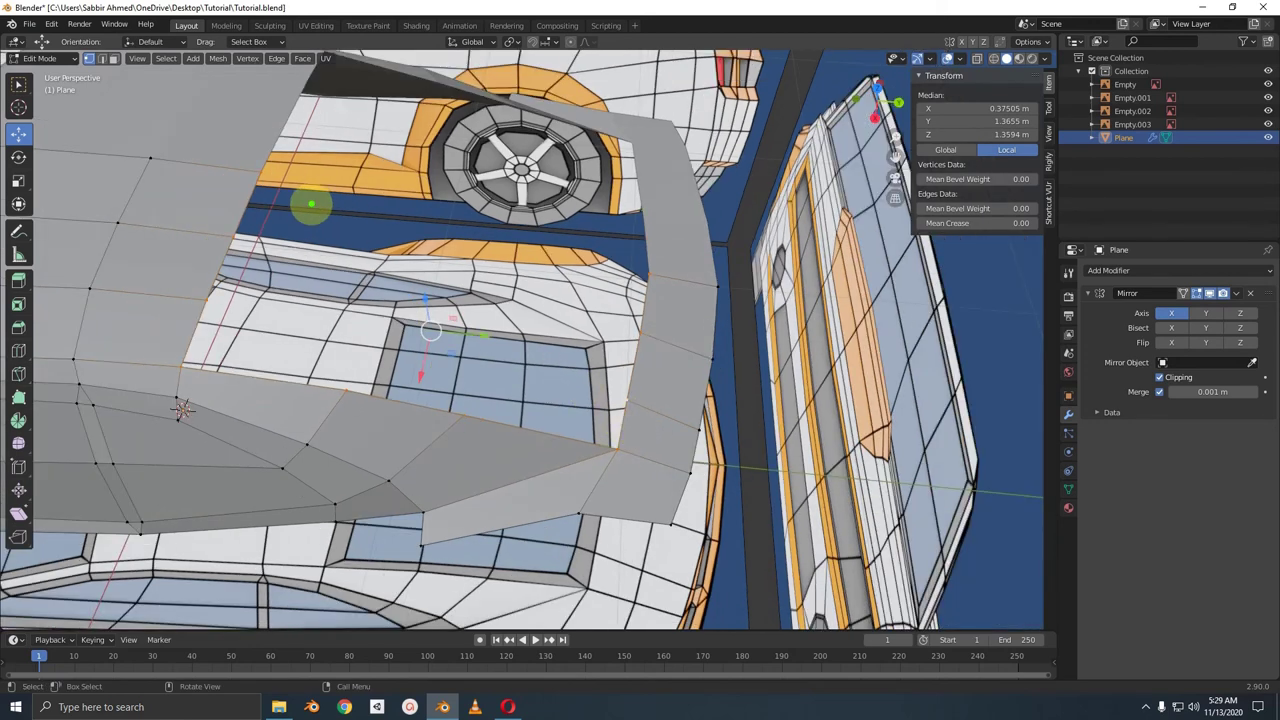
mouse_move(262, 160)
left_mouse_down()
mouse_move(180, 350)
mouse_move(612, 447)
left_mouse_up()
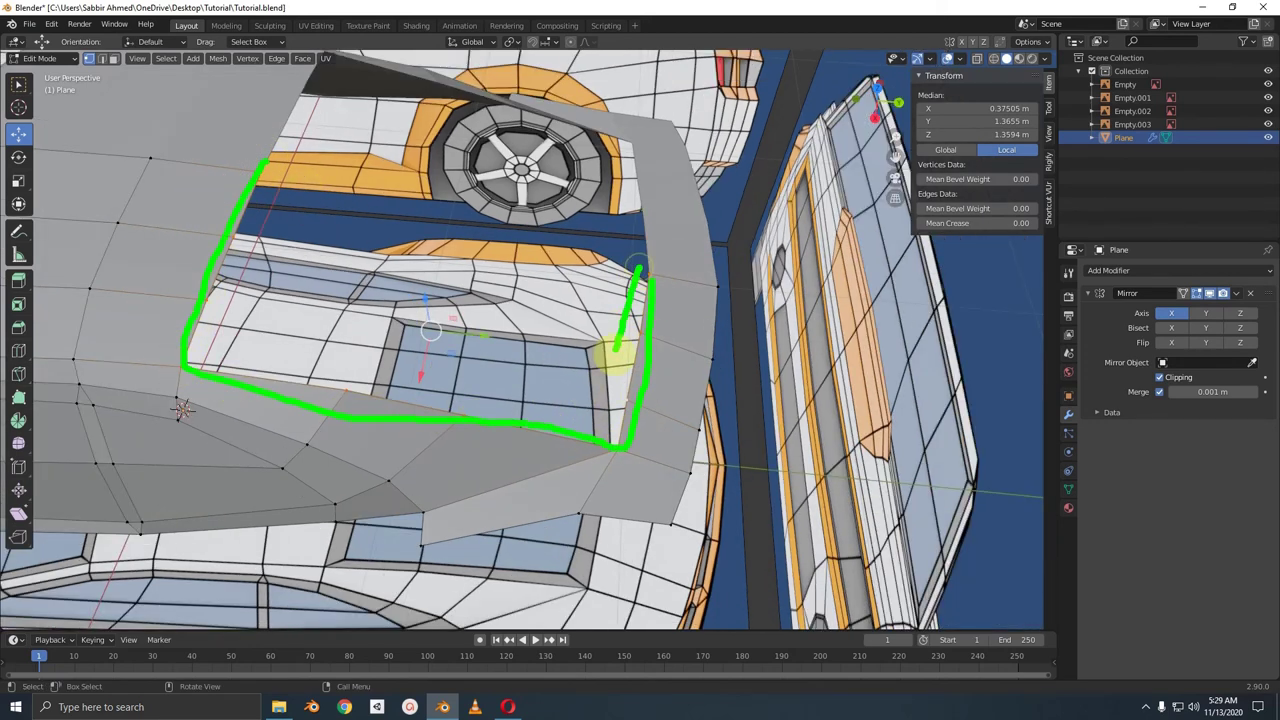
left_click_drag(612, 430, 310, 346)
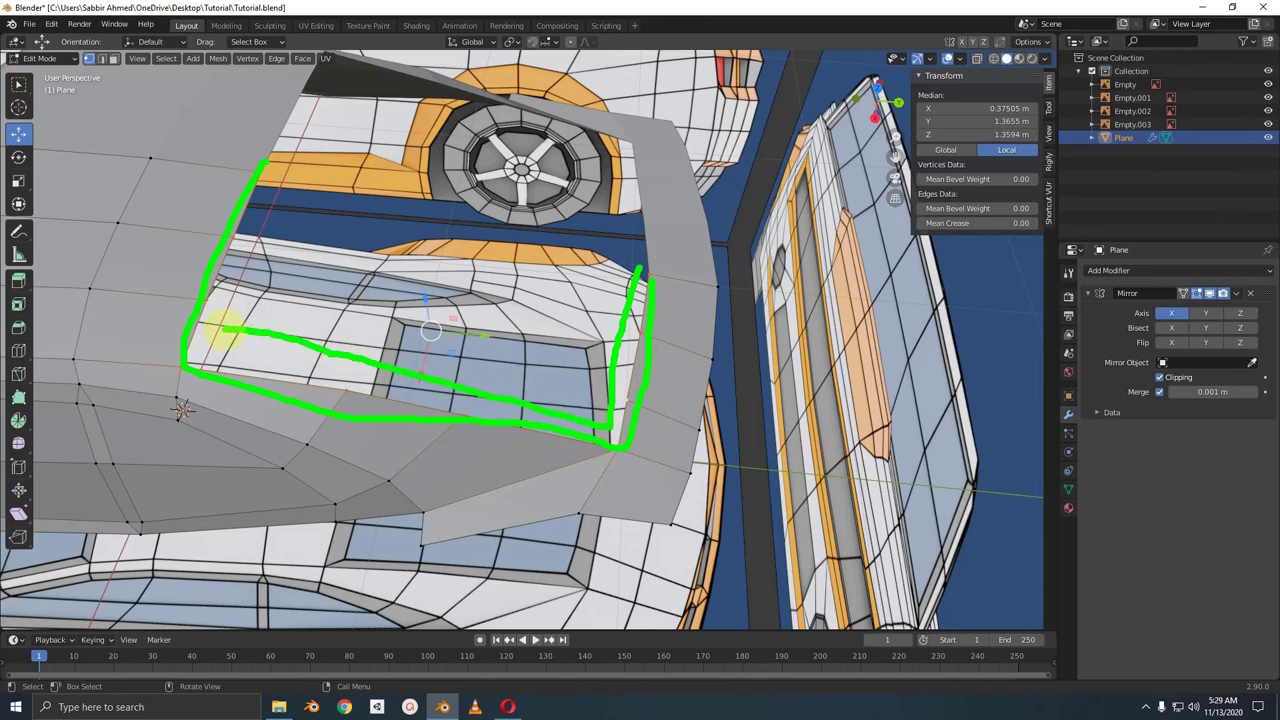
key("Escape")
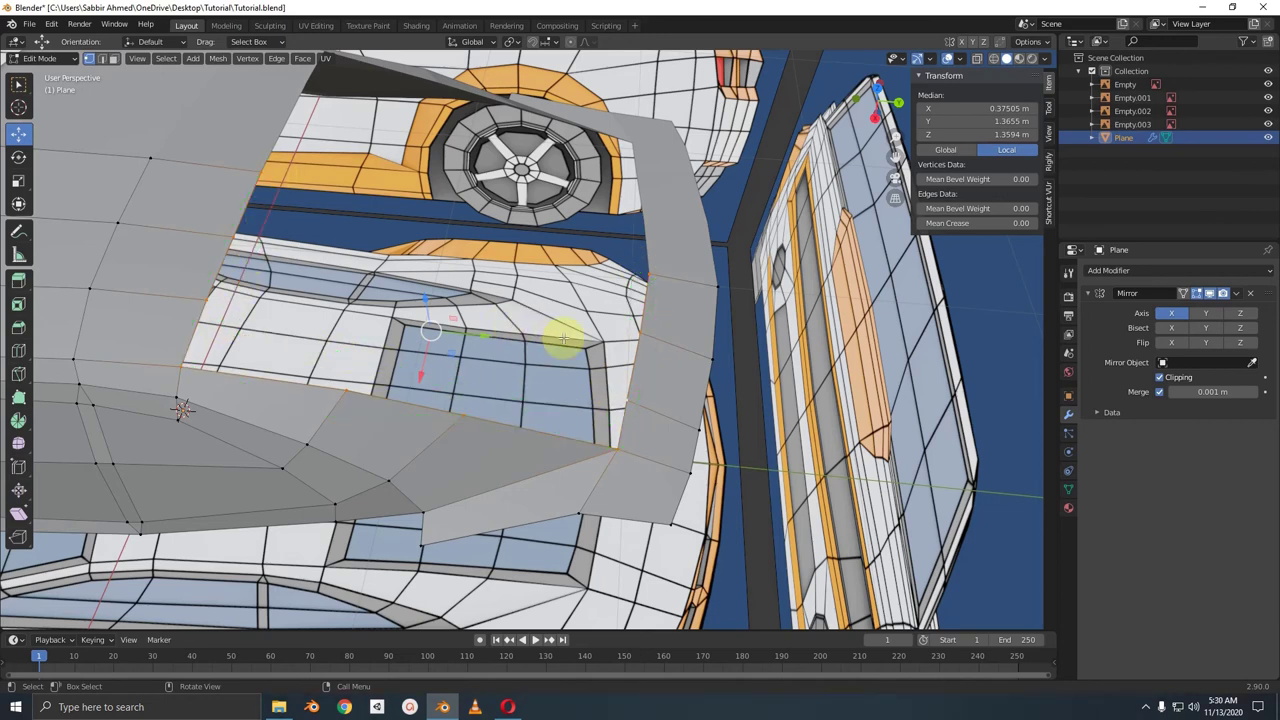
- Turn on X-ray with Alt+Z and switch to Top view
key("alt+z")
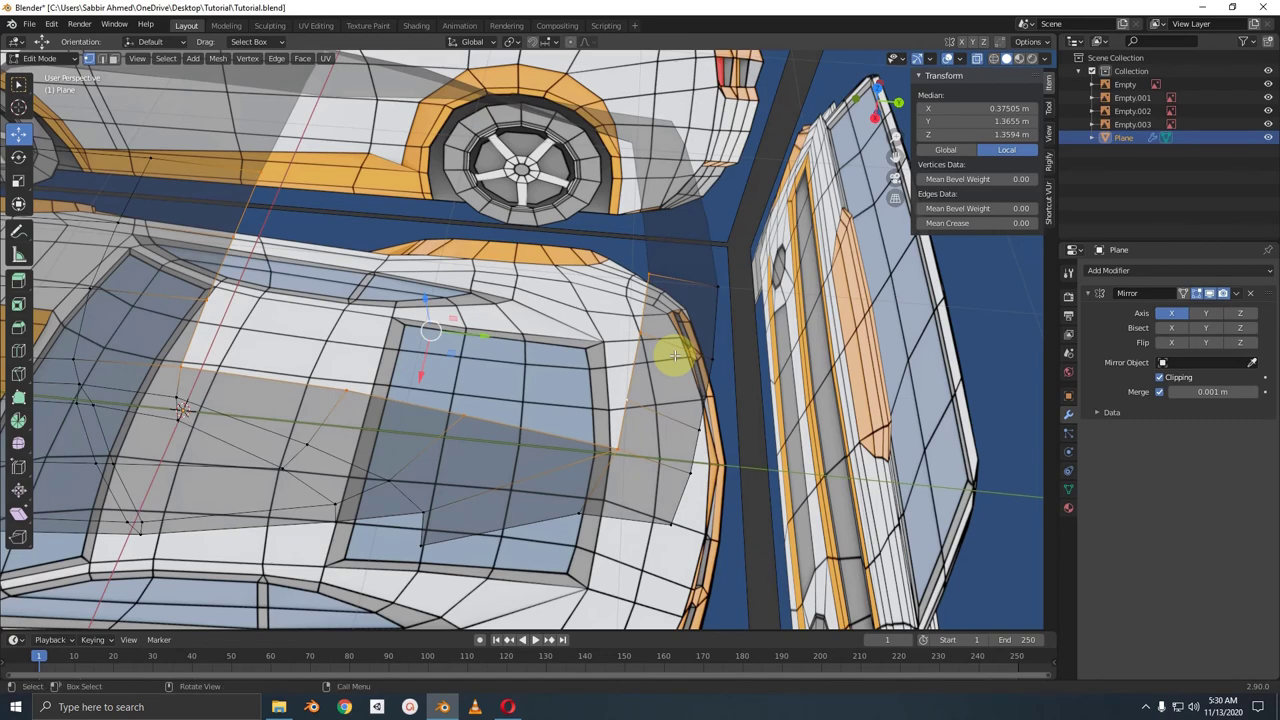
scroll(685, 357, "down", 4)
scroll(694, 360, "down", 1)
scroll(694, 360, "up", 3)
scroll(696, 360, "up", 2)
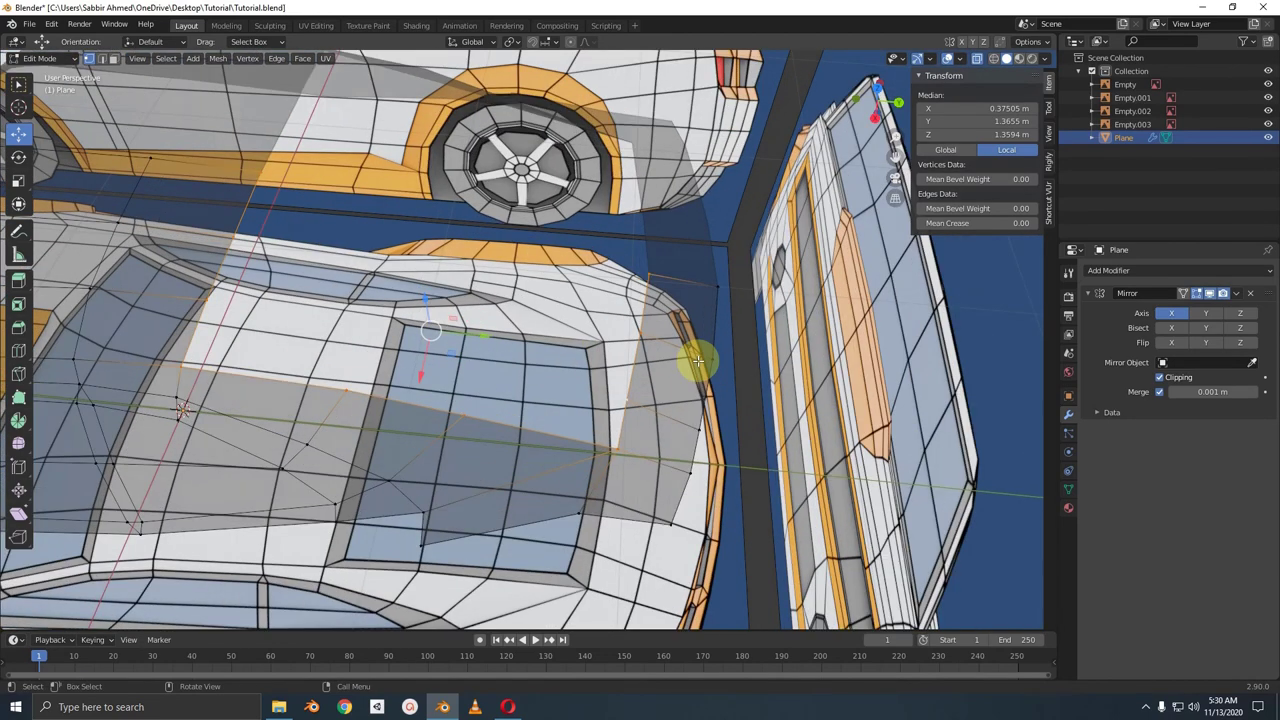
key("KP_7")
scroll(694, 357, "down", 1)
scroll(700, 366, "up", 1)
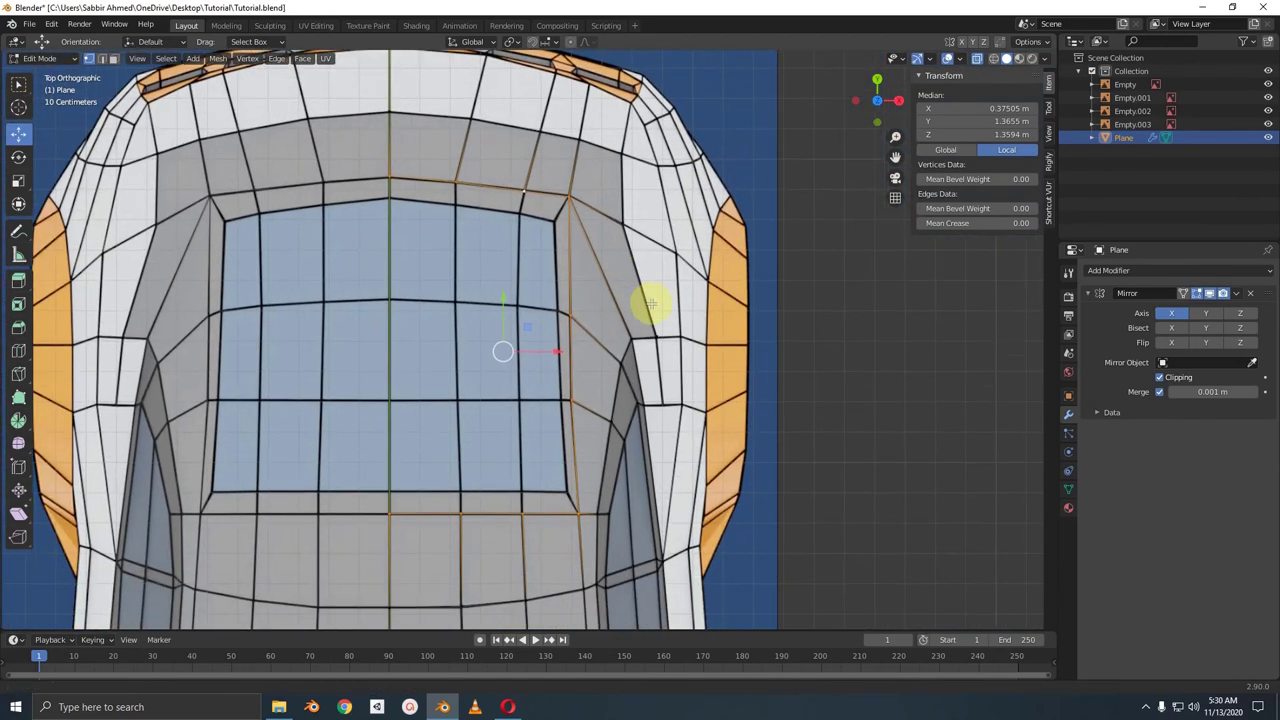
- Extrude the rear-window loop and shrink it inward to 0.85 to form an inner border
key("g")
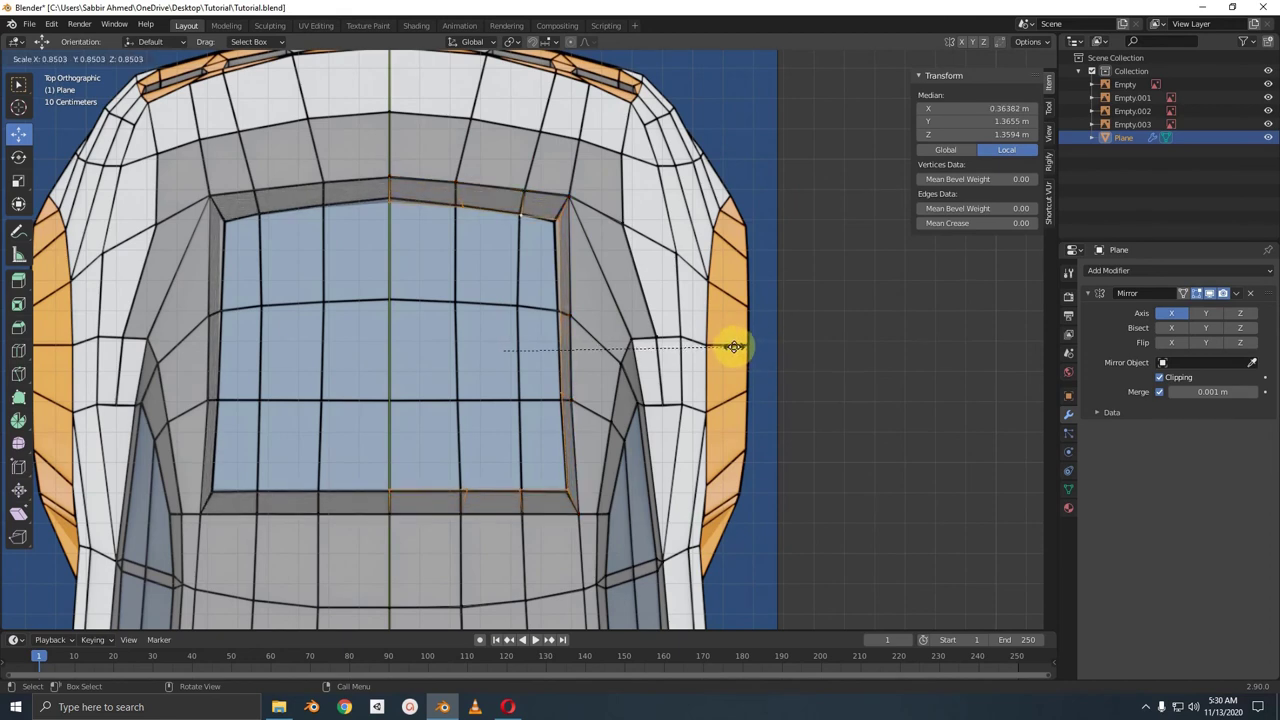
left_click(734, 346)
scroll(606, 303, "up", 1)
scroll(585, 451, "up", 2)
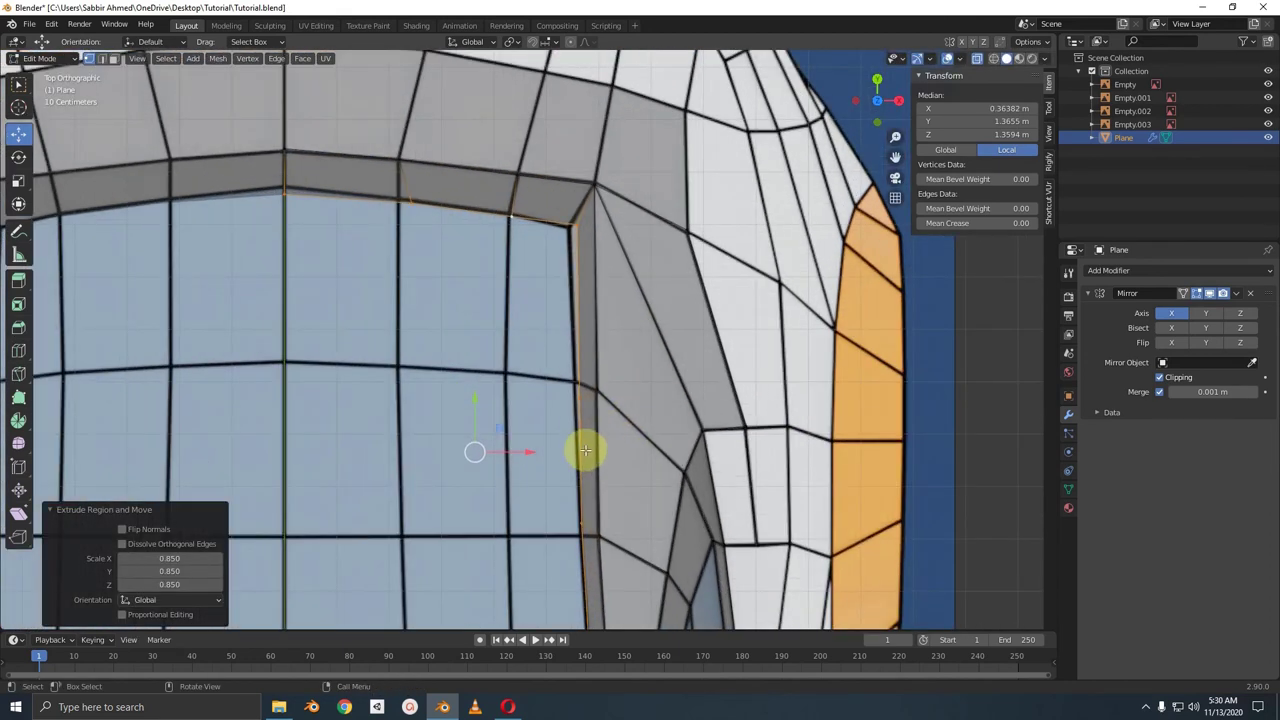
scroll(585, 451, "up", 2)
- Nudge two rim vertices and the opening's corner vertex into place
left_click(543, 364)
key("g")
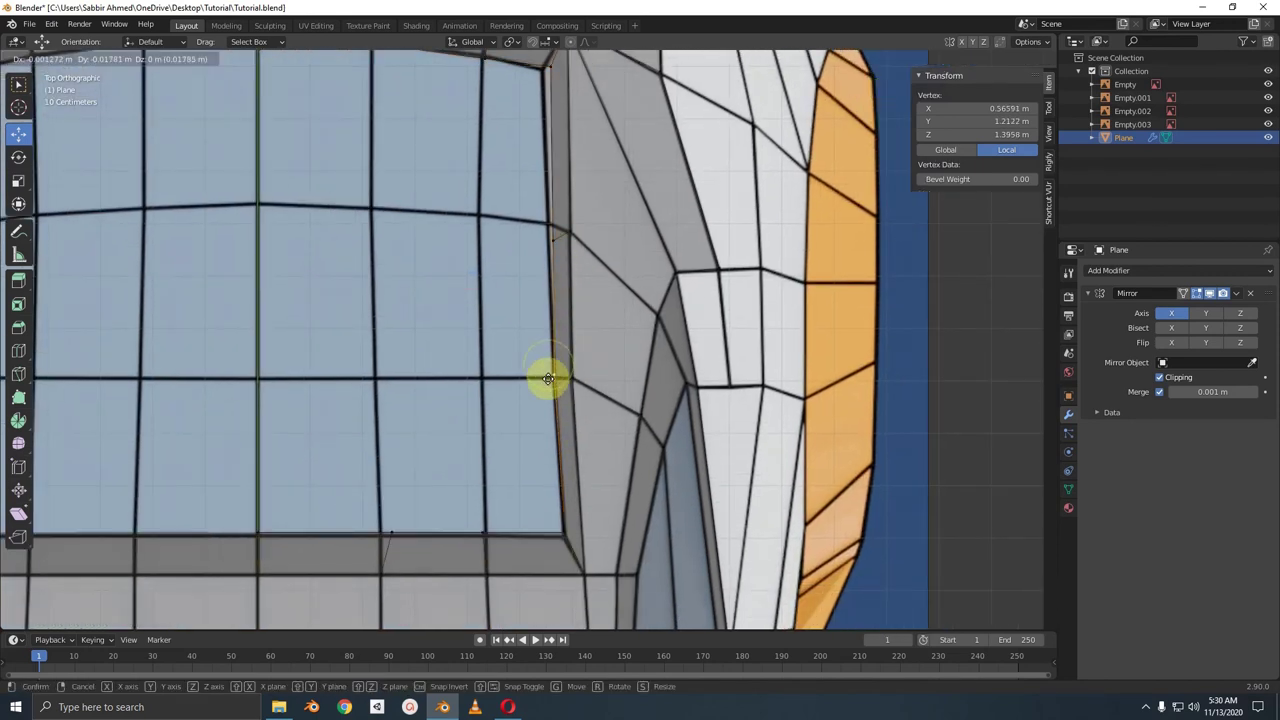
left_click(548, 378)
scroll(552, 305, "up", 3, "shift")
left_click(548, 300)
key("g")
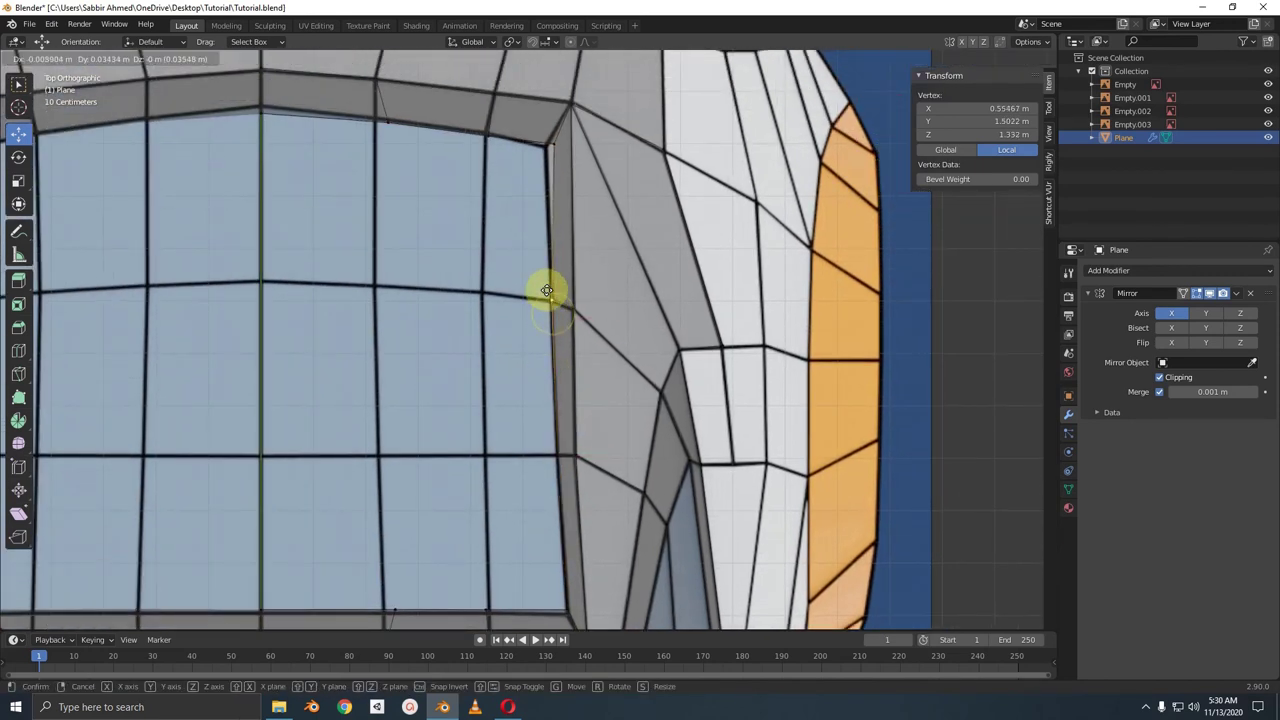
left_click(548, 295)
scroll(550, 240, "up", 3, "shift")
left_click(543, 220)
key("g")
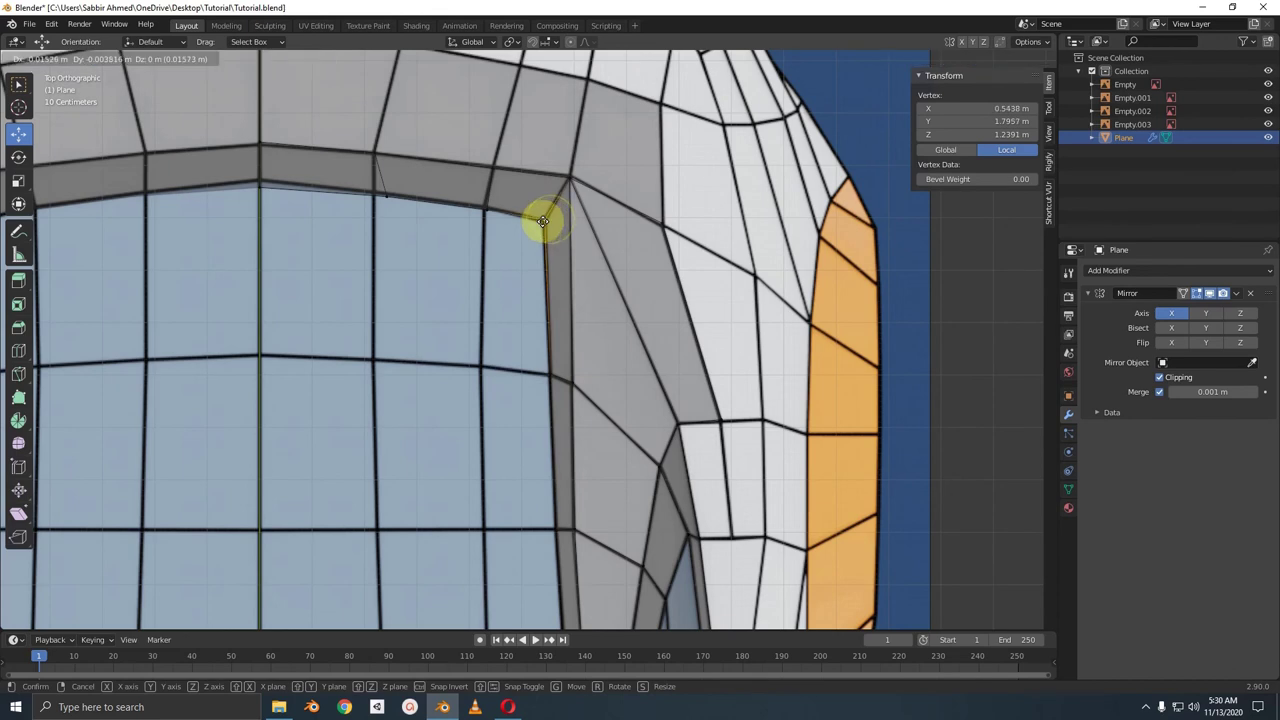
left_click(543, 220)
- Move another rim vertex and slide the bottom-edge vertices into a straight line
scroll(474, 229, "up", 2, "shift")
left_click(583, 260)
key("g")
left_click(431, 257)
scroll(446, 332, "down", 3, "shift")
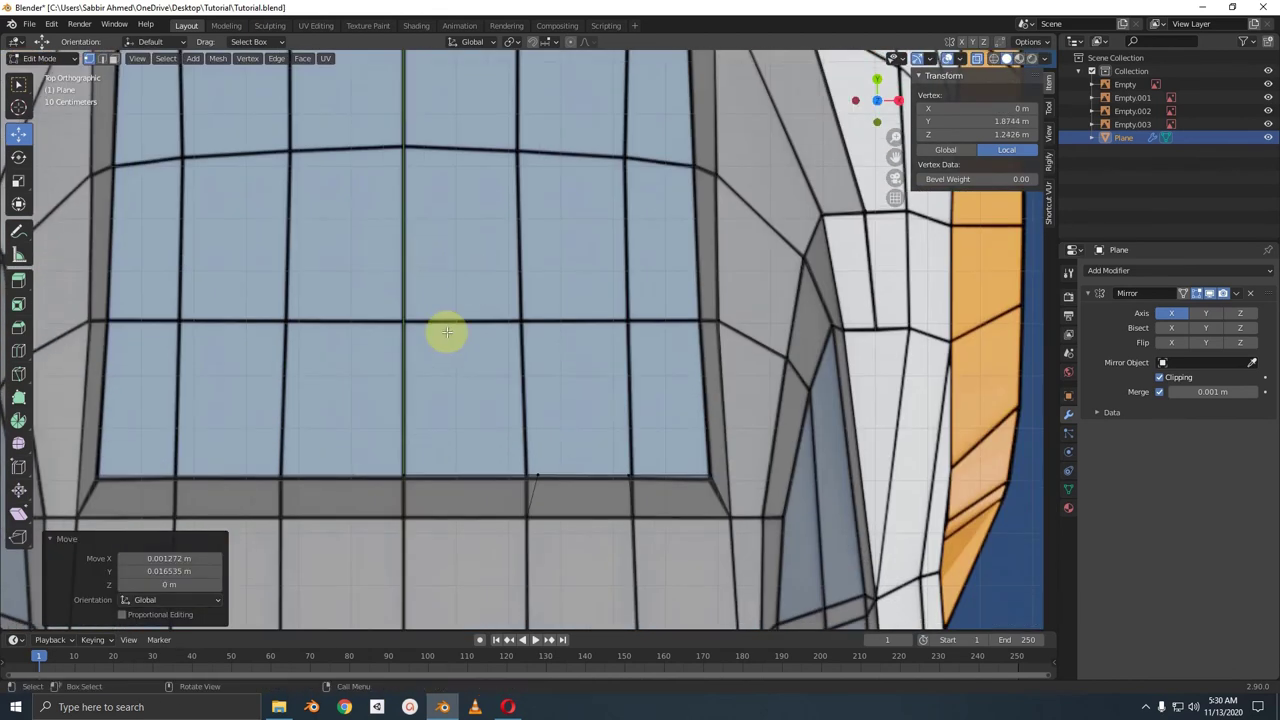
left_click_drag(533, 477, 527, 477)
left_click(403, 477)
left_click_drag(630, 477, 710, 477)
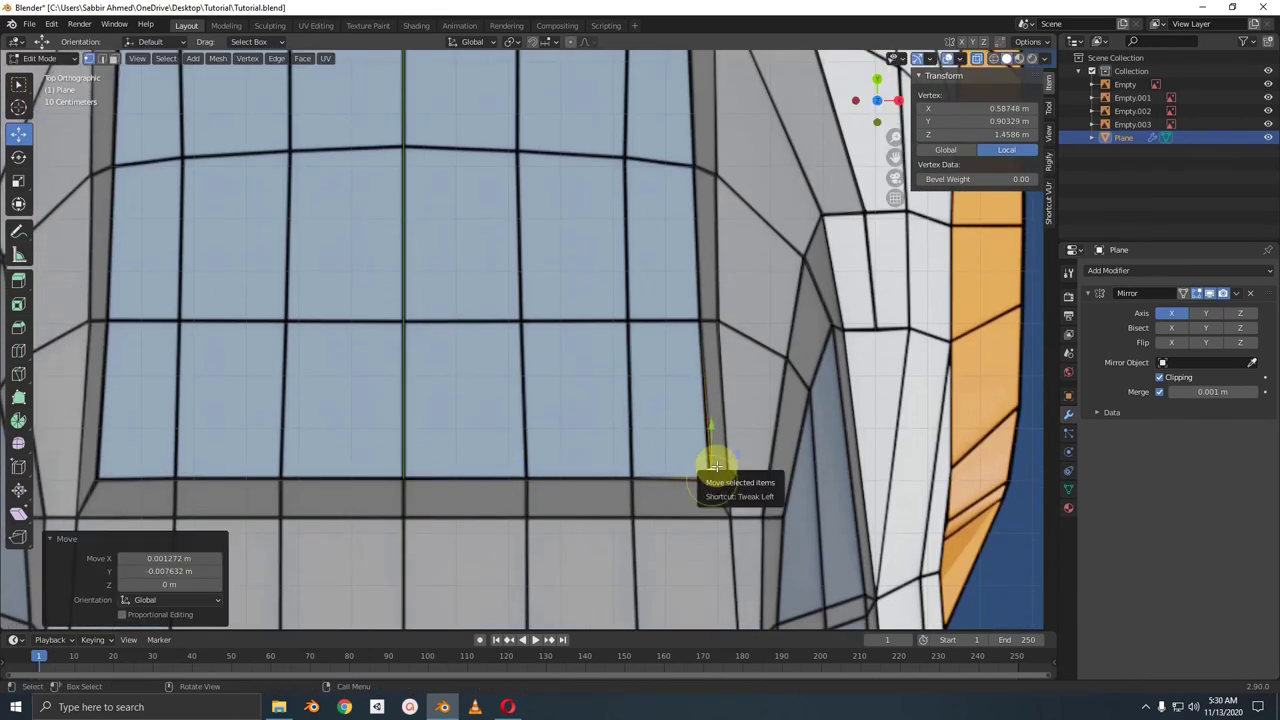
key("KP_3")
mouse_move(685, 459)
middle_mouse_down("shift")
mouse_move(494, 266)
mouse_move(594, 374)
mouse_move(533, 378)
middle_mouse_up("shift")
- Select several cabin side edges and raise them slightly in Right view
scroll(531, 351, "down", 3)
left_click(399, 384, "alt")
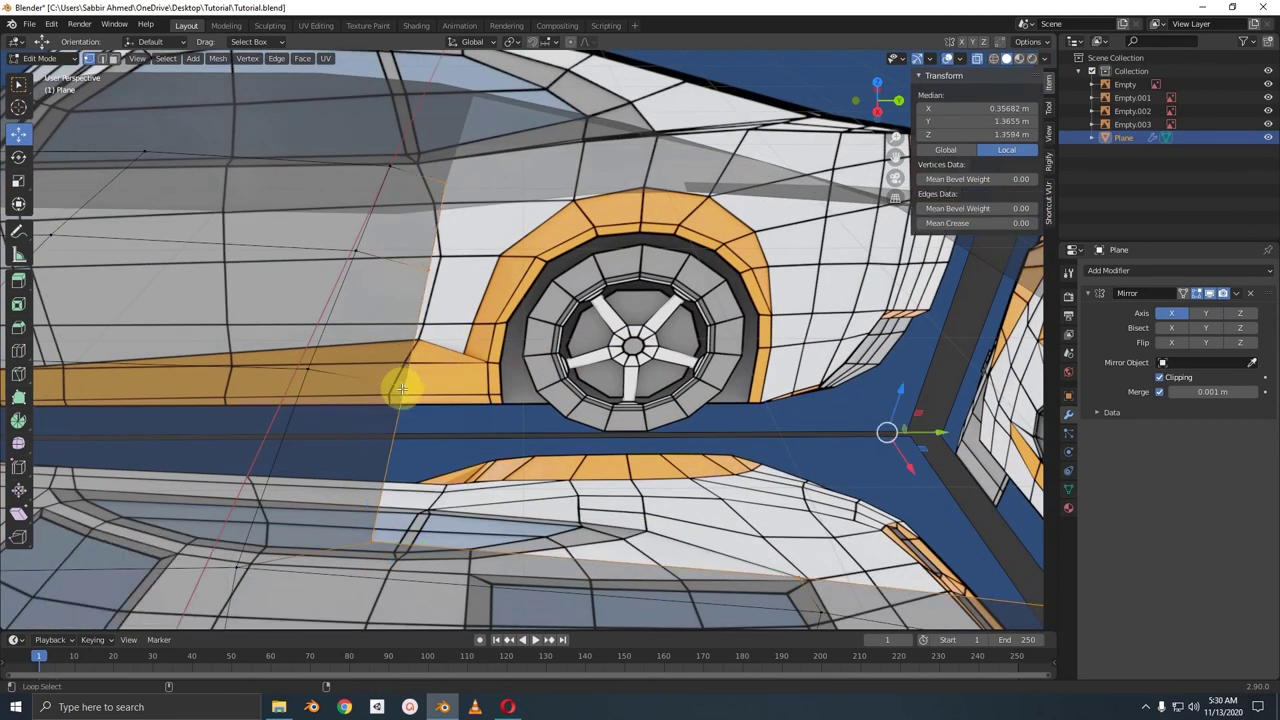
left_click(441, 201)
left_click(428, 275, "shift")
left_click(404, 387, "shift")
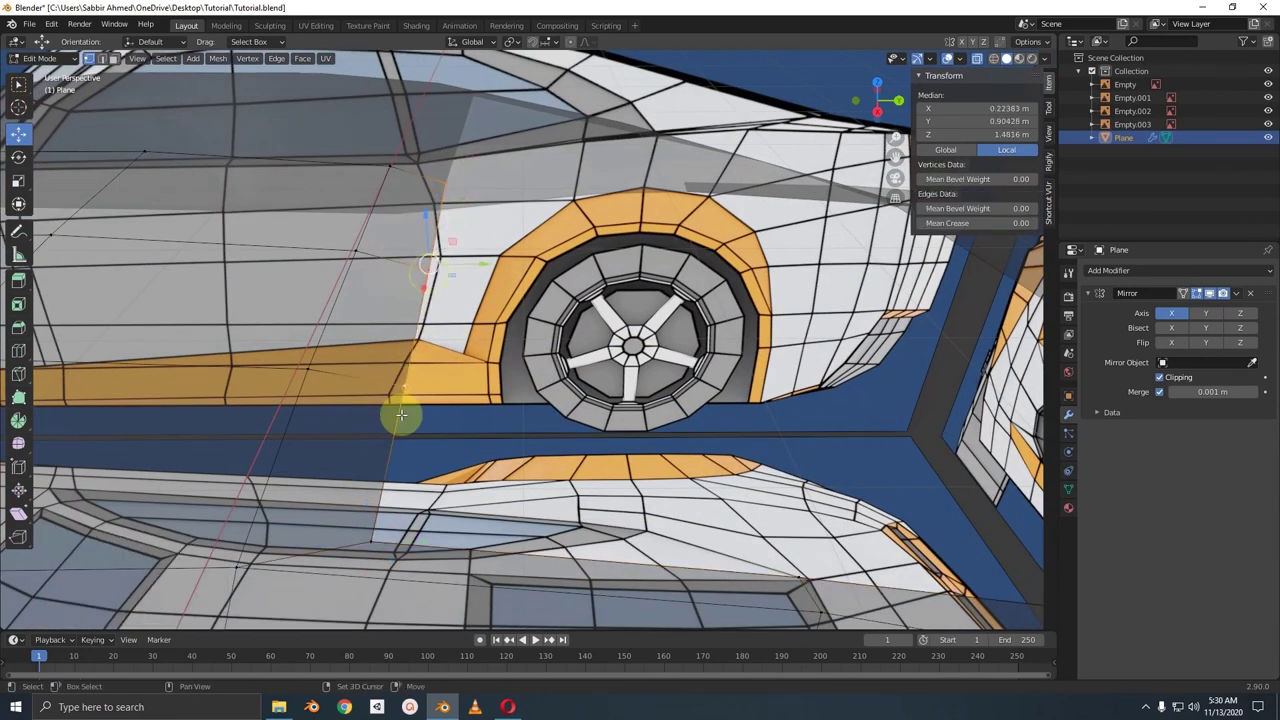
key("KP_3")
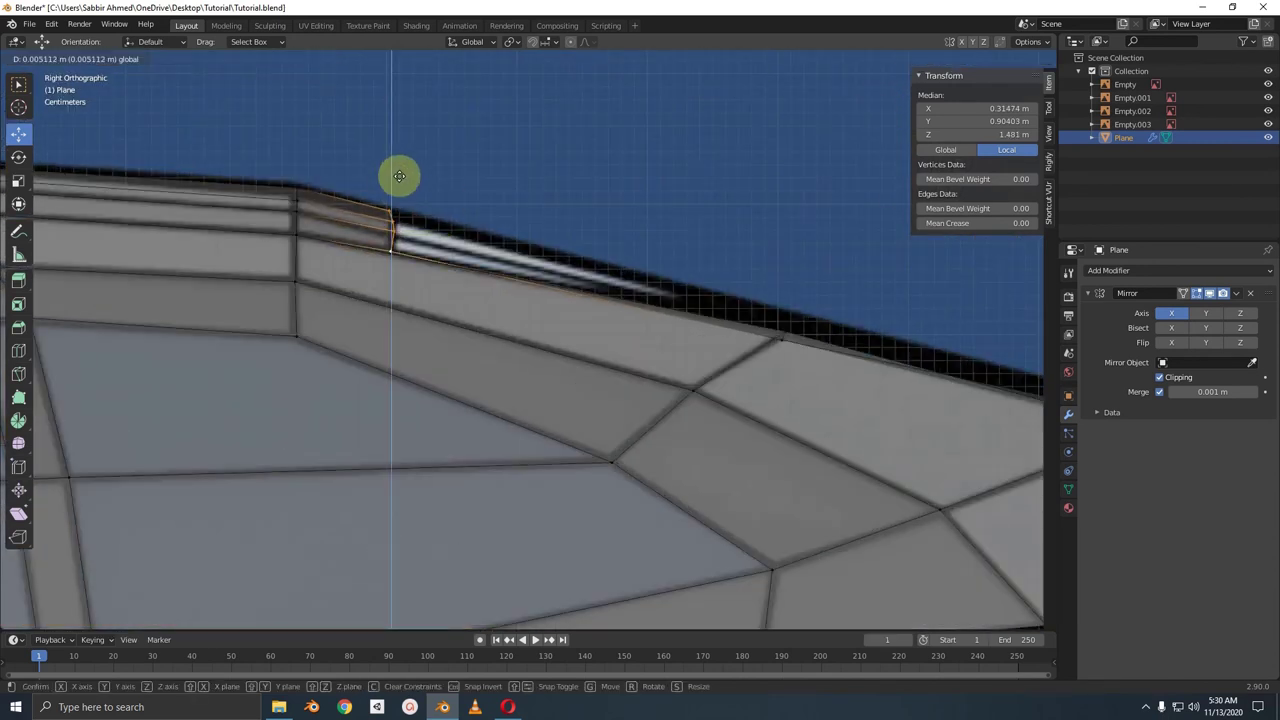
left_click_drag(400, 177, 583, 271)
- Adjust a single roof-edge vertex's height along Z to smooth the roofline
left_click(580, 370)
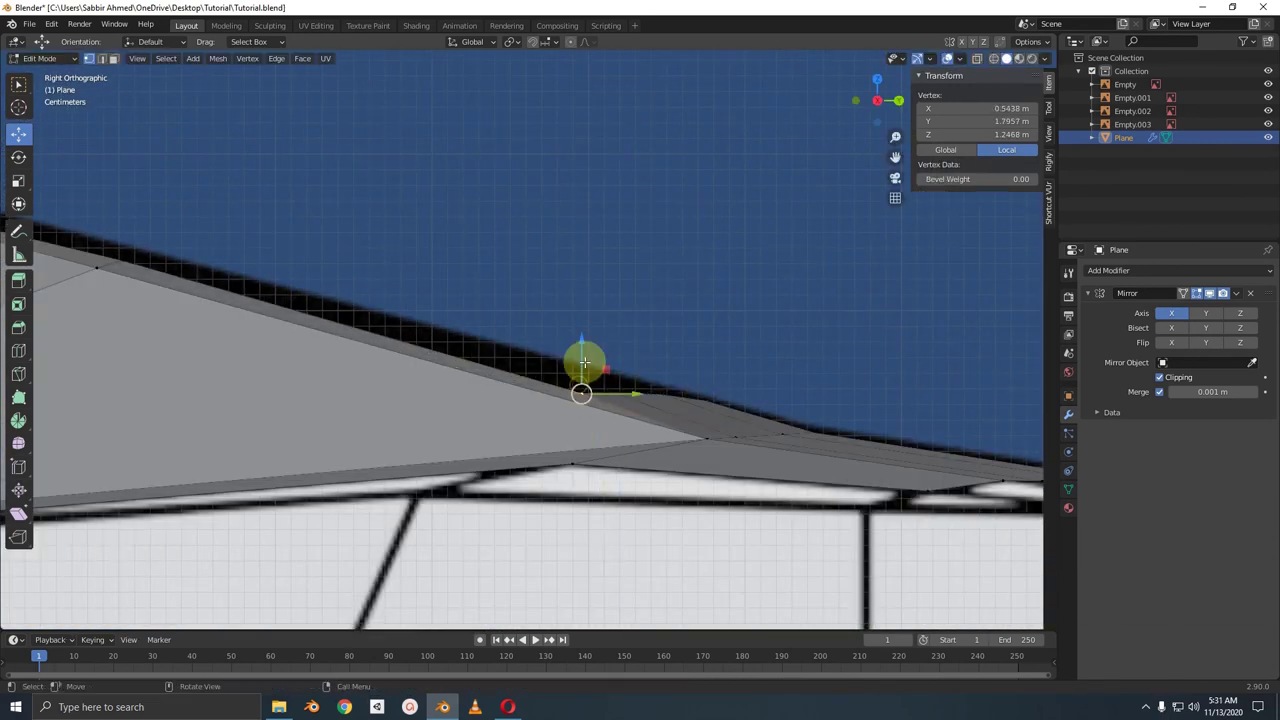
scroll(586, 337, "up", 2)
mouse_move(447, 320)
left_mouse_down()
mouse_move(443, 289)
mouse_move(383, 294)
left_mouse_up()
key("g")
key("z")
left_click(423, 331)
mouse_move(383, 294)
middle_mouse_down()
mouse_move(420, 329)
mouse_move(783, 432)
mouse_move(737, 429)
mouse_move(631, 491)
middle_mouse_up()
key("g")
key("z")
left_click(423, 289)
- Fill the cabin roof opening's edge loop with a new face
left_click(474, 545, "alt")
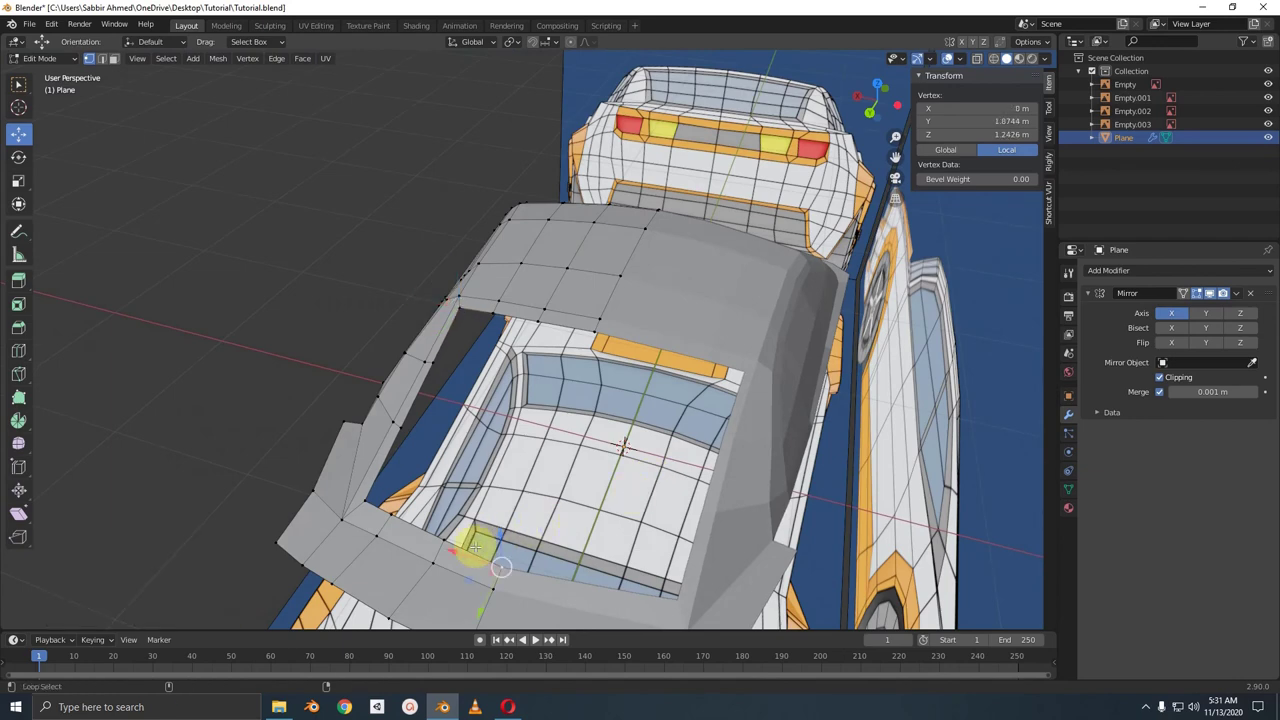
key("f")
middle_click_drag(571, 500, 617, 489)
- Cut a new edge across the roof face between two opposite vertices
left_click(590, 320)
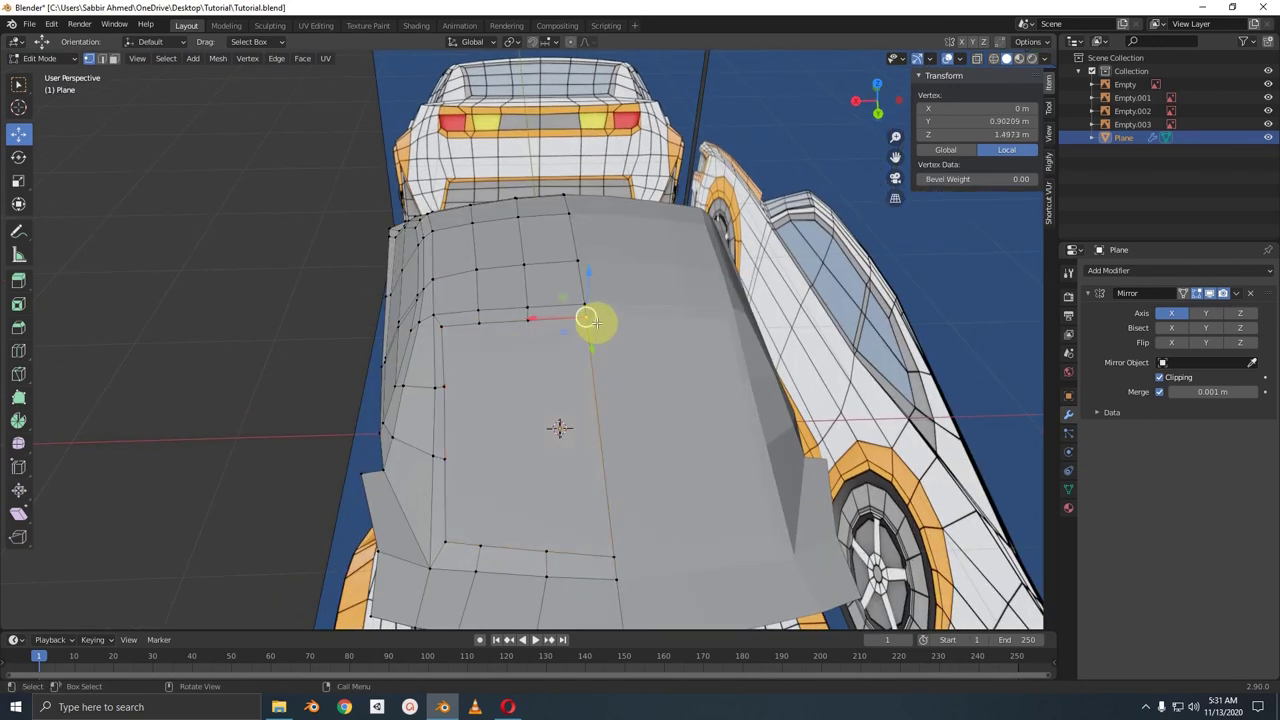
left_click(615, 540, "shift")
middle_click_drag(637, 532, 591, 517)
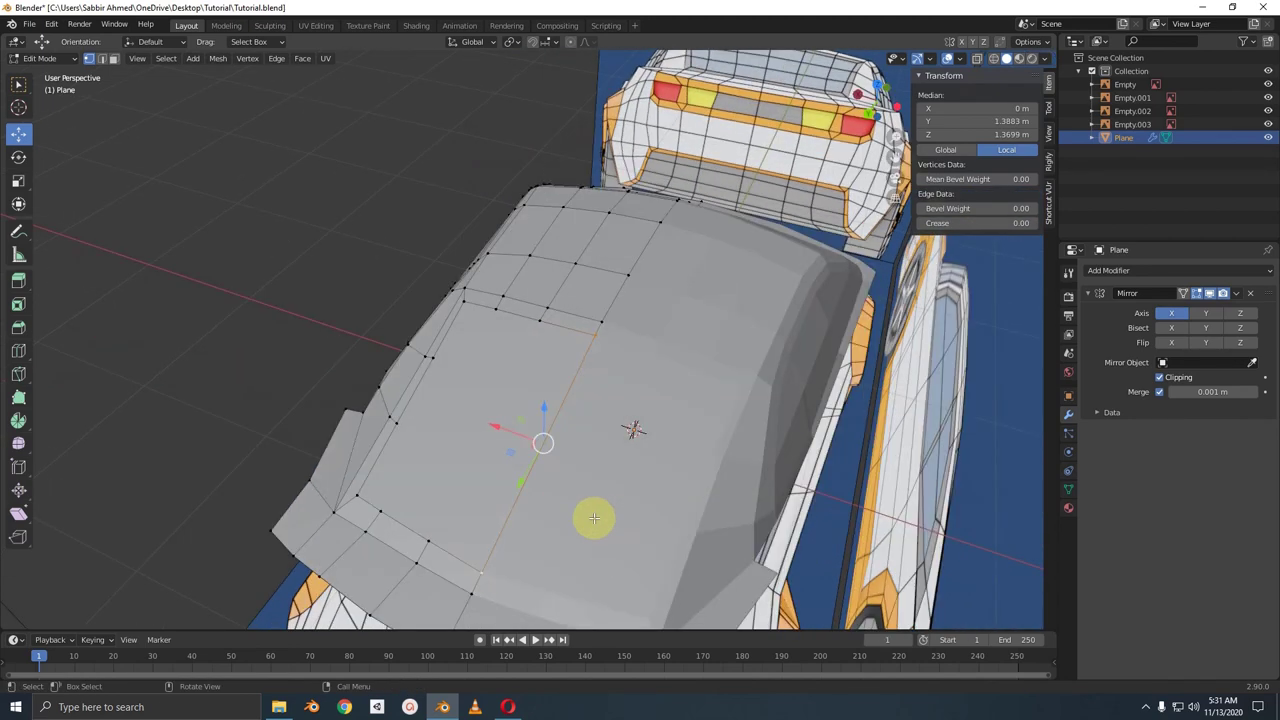
middle_click_drag(616, 466, 569, 378)
right_click(575, 376)
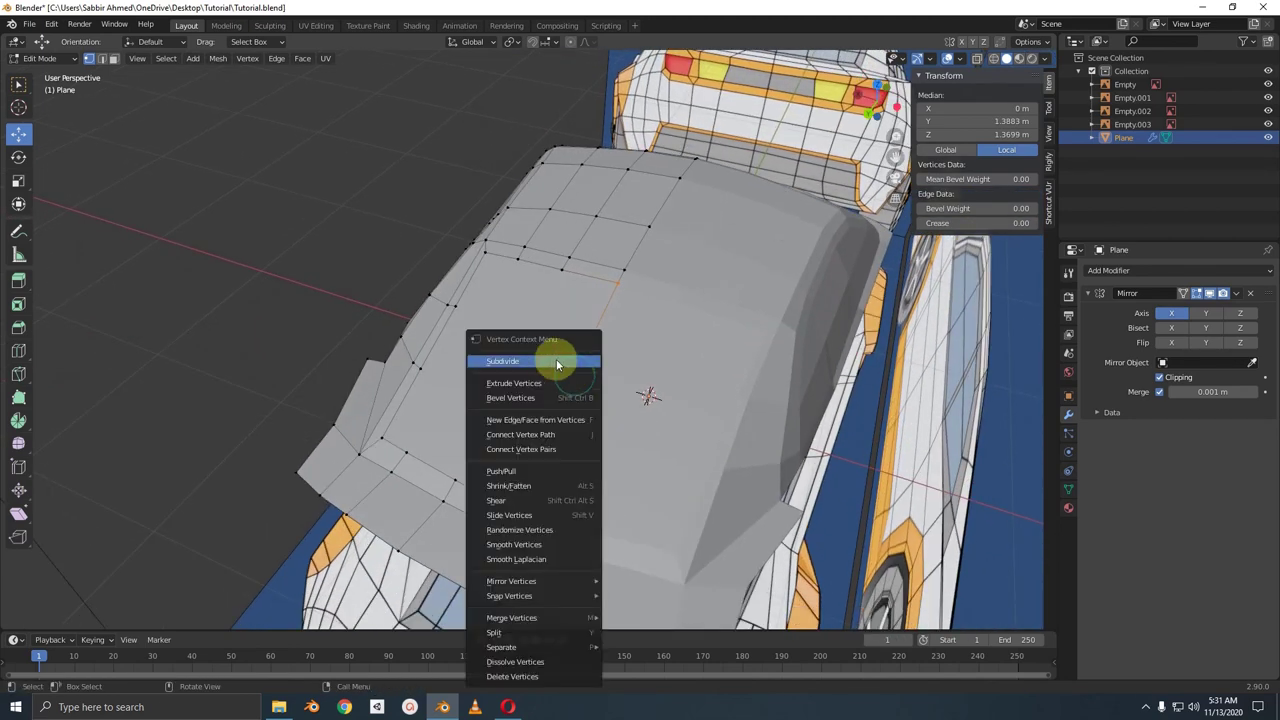
left_click(546, 362)
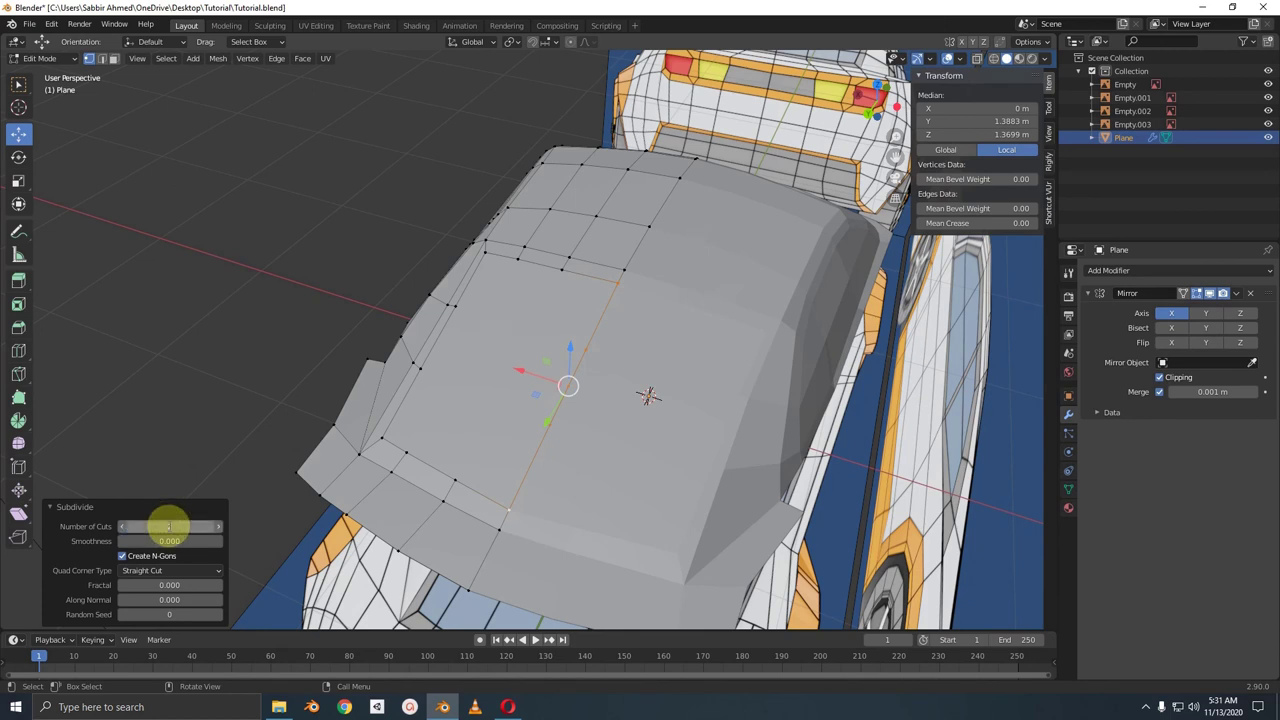
- Move the new edge's end vertex up to reshape the roof corner
left_click(424, 368)
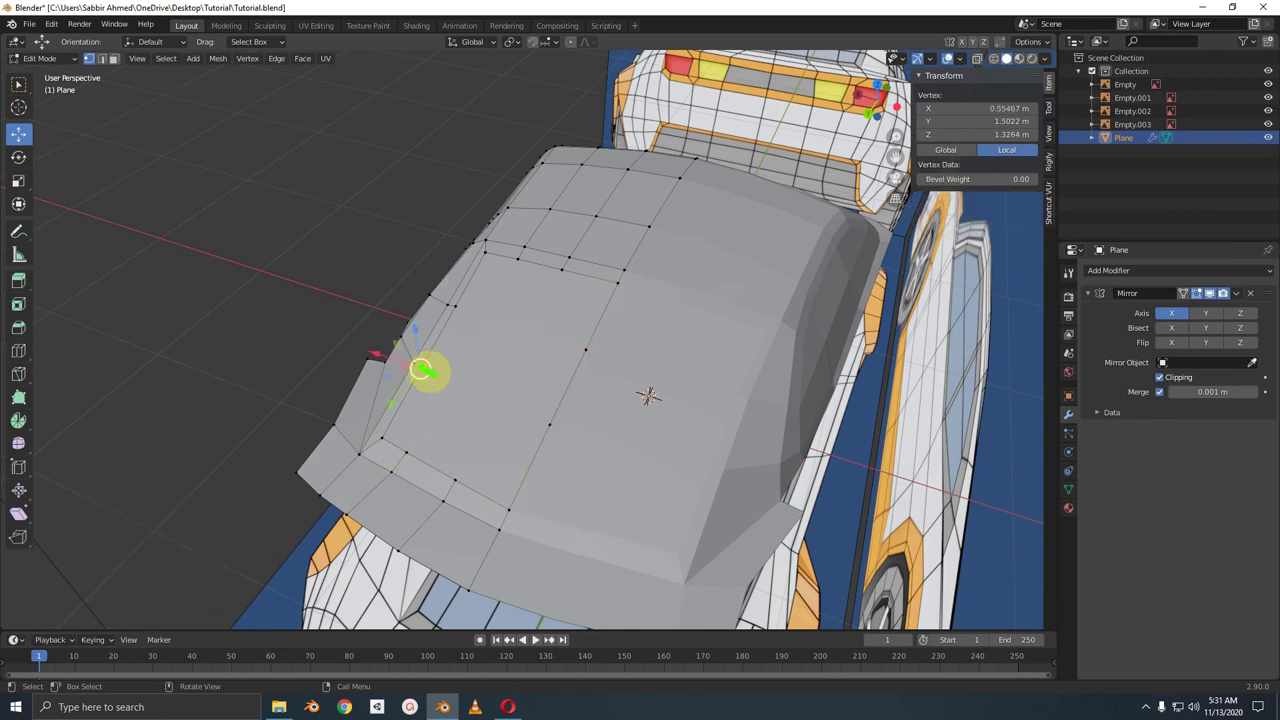
left_click_drag(421, 370, 576, 428)
left_click_drag(460, 309, 608, 355)
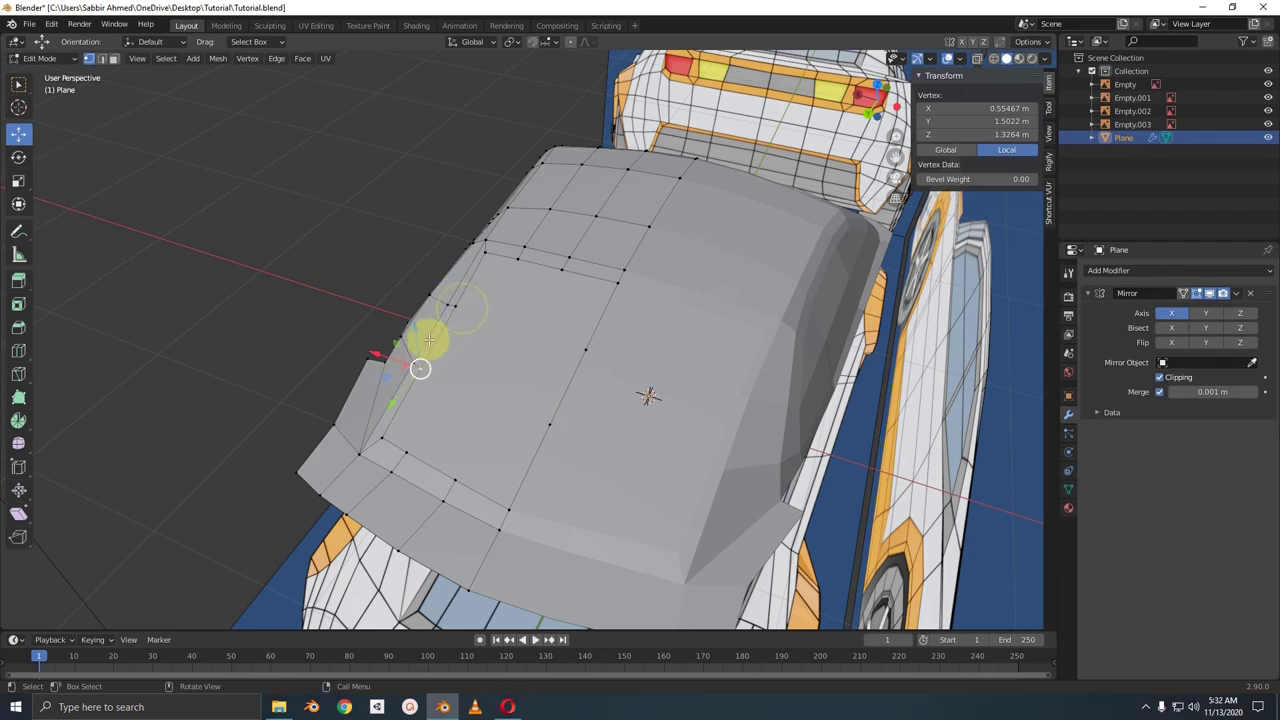
left_click_drag(420, 368, 455, 305)
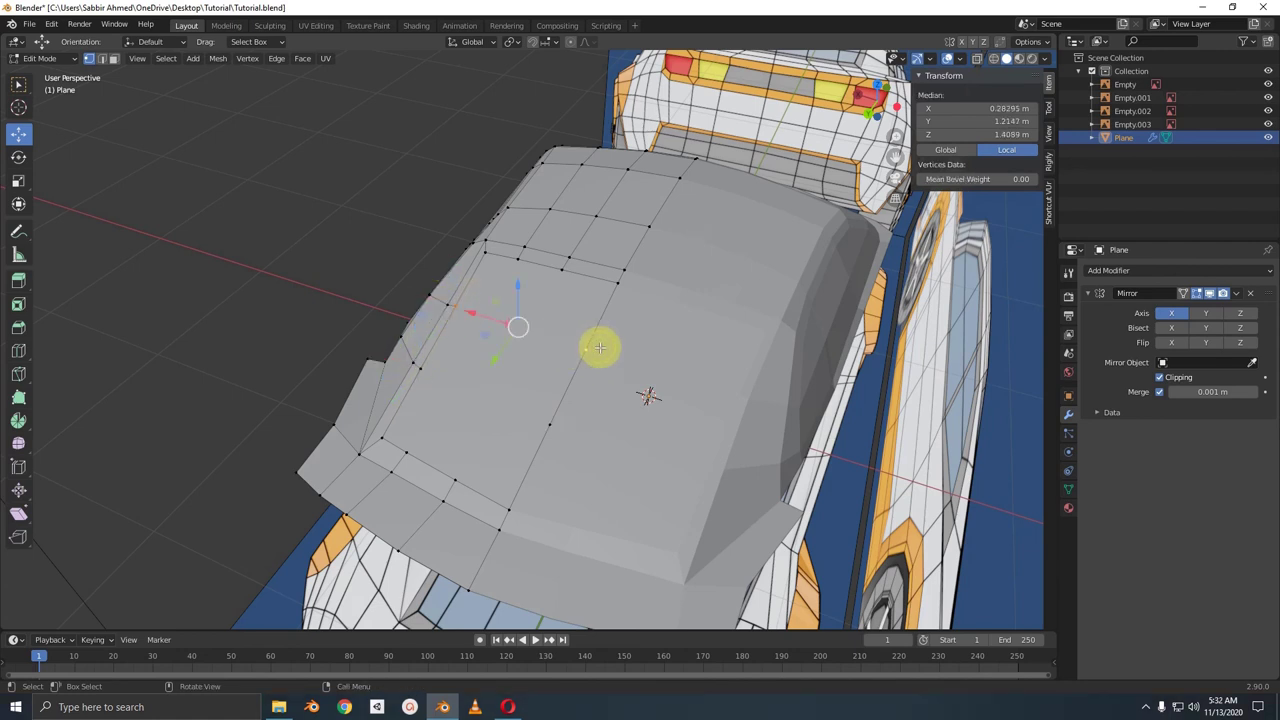
- Select and mark the roof vertices and edges to adjust next, including the front vertex and a roof edge loop
left_click(420, 370)
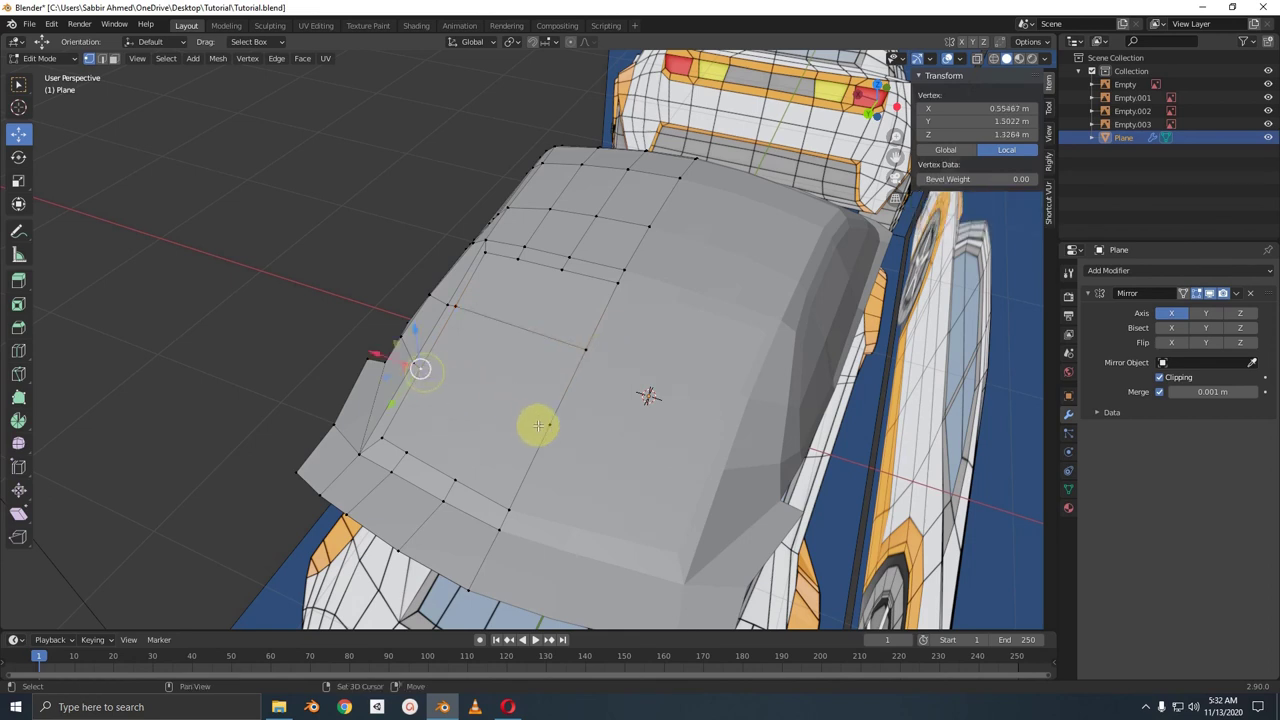
left_click(424, 456, "shift")
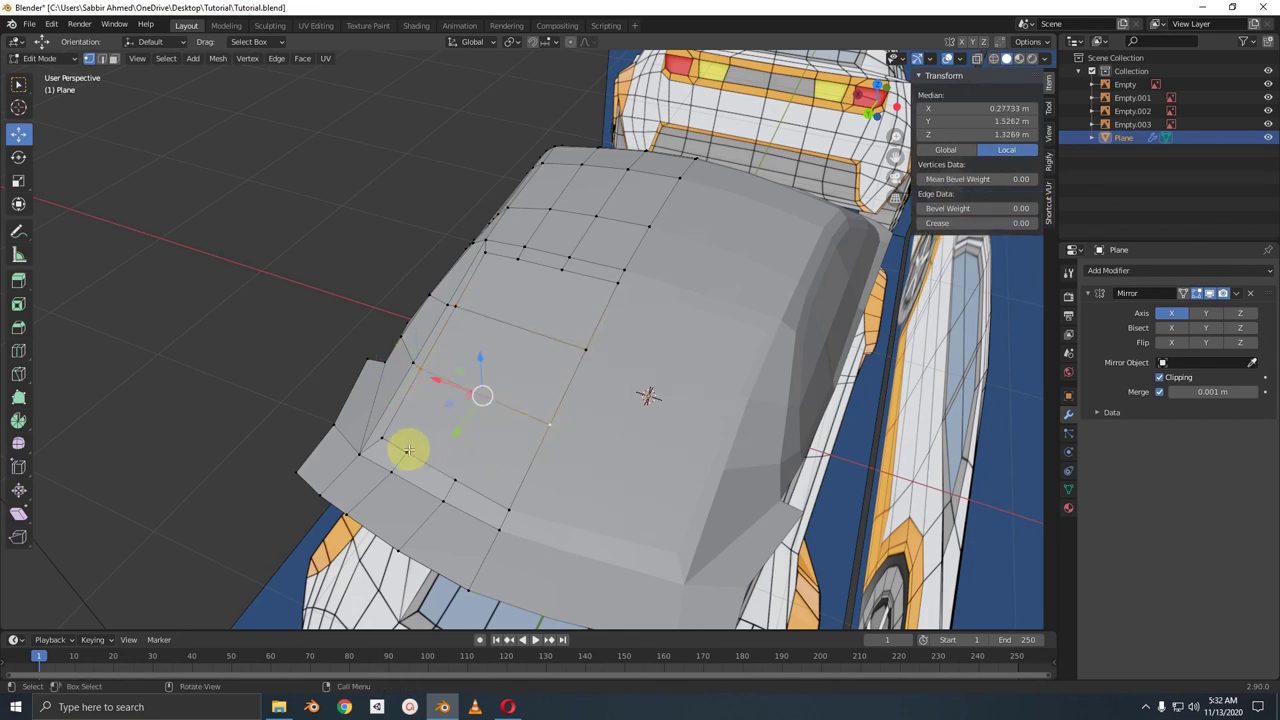
left_click(408, 450)
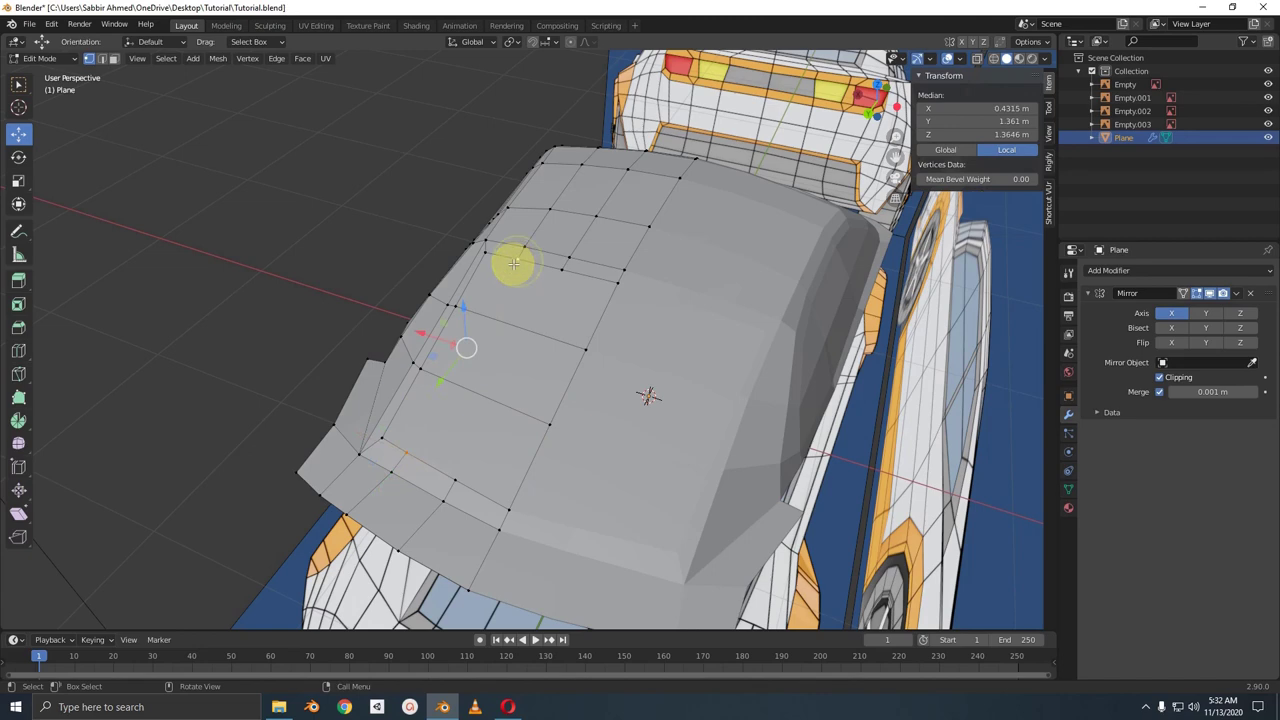
left_click(513, 263, "alt")
scroll(491, 371, "up", 1)
scroll(482, 303, "up", 1)
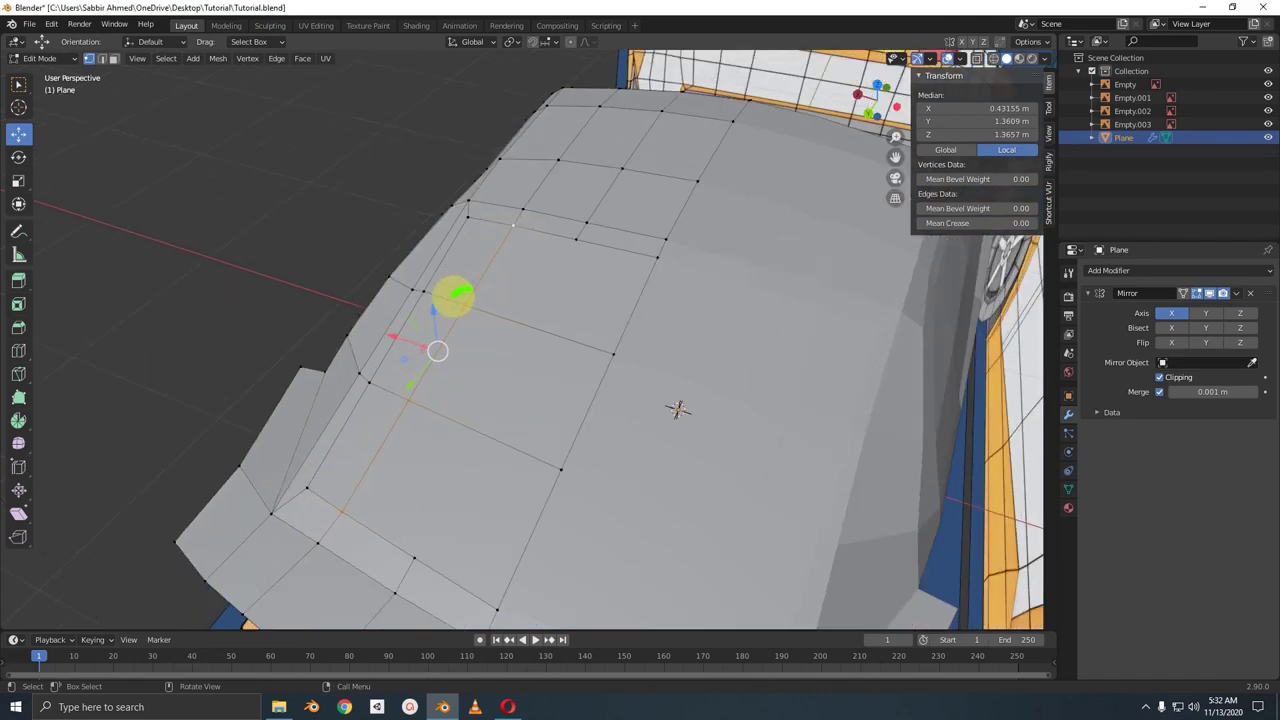
left_click_drag(455, 296, 457, 300)
mouse_move(420, 386)
left_mouse_down()
mouse_move(428, 423)
mouse_move(393, 390)
left_mouse_up()
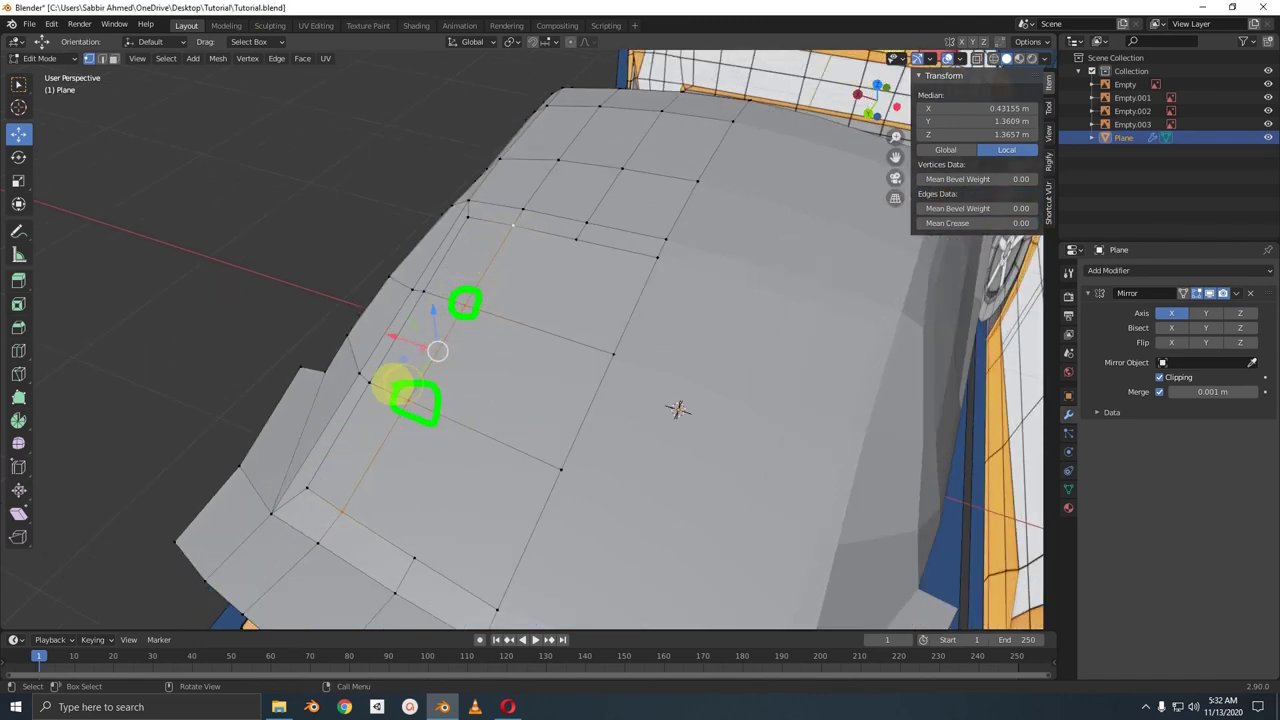
left_click(576, 239)
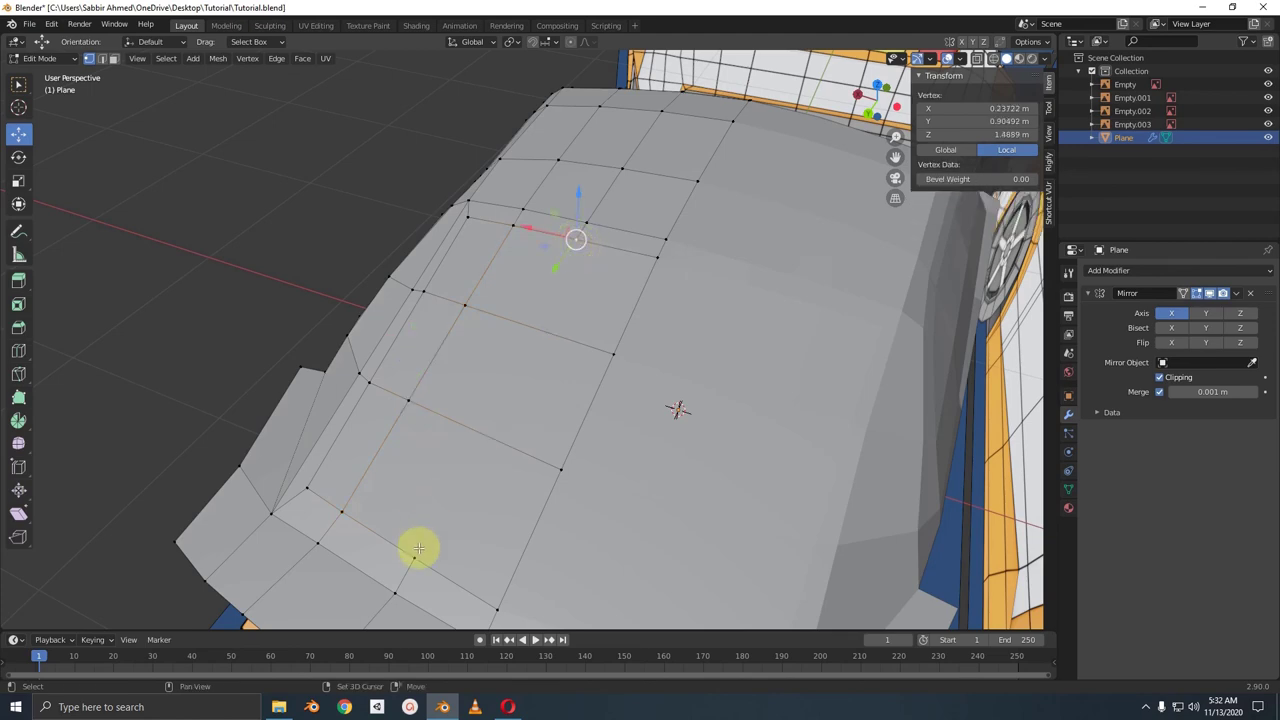
left_click(418, 548, "shift")
scroll(418, 548, "down", 2)
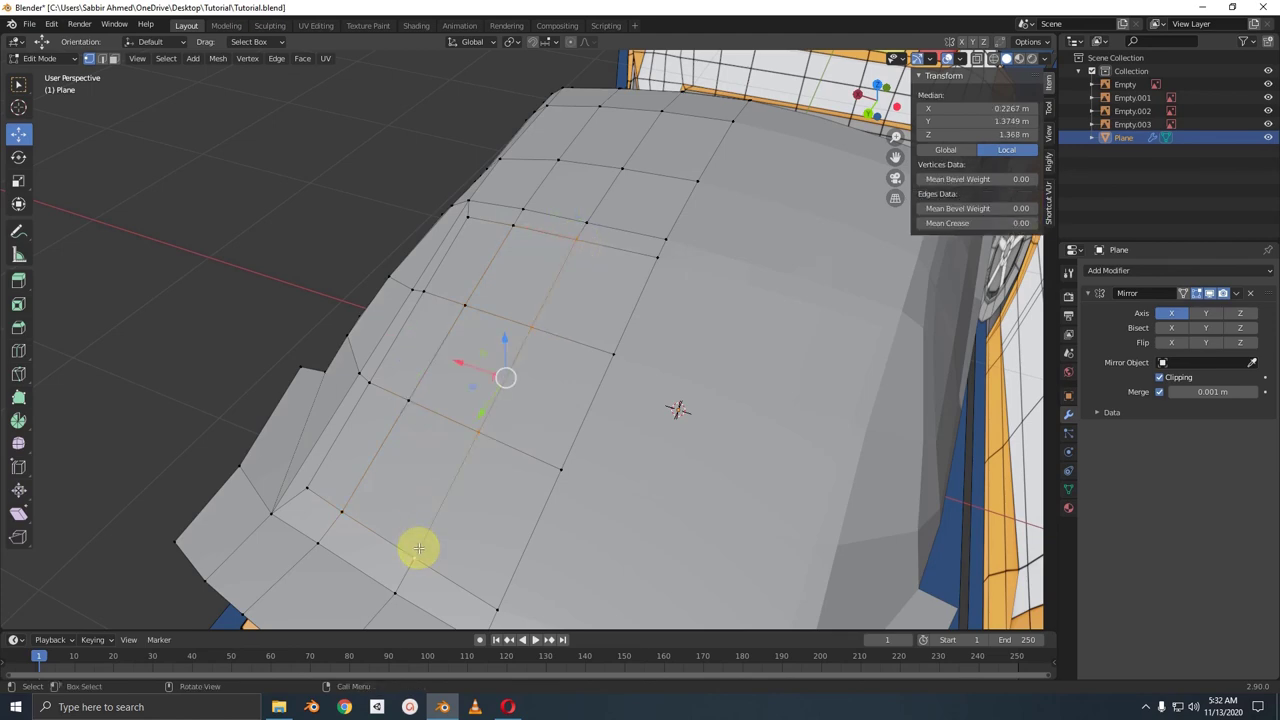
scroll(430, 535, "down", 3)
- Switch to Object Mode, orbit the car, then re-enter Edit Mode to view the whole roof shell
key("Tab")
mouse_move(434, 466)
middle_mouse_down()
mouse_move(636, 460)
mouse_move(706, 437)
mouse_move(694, 451)
mouse_move(590, 443)
mouse_move(509, 457)
mouse_move(689, 426)
mouse_move(586, 449)
mouse_move(552, 549)
mouse_move(497, 471)
mouse_move(543, 506)
middle_mouse_up()
key("Tab")
scroll(543, 506, "down", 1)
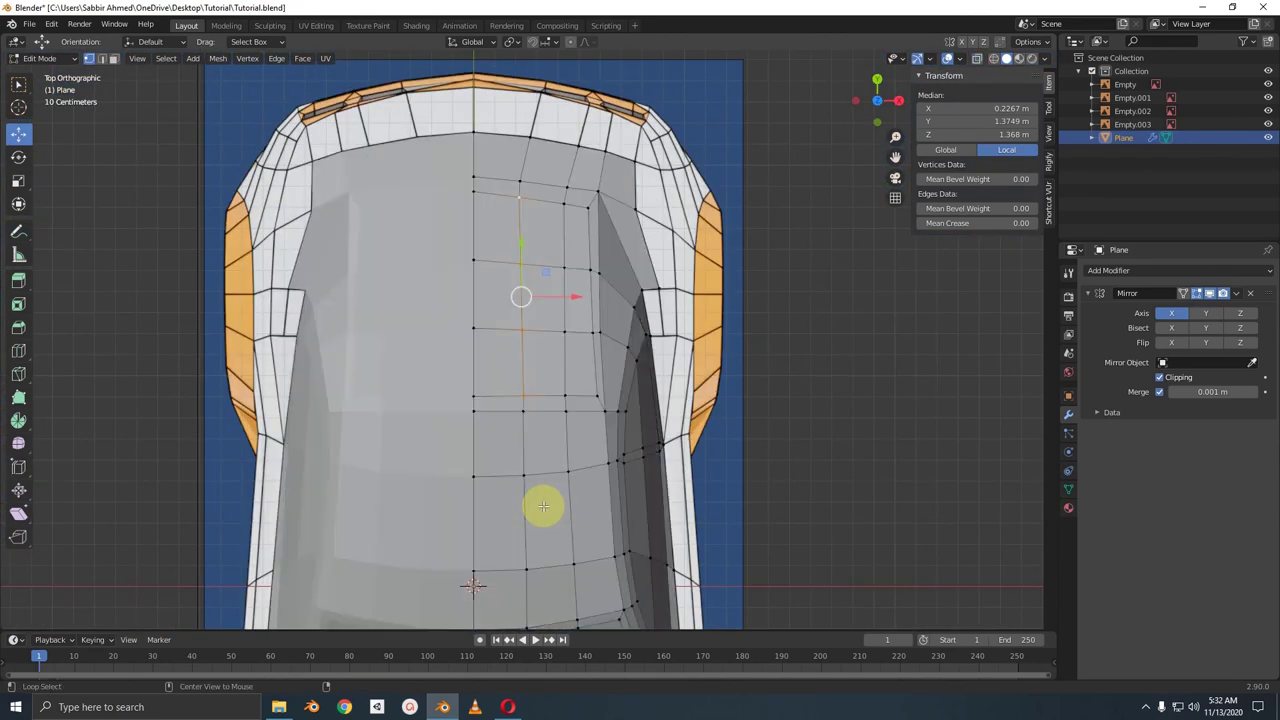
scroll(654, 486, "down", 4)
mouse_move(654, 486)
middle_mouse_down()
mouse_move(611, 426)
mouse_move(614, 486)
mouse_move(680, 507)
middle_mouse_up()
scroll(611, 426, "up", 3)
scroll(634, 489, "up", 2)
key("Tab")
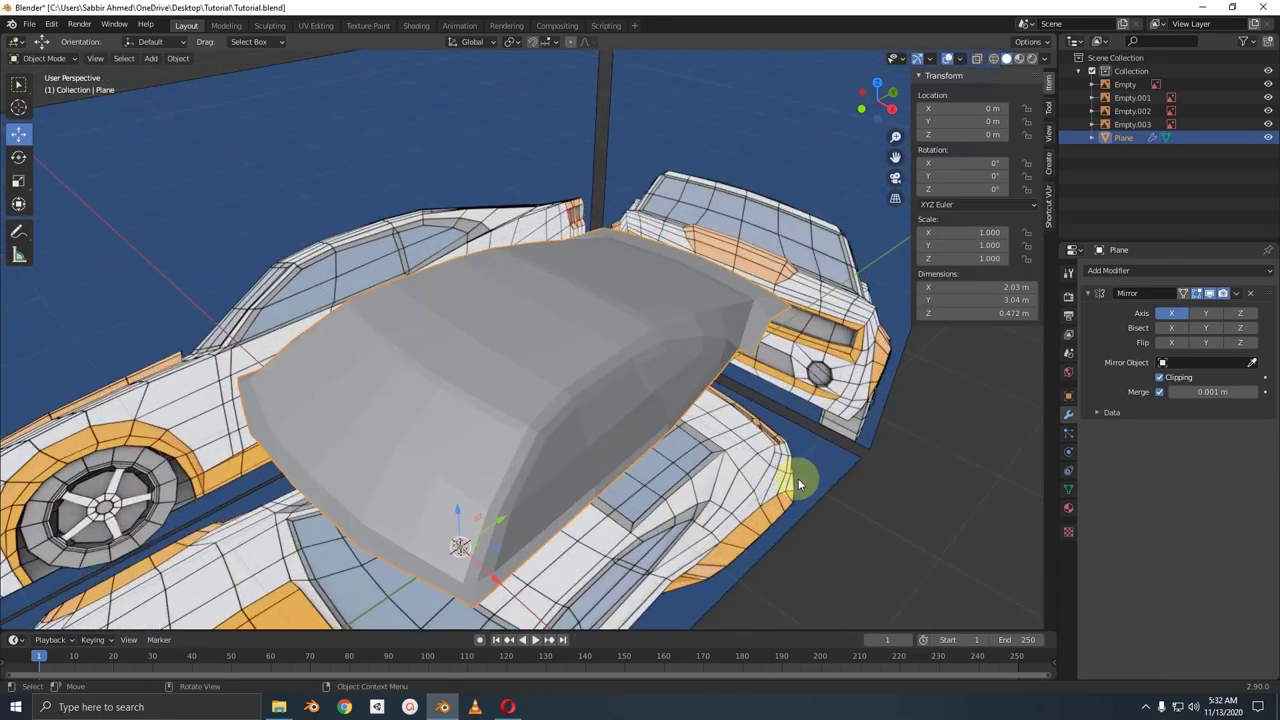
mouse_move(800, 486)
middle_mouse_down()
mouse_move(686, 429)
mouse_move(663, 443)
mouse_move(806, 469)
middle_mouse_up()
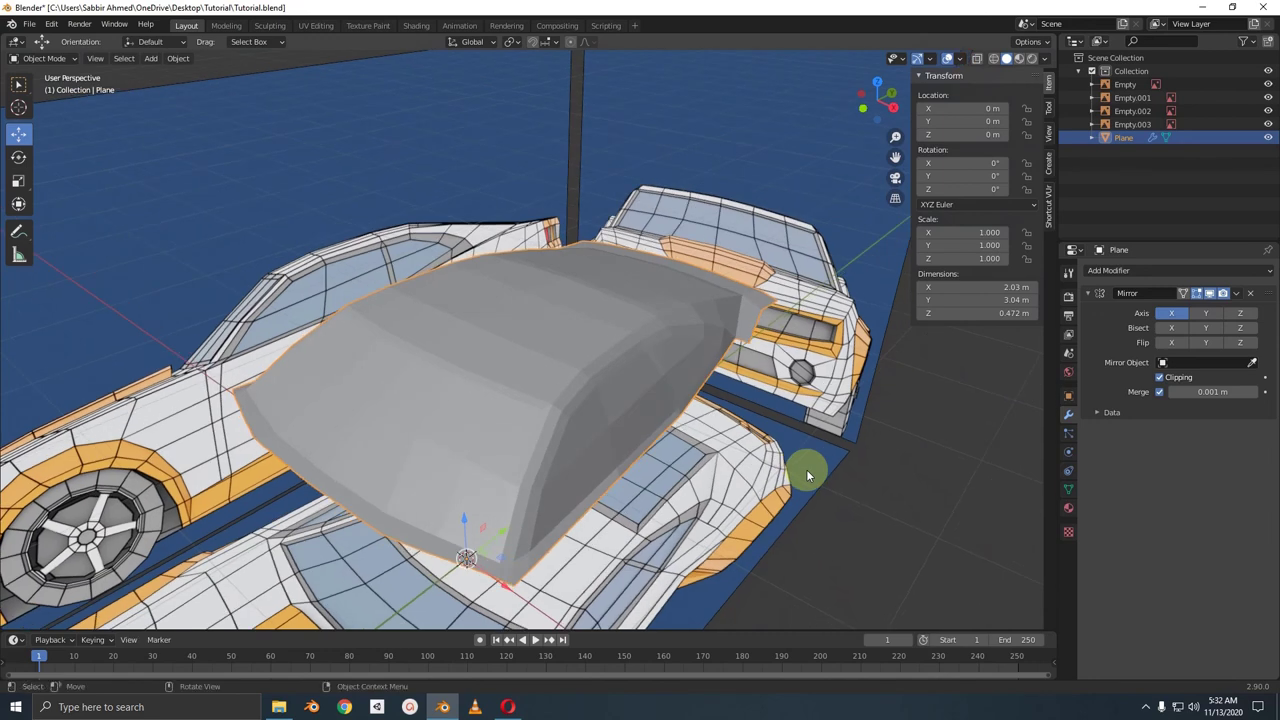
mouse_move(807, 472)
middle_mouse_down()
mouse_move(808, 491)
mouse_move(777, 417)
mouse_move(770, 445)
mouse_move(686, 423)
mouse_move(580, 366)
mouse_move(695, 410)
middle_mouse_up()
scroll(695, 410, "down", 3)
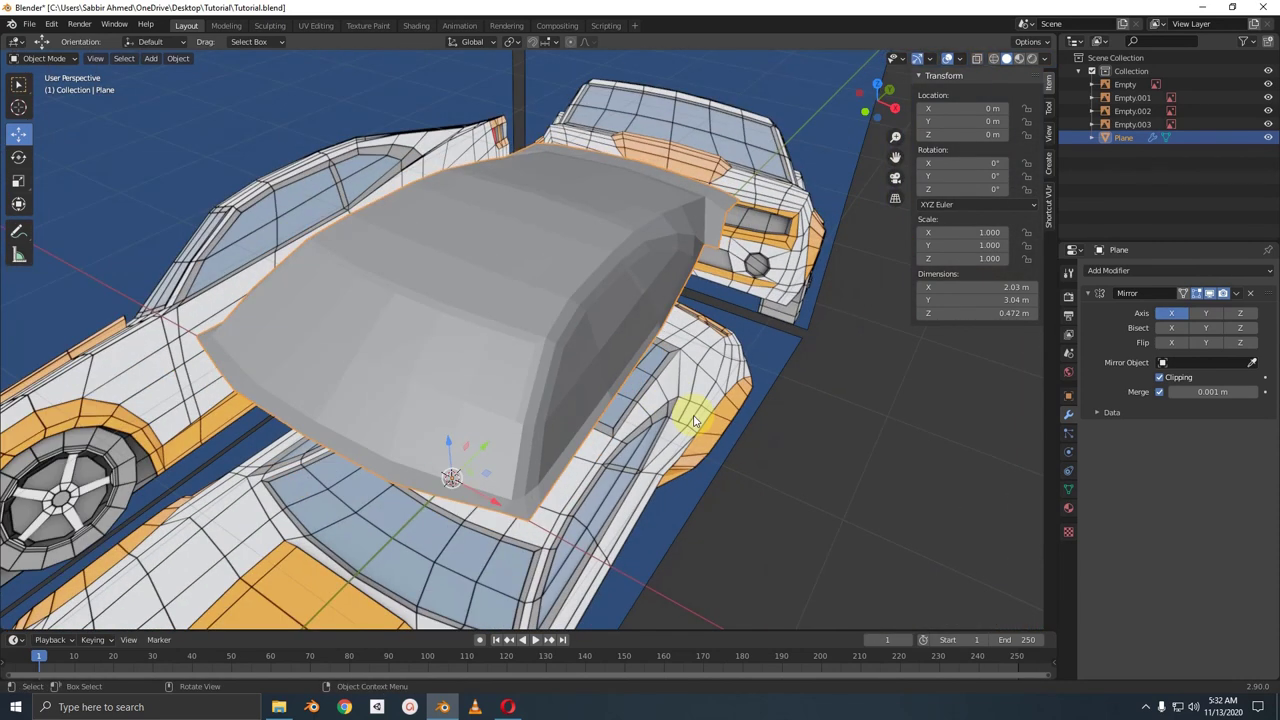